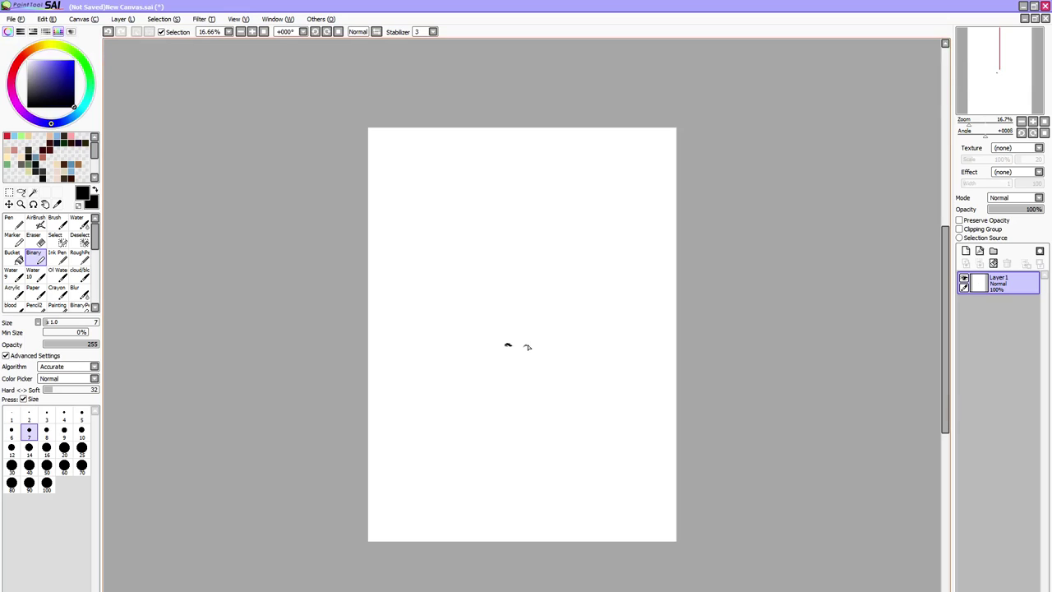
Undo the last stray marks, then sketch the nostrils, nose wings and a wide, slightly curved mouth line below them
key("ctrl+z")
key("ctrl+z")
left_click_drag(509, 348, 536, 348)
mouse_move(540, 347)
left_mouse_down()
mouse_move(543, 338)
mouse_move(497, 338)
left_mouse_up()
mouse_move(490, 370)
left_mouse_down()
mouse_move(526, 360)
mouse_move(551, 369)
left_mouse_up()
left_click_drag(593, 324, 590, 376)
key("ctrl+z")
left_click_drag(593, 334, 585, 386)
key("ctrl+z")
key("ctrl+z")
Sketch the nose bridge lines and a broad U-shaped jaw outline around the mouth
mouse_move(498, 315)
left_mouse_down()
mouse_move(504, 252)
mouse_move(535, 253)
mouse_move(539, 311)
left_mouse_up()
left_click(535, 249)
mouse_move(425, 323)
left_mouse_down()
mouse_move(444, 392)
mouse_move(488, 422)
left_mouse_up()
mouse_move(442, 391)
left_mouse_down()
mouse_move(497, 422)
mouse_move(540, 428)
mouse_move(550, 418)
mouse_move(520, 427)
mouse_move(582, 404)
mouse_move(569, 415)
mouse_move(609, 366)
mouse_move(599, 389)
mouse_move(578, 406)
mouse_move(601, 367)
mouse_move(594, 392)
mouse_move(603, 332)
left_mouse_up()
key("ctrl+z")
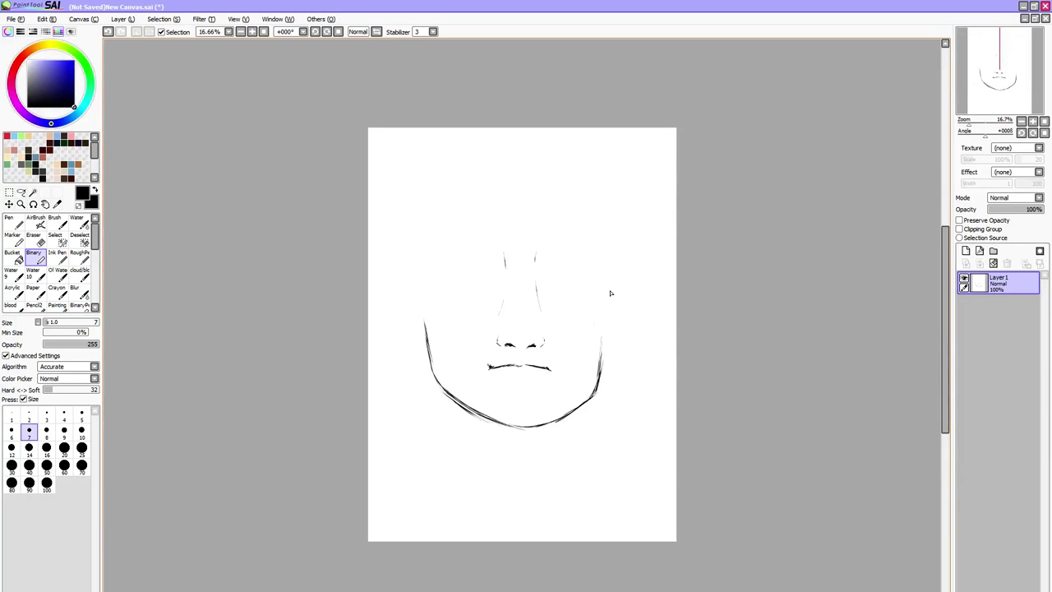
Enlarge the eraser to 500 and erase the nose, nose bridge and mouth, keeping the jaw outline
key("e")
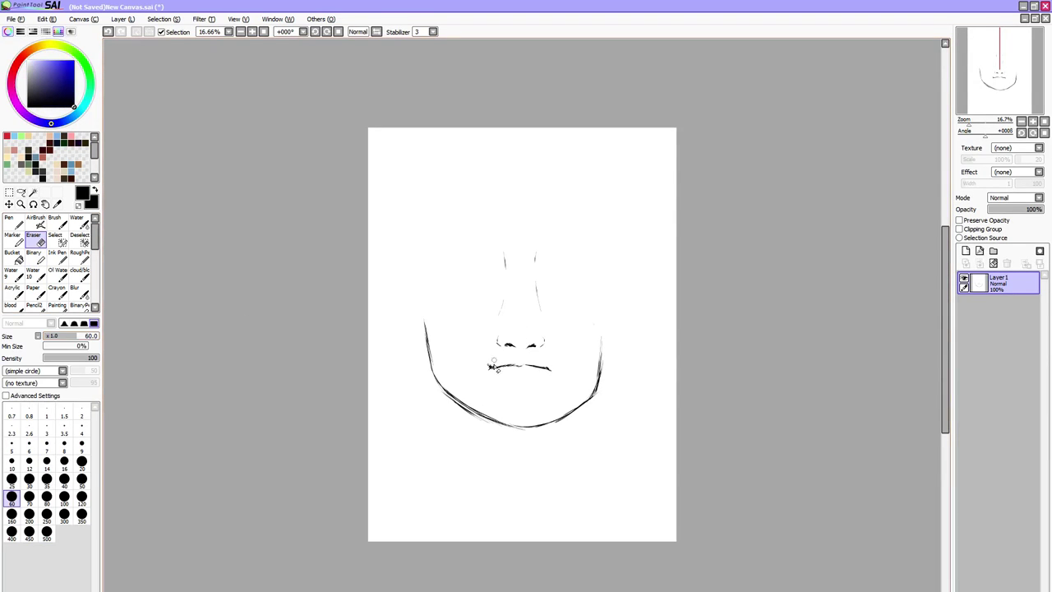
key("bracketright")
key("bracketright")
key("bracketright")
key("bracketright")
key("bracketright")
mouse_move(505, 291)
left_mouse_down()
mouse_move(498, 329)
mouse_move(559, 243)
mouse_move(576, 187)
mouse_move(545, 320)
left_mouse_up()
Extend both sides of the face outline upward from the jaw with the Binary brush, taking the right side up to the temple
key("e")
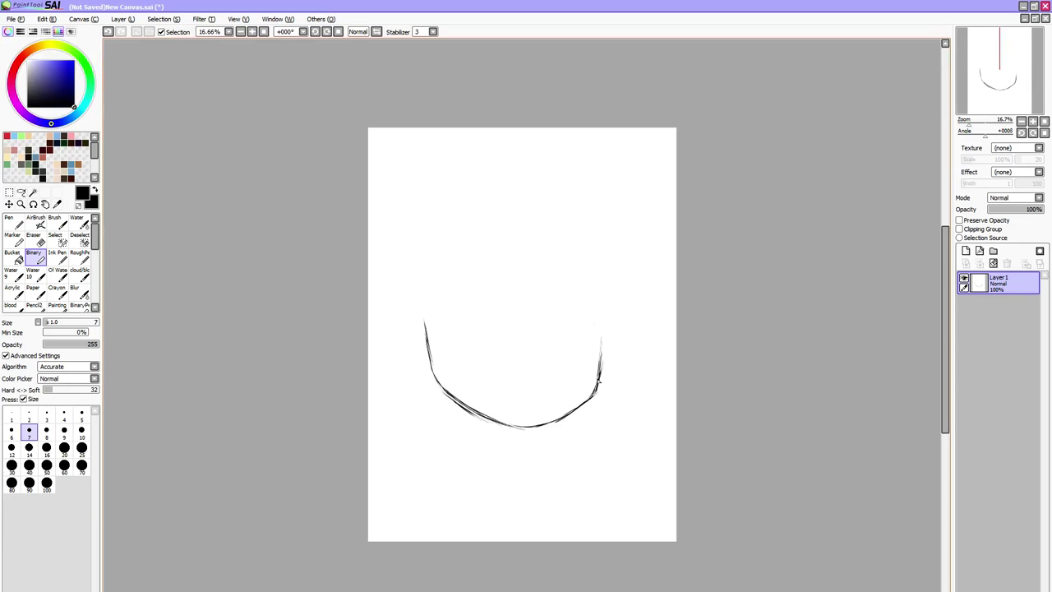
left_click_drag(600, 377, 602, 309)
left_click_drag(452, 398, 425, 338)
left_click_drag(439, 376, 421, 307)
mouse_move(428, 344)
left_mouse_down()
mouse_move(423, 288)
mouse_move(431, 370)
mouse_move(419, 283)
left_mouse_up()
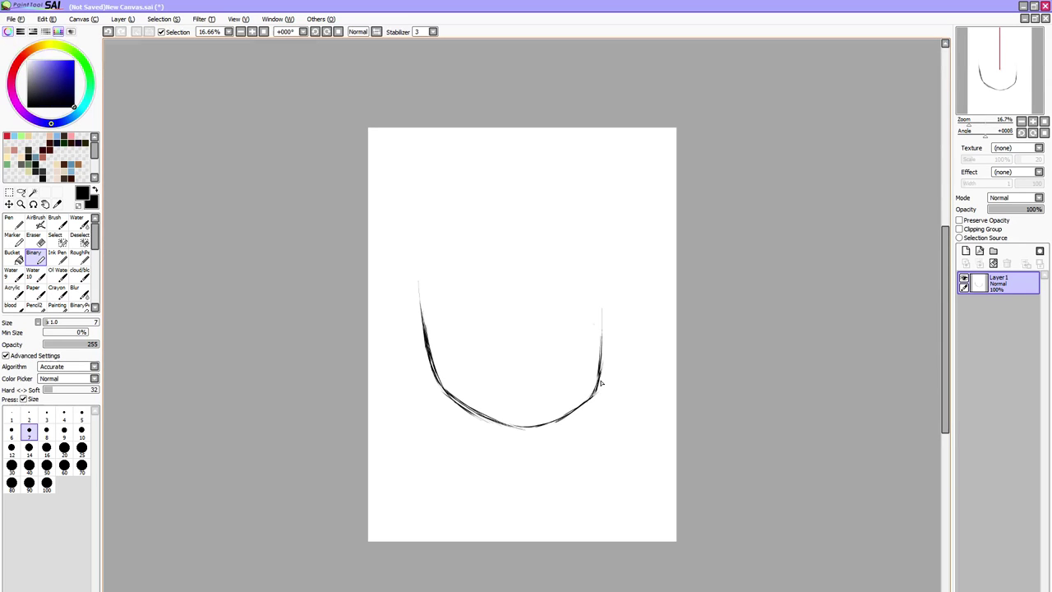
left_click_drag(598, 388, 604, 306)
mouse_move(603, 340)
left_mouse_down()
mouse_move(605, 290)
mouse_move(602, 339)
mouse_move(607, 280)
left_mouse_up()
left_click_drag(605, 316, 606, 217)
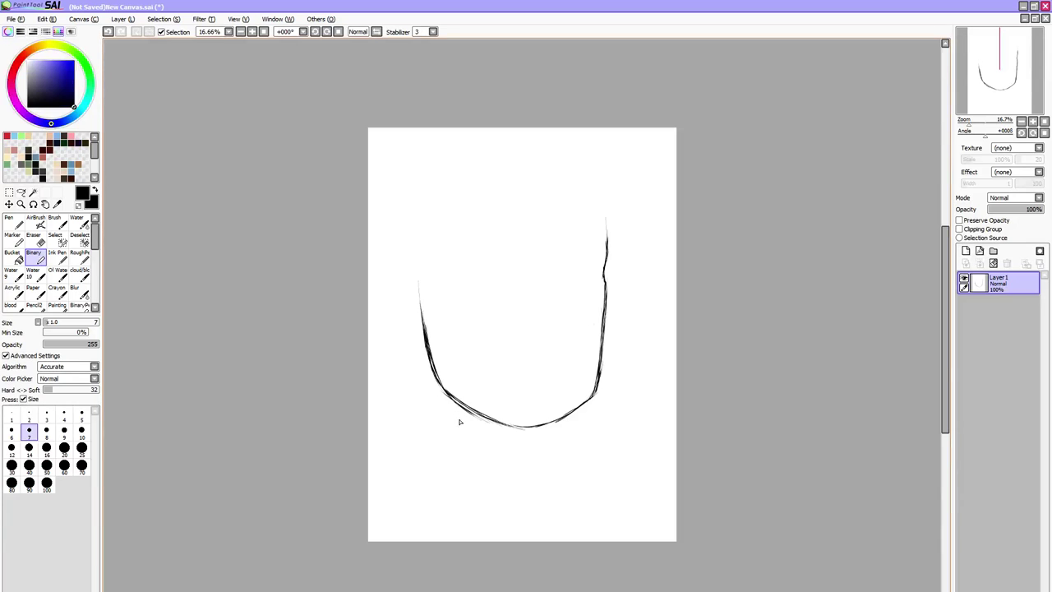
Sketch a short neck line below the left jaw corner and slanted hair strands over the right side of the forehead
left_click_drag(444, 390, 457, 454)
mouse_move(605, 276)
left_mouse_down()
mouse_move(608, 211)
mouse_move(571, 221)
mouse_move(540, 251)
left_mouse_up()
left_click_drag(584, 209, 545, 254)
mouse_move(599, 190)
left_mouse_down()
mouse_move(564, 240)
mouse_move(593, 186)
mouse_move(576, 222)
mouse_move(598, 199)
mouse_move(597, 208)
mouse_move(606, 183)
mouse_move(602, 237)
mouse_move(611, 191)
mouse_move(591, 239)
left_mouse_up()
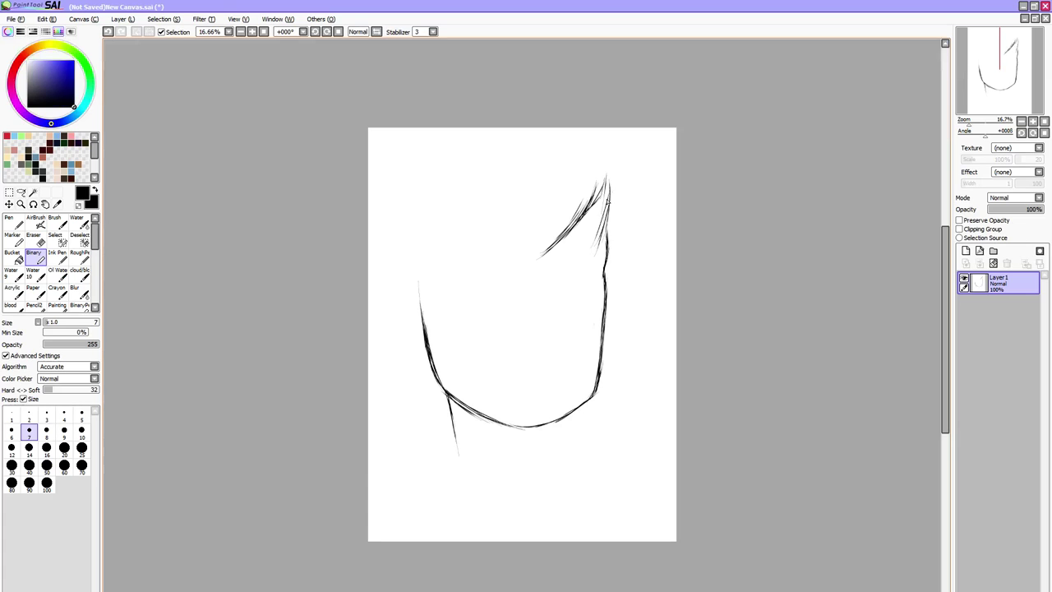
mouse_move(609, 202)
left_mouse_down()
mouse_move(581, 265)
mouse_move(600, 240)
left_mouse_up()
left_click_drag(626, 183, 617, 216)
left_click_drag(630, 176, 617, 219)
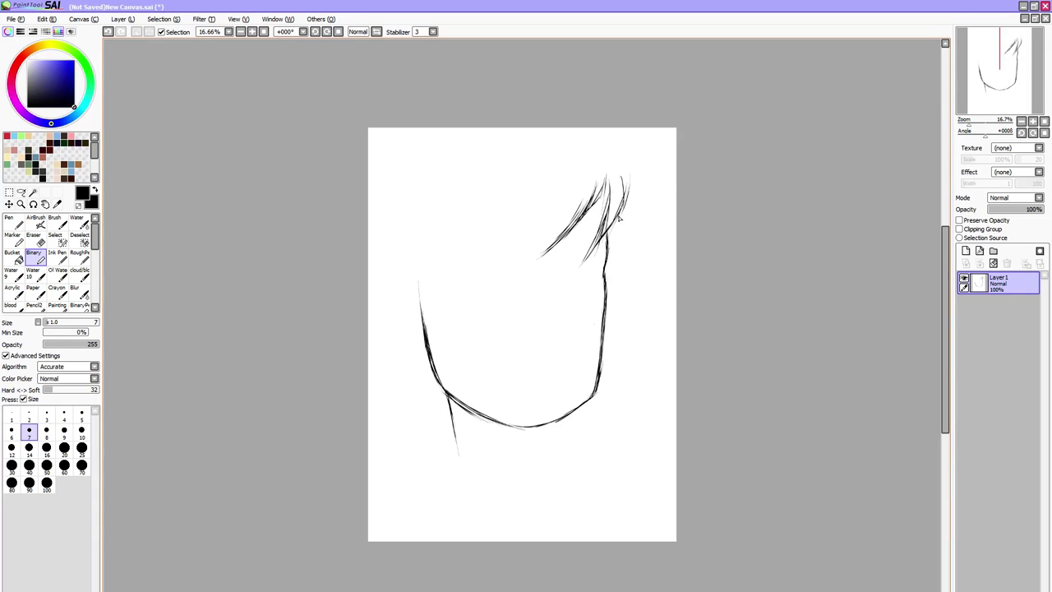
Sketch layered hair strands hanging down beside the right temple and cheek
left_click_drag(620, 218, 610, 284)
left_click_drag(633, 212, 636, 277)
left_click_drag(631, 230, 638, 296)
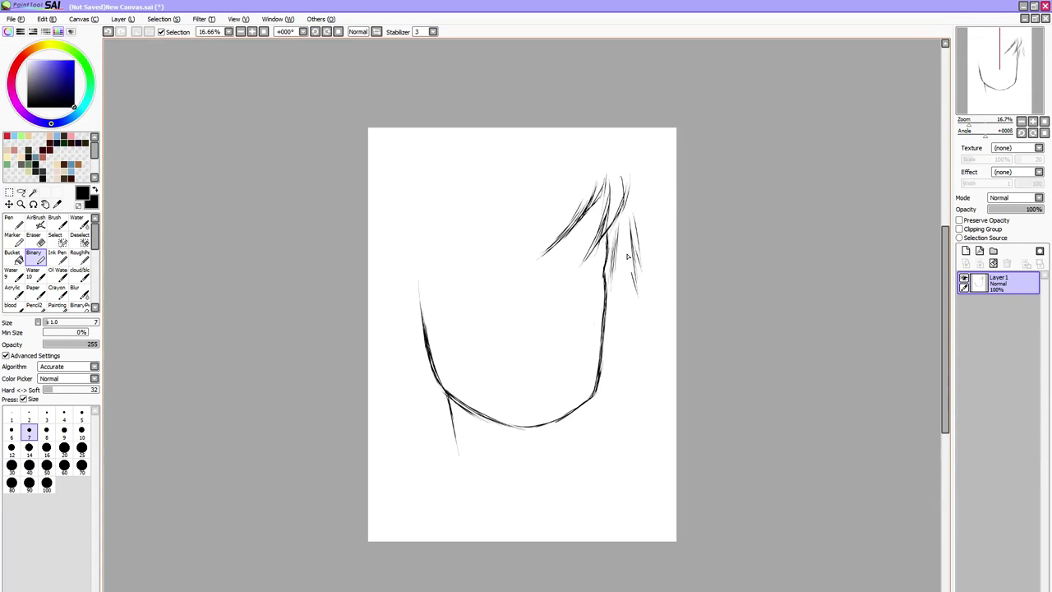
left_click_drag(617, 238, 641, 309)
left_click_drag(633, 263, 639, 292)
left_click_drag(627, 227, 642, 281)
mouse_move(637, 239)
left_mouse_down()
mouse_move(640, 287)
mouse_move(605, 342)
left_mouse_up()
left_click_drag(618, 275, 611, 335)
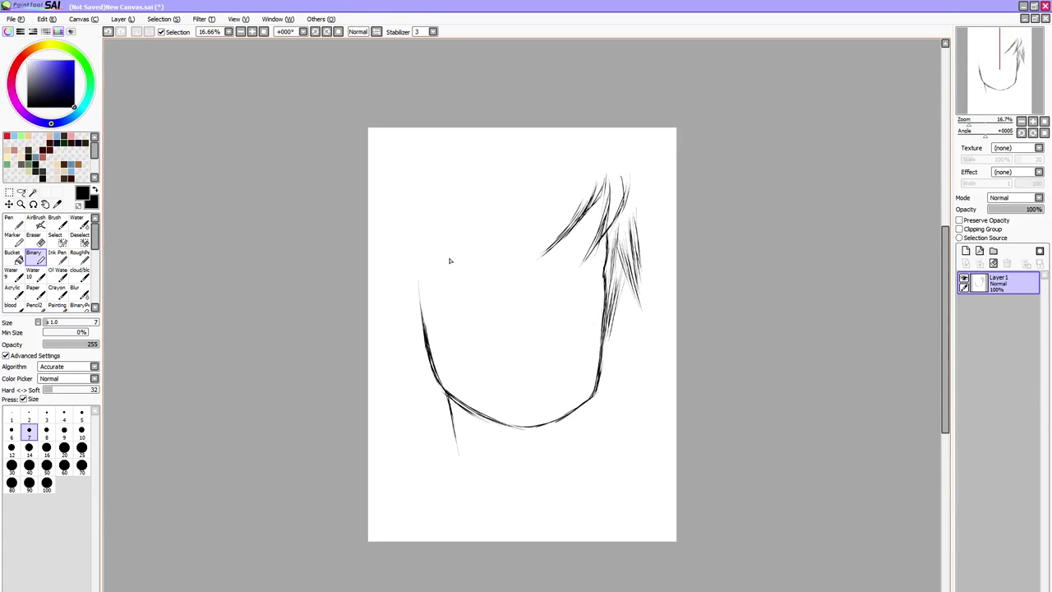
Sketch the two brow lines across the upper face and add a few strands to the hair on the right
left_click_drag(449, 255, 596, 252)
left_click_drag(458, 250, 445, 255)
mouse_move(581, 202)
left_mouse_down()
mouse_move(557, 238)
mouse_move(569, 214)
left_mouse_up()
left_click_drag(616, 268, 612, 293)
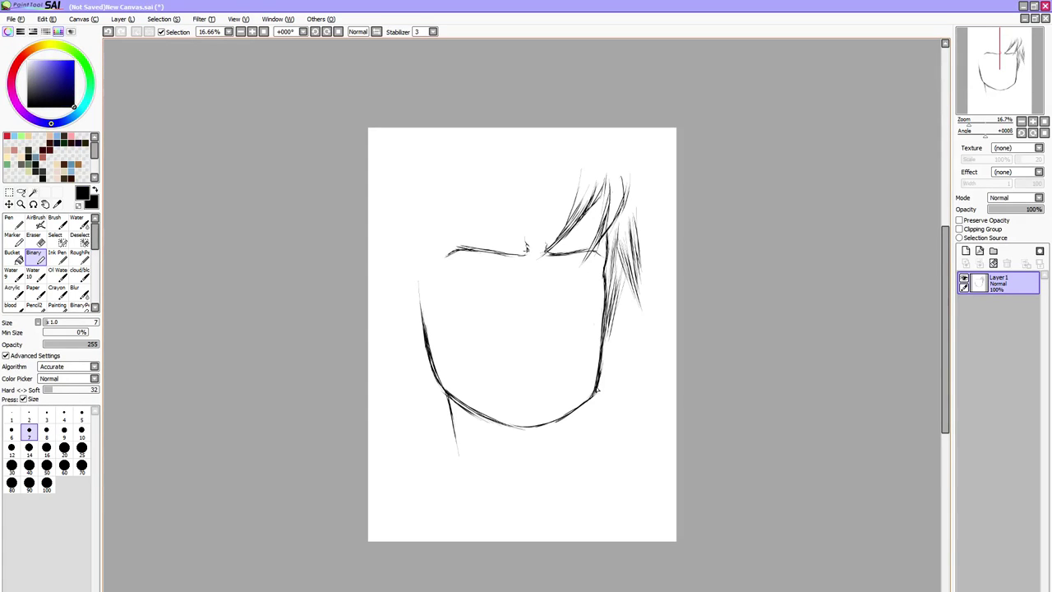
Redraw the right half of the chin curve slightly lower, erase the doubled inner line with a size 70 eraser, and touch up the chin
mouse_move(587, 402)
left_mouse_down()
mouse_move(537, 435)
mouse_move(494, 420)
left_mouse_up()
key("e")
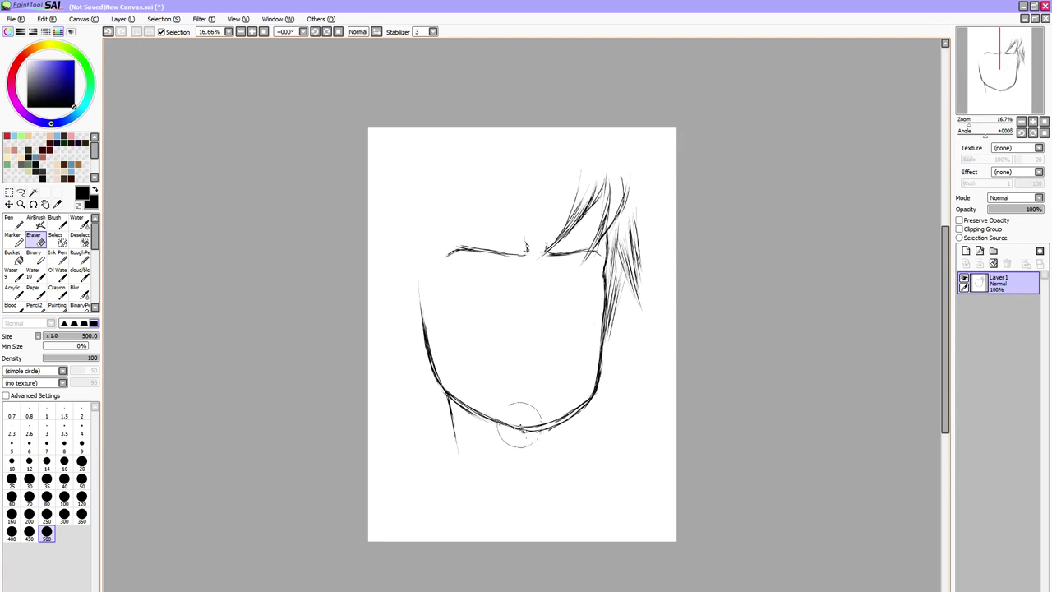
key("bracketleft")
key("bracketleft")
key("bracketleft")
key("bracketleft")
key("bracketleft")
key("bracketleft")
key("bracketleft")
key("bracketleft")
key("bracketleft")
key("bracketleft")
key("bracketleft")
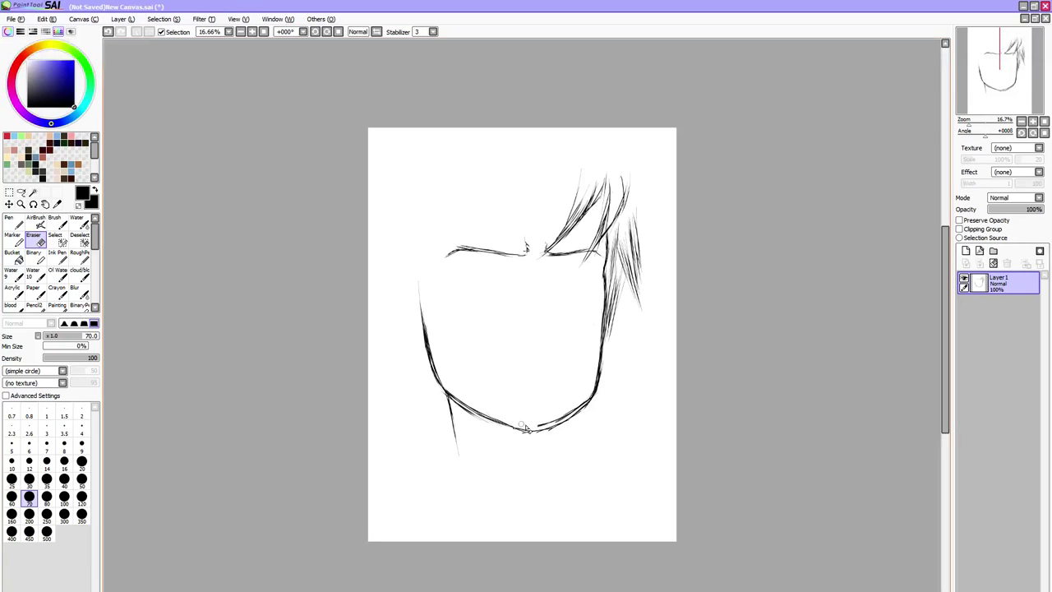
mouse_move(526, 428)
left_mouse_down()
mouse_move(575, 412)
mouse_move(585, 387)
left_mouse_up()
key("e")
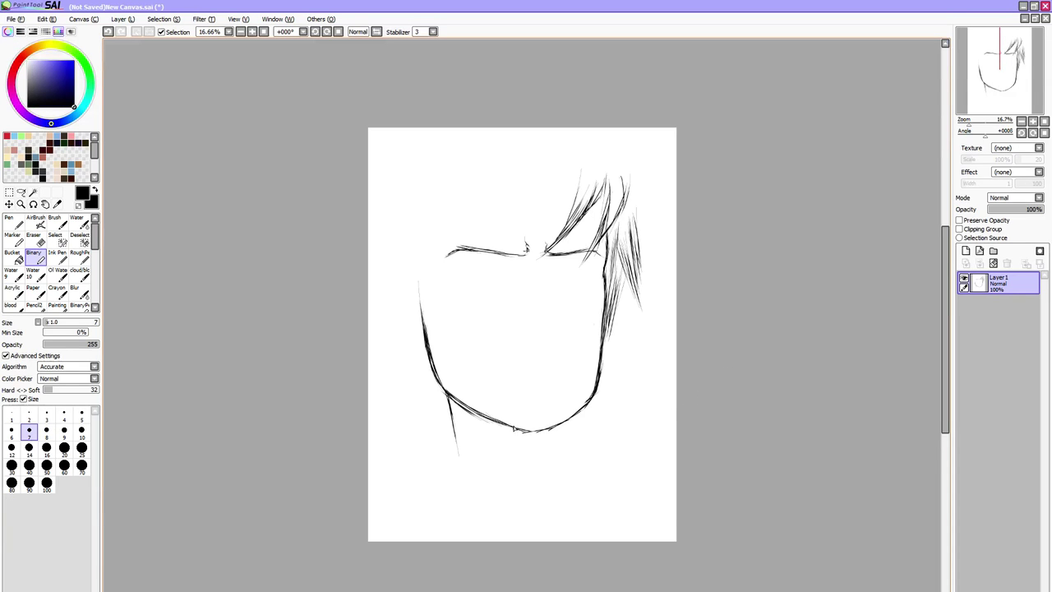
left_click_drag(513, 428, 549, 427)
Sketch short hair strands along the left side of the face and a curved left ear outline behind them
left_click_drag(406, 280, 422, 337)
left_click_drag(410, 277, 426, 341)
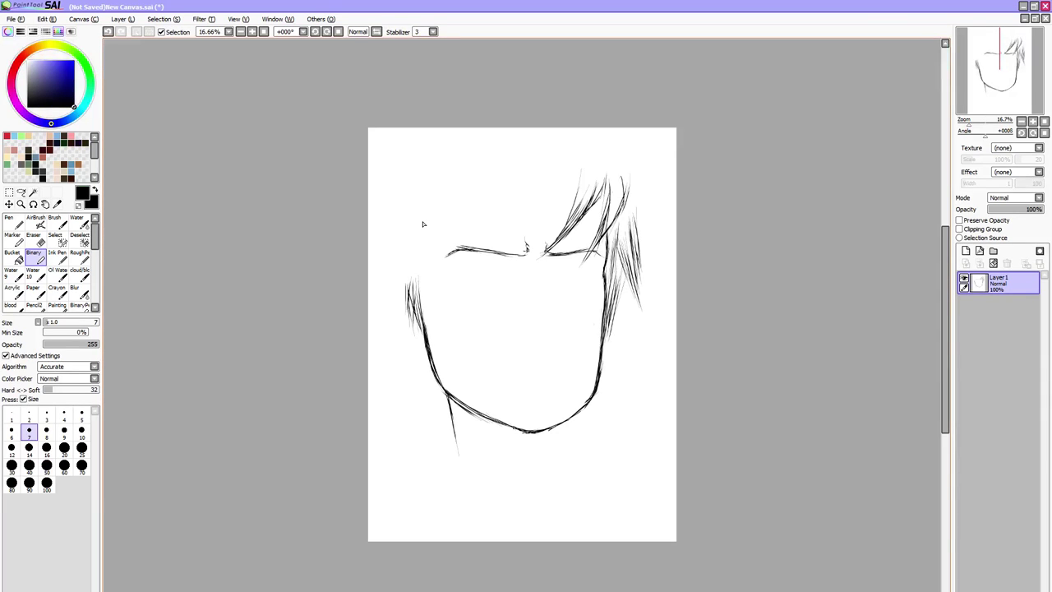
left_click_drag(408, 302, 417, 321)
left_click_drag(402, 270, 418, 320)
left_click_drag(399, 257, 412, 311)
mouse_move(399, 272)
left_mouse_down()
mouse_move(390, 324)
mouse_move(422, 362)
mouse_move(392, 334)
mouse_move(413, 355)
left_mouse_up()
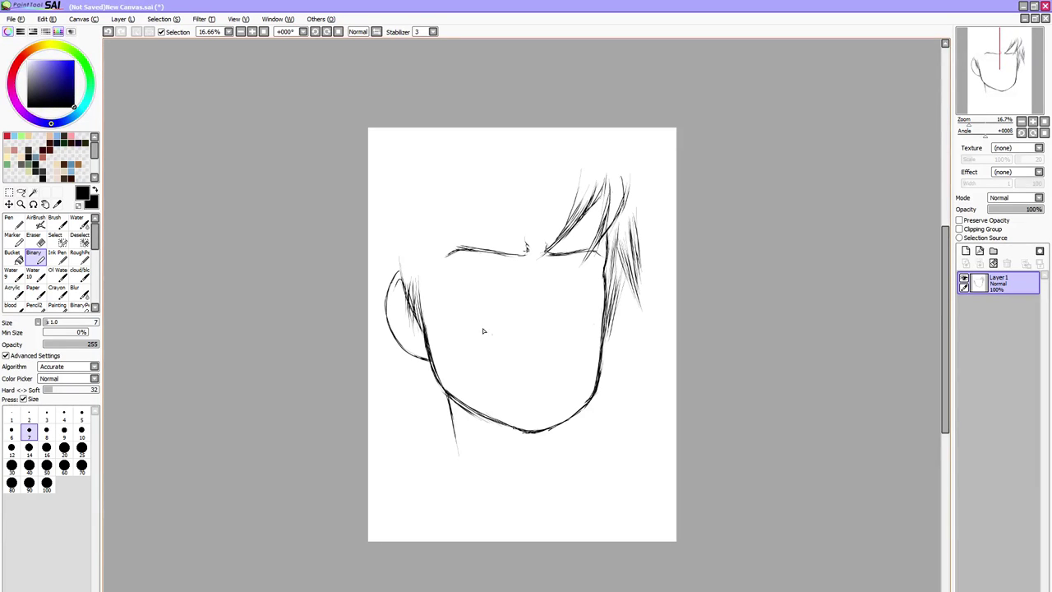
left_click_drag(404, 284, 419, 332)
Fill in the hair beside the right temple with additional downward strands
mouse_move(626, 270)
left_mouse_down()
mouse_move(632, 326)
mouse_move(626, 298)
left_mouse_up()
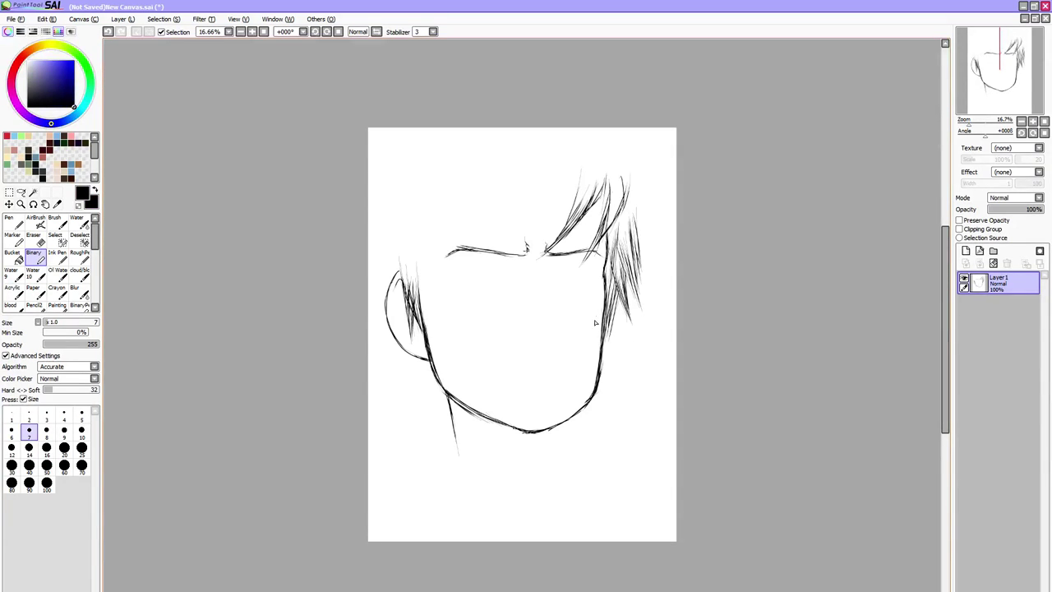
left_click_drag(609, 246, 618, 288)
mouse_move(617, 223)
left_mouse_down()
mouse_move(611, 282)
mouse_move(618, 212)
mouse_move(622, 257)
left_mouse_up()
left_click_drag(627, 206, 634, 257)
Sketch the nose bridge between the brows, the side of the nose, and both nostrils
mouse_move(517, 261)
left_mouse_down()
mouse_move(524, 286)
mouse_move(550, 276)
mouse_move(551, 291)
left_mouse_up()
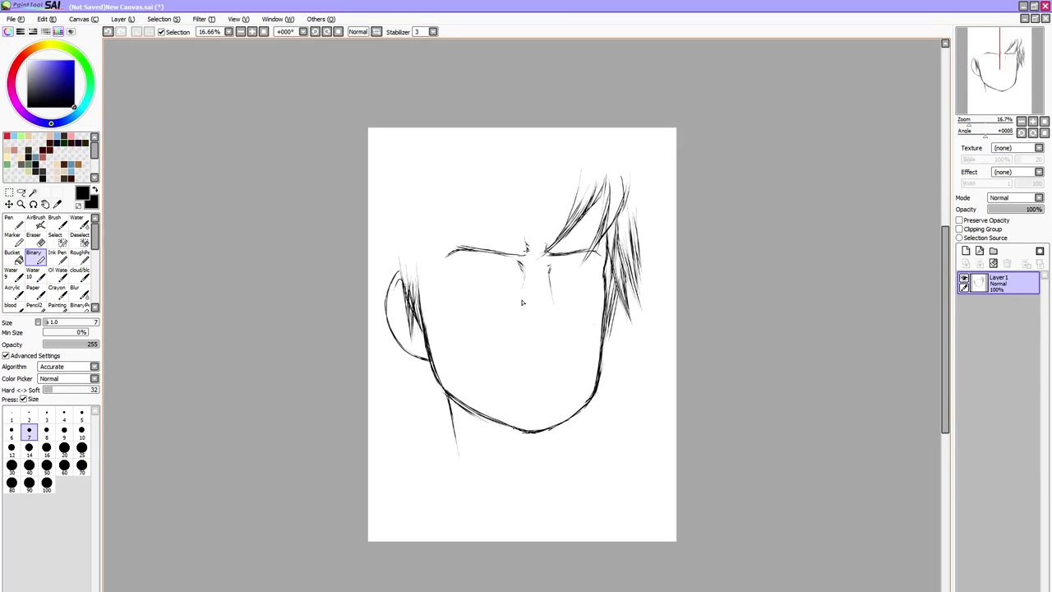
left_click_drag(519, 319, 515, 352)
key("ctrl+z")
left_click_drag(521, 301, 517, 329)
left_click_drag(520, 341, 561, 344)
left_click_drag(518, 344, 511, 338)
Erase the left ear outline, redraw it wider, and sketch the lower curve of the right ear below the hair
key("e")
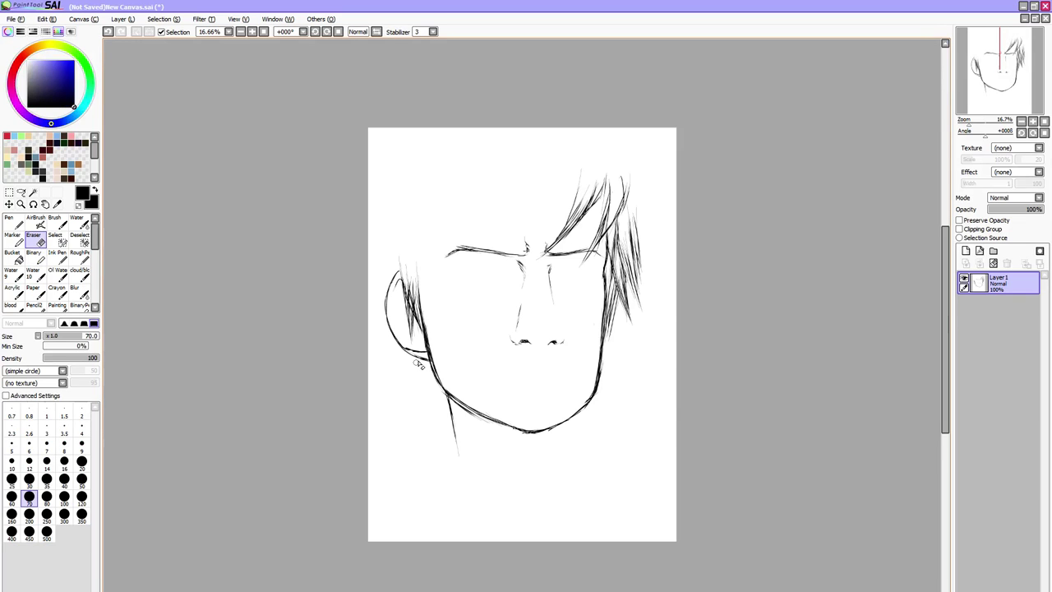
left_click_drag(417, 362, 427, 366)
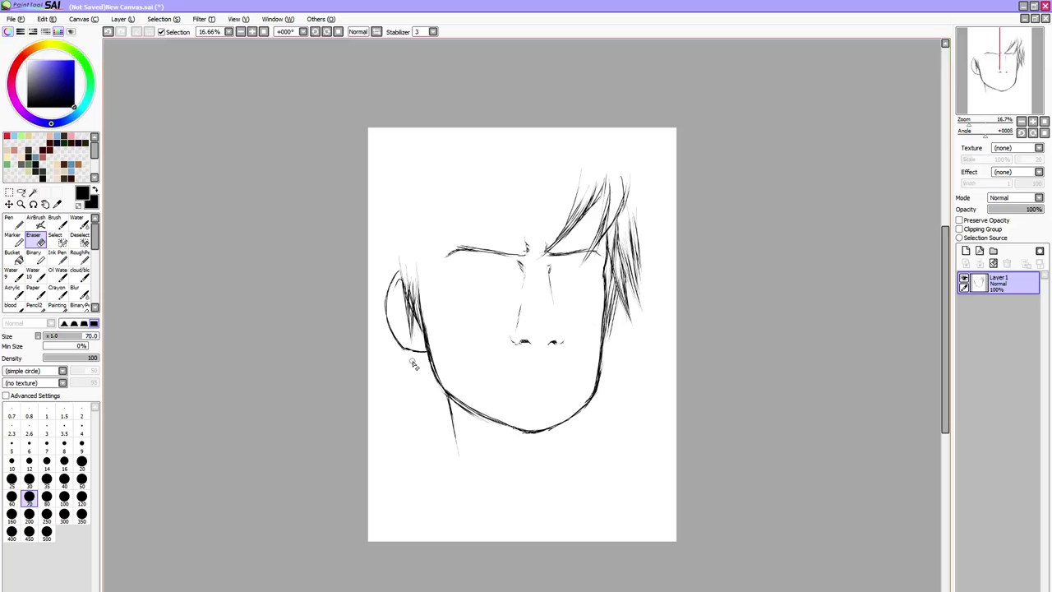
left_click_drag(413, 364, 396, 274)
key("n")
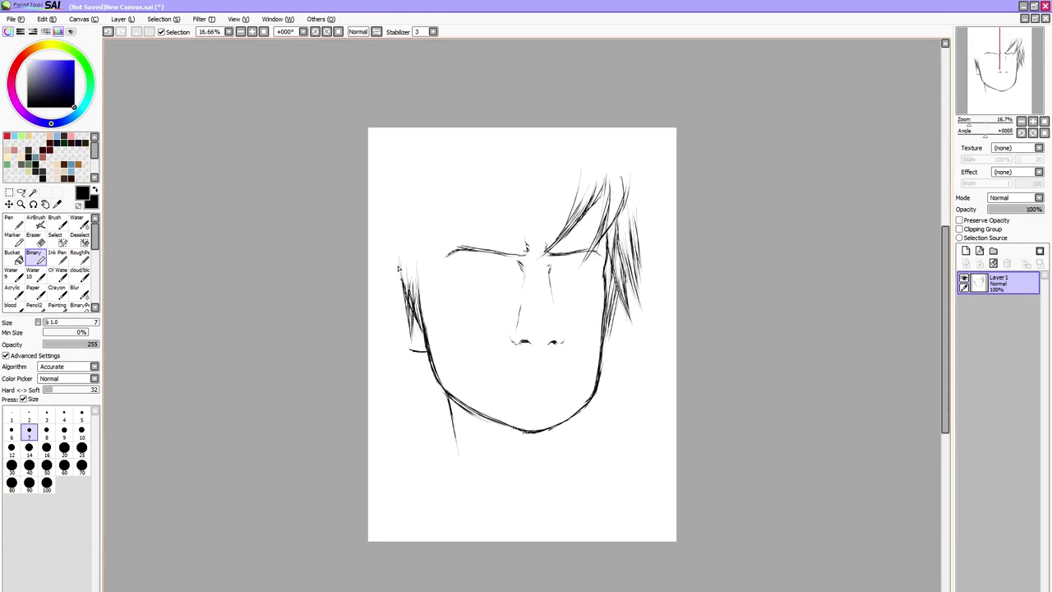
mouse_move(395, 264)
left_mouse_down()
mouse_move(383, 305)
mouse_move(419, 353)
left_mouse_up()
left_click_drag(603, 346, 628, 323)
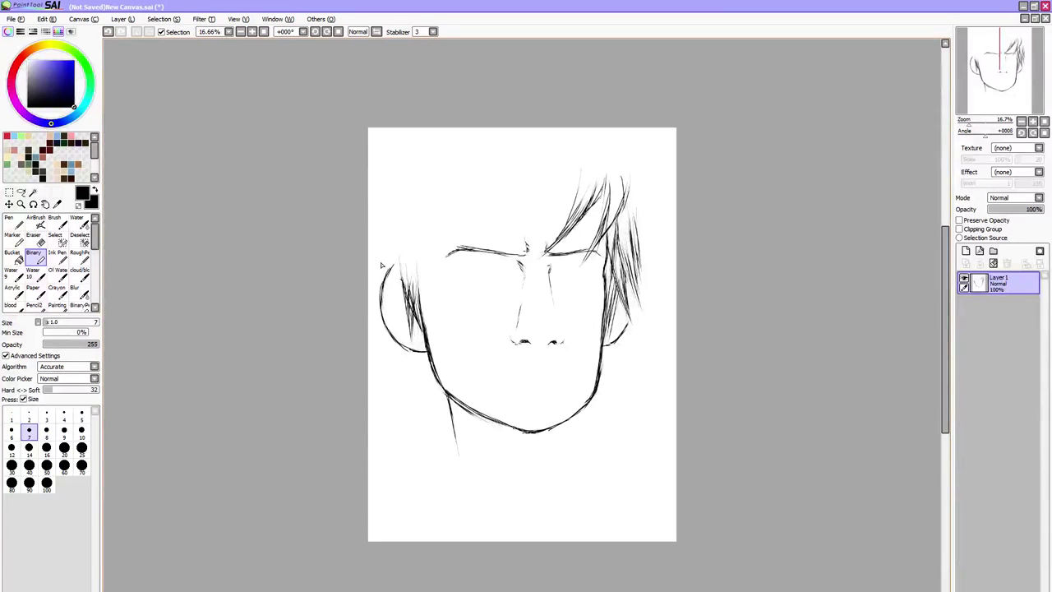
left_click(8, 192)
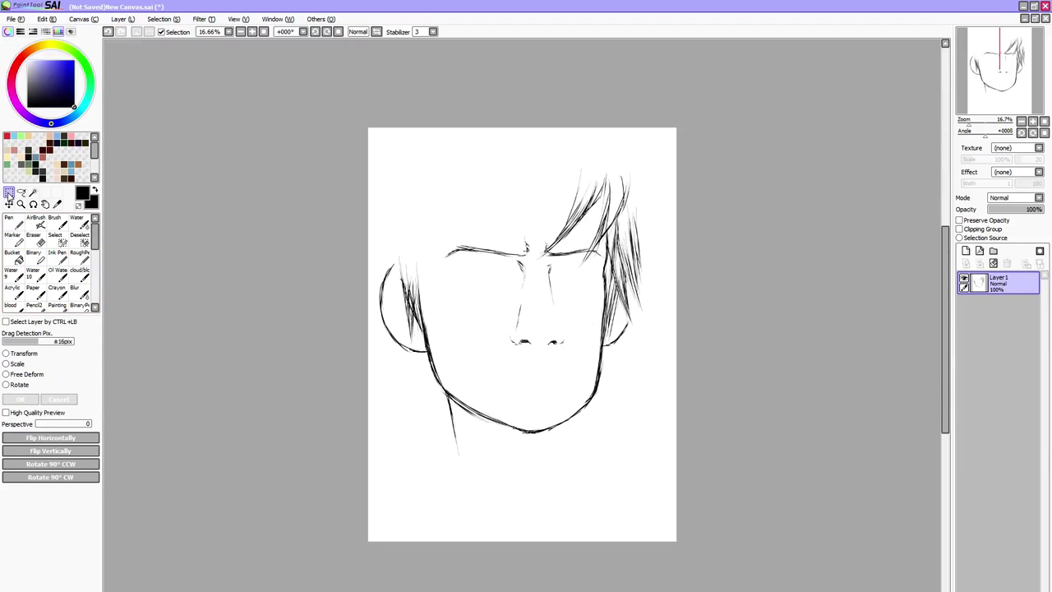
left_click(17, 364)
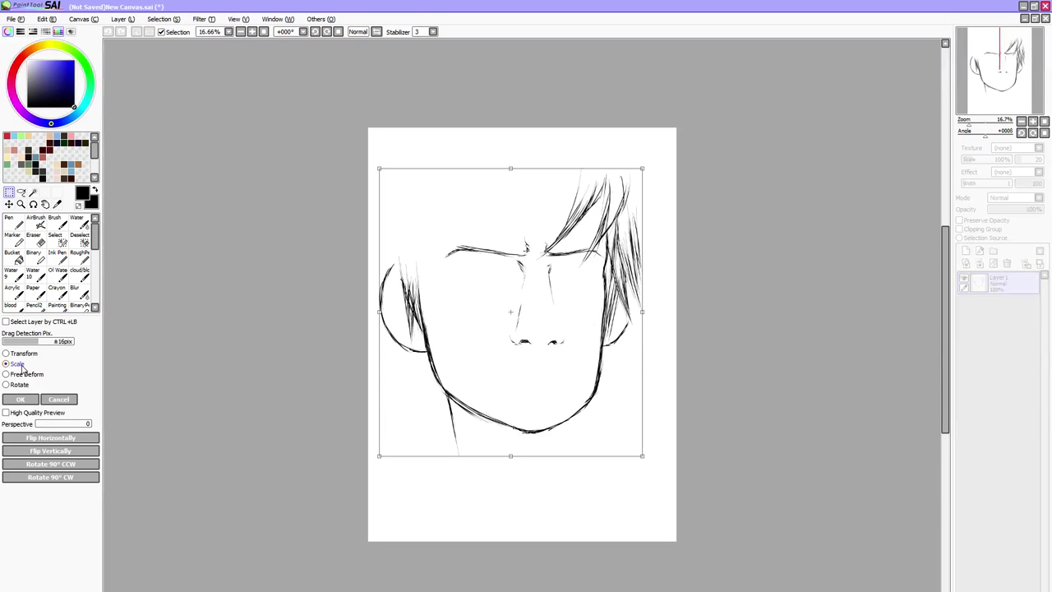
mouse_move(643, 456)
left_mouse_down()
mouse_move(580, 388)
mouse_move(616, 429)
left_mouse_up()
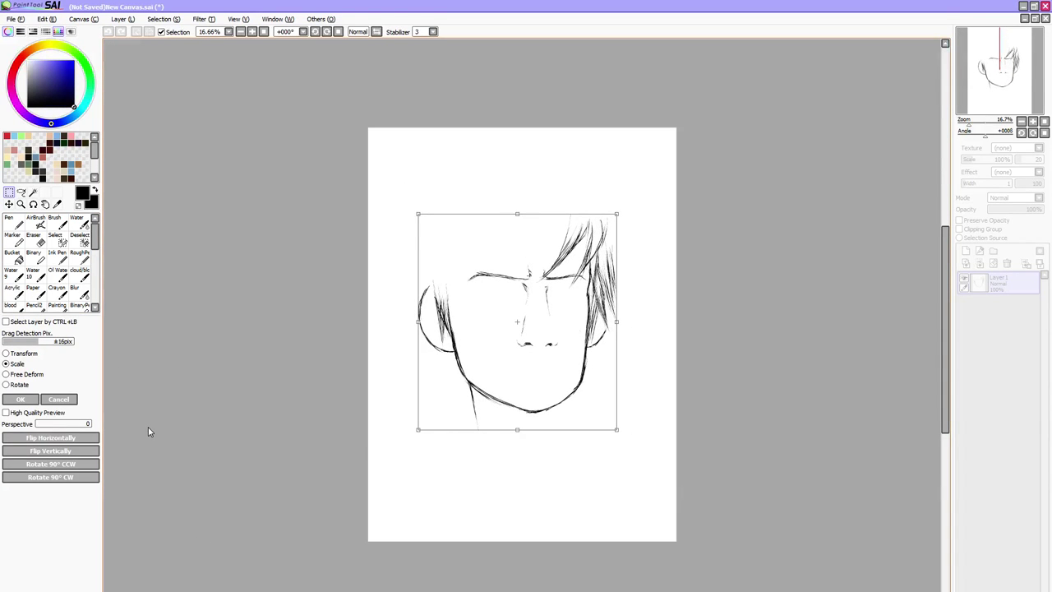
left_click(59, 399)
Extend the canvas by 500 pixels on the left and right sides and 1000 pixels at the top
left_click(83, 19)
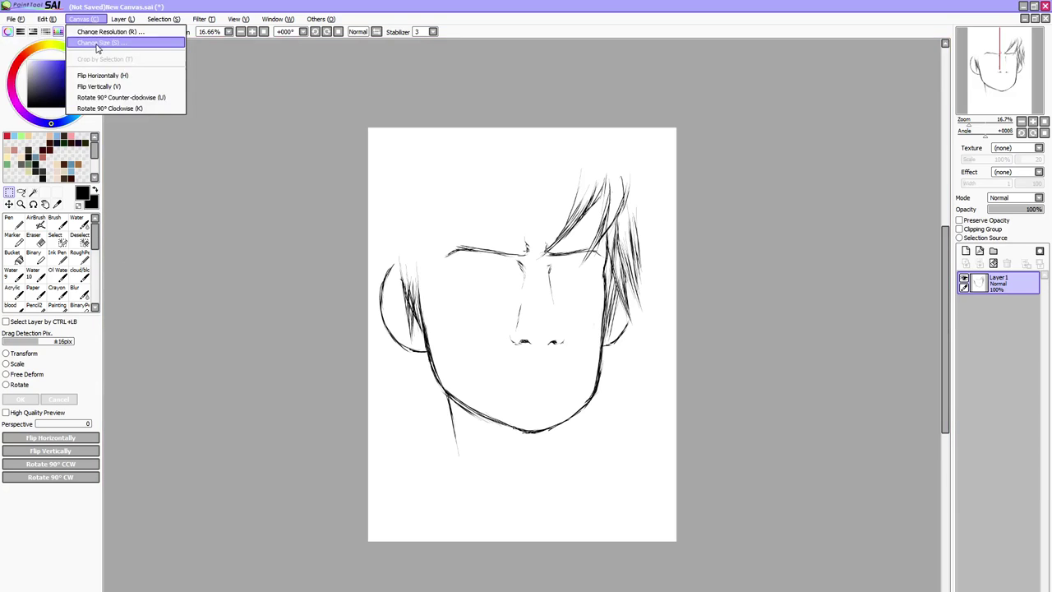
left_click(95, 46)
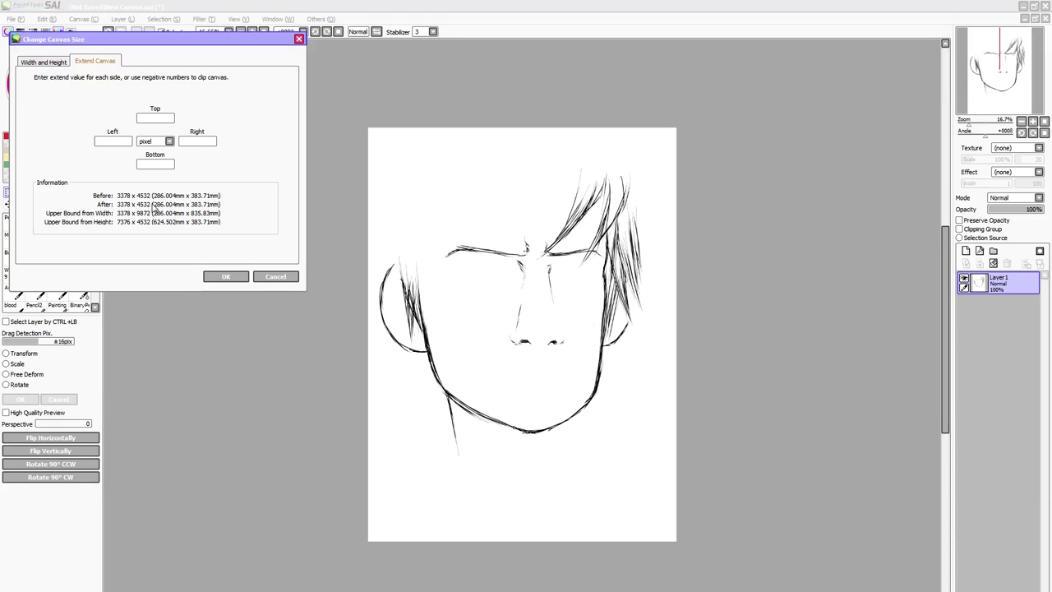
left_click(121, 140)
left_click(122, 141)
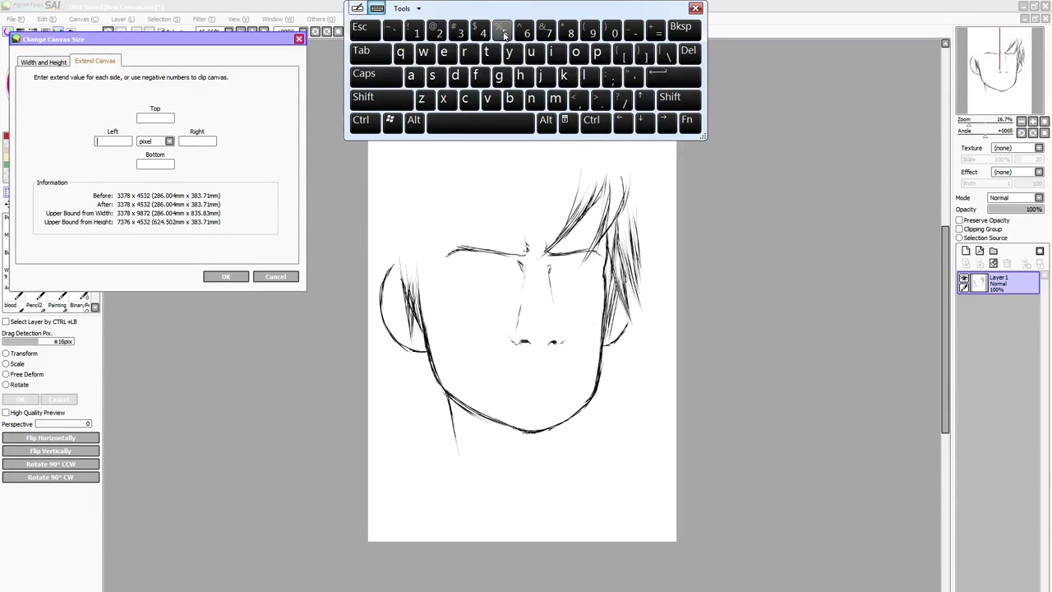
type("500500")
key("Tab")
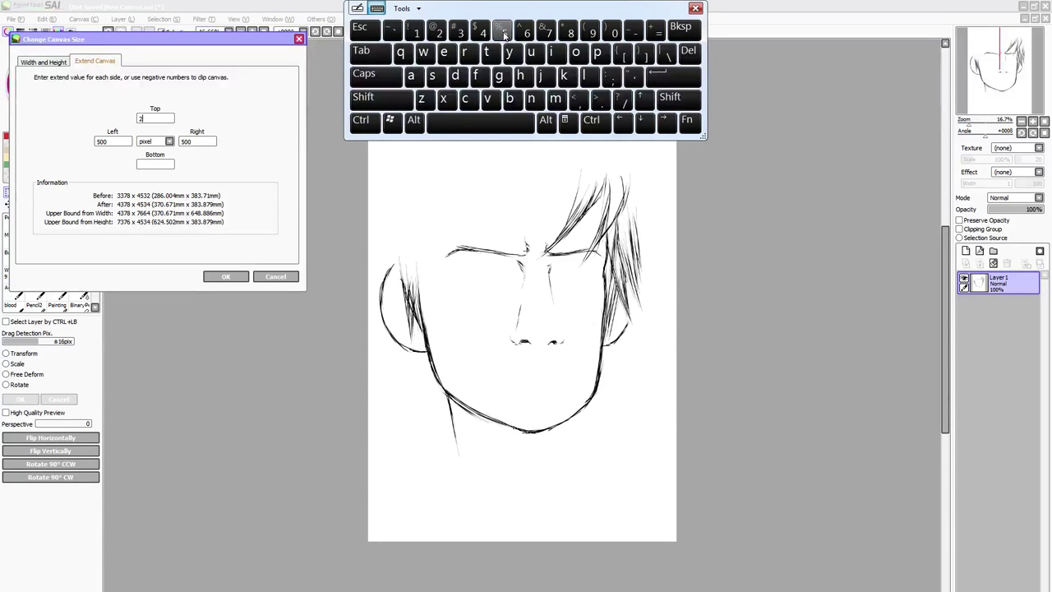
type("1000")
left_click(155, 165)
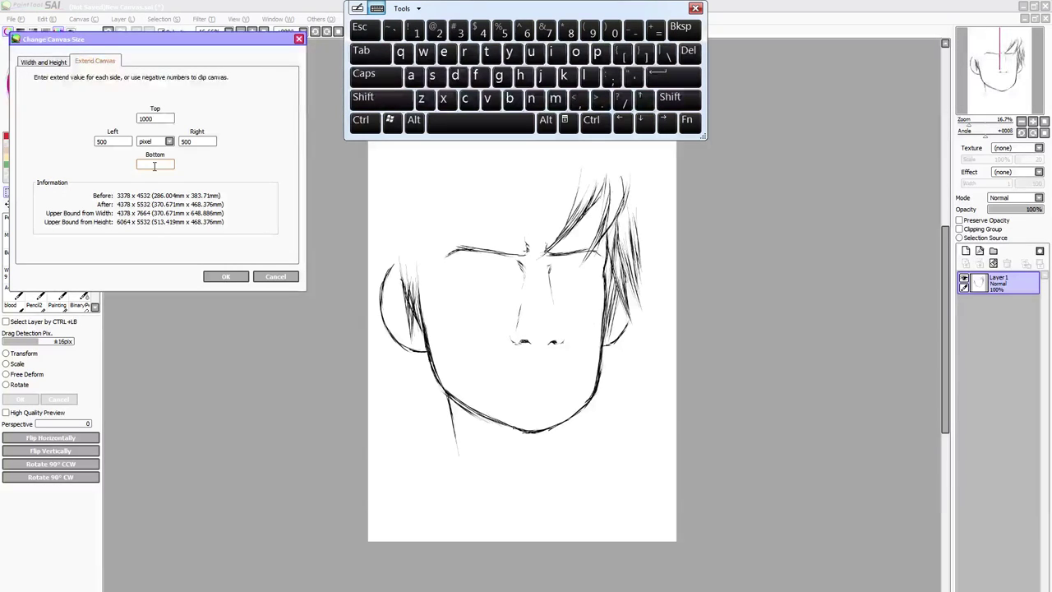
left_click(226, 277)
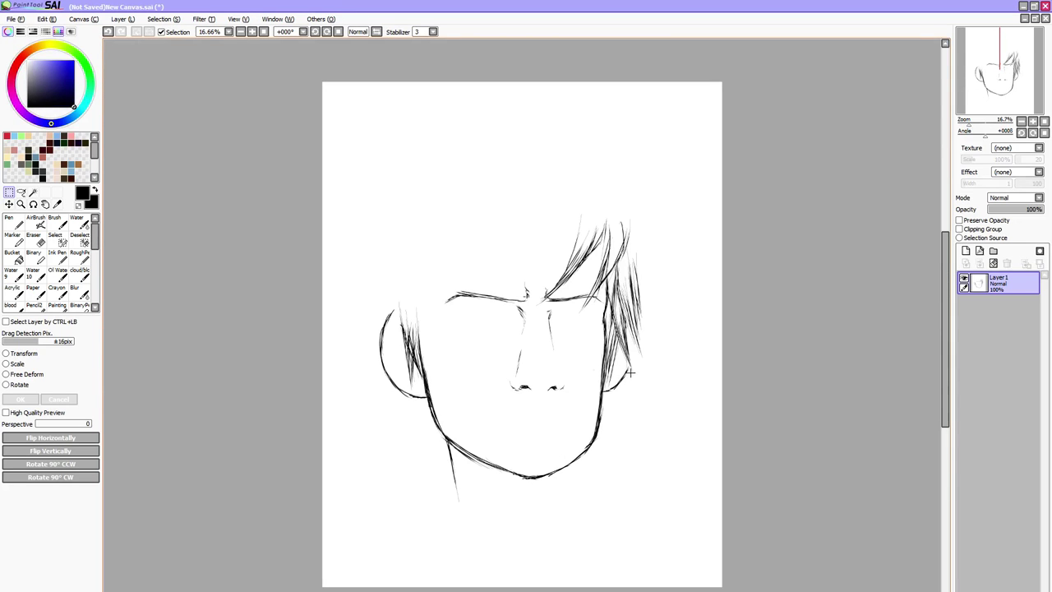
Darken the neck line and sketch hair strands over the left ear and temple with the Binary brush
key("n")
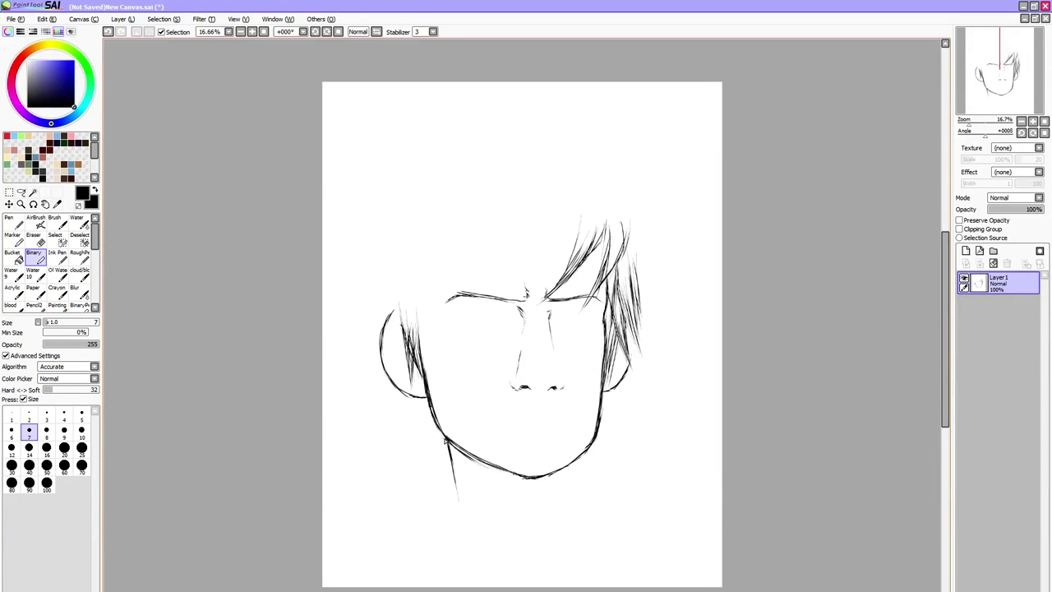
left_click_drag(445, 441, 457, 498)
left_click_drag(378, 303, 367, 367)
mouse_move(390, 309)
left_mouse_down()
mouse_move(365, 378)
mouse_move(379, 340)
mouse_move(401, 335)
left_mouse_up()
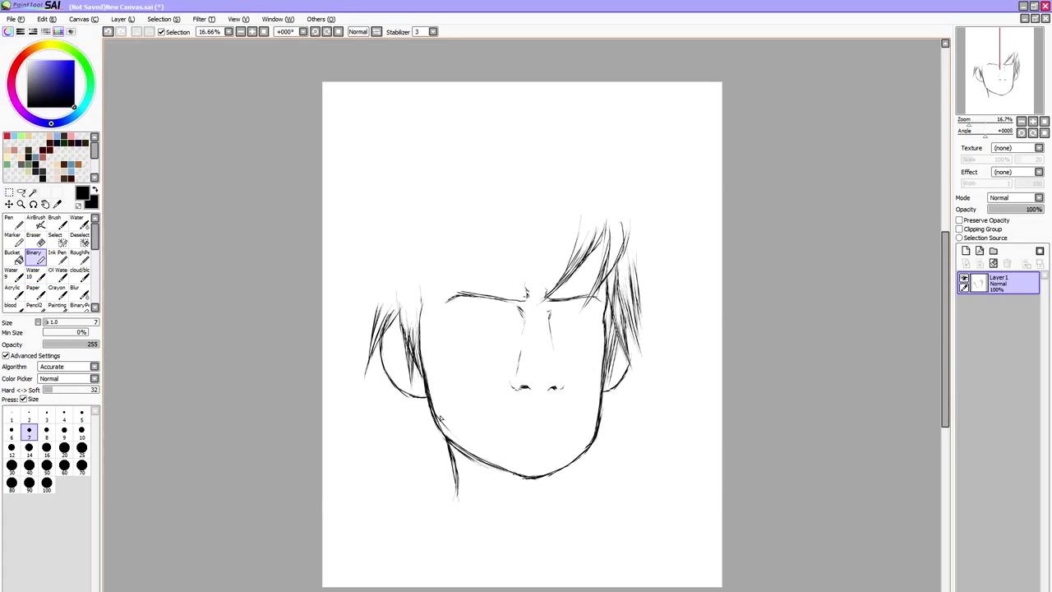
Redraw the left jaw curve further inward, then erase the old outer jaw lines and the neck line
left_click_drag(434, 415, 489, 462)
key("e")
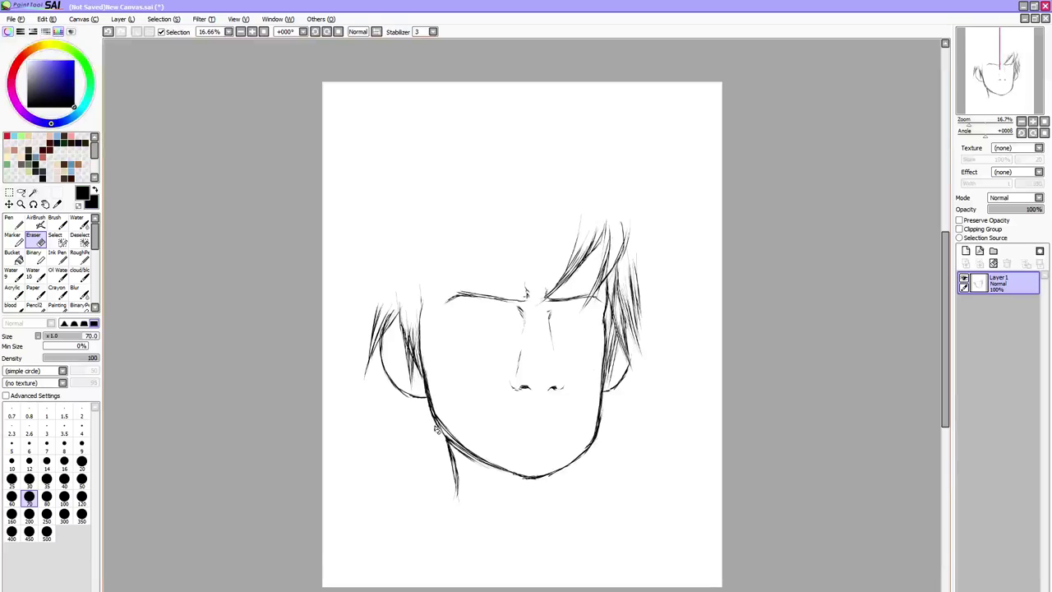
mouse_move(428, 407)
left_mouse_down()
mouse_move(450, 444)
mouse_move(519, 483)
left_mouse_up()
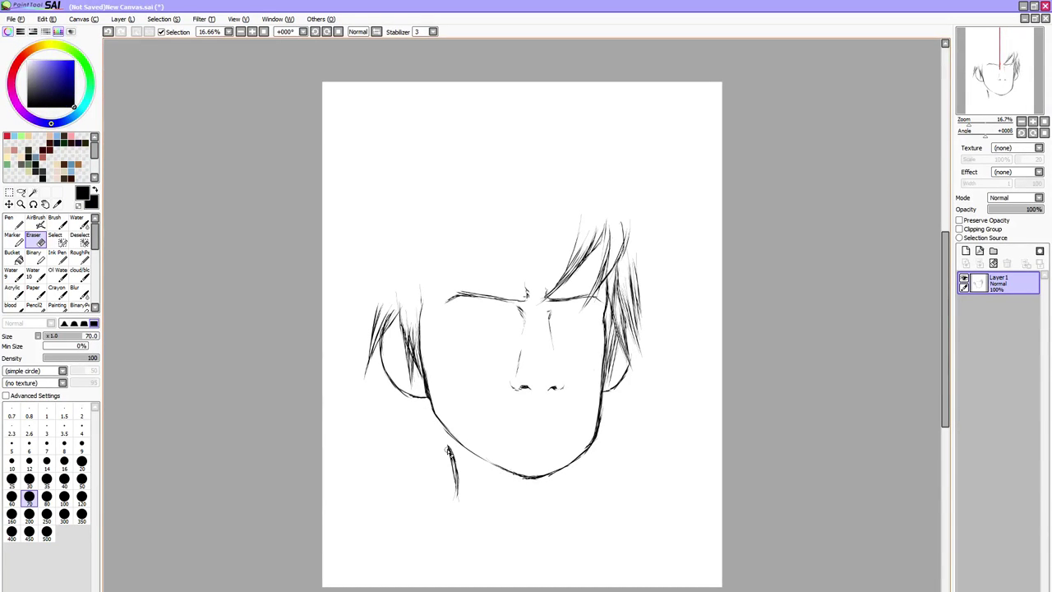
left_click_drag(448, 446, 456, 495)
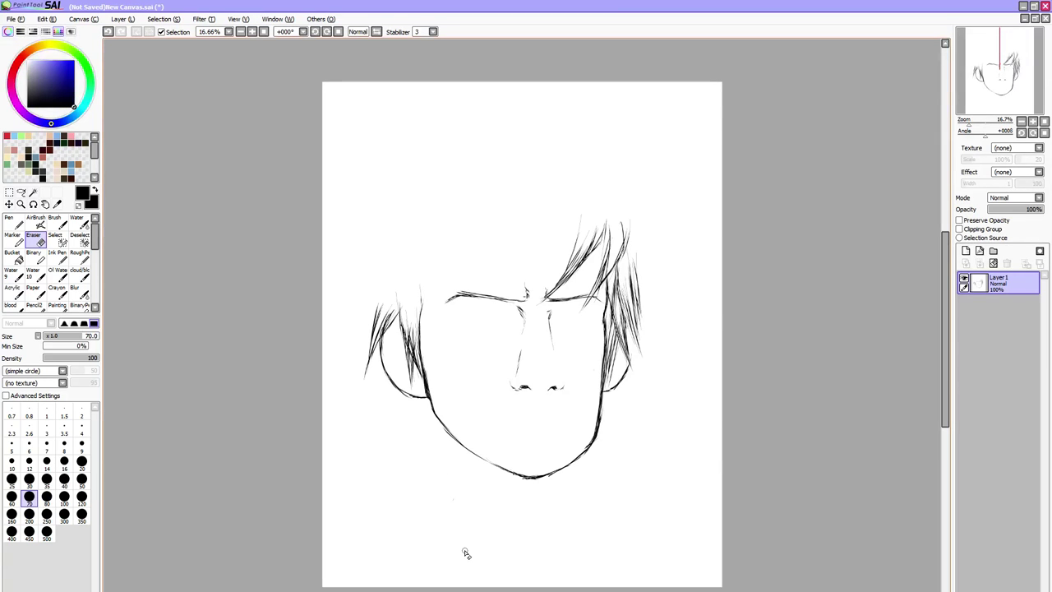
Reinforce the left jaw line and sketch the neck line below it with the Binary brush
key("n")
left_click_drag(433, 410, 491, 464)
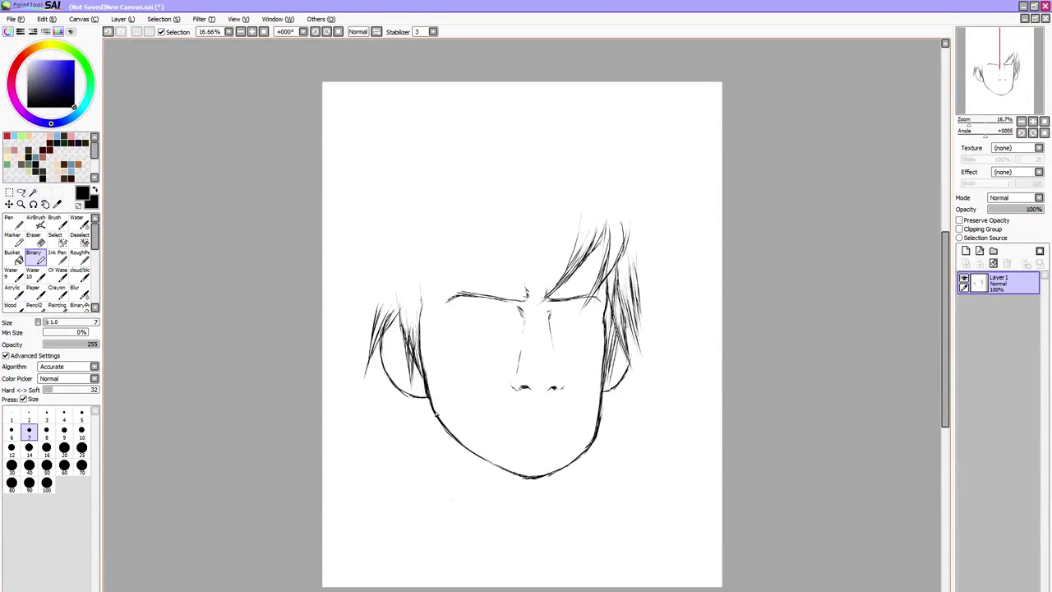
left_click_drag(446, 434, 458, 503)
Sketch pointed hair strands flicking outward beside the right ear and hanging down toward the jaw
mouse_move(625, 376)
left_mouse_down()
mouse_move(637, 349)
mouse_move(637, 375)
mouse_move(639, 327)
left_mouse_up()
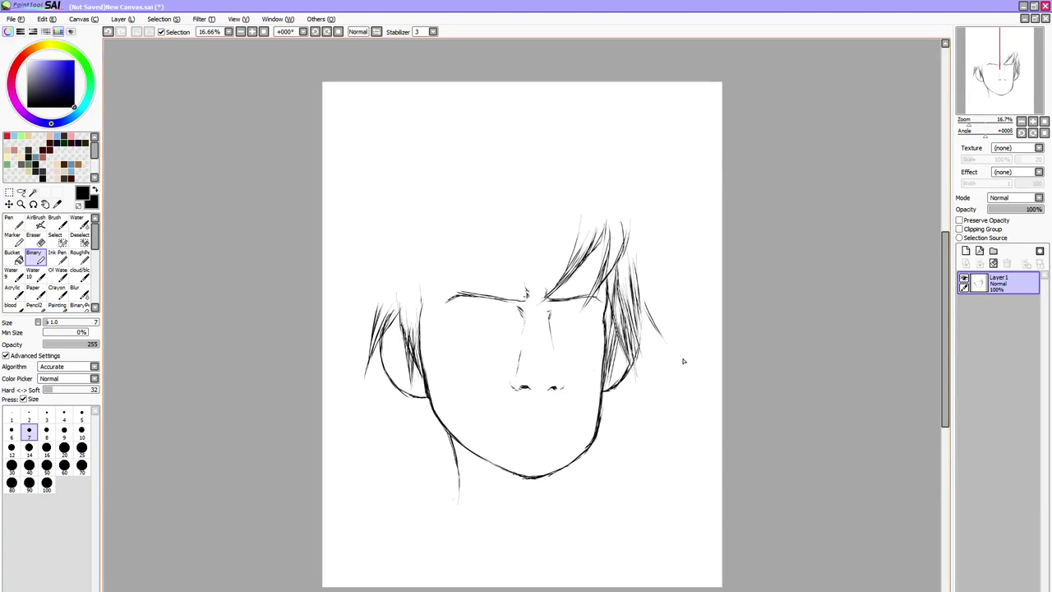
left_click_drag(641, 301, 671, 354)
left_click_drag(643, 316, 667, 381)
left_click_drag(641, 340, 668, 383)
mouse_move(639, 317)
left_mouse_down()
mouse_move(664, 350)
mouse_move(627, 426)
left_mouse_up()
left_click_drag(616, 386, 626, 437)
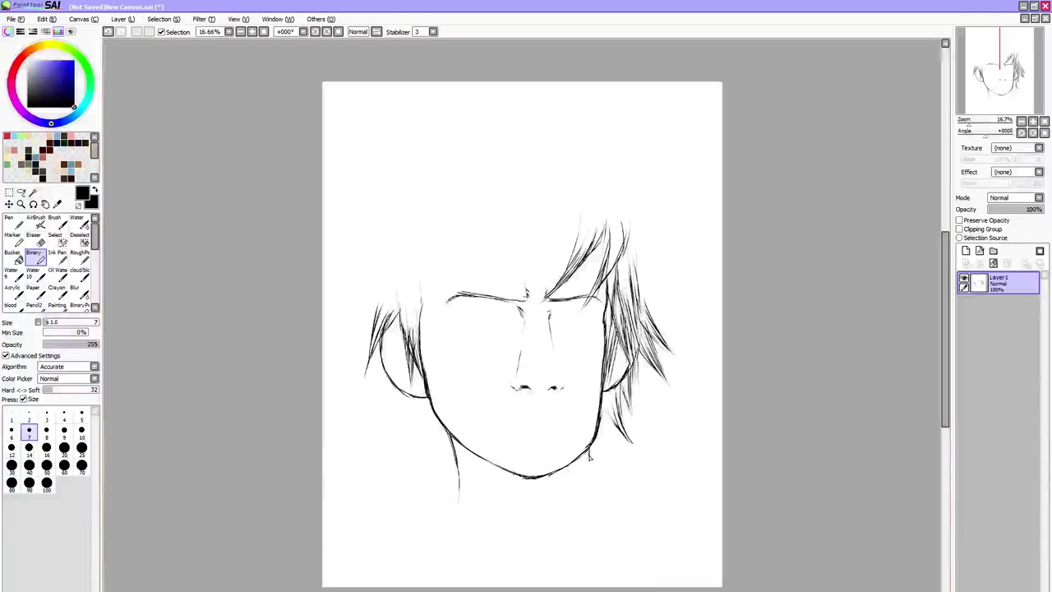
Draw the collar's curved upper edge, front seam and shaded left fold, and extend the right fringe upward
mouse_move(581, 462)
left_mouse_down()
mouse_move(472, 515)
mouse_move(462, 499)
left_mouse_up()
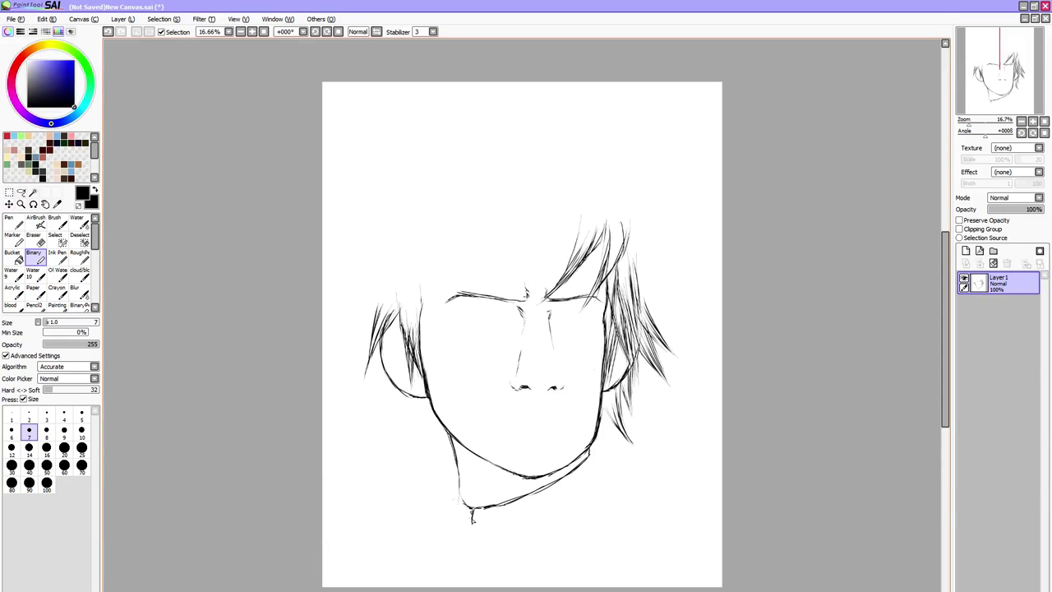
mouse_move(493, 507)
left_mouse_down()
mouse_move(476, 516)
mouse_move(469, 565)
mouse_move(469, 513)
mouse_move(443, 483)
mouse_move(462, 506)
mouse_move(462, 483)
mouse_move(446, 494)
mouse_move(459, 503)
left_mouse_up()
mouse_move(617, 245)
left_mouse_down()
mouse_move(618, 215)
mouse_move(629, 220)
mouse_move(617, 195)
left_mouse_up()
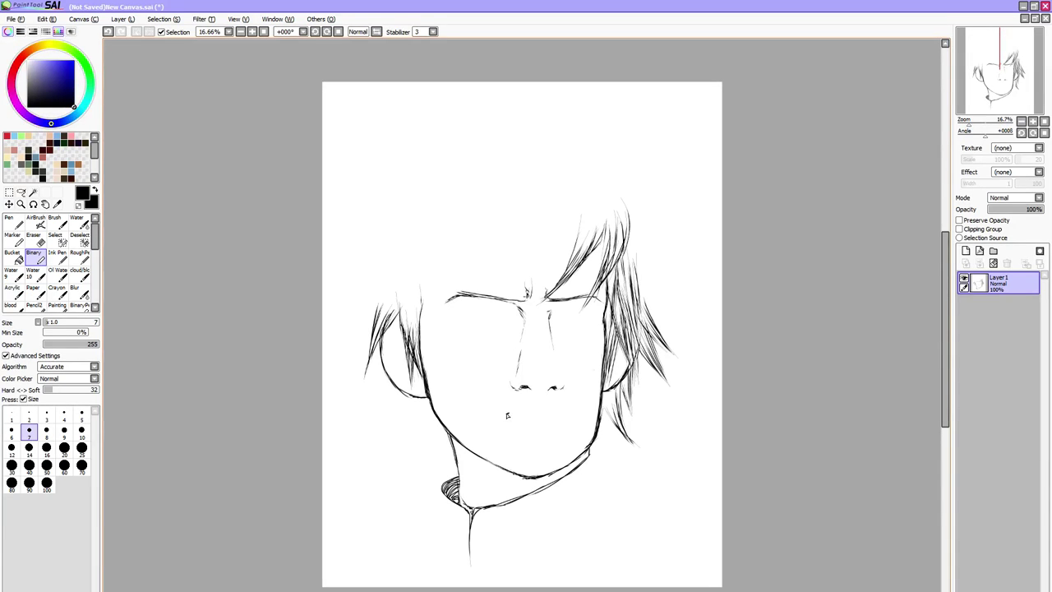
Sketch the mouth with dark corners and a short lower-lip mark, plus a faint cheek line beside it
mouse_move(509, 414)
left_mouse_down()
mouse_move(577, 423)
mouse_move(544, 427)
left_mouse_up()
left_click_drag(486, 428, 497, 438)
key("ctrl+z")
left_click_drag(590, 455, 587, 467)
key("e")
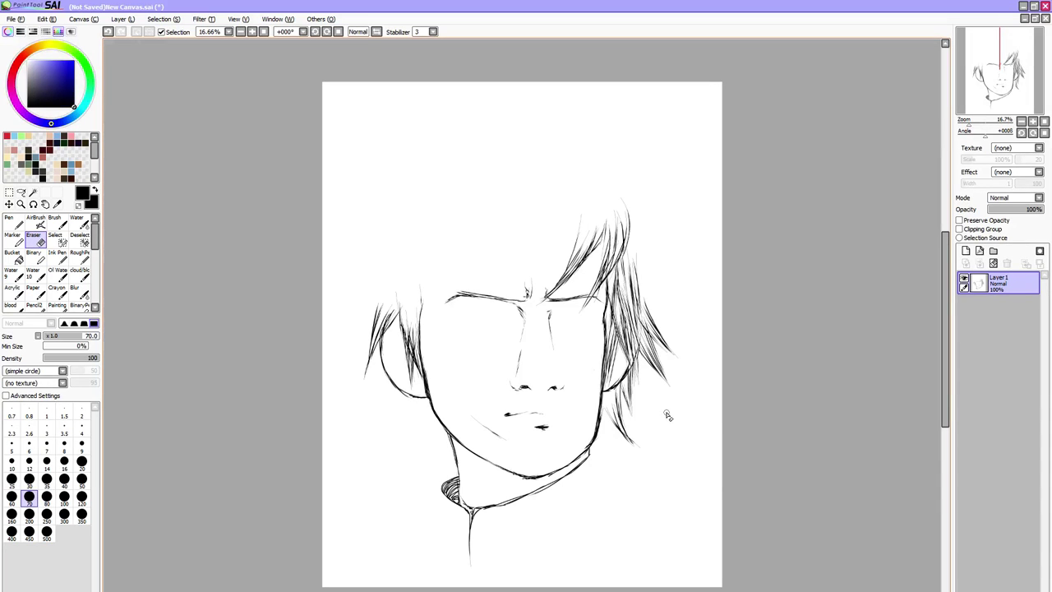
key("e")
left_click_drag(552, 415, 567, 419)
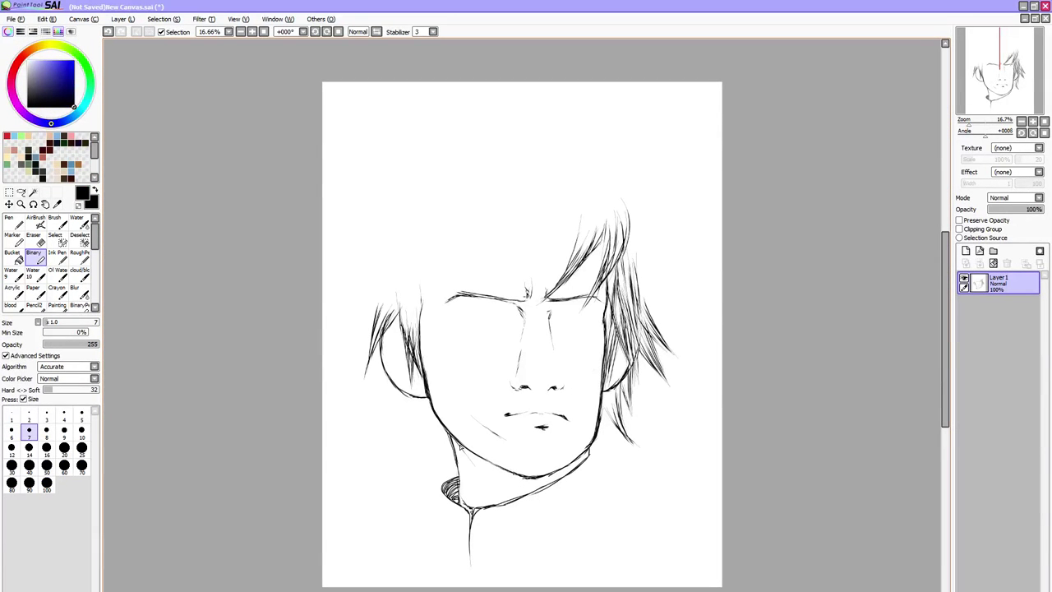
Thicken the lower left jaw with extra strokes and add strands to the right fringe
left_click_drag(463, 448, 500, 470)
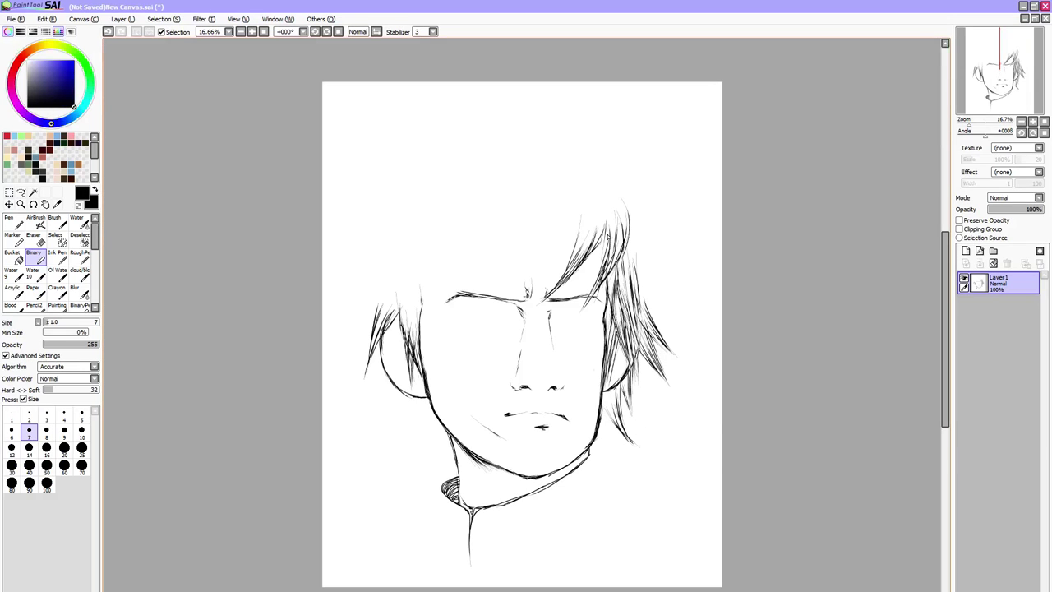
left_click_drag(612, 209, 583, 273)
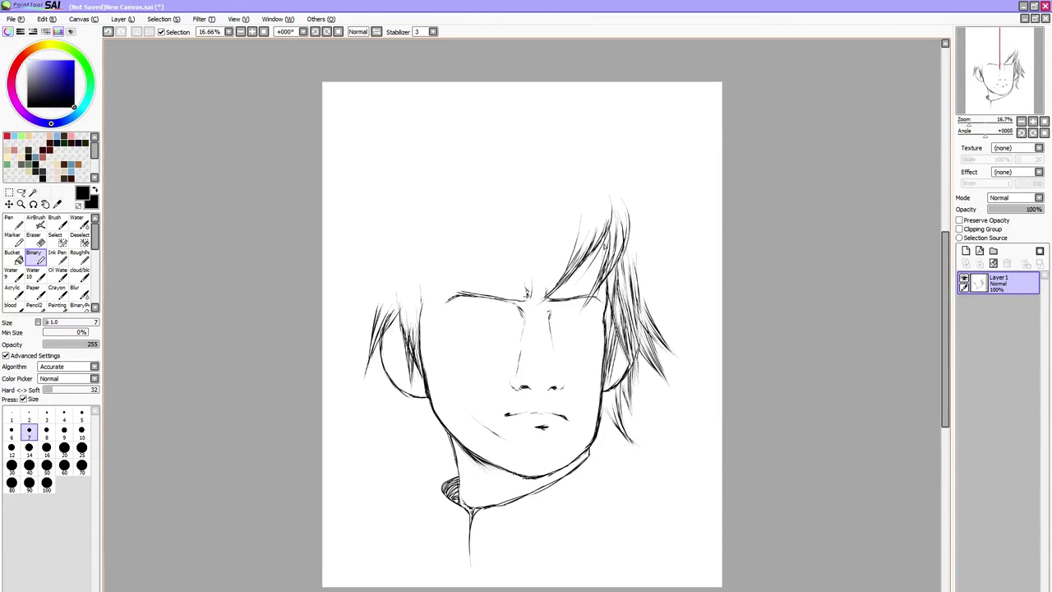
left_click_drag(613, 237, 603, 263)
Add hair strands at the left temple and ear, and short wisps beside the left of the neck
left_click_drag(400, 286, 405, 338)
left_click_drag(379, 339, 377, 399)
left_click_drag(378, 358, 373, 403)
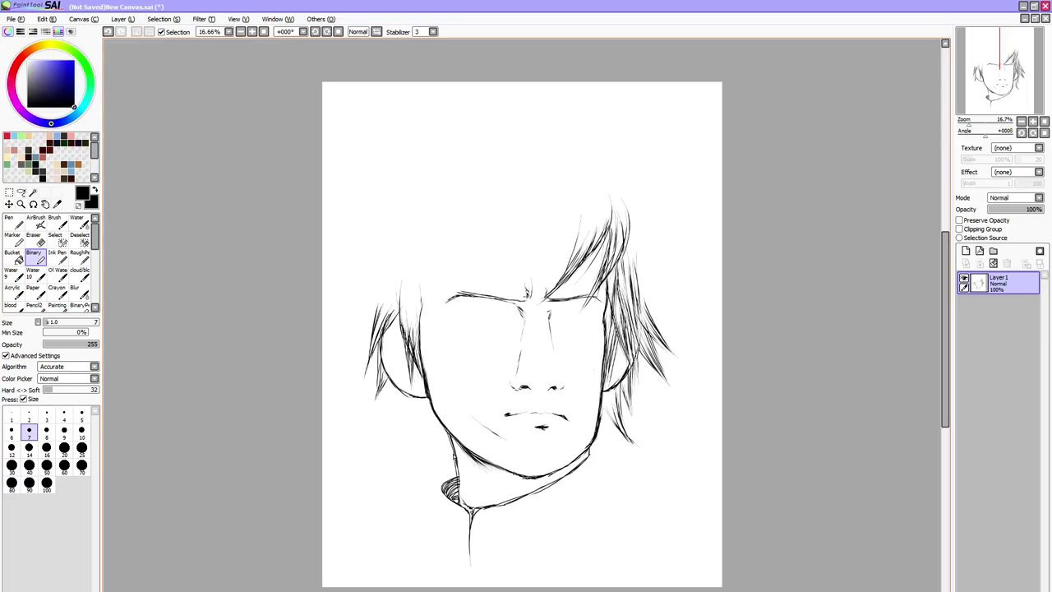
left_click_drag(457, 480, 445, 430)
mouse_move(445, 478)
left_mouse_down()
mouse_move(438, 448)
mouse_move(418, 452)
left_mouse_up()
Draw the collar's right side down to a pointed corner and its diagonal lower edge, doubling the lines
left_click_drag(589, 451, 596, 477)
left_click_drag(592, 454, 610, 502)
left_click_drag(611, 503, 550, 545)
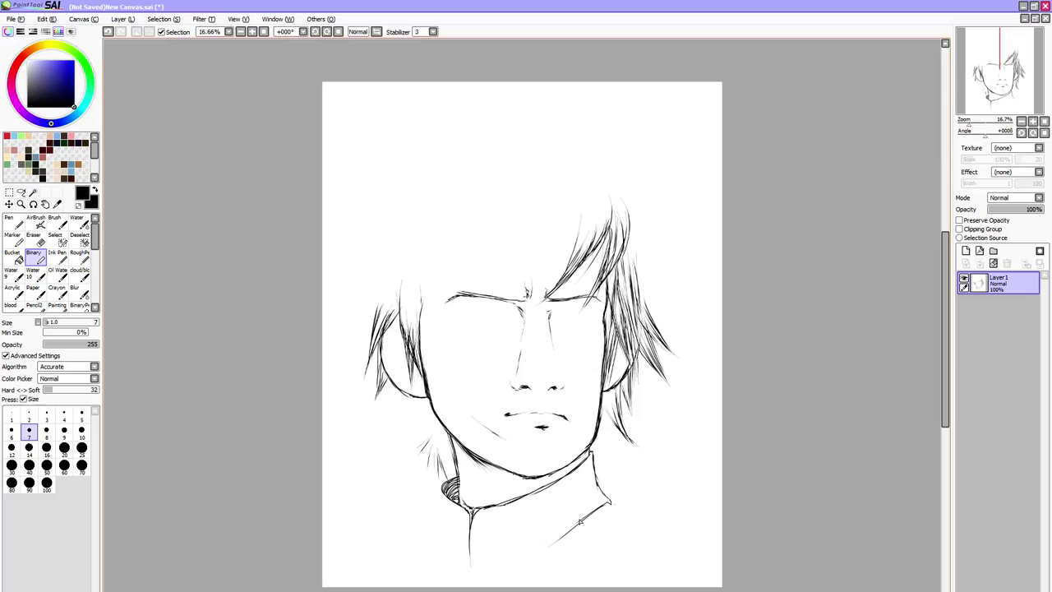
mouse_move(590, 515)
left_mouse_down()
mouse_move(512, 569)
mouse_move(526, 558)
left_mouse_up()
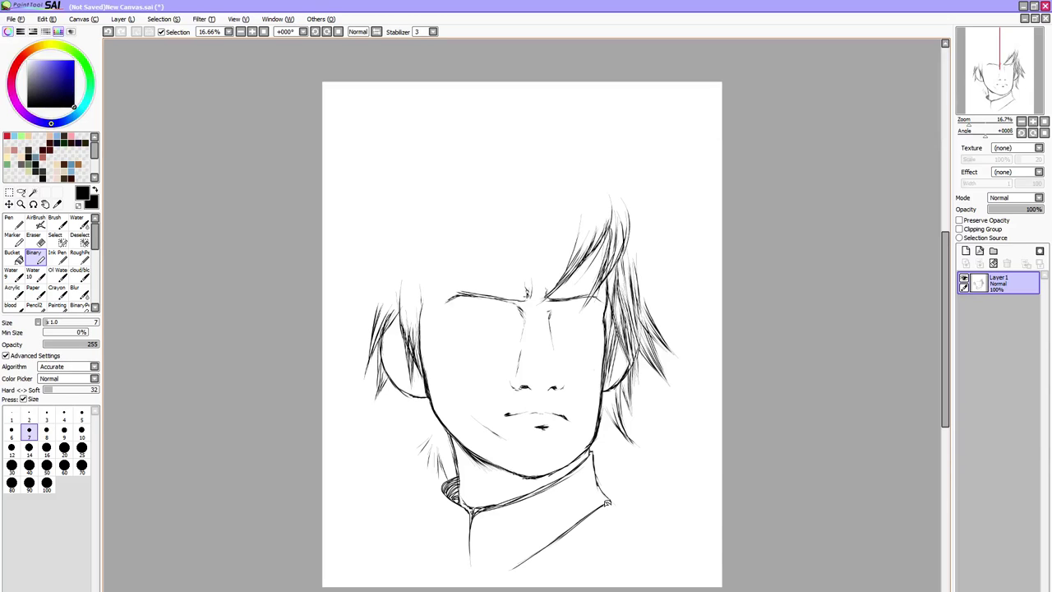
left_click_drag(608, 502, 512, 567)
left_click_drag(598, 485, 610, 500)
Sketch short hair strands below the right ear, undoing the first lower wisps and redrawing them beside the collar
mouse_move(615, 395)
left_mouse_down()
mouse_move(603, 433)
mouse_move(610, 416)
mouse_move(636, 427)
mouse_move(616, 467)
mouse_move(598, 461)
left_mouse_up()
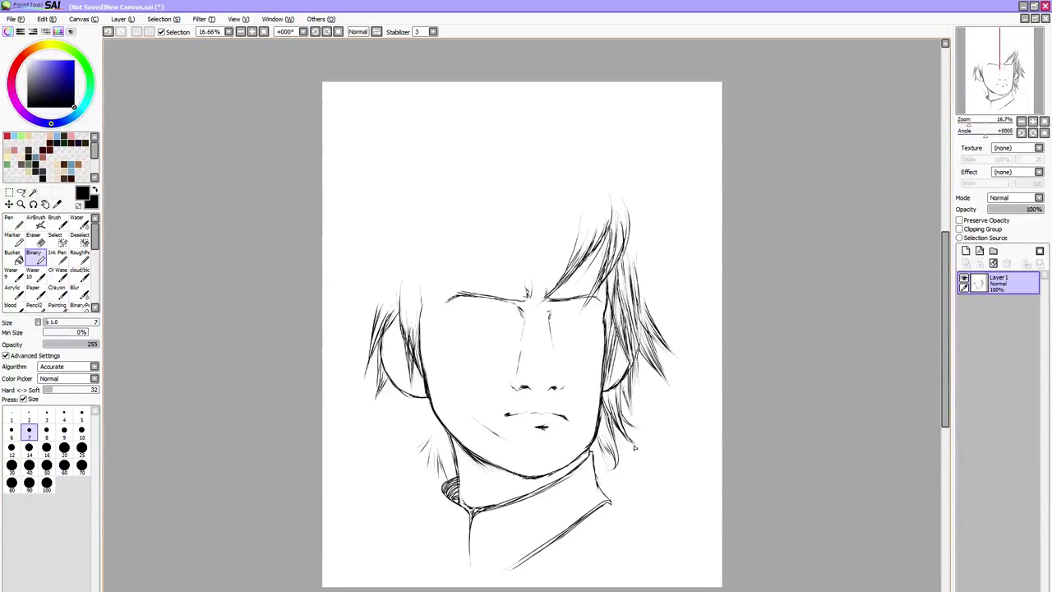
key("ctrl+z")
key("ctrl+z")
key("ctrl+z")
key("ctrl+z")
mouse_move(604, 414)
left_mouse_down()
mouse_move(628, 450)
mouse_move(615, 483)
left_mouse_up()
key("l")
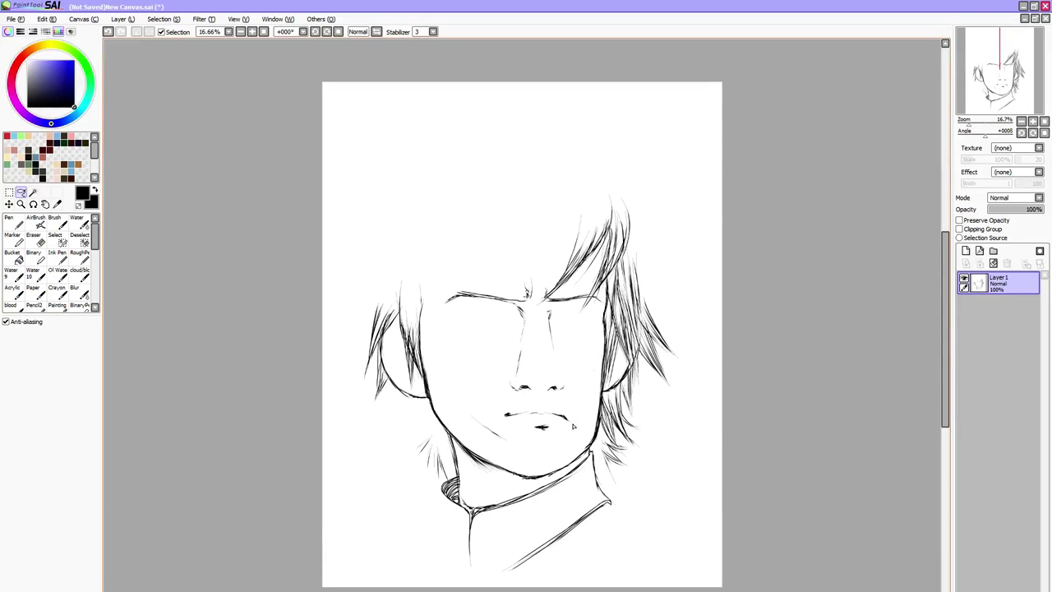
mouse_move(576, 425)
left_mouse_down()
mouse_move(518, 431)
mouse_move(583, 411)
mouse_move(578, 421)
mouse_move(572, 407)
mouse_move(573, 436)
mouse_move(578, 415)
left_mouse_up()
left_click(9, 203)
left_click_drag(844, 374, 835, 380)
left_click(80, 292)
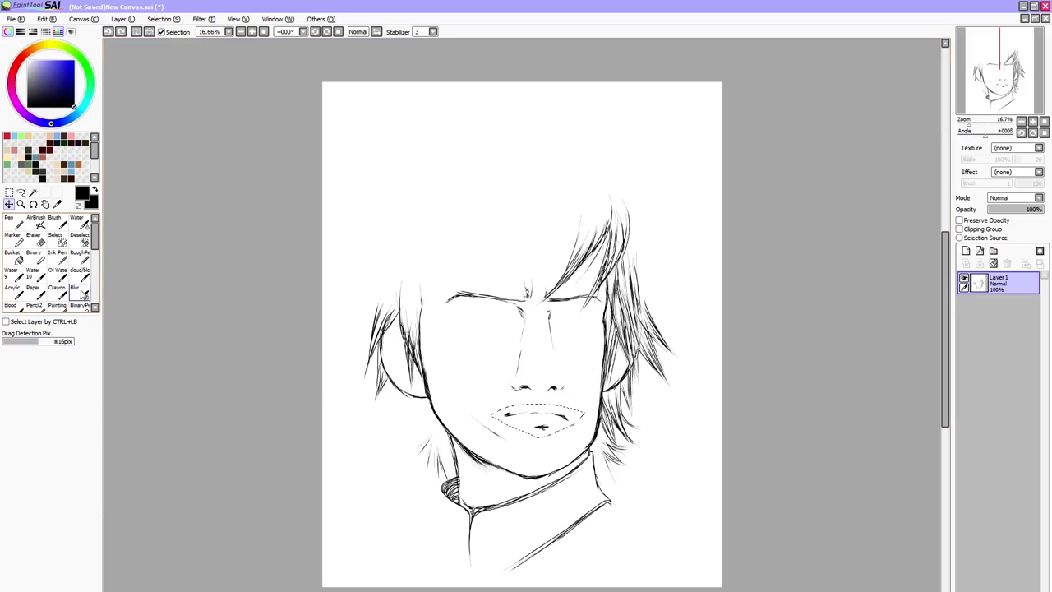
key("ctrl+t")
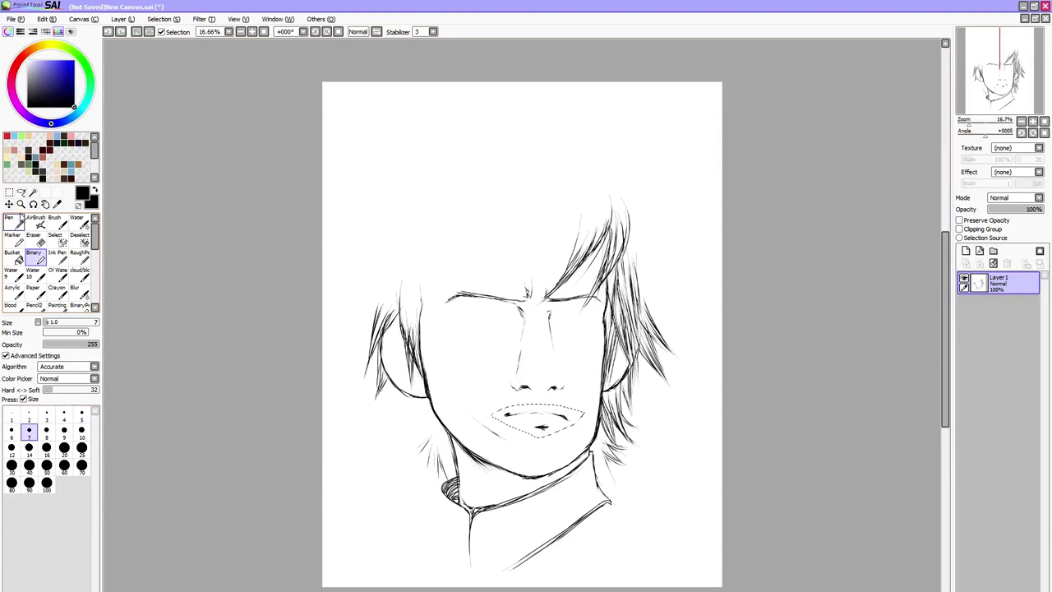
left_click(205, 269)
left_click(36, 257)
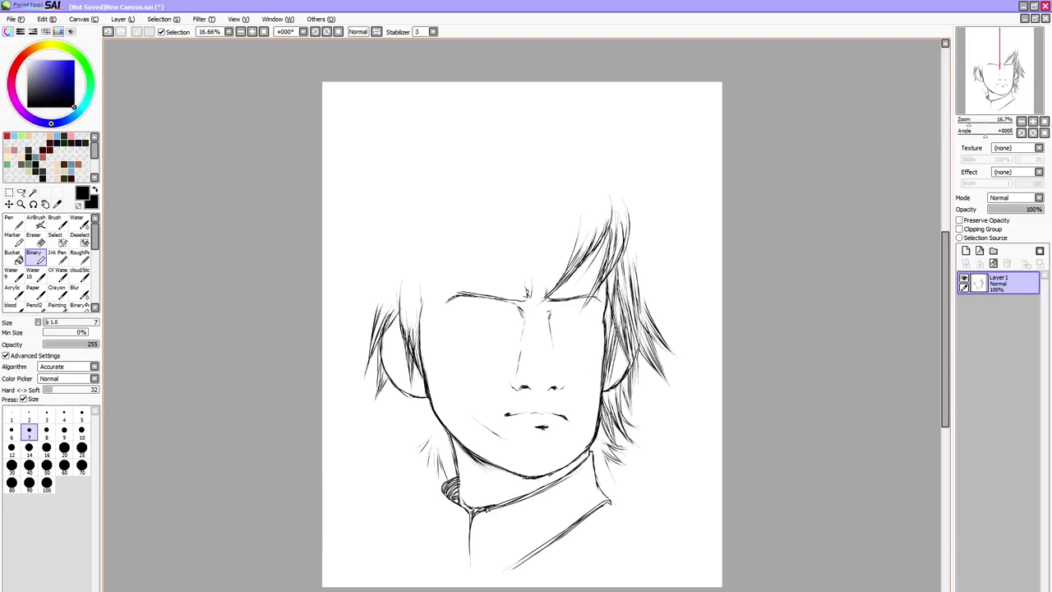
Erase the doubled line along the collar's upper edge and redraw it cleanly from the front seam
key("e")
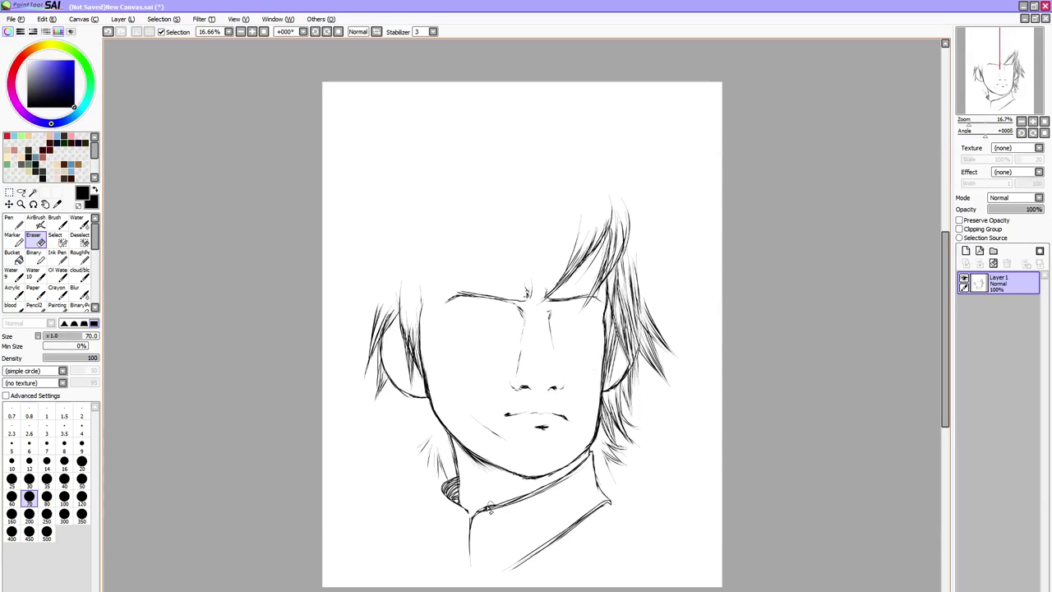
left_click_drag(490, 507, 557, 483)
key("n")
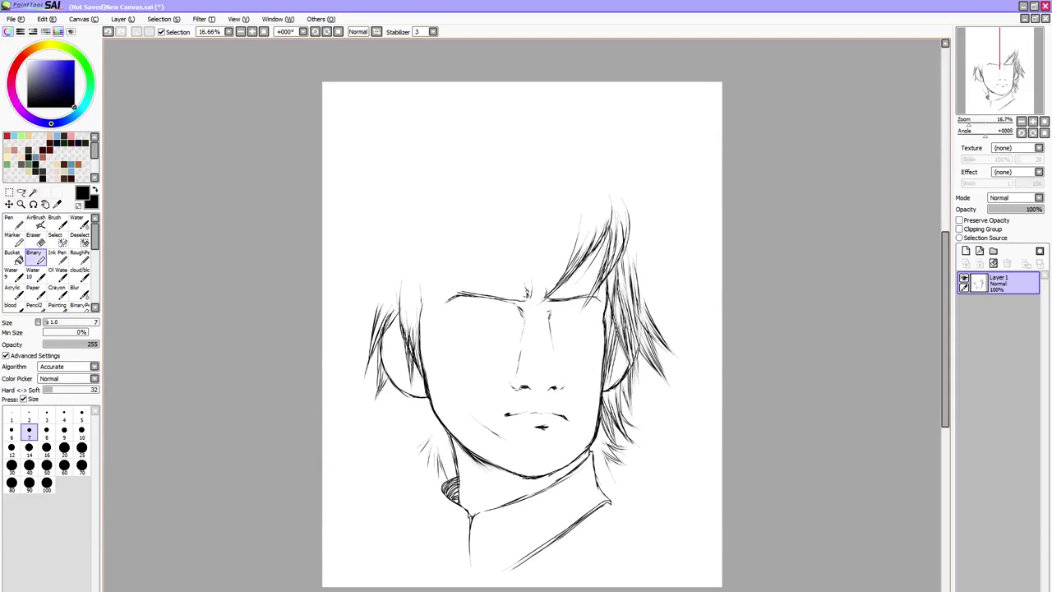
left_click_drag(471, 523, 517, 501)
Sketch long pointed fringe locks sweeping down over the centre of the forehead toward the inner brows
left_click_drag(552, 298, 569, 218)
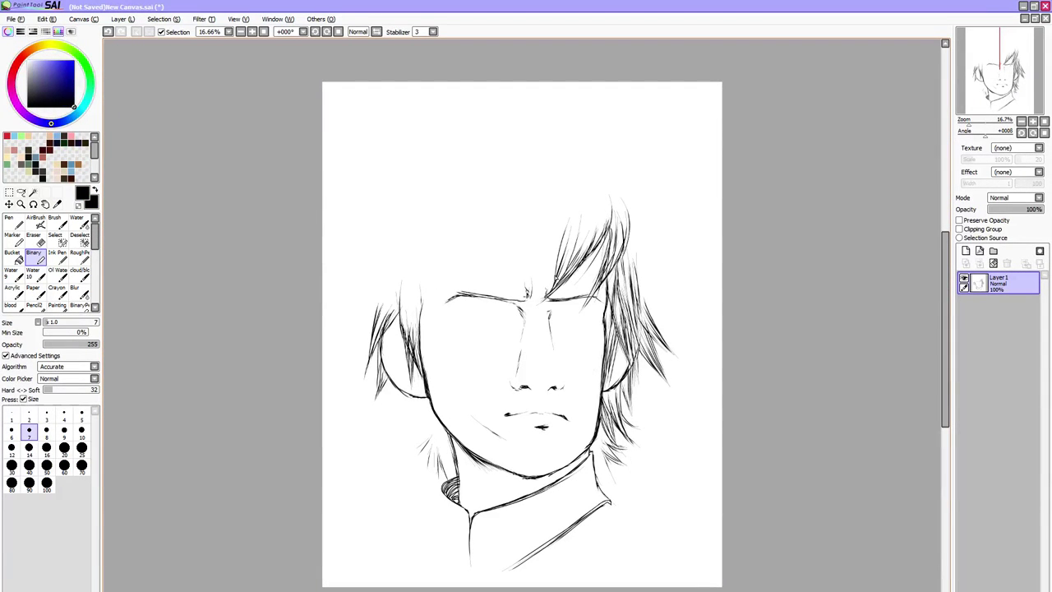
left_click_drag(559, 280, 582, 200)
mouse_move(561, 246)
left_mouse_down()
mouse_move(580, 193)
mouse_move(530, 241)
left_mouse_up()
left_click_drag(579, 200, 508, 271)
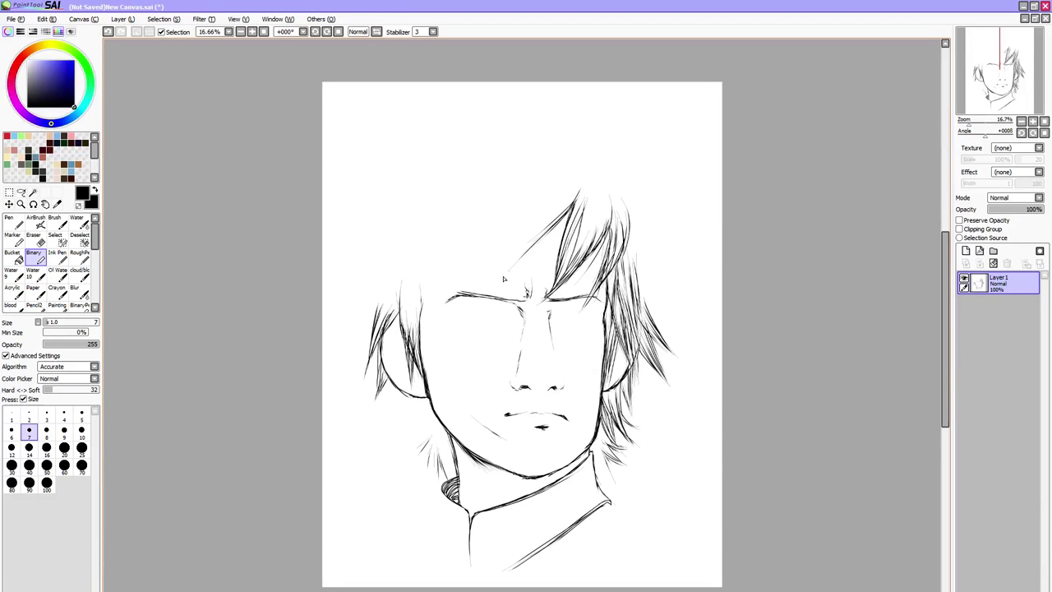
left_click_drag(565, 213, 499, 286)
left_click_drag(543, 236, 507, 288)
left_click_drag(527, 252, 494, 296)
left_click_drag(522, 227, 499, 287)
mouse_move(546, 211)
left_mouse_down()
mouse_move(505, 279)
mouse_move(517, 245)
mouse_move(485, 263)
left_mouse_up()
left_click_drag(611, 424, 622, 432)
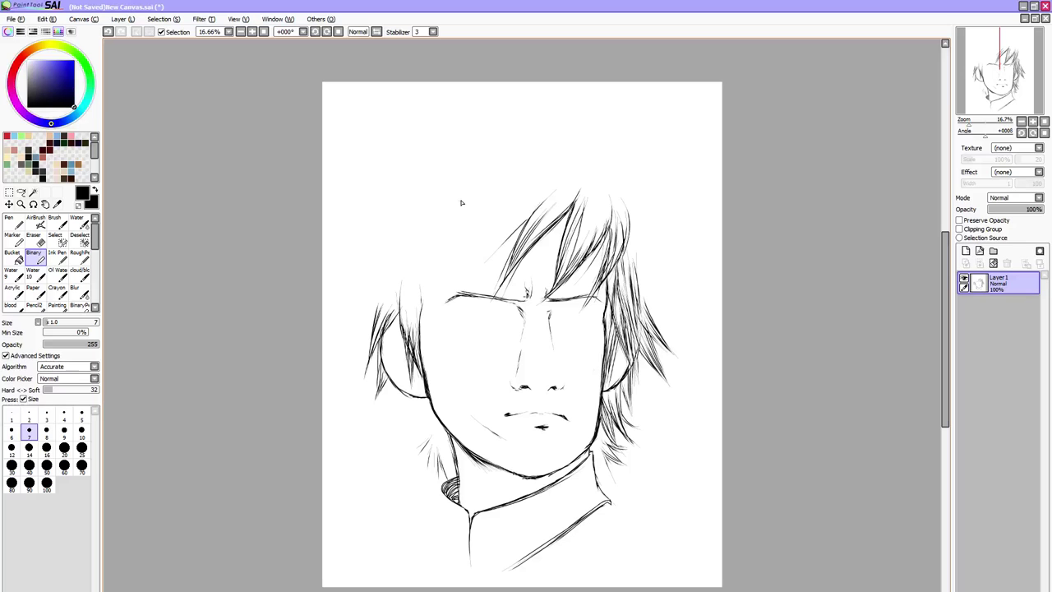
Sketch a flicked tuft above the left temple and fringe strands running down the left side of the forehead
mouse_move(460, 206)
left_mouse_down()
mouse_move(441, 231)
mouse_move(424, 224)
mouse_move(465, 221)
left_mouse_up()
mouse_move(441, 206)
left_mouse_down()
mouse_move(412, 238)
mouse_move(457, 193)
mouse_move(410, 273)
left_mouse_up()
mouse_move(427, 235)
left_mouse_down()
mouse_move(408, 283)
mouse_move(417, 291)
left_mouse_up()
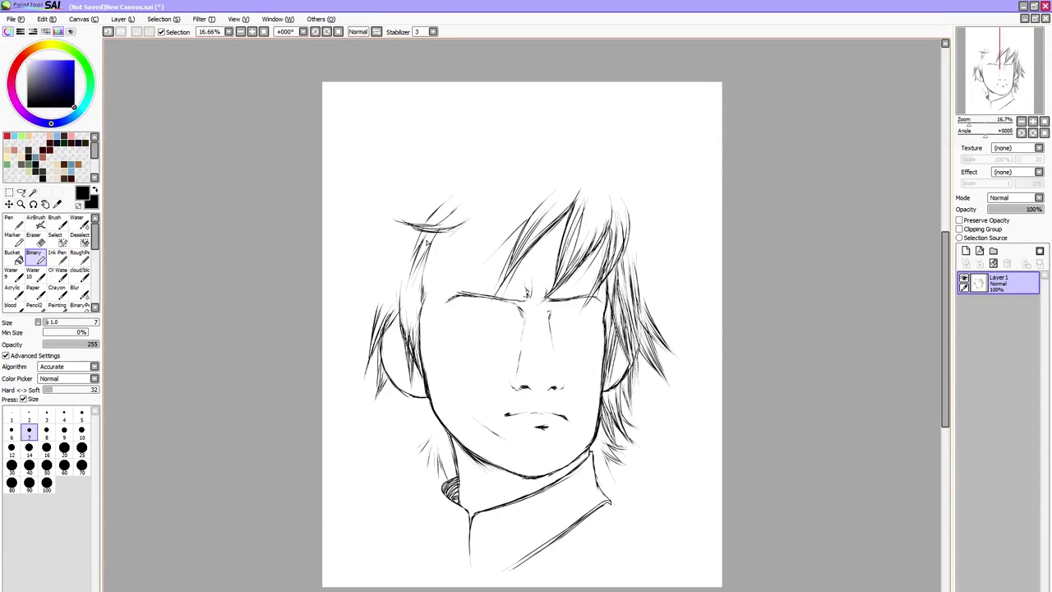
left_click_drag(450, 232, 425, 266)
left_click_drag(474, 216, 425, 269)
left_click_drag(478, 212, 437, 268)
mouse_move(466, 227)
left_mouse_down()
mouse_move(434, 293)
mouse_move(457, 257)
left_mouse_up()
left_click_drag(490, 227, 452, 263)
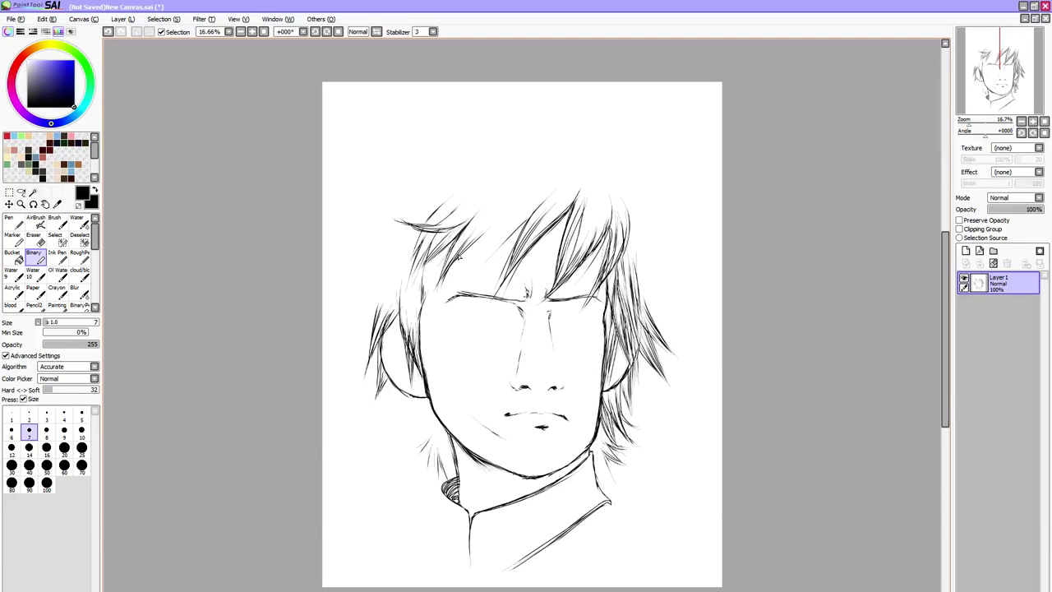
Fill the gap between the left and central fringe with long diagonal strands above the left brow
left_click_drag(500, 214, 462, 267)
left_click_drag(537, 178, 482, 237)
left_click_drag(515, 199, 485, 235)
mouse_move(503, 207)
left_mouse_down()
mouse_move(465, 290)
mouse_move(475, 265)
mouse_move(469, 276)
left_mouse_up()
mouse_move(518, 224)
left_mouse_down()
mouse_move(466, 293)
mouse_move(475, 273)
left_mouse_up()
left_click_drag(527, 219, 467, 289)
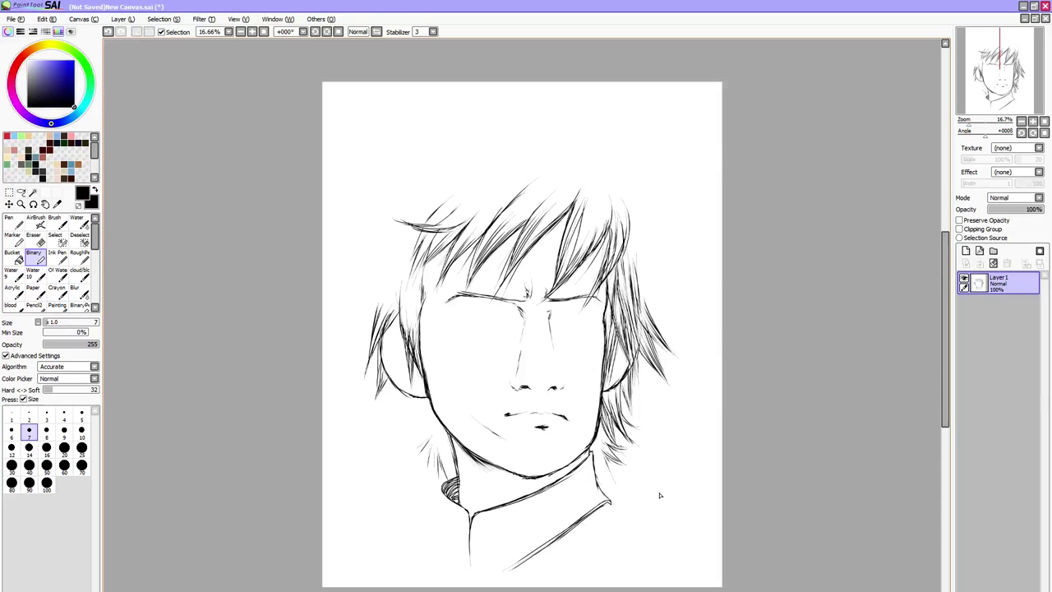
Add strands to the left temple and sweep longer ones up from the left fringe toward the crown
left_click_drag(463, 295, 439, 309)
key("ctrl+z")
left_click_drag(429, 237, 411, 280)
mouse_move(436, 226)
left_mouse_down()
mouse_move(500, 176)
mouse_move(500, 194)
left_mouse_up()
left_click_drag(470, 227, 505, 194)
mouse_move(457, 250)
left_mouse_down()
mouse_move(501, 203)
mouse_move(541, 189)
left_mouse_up()
left_click_drag(510, 207, 549, 176)
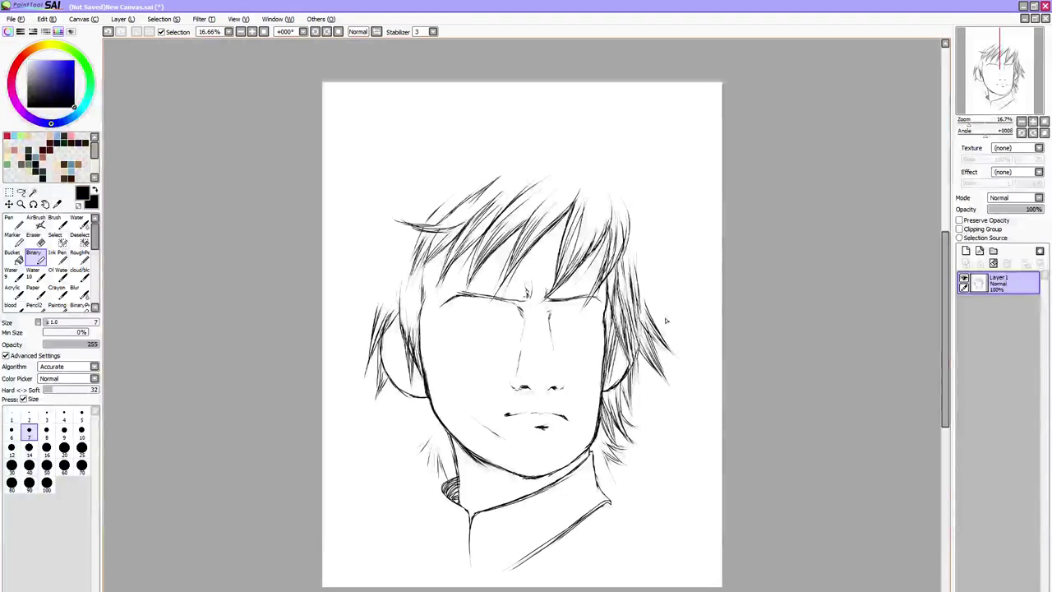
Add strokes to the central fringe and right temple, and hatch shading on the neck under the right jaw
left_click_drag(571, 212, 546, 270)
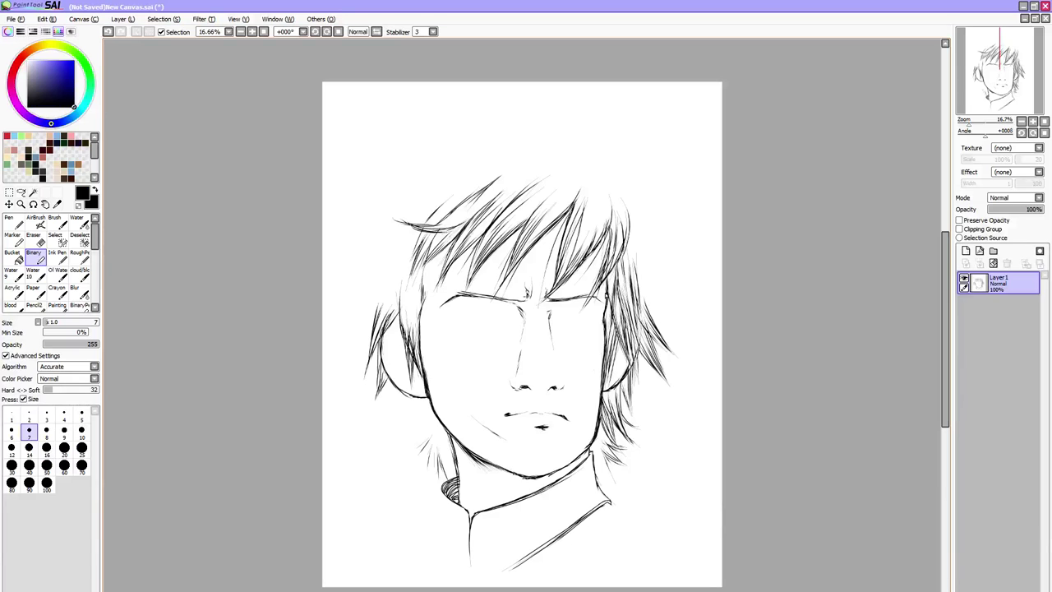
left_click_drag(605, 289, 607, 312)
left_click_drag(561, 470, 530, 500)
left_click_drag(586, 454, 565, 476)
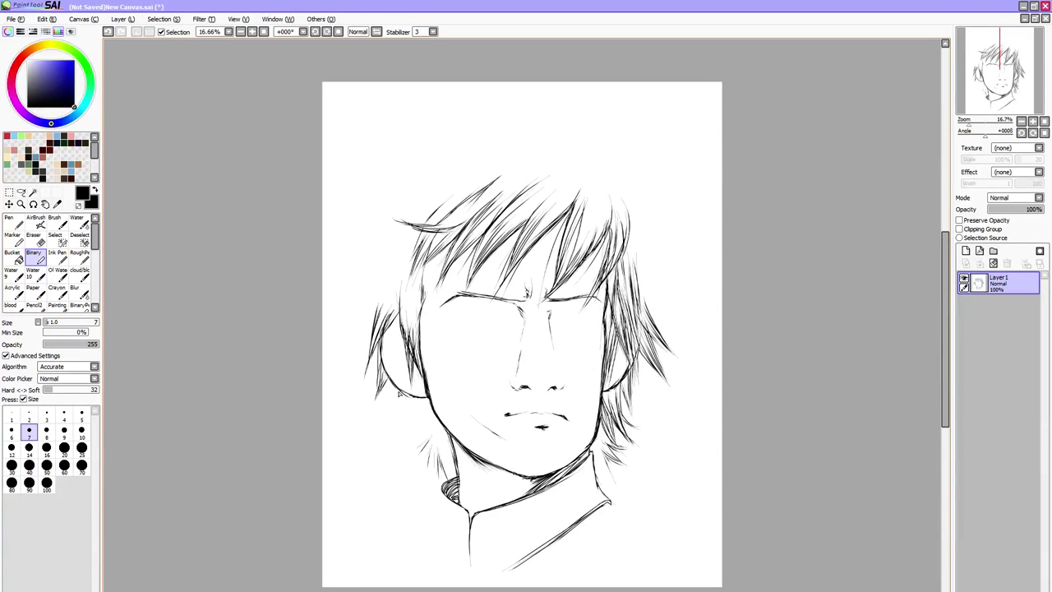
Draw short strands below the left ear and a thin segmented braid ending in a small tuft
mouse_move(393, 385)
left_mouse_down()
mouse_move(396, 410)
mouse_move(408, 410)
left_mouse_up()
mouse_move(388, 423)
left_mouse_down()
mouse_move(367, 452)
mouse_move(380, 448)
left_mouse_up()
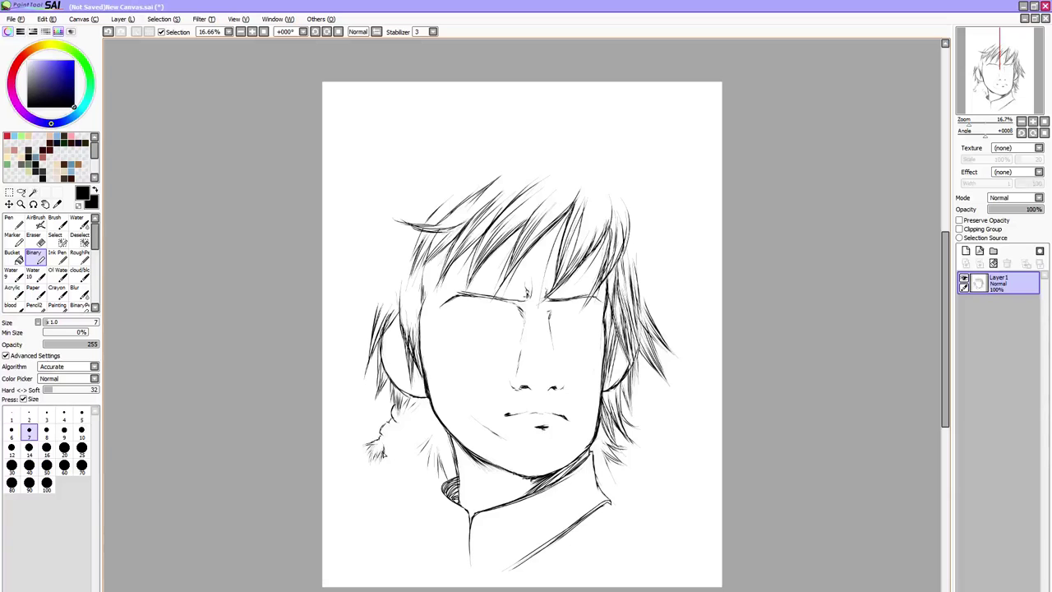
mouse_move(383, 454)
left_mouse_down()
mouse_move(390, 427)
mouse_move(406, 406)
left_mouse_up()
Add hair strands behind the left of the neck and draw the collar's left outer edge
left_click_drag(448, 436, 456, 480)
mouse_move(442, 426)
left_mouse_down()
mouse_move(449, 477)
mouse_move(433, 466)
left_mouse_up()
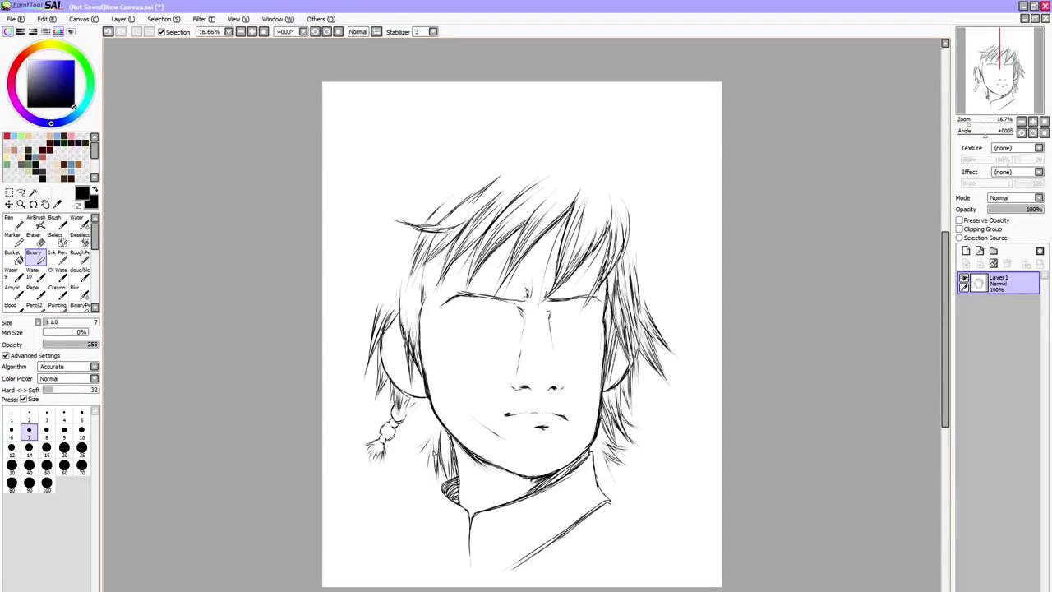
mouse_move(404, 425)
left_mouse_down()
mouse_move(423, 401)
mouse_move(379, 384)
mouse_move(373, 397)
left_mouse_up()
key("ctrl+z")
left_click_drag(438, 481, 441, 527)
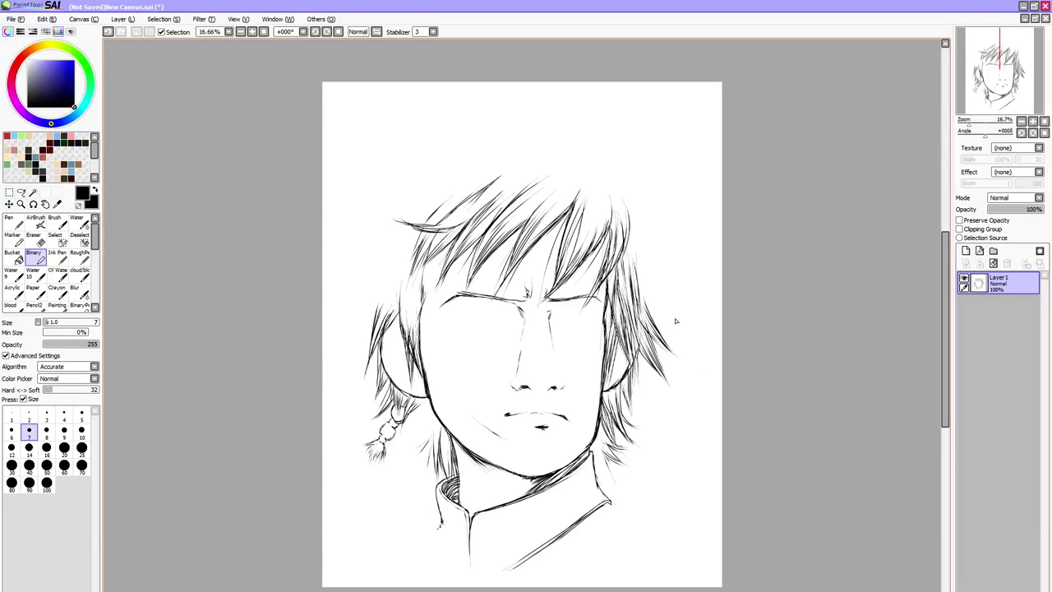
Sketch a pointed lock flicking outward from the upper right side of the hair above the ear
left_click_drag(628, 246, 657, 299)
mouse_move(643, 255)
left_mouse_down()
mouse_move(670, 315)
mouse_move(692, 316)
left_mouse_up()
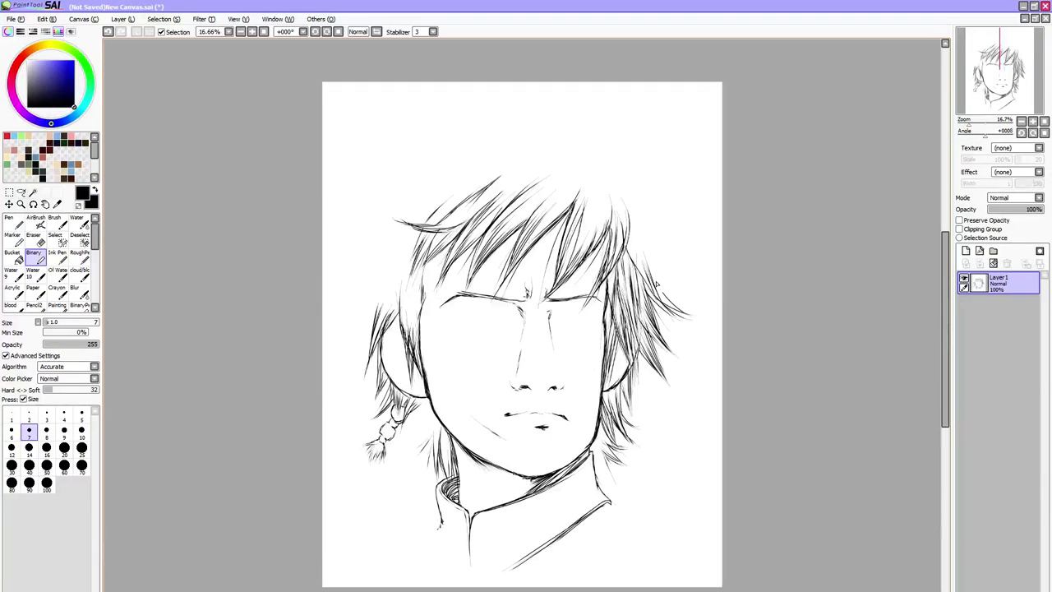
left_click_drag(656, 277, 681, 306)
left_click_drag(651, 256, 697, 314)
left_click_drag(656, 275, 711, 323)
left_click_drag(653, 243, 671, 292)
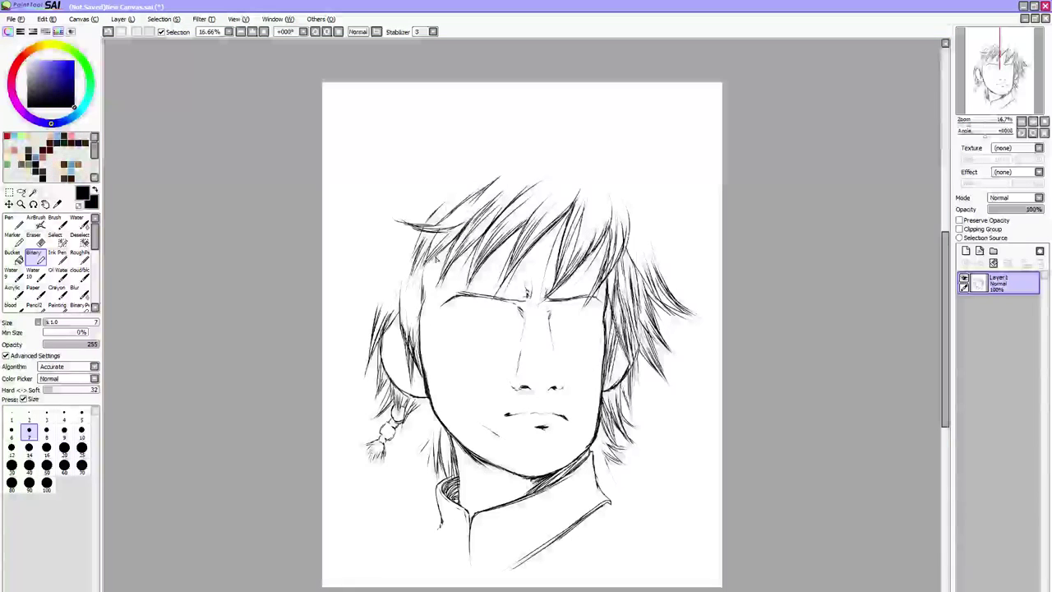
Add strands running from the left fringe down the temple to the top of the left ear
mouse_move(444, 249)
left_mouse_down()
mouse_move(416, 277)
mouse_move(432, 283)
left_mouse_up()
left_click_drag(440, 261, 432, 287)
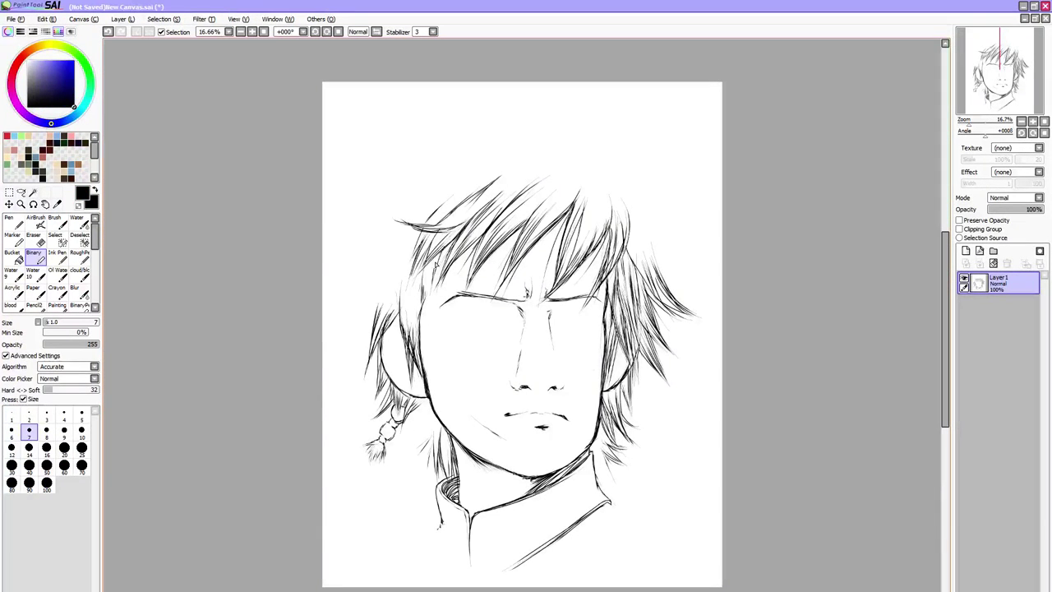
mouse_move(441, 248)
left_mouse_down()
mouse_move(422, 322)
mouse_move(408, 295)
left_mouse_up()
left_click_drag(414, 340, 412, 299)
mouse_move(416, 343)
left_mouse_down()
mouse_move(418, 293)
mouse_move(385, 330)
mouse_move(390, 354)
left_mouse_up()
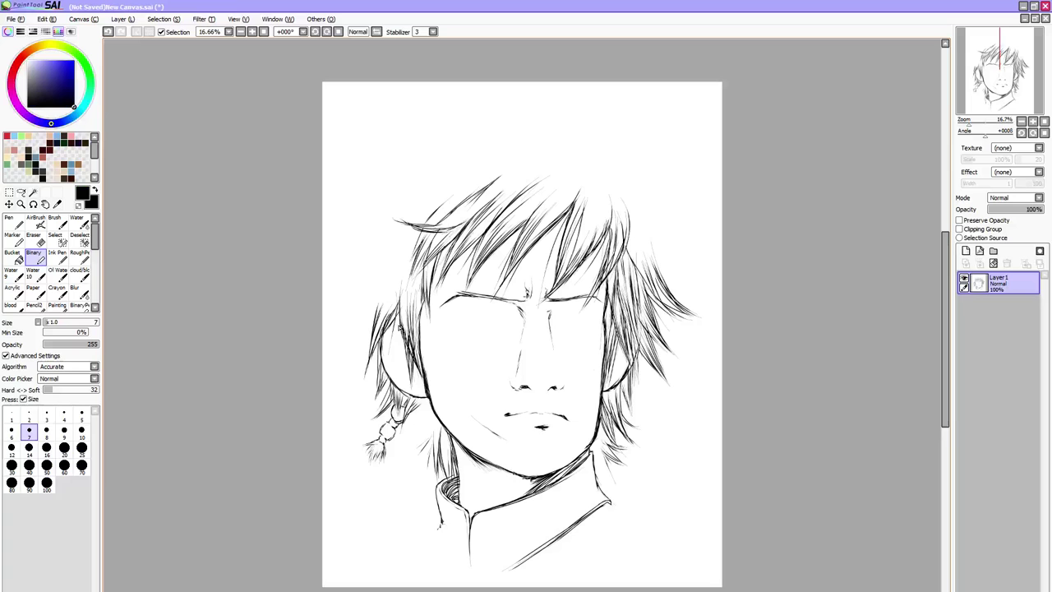
Sketch a pointed lock flicking outward from the left side of the hair, with short strands hanging beneath it
left_click_drag(383, 281, 322, 312)
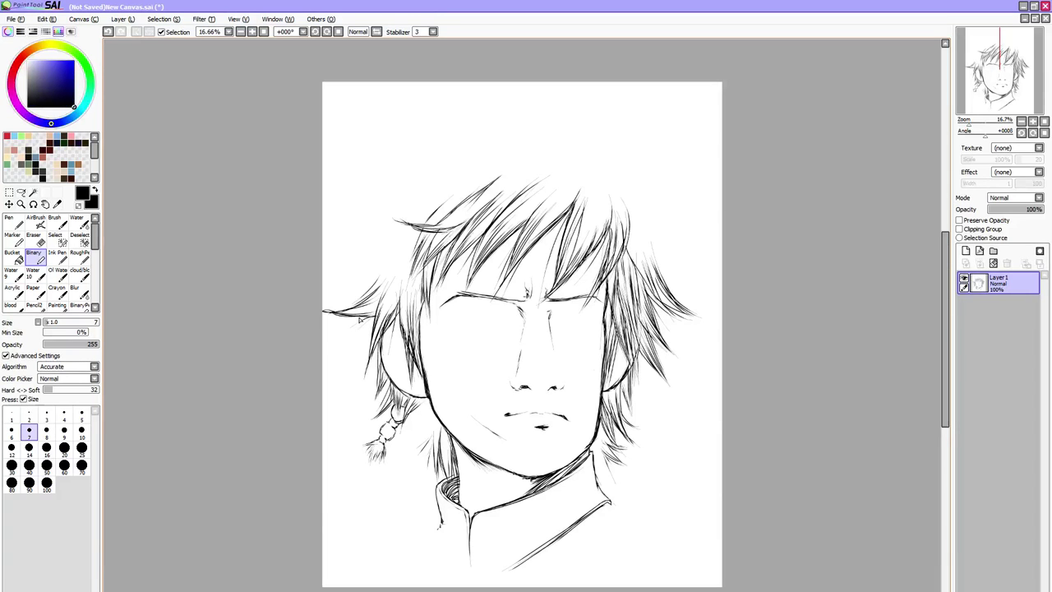
mouse_move(367, 318)
left_mouse_down()
mouse_move(341, 353)
mouse_move(360, 325)
mouse_move(360, 390)
mouse_move(359, 359)
left_mouse_up()
left_click_drag(371, 316, 357, 367)
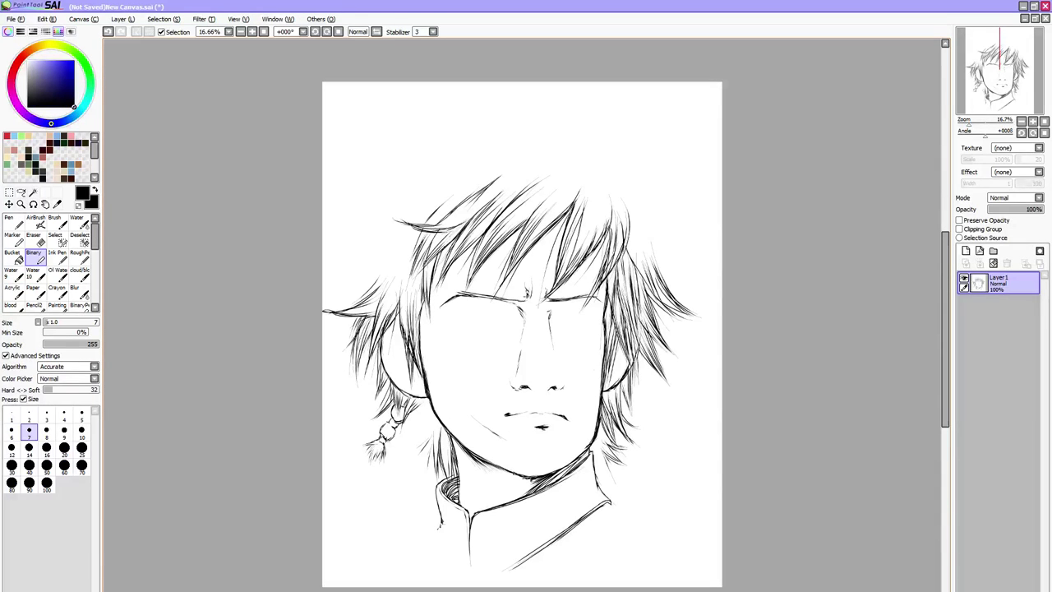
Refine the lower bead of the braid and extend the garment lines at both sides of the collar
mouse_move(385, 441)
left_mouse_down()
mouse_move(368, 465)
mouse_move(378, 462)
left_mouse_up()
left_click_drag(609, 502, 626, 513)
mouse_move(441, 524)
left_mouse_down()
mouse_move(433, 531)
mouse_move(448, 566)
mouse_move(472, 578)
left_mouse_up()
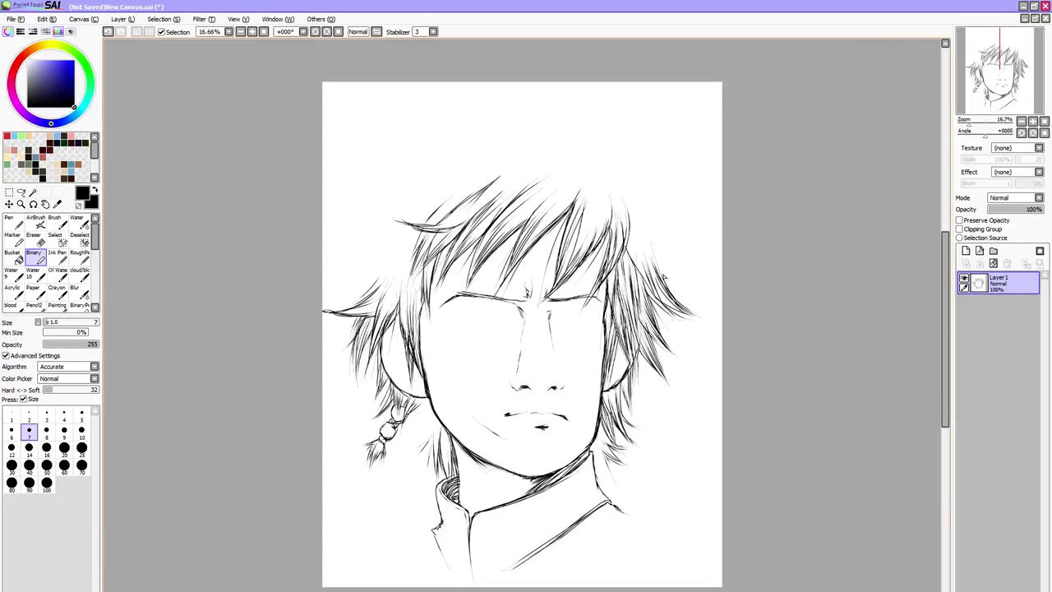
Add fine strands along the hair's upper right edge and from the left flicked lock up toward the fringe
mouse_move(610, 174)
left_mouse_down()
mouse_move(617, 228)
mouse_move(625, 214)
left_mouse_up()
mouse_move(646, 267)
left_mouse_down()
mouse_move(633, 232)
mouse_move(646, 225)
left_mouse_up()
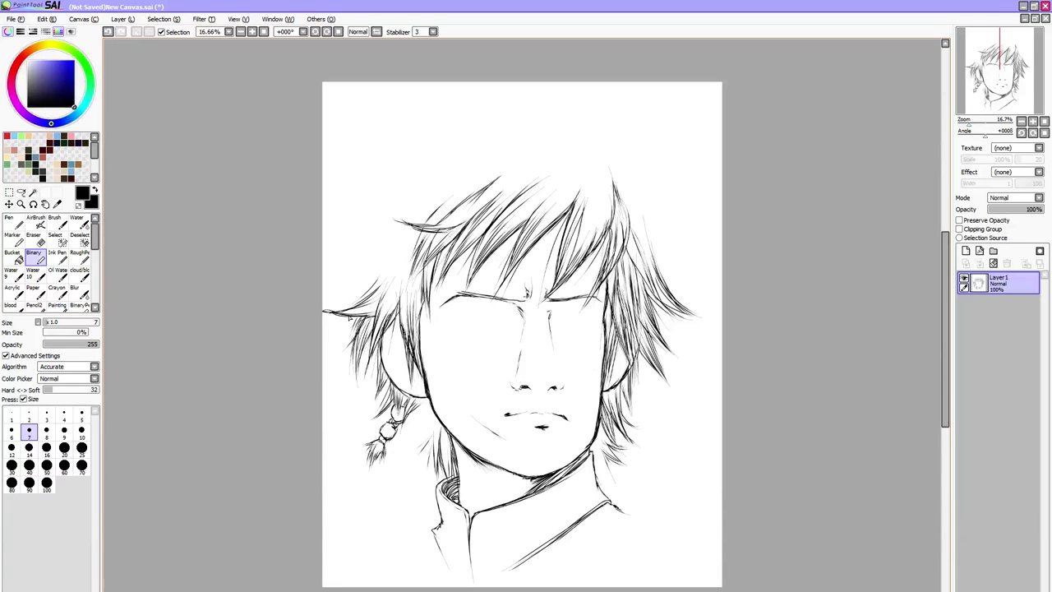
mouse_move(385, 314)
left_mouse_down()
mouse_move(370, 261)
mouse_move(403, 271)
mouse_move(421, 246)
left_mouse_up()
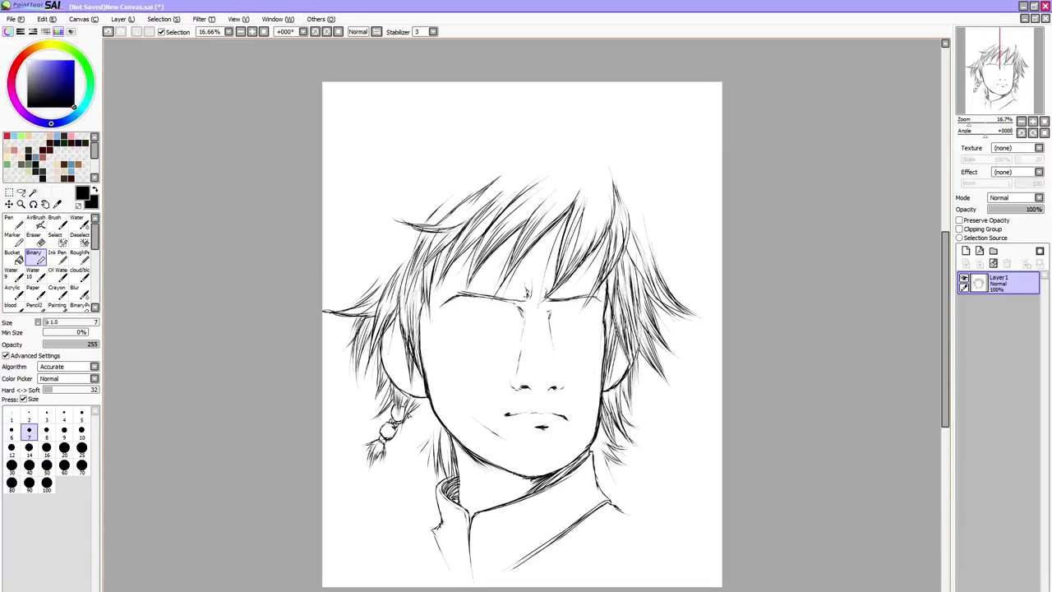
Fill the area between the braid and the left of the neck with downward hair strands
left_click_drag(407, 414, 412, 439)
left_click_drag(409, 409, 420, 453)
mouse_move(415, 415)
left_mouse_down()
mouse_move(420, 456)
mouse_move(414, 437)
left_mouse_up()
left_click_drag(424, 477, 423, 400)
mouse_move(432, 442)
left_mouse_down()
mouse_move(425, 406)
mouse_move(439, 418)
left_mouse_up()
left_click_drag(447, 472, 442, 429)
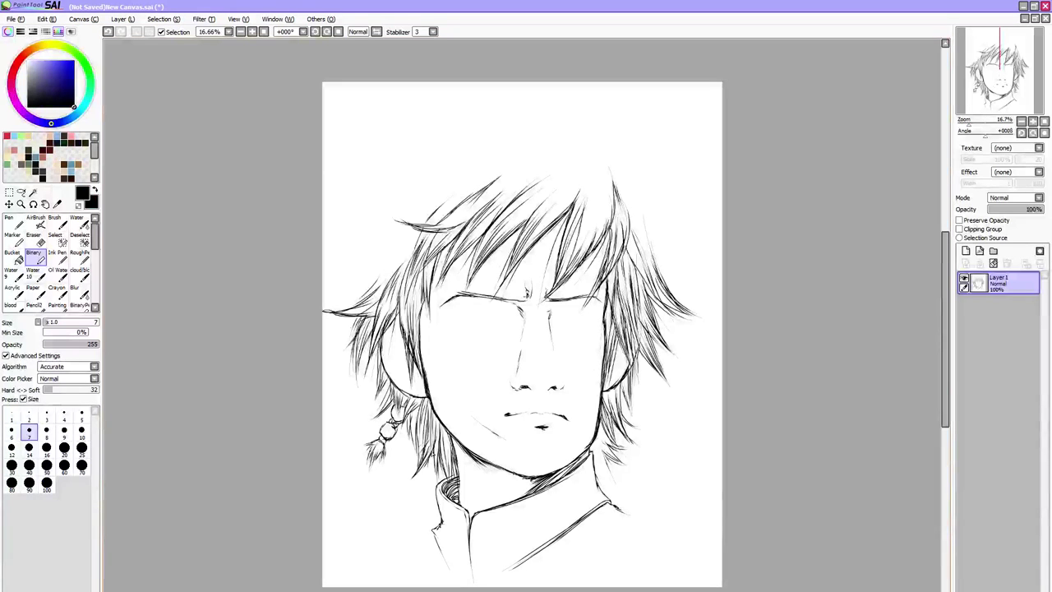
left_click_drag(419, 443, 413, 412)
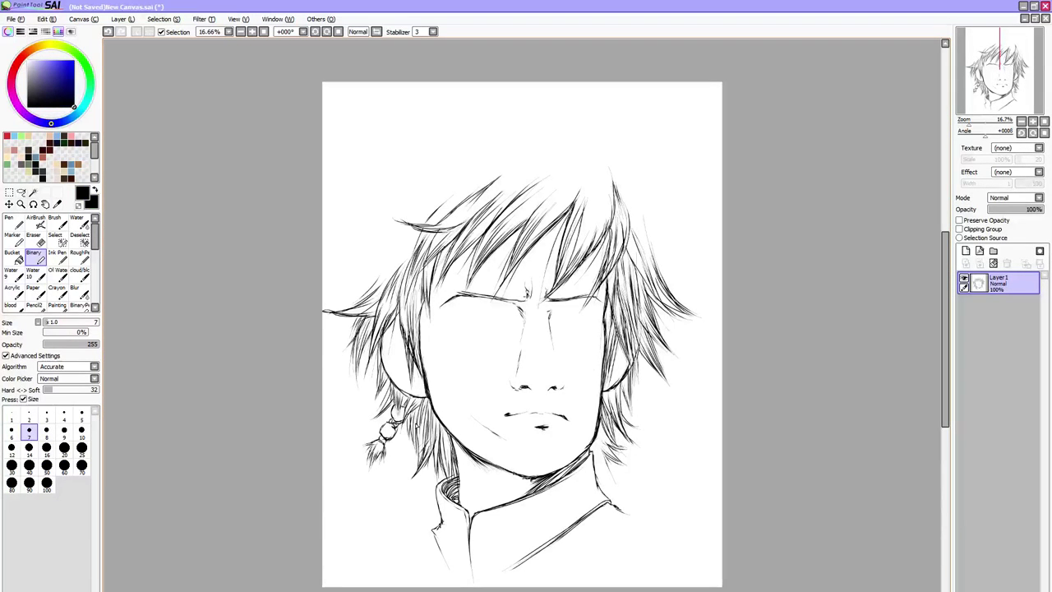
Undo the last stray hair stroke and draw a second small braid with a tuft beside the first
left_click_drag(437, 466, 434, 443)
key("ctrl+z")
mouse_move(411, 419)
left_mouse_down()
mouse_move(401, 455)
mouse_move(403, 439)
left_mouse_up()
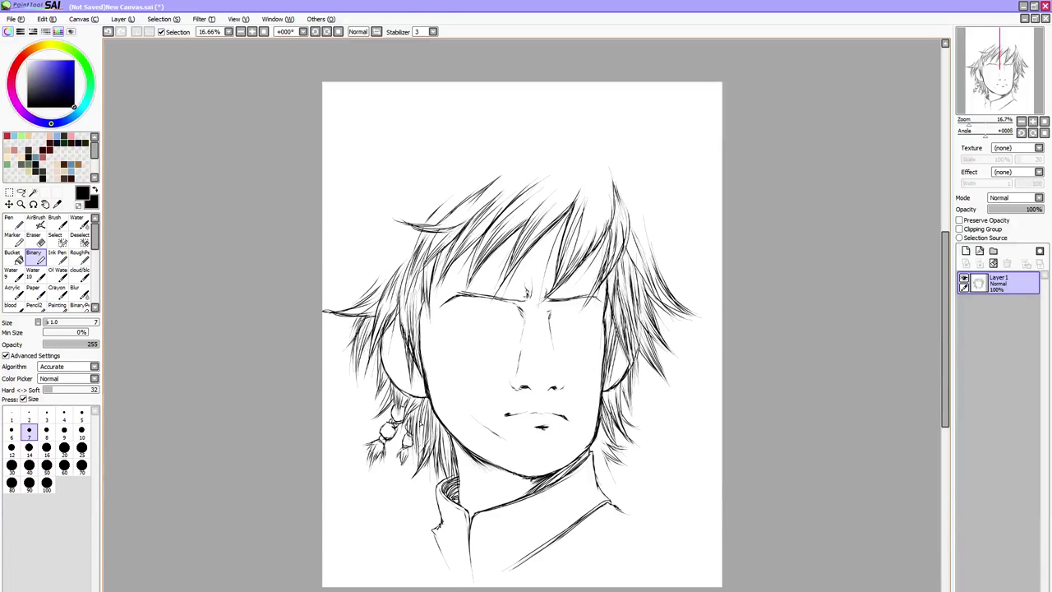
Add thin strands beside the braids and layered strands at the right nape down to the collar
scroll(935, 431, "up", 2)
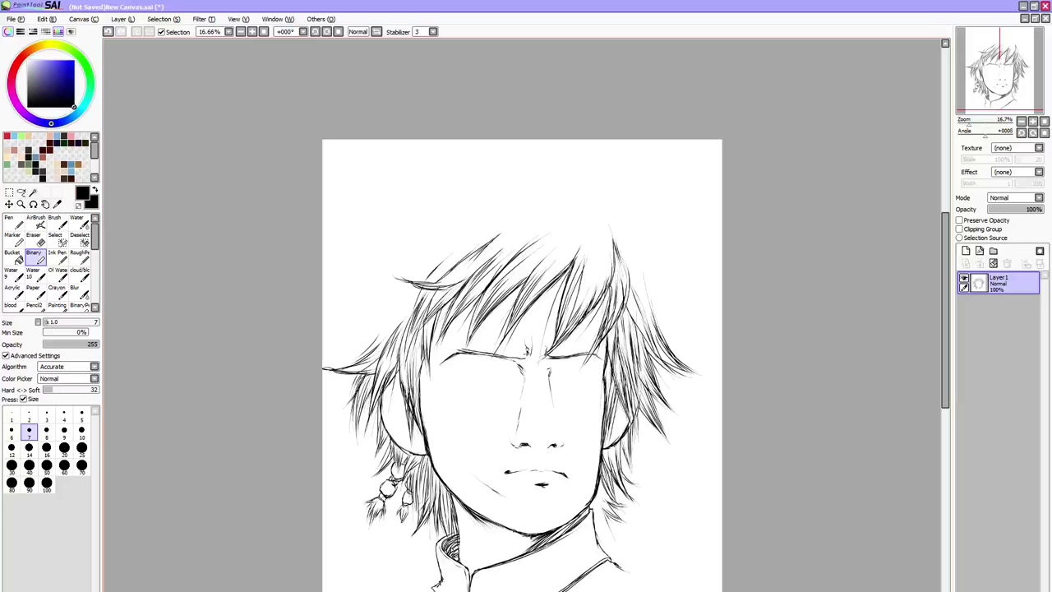
mouse_move(390, 452)
left_mouse_down()
mouse_move(360, 496)
mouse_move(378, 471)
left_mouse_up()
left_click_drag(598, 485, 612, 536)
left_click_drag(602, 518, 616, 539)
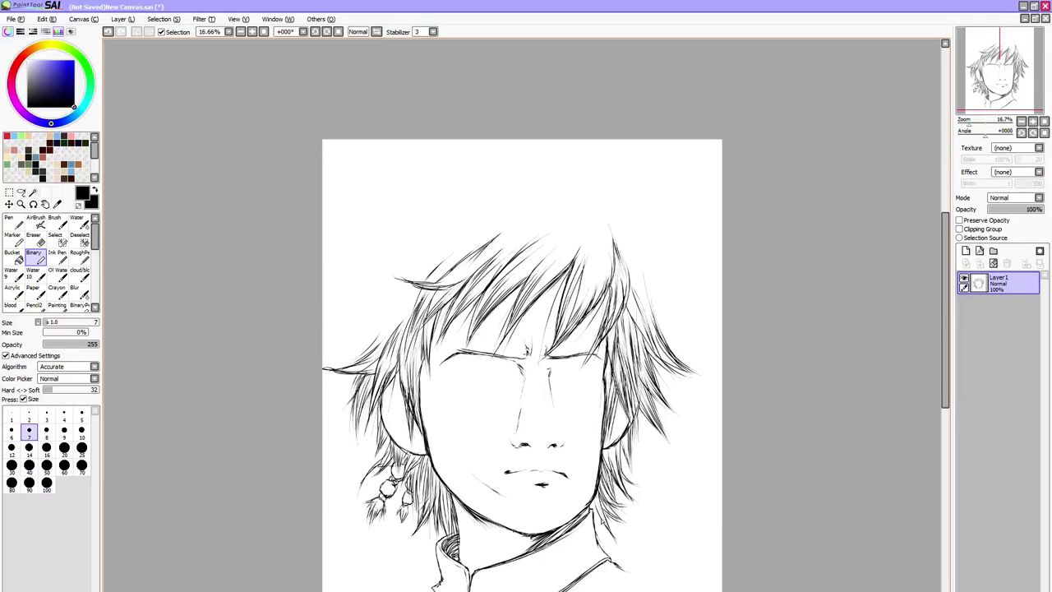
mouse_move(592, 498)
left_mouse_down()
mouse_move(616, 546)
mouse_move(605, 546)
left_mouse_up()
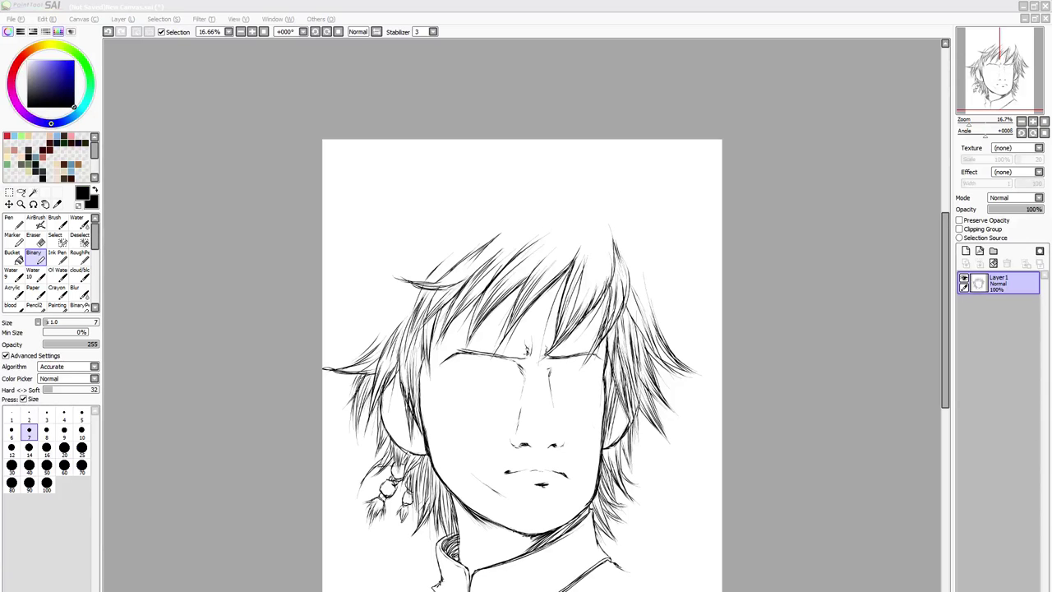
Add strands at the left end of the fringe and draw lower lines beneath both eyebrows
left_click_drag(947, 353, 948, 368)
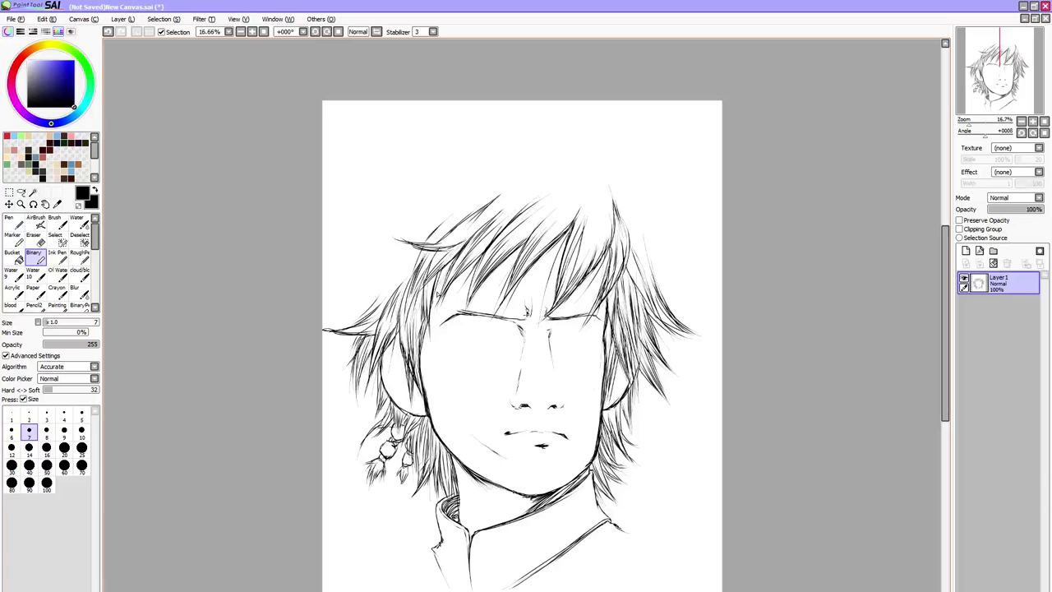
mouse_move(437, 299)
left_mouse_down()
mouse_move(448, 265)
mouse_move(467, 270)
left_mouse_up()
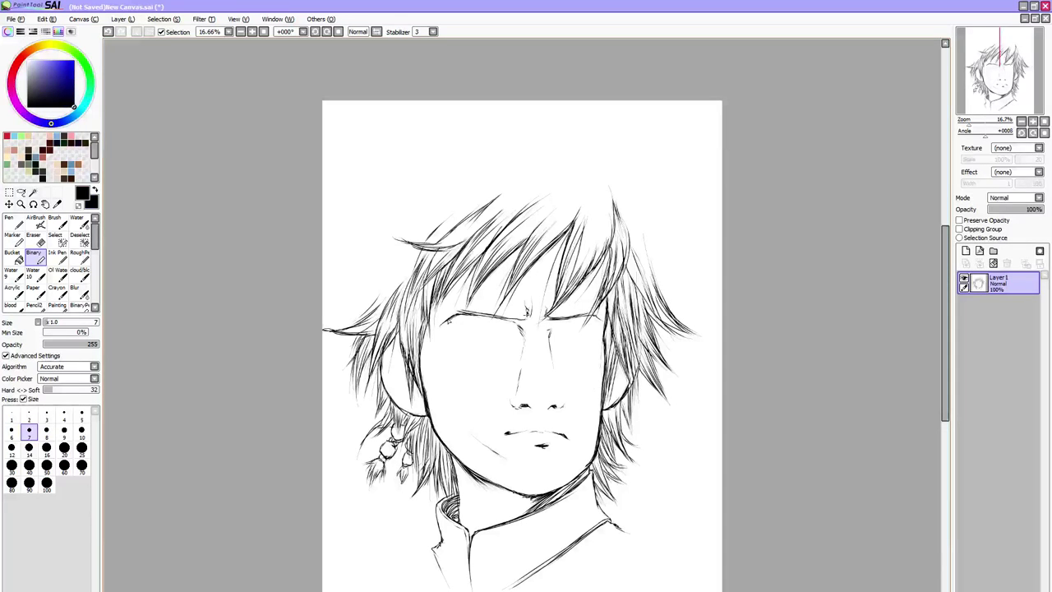
mouse_move(442, 322)
left_mouse_down()
mouse_move(469, 303)
mouse_move(587, 309)
left_mouse_up()
left_click_drag(574, 314, 598, 308)
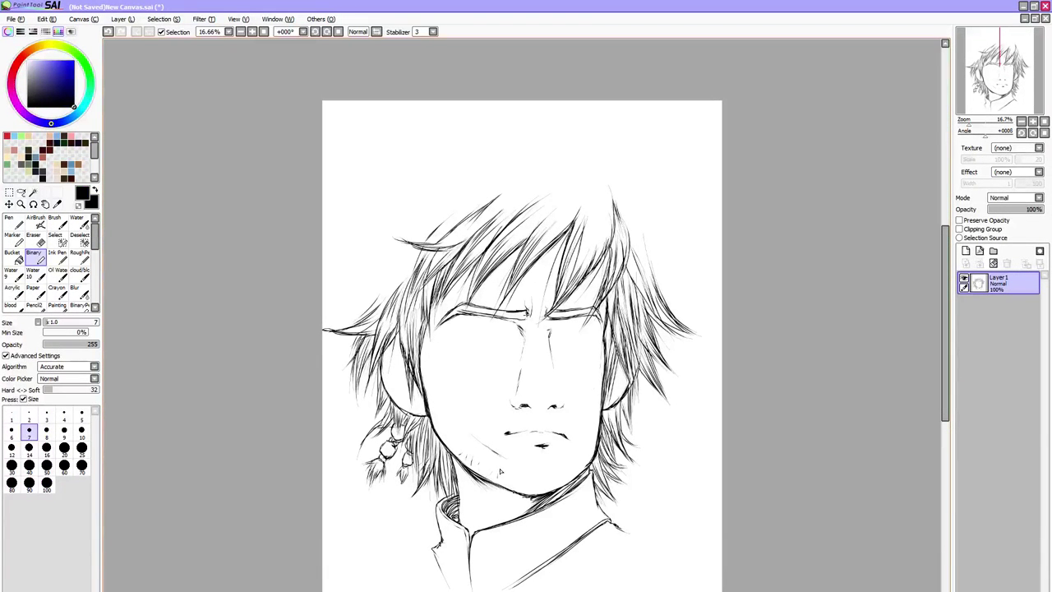
Scatter short stubble strokes across the jaw and chin and draw the inner contour of the left ear
mouse_move(510, 466)
left_mouse_down()
mouse_move(510, 485)
mouse_move(564, 482)
left_mouse_up()
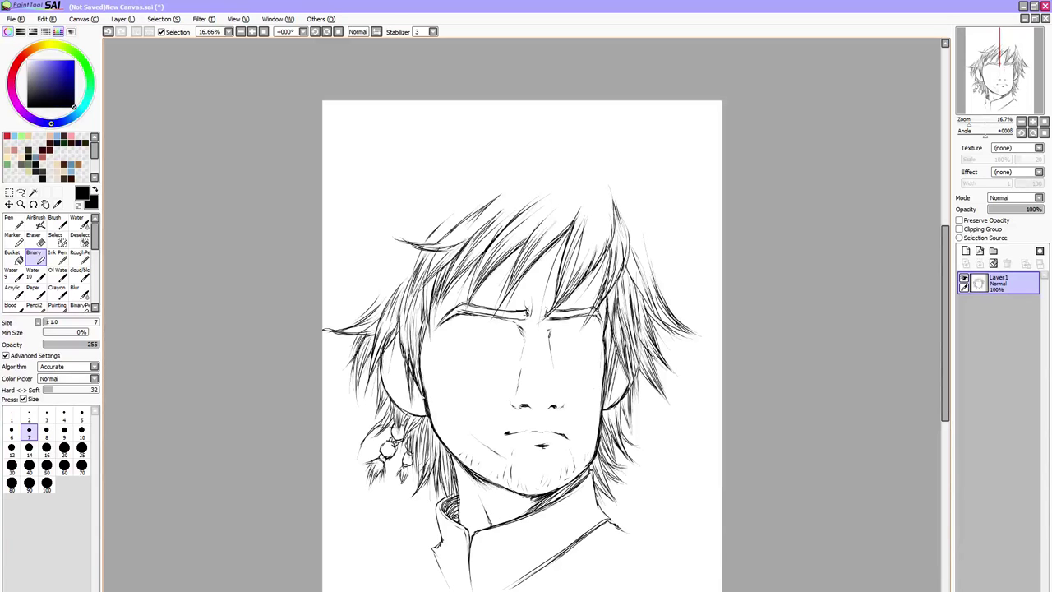
left_click_drag(417, 384, 423, 415)
Build up strands at the upper left flick of the fringe and a tuft rising above the left flicked lock
mouse_move(437, 247)
left_mouse_down()
mouse_move(470, 225)
mouse_move(428, 246)
left_mouse_up()
left_click_drag(462, 214, 434, 239)
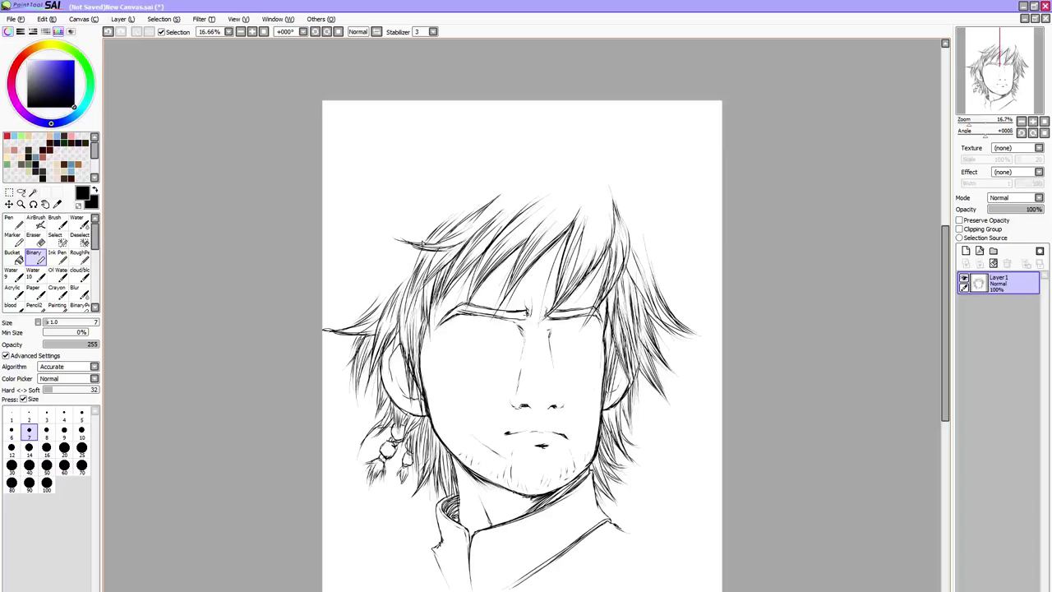
mouse_move(368, 311)
left_mouse_down()
mouse_move(387, 281)
mouse_move(353, 273)
left_mouse_up()
mouse_move(359, 261)
left_mouse_down()
mouse_move(335, 321)
mouse_move(347, 299)
mouse_move(350, 360)
left_mouse_up()
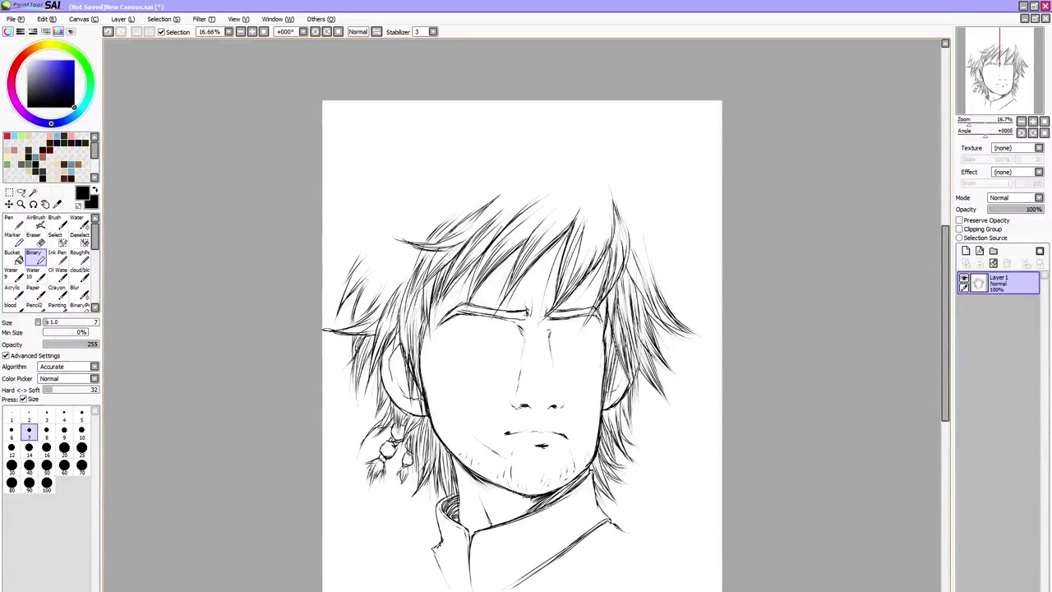
left_click_drag(372, 289, 355, 327)
left_click_drag(390, 244, 352, 304)
mouse_move(384, 258)
left_mouse_down()
mouse_move(353, 327)
mouse_move(362, 261)
left_mouse_up()
left_click_drag(337, 307, 370, 258)
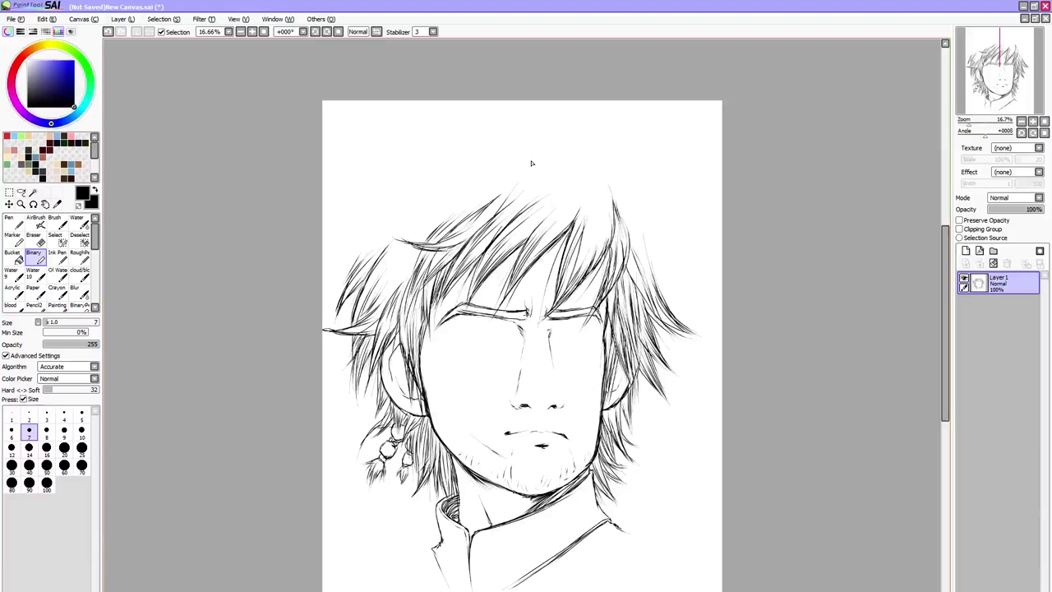
Extend the fringe upward with long tapering strands across the crown from left to right
mouse_move(503, 168)
left_mouse_down()
mouse_move(451, 232)
mouse_move(458, 219)
left_mouse_up()
mouse_move(488, 194)
left_mouse_down()
mouse_move(509, 178)
mouse_move(465, 224)
left_mouse_up()
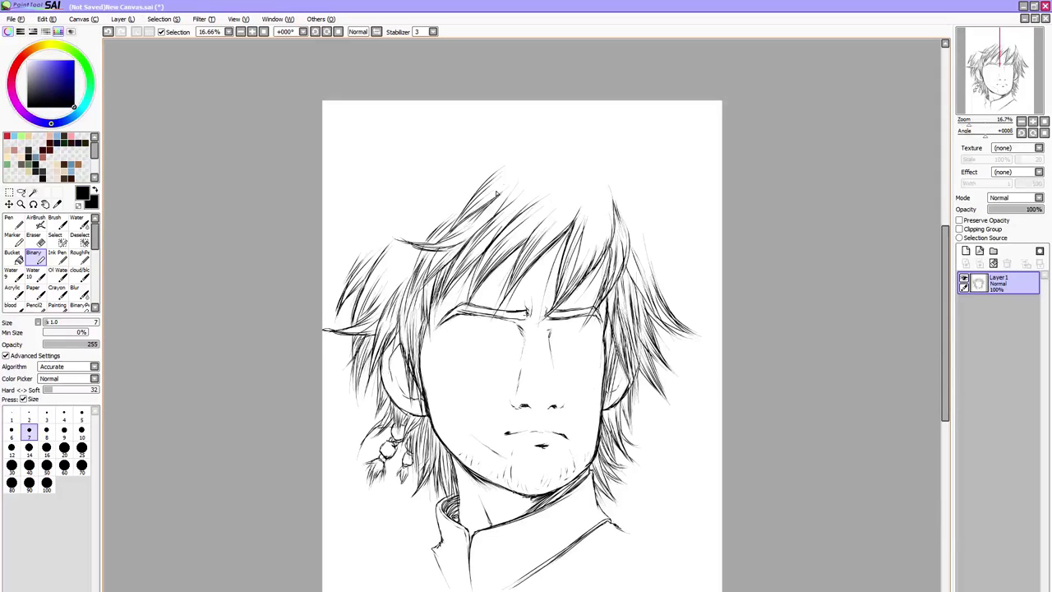
left_click_drag(531, 174, 506, 191)
left_click_drag(570, 177, 513, 222)
left_click_drag(560, 195, 533, 235)
left_click_drag(564, 202, 542, 222)
mouse_move(590, 184)
left_mouse_down()
mouse_move(567, 237)
mouse_move(590, 217)
left_mouse_up()
mouse_move(596, 183)
left_mouse_down()
mouse_move(591, 243)
mouse_move(606, 244)
left_mouse_up()
left_click_drag(610, 171, 616, 212)
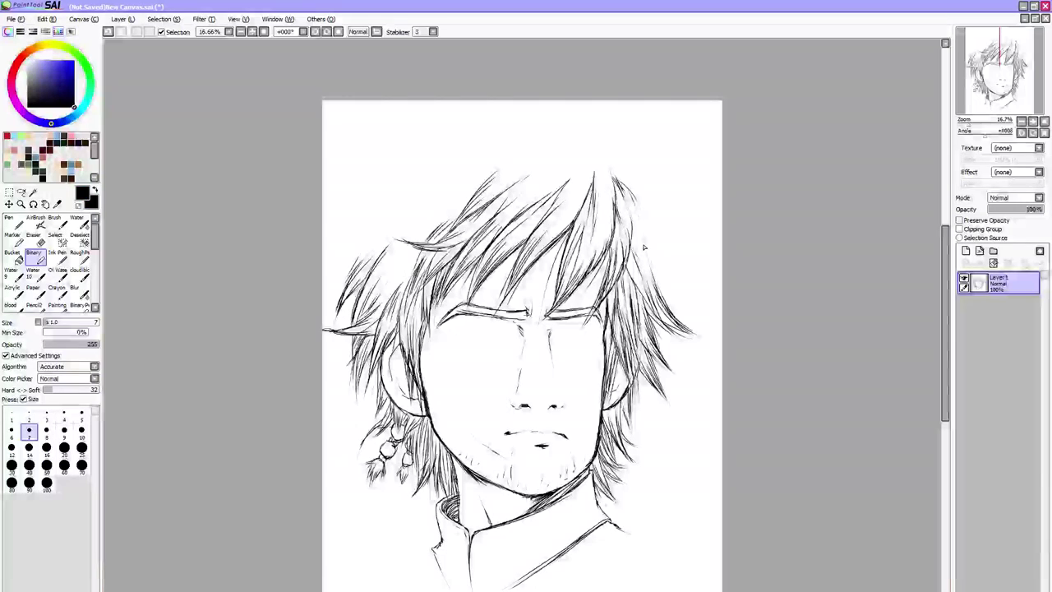
Draw a curved lock arching from the right of the crown down the outer right side, filled with strands
mouse_move(617, 179)
left_mouse_down()
mouse_move(638, 168)
mouse_move(640, 182)
left_mouse_up()
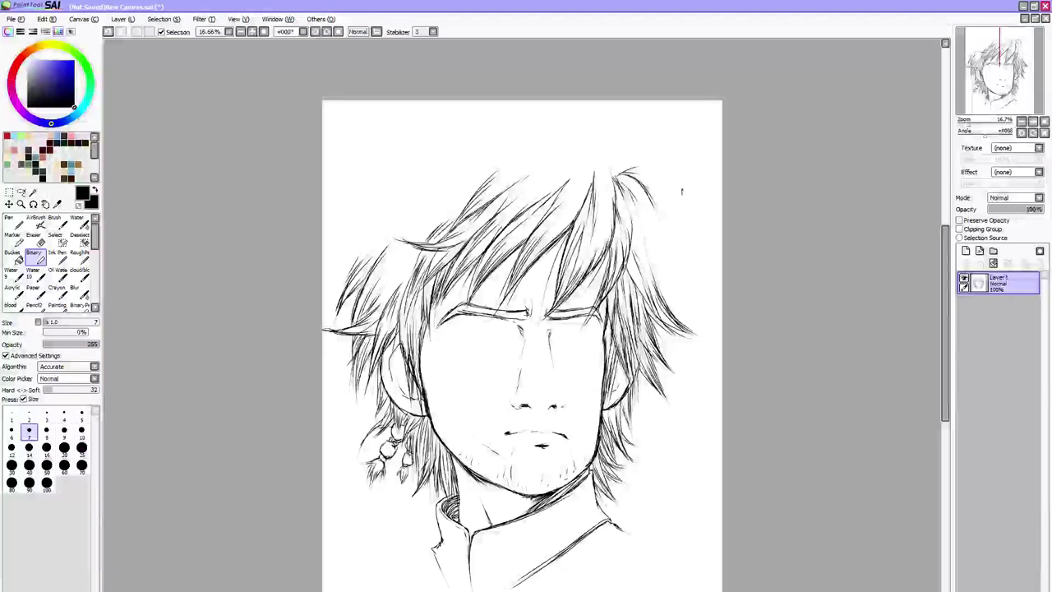
mouse_move(644, 186)
left_mouse_down()
mouse_move(673, 243)
mouse_move(661, 230)
left_mouse_up()
left_click_drag(649, 201, 673, 259)
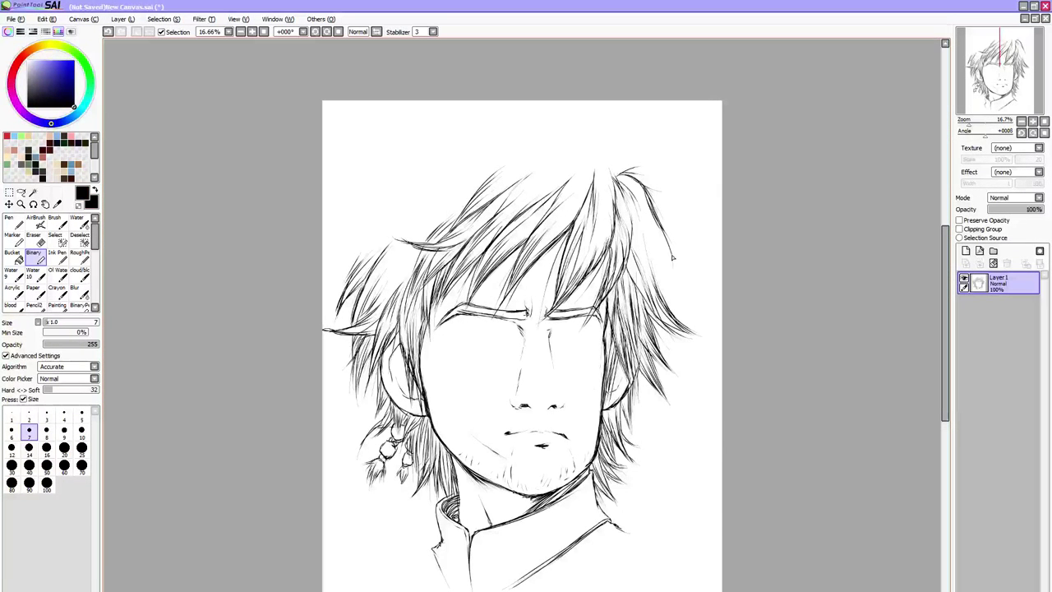
mouse_move(653, 219)
left_mouse_down()
mouse_move(671, 256)
mouse_move(673, 312)
left_mouse_up()
left_click_drag(650, 259, 677, 315)
left_click_drag(647, 234, 664, 270)
left_click_drag(642, 213, 653, 245)
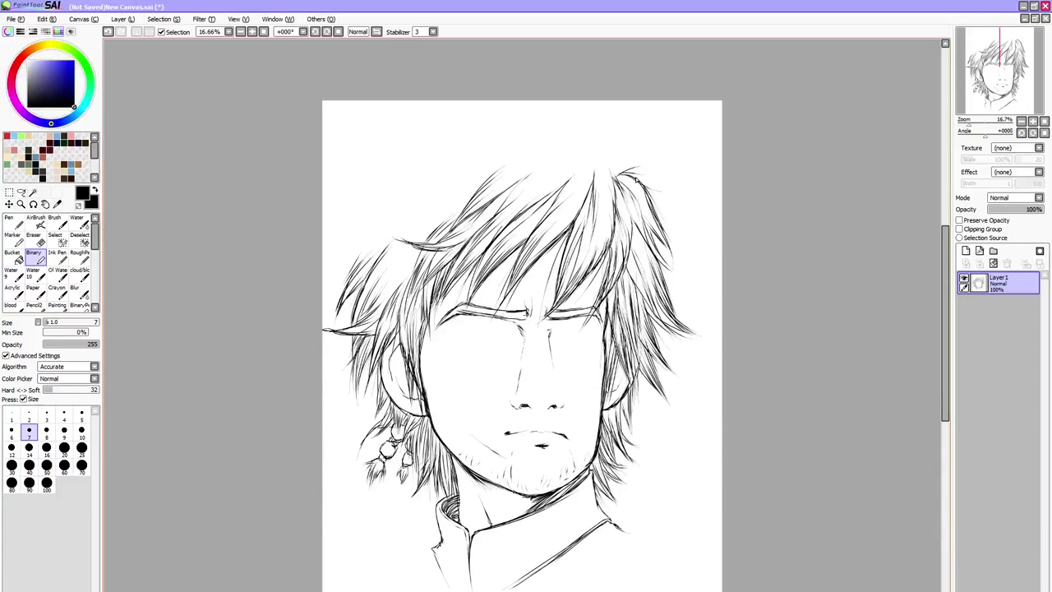
mouse_move(616, 176)
left_mouse_down()
mouse_move(643, 192)
mouse_move(655, 231)
left_mouse_up()
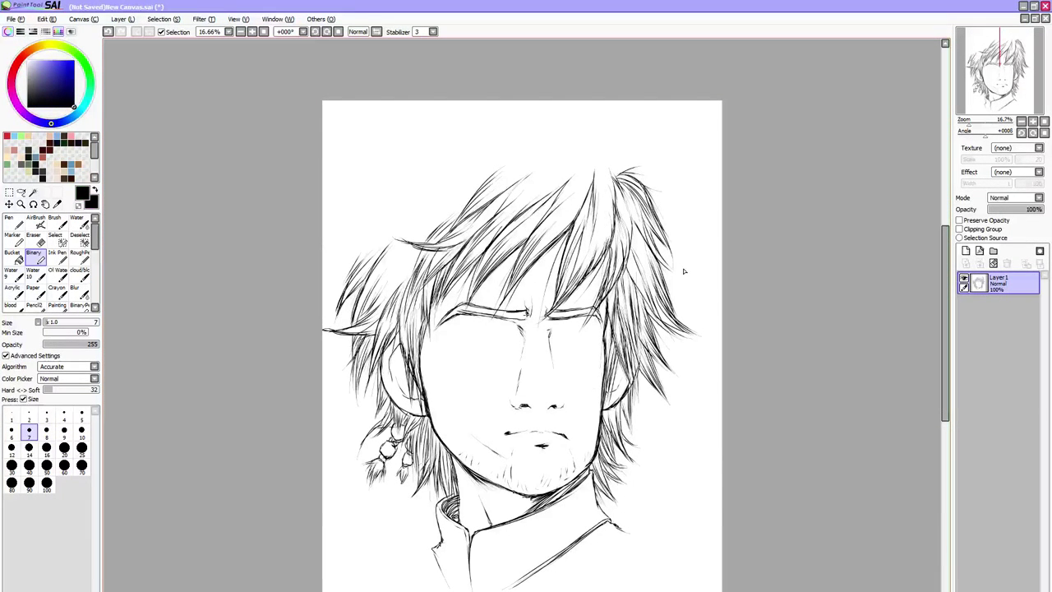
Thicken the left side of the hair with strands and outline its outer edge up toward the crown
left_click_drag(366, 315, 403, 260)
left_click_drag(384, 290, 423, 254)
mouse_move(366, 304)
left_mouse_down()
mouse_move(403, 245)
mouse_move(357, 287)
left_mouse_up()
mouse_move(373, 237)
left_mouse_down()
mouse_move(352, 278)
mouse_move(356, 265)
left_mouse_up()
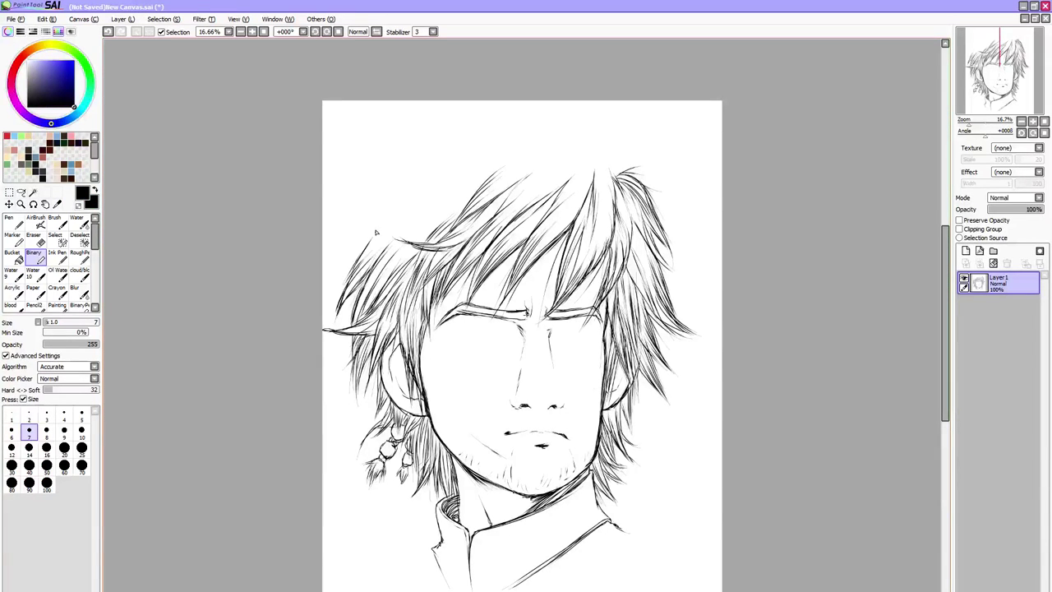
left_click_drag(388, 212, 363, 252)
left_click_drag(388, 212, 341, 294)
mouse_move(365, 240)
left_mouse_down()
mouse_move(340, 279)
mouse_move(351, 255)
left_mouse_up()
mouse_move(398, 199)
left_mouse_down()
mouse_move(366, 237)
mouse_move(377, 222)
left_mouse_up()
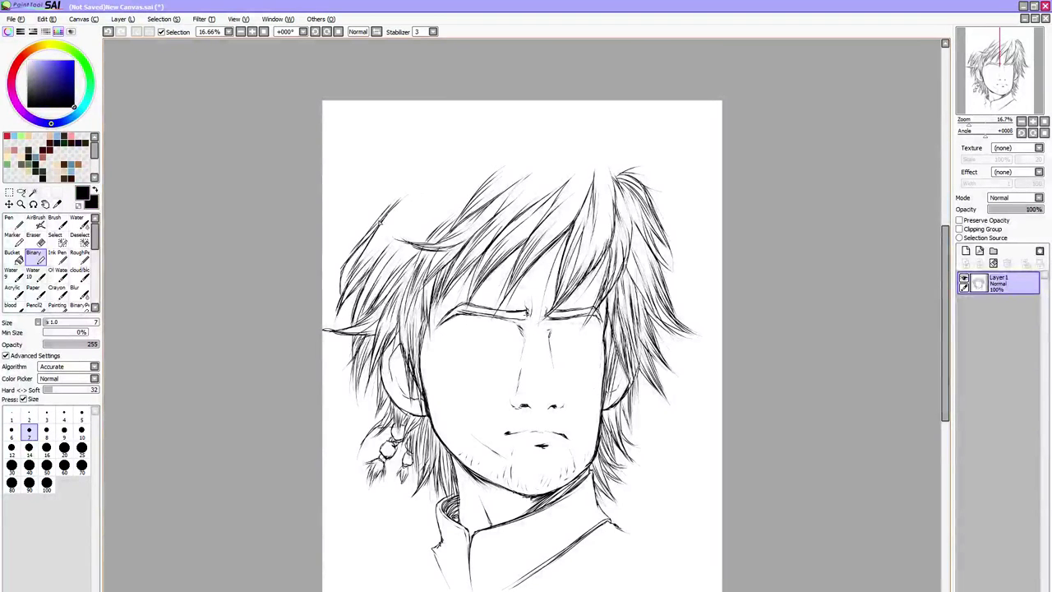
Draw long curved strands forming the top left of the head, with wisps flicking out on the left
mouse_move(429, 179)
left_mouse_down()
mouse_move(399, 202)
mouse_move(407, 237)
mouse_move(391, 253)
left_mouse_up()
mouse_move(424, 220)
left_mouse_down()
mouse_move(381, 281)
mouse_move(388, 263)
left_mouse_up()
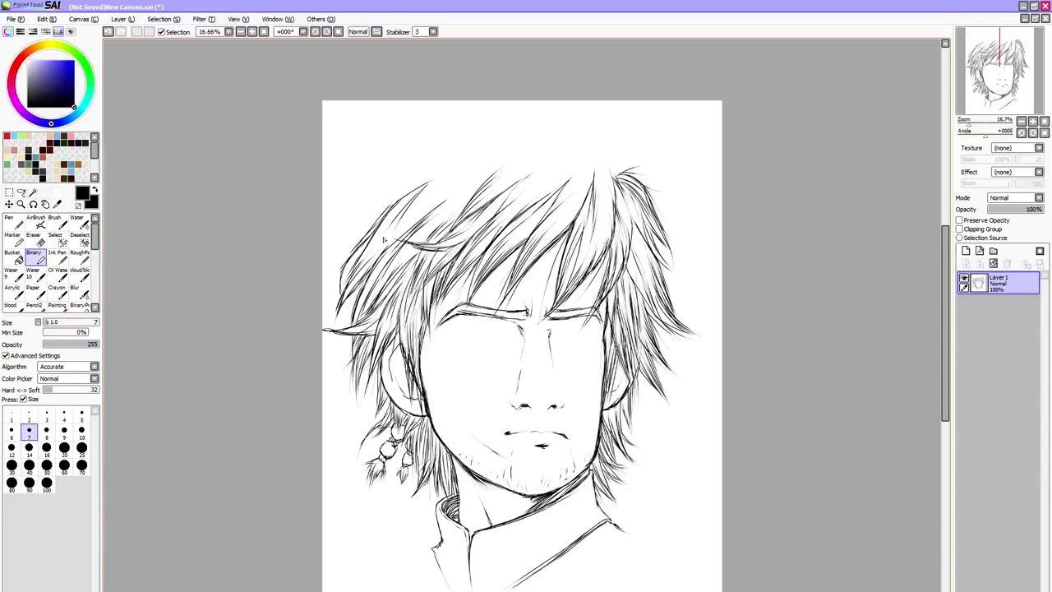
left_click_drag(419, 212, 362, 271)
mouse_move(428, 193)
left_mouse_down()
mouse_move(385, 242)
mouse_move(433, 159)
mouse_move(515, 130)
mouse_move(396, 171)
mouse_move(368, 203)
left_mouse_up()
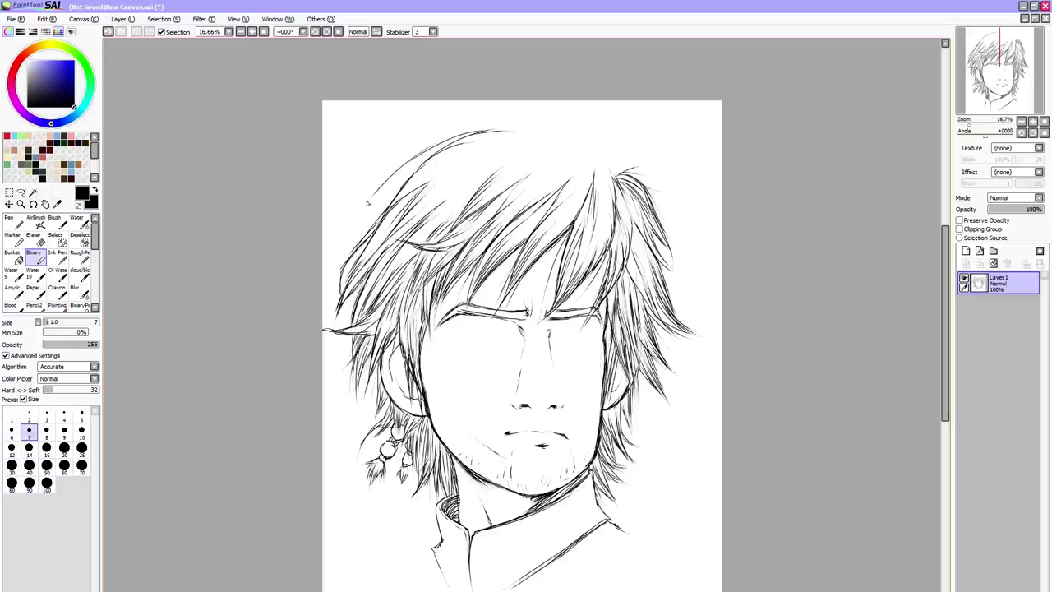
left_click_drag(465, 134, 370, 195)
mouse_move(495, 141)
left_mouse_down()
mouse_move(458, 152)
mouse_move(394, 202)
left_mouse_up()
left_click_drag(442, 172, 396, 217)
mouse_move(484, 180)
left_mouse_down()
mouse_move(425, 220)
mouse_move(448, 209)
left_mouse_up()
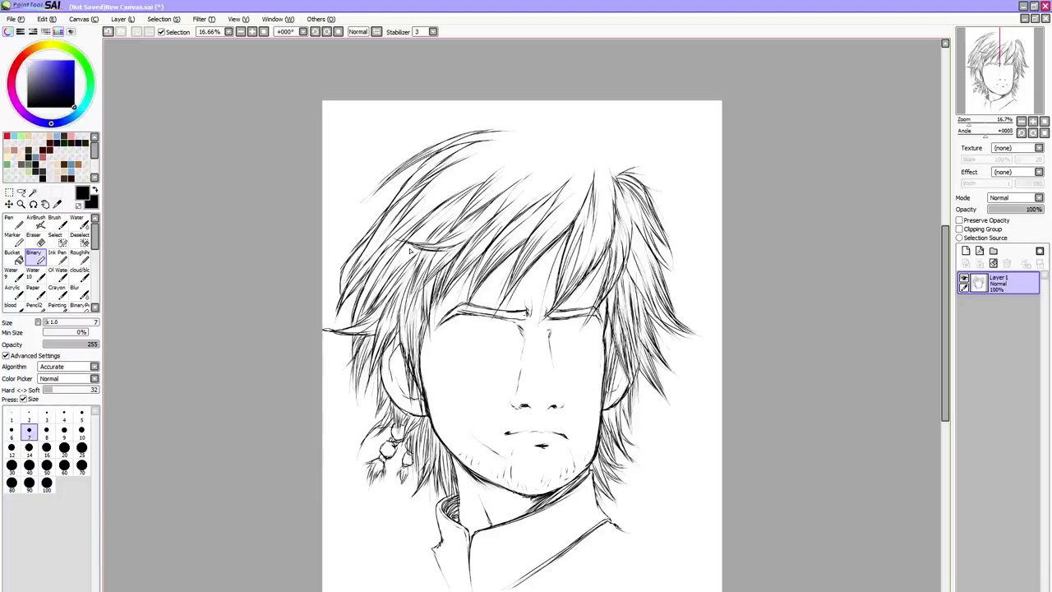
left_click_drag(390, 203, 358, 230)
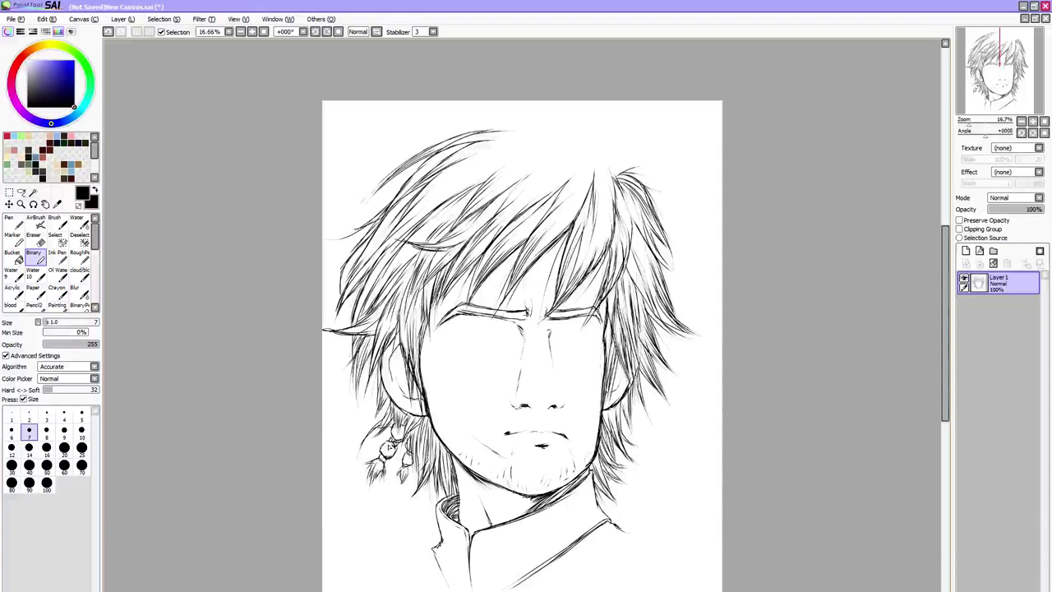
Shade the beads of both braids with hatching and add strands inside the right part of the fringe
mouse_move(386, 443)
left_mouse_down()
mouse_move(380, 455)
mouse_move(391, 458)
mouse_move(395, 435)
mouse_move(409, 465)
left_mouse_up()
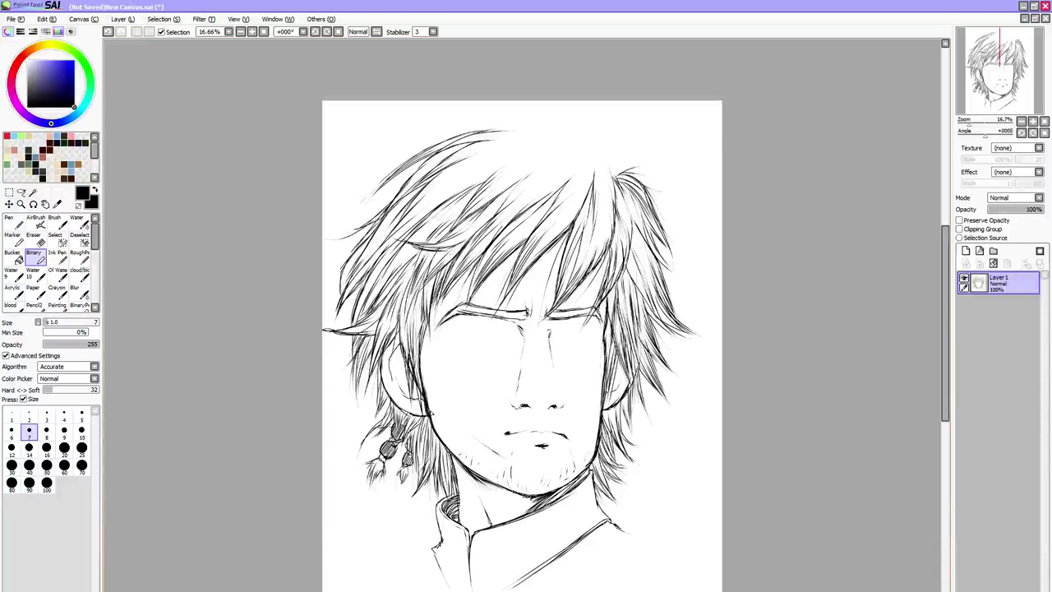
left_click_drag(569, 238, 554, 302)
left_click_drag(579, 269, 568, 291)
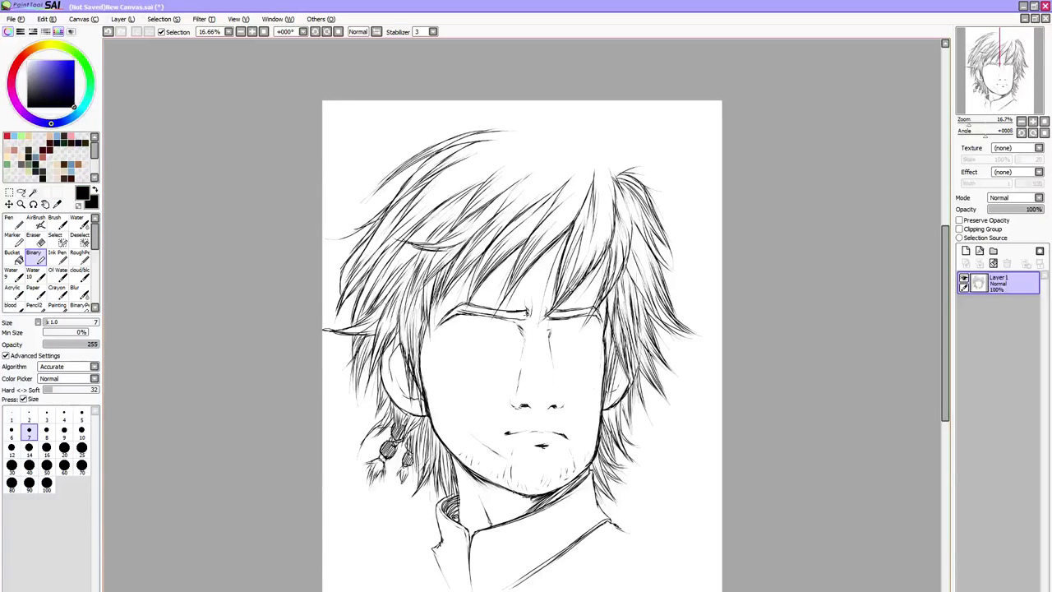
Fill the crown with long strands linking the top outline to the fringe
mouse_move(605, 186)
left_mouse_down()
mouse_move(576, 280)
mouse_move(607, 159)
left_mouse_up()
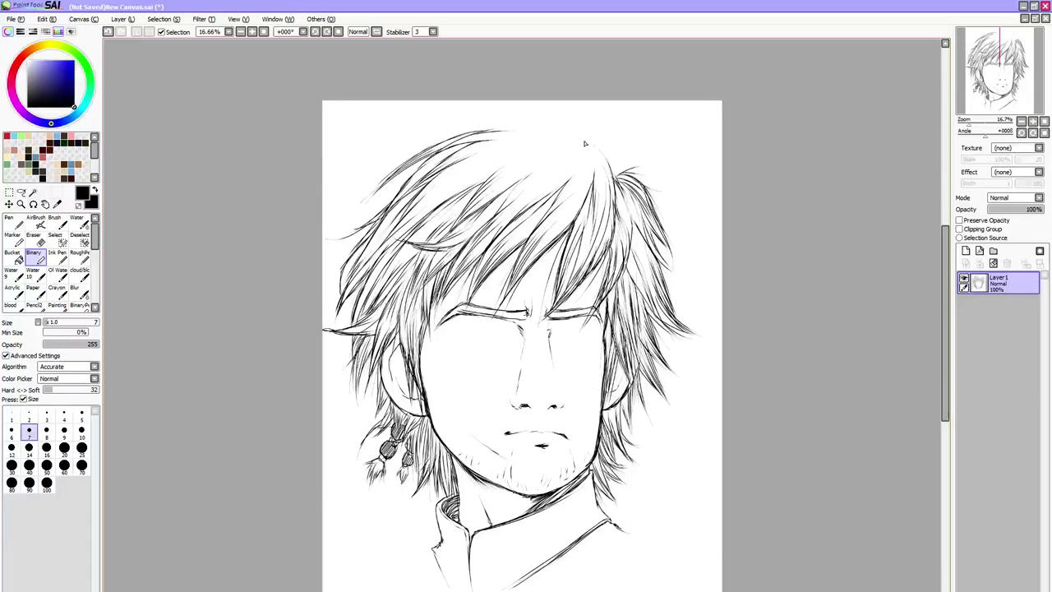
mouse_move(531, 130)
left_mouse_down()
mouse_move(469, 152)
mouse_move(393, 254)
left_mouse_up()
mouse_move(486, 158)
left_mouse_down()
mouse_move(453, 181)
mouse_move(535, 143)
left_mouse_up()
left_click_drag(491, 217, 559, 170)
mouse_move(525, 200)
left_mouse_down()
mouse_move(567, 158)
mouse_move(585, 157)
mouse_move(558, 219)
left_mouse_up()
left_click_drag(582, 178, 553, 231)
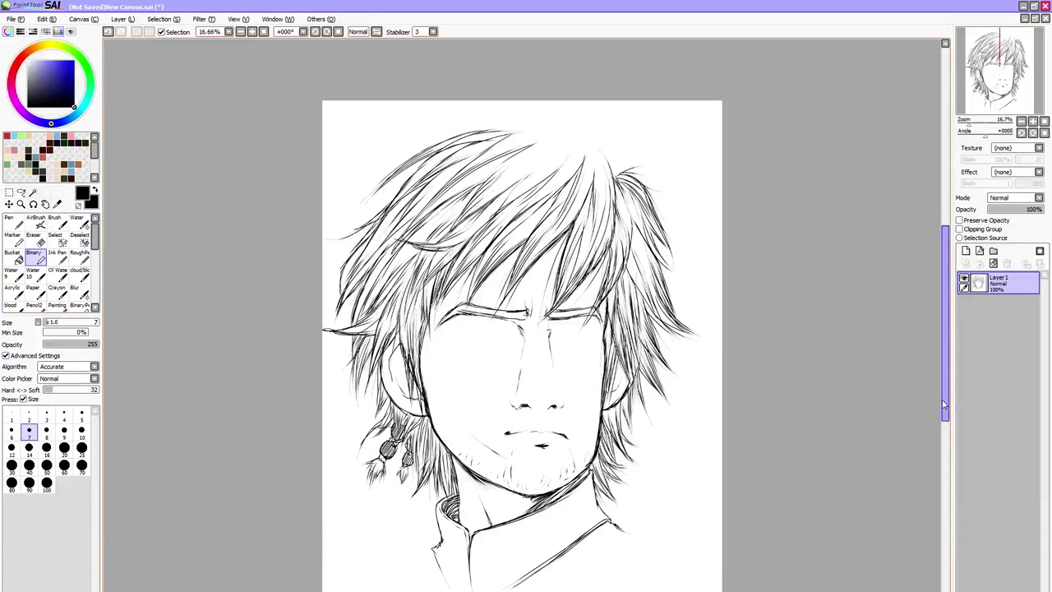
scroll(942, 411, "down", 2)
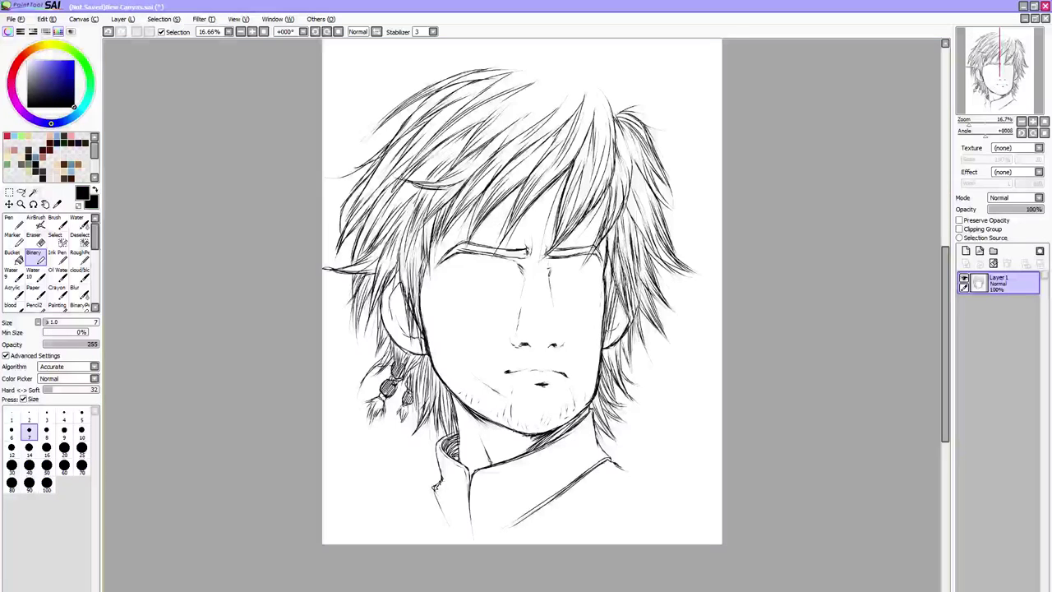
Draw the collar's lower edge, joining its left side to the right seam, and add a line beneath it
left_click_drag(440, 502, 460, 531)
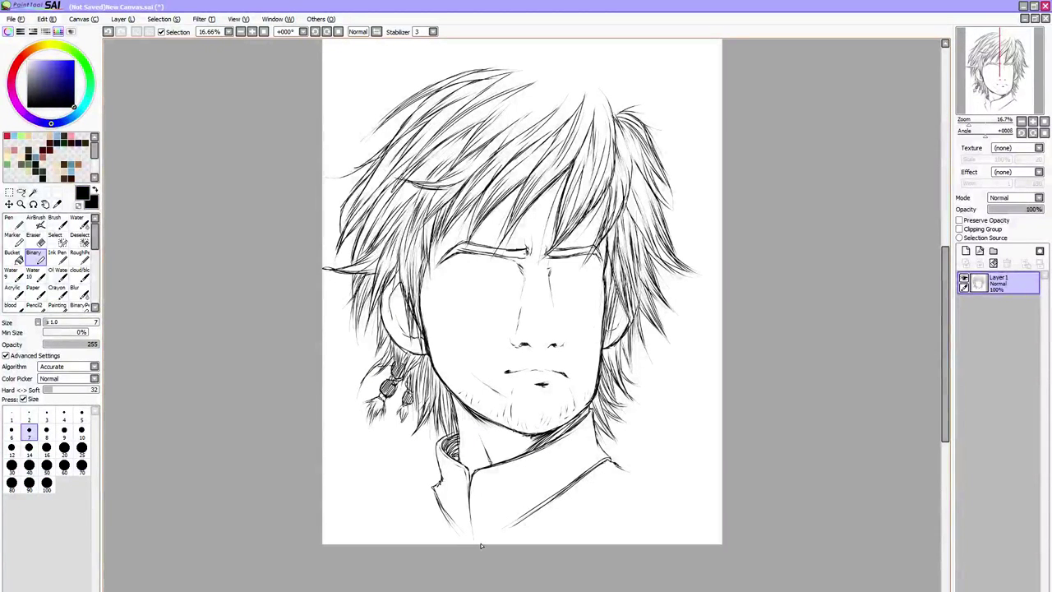
left_click_drag(522, 517, 493, 536)
left_click_drag(526, 517, 468, 535)
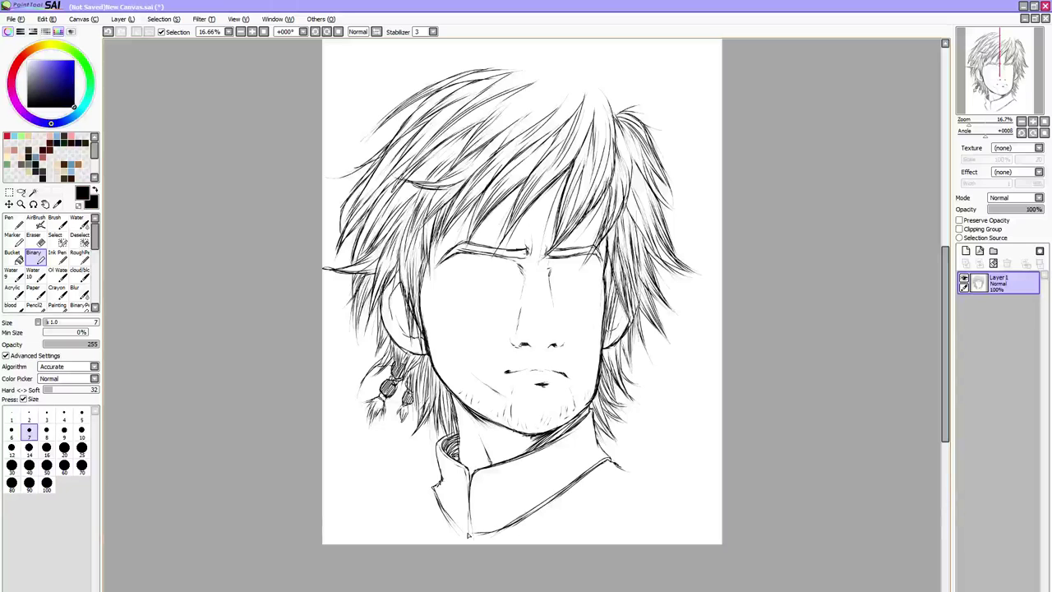
left_click_drag(534, 531, 457, 527)
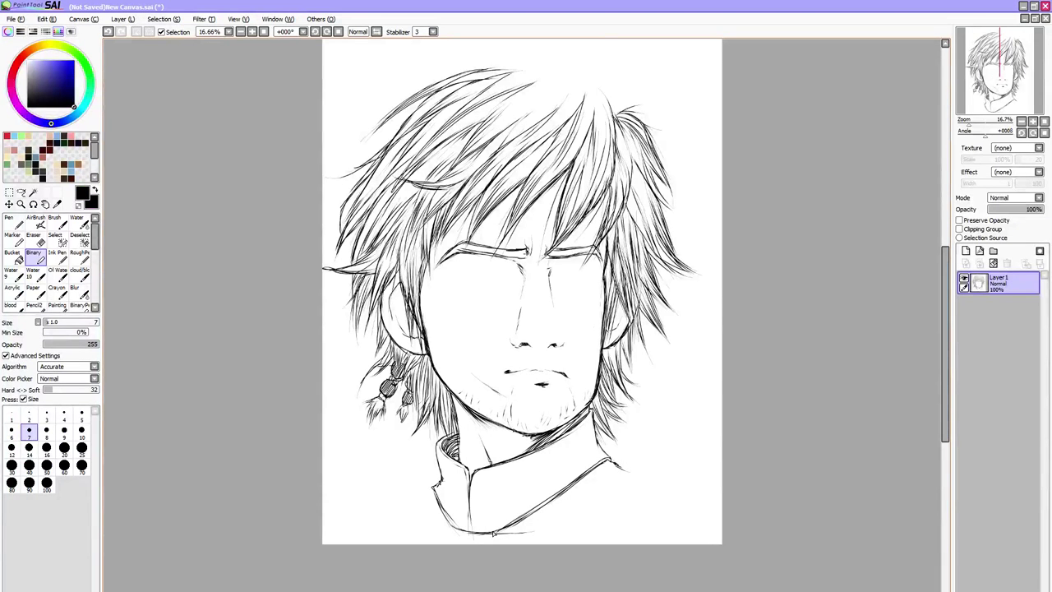
left_click_drag(501, 531, 551, 516)
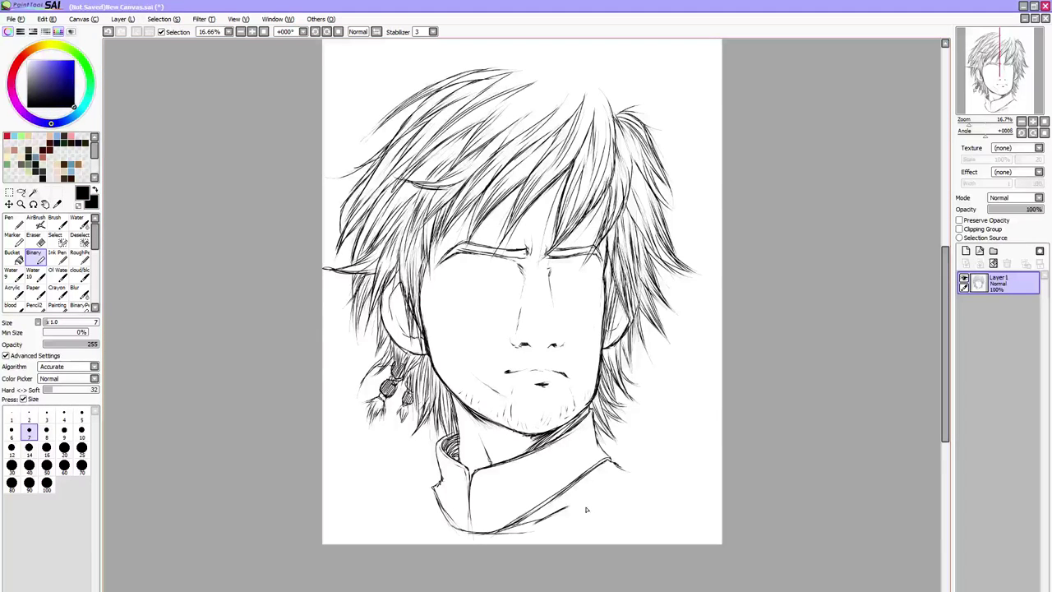
Draw a rounded flap with a round button below the collar, and a line extending toward the right shoulder
mouse_move(587, 508)
left_mouse_down()
mouse_move(594, 516)
mouse_move(534, 524)
mouse_move(527, 544)
mouse_move(503, 534)
mouse_move(486, 543)
left_mouse_up()
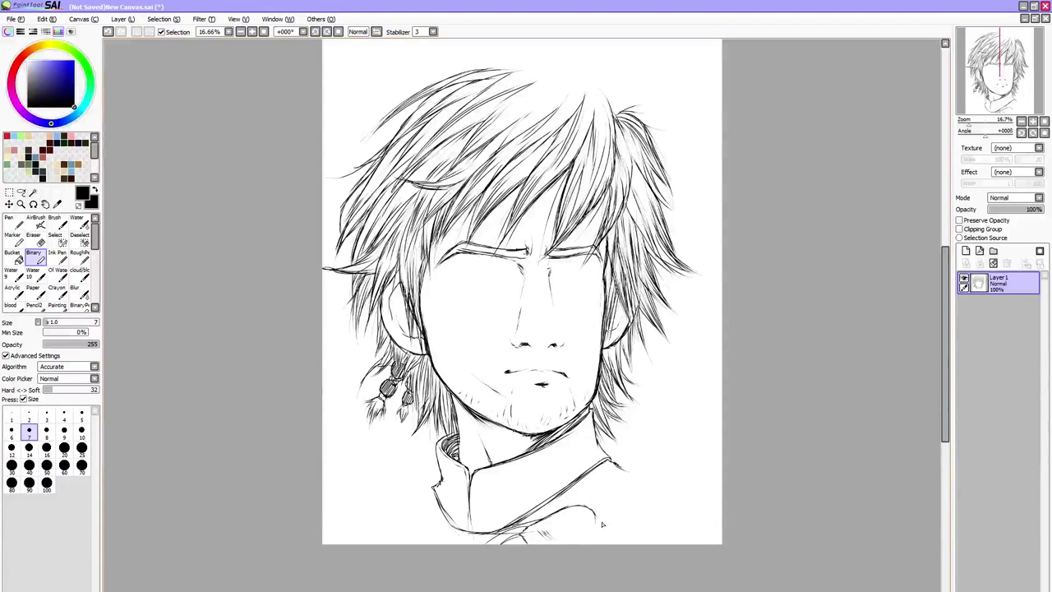
mouse_move(596, 513)
left_mouse_down()
mouse_move(598, 535)
mouse_move(576, 544)
left_mouse_up()
mouse_move(566, 533)
left_mouse_down()
mouse_move(575, 515)
mouse_move(573, 533)
left_mouse_up()
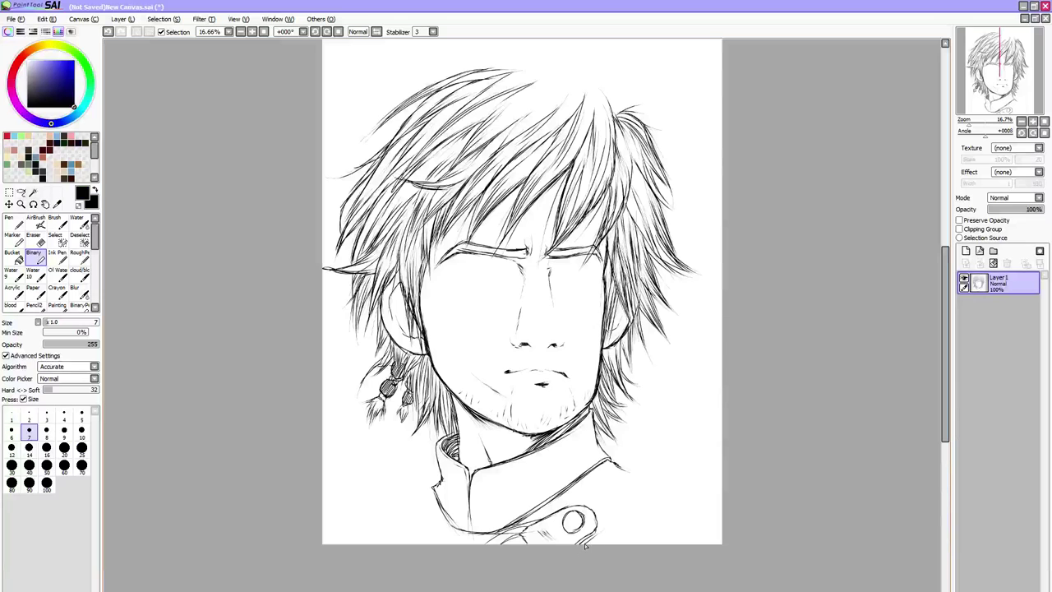
left_click_drag(585, 543, 650, 505)
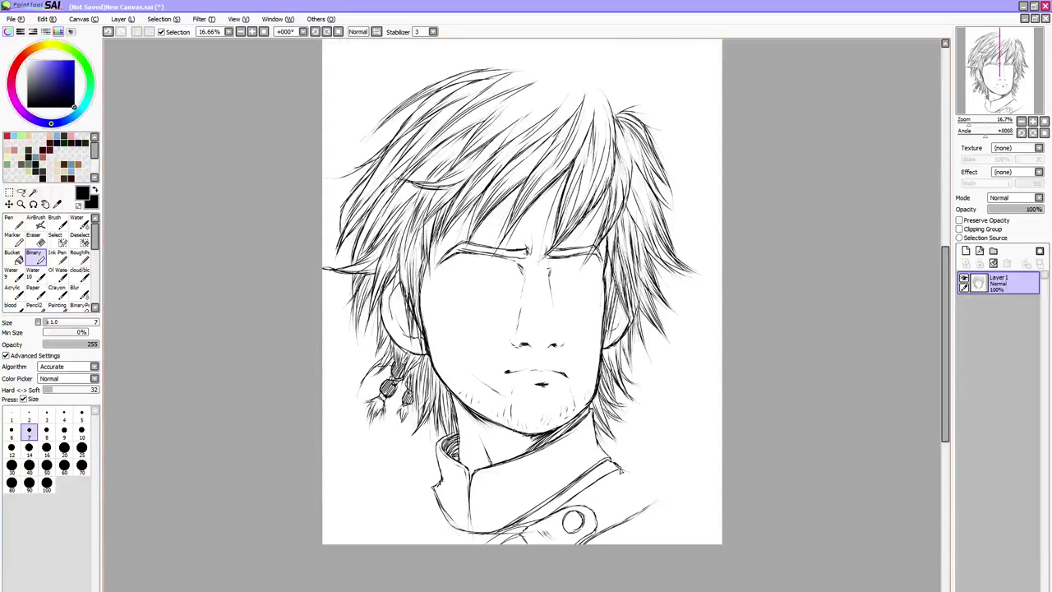
Outline the right side of the crown and add strands along the top and left outer edge of the hair
scroll(635, 461, "up", 3)
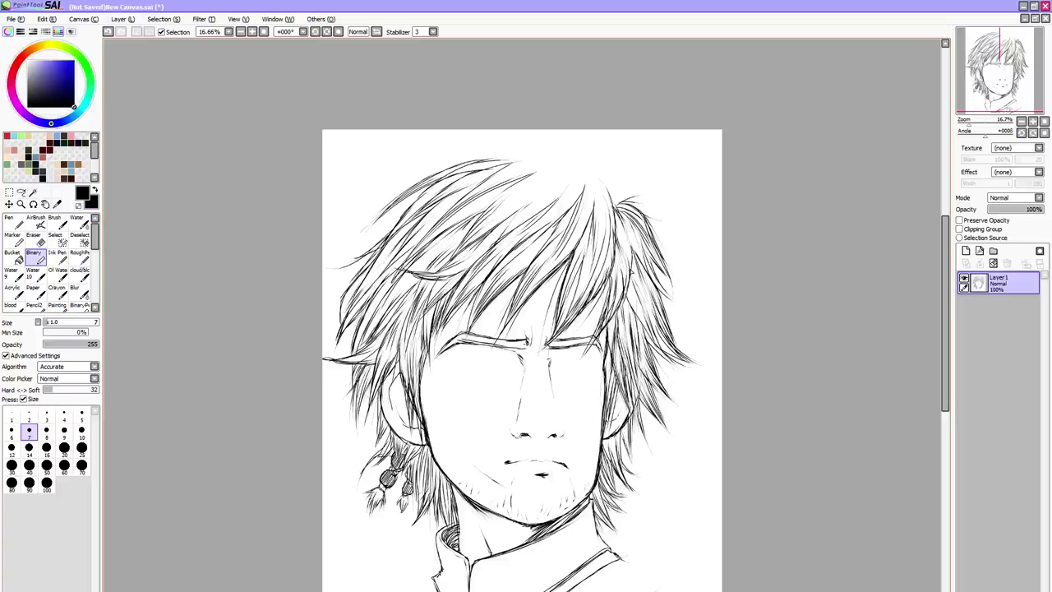
left_click_drag(616, 212, 636, 191)
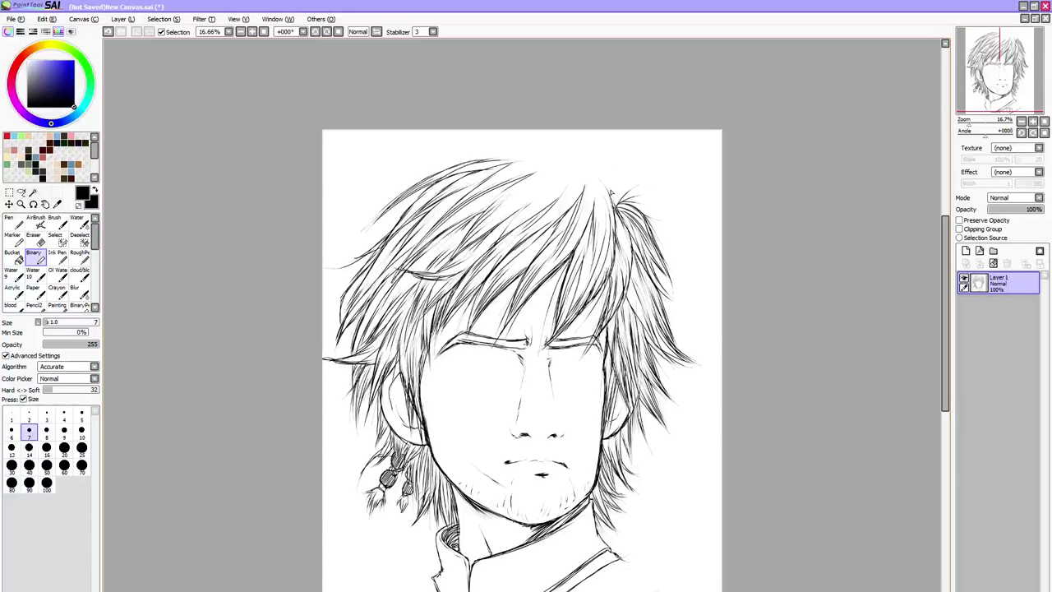
left_click_drag(611, 192, 570, 158)
mouse_move(473, 162)
left_mouse_down()
mouse_move(544, 157)
mouse_move(521, 155)
left_mouse_up()
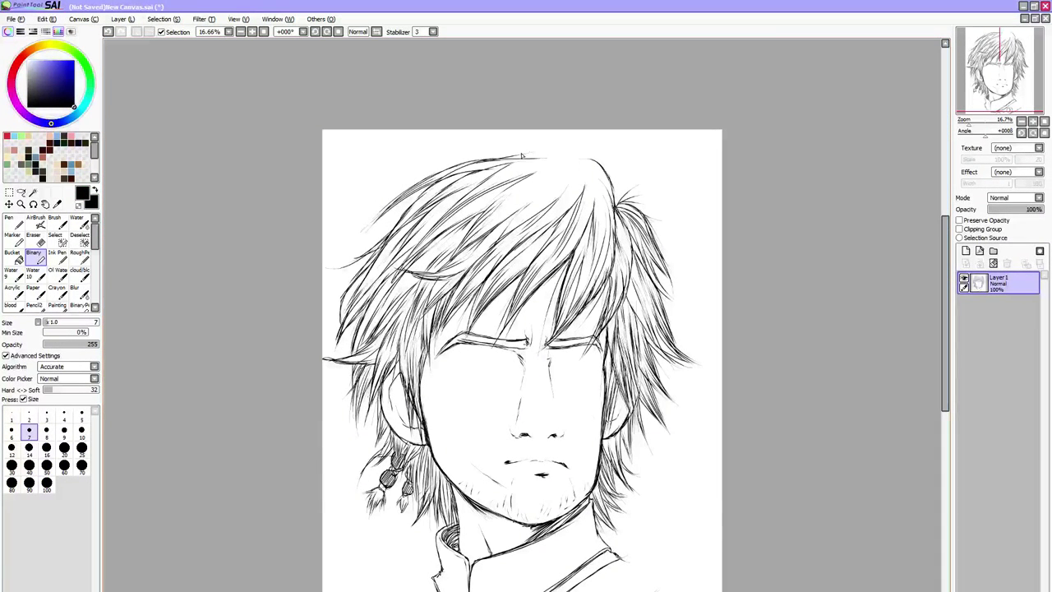
mouse_move(454, 171)
left_mouse_down()
mouse_move(551, 149)
mouse_move(509, 162)
left_mouse_up()
left_click_drag(414, 210, 471, 174)
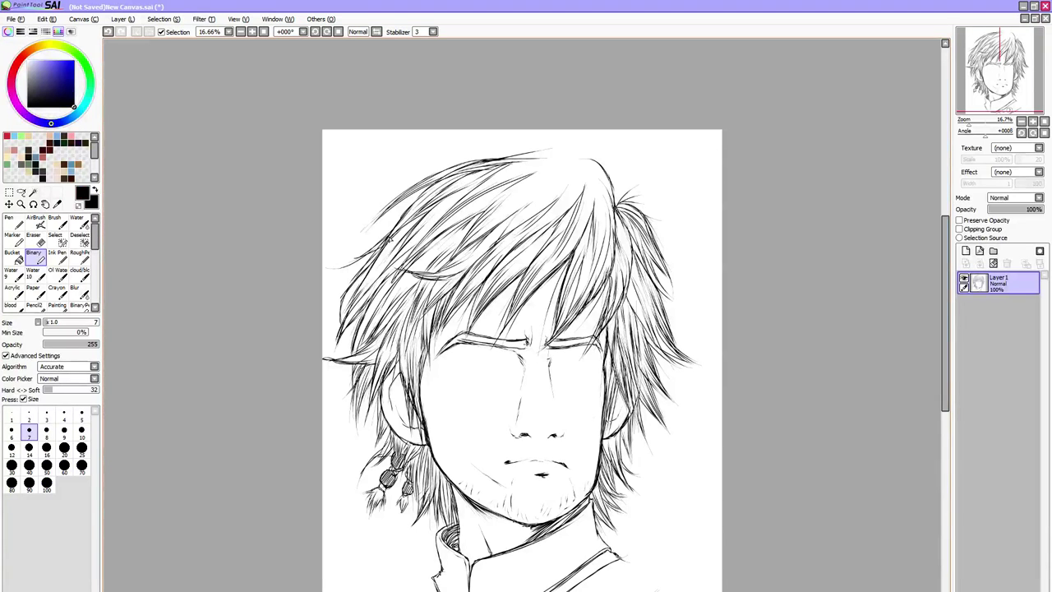
left_click_drag(375, 265, 421, 217)
mouse_move(358, 306)
left_mouse_down()
mouse_move(432, 219)
mouse_move(355, 322)
left_mouse_up()
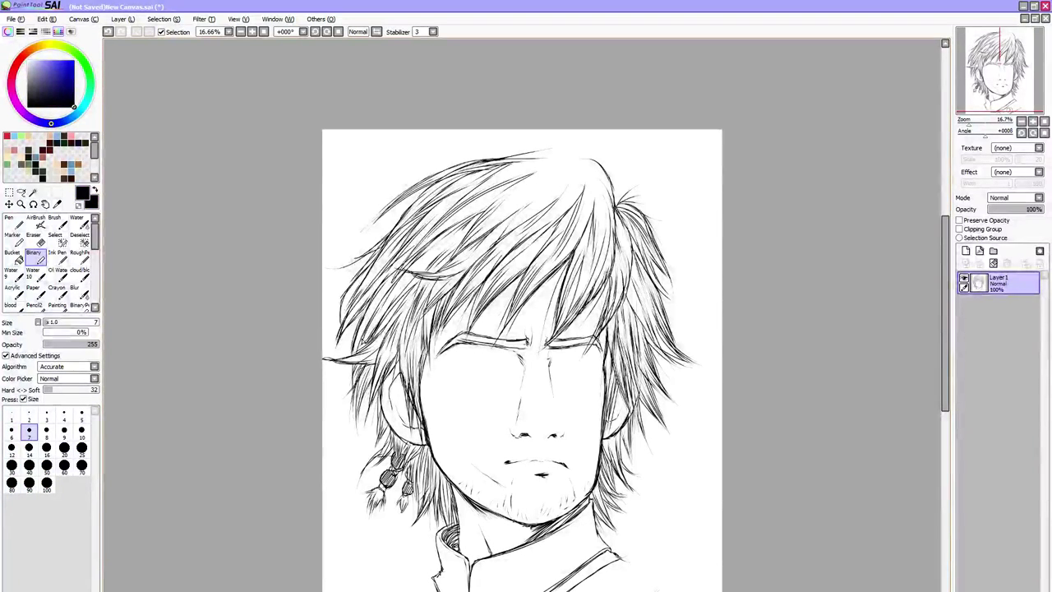
Draw a small oval placeholder eye under each eyebrow
scroll(493, 305, "down", 1)
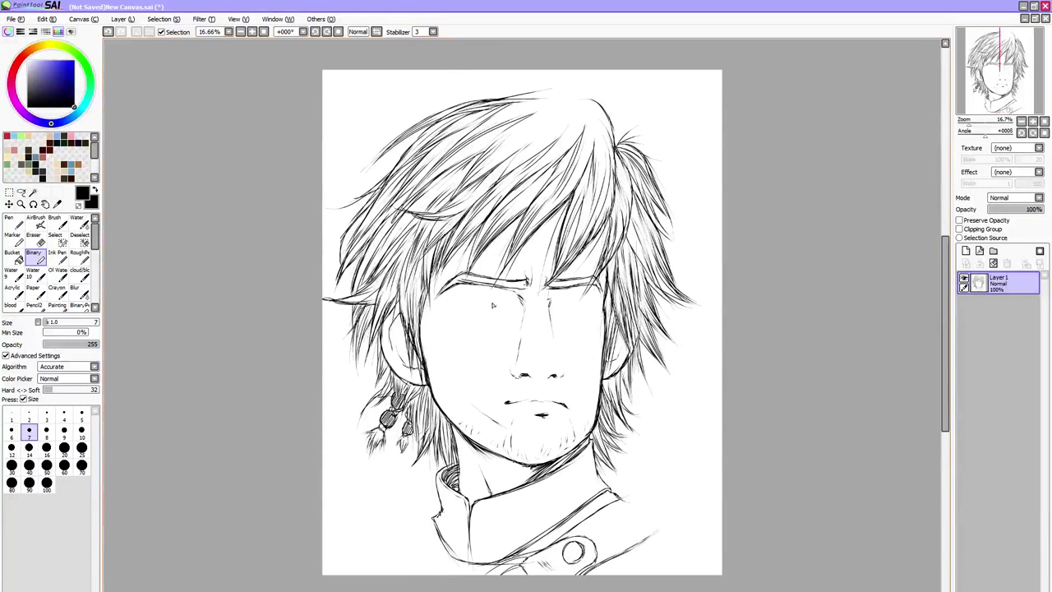
mouse_move(483, 300)
left_mouse_down()
mouse_move(480, 307)
mouse_move(485, 299)
left_mouse_up()
left_click_drag(575, 299, 577, 299)
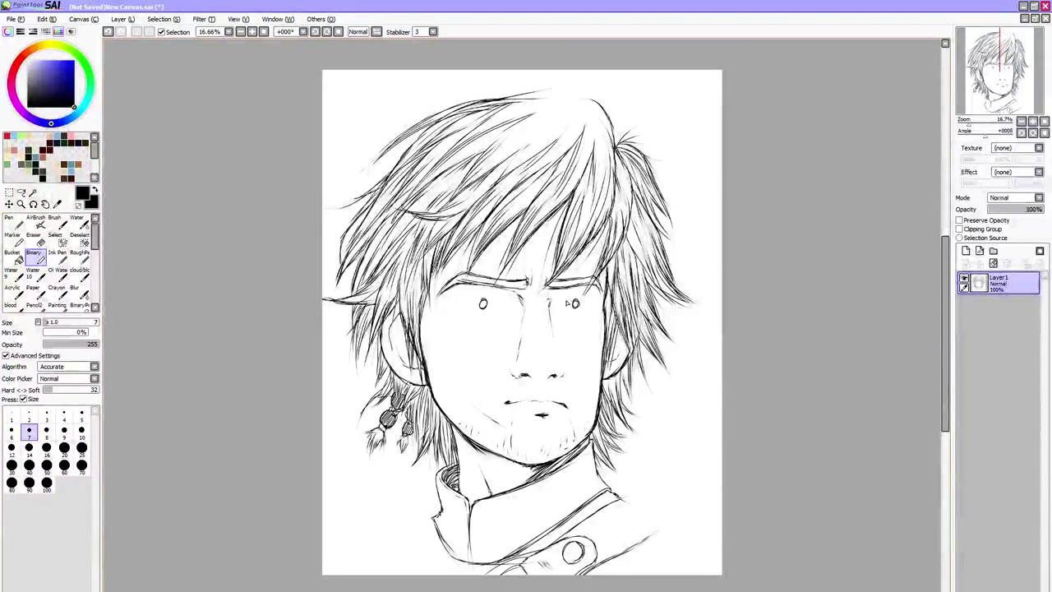
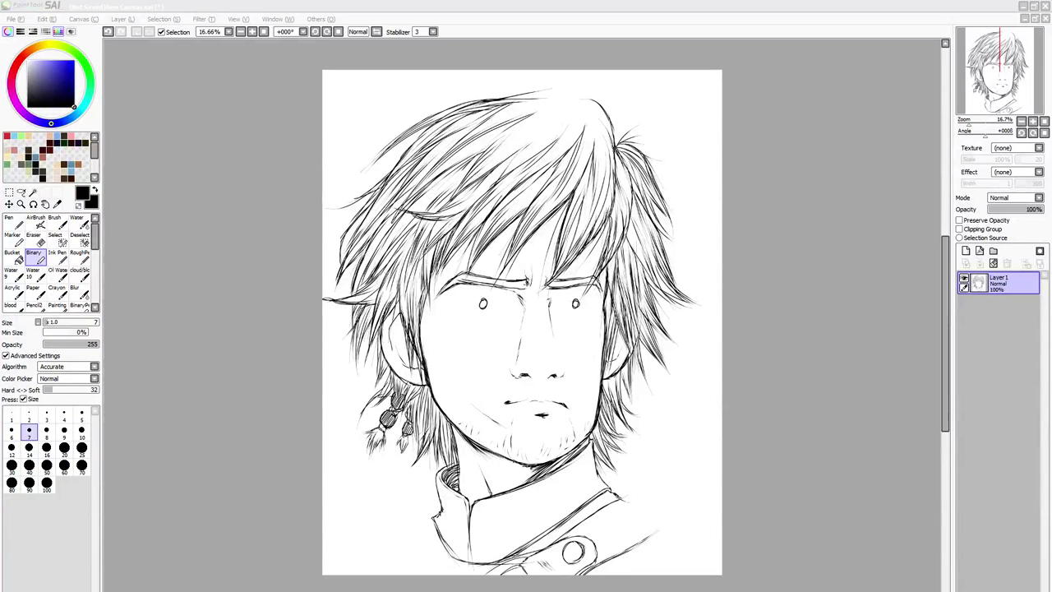
Close the crown's outline and fill the top of the hair with strands radiating from its peak
left_click_drag(950, 310, 949, 287)
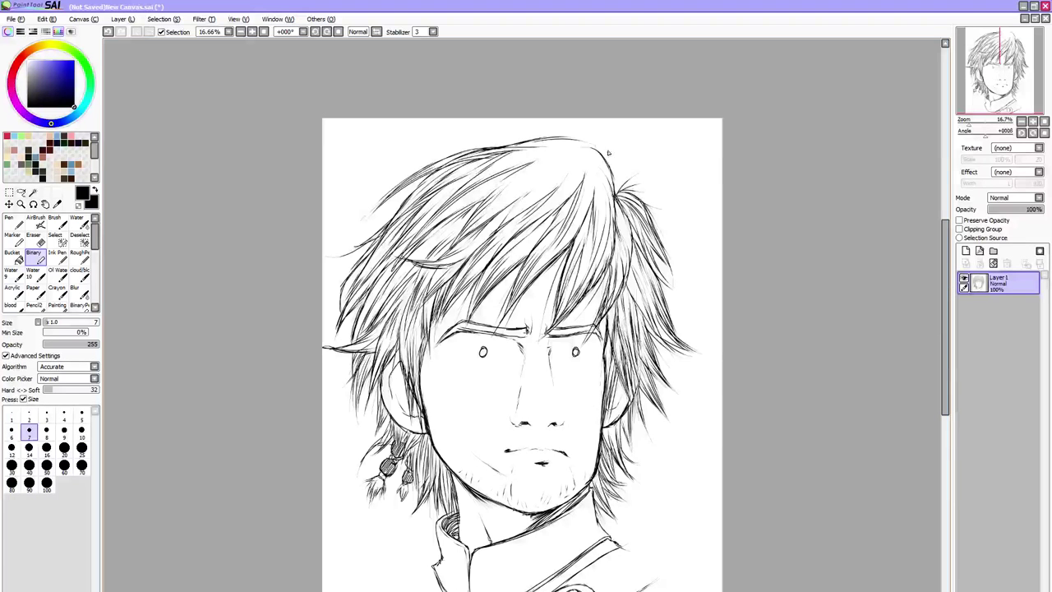
left_click_drag(568, 140, 605, 162)
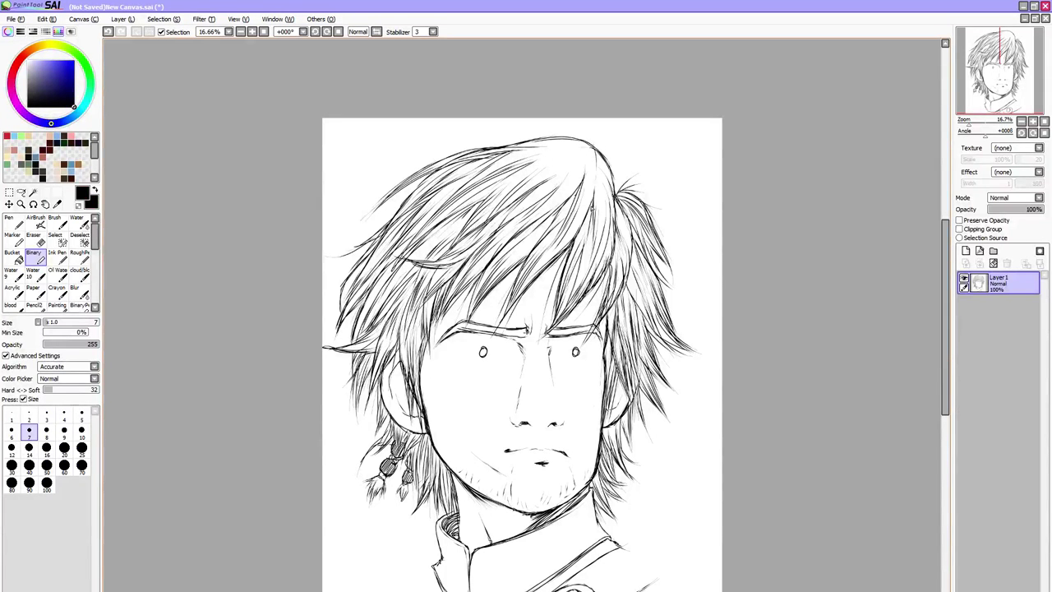
left_click_drag(596, 154, 602, 207)
left_click_drag(533, 224, 575, 181)
mouse_move(544, 216)
left_mouse_down()
mouse_move(574, 184)
mouse_move(520, 255)
left_mouse_up()
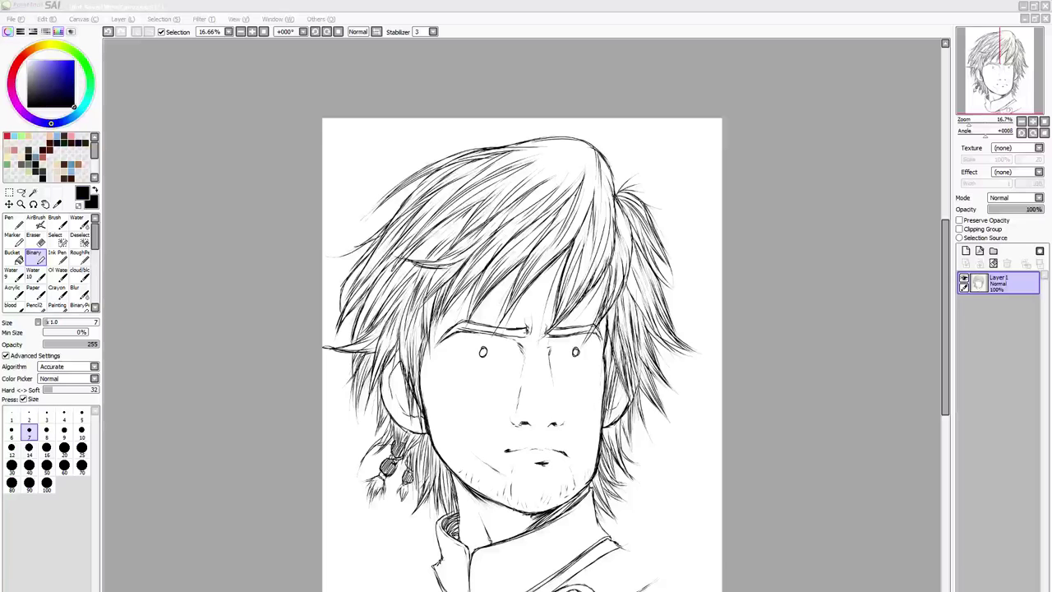
left_click(380, 310)
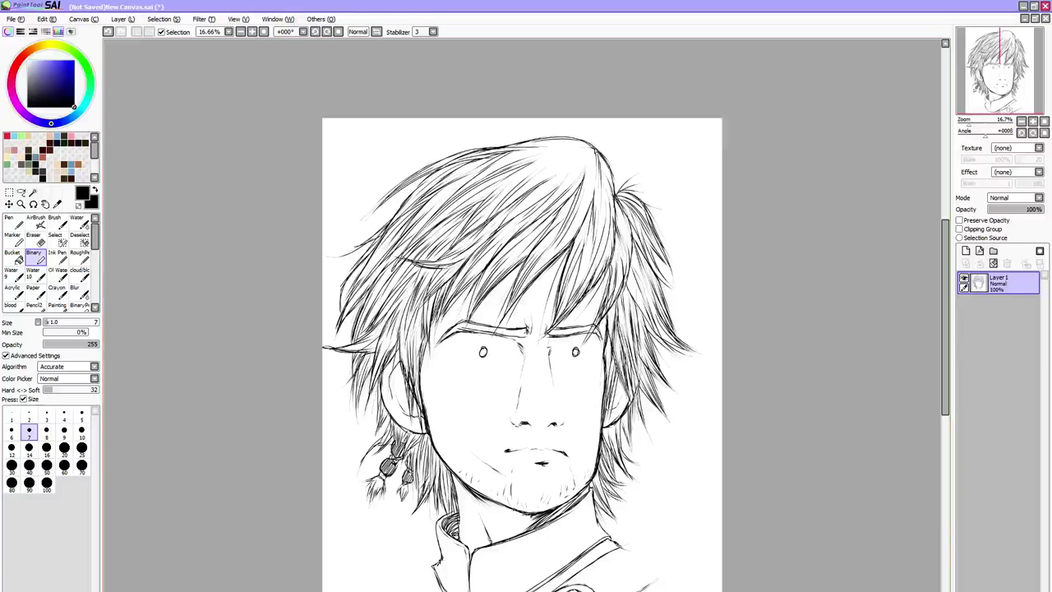
mouse_move(592, 148)
left_mouse_down()
mouse_move(557, 165)
mouse_move(564, 158)
mouse_move(548, 153)
mouse_move(537, 176)
mouse_move(586, 189)
mouse_move(593, 167)
mouse_move(590, 190)
left_mouse_up()
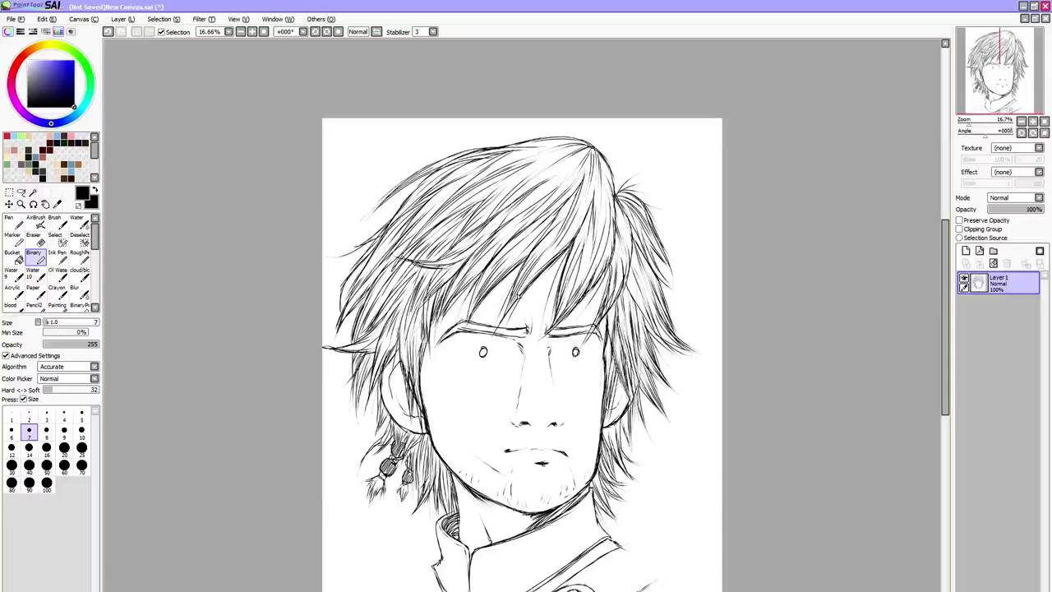
Add strands above the left ear and draw the left shoulder line beside the collar
left_click_drag(395, 332, 378, 370)
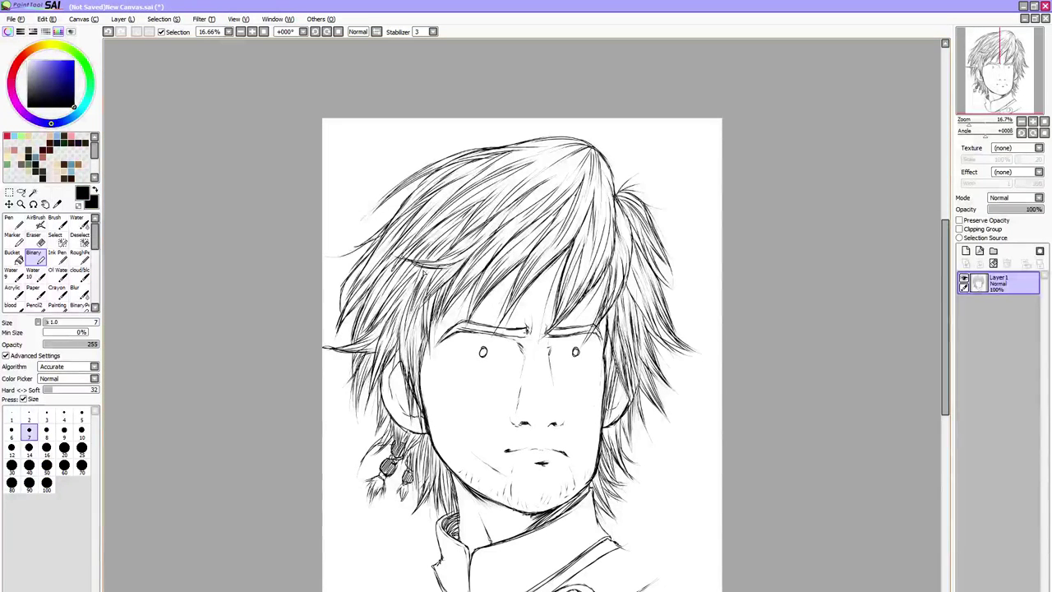
left_click_drag(408, 327, 402, 380)
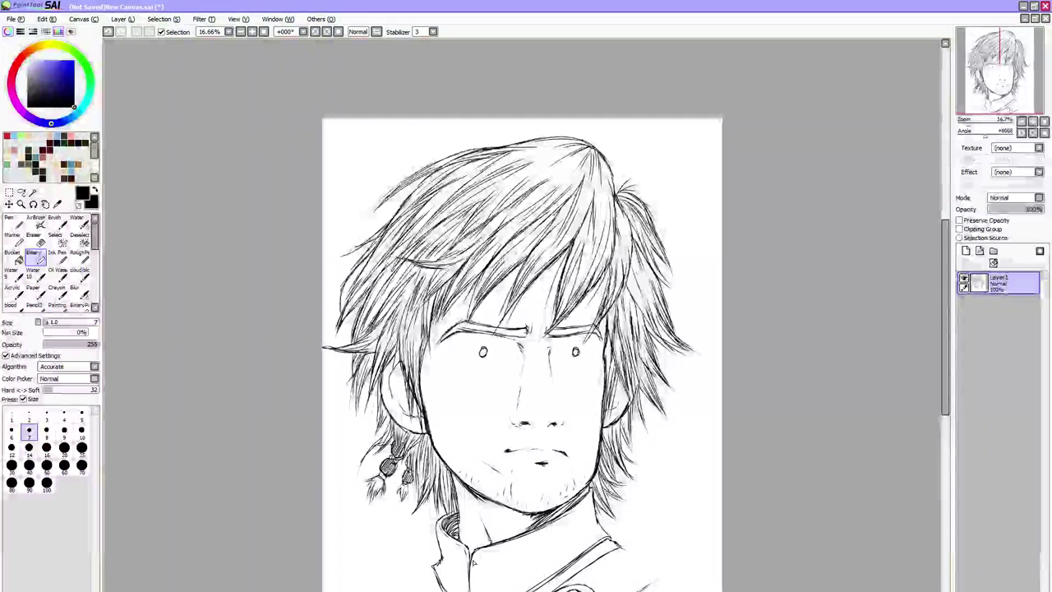
left_click_drag(439, 563, 410, 573)
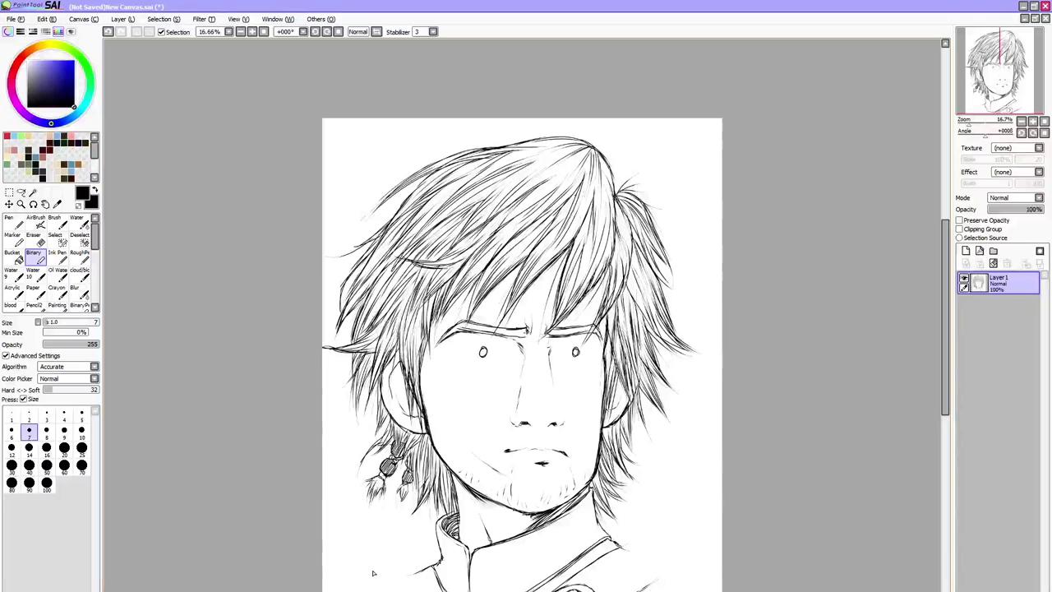
Erase the two small oval placeholder eyes
key("e")
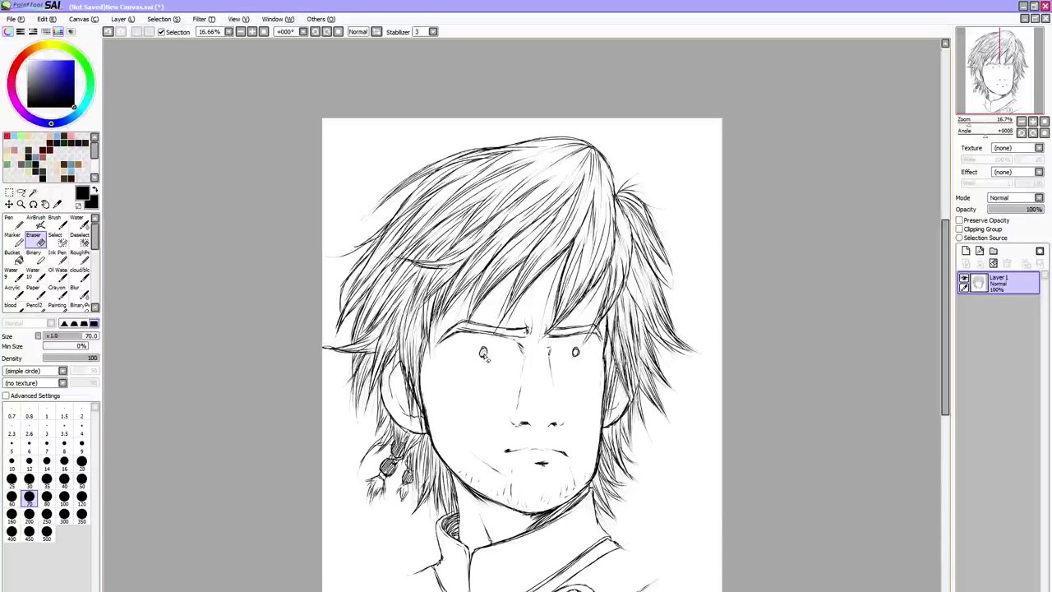
left_click_drag(483, 353, 486, 355)
left_click_drag(576, 352, 579, 357)
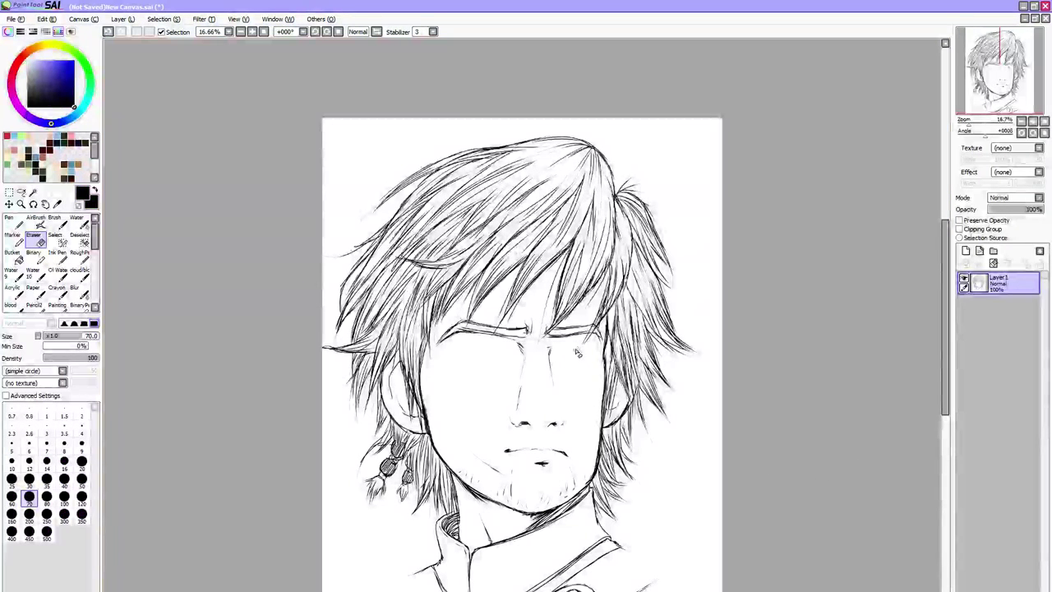
Fill the shadow under the right side of the jaw with dense black strokes using the Binary pen
key("b")
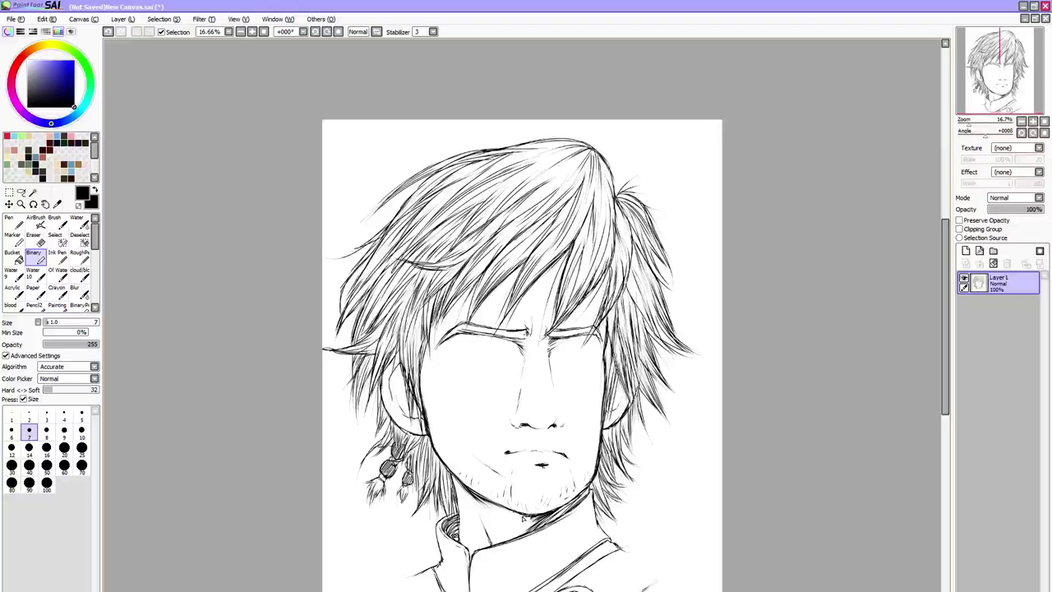
left_click_drag(526, 534, 578, 499)
left_click_drag(535, 529, 588, 492)
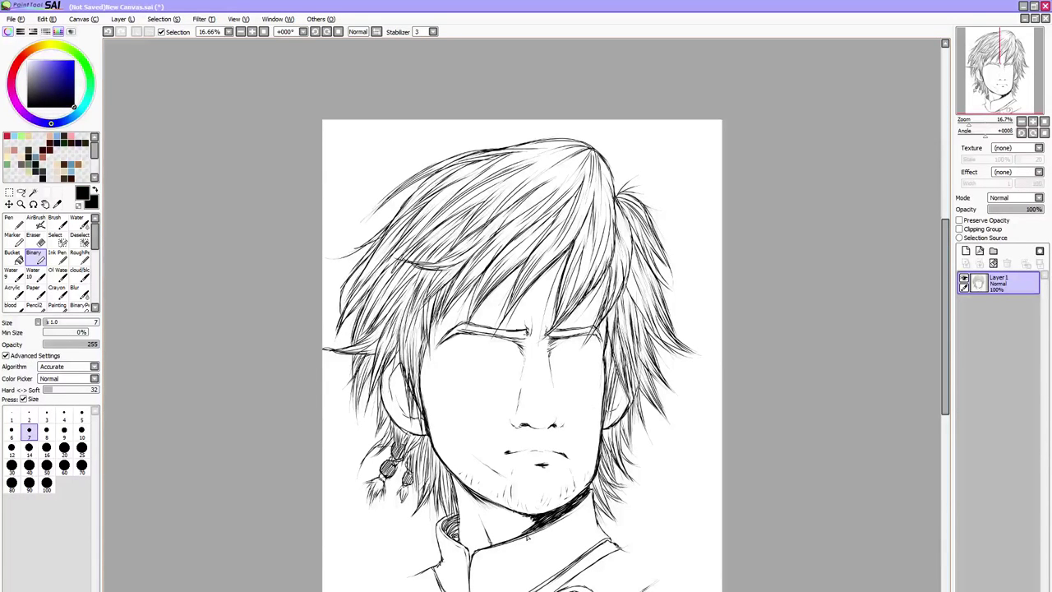
Add a line inside the left ear and outline the left eye beneath its eyebrow, with a short crease under it
mouse_move(401, 367)
left_mouse_down()
mouse_move(393, 418)
mouse_move(398, 386)
left_mouse_up()
mouse_move(504, 363)
left_mouse_down()
mouse_move(459, 358)
mouse_move(513, 344)
left_mouse_up()
key("ctrl+z")
key("ctrl+z")
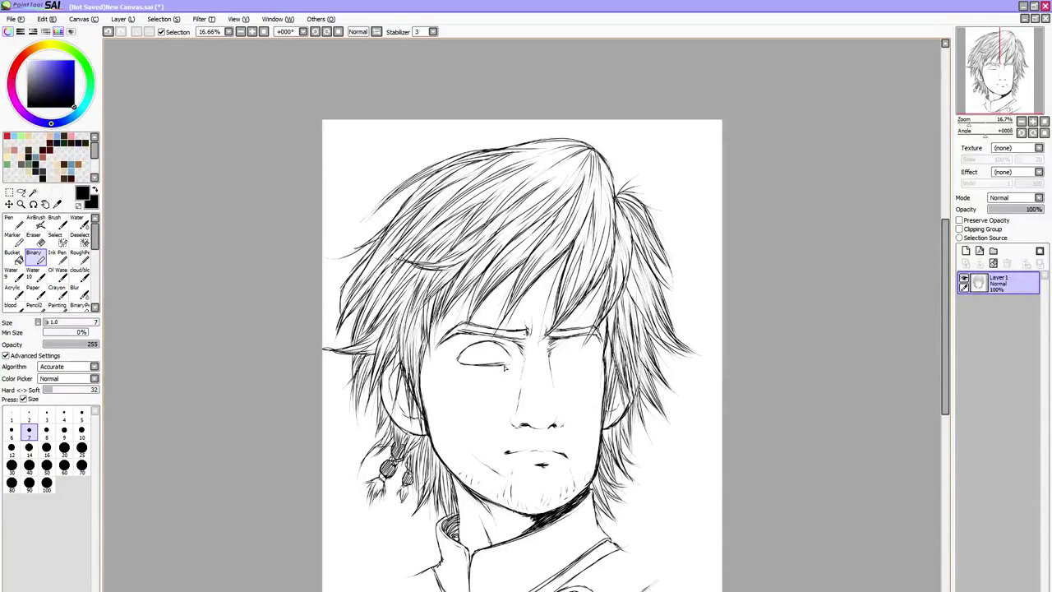
left_click_drag(505, 365, 511, 356)
left_click_drag(508, 371, 495, 372)
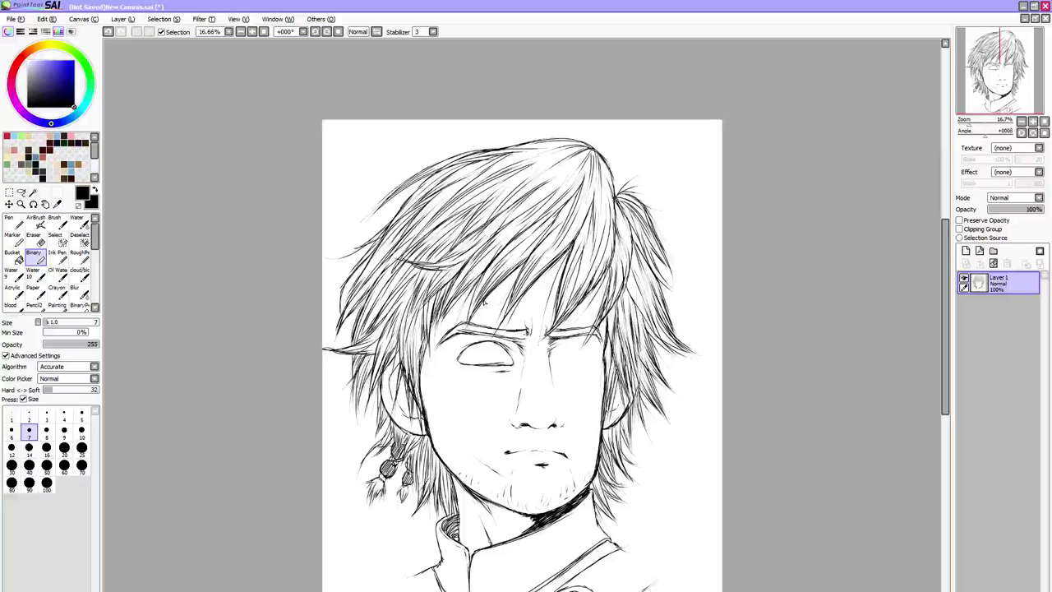
key("e")
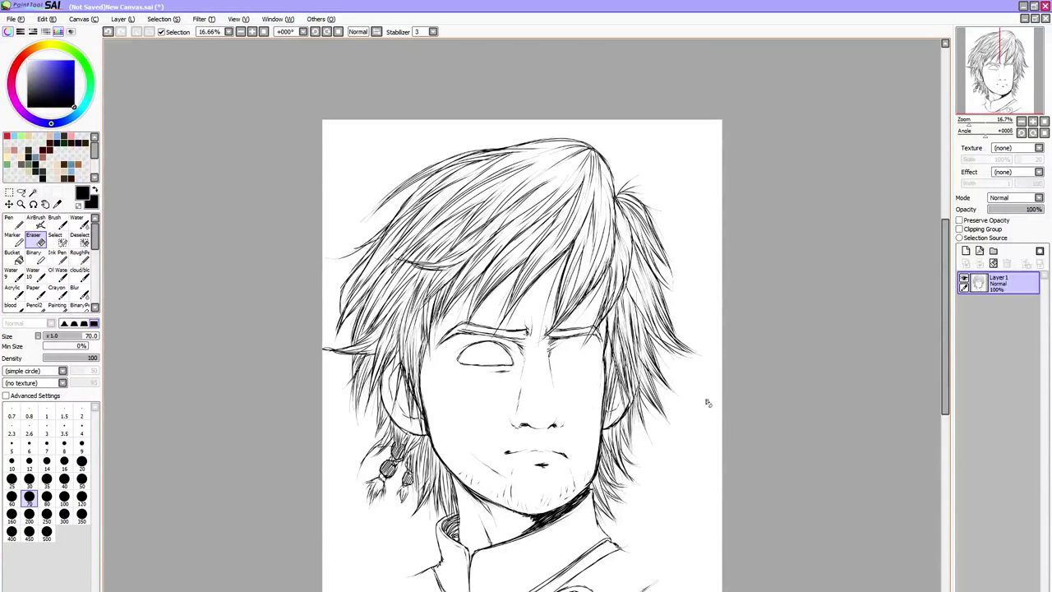
key("n")
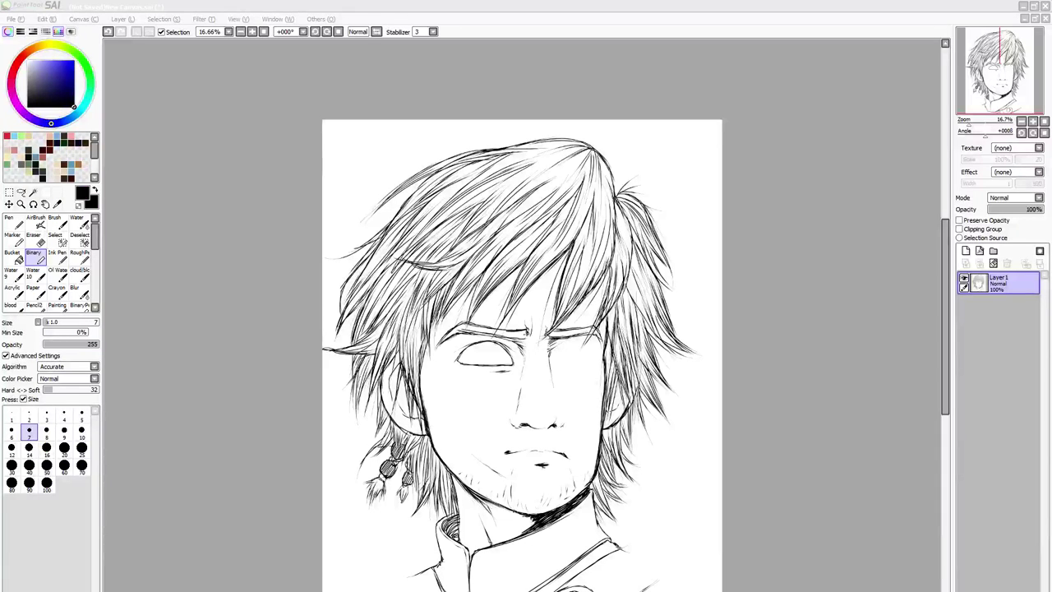
Select the left eye with the Lasso and transform it slightly smaller beneath its eyebrow
scroll(522, 353, "down", 1)
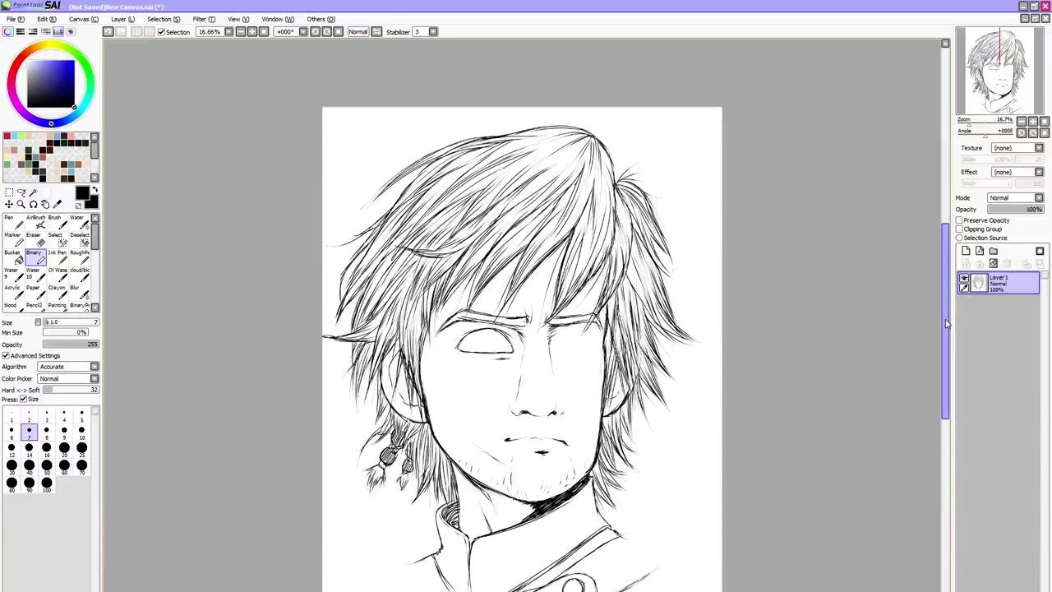
left_click(21, 192)
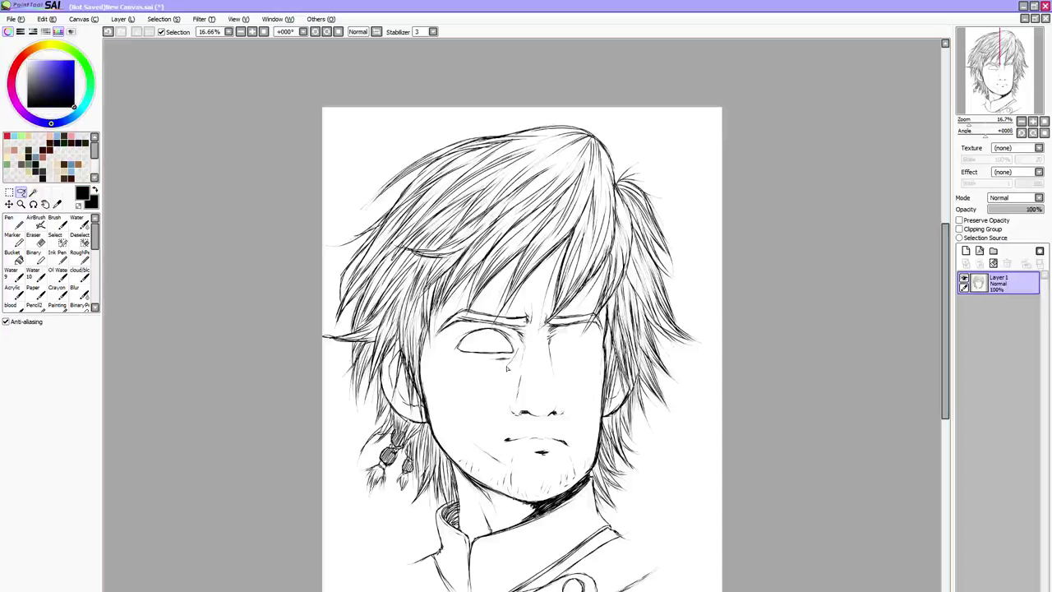
mouse_move(507, 369)
left_mouse_down()
mouse_move(503, 330)
mouse_move(520, 350)
mouse_move(508, 367)
left_mouse_up()
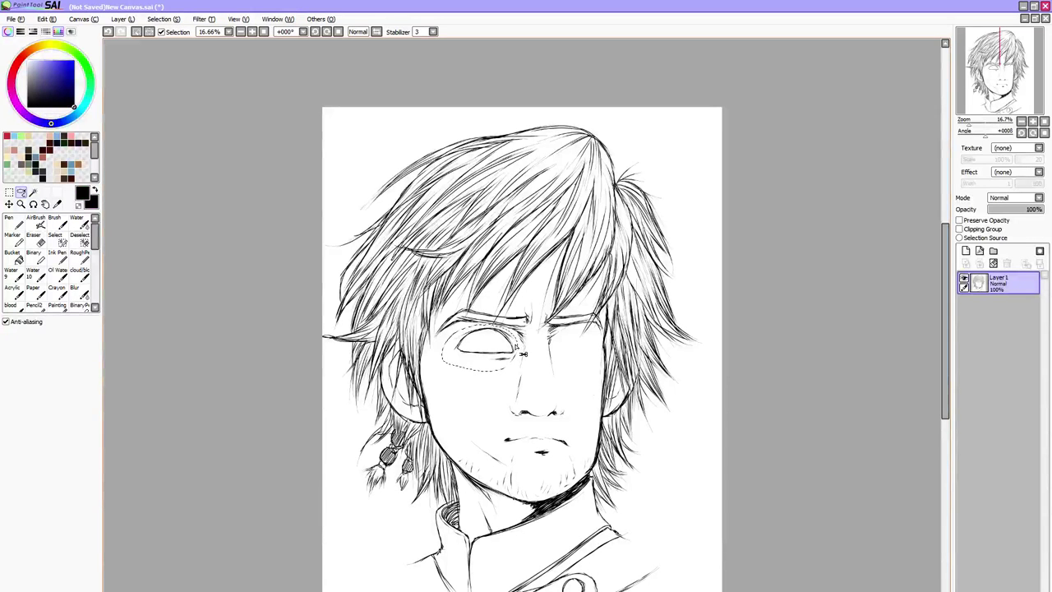
left_click(9, 191)
left_click(27, 352)
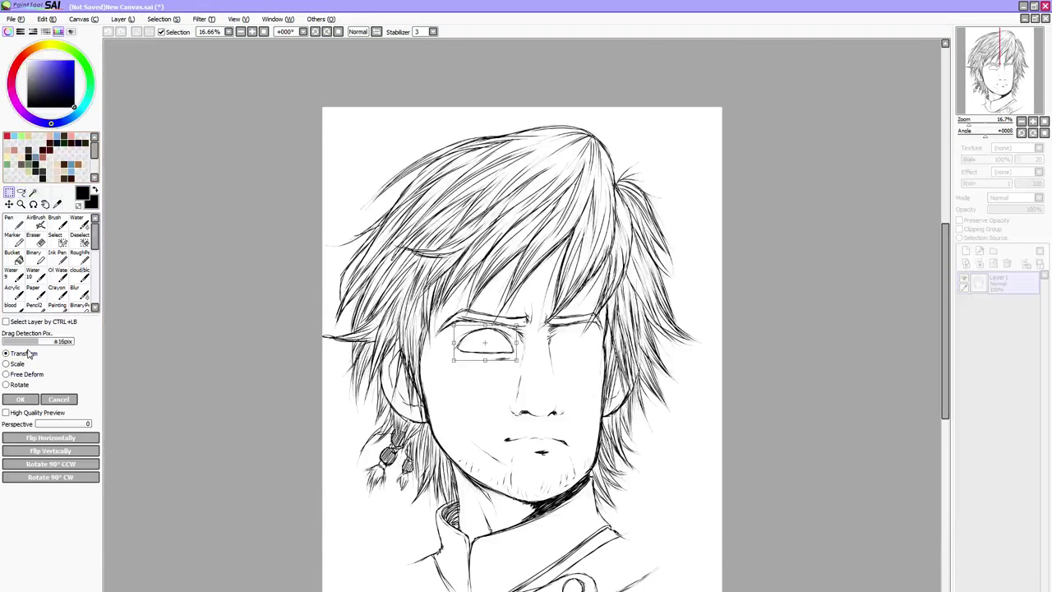
left_click_drag(517, 359, 511, 359)
left_click_drag(473, 355, 475, 354)
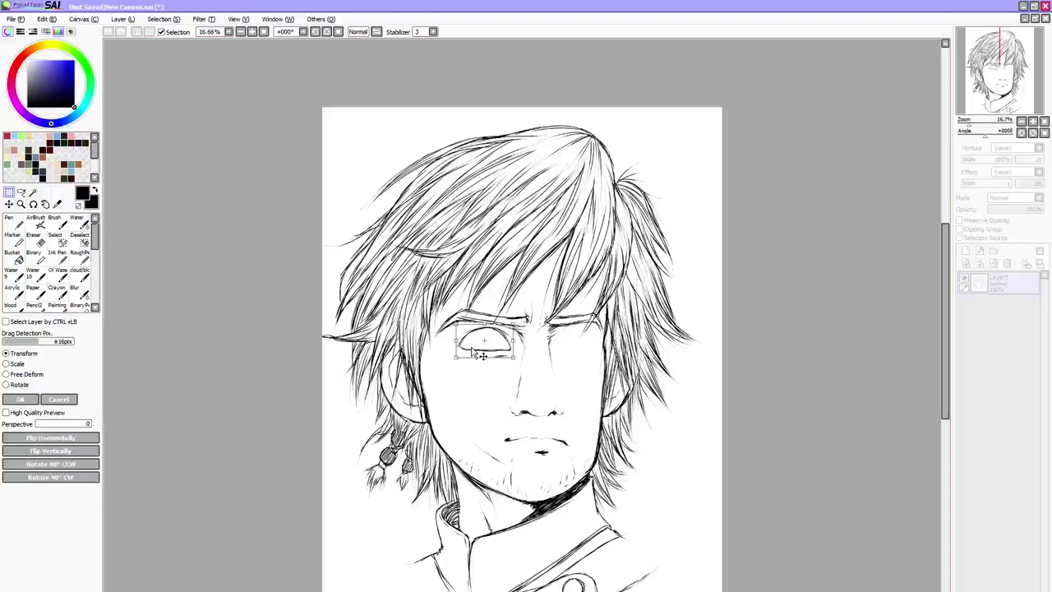
key("Return")
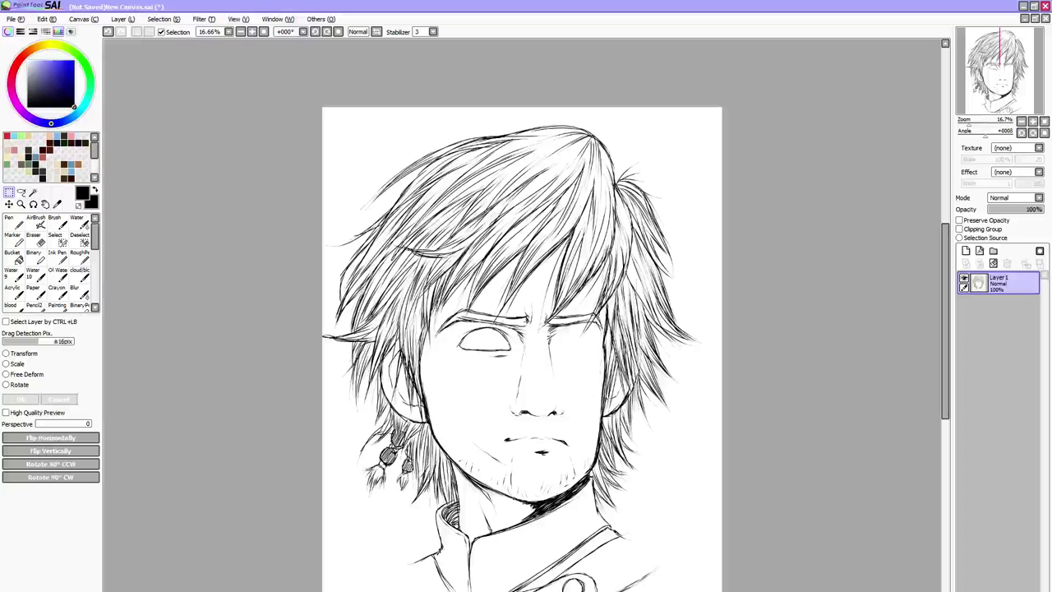
Redraw the left eye's lower lid slightly higher with the Binary pen and erase the old lid line
key("alt+Tab")
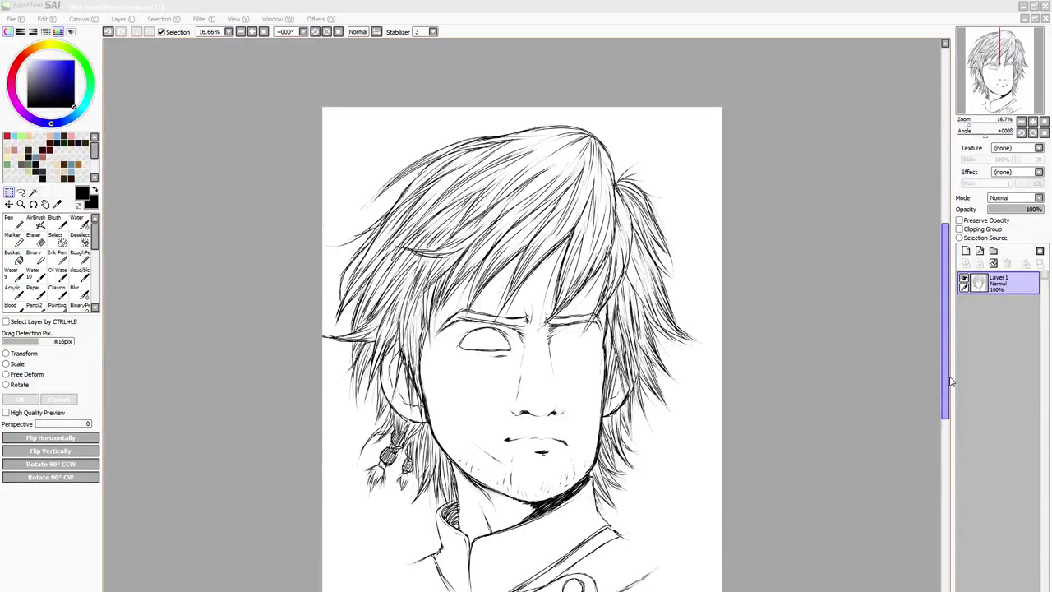
left_click(951, 378)
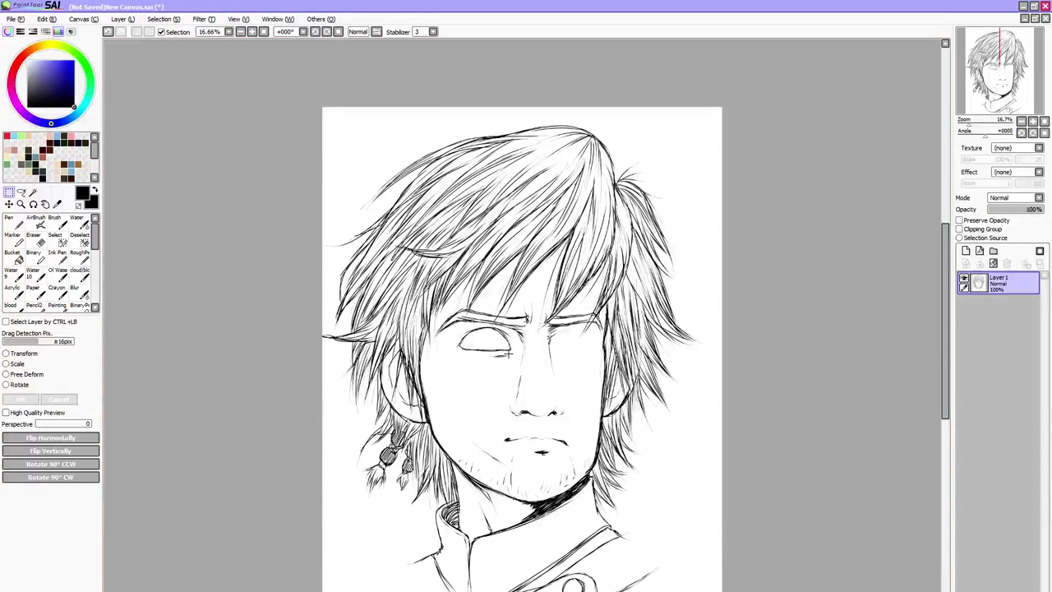
key("n")
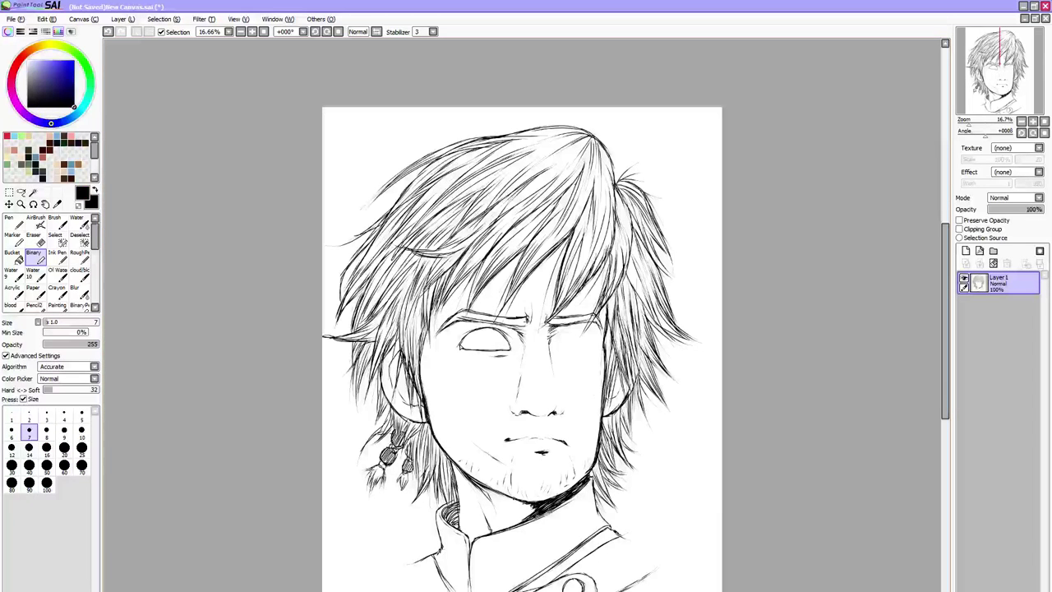
key("ctrl+z")
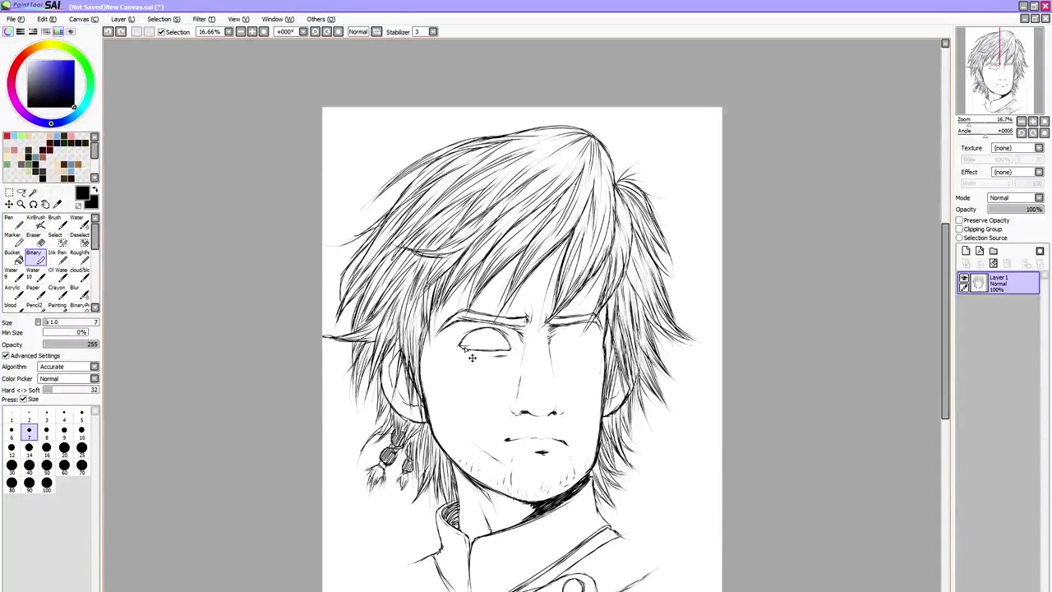
key("ctrl+y")
key("ctrl+z")
left_click_drag(460, 346, 509, 349)
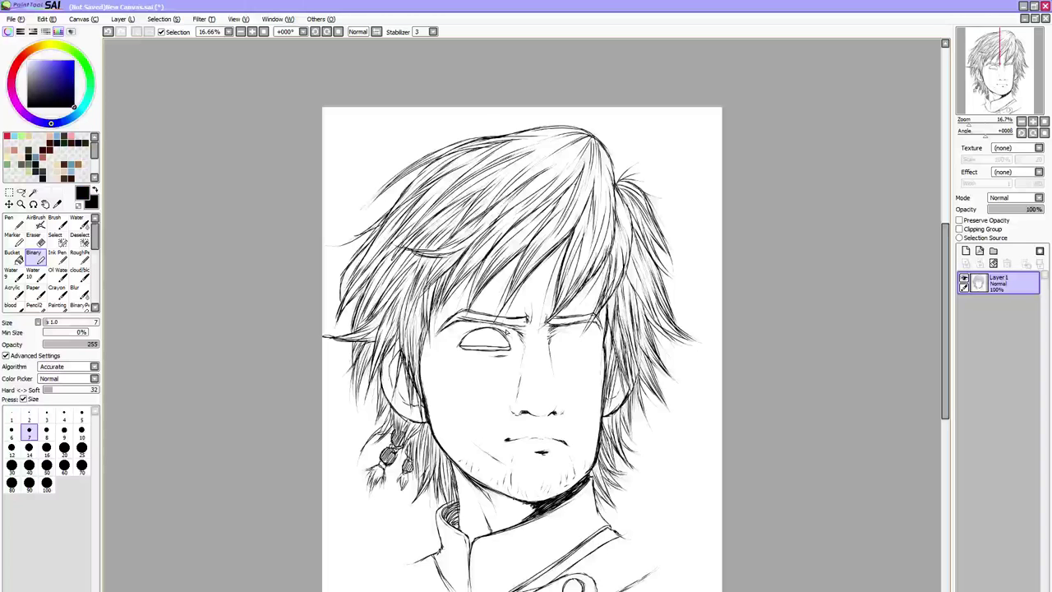
key("e")
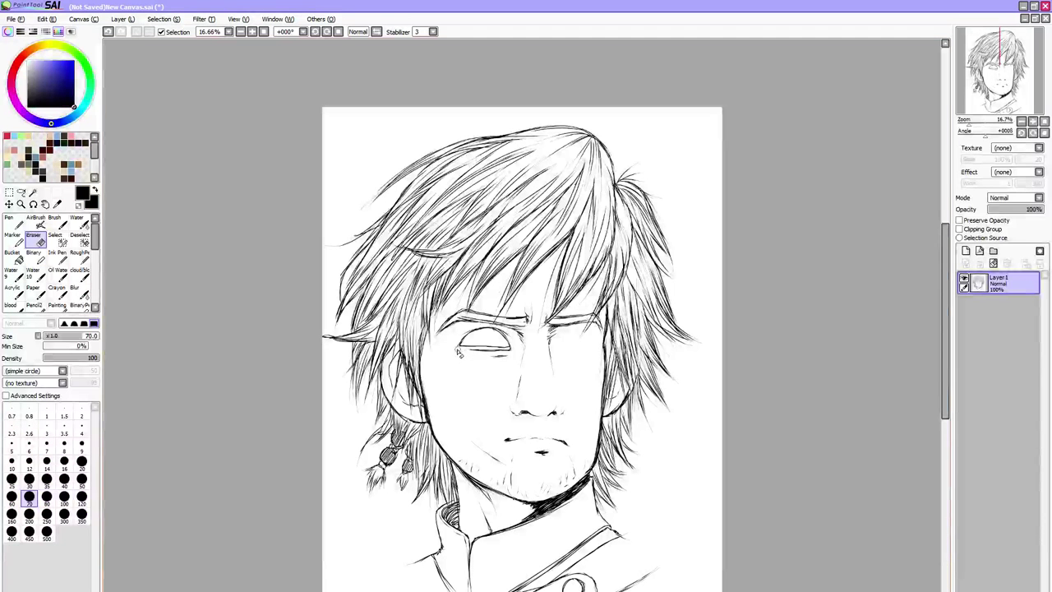
left_click_drag(490, 354, 509, 355)
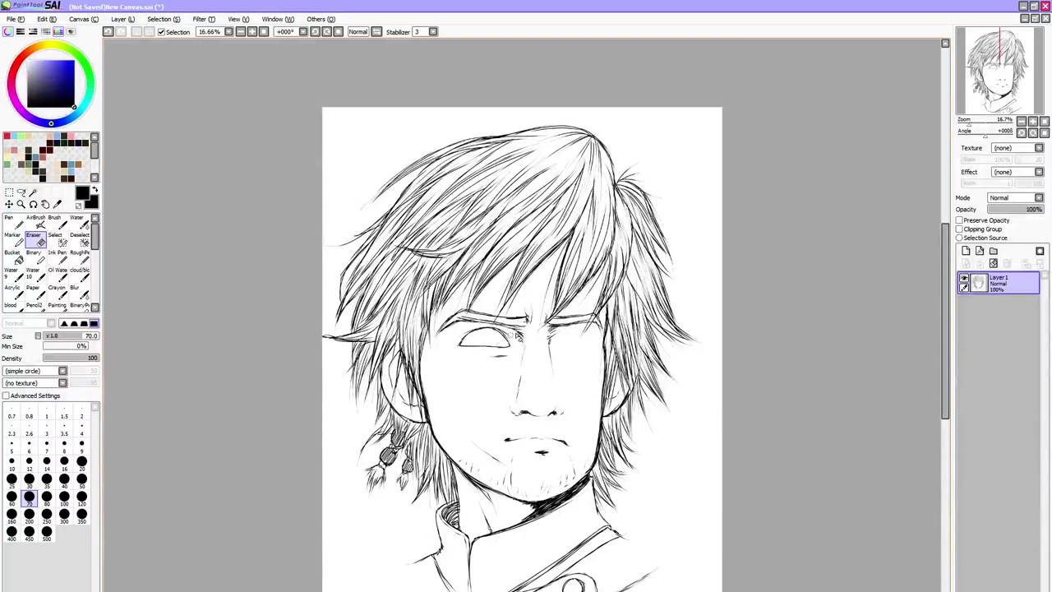
Draw a round iris and pupil inside the left eye with the Binary pen
key("b")
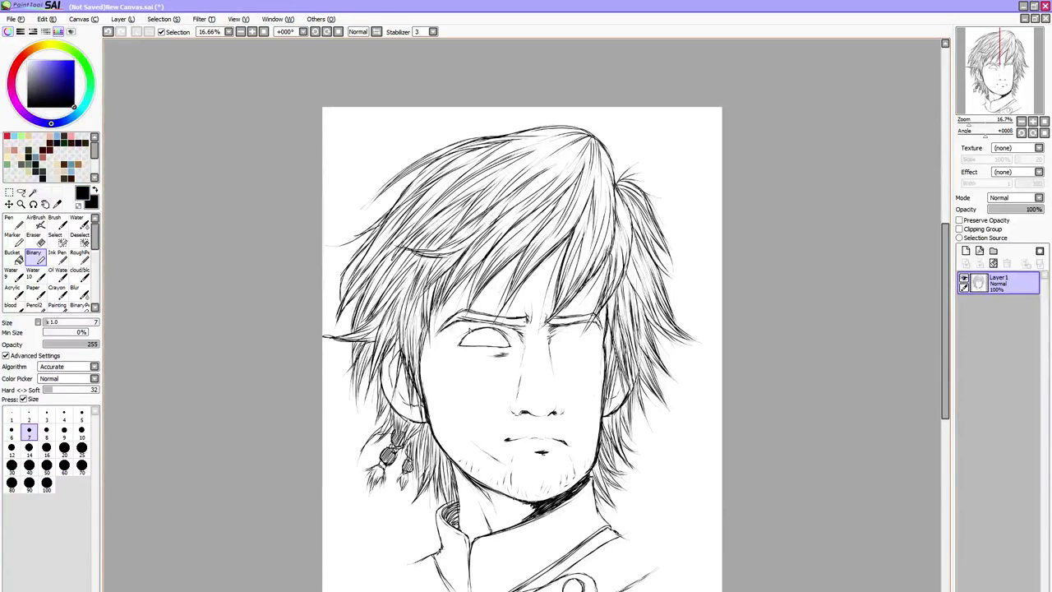
left_click_drag(469, 330, 495, 329)
key("ctrl+z")
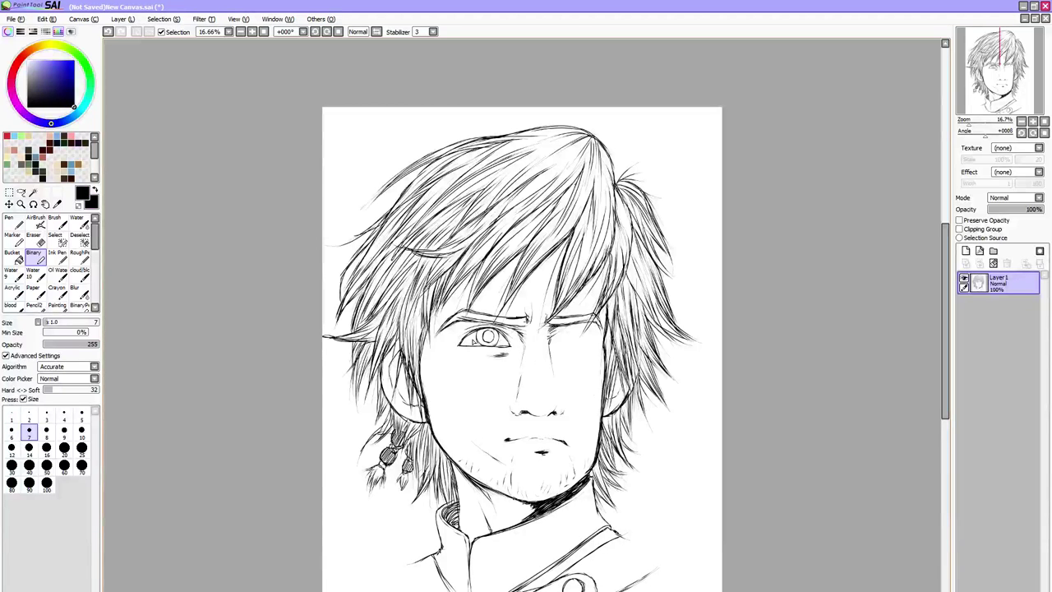
key("ctrl+z")
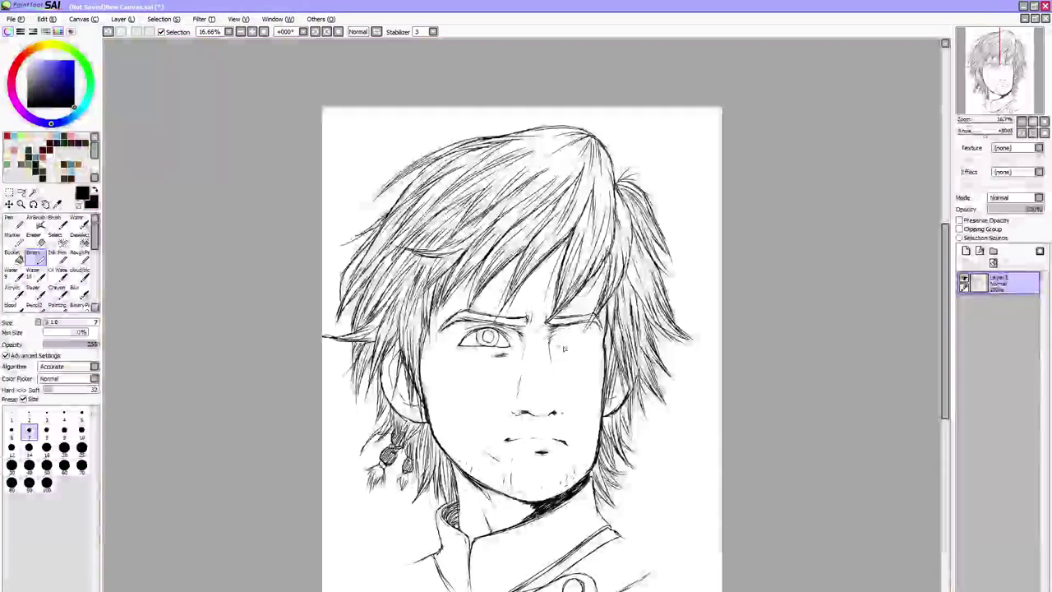
Outline the right eye beneath its eyebrow with the Binary pen, cleaning up its outer edge with the eraser
left_click_drag(559, 347, 580, 350)
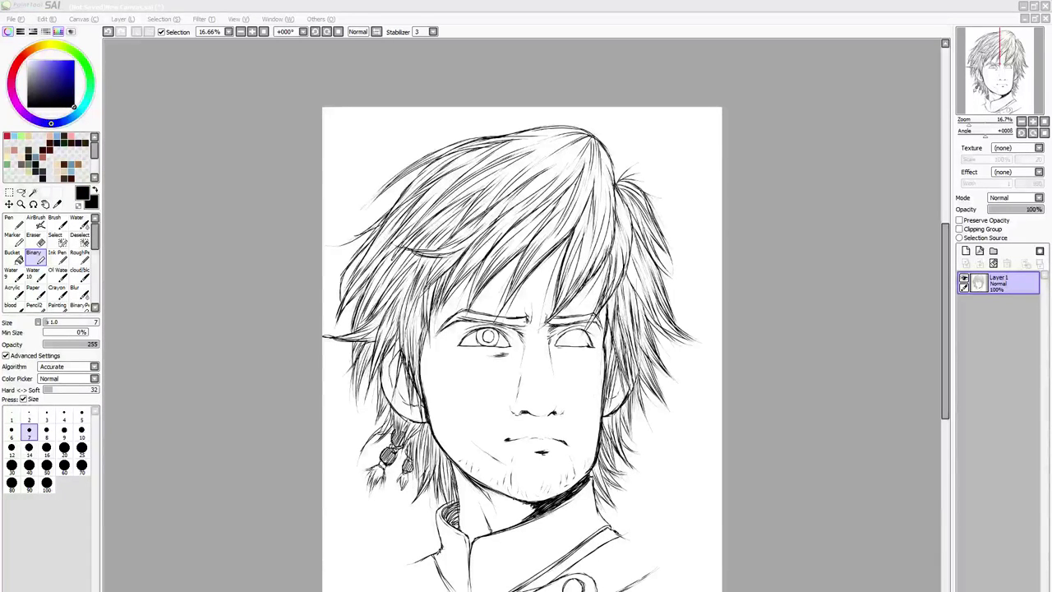
key("e")
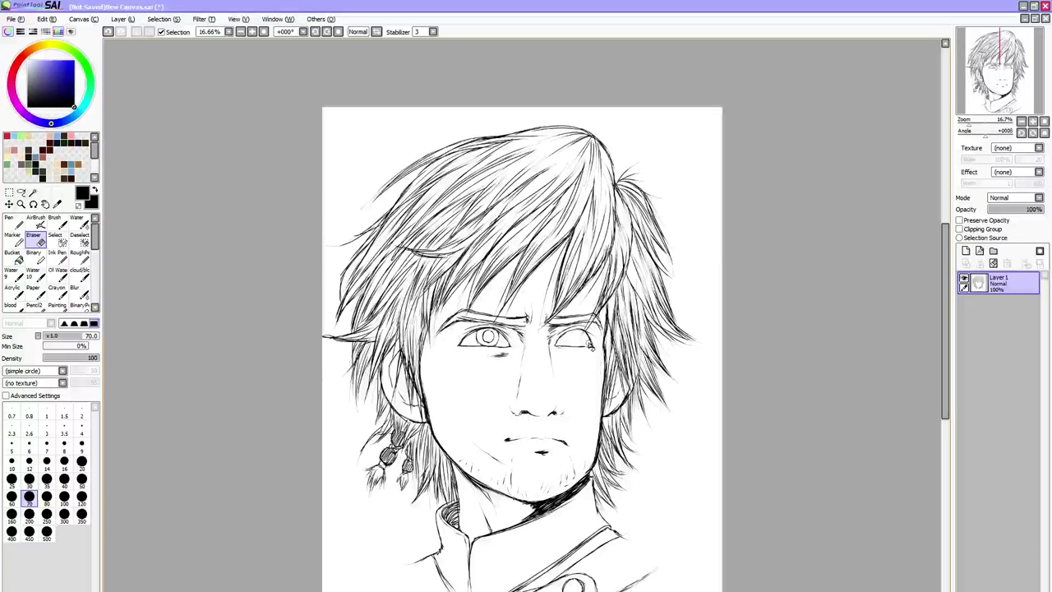
key("n")
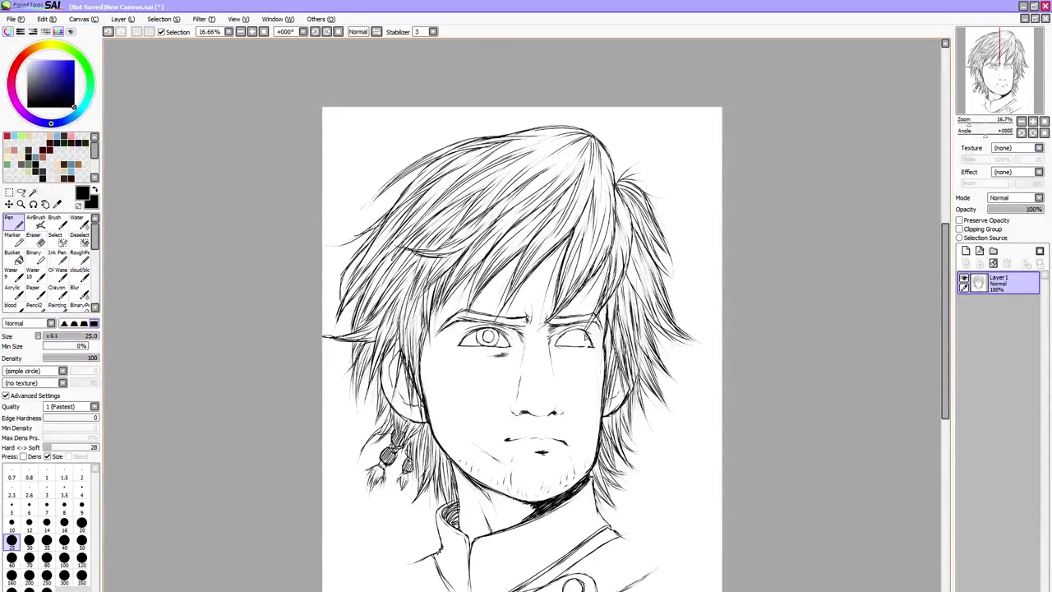
key("b")
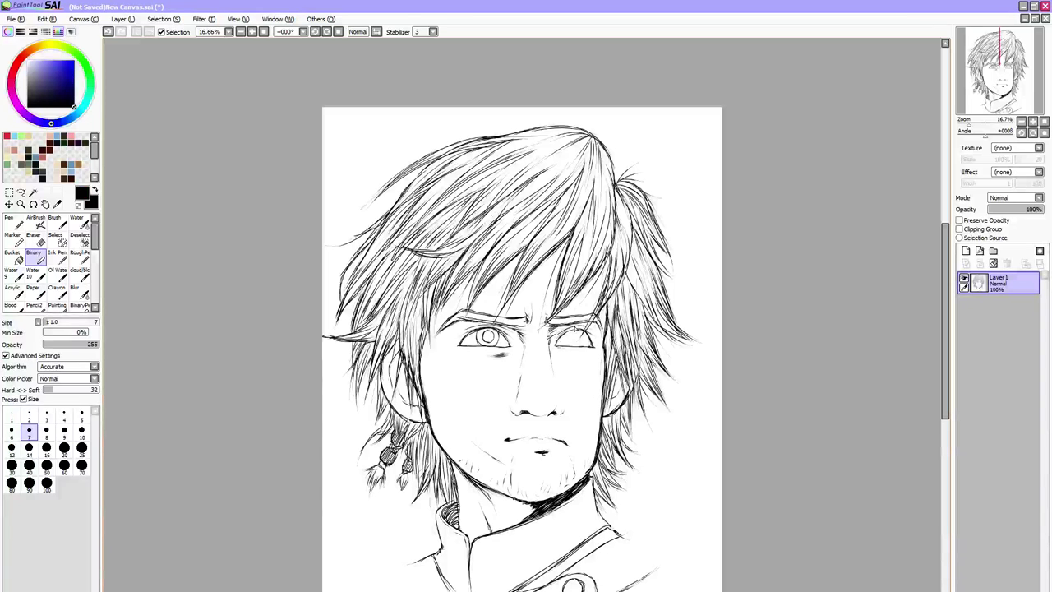
key("ctrl+s")
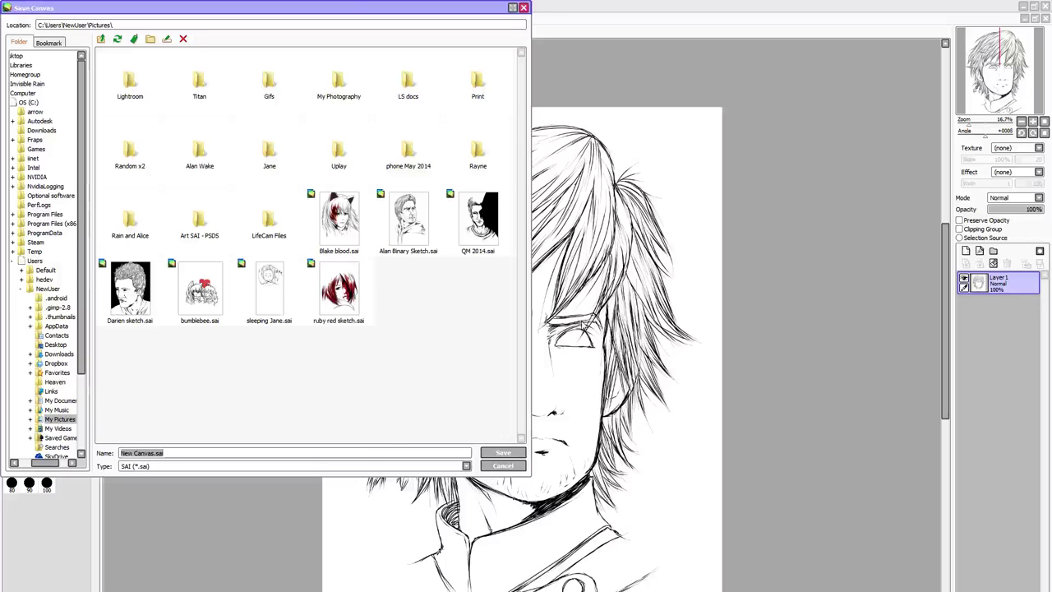
key("Escape")
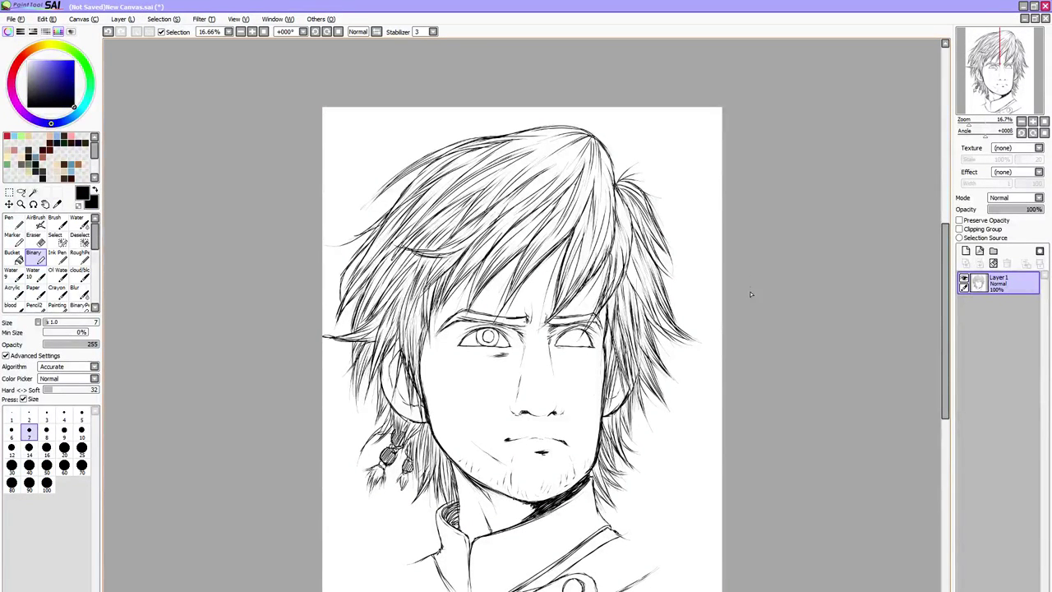
Add short creases around the right eye, then darken the underside of the nose and erase the lower part of its side line
left_click_drag(579, 329, 590, 322)
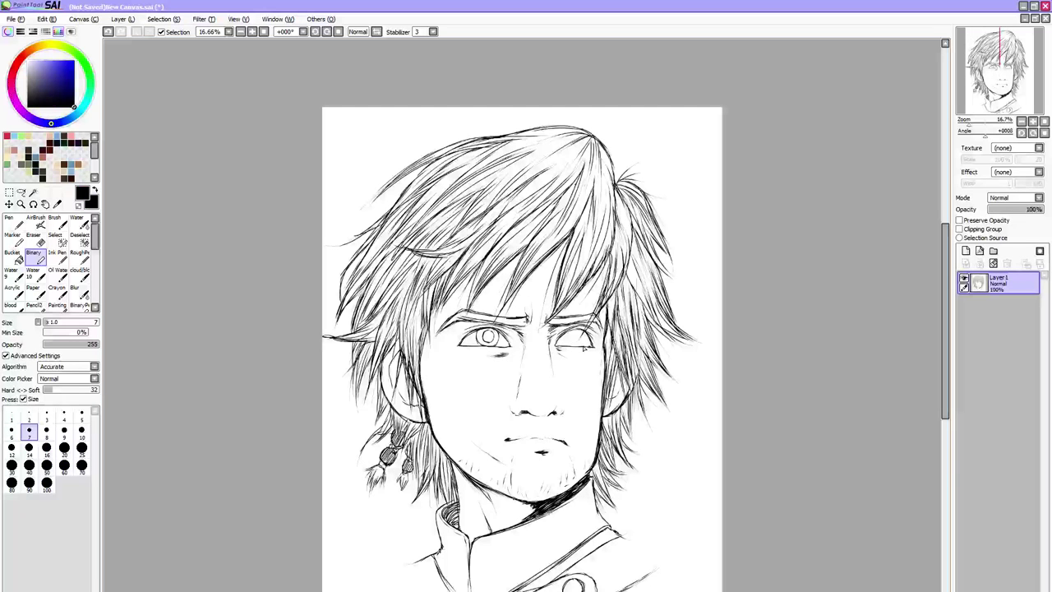
left_click_drag(584, 350, 590, 341)
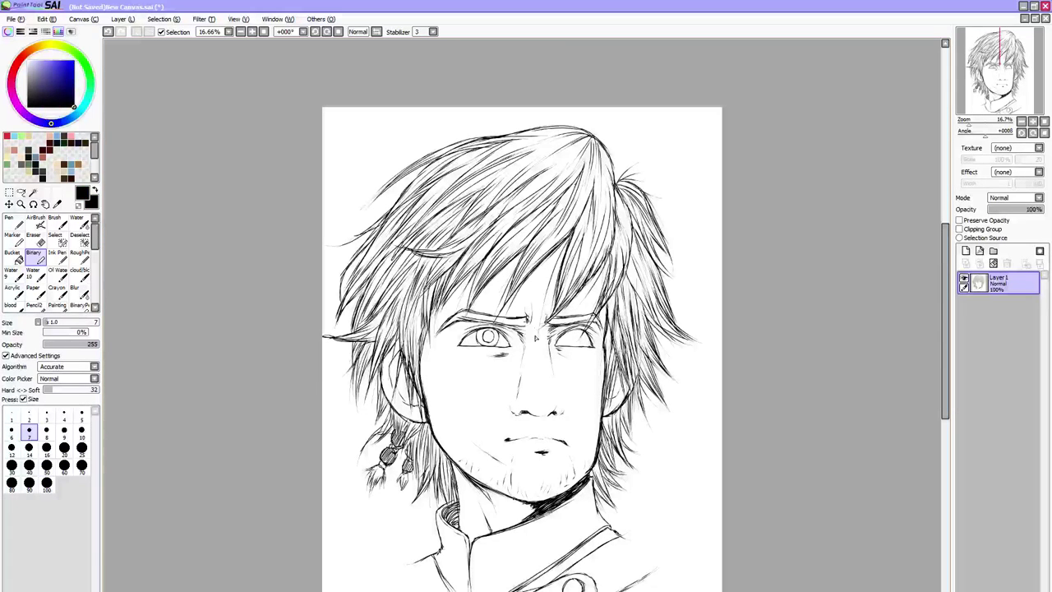
left_click_drag(539, 414, 557, 410)
key("e")
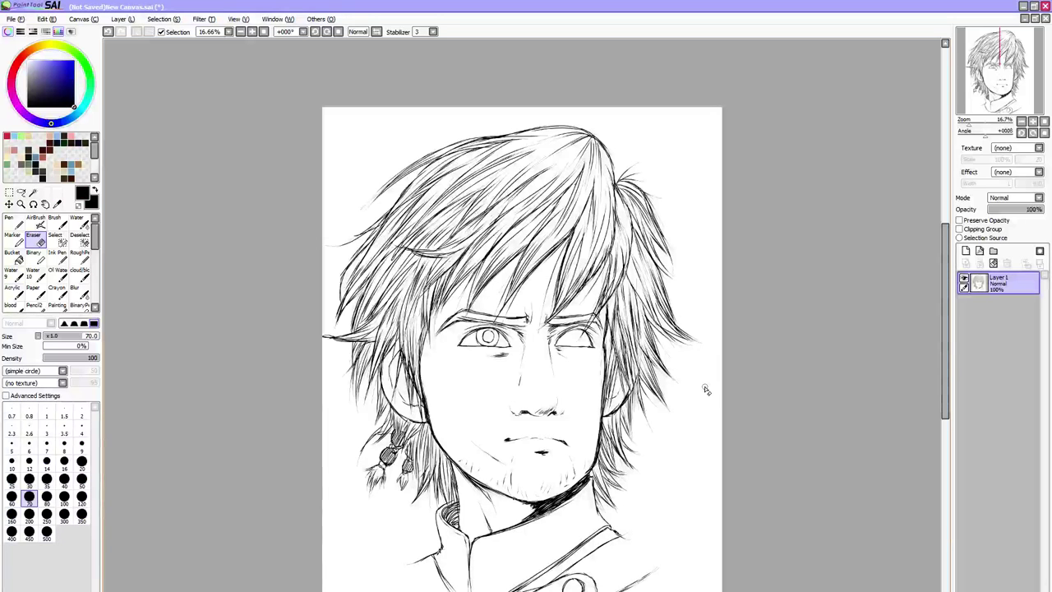
Draw a round iris and pupil inside the right eye with the Binary pen
key("n")
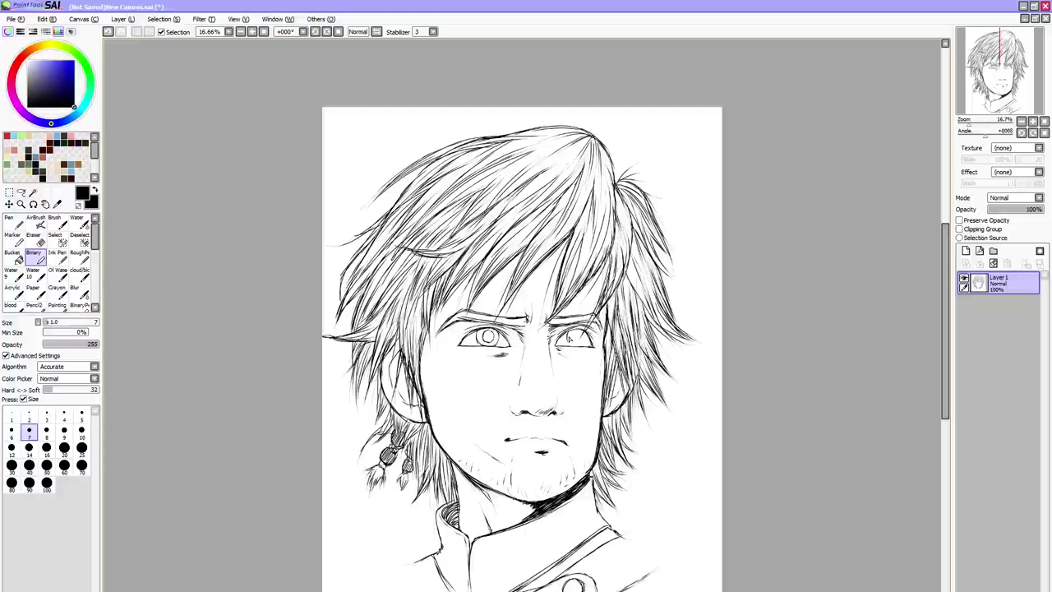
mouse_move(575, 345)
left_mouse_down()
mouse_move(585, 351)
mouse_move(584, 338)
left_mouse_up()
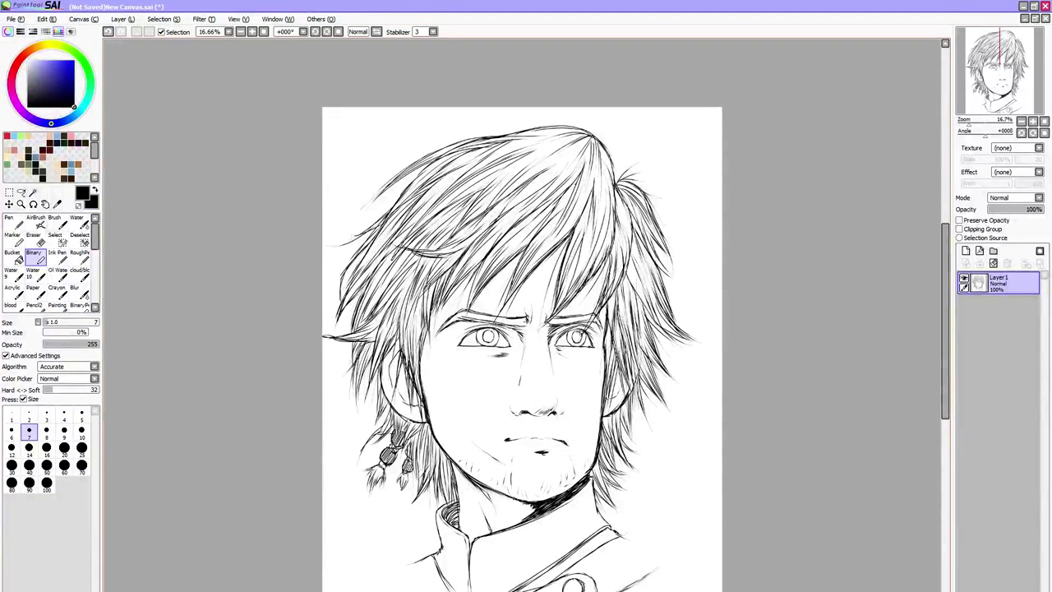
left_click_drag(598, 348, 585, 336)
key("ctrl+z")
left_click(597, 349)
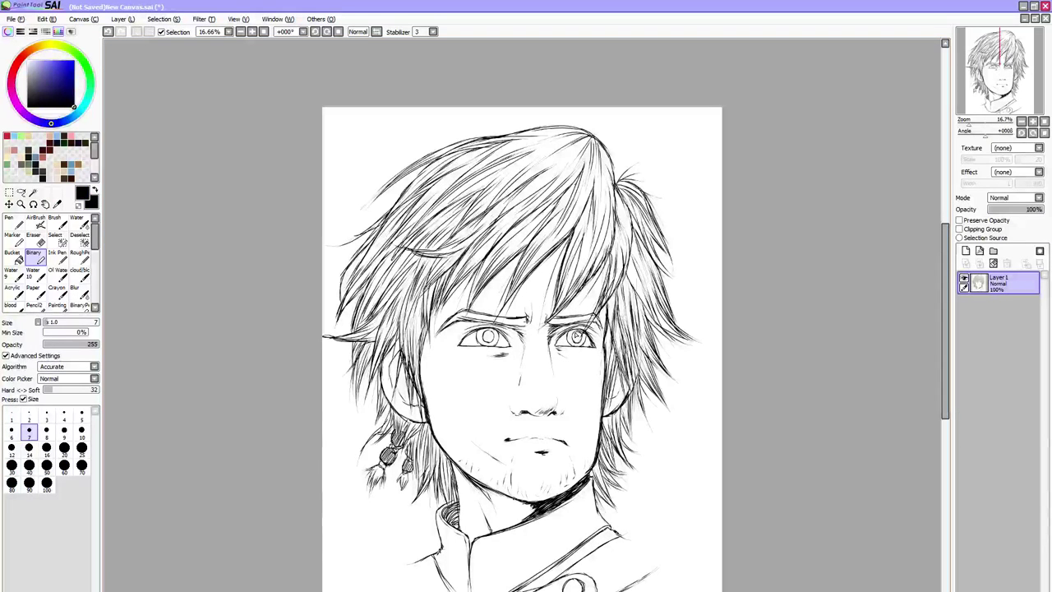
Undo the wide erasing at the right eye, reduce the eraser size to 14 and tidy the eye's outer corner
key("e")
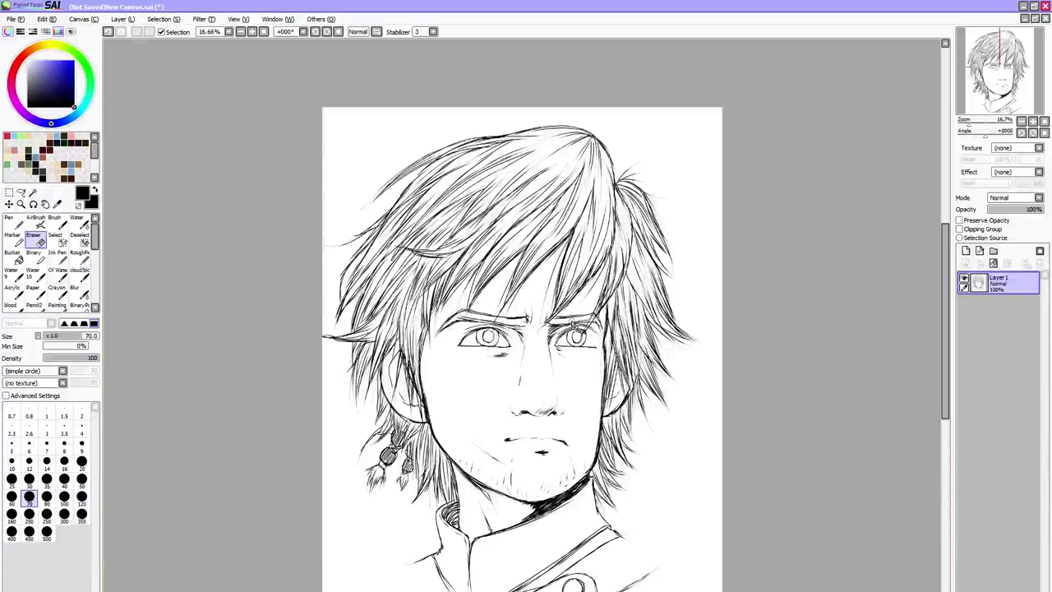
key("ctrl+z")
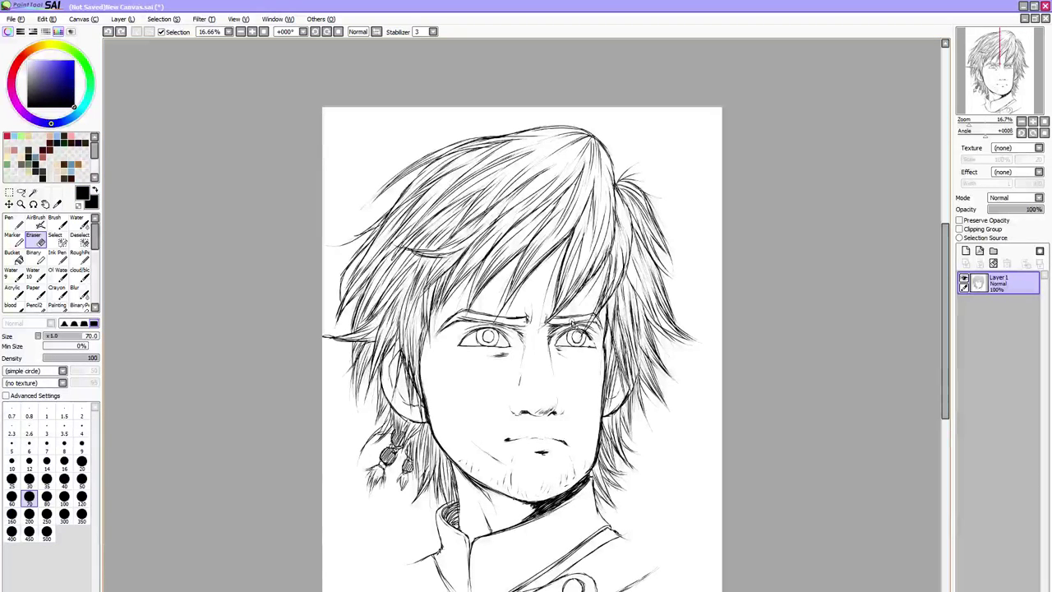
key("bracketleft")
key("bracketleft")
key("bracketleft")
key("bracketleft")
key("bracketleft")
key("bracketleft")
key("bracketleft")
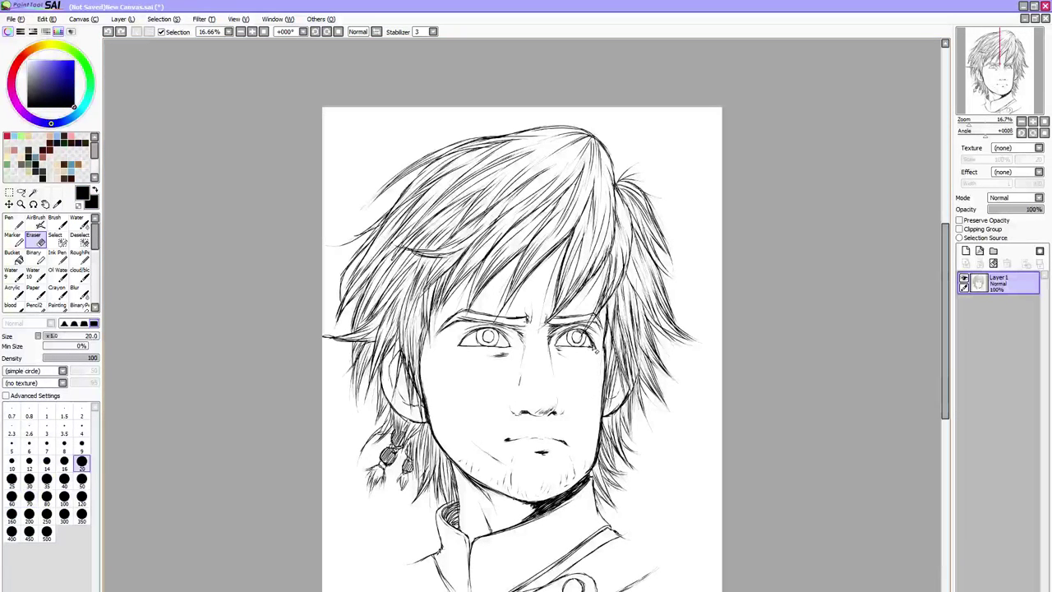
key("bracketleft")
key("bracketleft")
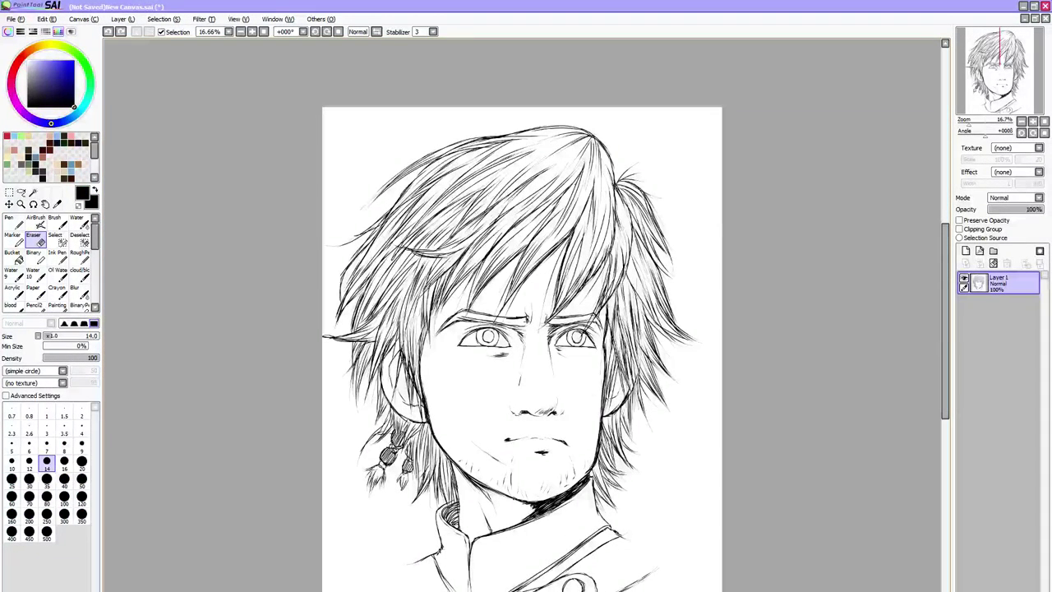
Touch up the outer corner of the eye beside the braids and the crease between the eyebrows with the Binary pen
key("n")
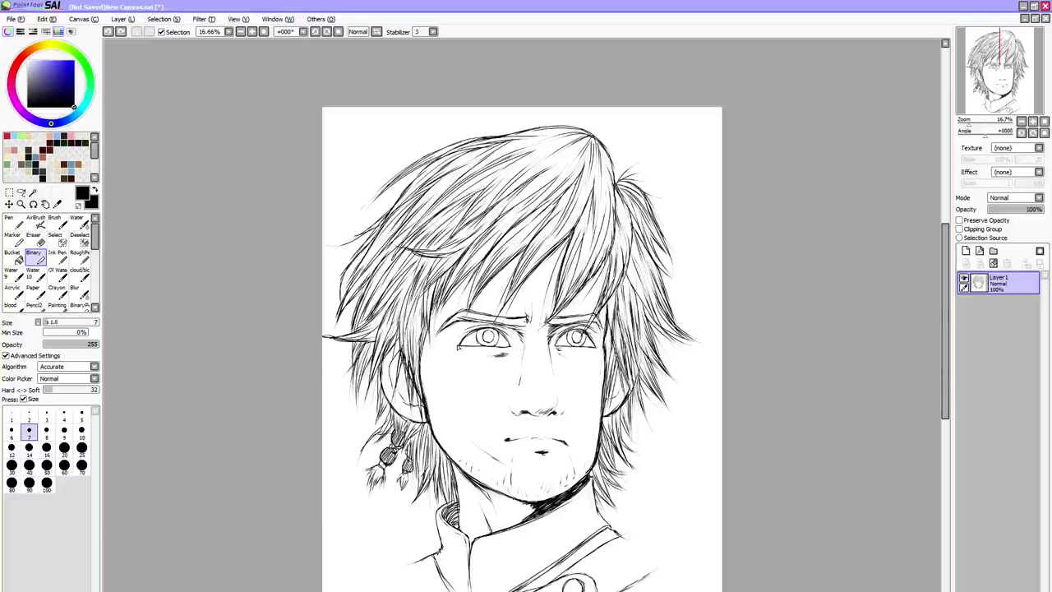
left_click_drag(457, 348, 452, 350)
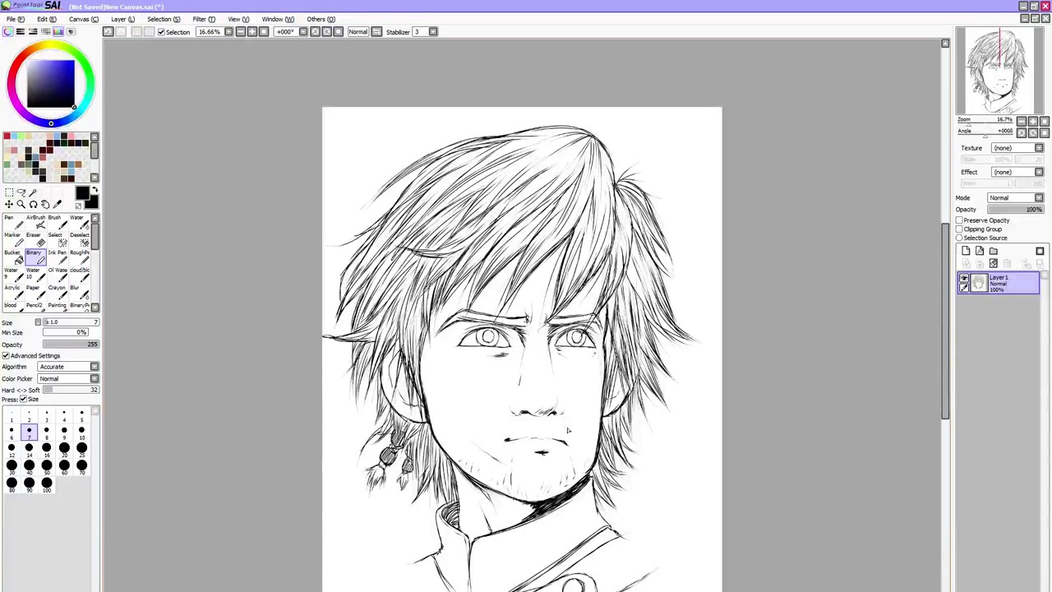
mouse_move(565, 426)
left_mouse_down()
mouse_move(496, 430)
mouse_move(582, 440)
mouse_move(553, 428)
left_mouse_up()
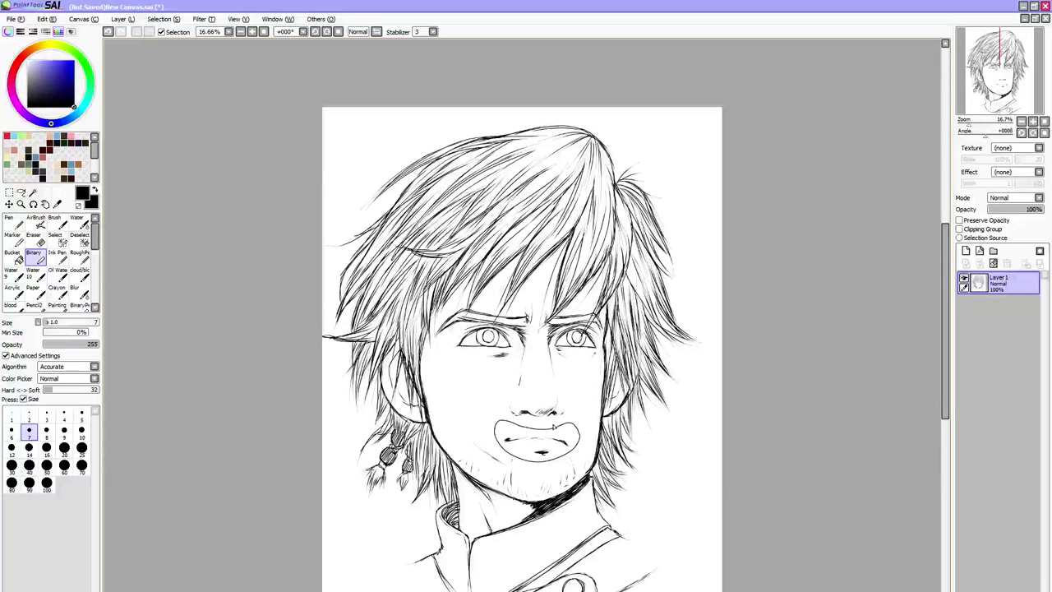
key("ctrl+z")
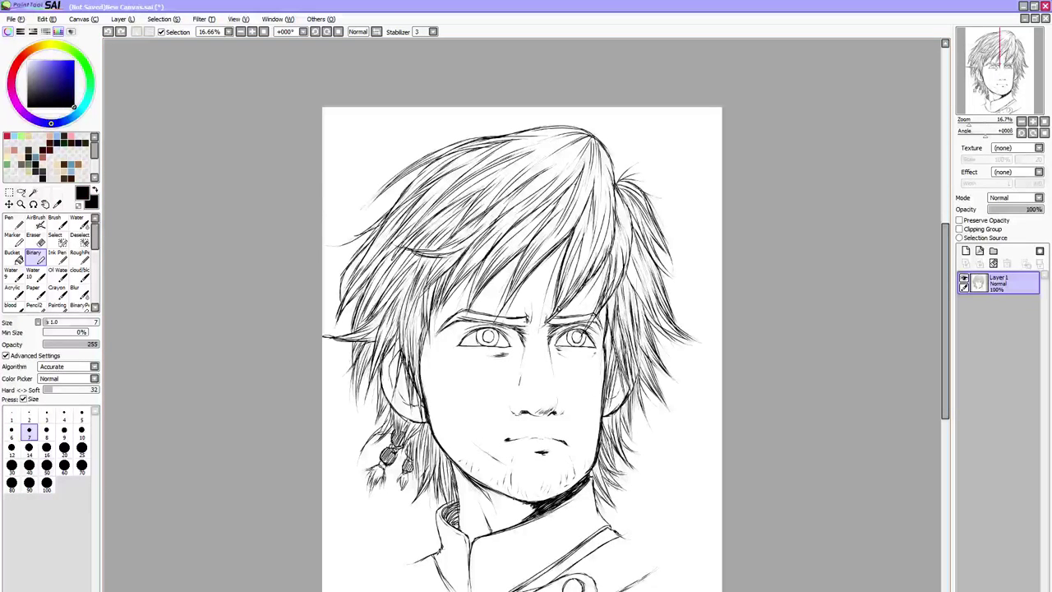
left_click_drag(531, 313, 532, 324)
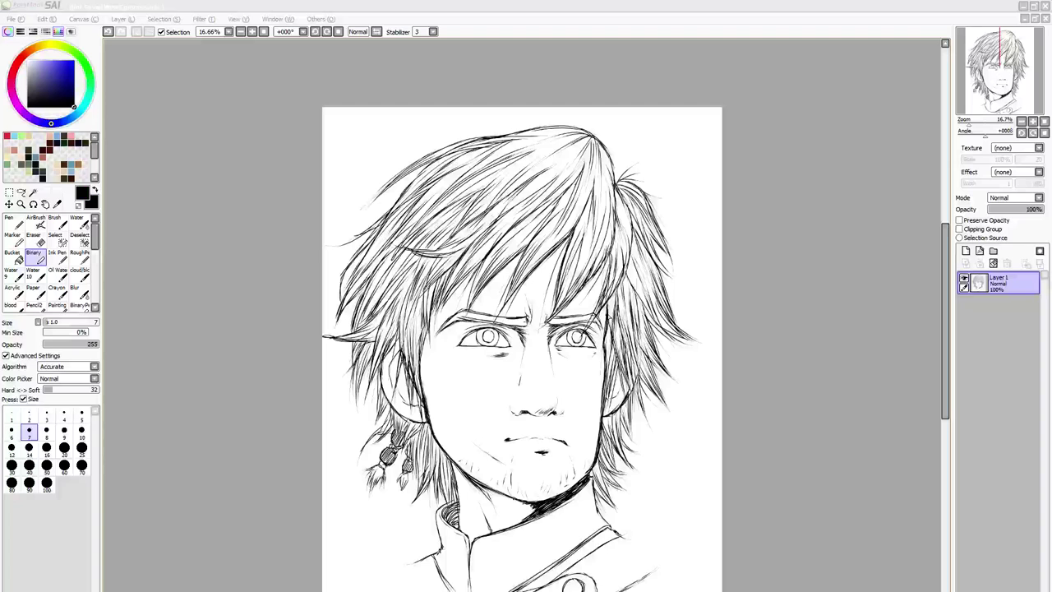
Add fine strands to both sides of the hair and more stubble to the chin, and erase the dark mouth corners
key("alt+Tab")
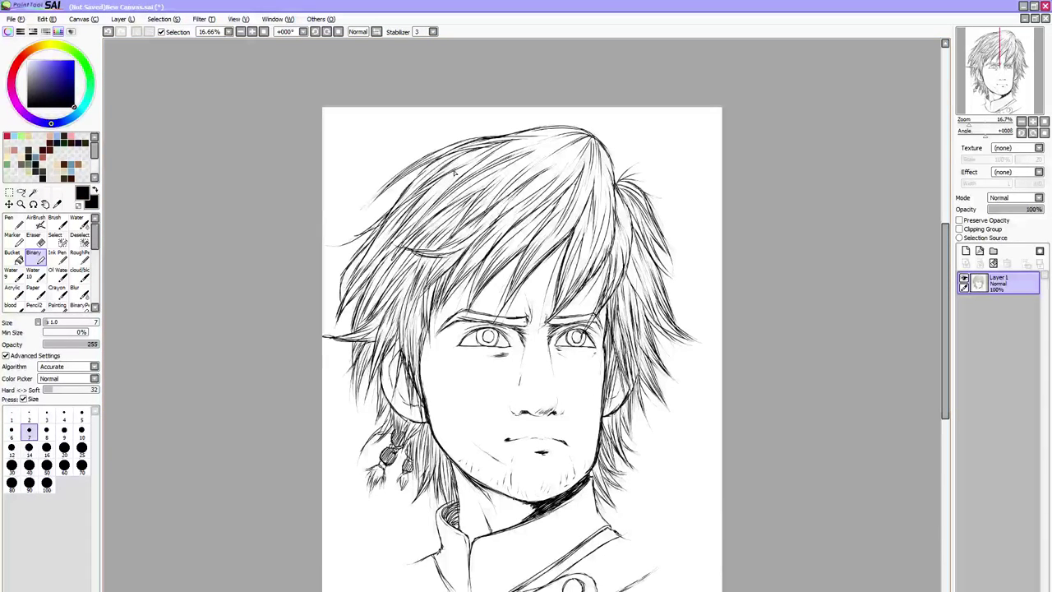
mouse_move(400, 194)
left_mouse_down()
mouse_move(355, 240)
mouse_move(366, 226)
mouse_move(360, 231)
mouse_move(344, 291)
left_mouse_up()
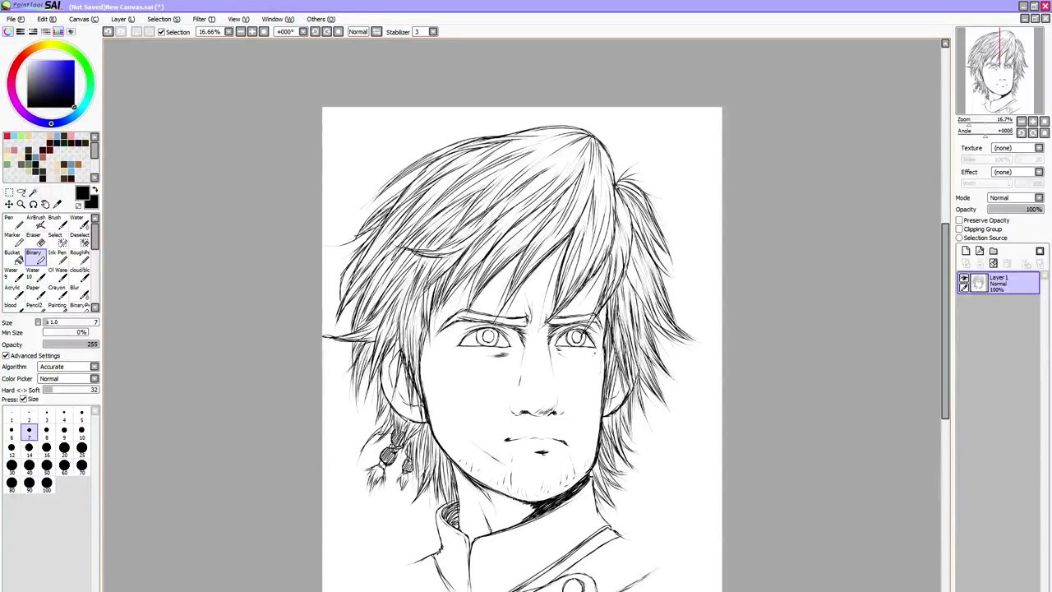
mouse_move(617, 191)
left_mouse_down()
mouse_move(615, 155)
mouse_move(618, 186)
left_mouse_up()
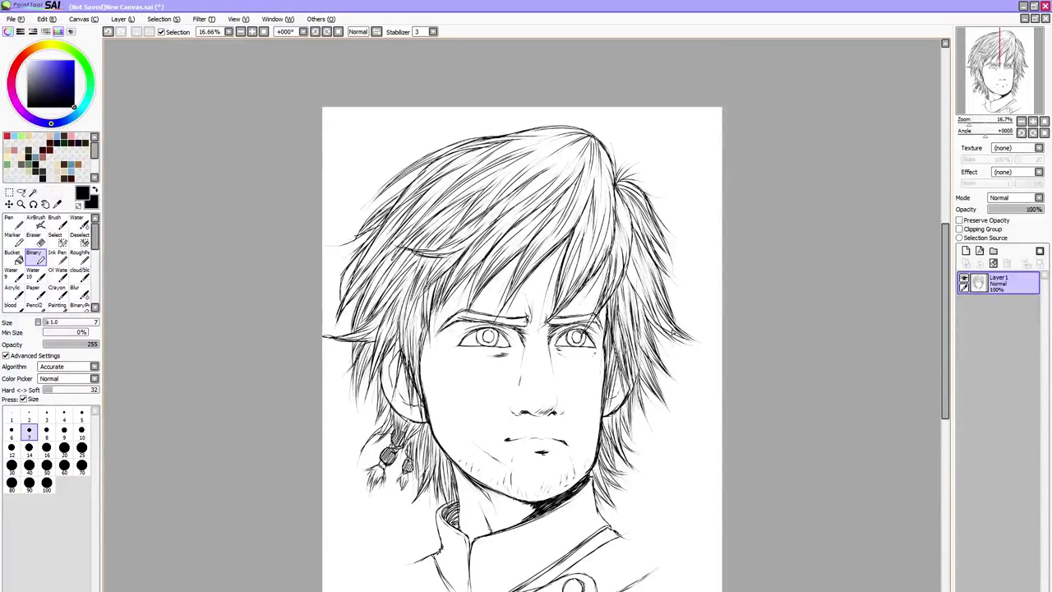
left_click_drag(644, 269, 672, 325)
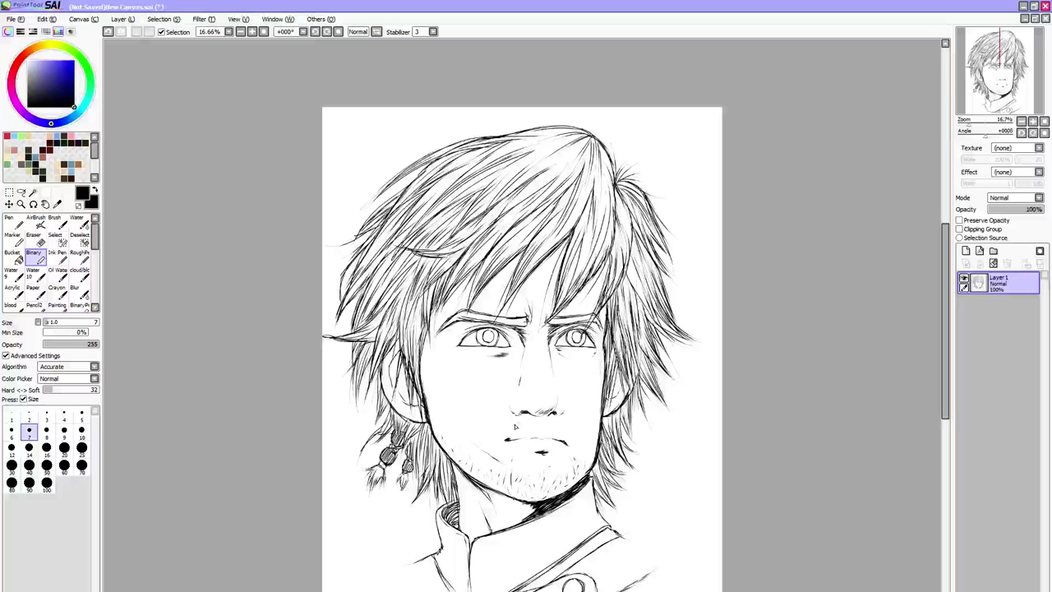
key("e")
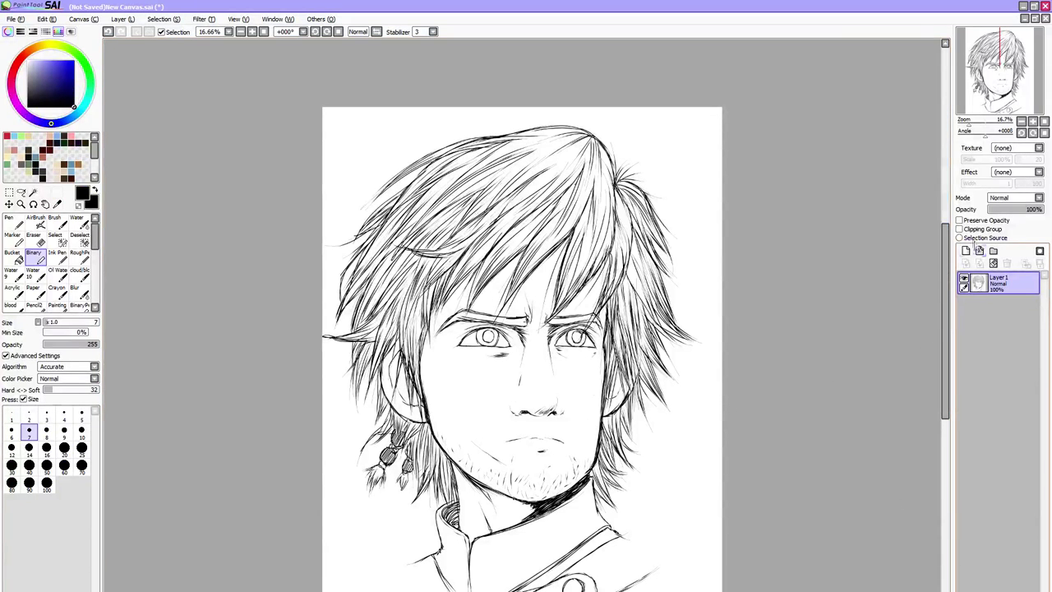
Add a new layer and fill the pupils of both eyes solid black with the Binary pen
left_click(967, 252)
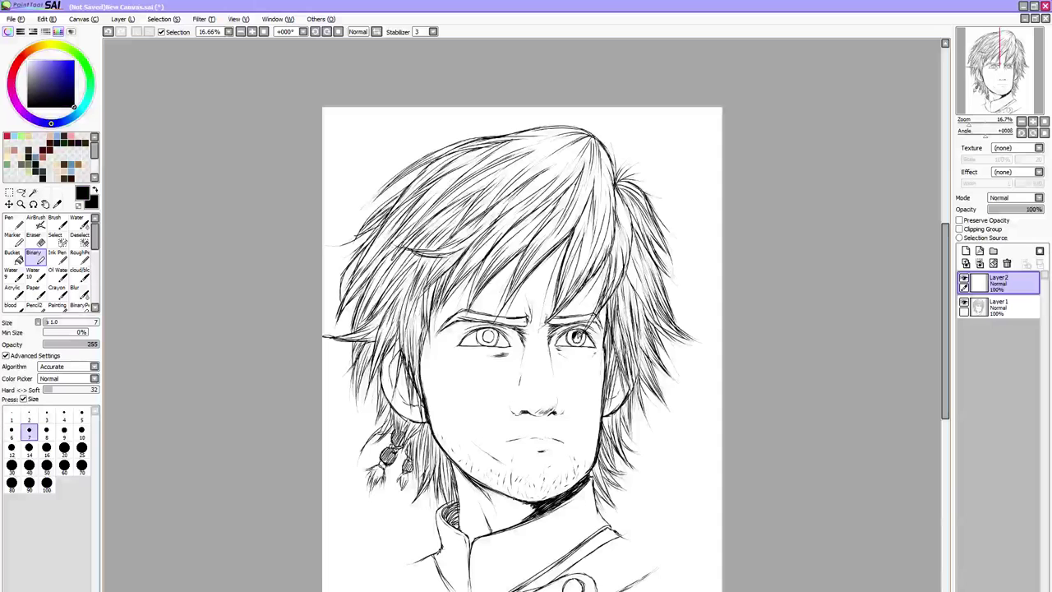
left_click_drag(574, 335, 582, 340)
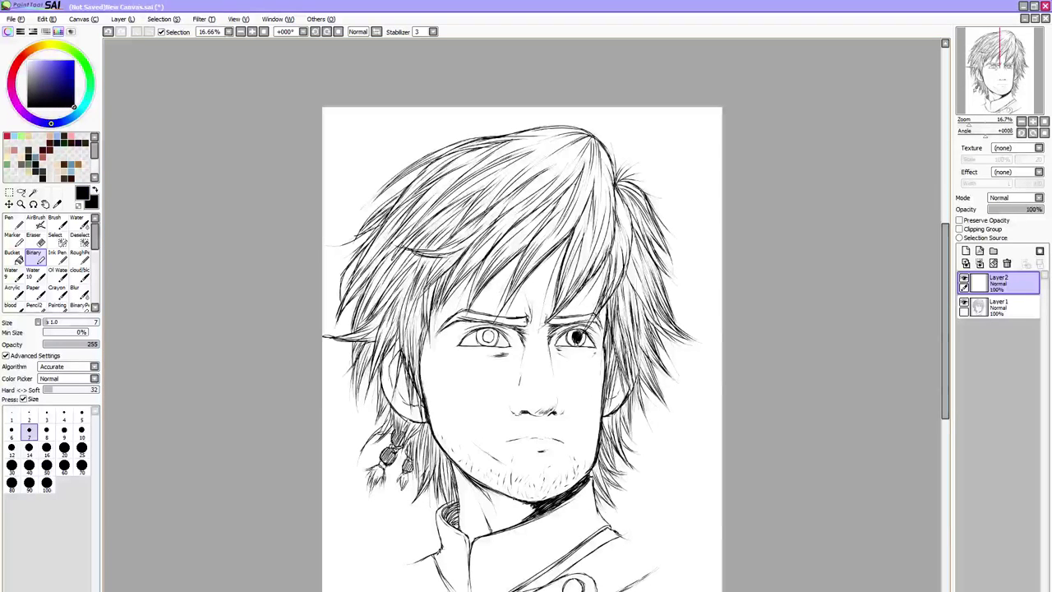
left_click_drag(575, 337, 581, 342)
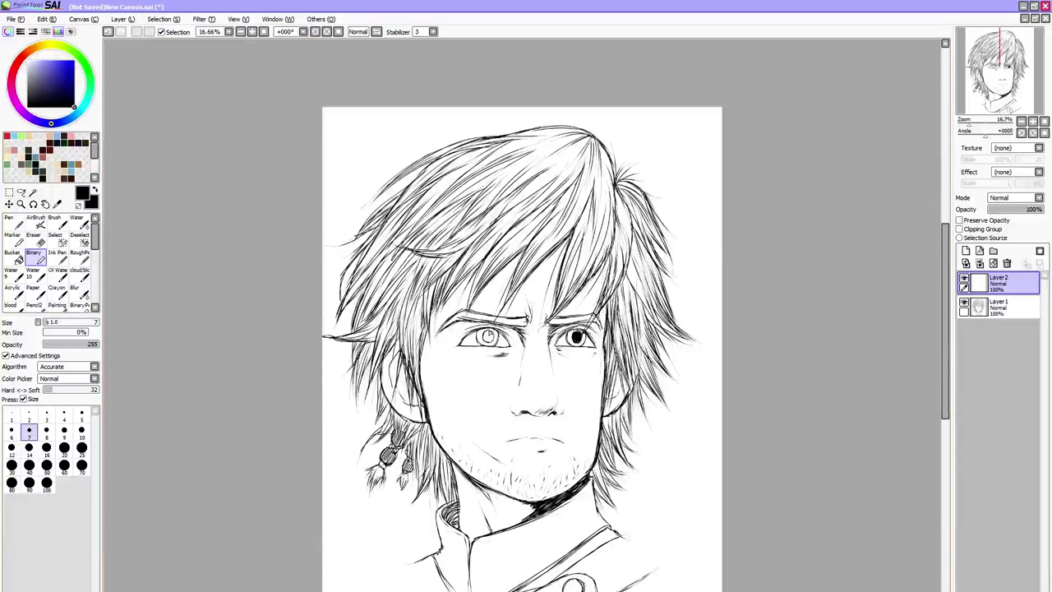
left_click_drag(490, 333, 489, 338)
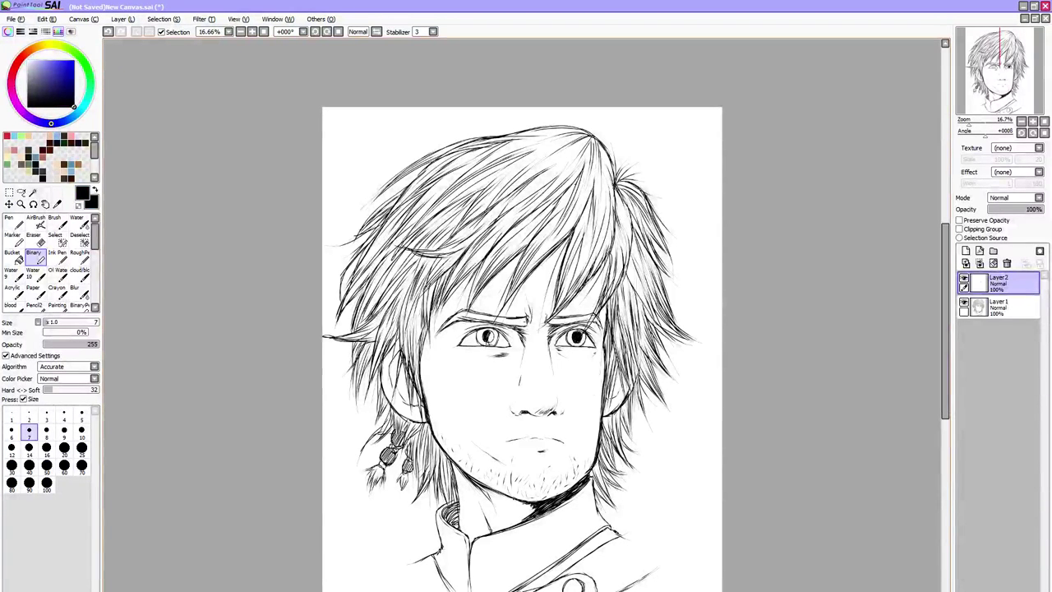
left_click_drag(487, 338, 489, 344)
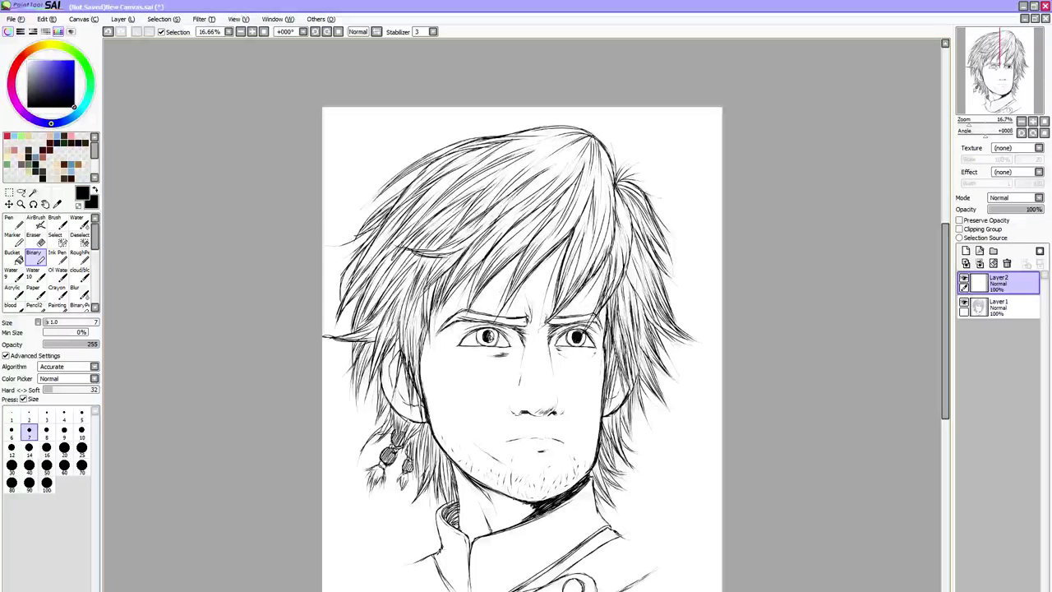
left_click_drag(488, 337, 490, 344)
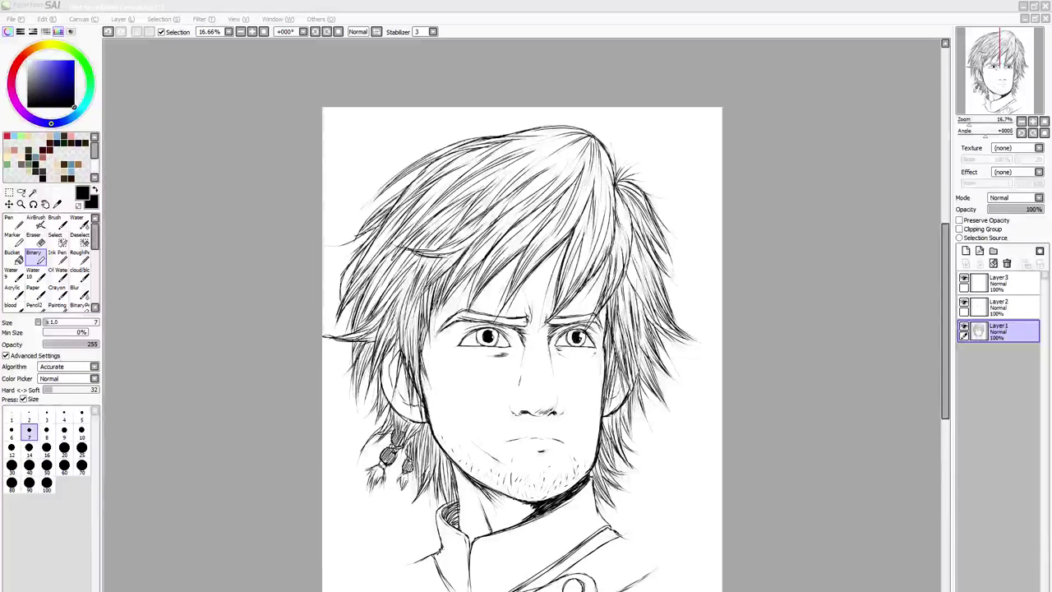
Draw extra strands on Layer1 in the side hair over the right temple
left_click(946, 350)
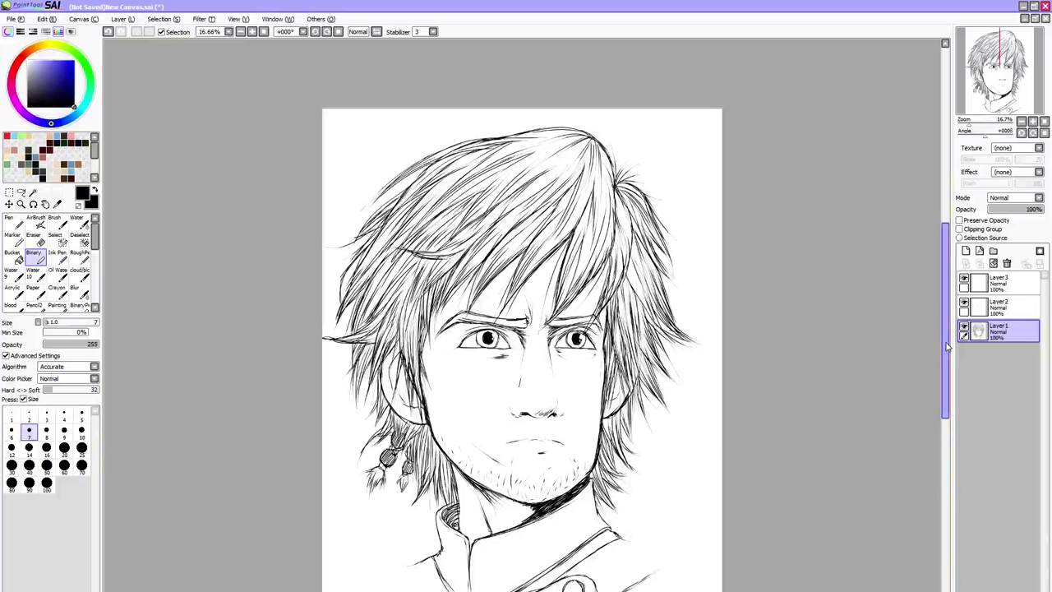
scroll(945, 348, "down", 1)
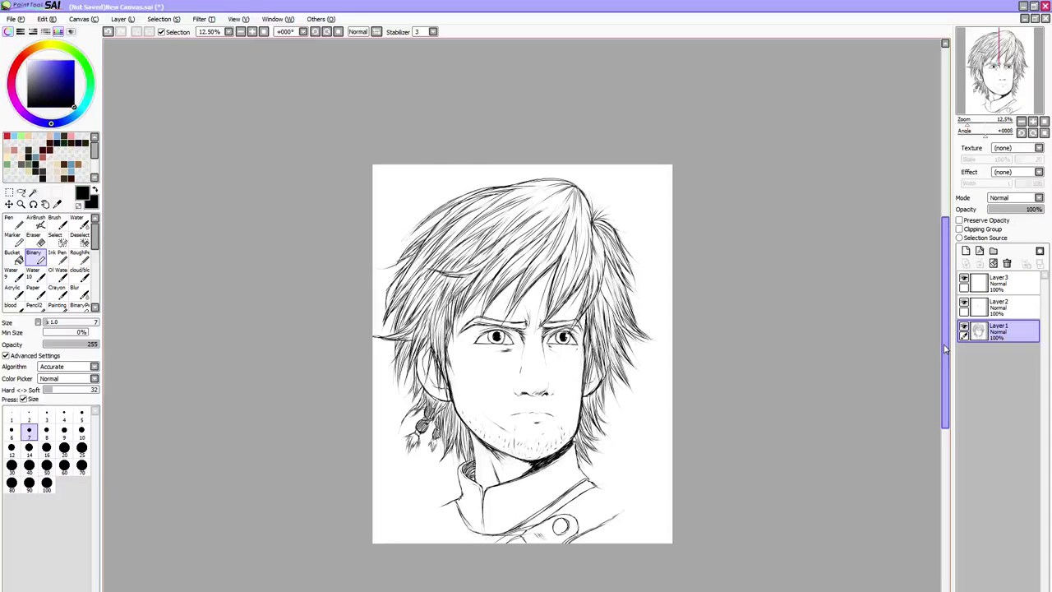
scroll(943, 350, "up", 2)
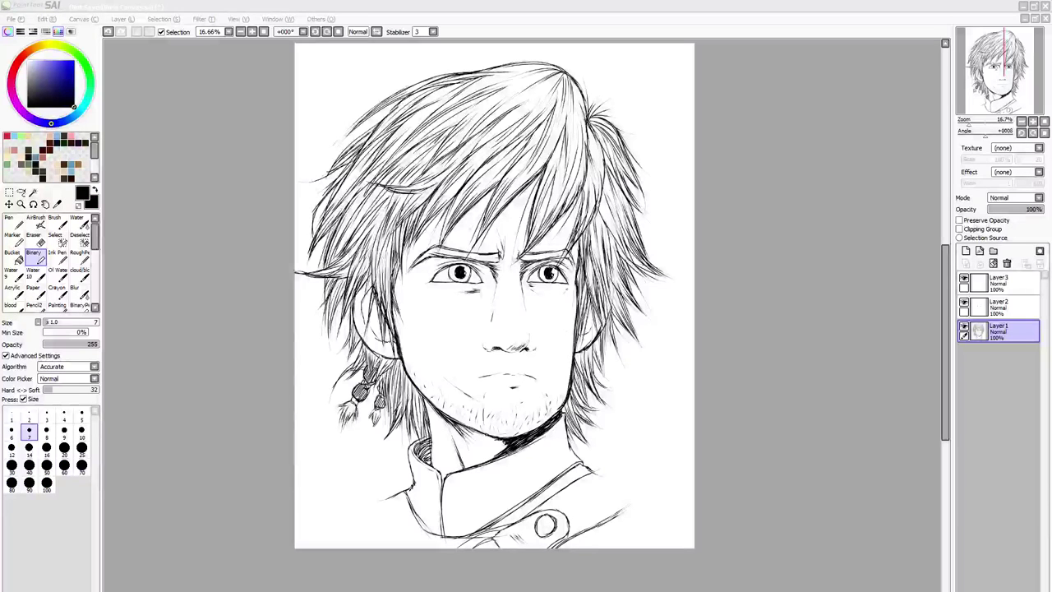
left_click(943, 325)
left_click_drag(945, 327, 945, 320)
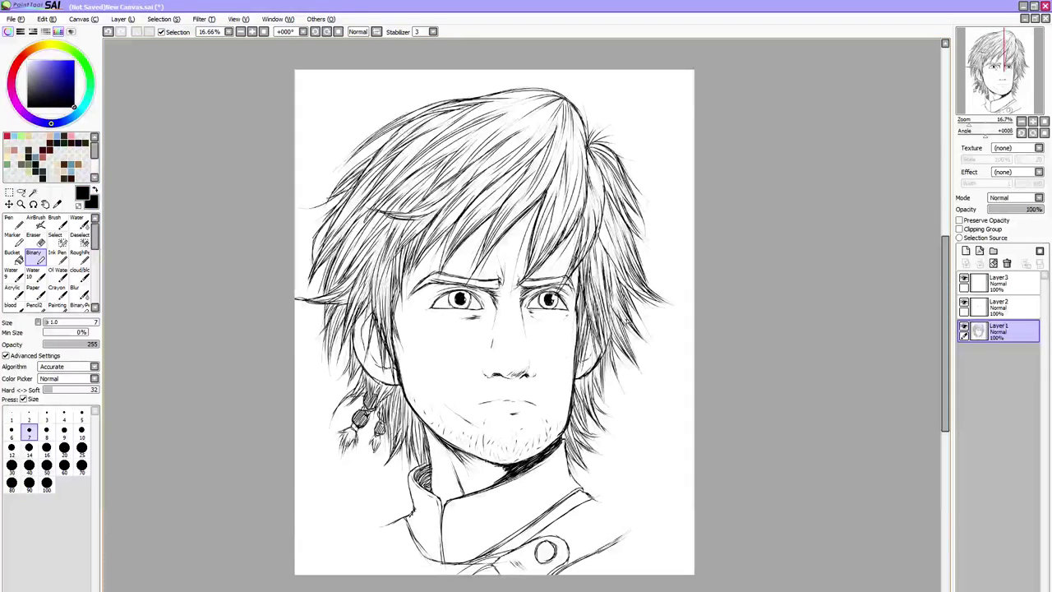
mouse_move(605, 227)
left_mouse_down()
mouse_move(629, 290)
mouse_move(625, 274)
left_mouse_up()
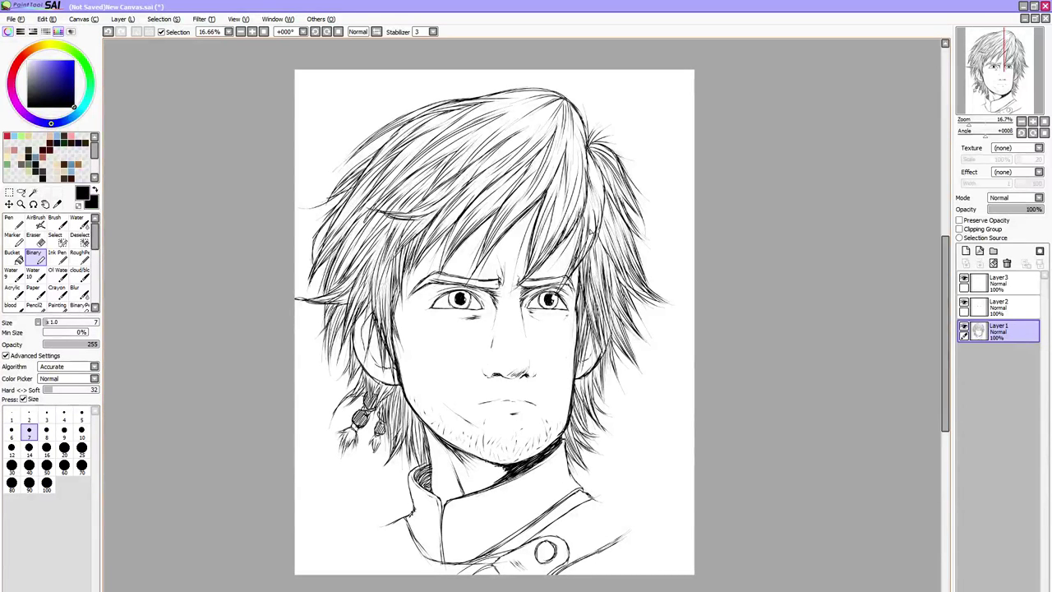
mouse_move(597, 230)
left_mouse_down()
mouse_move(586, 257)
mouse_move(592, 249)
left_mouse_up()
left_click_drag(594, 203, 594, 237)
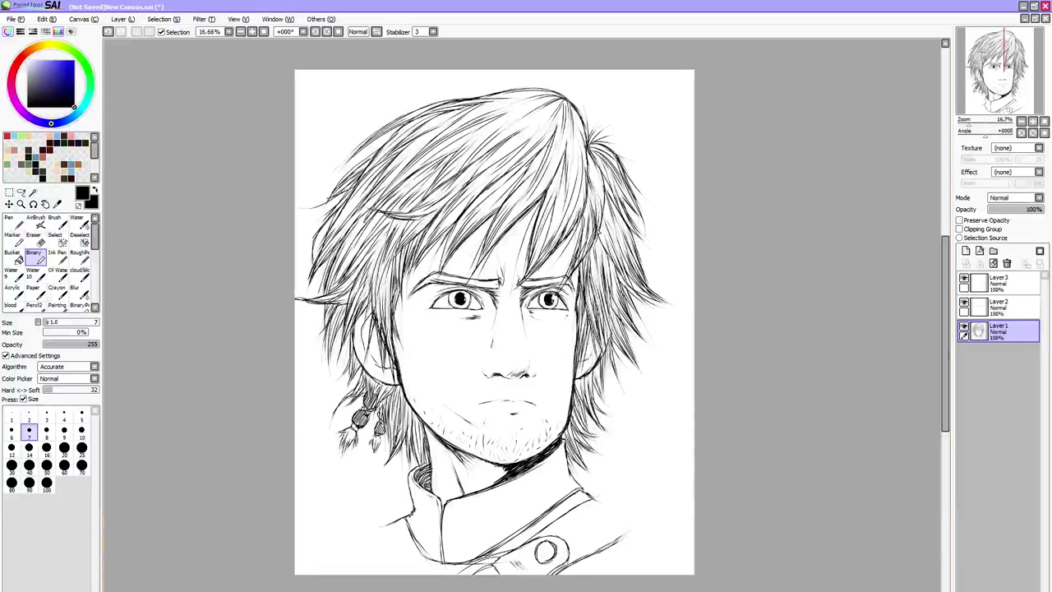
Fill the fringe with more long strands running from the crown down towards the forehead
mouse_move(602, 165)
left_mouse_down()
mouse_move(589, 242)
mouse_move(544, 248)
left_mouse_up()
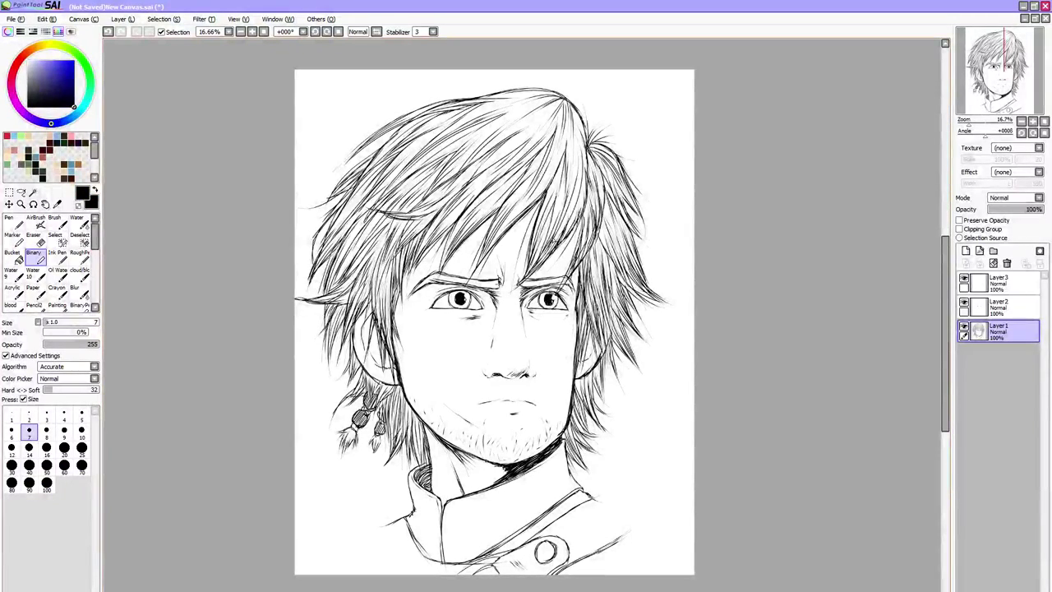
left_click_drag(568, 197, 543, 260)
left_click_drag(582, 180, 550, 247)
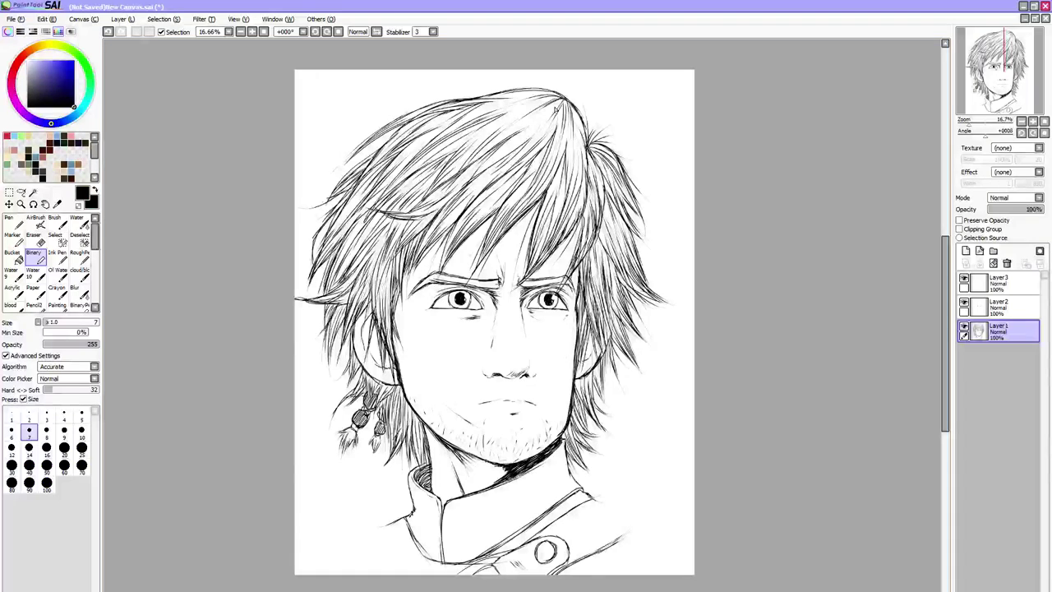
mouse_move(516, 184)
left_mouse_down()
mouse_move(467, 230)
mouse_move(532, 159)
left_mouse_up()
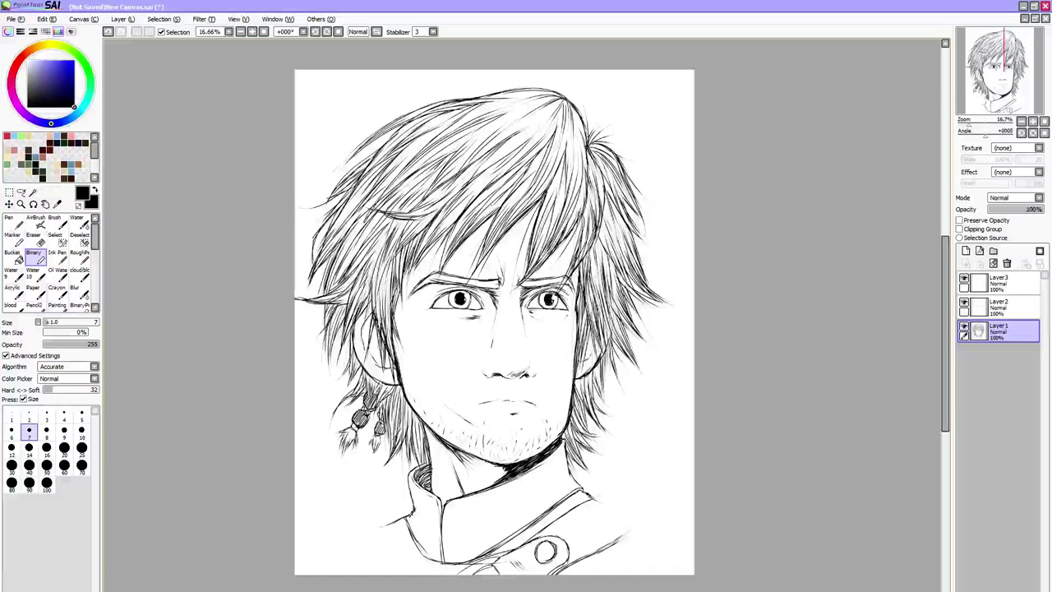
left_click_drag(436, 243, 514, 152)
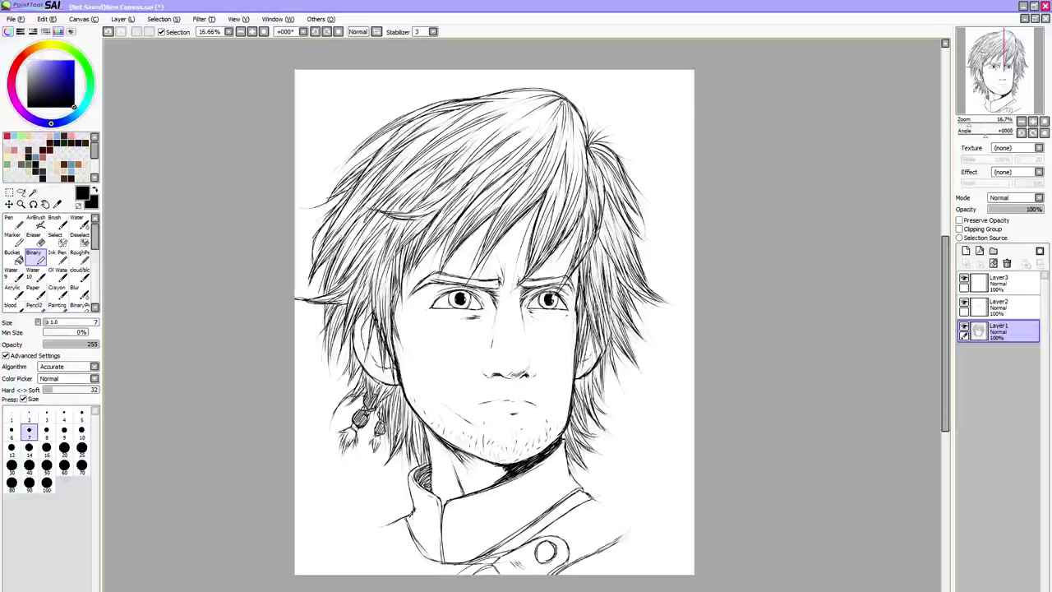
left_click_drag(566, 98, 511, 143)
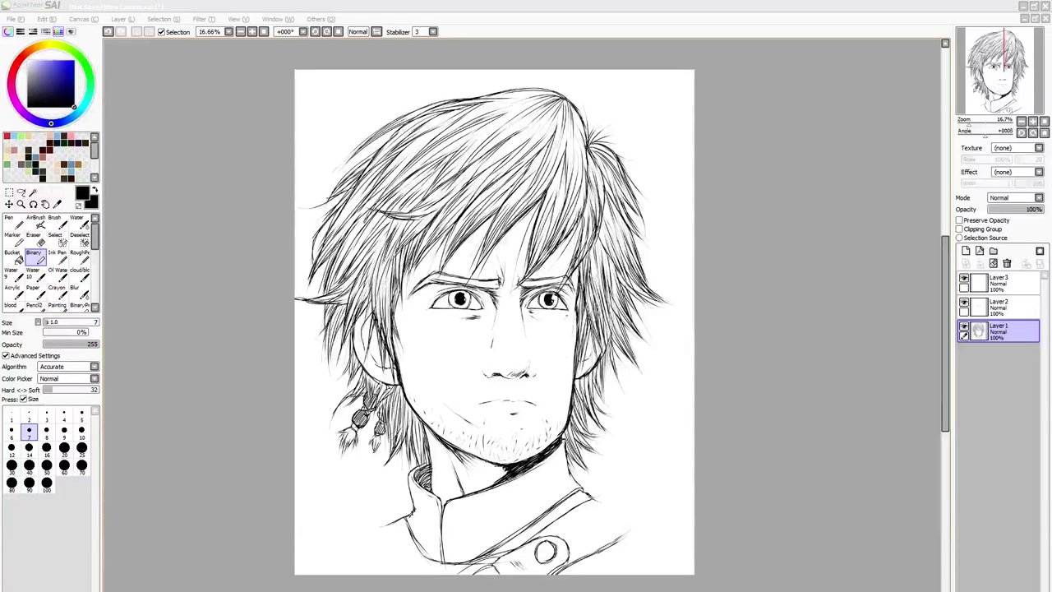
Extend the hair tuft at the left outer edge and add short strokes to the hair beside the right eye
key("alt+Tab")
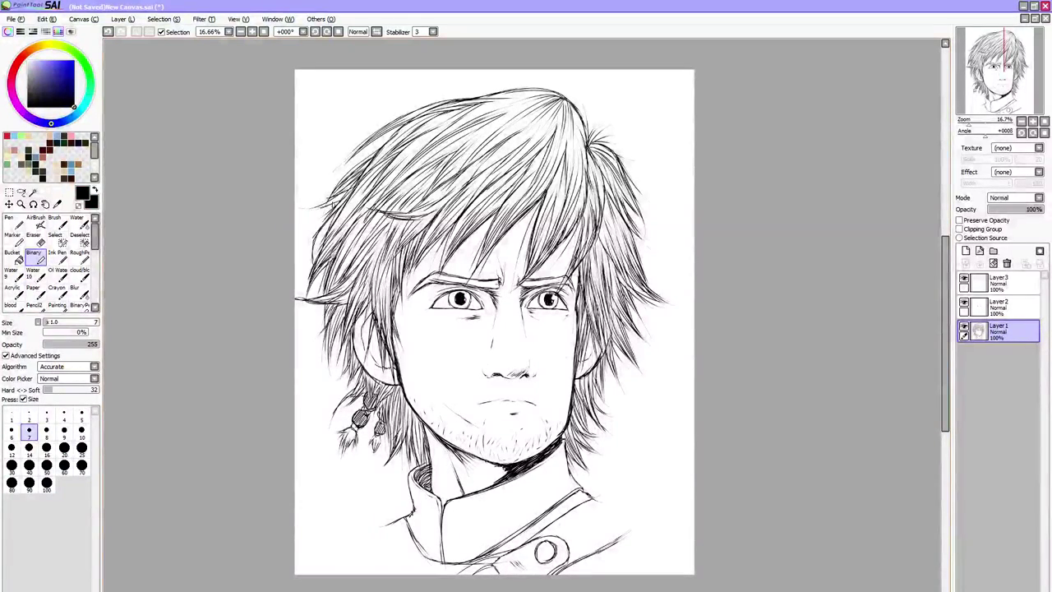
left_click_drag(317, 208, 341, 196)
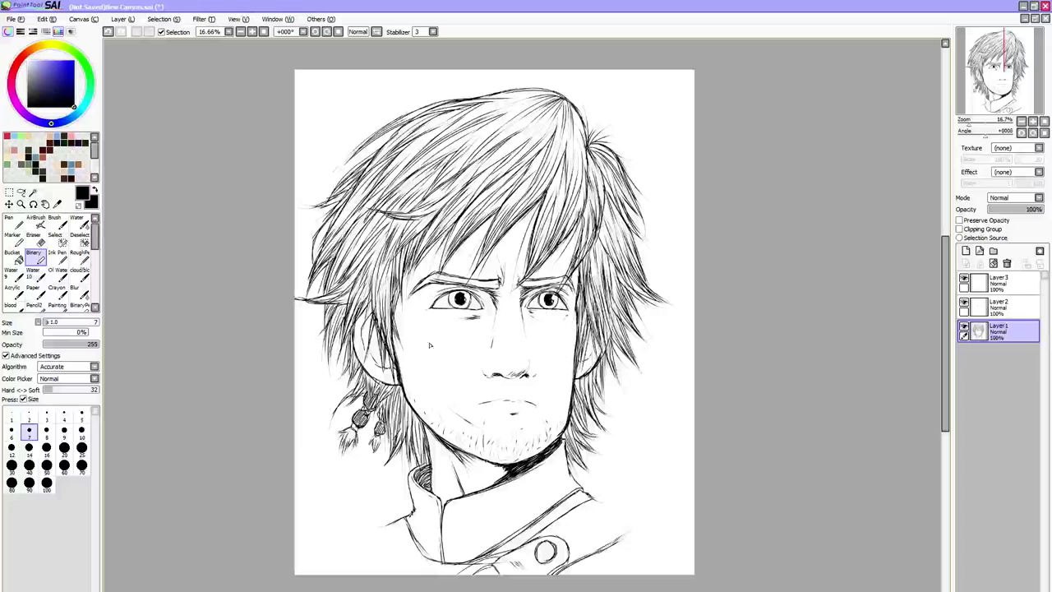
key("alt+Tab")
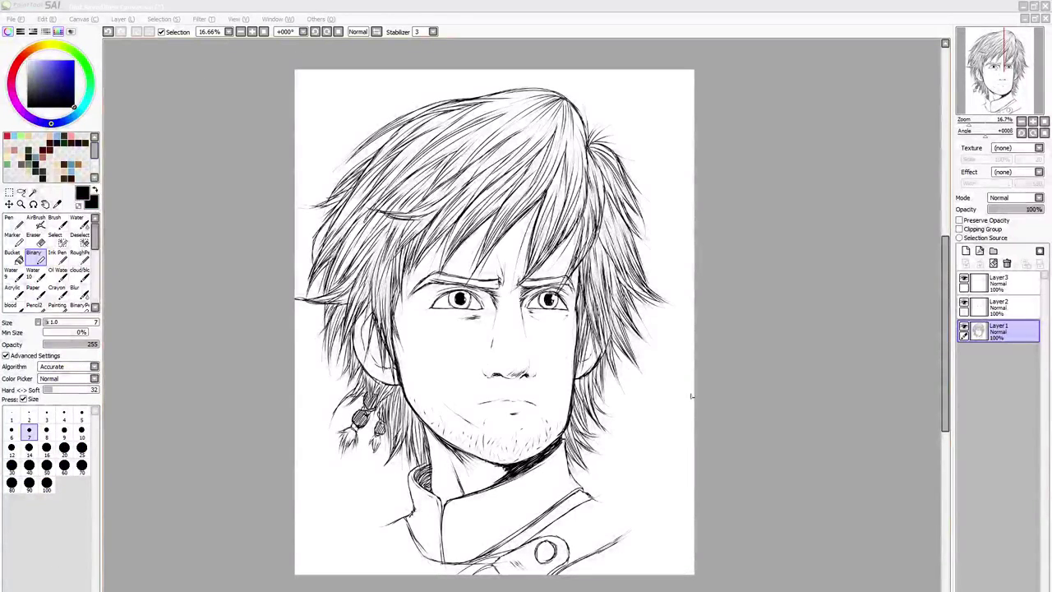
left_click(855, 390)
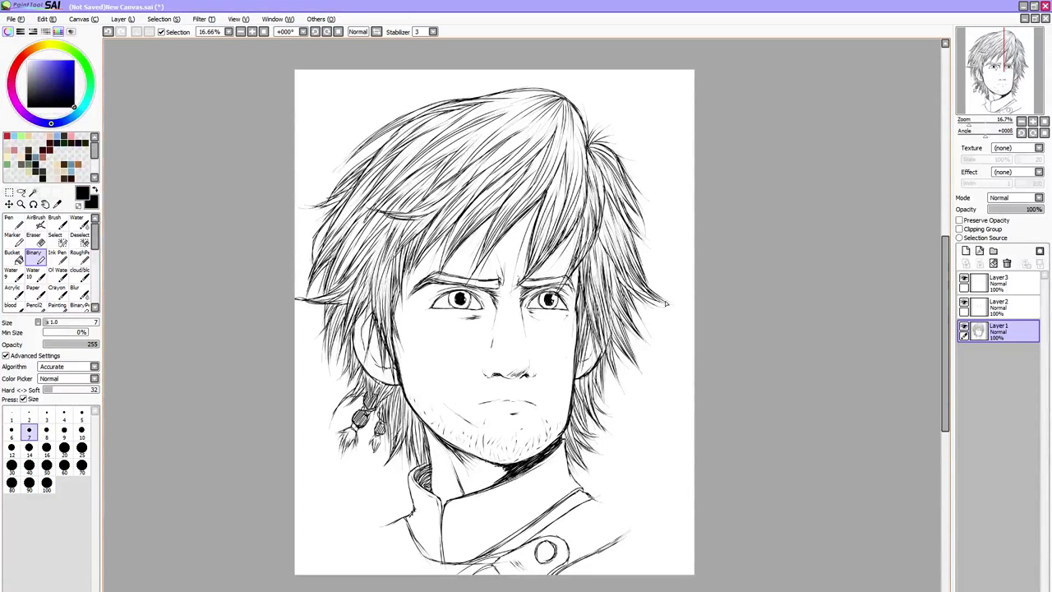
left_click_drag(585, 292, 573, 296)
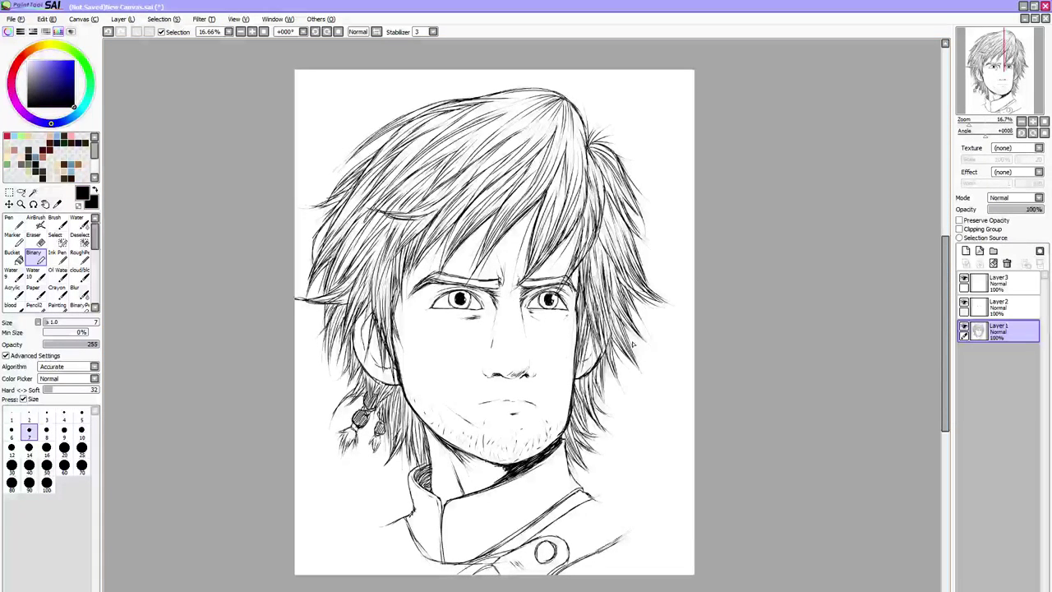
key("e")
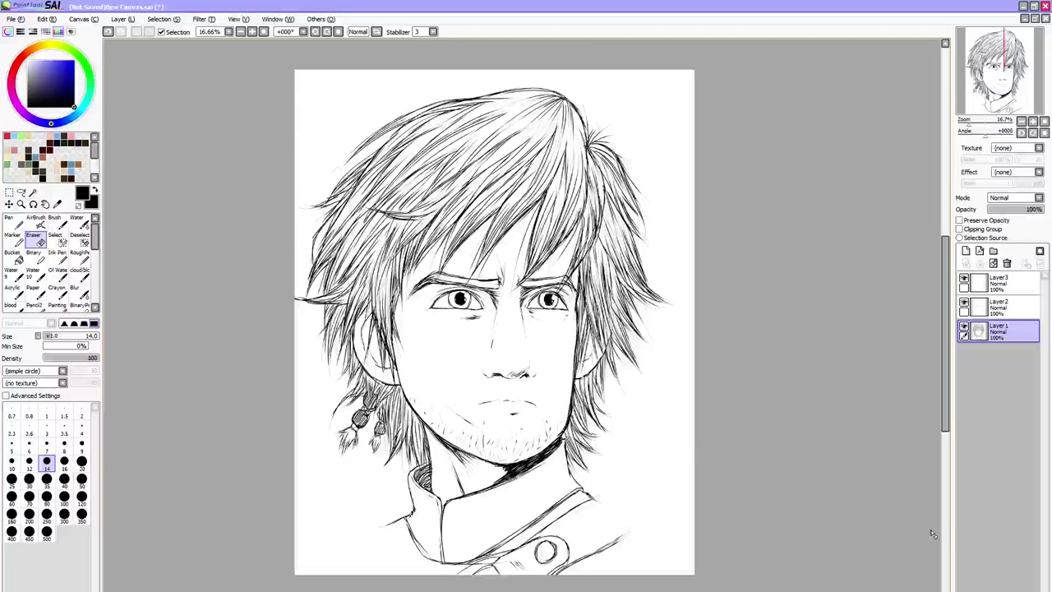
key("n")
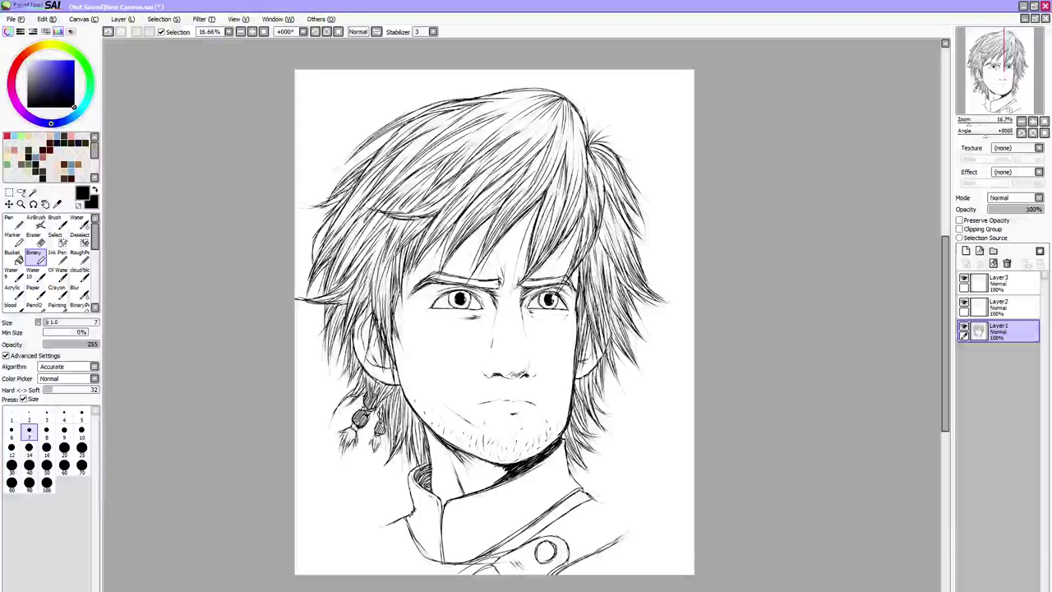
Add a new layer above Layer1 and sample the iris green from the reference picture with the Color Picker
left_click(968, 250)
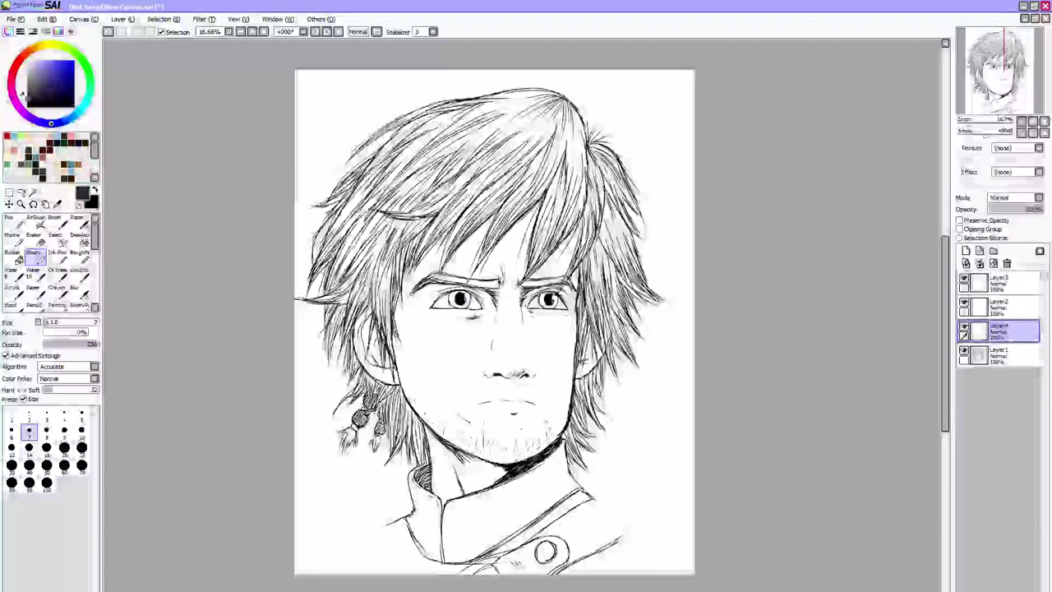
key("x")
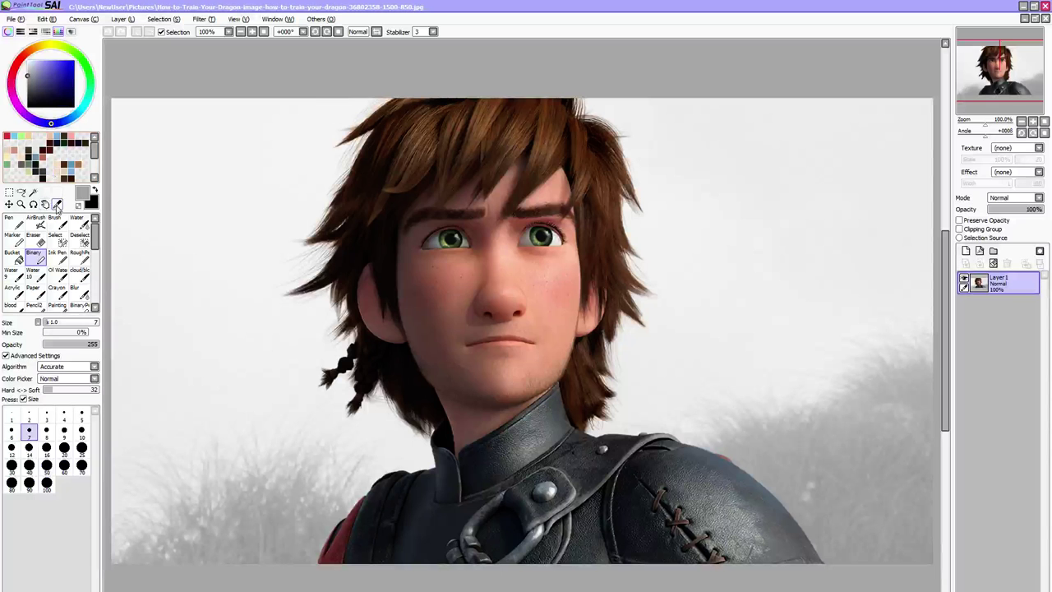
left_click(56, 206)
scroll(428, 206, "up", 3)
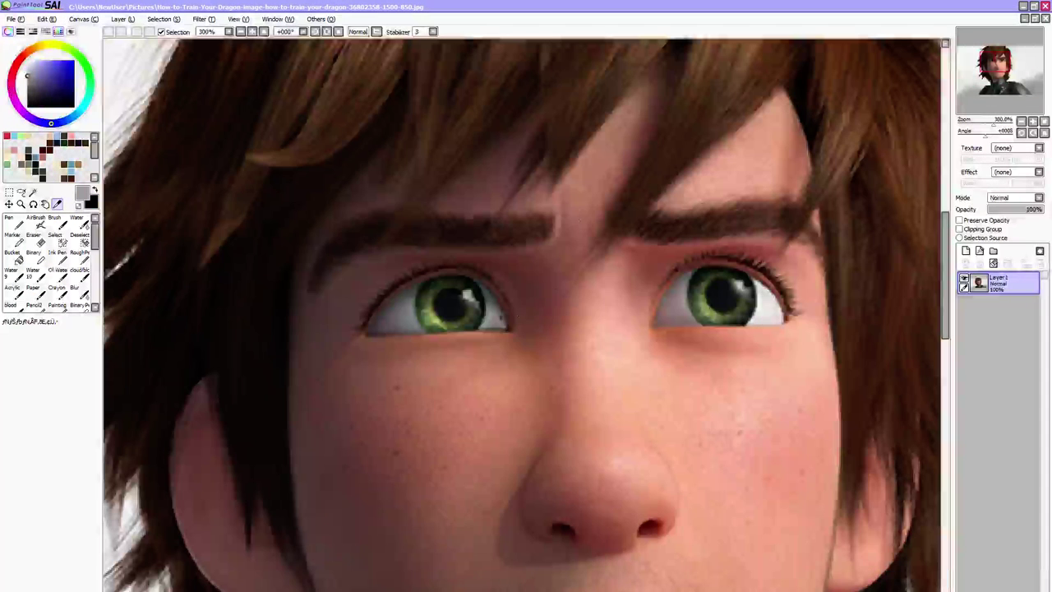
key("ctrl+plus")
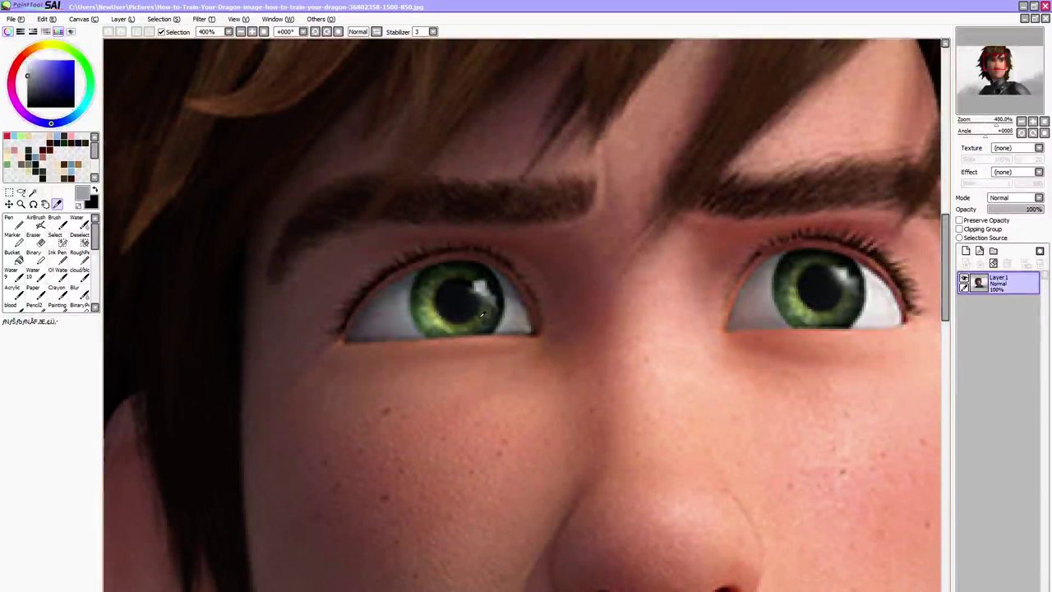
left_click(483, 316)
left_click(434, 318)
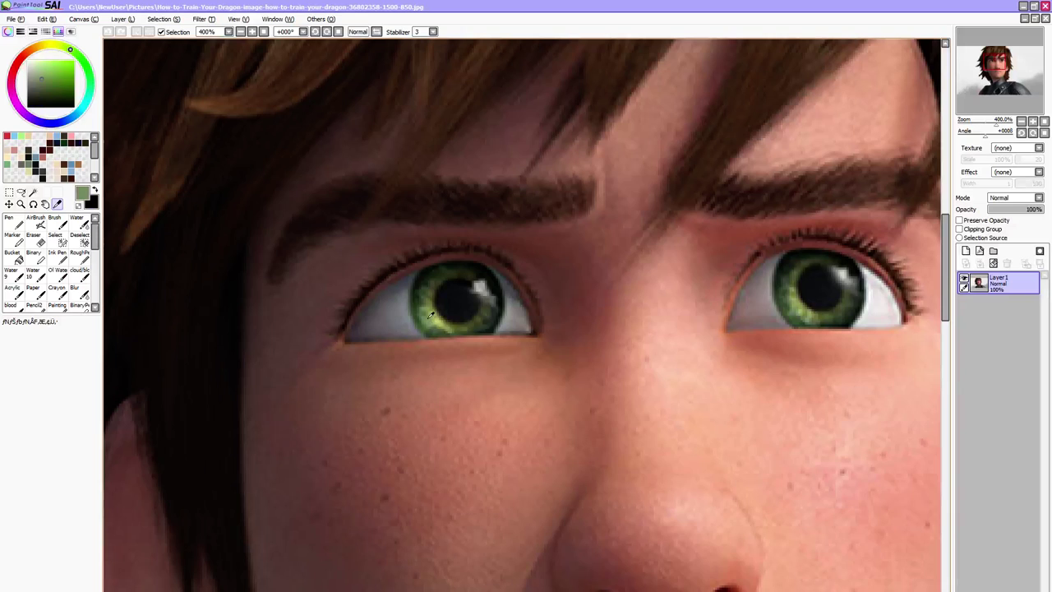
key("ctrl+minus")
key("ctrl+minus")
key("ctrl+minus")
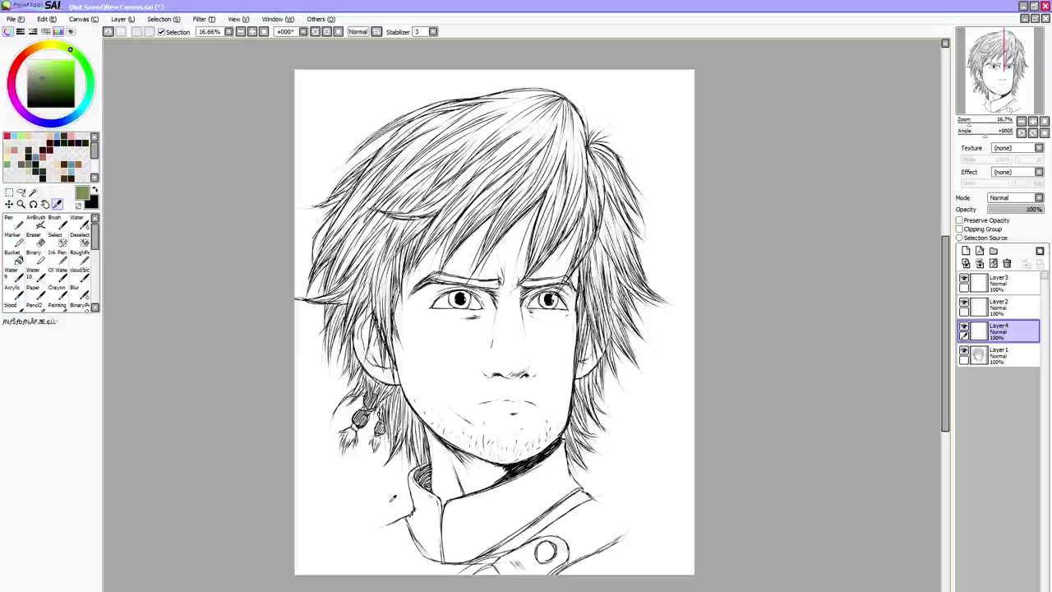
Paint both irises green with the Binary pen on Layer4 and move that layer below Layer1
left_click_drag(945, 307, 945, 297)
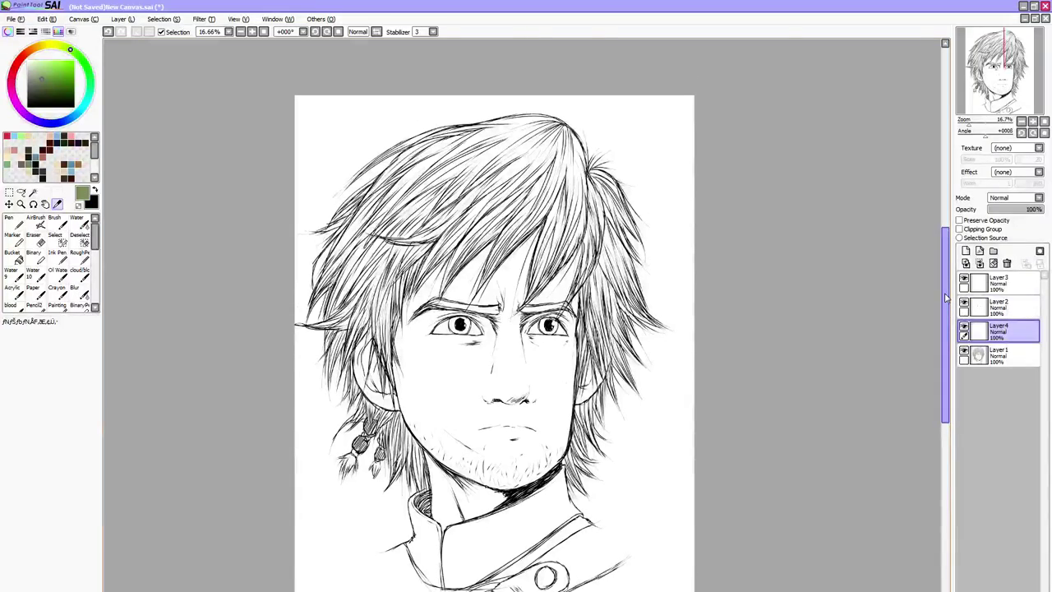
key("Page_Up")
scroll(945, 300, "up", 1)
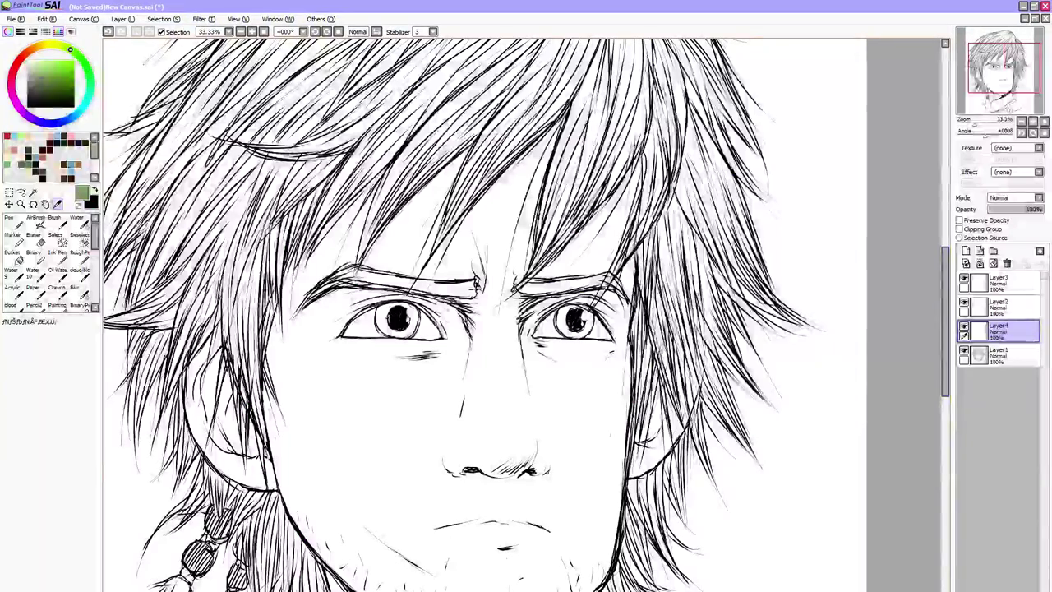
left_click(34, 255)
left_click(82, 432)
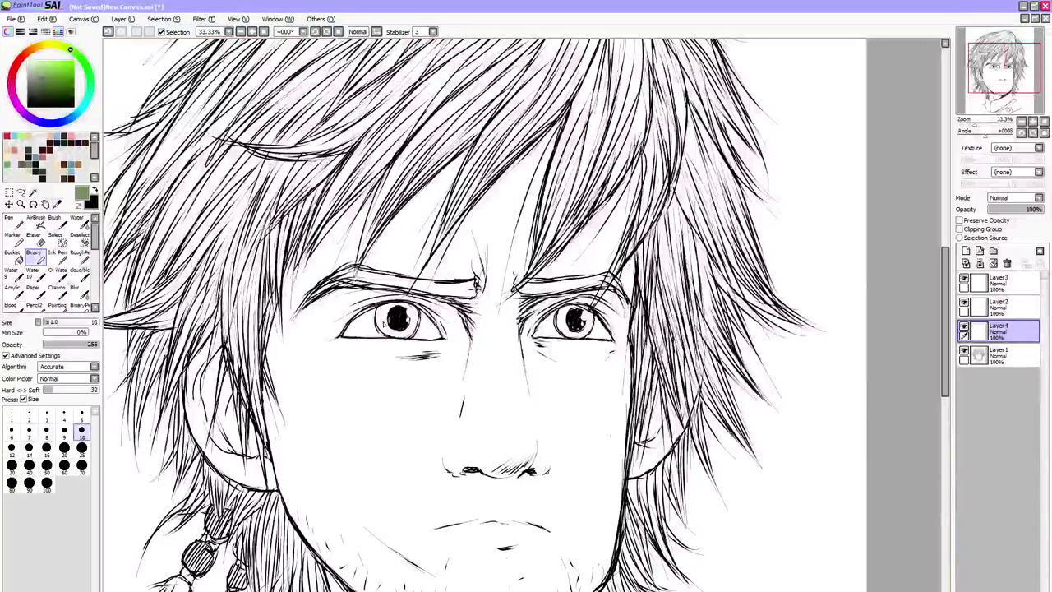
left_click(29, 466)
key("bracketleft")
key("bracketleft")
key("bracketleft")
key("bracketleft")
key("bracketleft")
mouse_move(383, 316)
left_mouse_down()
mouse_move(386, 308)
mouse_move(380, 324)
mouse_move(391, 331)
left_mouse_up()
left_click_drag(1020, 329, 998, 375)
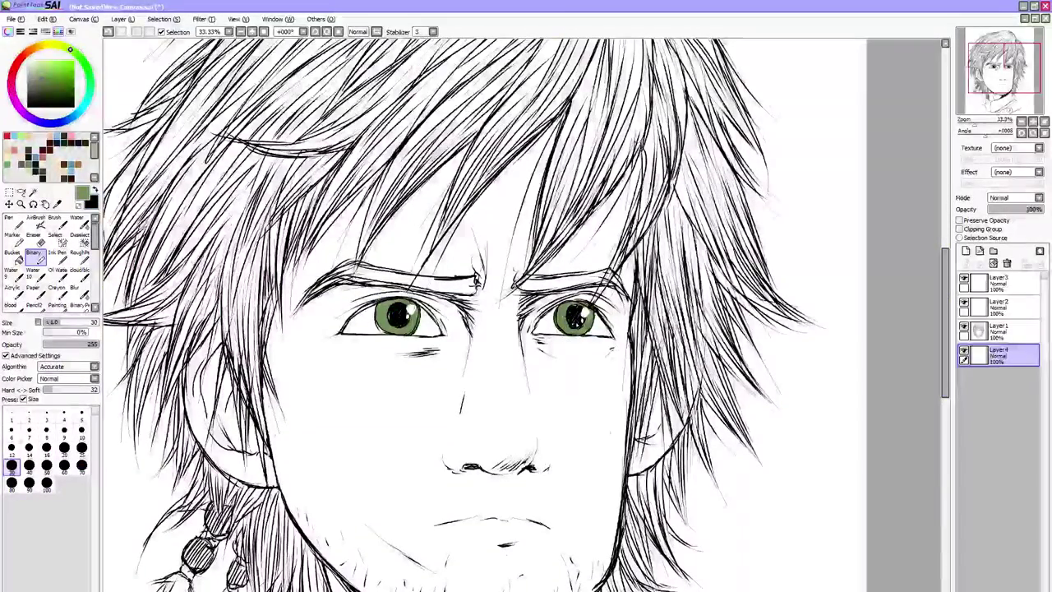
Add a new layer above Layer4 as a clipping group and shade the irises in dark green
left_click(966, 250)
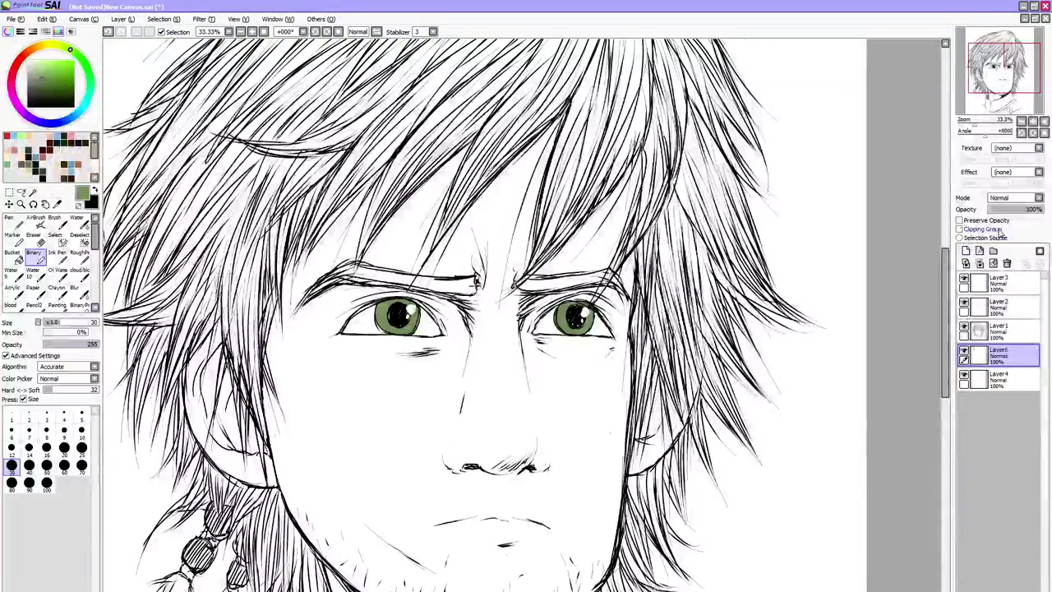
left_click(994, 229)
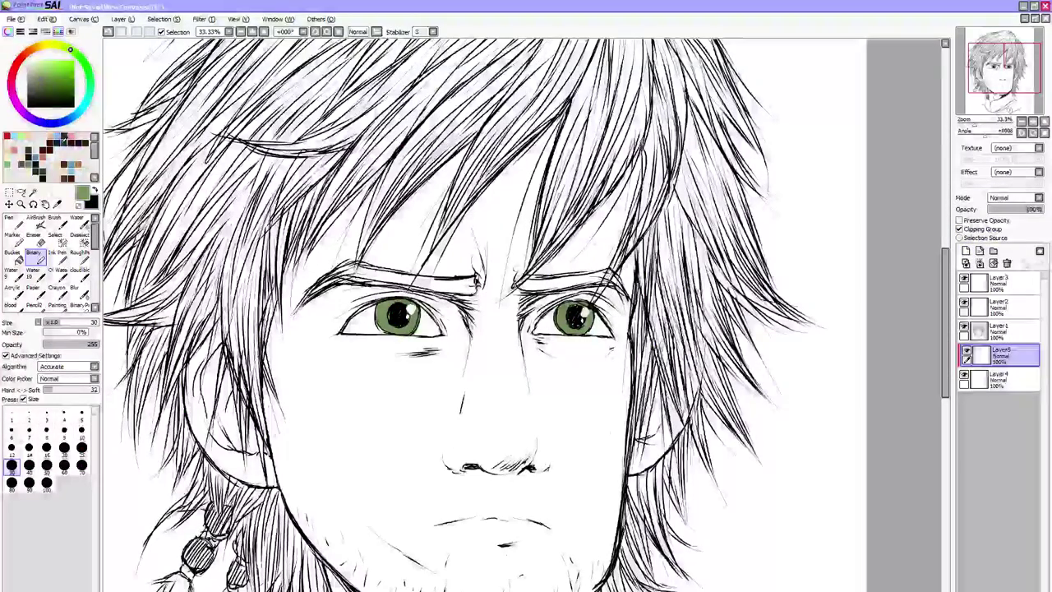
left_click(69, 140)
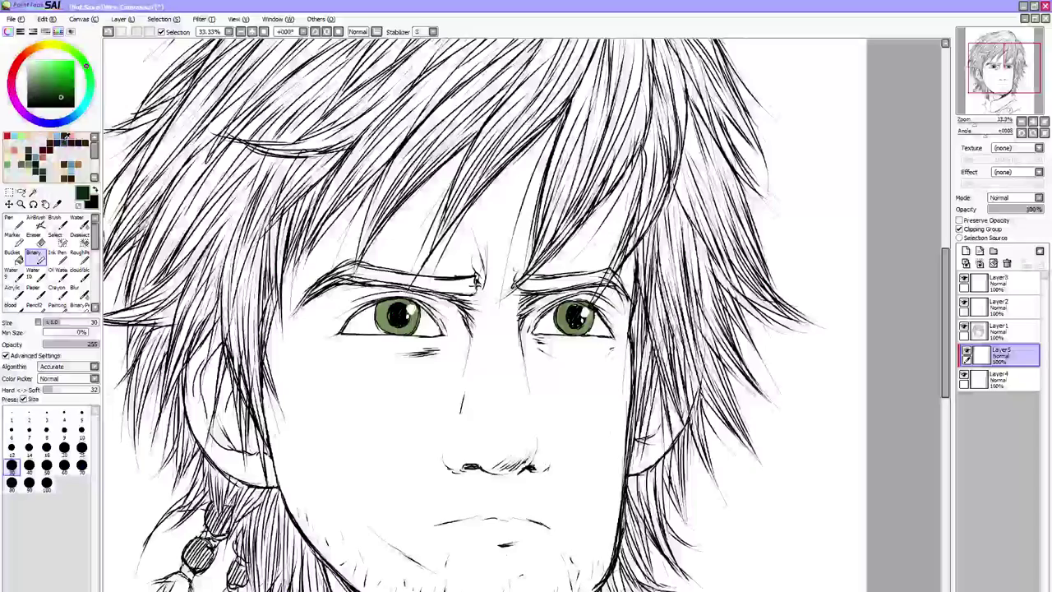
left_click(67, 119)
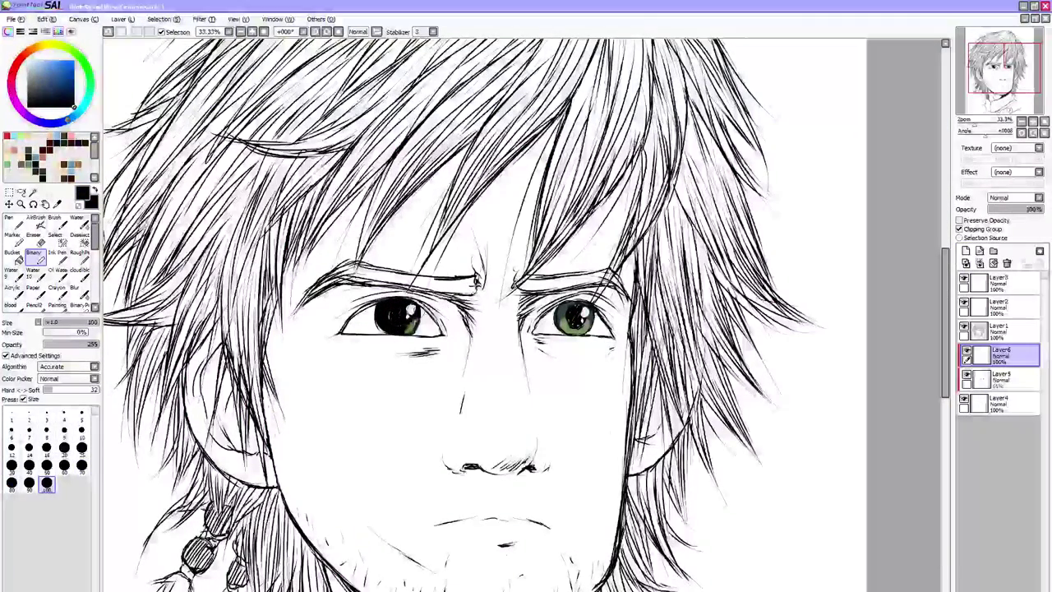
Set the opacity of the near-black iris shading on Layer6 to 28% and make the pupil layer visible again
left_click(1003, 211)
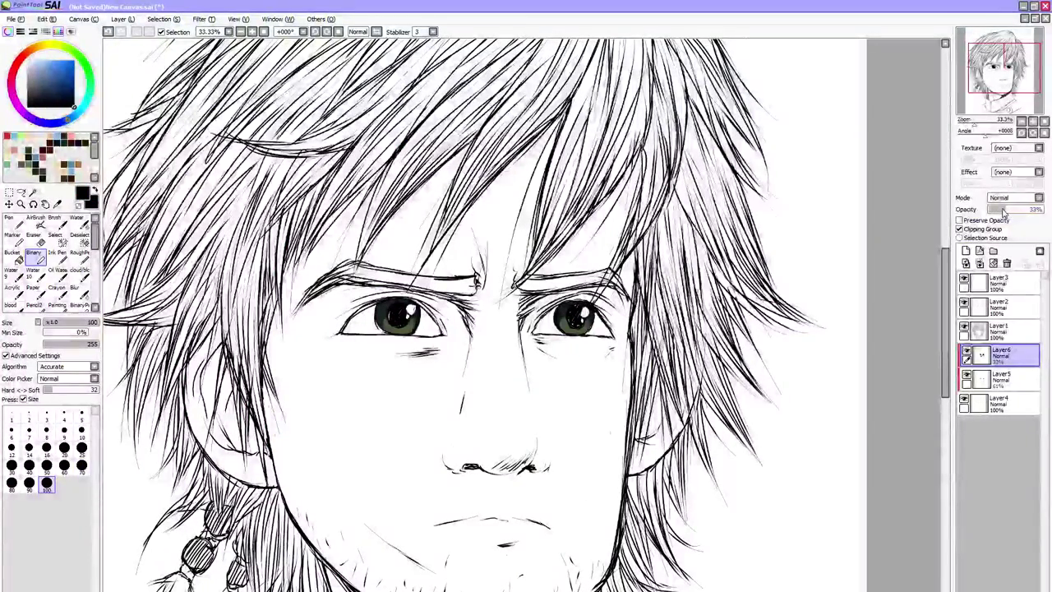
left_click_drag(997, 211, 1002, 213)
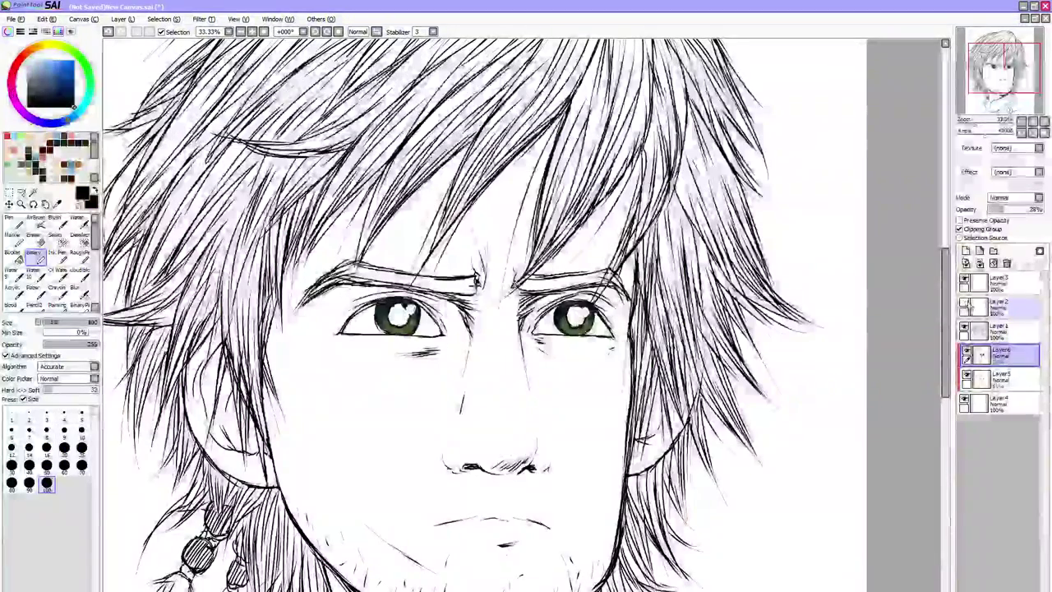
left_click(968, 307)
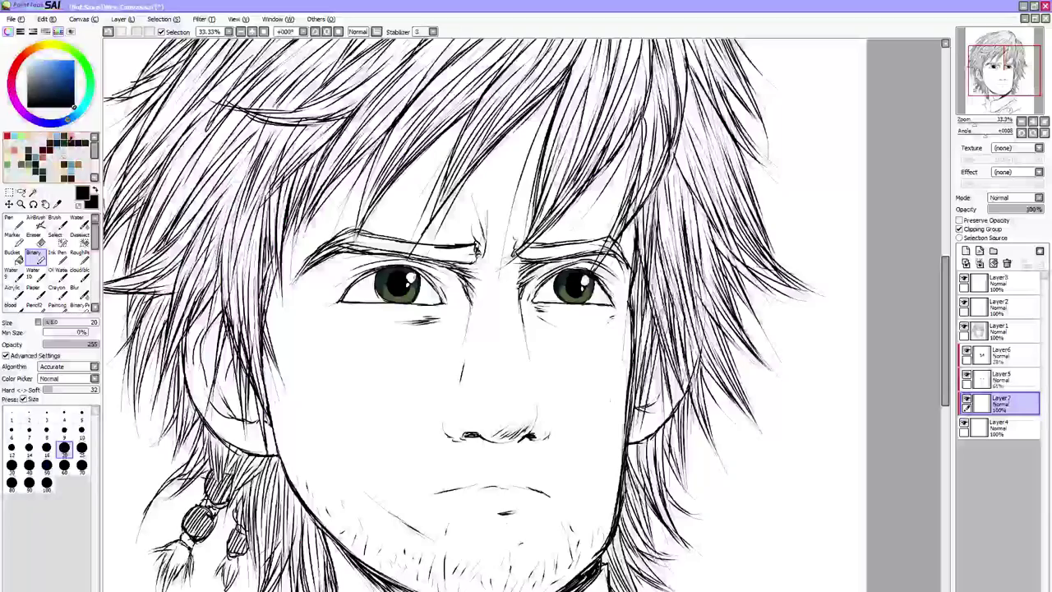
Shade both irises dark green on Layer7 with the Pen at size 80 and set the layer's opacity to 33%
left_click(71, 134)
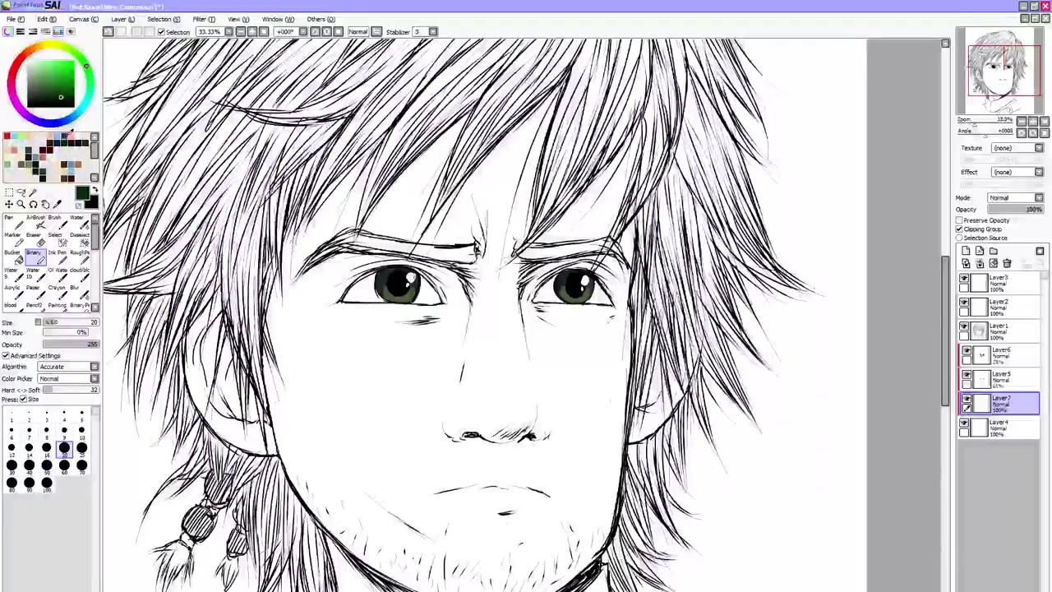
left_click(14, 221)
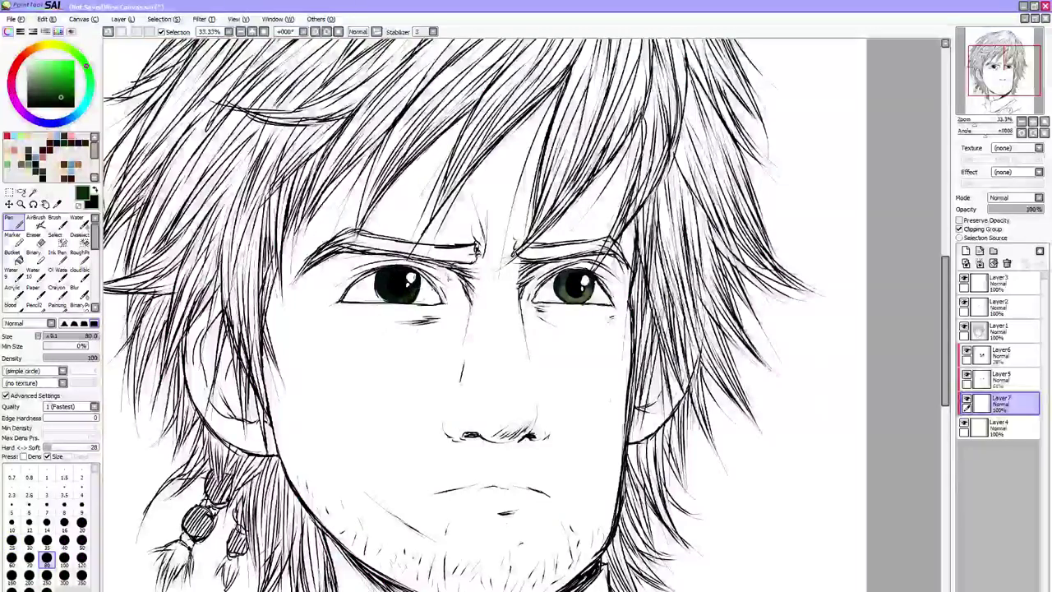
left_click(47, 557)
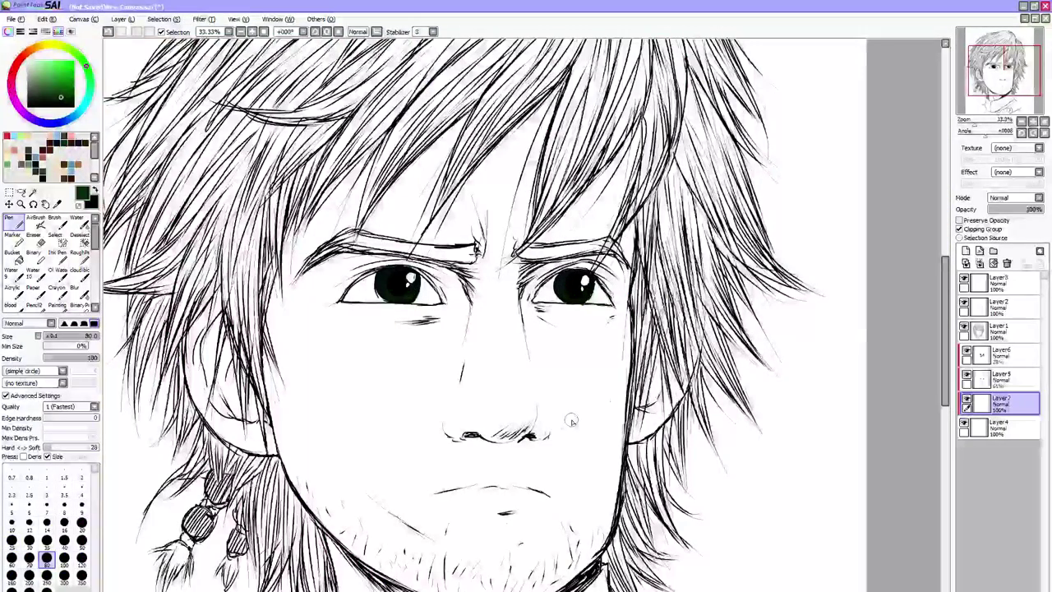
left_click_drag(1002, 210, 1005, 210)
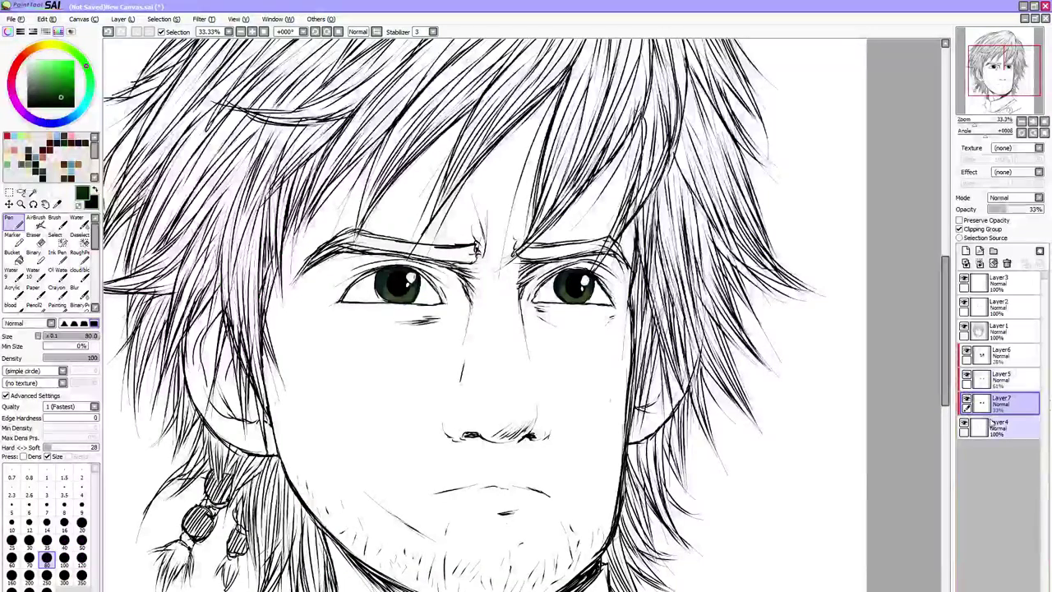
Sample a light green from the reference's eye and add fine iris highlights with the Binary pen on a clipped layer above Layer4
left_click(994, 425)
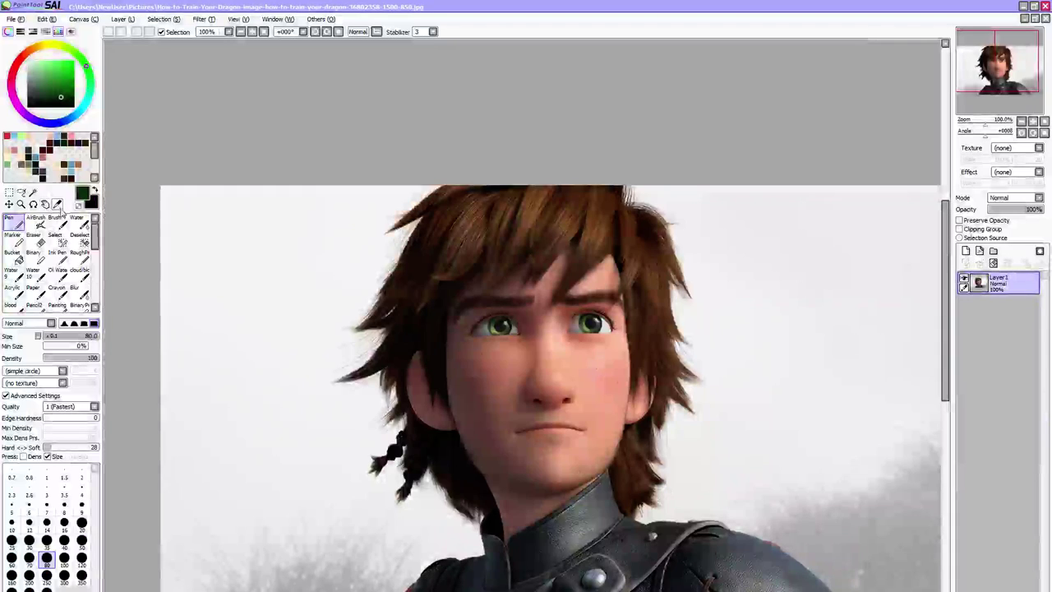
left_click(58, 205)
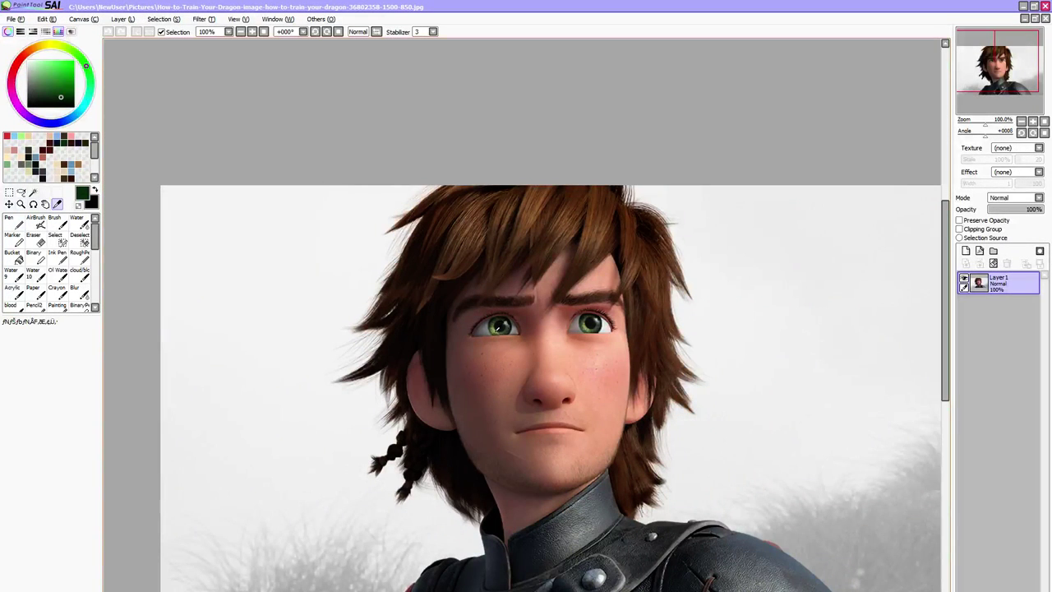
left_click(498, 327)
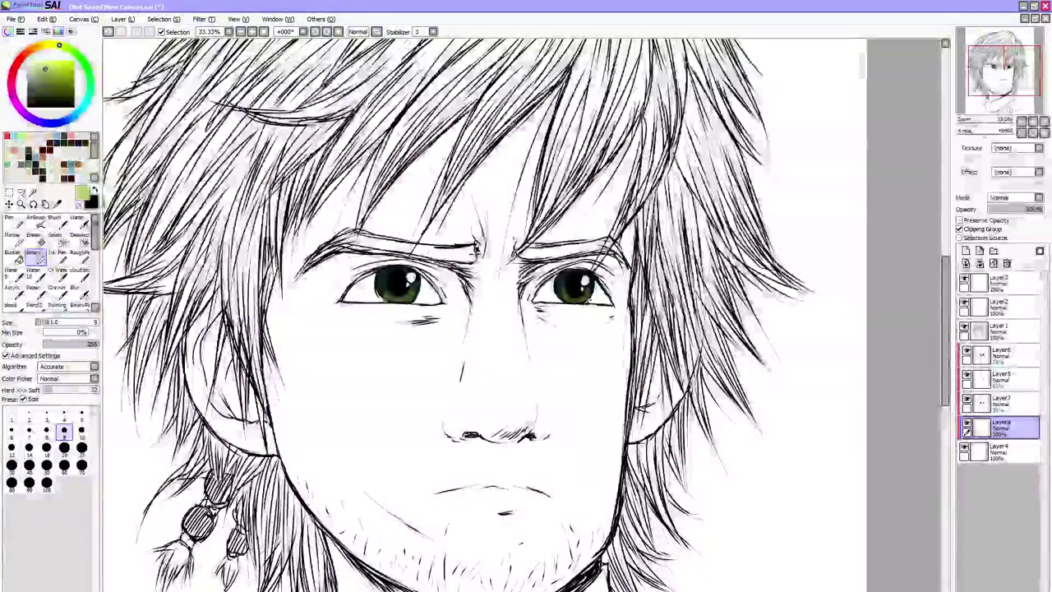
key("bracketleft")
key("bracketleft")
key("bracketleft")
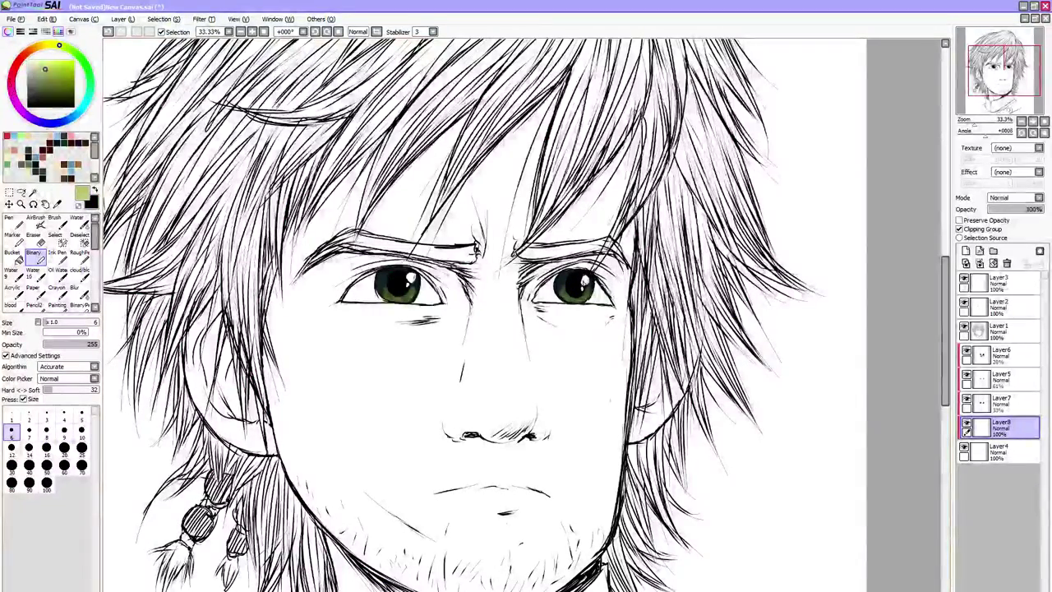
Erase parts of the dark iris shading on Layer5 and Layer6 with the Eraser
left_click(1002, 402)
key("e")
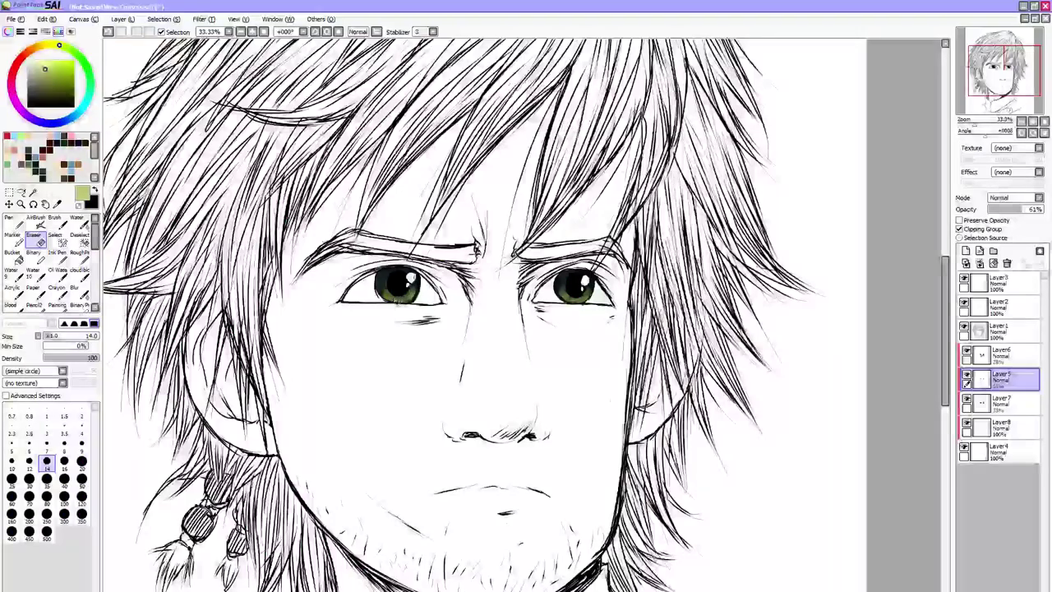
left_click(1012, 359)
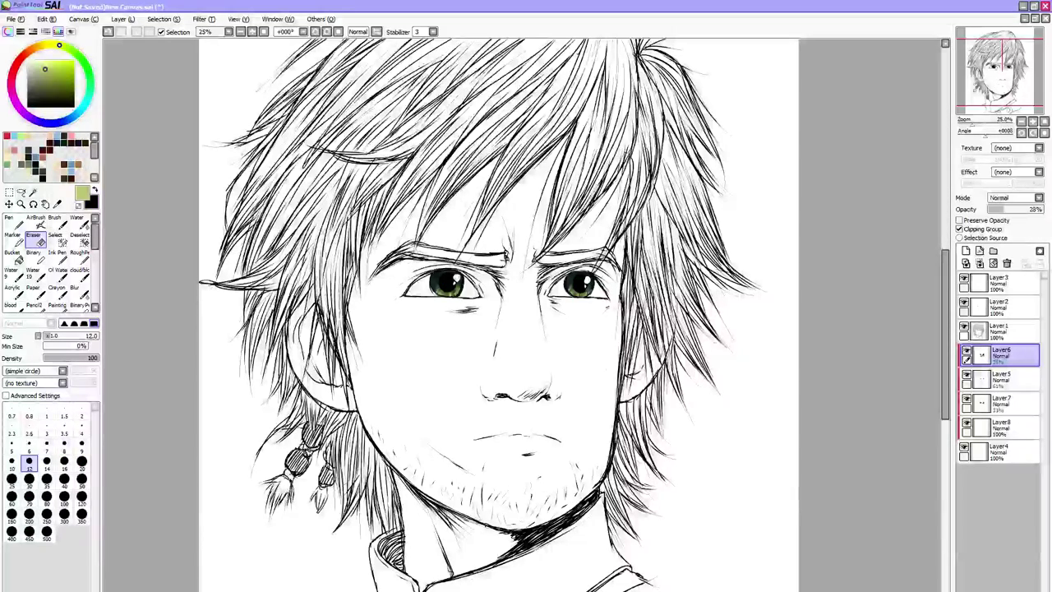
Add a clipped layer above Layer6 and paint dark green over both irises with the Pen at size 250
left_click(998, 452)
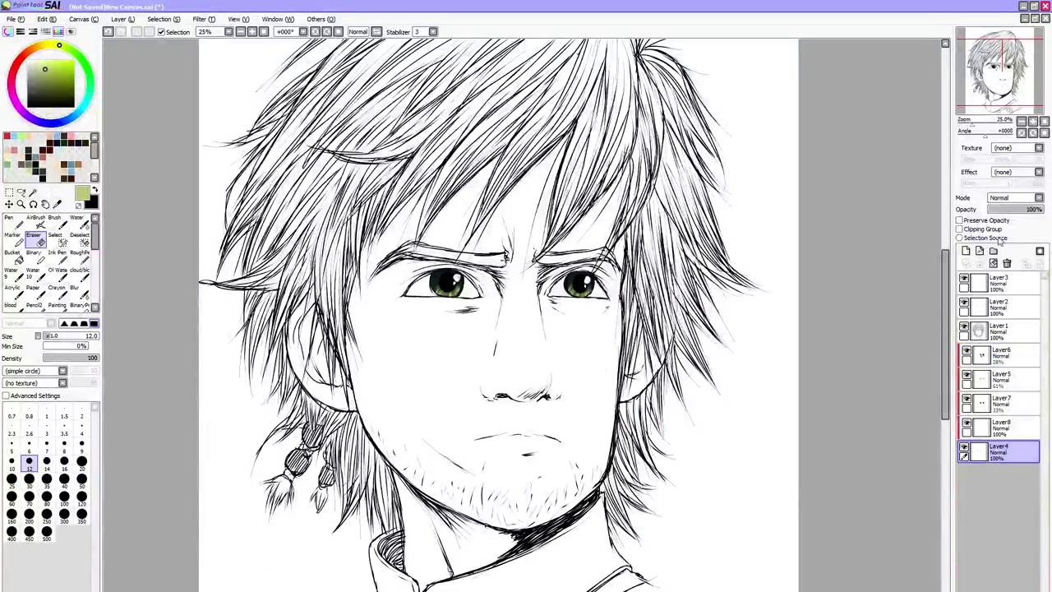
left_click(1033, 355)
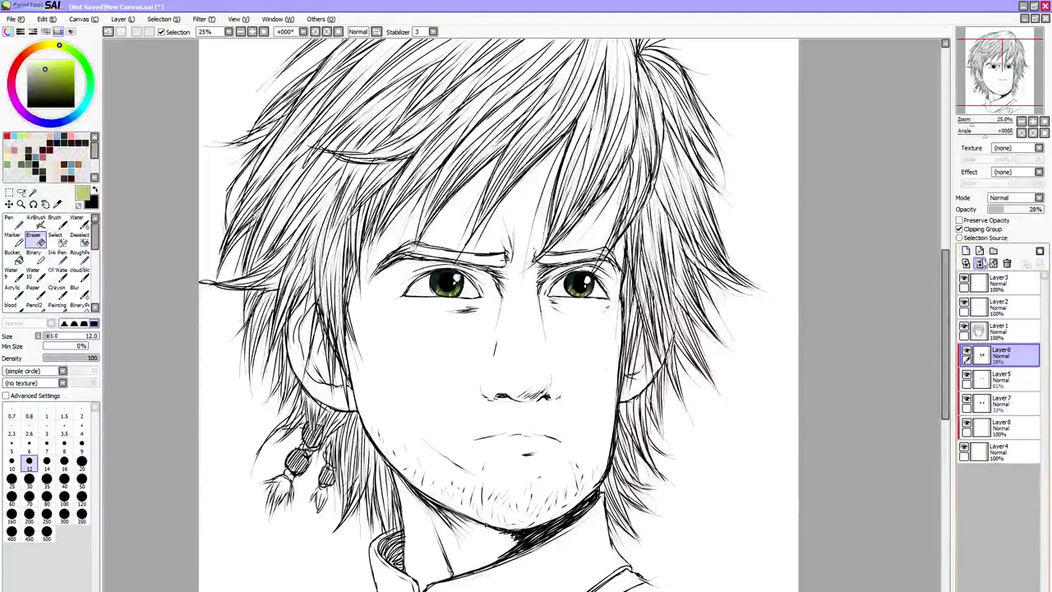
left_click(980, 262)
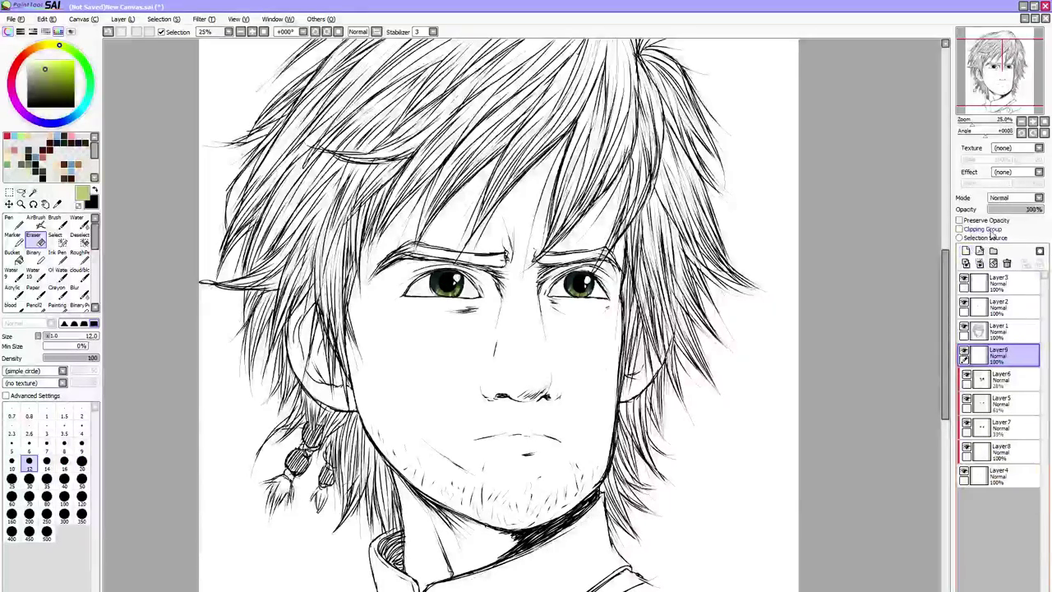
left_click(983, 230)
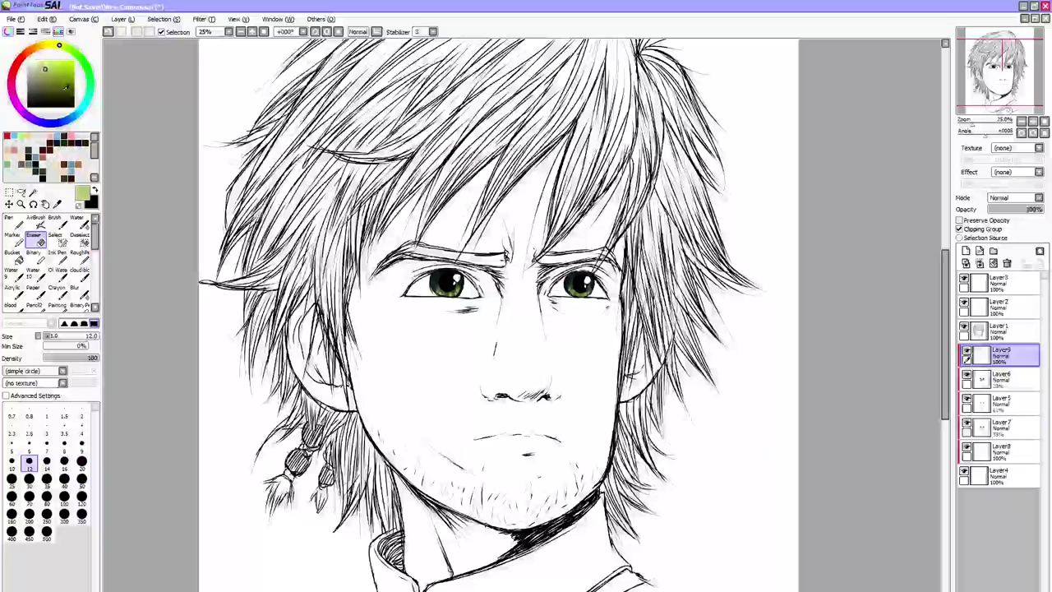
left_click(66, 92)
left_click_drag(87, 66, 77, 52)
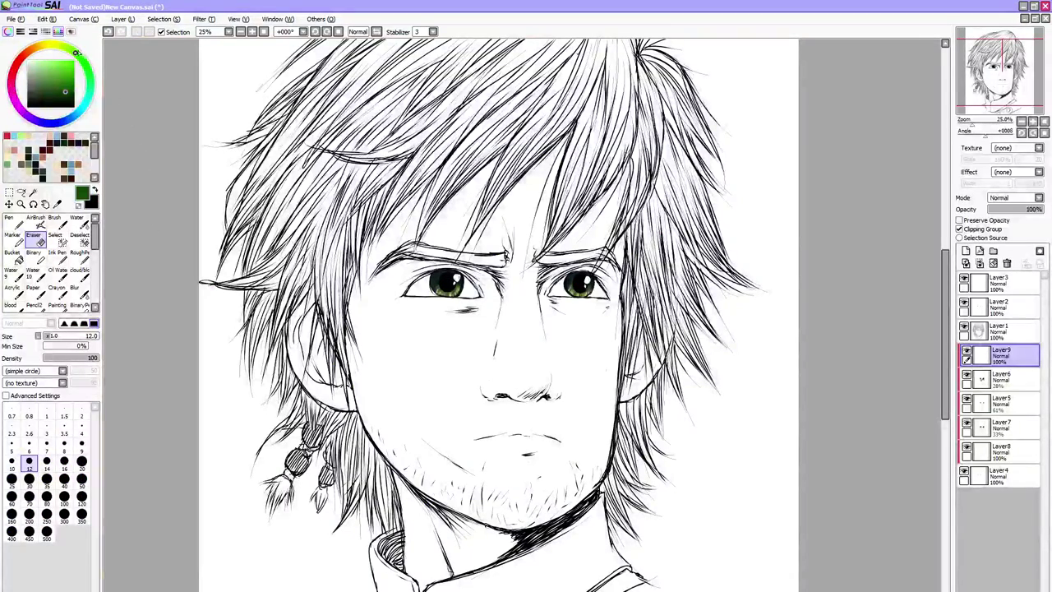
key("n")
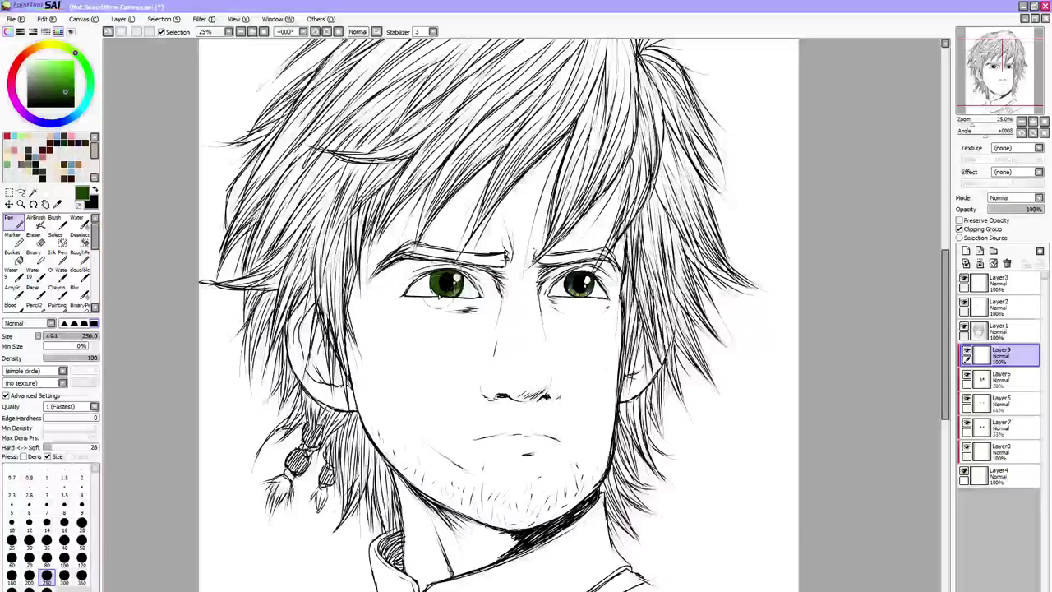
left_click_drag(439, 295, 451, 283)
left_click_drag(573, 285, 585, 288)
Lower the opacity of Layer9 to 18% and of Layer6 to 25%
left_click_drag(1019, 209, 1000, 212)
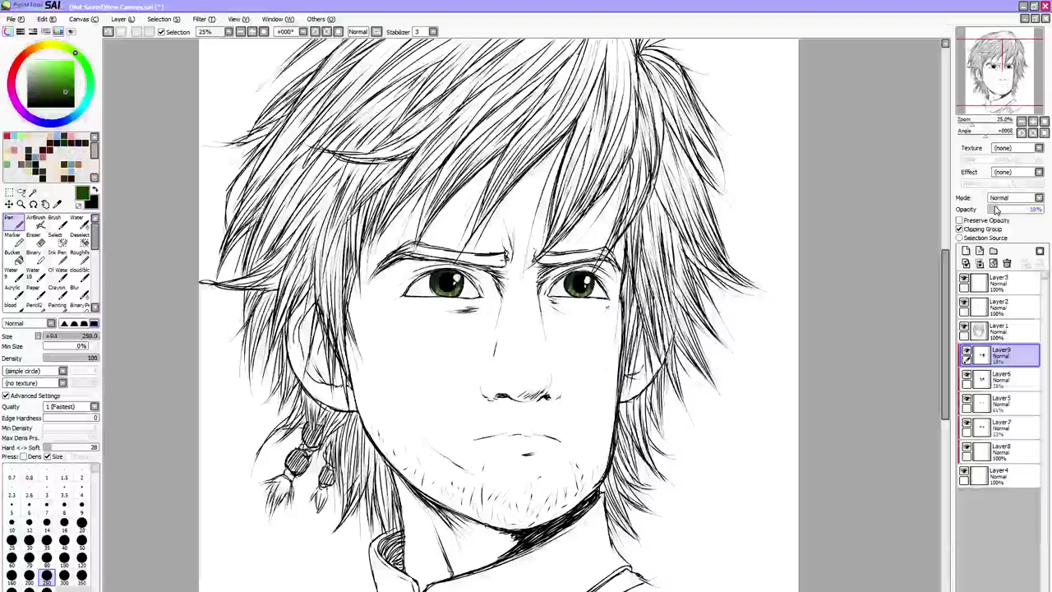
left_click(1003, 378)
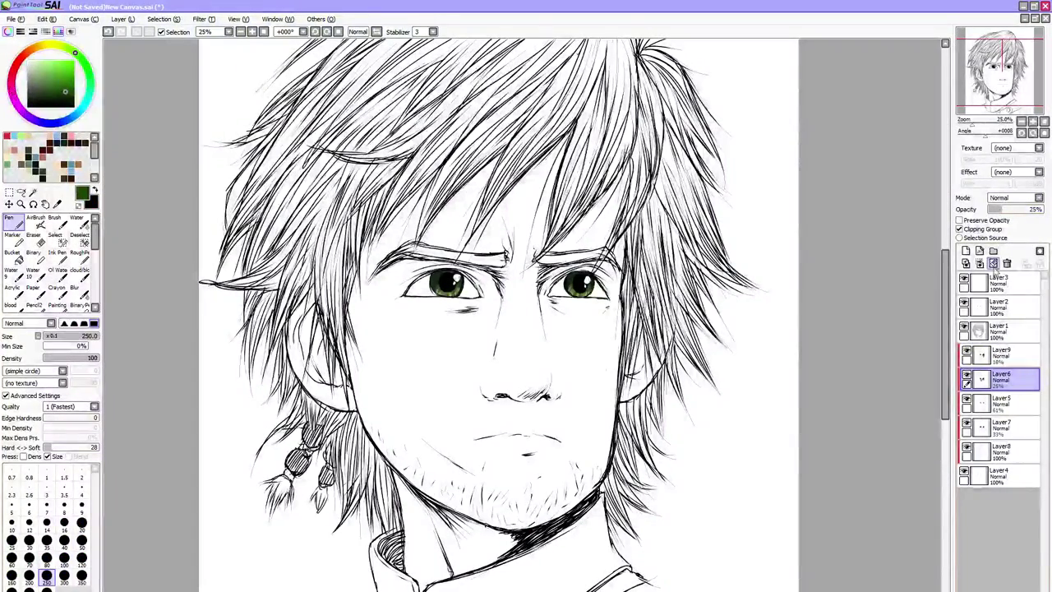
Lower Layer5's opacity to 34% and set Layer7's opacity to 55%, leaving Layer8 at 100%
left_click(1002, 426)
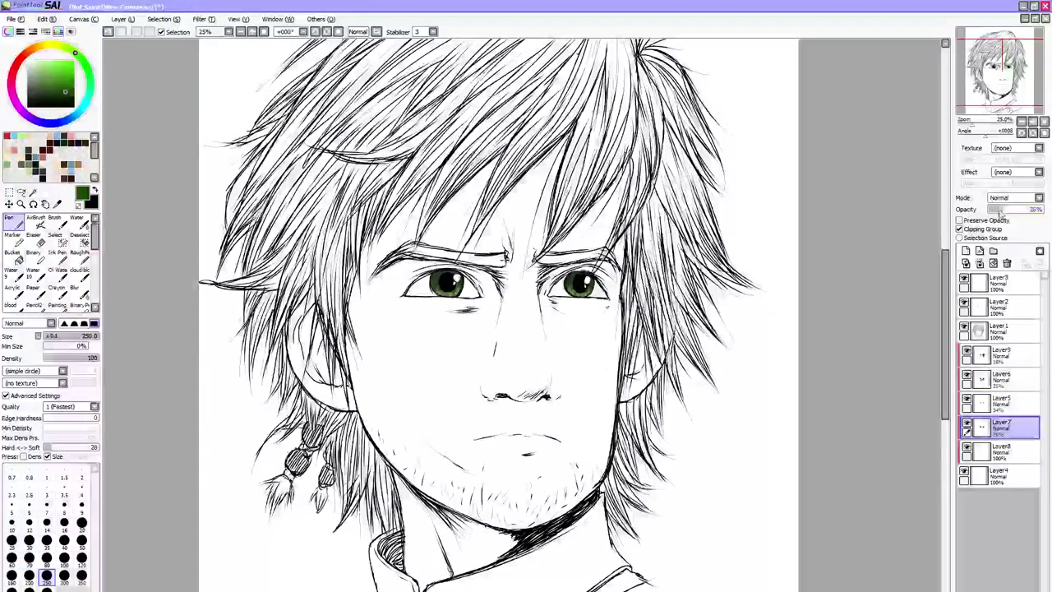
left_click(1003, 449)
left_click(1006, 210)
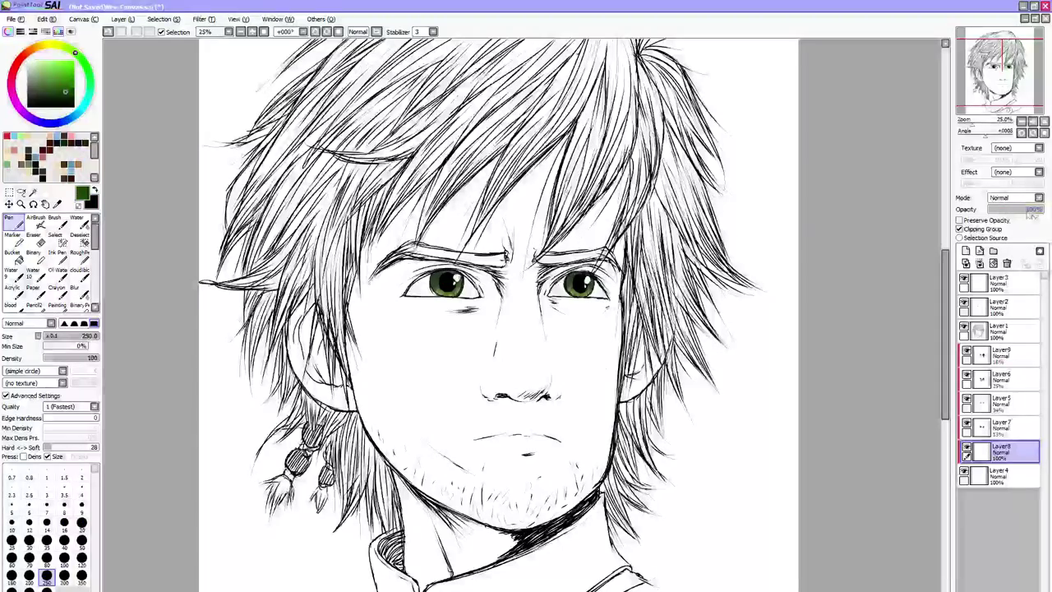
left_click(1039, 210)
left_click(1002, 426)
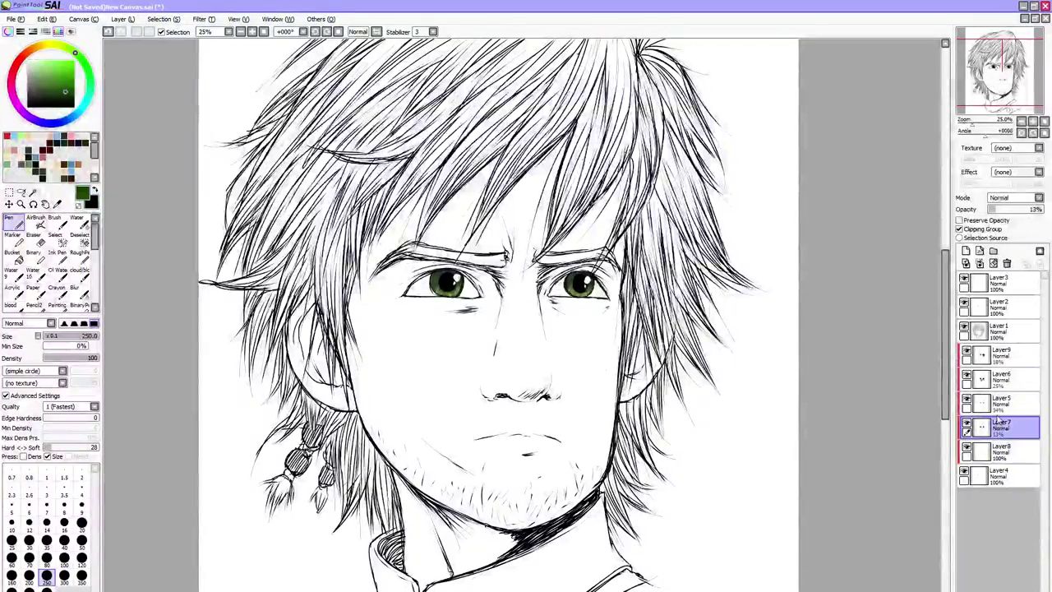
left_click(1017, 210)
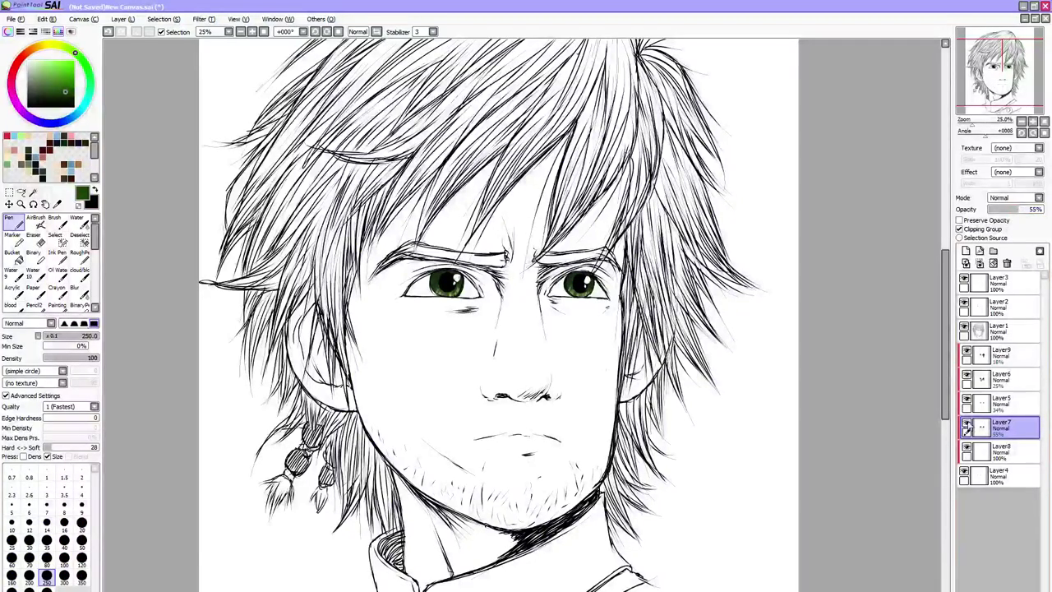
Toggle the visibility of Layer7 and Layer5 to compare the irises, and set Layer6's opacity to 32%
left_click(968, 426)
left_click(967, 426)
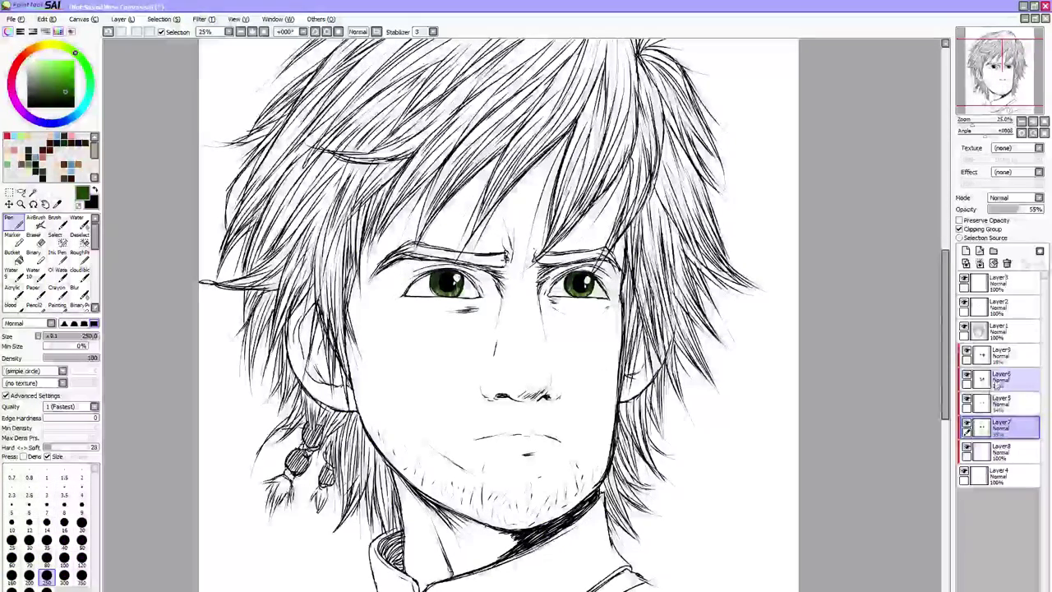
left_click(967, 426)
left_click(968, 403)
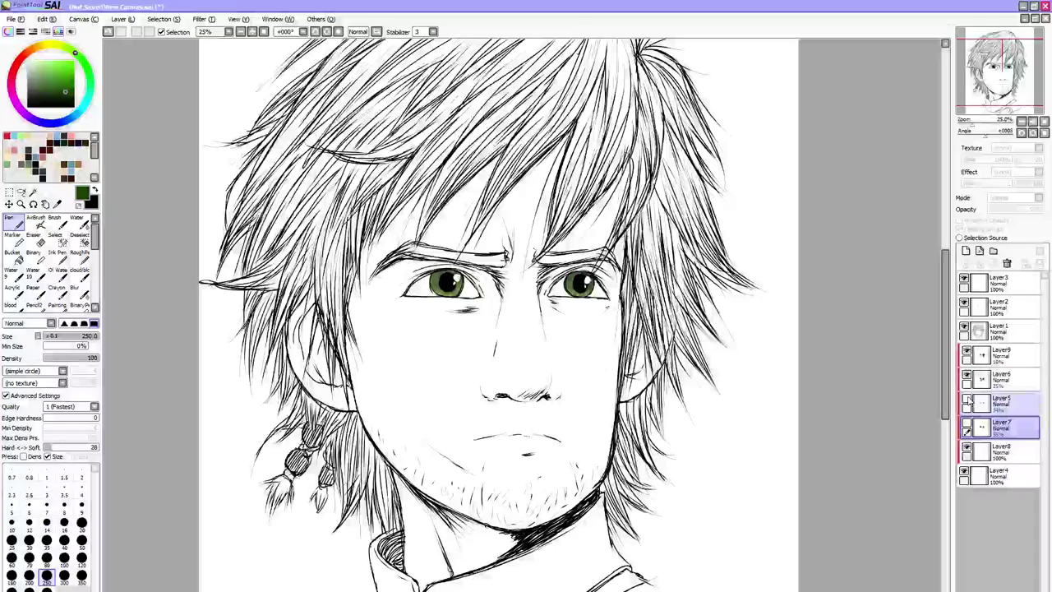
left_click(968, 401)
left_click(967, 401)
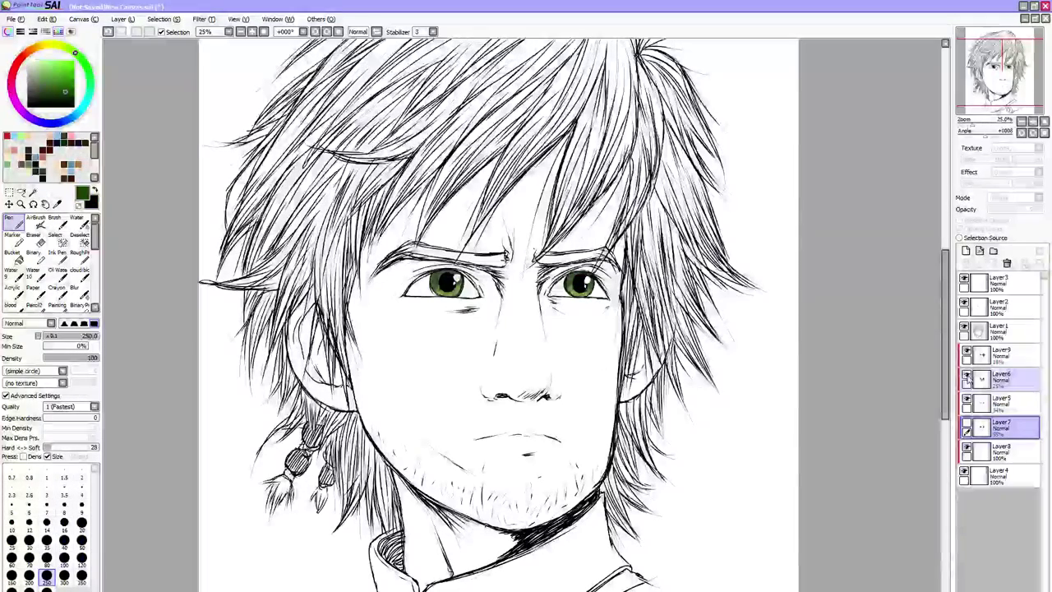
left_click(1002, 378)
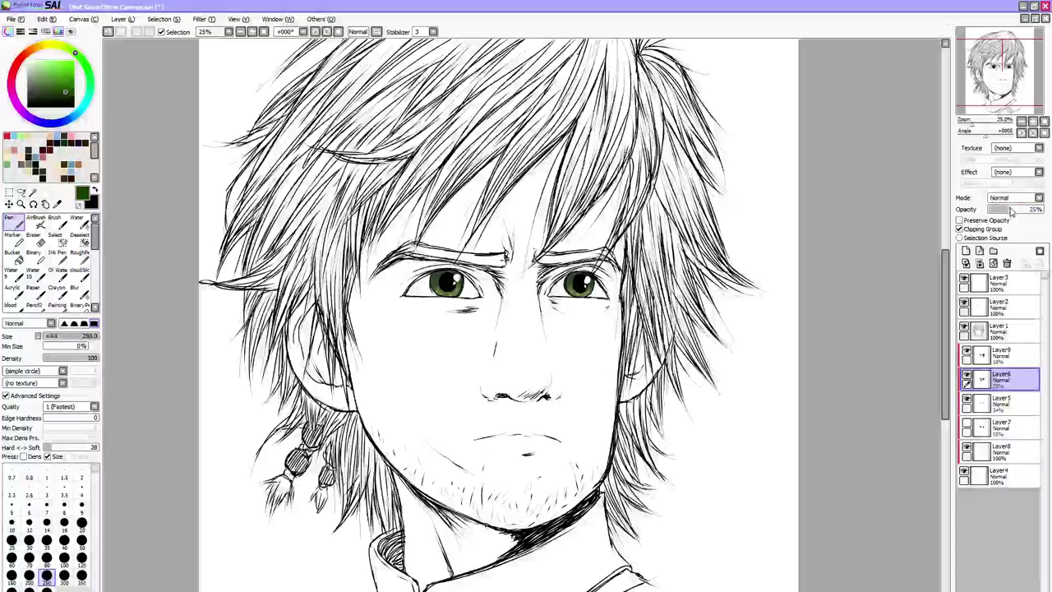
mouse_move(1003, 209)
left_mouse_down()
mouse_move(1016, 210)
mouse_move(1005, 209)
left_mouse_up()
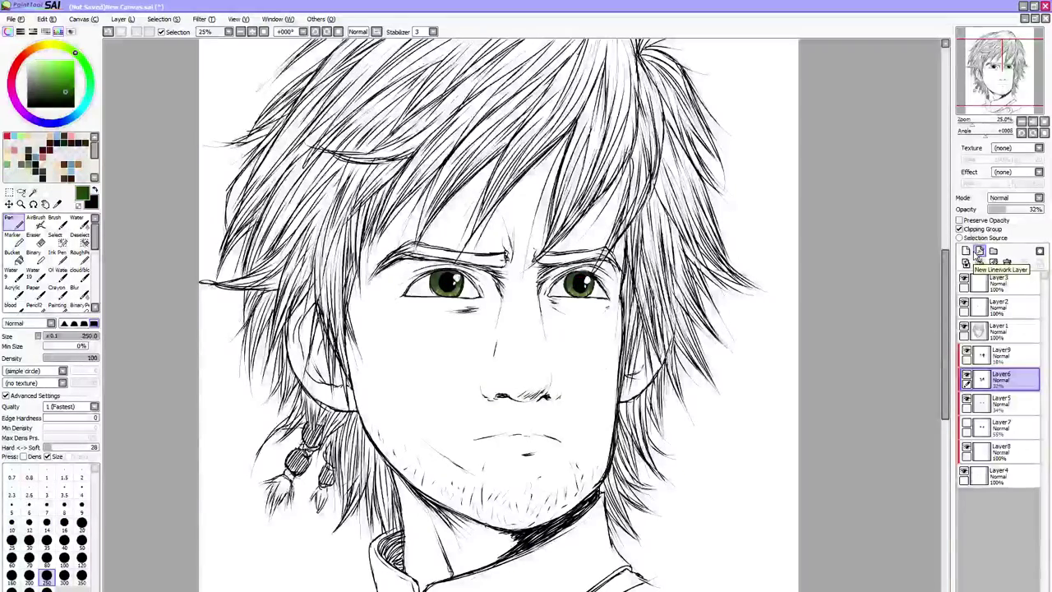
Hide and delete all five clipped iris detail layers above Layer4, keeping only the flat green iris base
left_click_drag(946, 333, 947, 332)
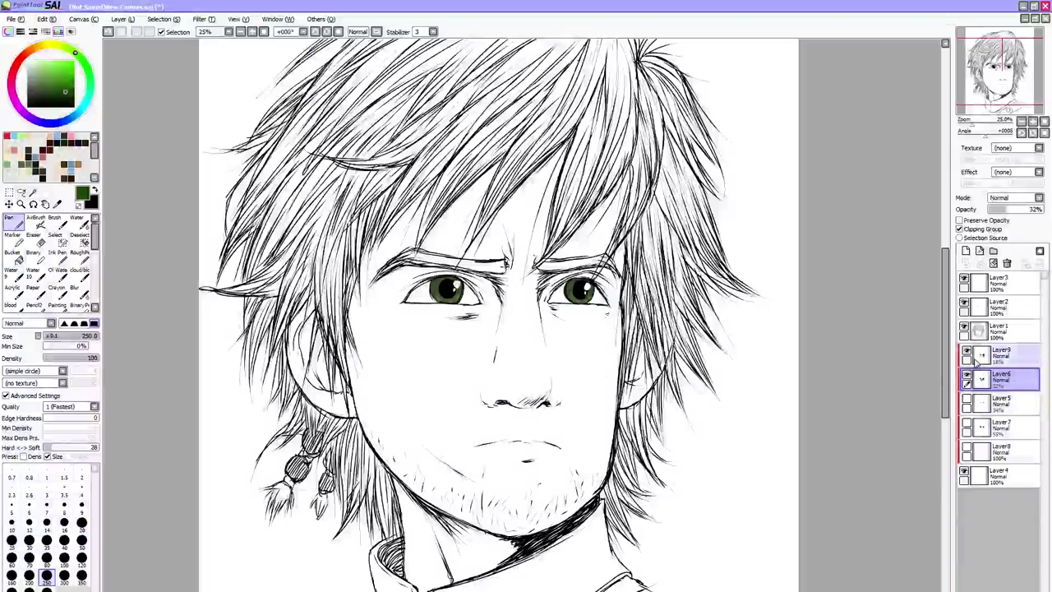
left_click(1008, 358)
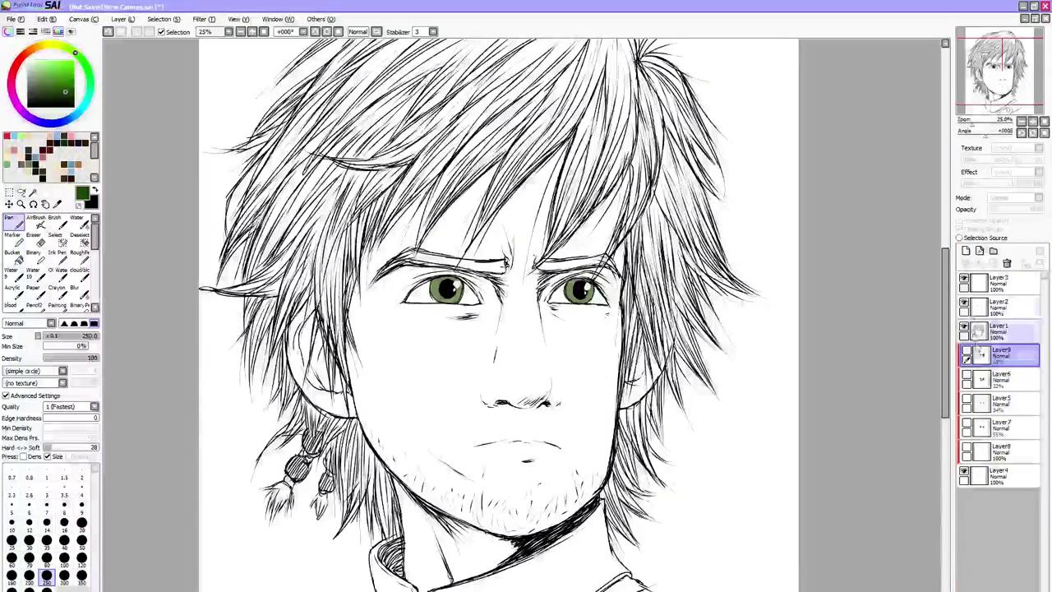
left_click(1008, 263)
left_click(1007, 263)
left_click(1008, 263)
left_click(1008, 263)
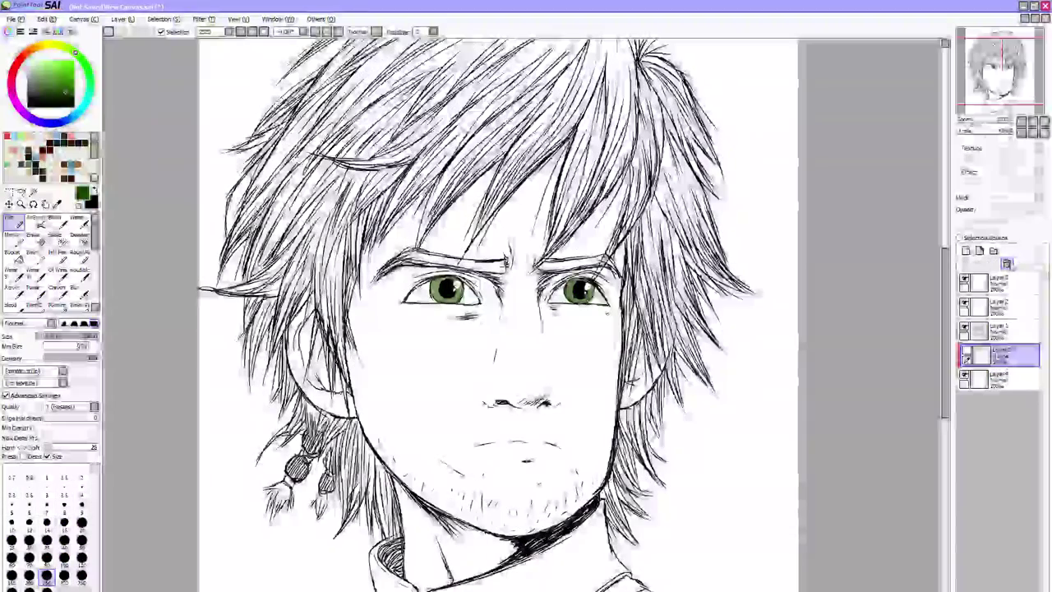
left_click(1008, 263)
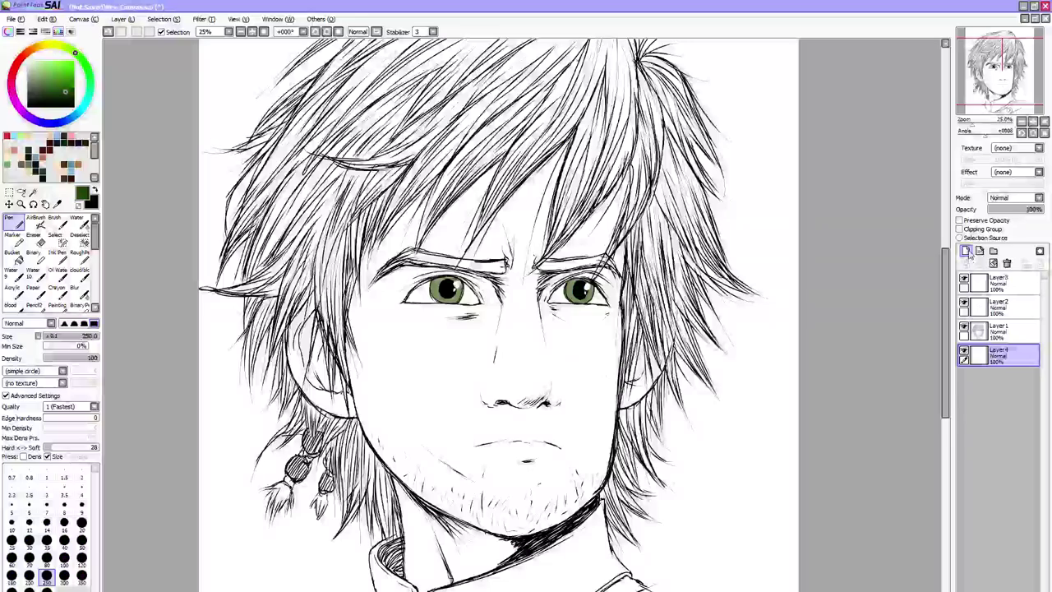
Add a clipped layer above Layer4 and paint black shading over the upper irises with the Binary pen at size 90
left_click(968, 251)
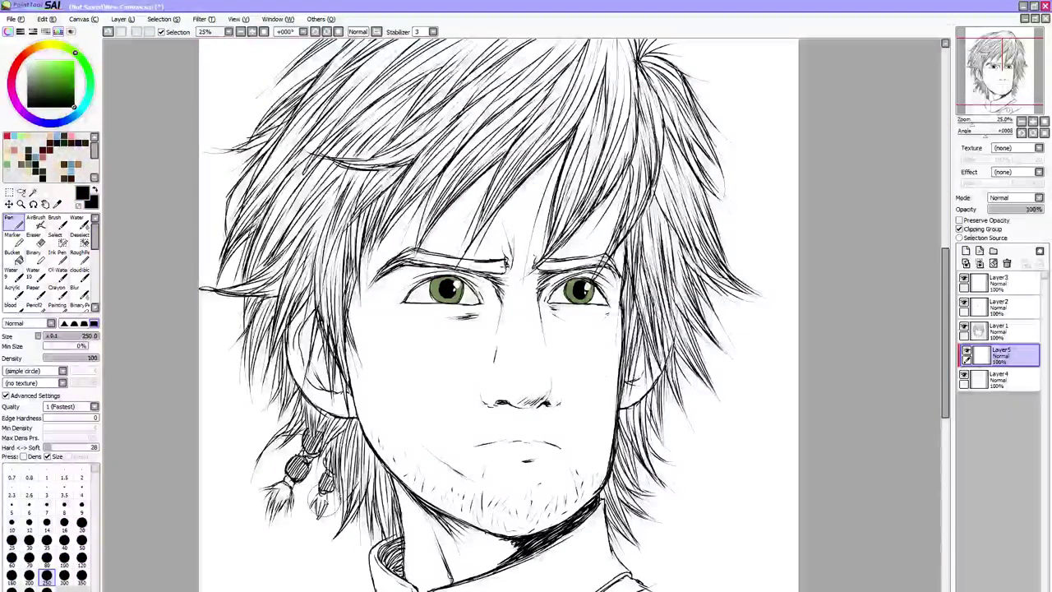
left_click(35, 257)
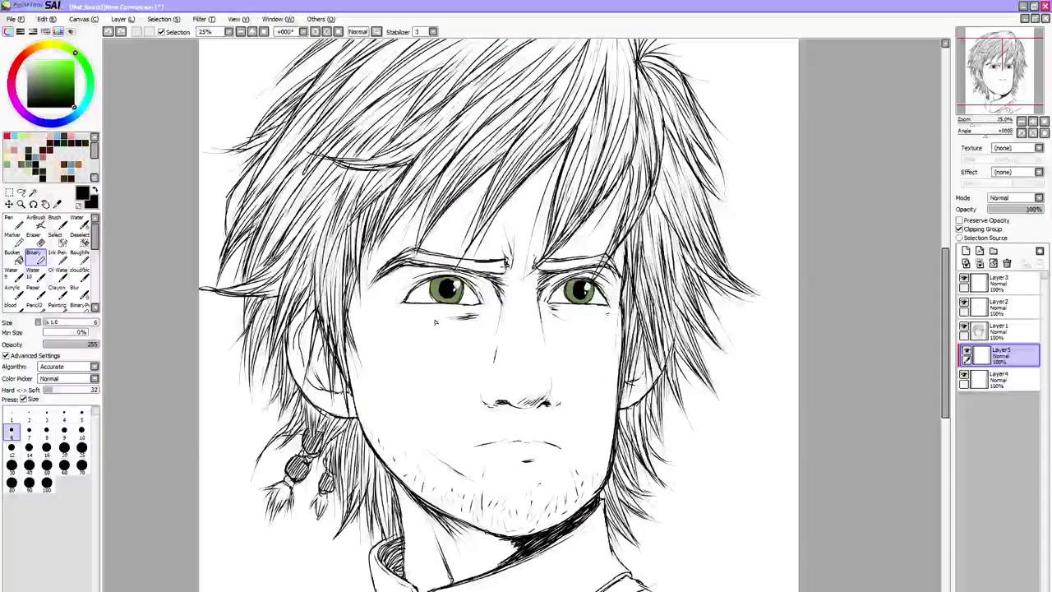
left_click(29, 484)
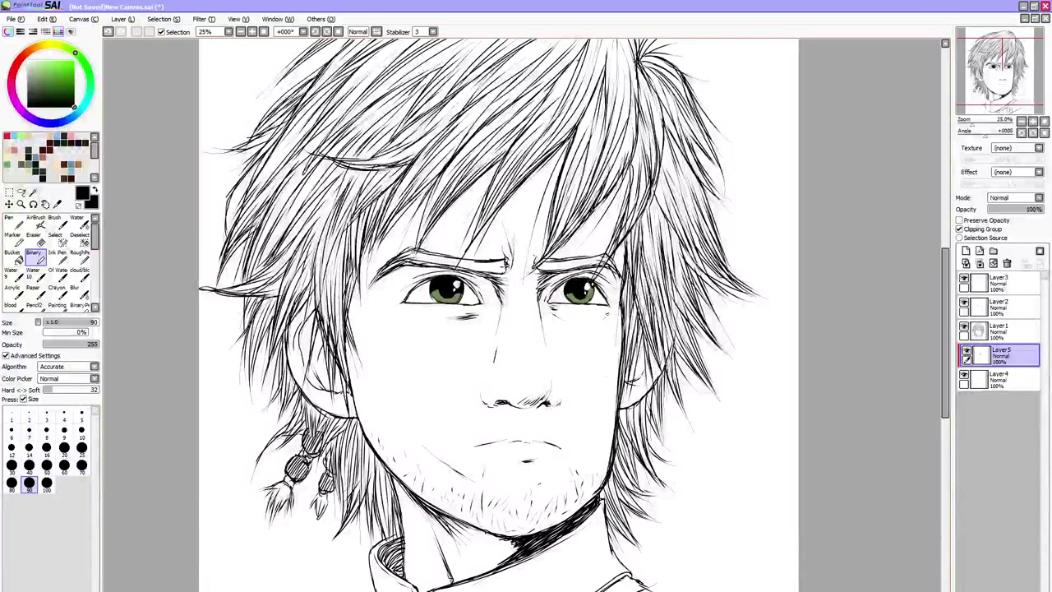
Blend the black iris shading with the Water brush at sizes between 250 and 70, and lower the shading layer's opacity to 67%
left_click(80, 223)
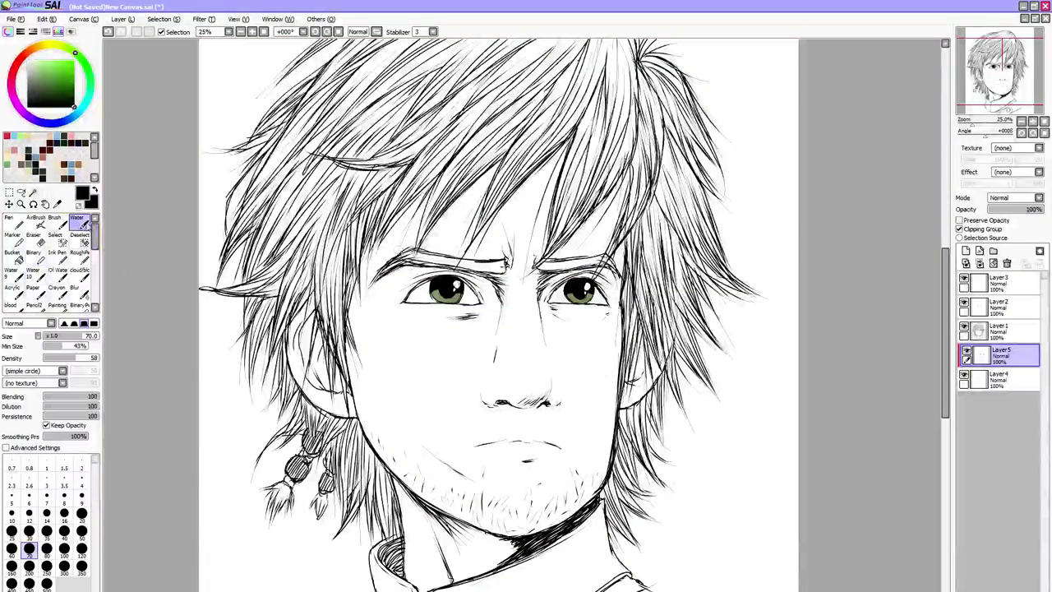
key("bracketright")
key("bracketright")
key("bracketright")
left_click(46, 566)
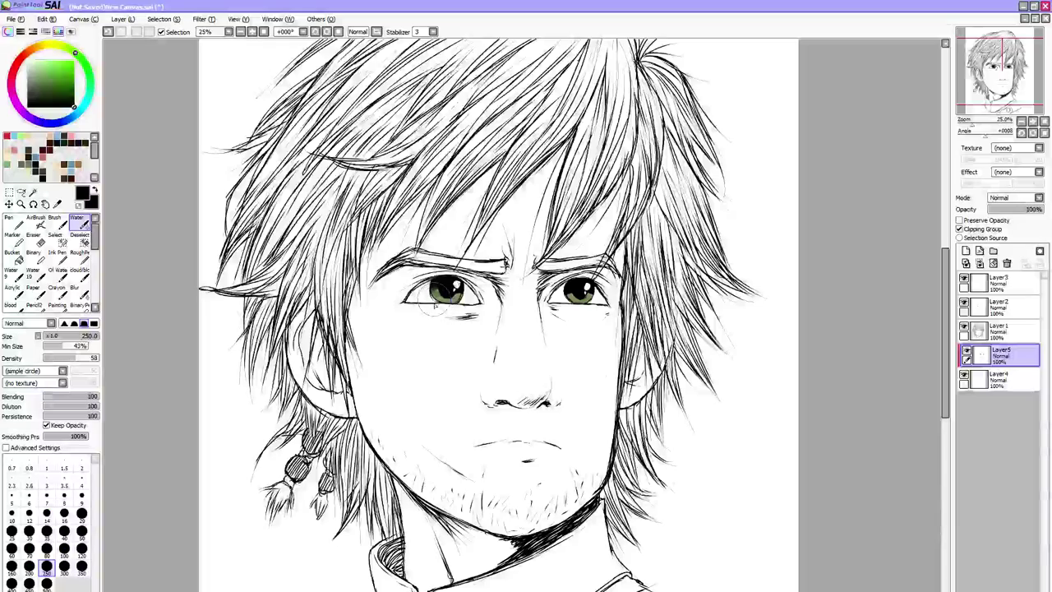
key("bracketleft")
key("bracketleft")
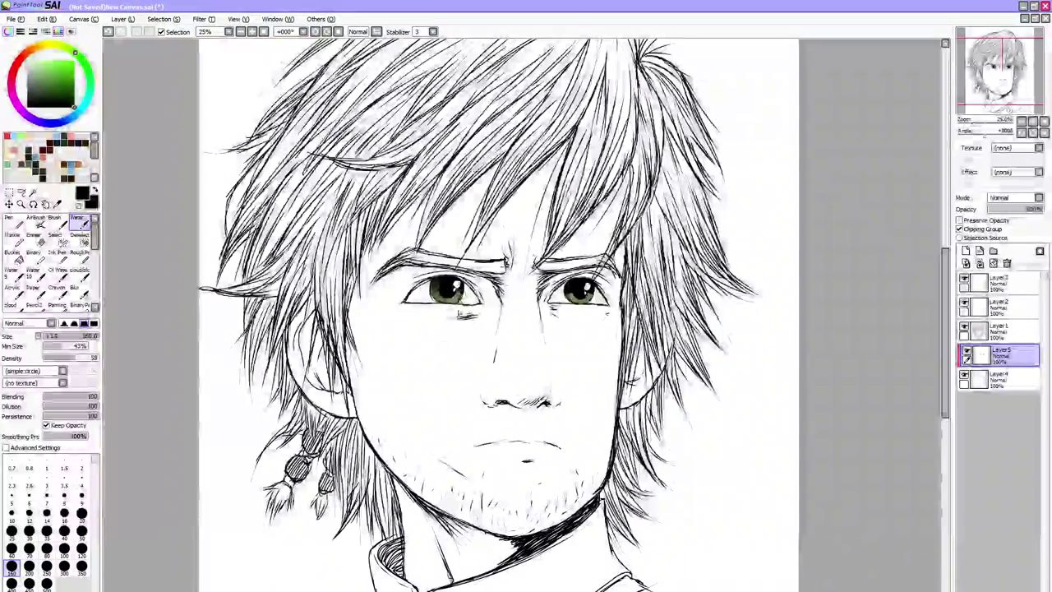
key("bracketright")
key("bracketright")
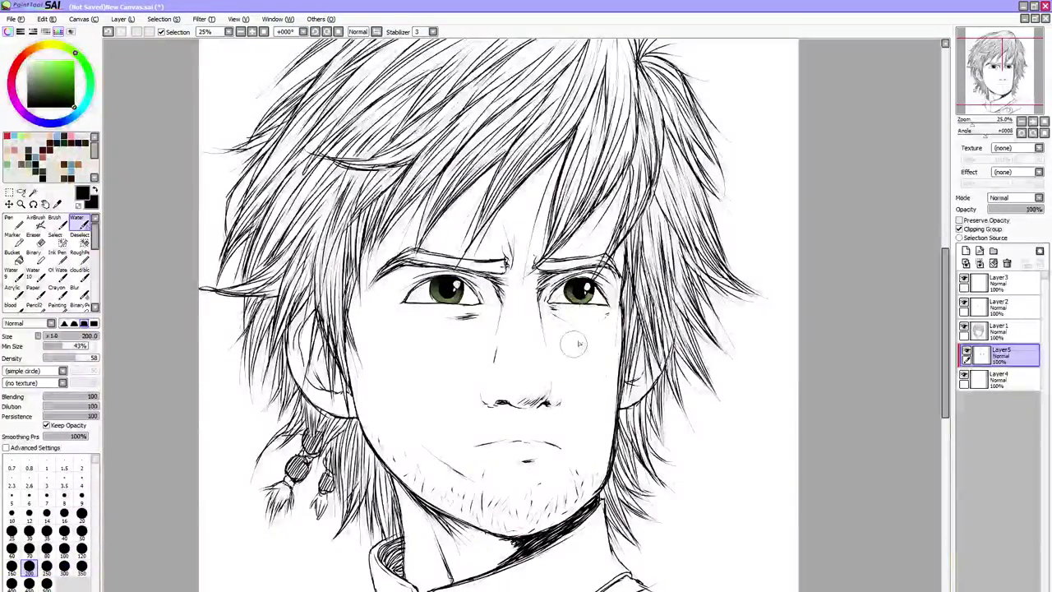
key("bracketleft")
key("bracketleft")
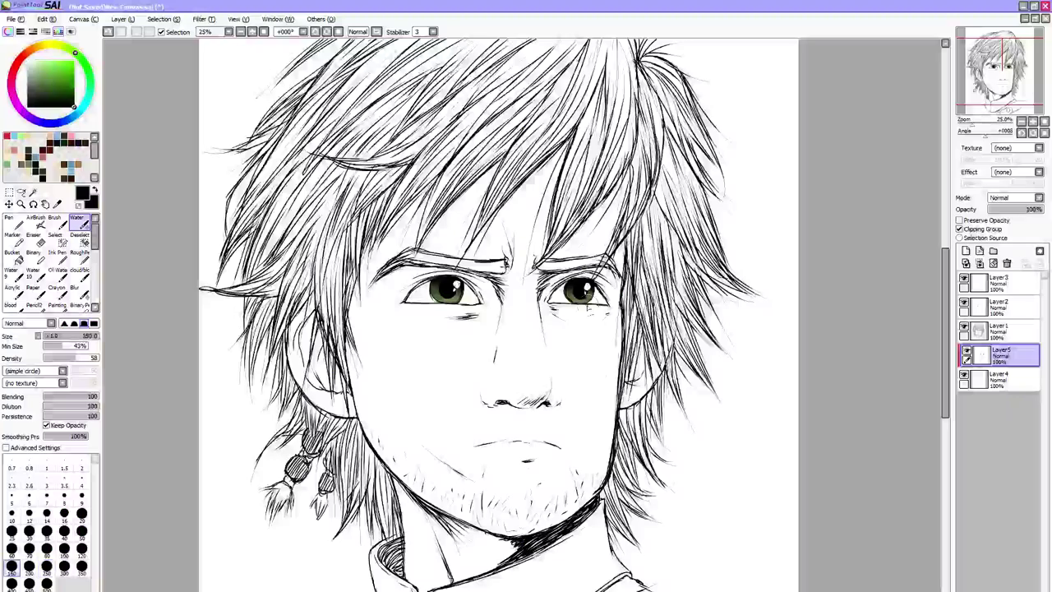
key("bracketleft")
key("bracketleft")
key("bracketleft")
key("bracketleft")
left_click(1026, 210)
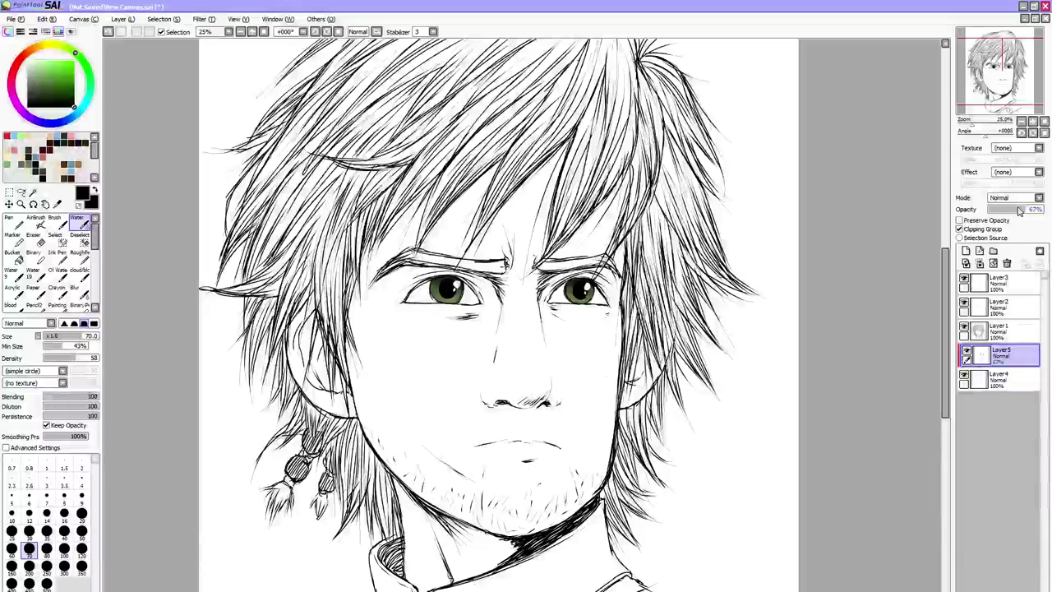
Choose a light yellow-green and add a clipped layer between Layer4 and the black shading layer
left_click(47, 65)
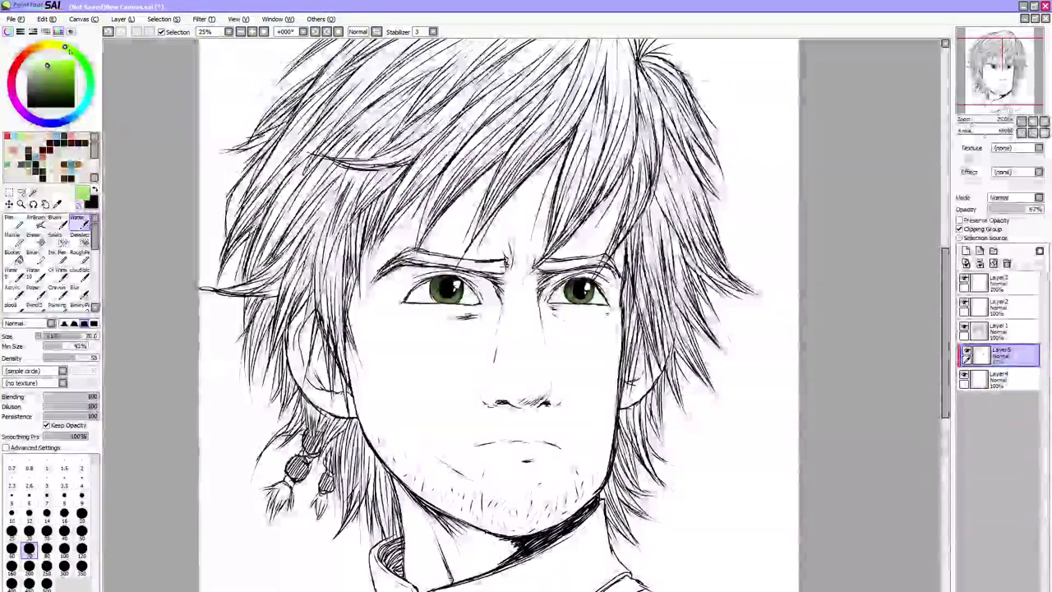
left_click(65, 47)
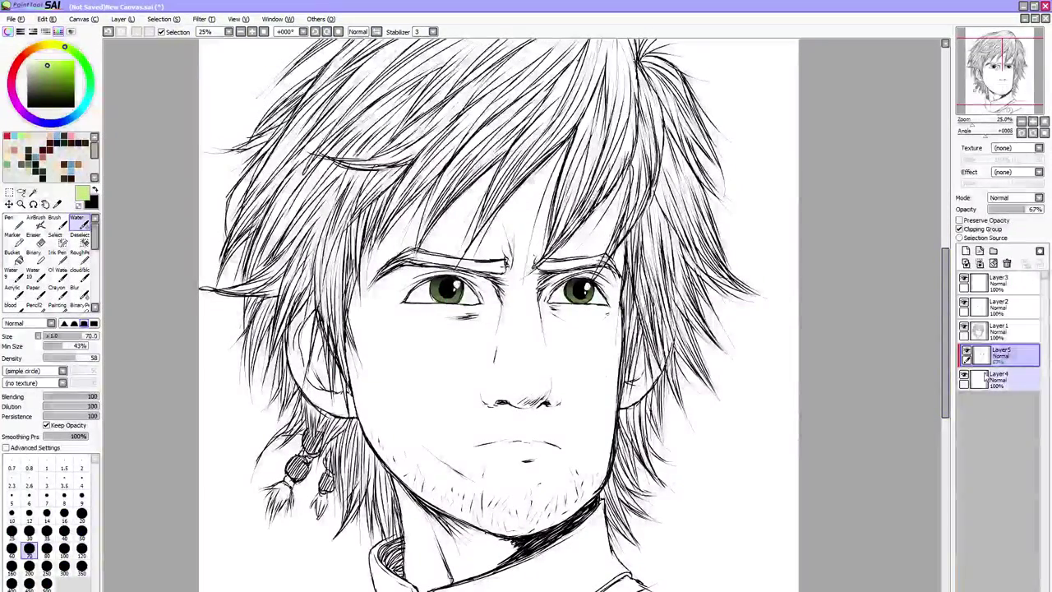
left_click(995, 385)
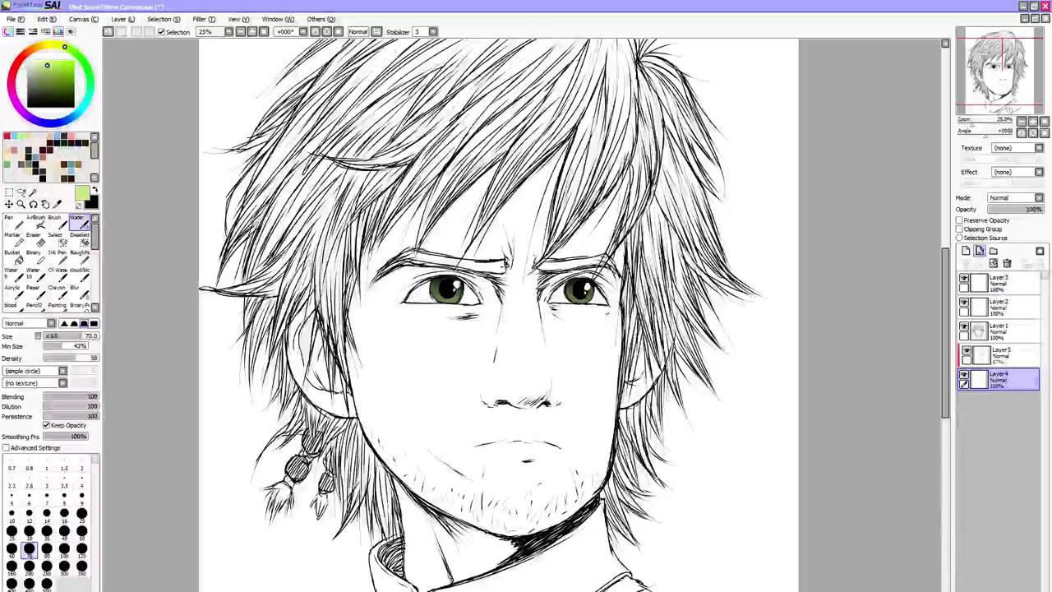
left_click(979, 250)
left_click(959, 228)
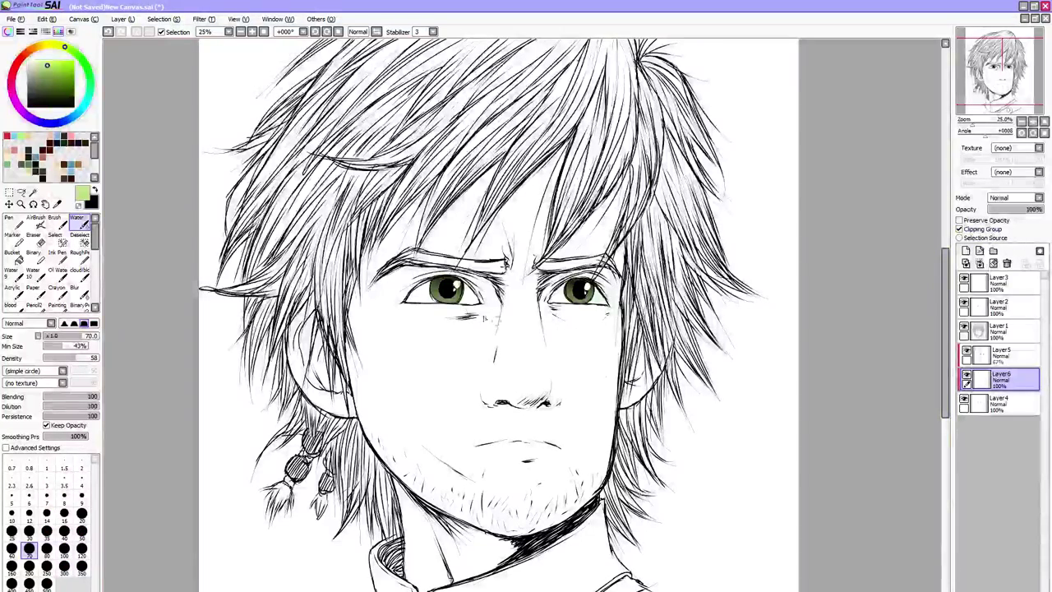
Paint fine light green highlights in the lower part of both irises with the Binary pen at size 5
left_click(35, 255)
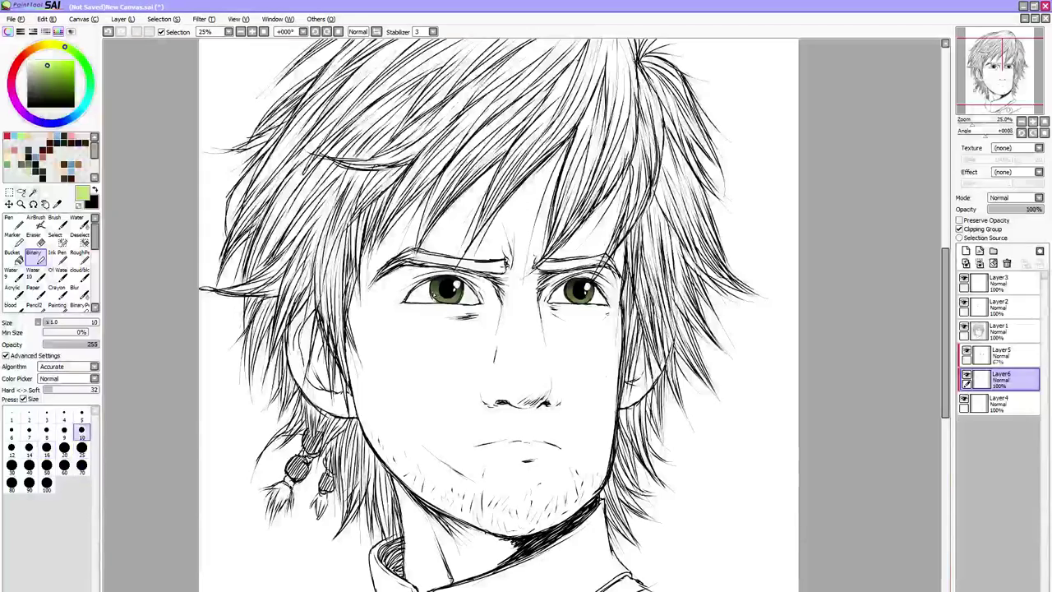
left_click(64, 429)
key("bracketright")
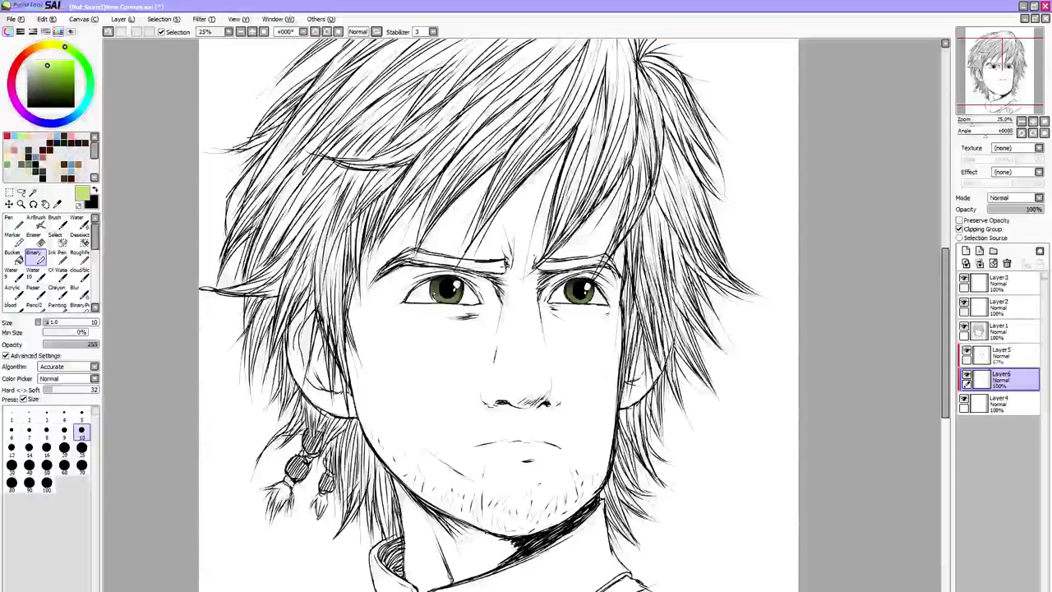
key("bracketleft")
key("bracketleft")
key("bracketleft")
key("bracketleft")
key("bracketleft")
key("bracketleft")
key("bracketleft")
key("bracketleft")
key("bracketleft")
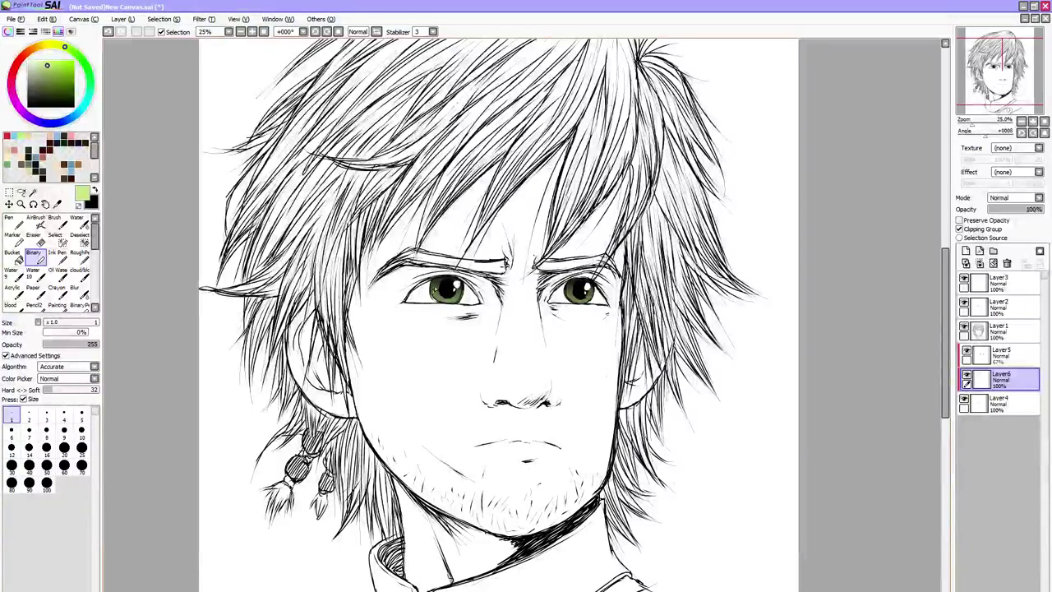
left_click(81, 416)
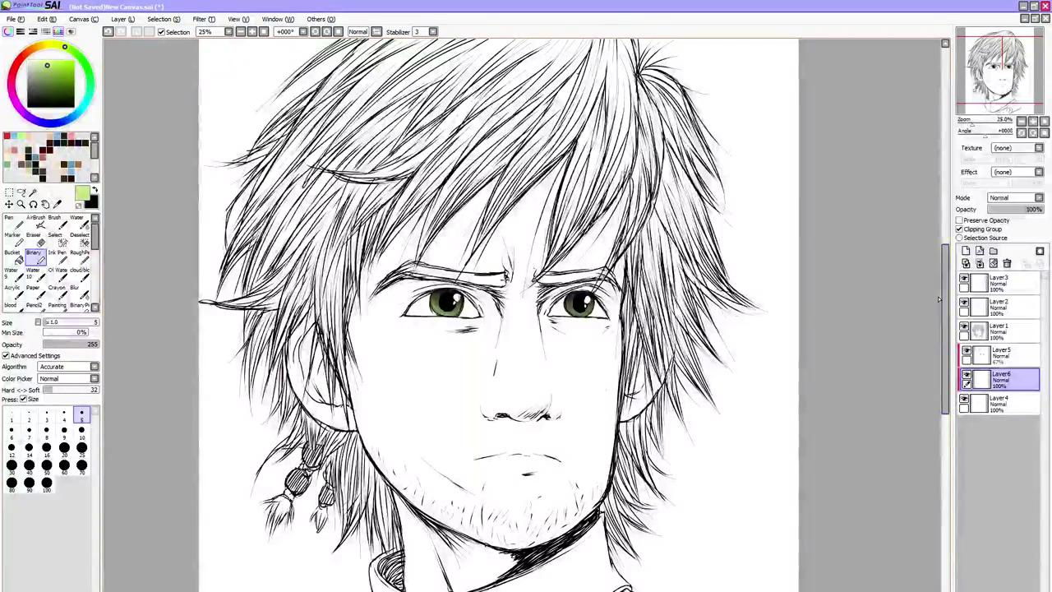
scroll(941, 303, "up", 1)
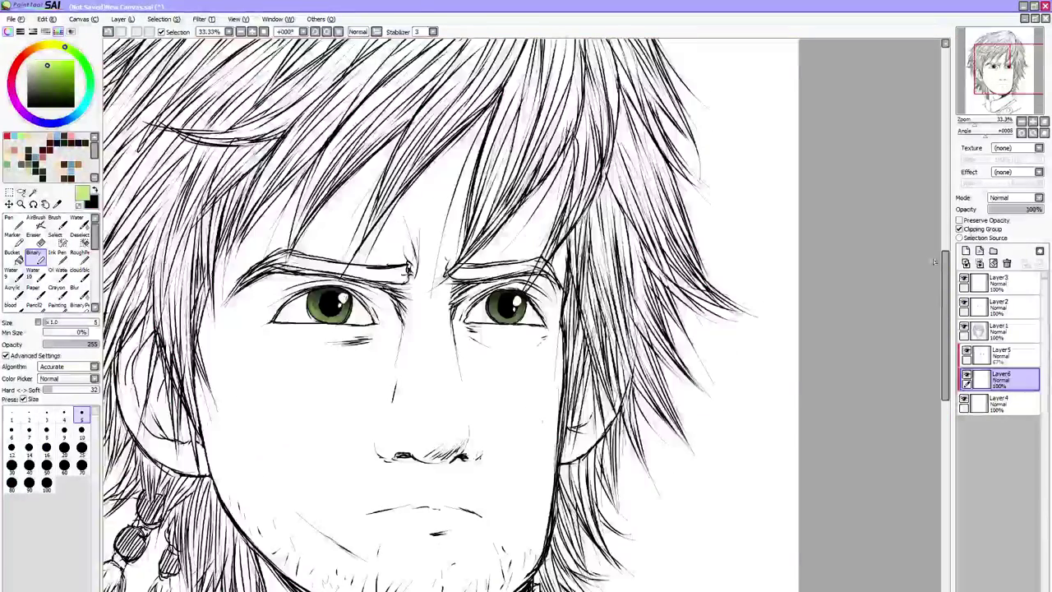
scroll(934, 262, "up", 1)
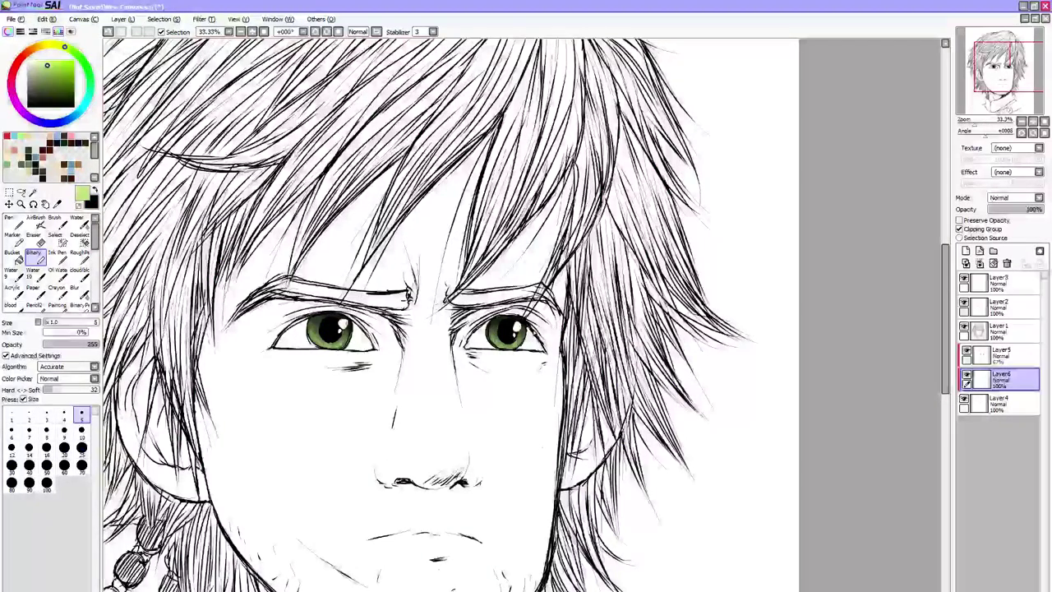
Add another clipped layer directly above the light green highlight layer
left_click(999, 402)
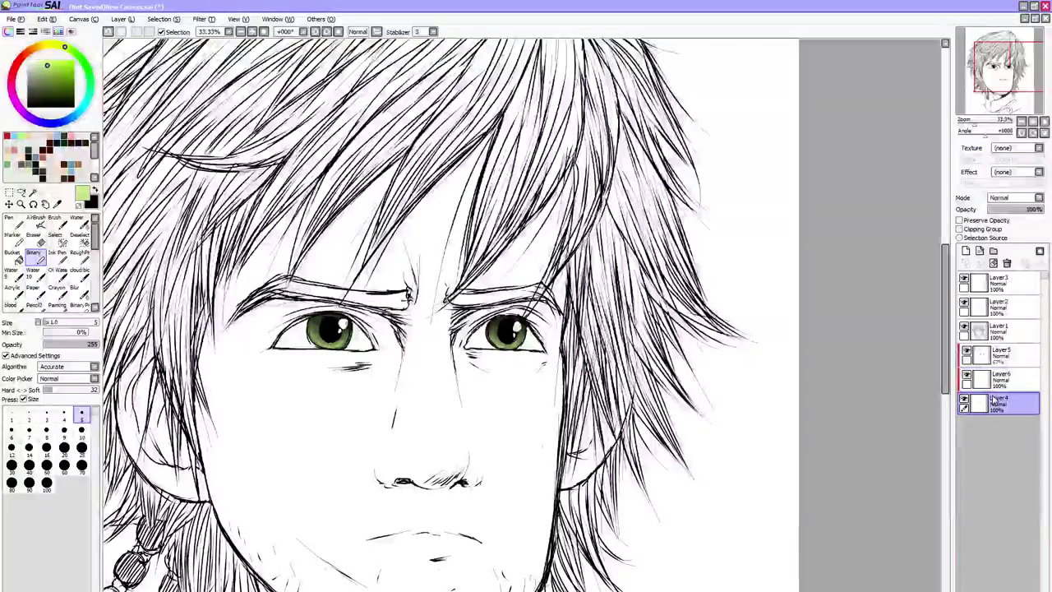
left_click(1005, 382)
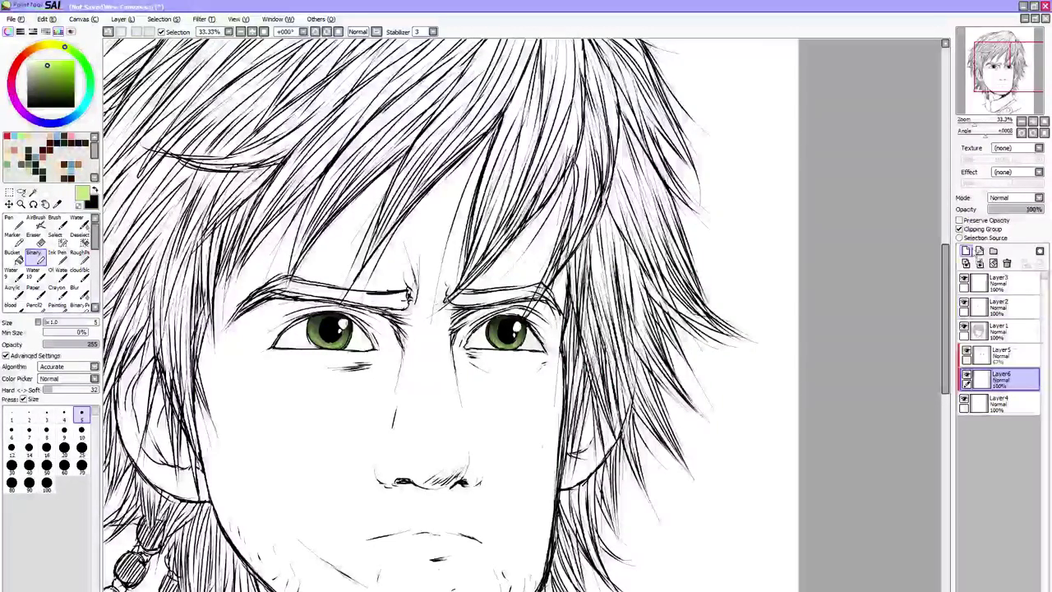
left_click(966, 251)
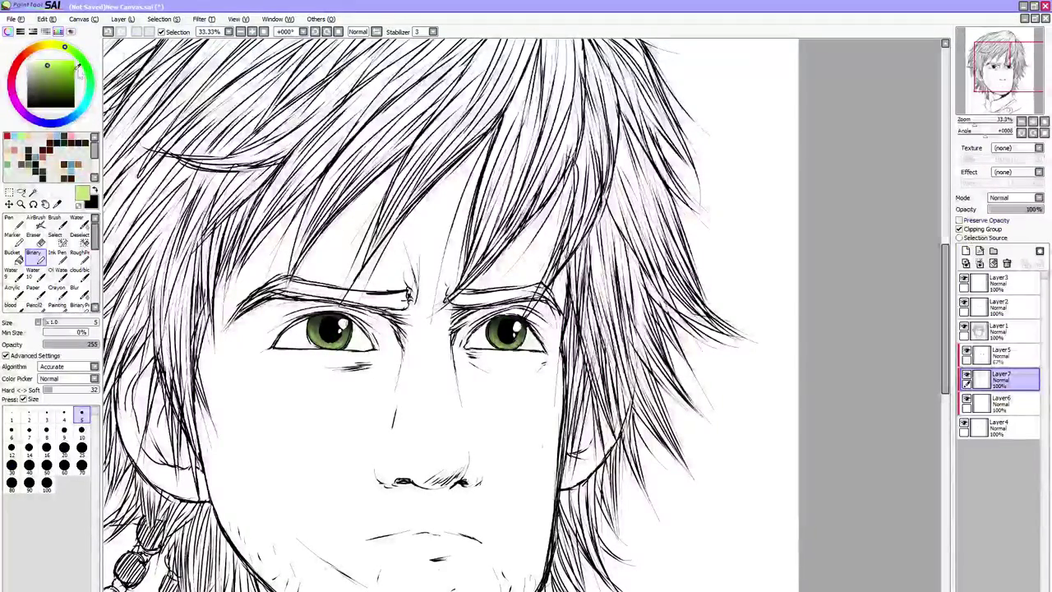
Cover both irises with black using the Pen at size 250 on Layer7, and lower that layer's opacity to 19%
left_click_drag(69, 84, 74, 107)
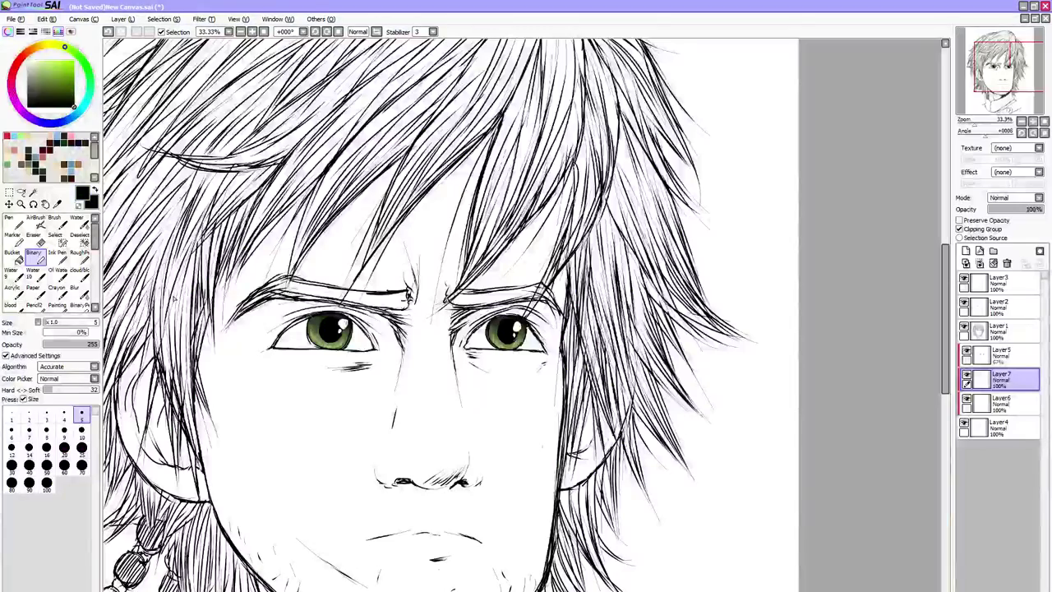
left_click(13, 222)
left_click_drag(311, 330, 347, 333)
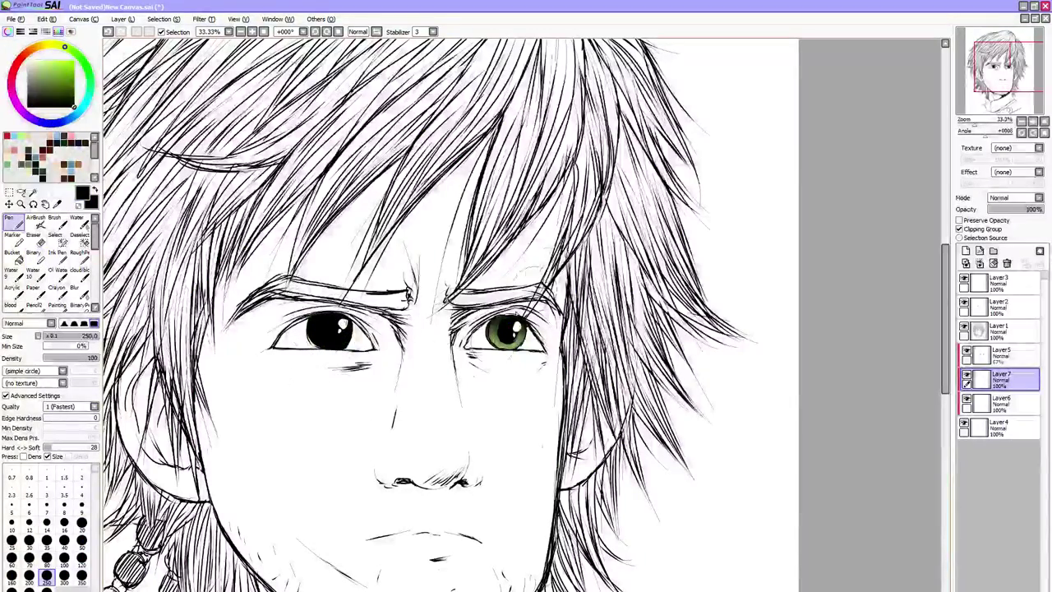
left_click_drag(490, 332, 523, 334)
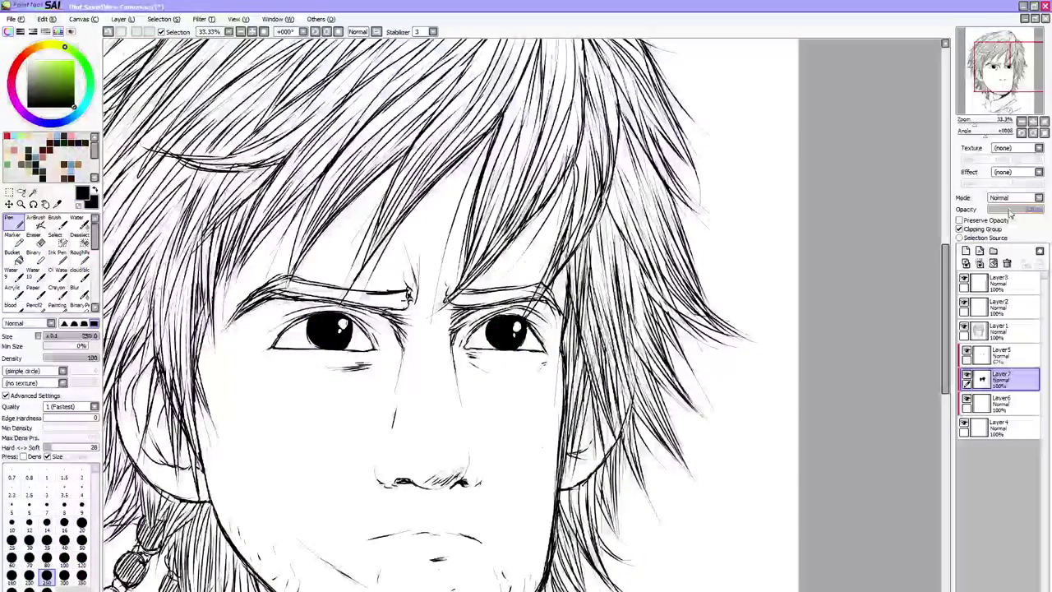
left_click_drag(1011, 211, 998, 210)
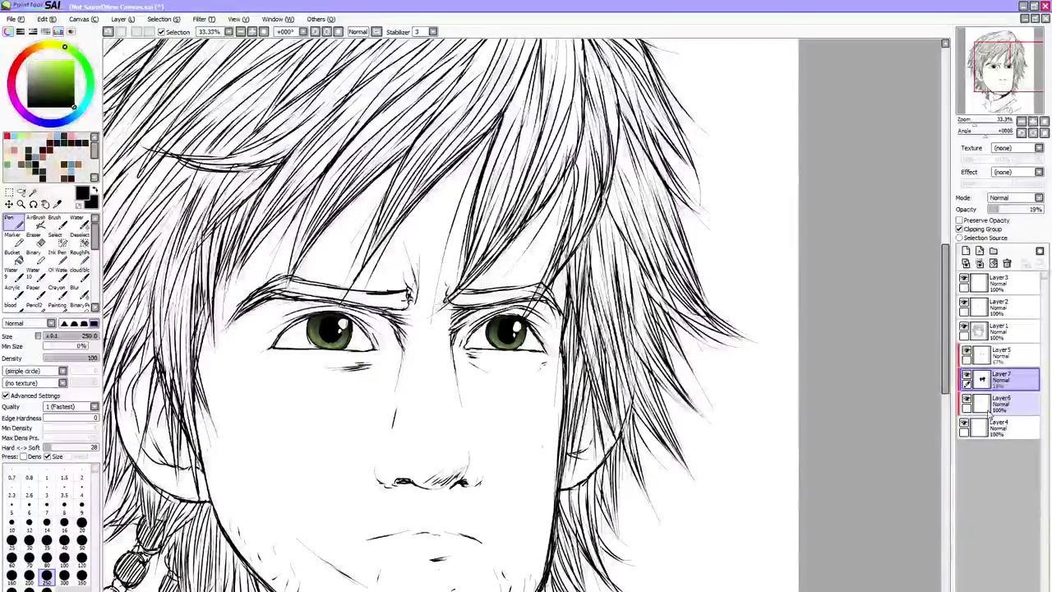
Erase fine streaks from the dark iris overlay with the Binary pen in transparent colour at size 5, and select Layer5
key("b")
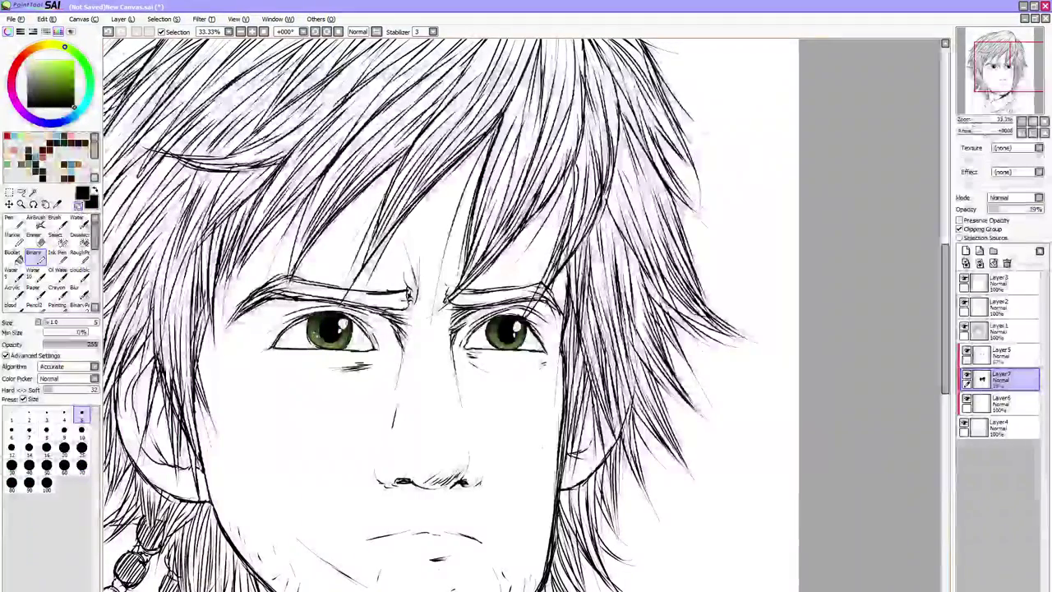
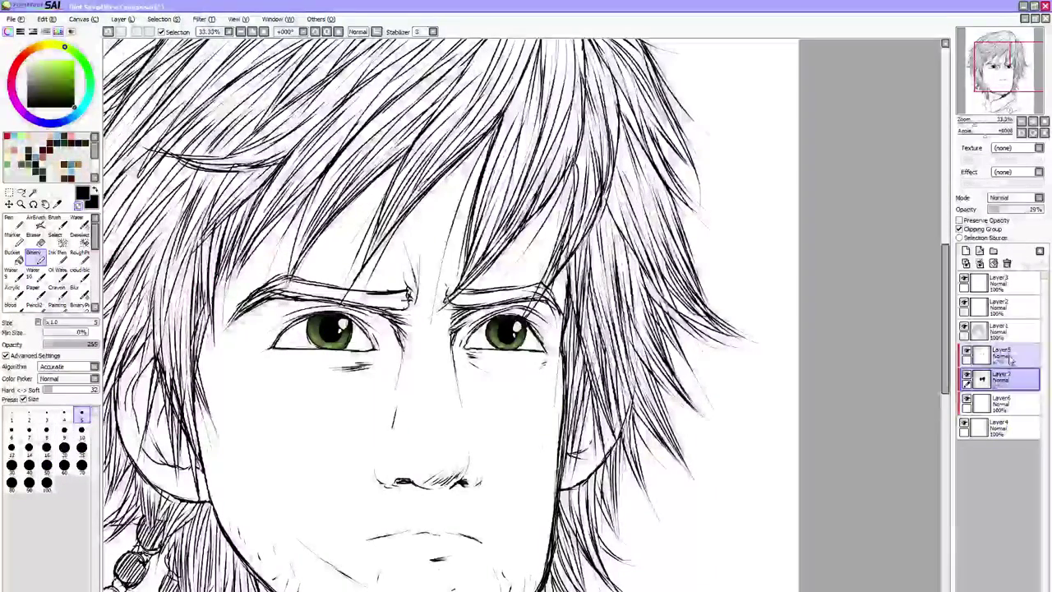
left_click(970, 351)
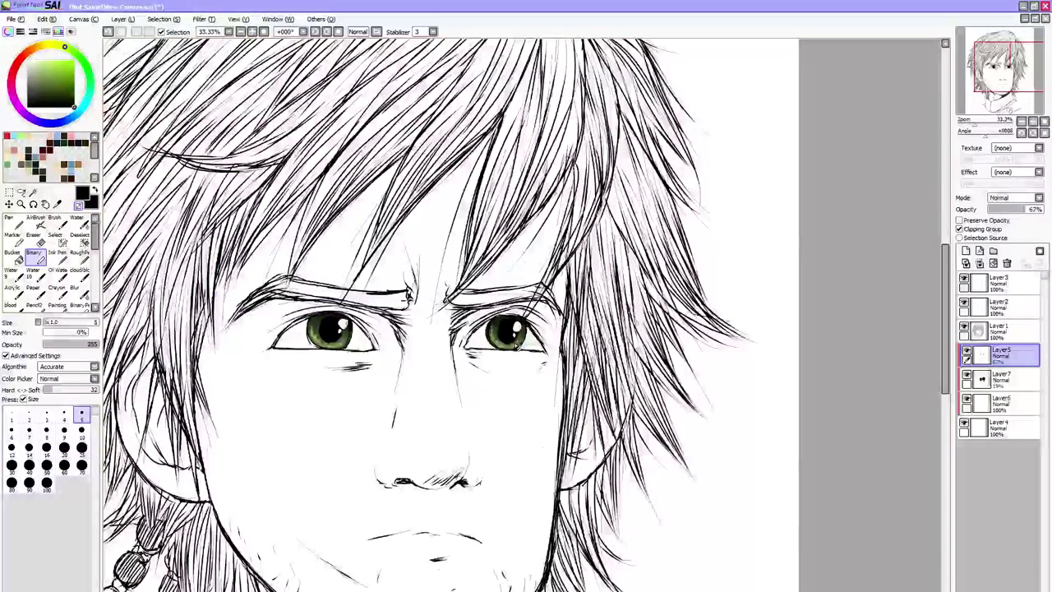
scroll(516, 345, "down", 1)
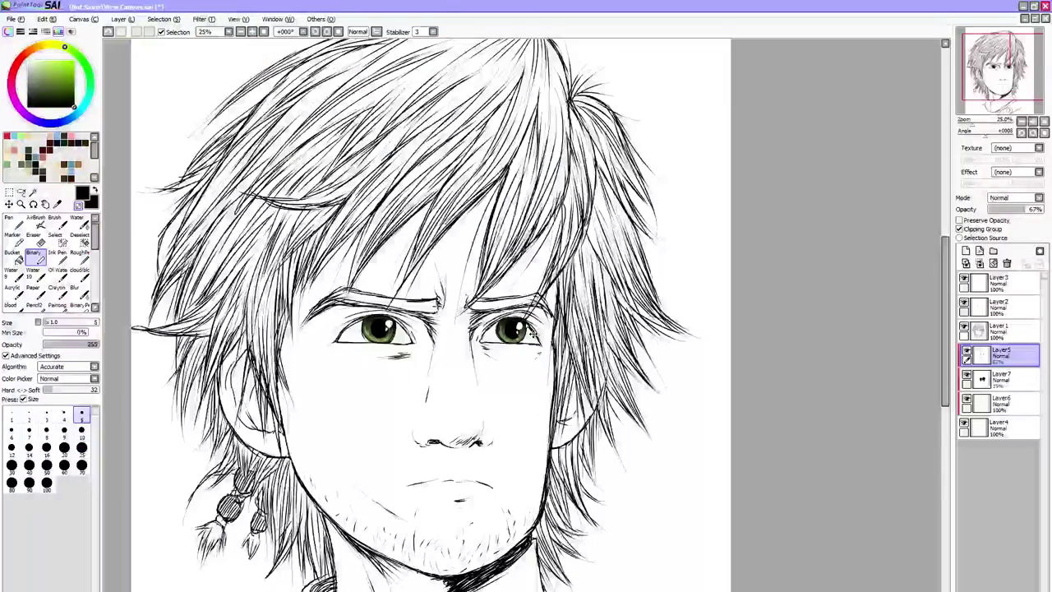
scroll(589, 168, "down", 1)
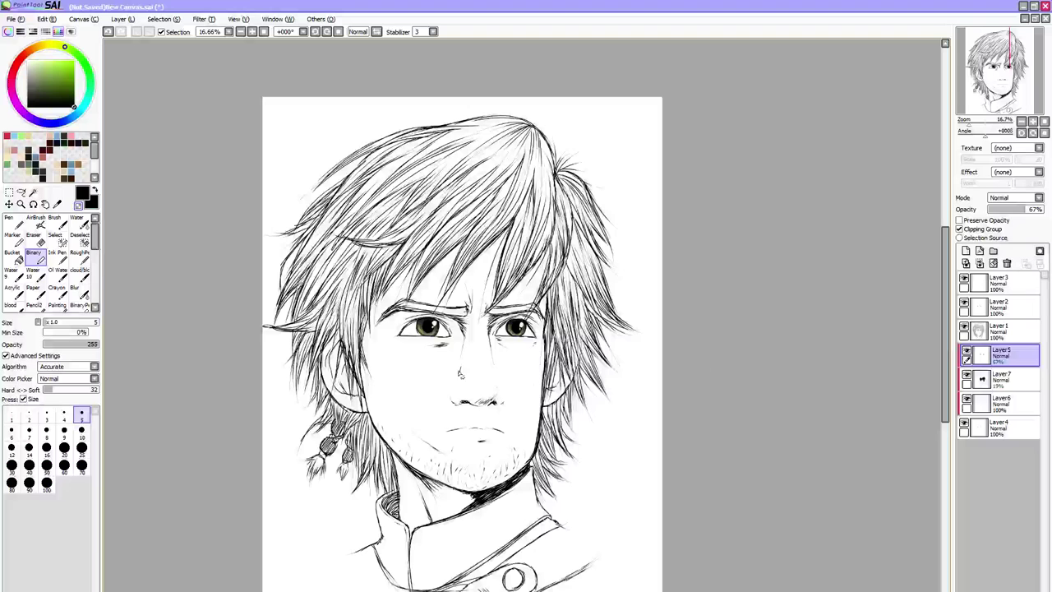
Add a clipped layer directly above Layer4 and choose a pale yellow-green
left_click(999, 426)
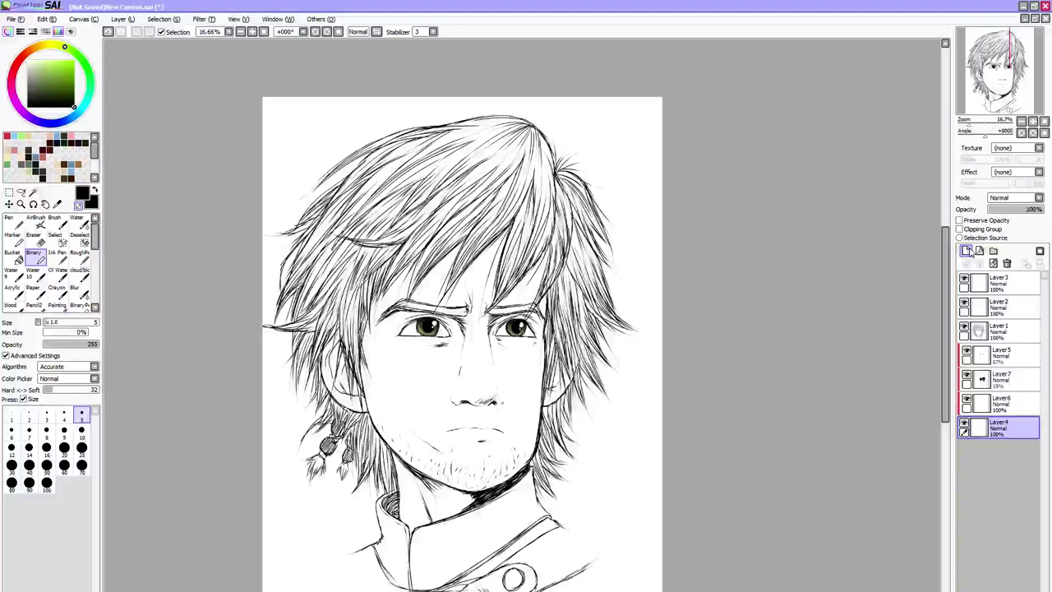
left_click(966, 251)
left_click(979, 229)
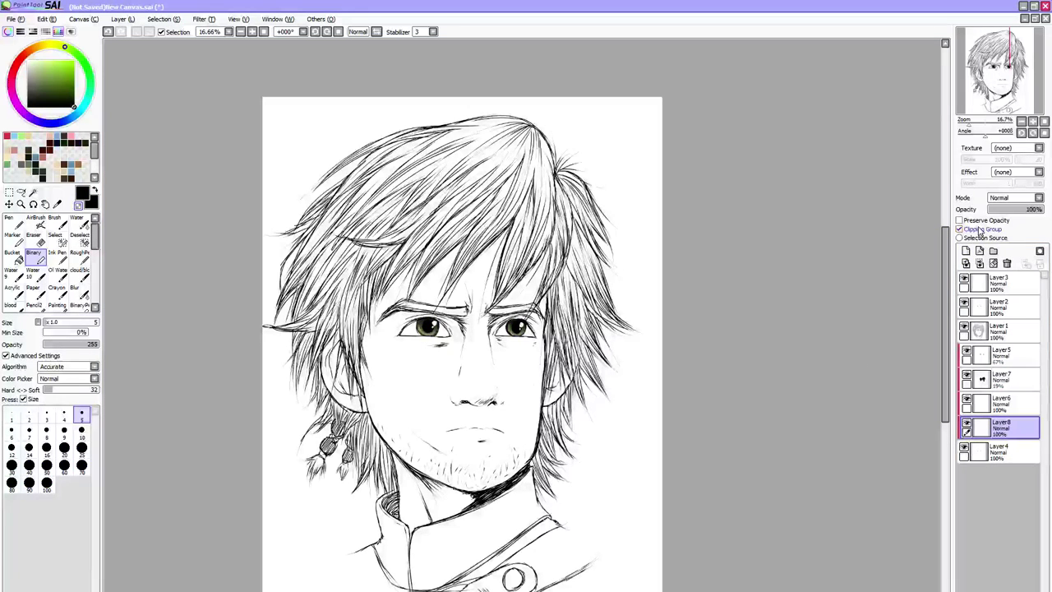
left_click(37, 60)
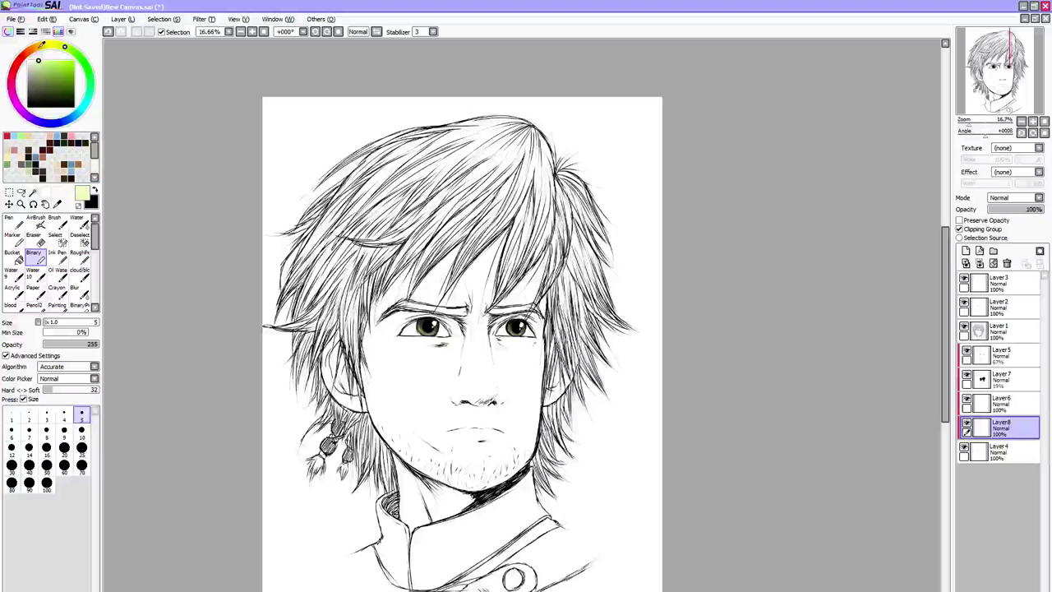
left_click(41, 60)
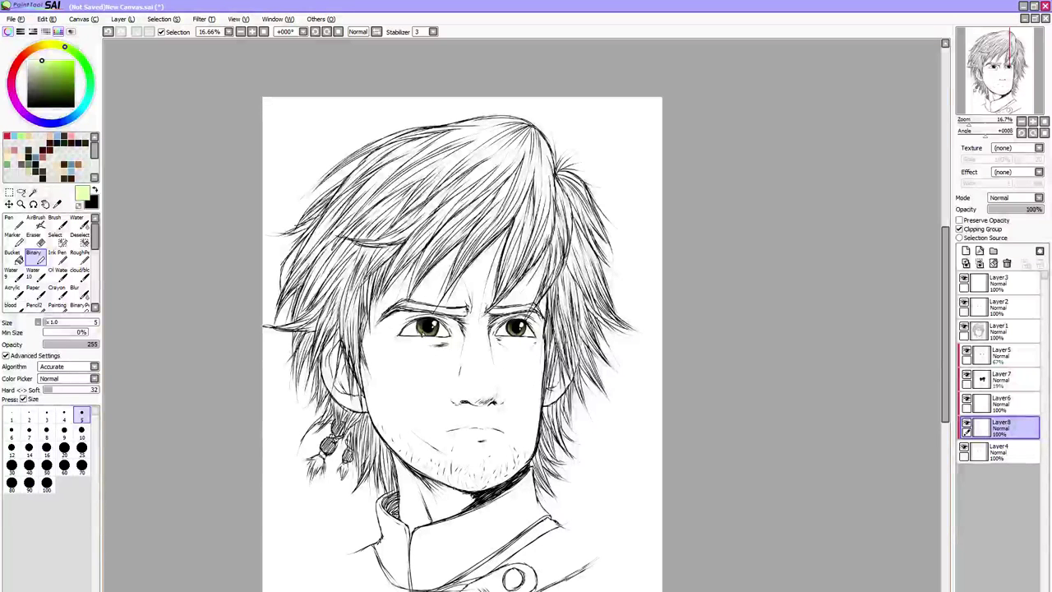
Paint a pale green glow on the lower part of both irises with the Binary pen at size 100, and blend it with the Water brush at size 70
key("]")
key("]")
key("]")
key("]")
key("]")
key("]")
key("]")
key("]")
key("]")
key("]")
key("]")
key("]")
key("]")
key("]")
key("]")
key("]")
key("]")
key("]")
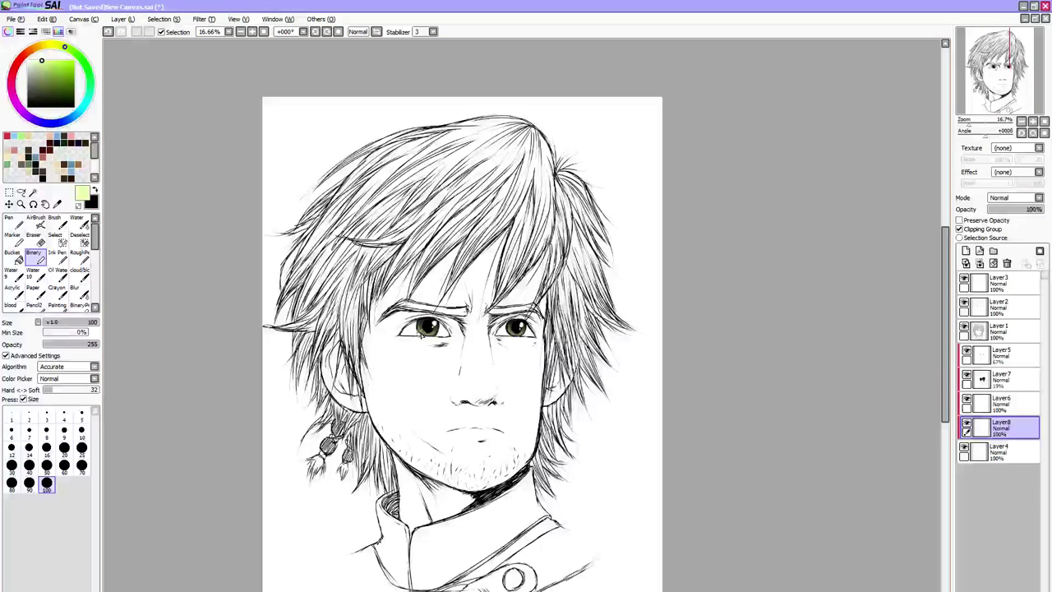
left_click_drag(422, 333, 429, 331)
left_click_drag(510, 337, 517, 328)
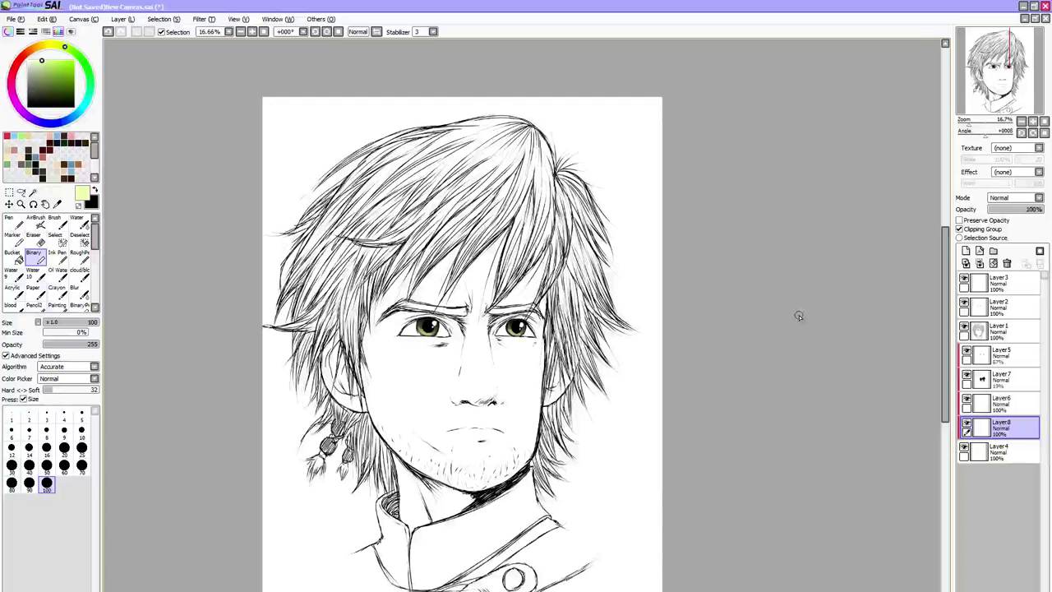
key("c")
key("bracketright")
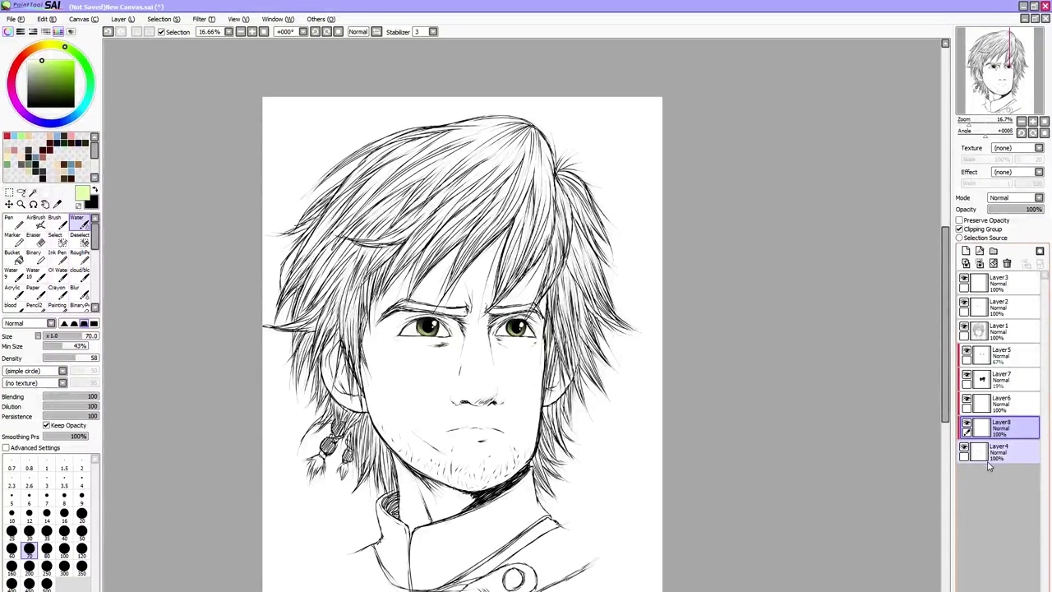
Add a new layer beneath Layer4 and choose a very light grey
left_click(990, 458)
left_click(967, 250)
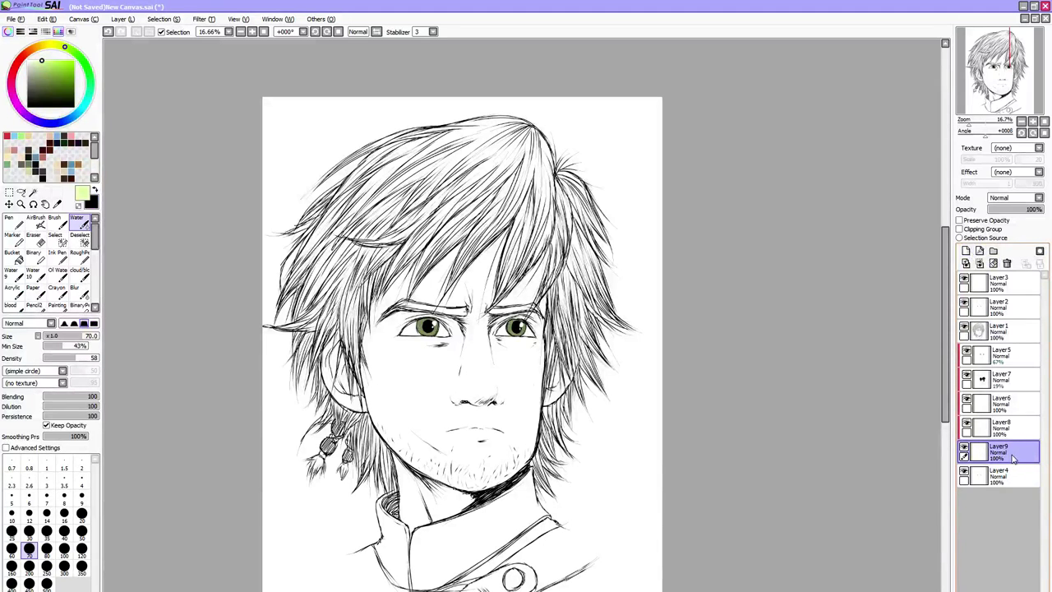
left_click_drag(1014, 458, 1005, 480)
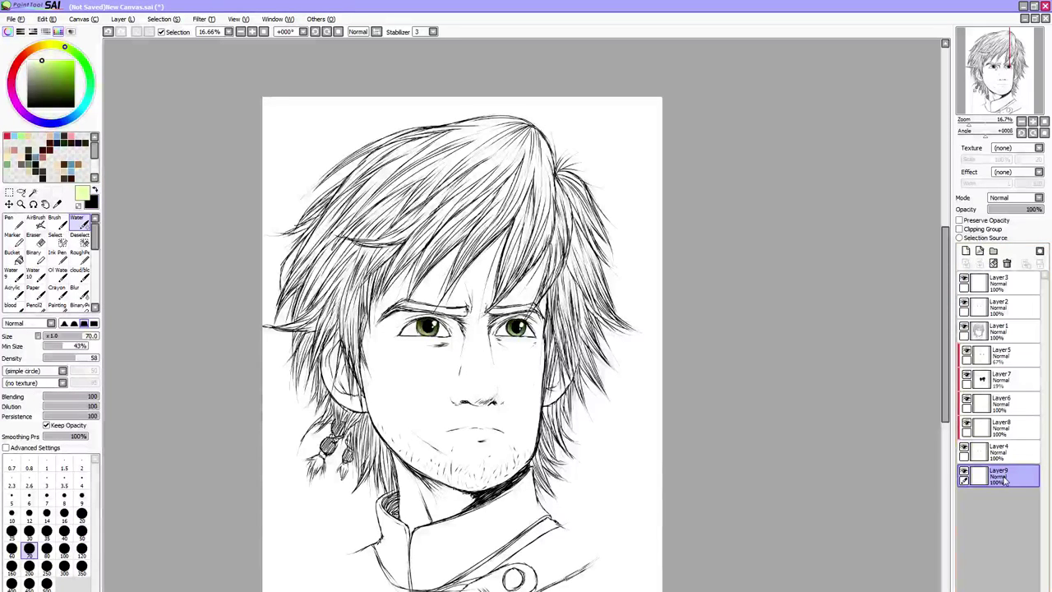
left_click(39, 74)
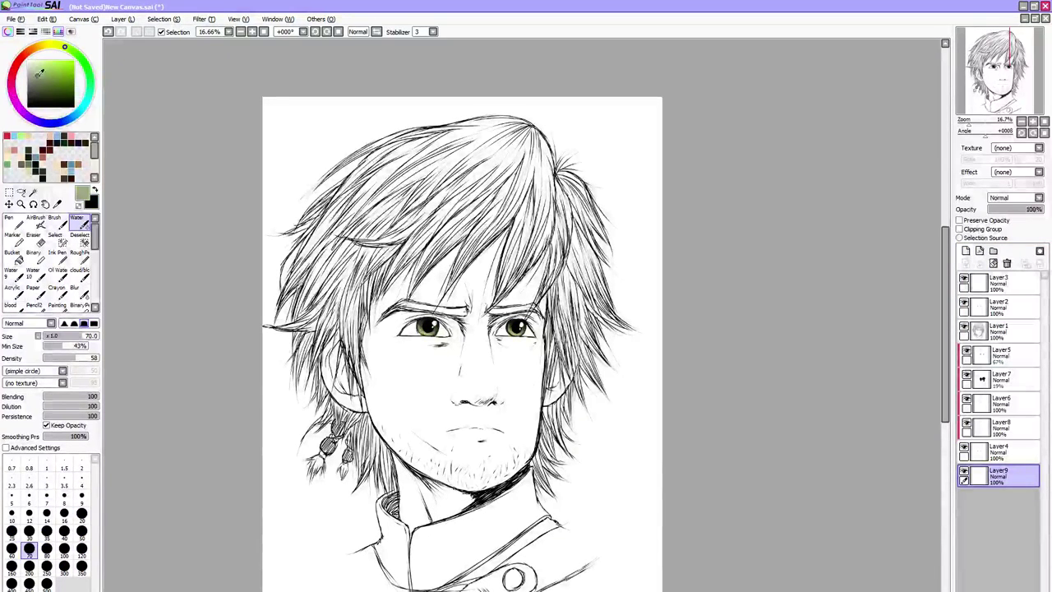
mouse_move(39, 74)
left_mouse_down()
mouse_move(23, 55)
mouse_move(27, 65)
left_mouse_up()
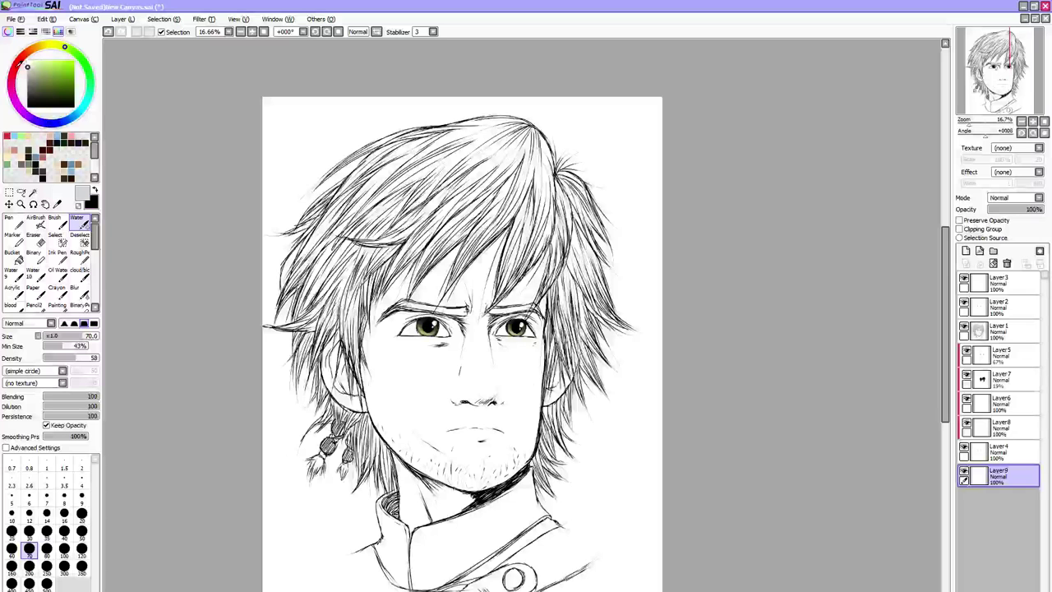
left_click(27, 70)
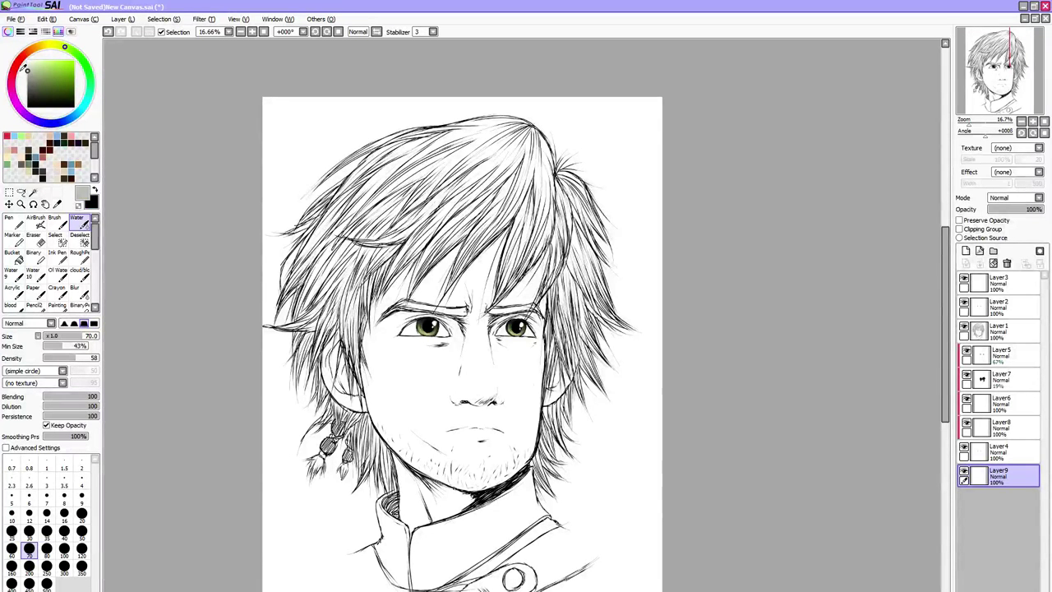
mouse_move(26, 70)
left_mouse_down()
mouse_move(20, 51)
mouse_move(27, 62)
left_mouse_up()
Paint the whites of both eyes light grey with the Pen at size 40
key("n")
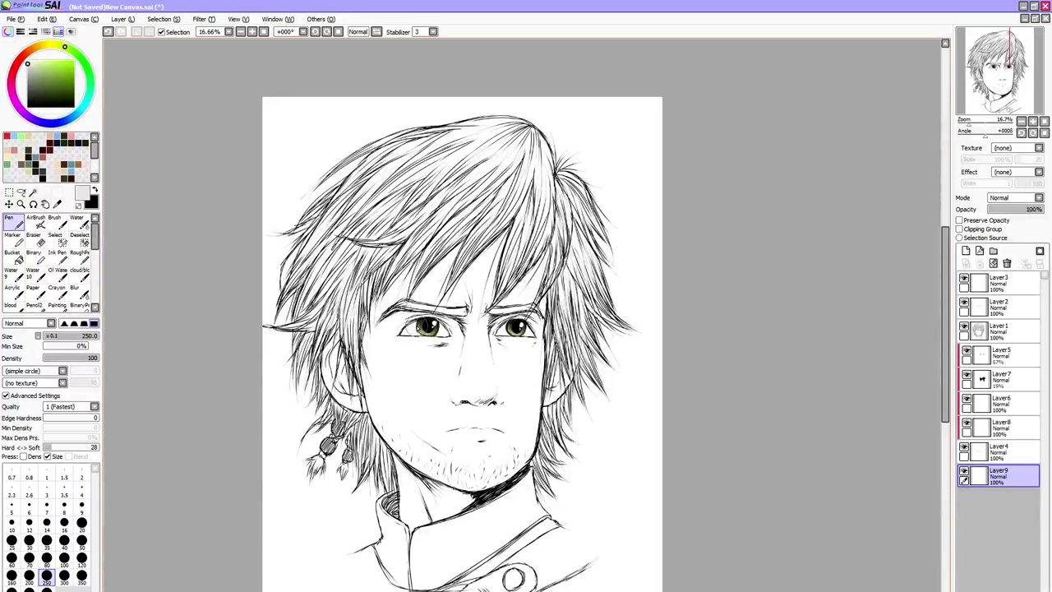
key("bracketleft")
key("bracketleft")
key("bracketleft")
key("bracketleft")
key("bracketleft")
key("bracketleft")
key("bracketleft")
key("bracketleft")
key("bracketleft")
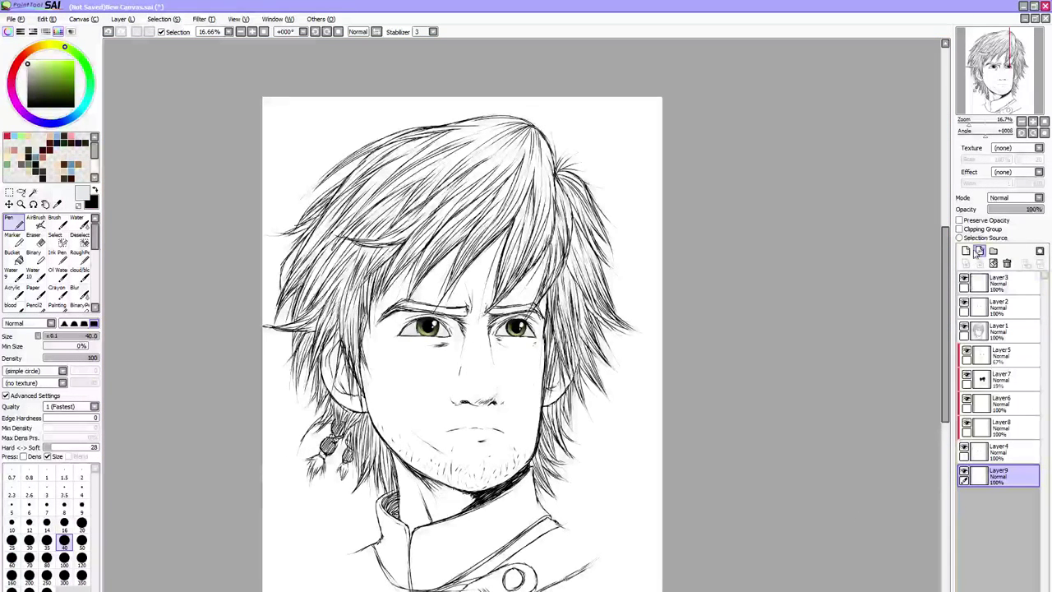
Add a clipped layer above the eye-white layer and choose a dark navy
left_click(978, 251)
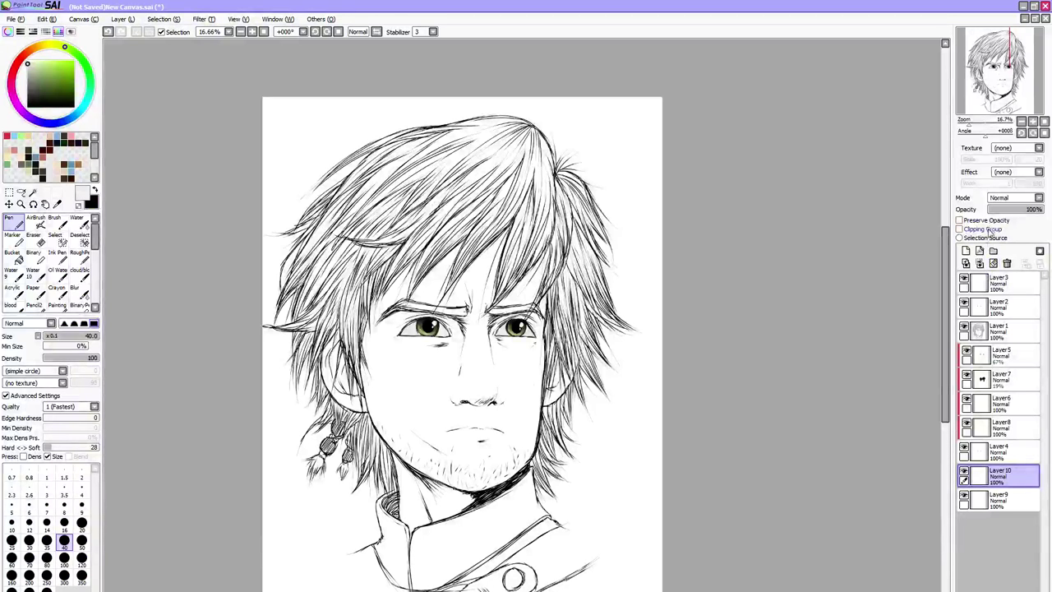
left_click(987, 229)
left_click(57, 142)
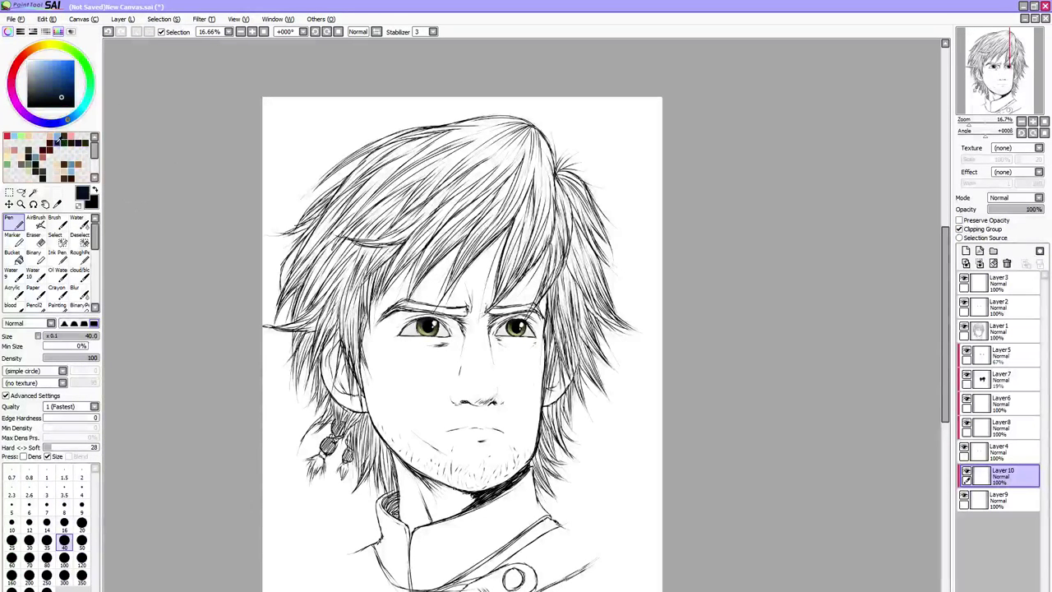
Cover both eye whites with navy using the Pen at size 500, and lower that layer's opacity to 5%
left_click(29, 586)
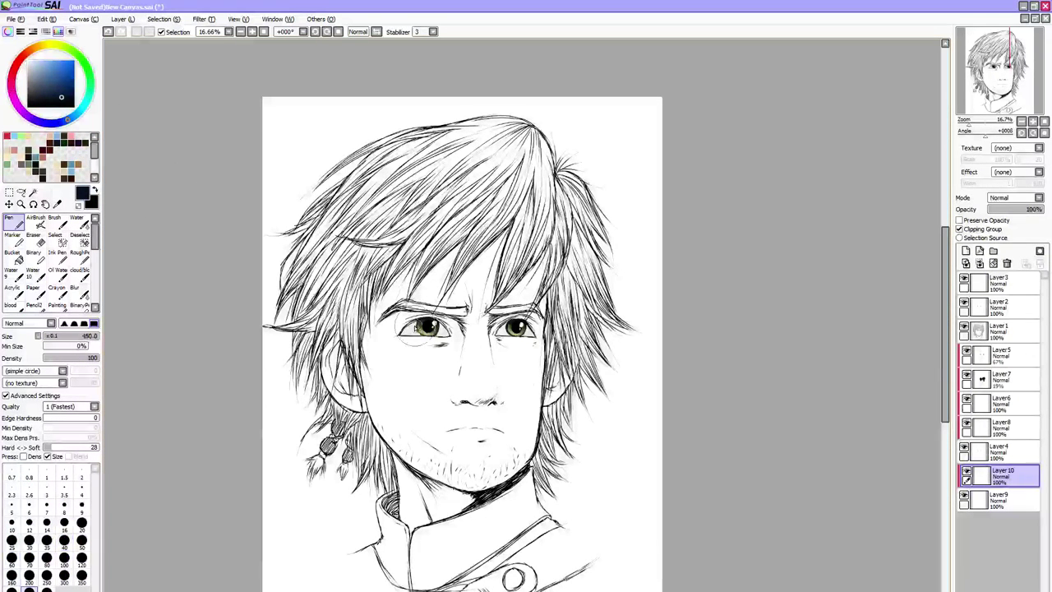
key("]")
left_click_drag(415, 329, 531, 327)
left_click(1001, 210)
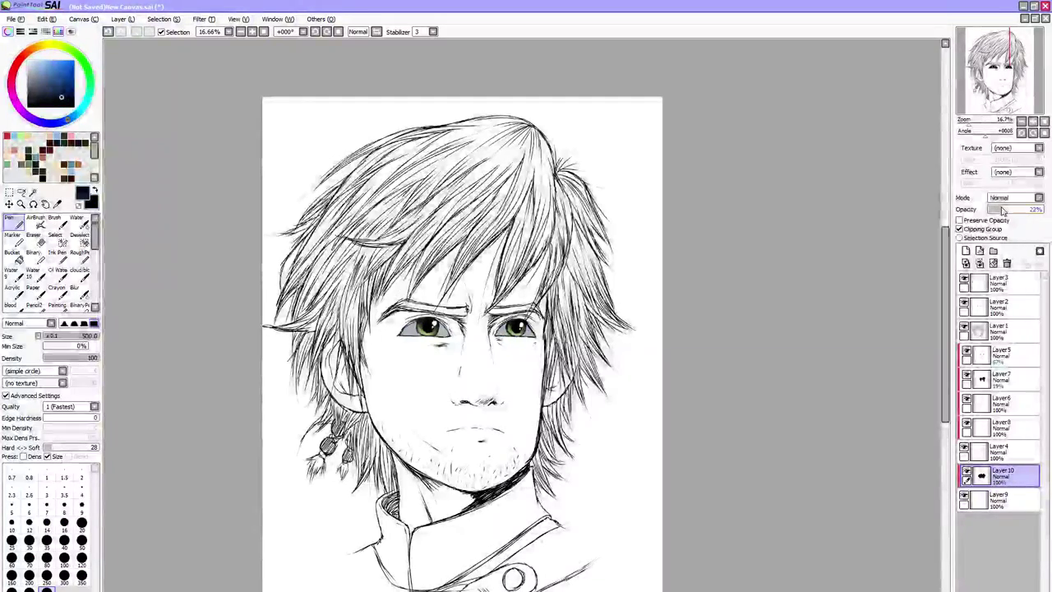
left_click_drag(1000, 209, 994, 212)
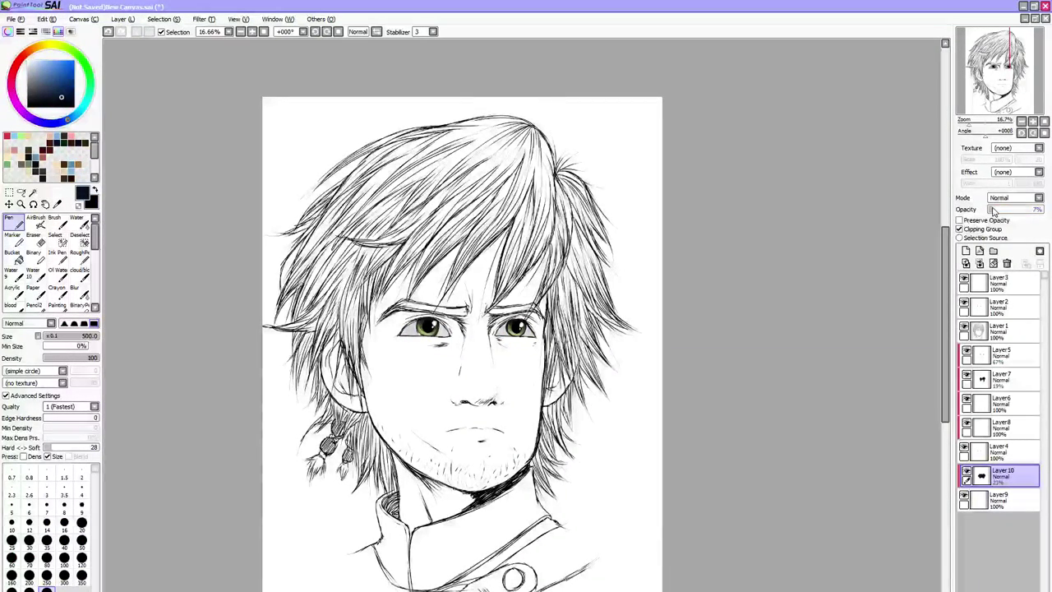
left_click(979, 251)
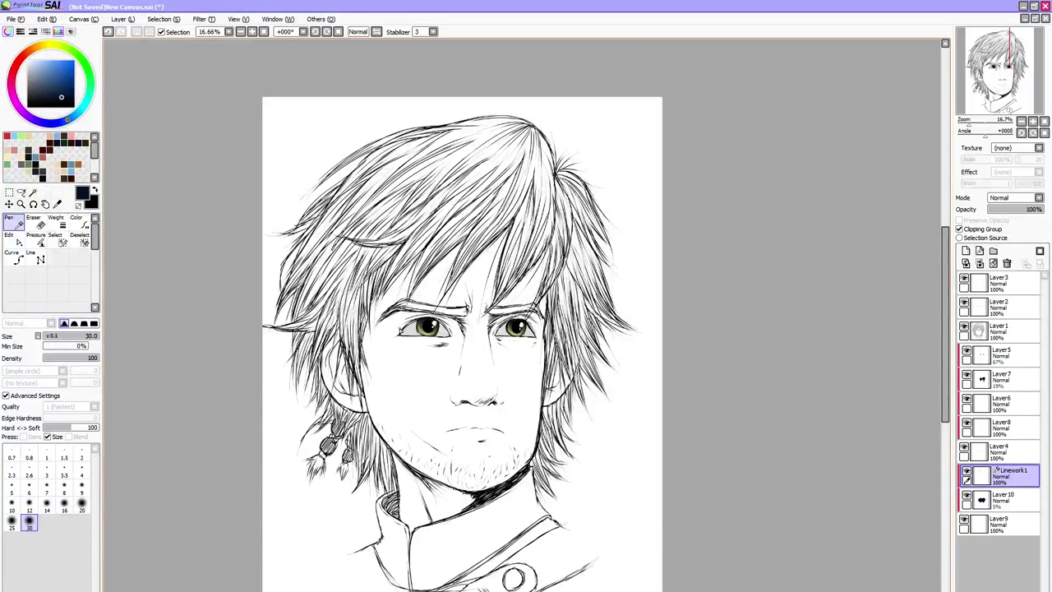
key("ctrl+z")
key("ctrl+z")
key("ctrl+z")
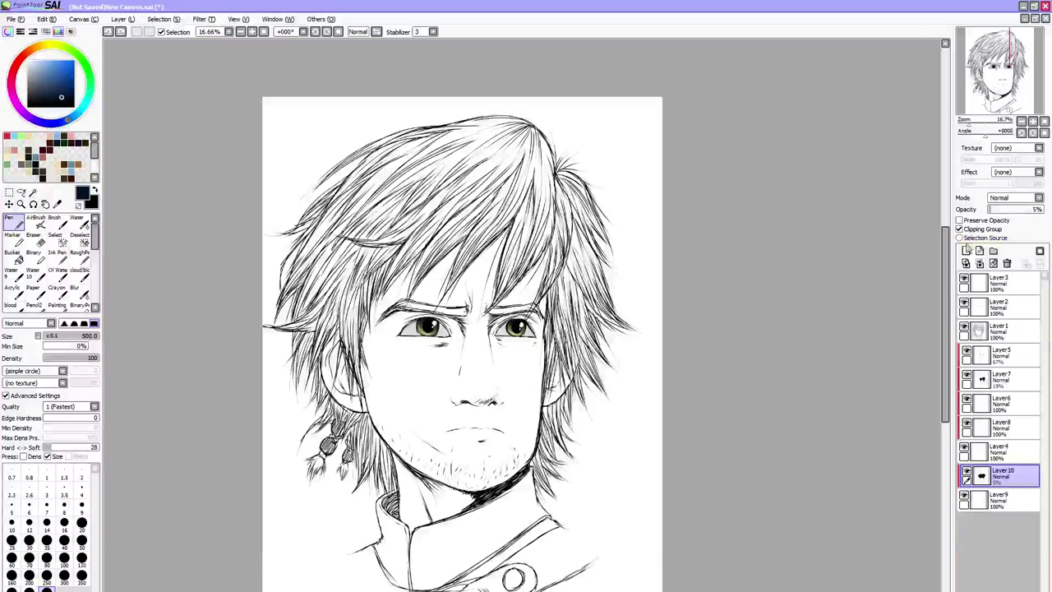
Add a clipped layer above Layer10 and paint navy shadows on both eye whites with the Pen at size 70
left_click(968, 248)
key("bracketleft")
key("bracketleft")
key("bracketleft")
key("bracketleft")
key("bracketleft")
key("bracketleft")
key("bracketleft")
key("bracketleft")
key("bracketleft")
key("bracketleft")
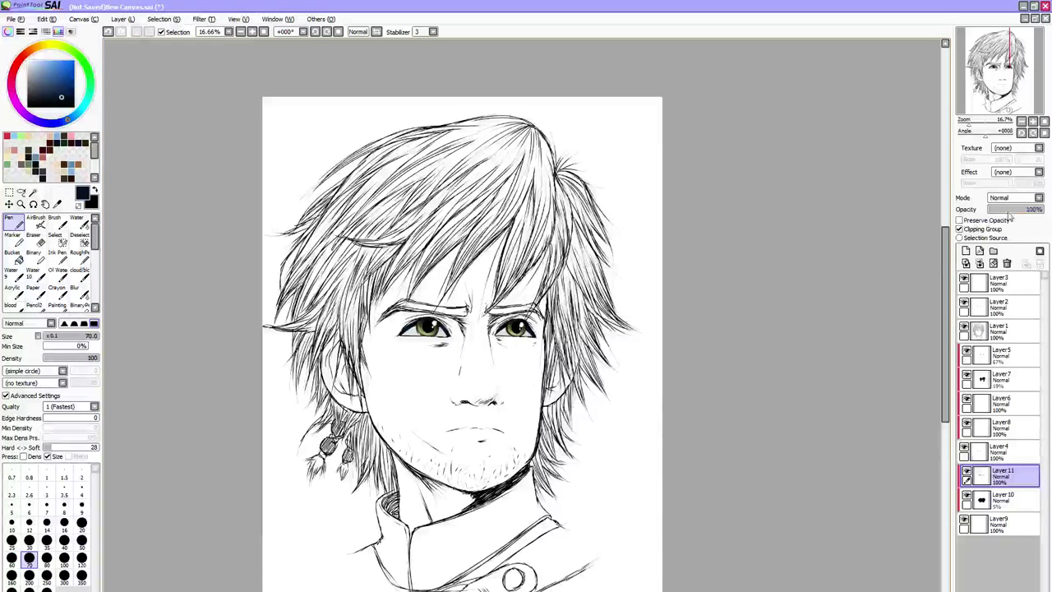
left_click_drag(1010, 212, 997, 211)
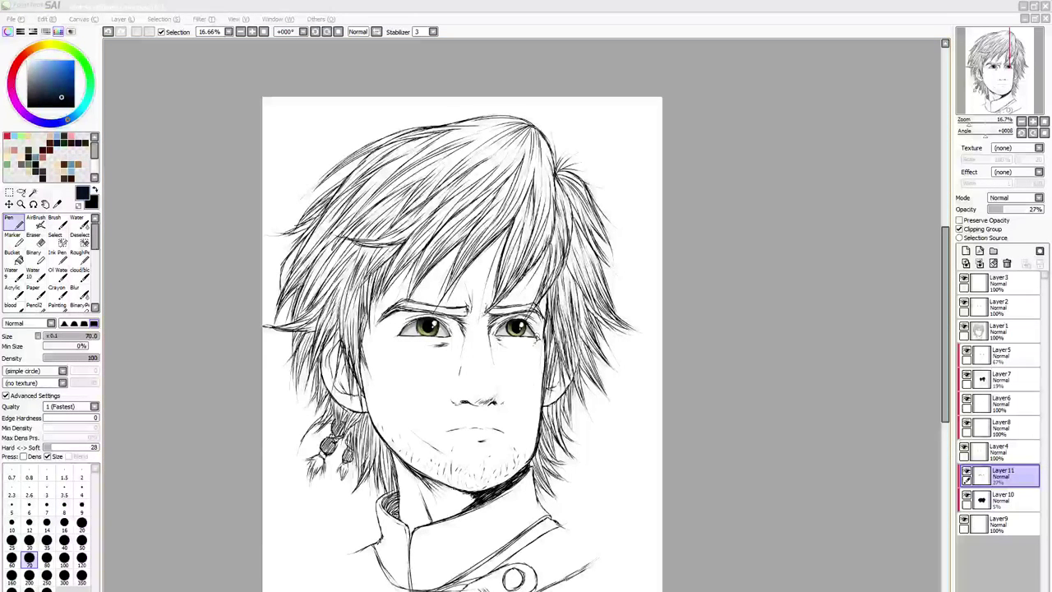
left_click(748, 316)
key("ctrl+z")
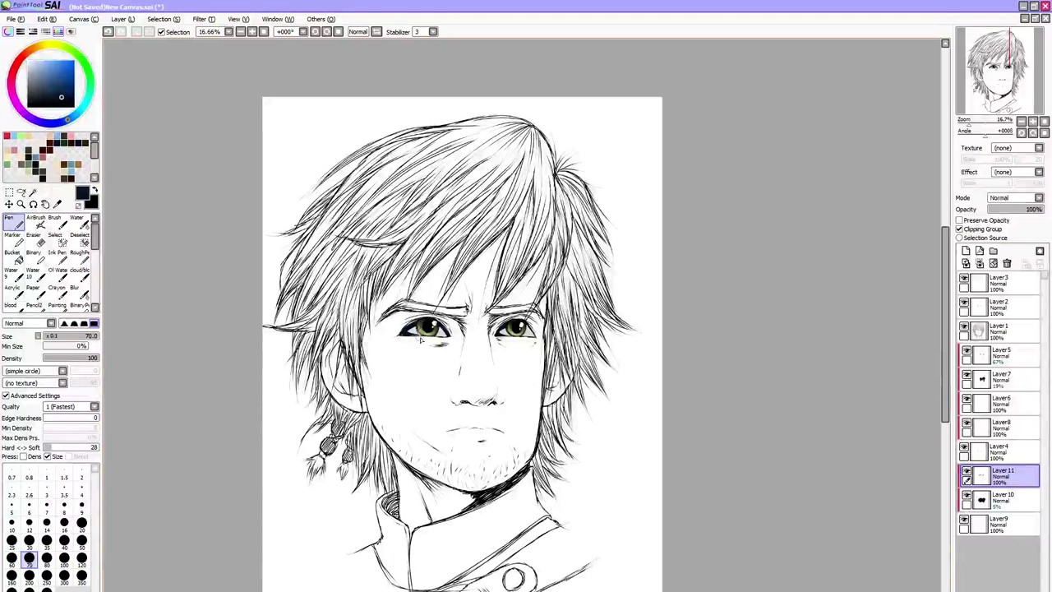
Lower the opacity of the eye-white shadow layer to 27% and add another clipped layer directly above it
left_click_drag(1038, 210, 1004, 212)
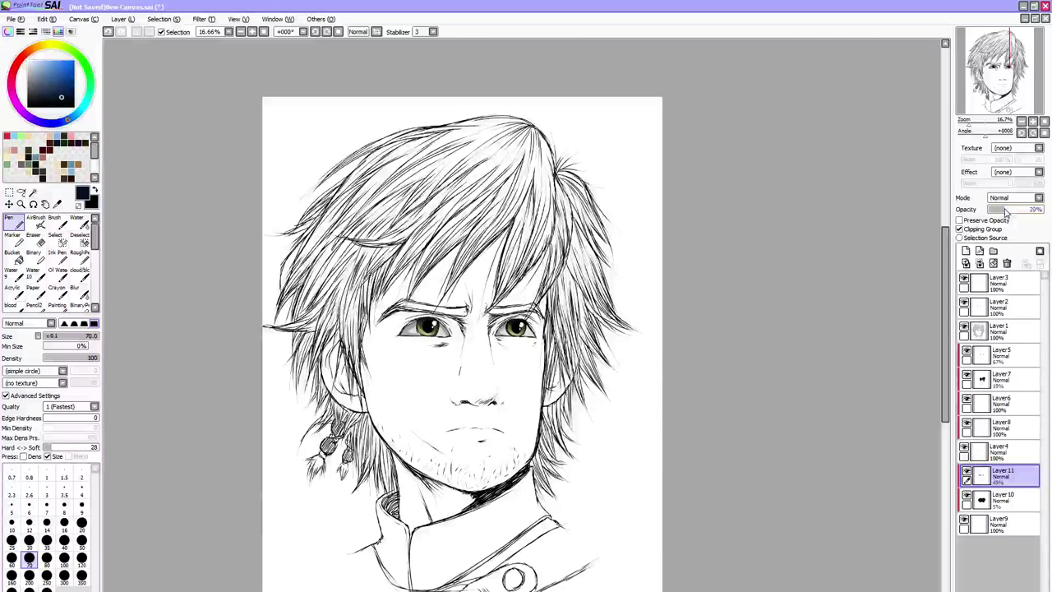
left_click(965, 251)
left_click(994, 230)
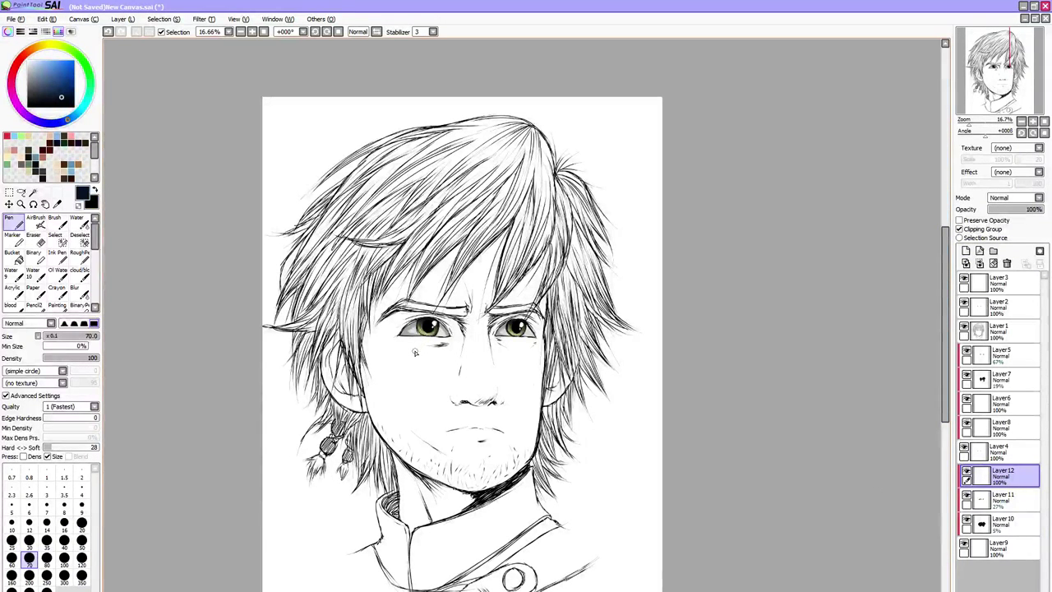
Paint near-black shading on the eye whites on Layer12 with the Binary tool at size 60, and lower the layer's opacity to 44%
key("b")
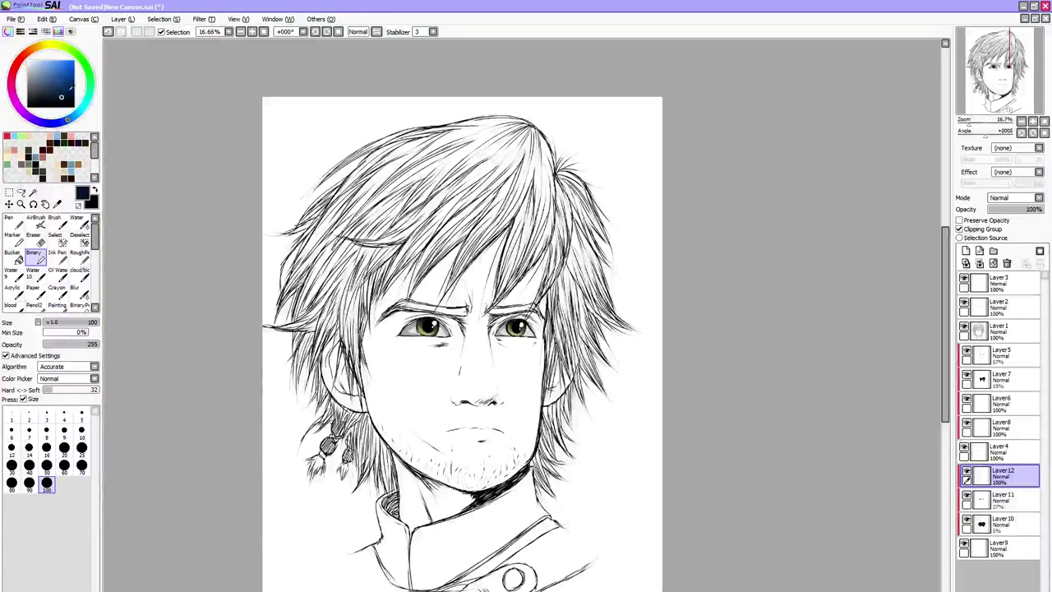
left_click(74, 107)
key("bracketleft")
key("bracketleft")
key("bracketleft")
key("bracketleft")
key("bracketleft")
key("bracketleft")
key("bracketleft")
key("bracketleft")
key("bracketleft")
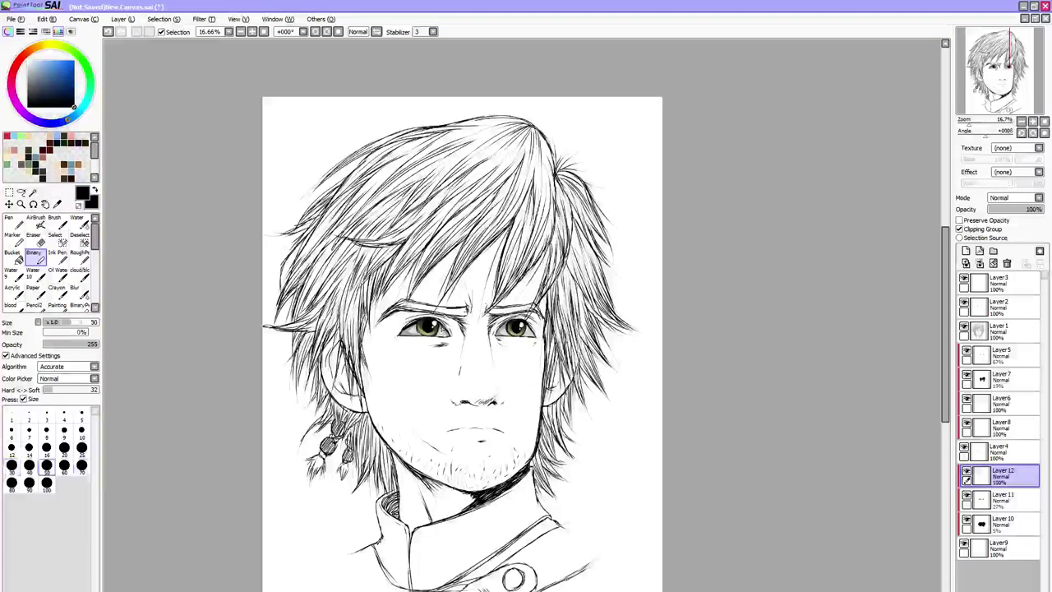
key("bracketright")
key("bracketright")
key("bracketright")
key("bracketright")
key("bracketright")
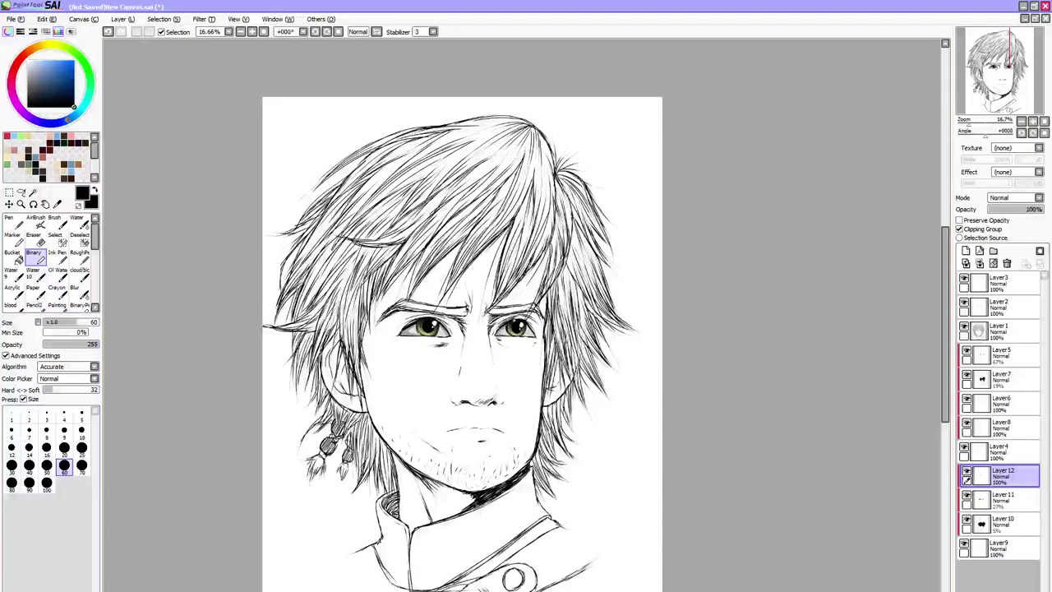
left_click_drag(1016, 210, 1010, 212)
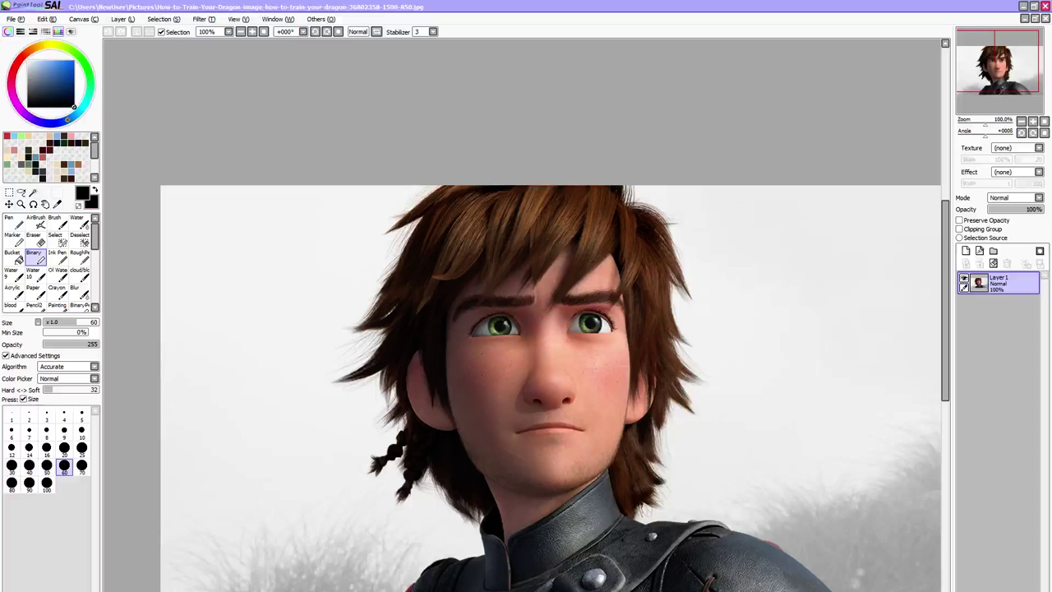
Sample a dark brown from the hair in the reference picture and add new layers beneath the eye-white base Layer9
left_click(58, 205)
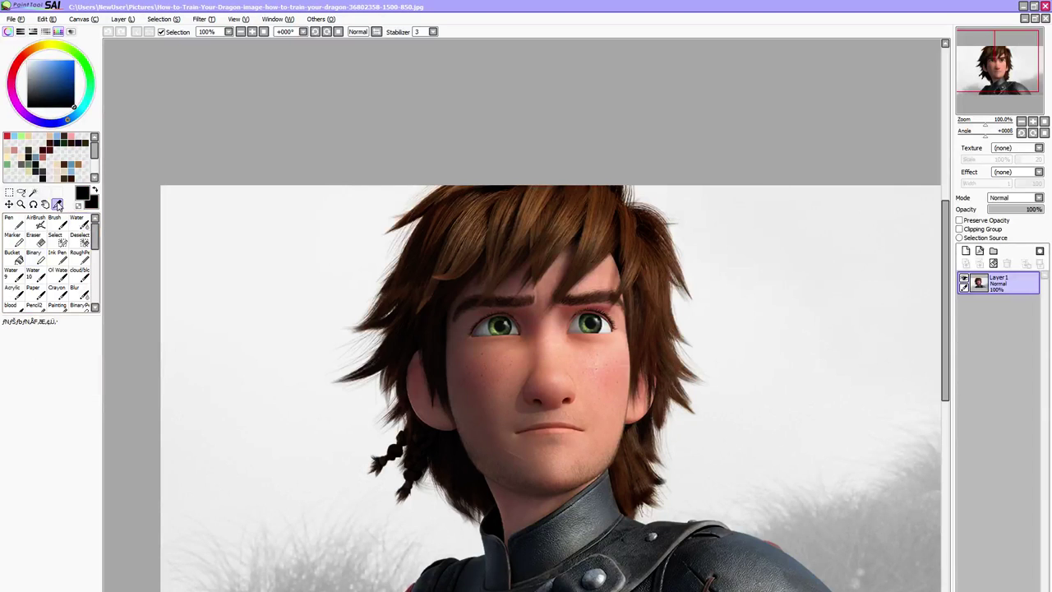
left_click(535, 195)
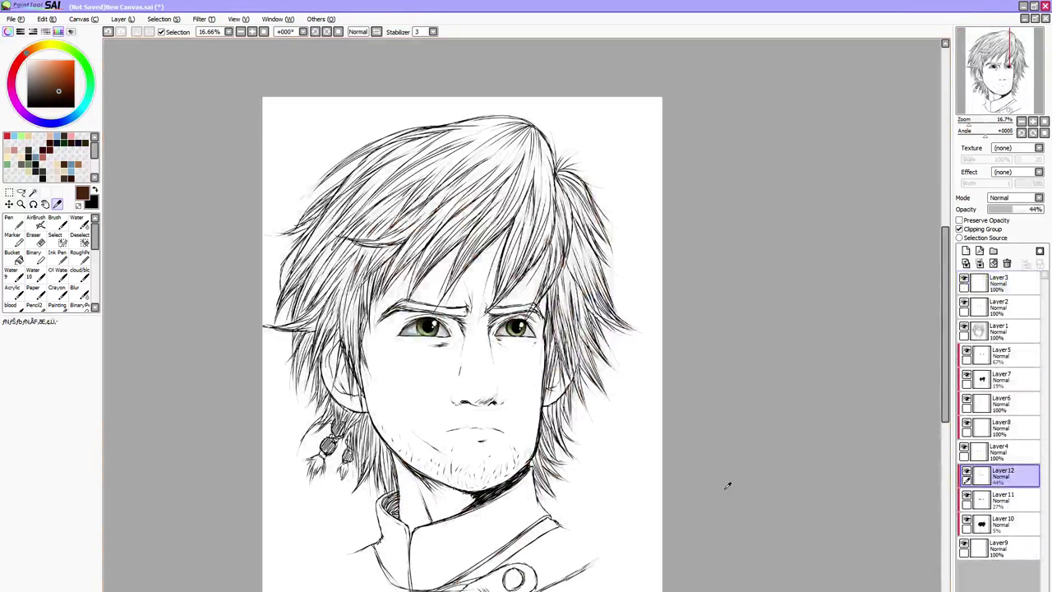
left_click(1003, 548)
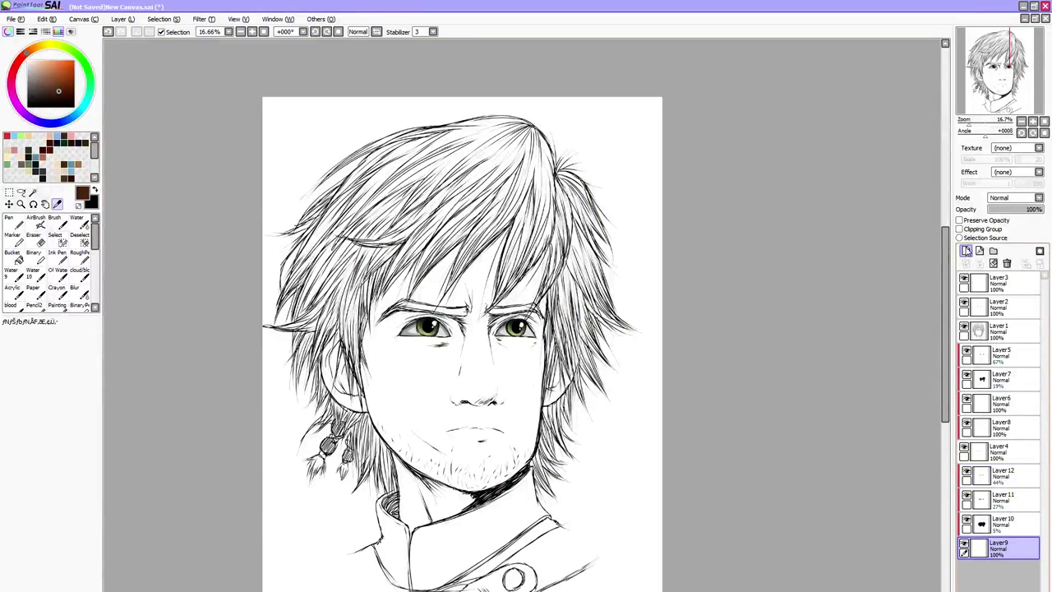
left_click(966, 251)
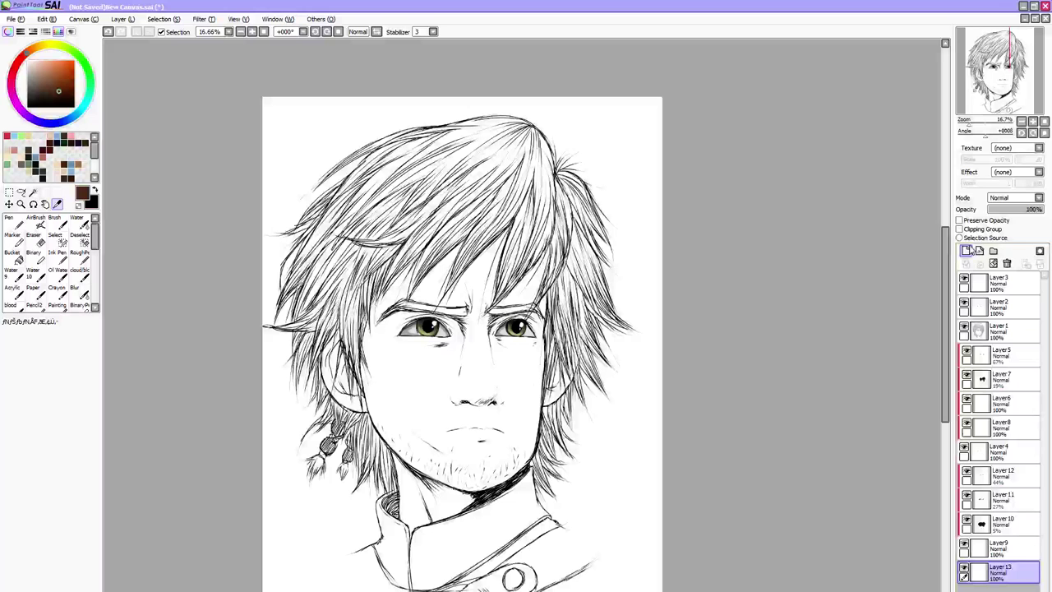
left_click(966, 251)
Fill the left-hand eyebrow with dark brown on Layer17 using the Binary tool, varying the size between 14 and 40
key("n")
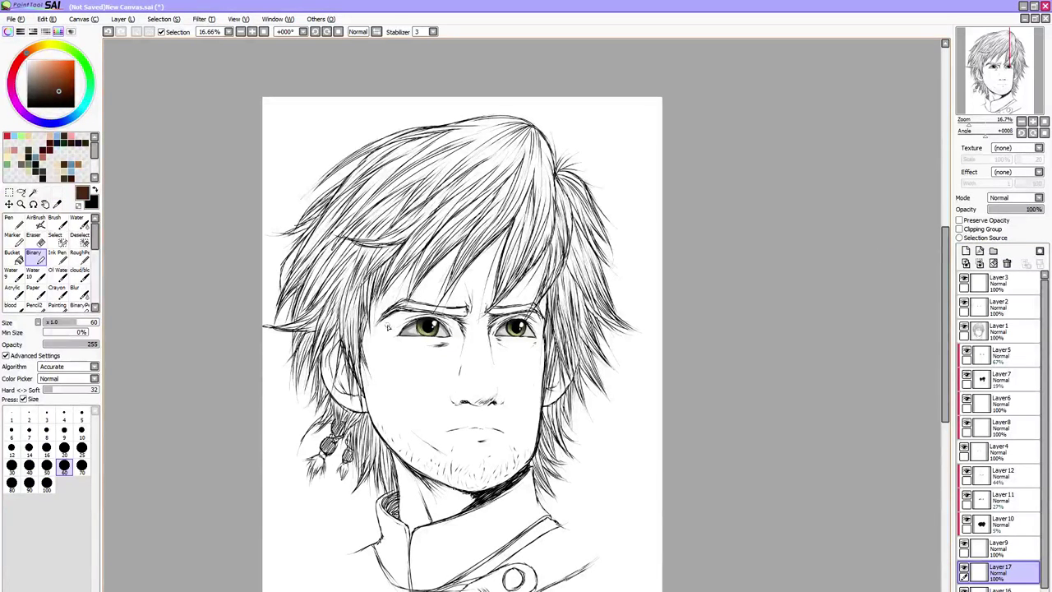
key("bracketleft")
key("bracketleft")
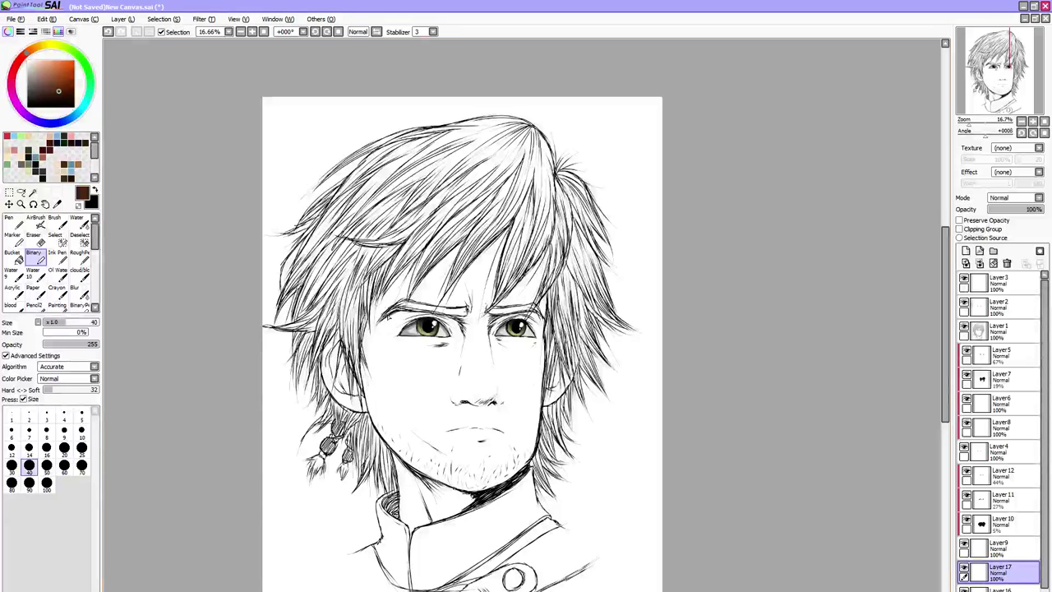
left_click(12, 448)
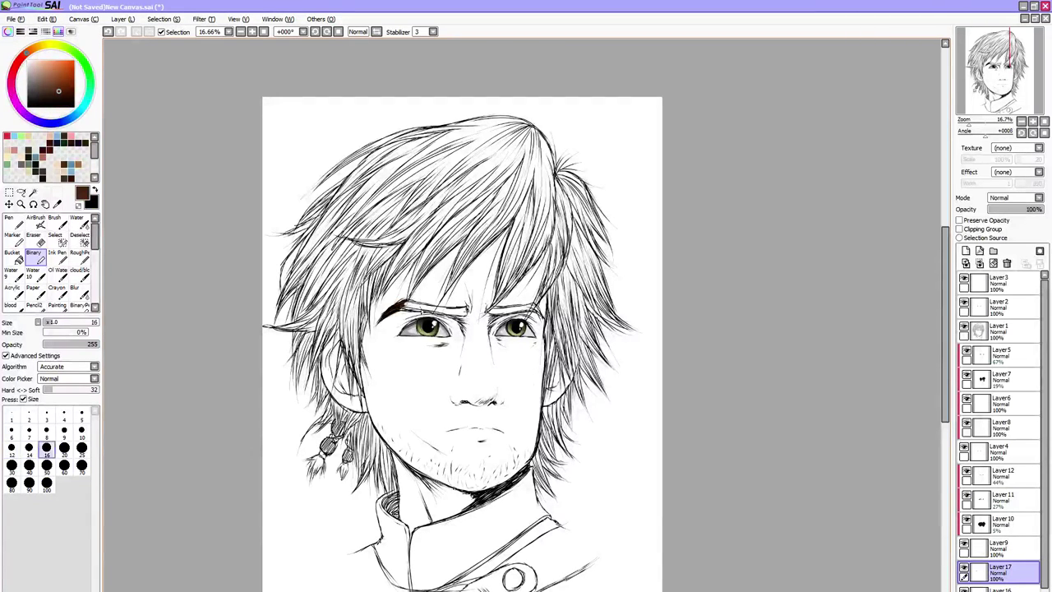
left_click(28, 465)
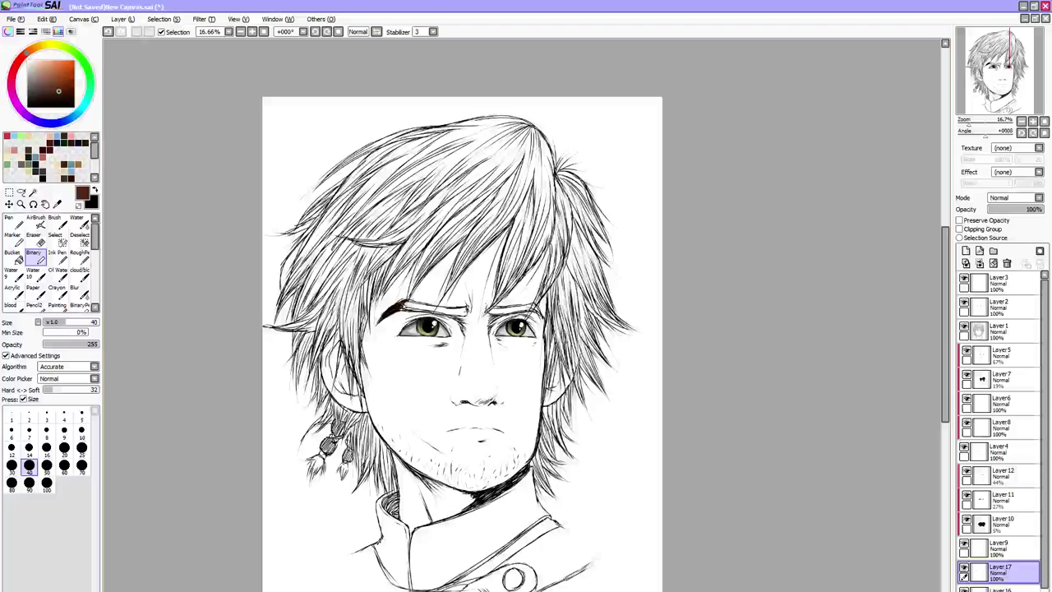
left_click_drag(403, 305, 463, 313)
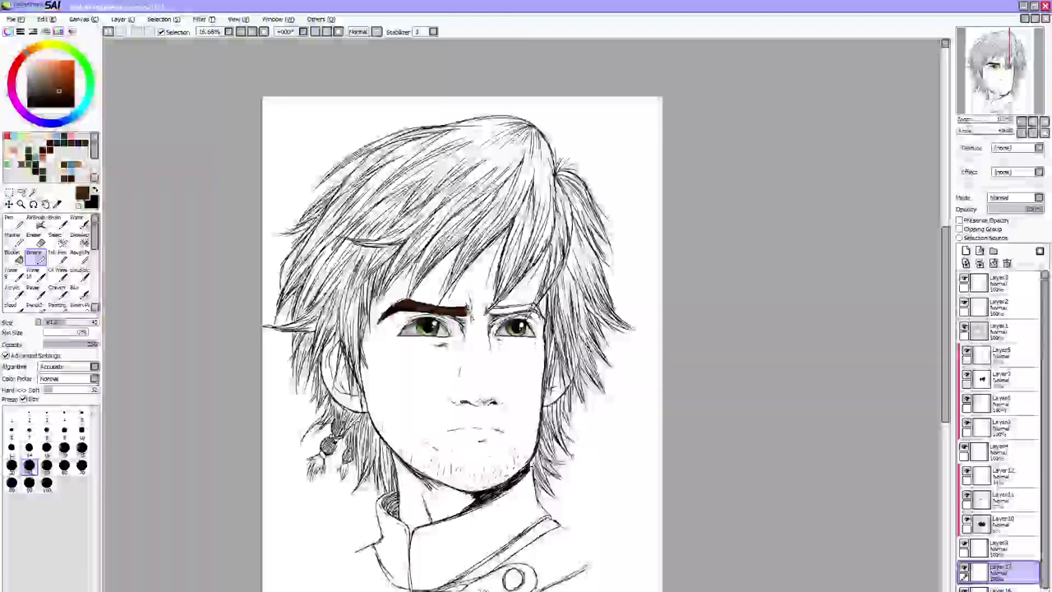
key("[")
key("[")
key("[")
key("[")
key("[")
left_click_drag(465, 309, 466, 312)
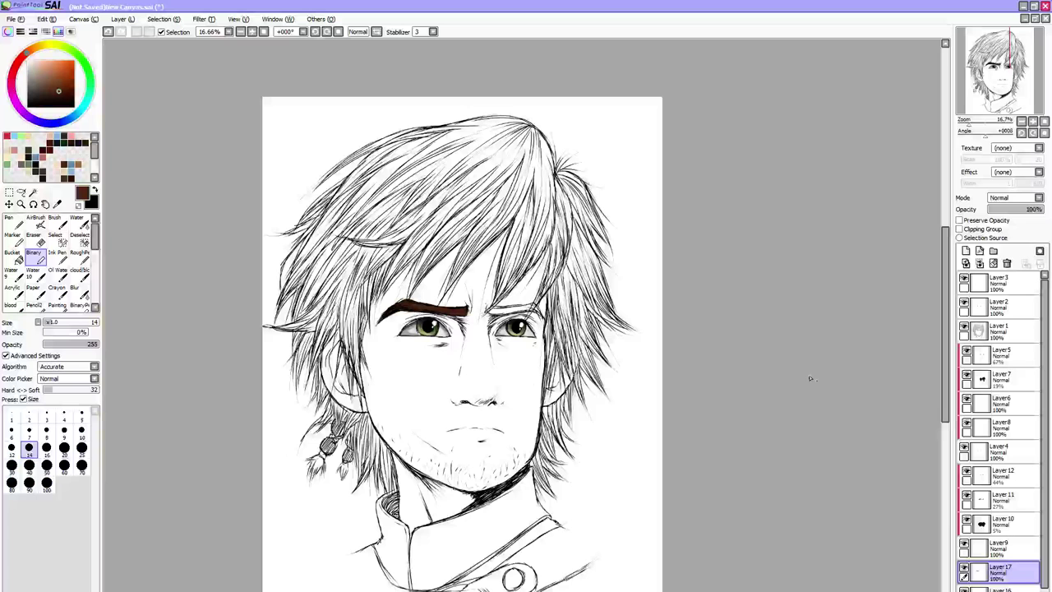
Fill the right-hand eyebrow with dark brown using Binary brush sizes 14 and 30
mouse_move(491, 309)
left_mouse_down()
mouse_move(523, 314)
mouse_move(504, 315)
left_mouse_up()
key("]")
key("]")
key("]")
key("]")
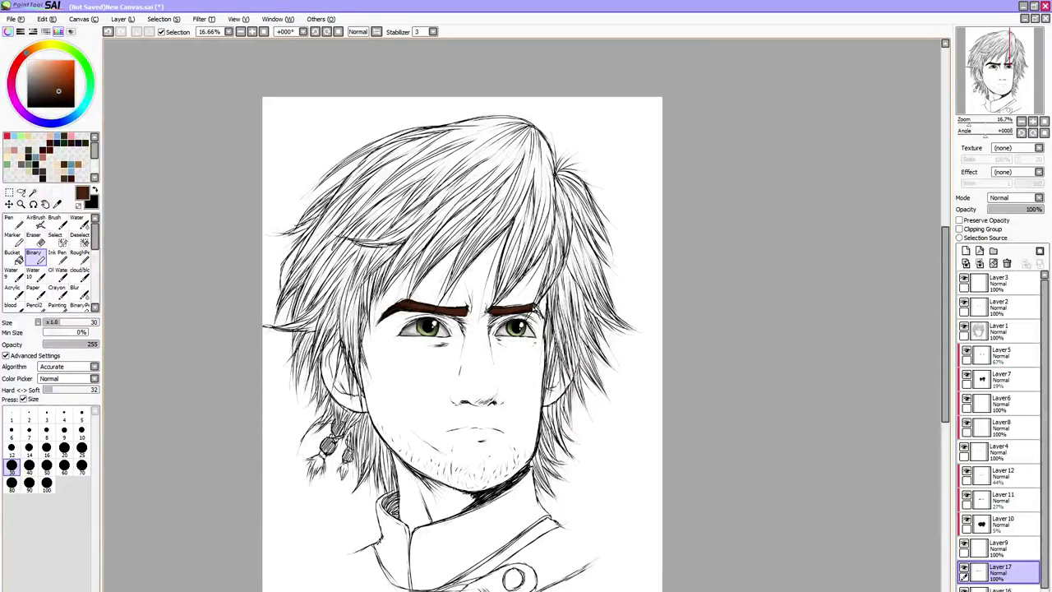
left_click_drag(531, 309, 539, 309)
Fill the sideburn strands in front of the left-hand ear with dark brown at size 30
mouse_move(351, 351)
left_mouse_down()
mouse_move(344, 326)
mouse_move(359, 394)
mouse_move(359, 384)
left_mouse_up()
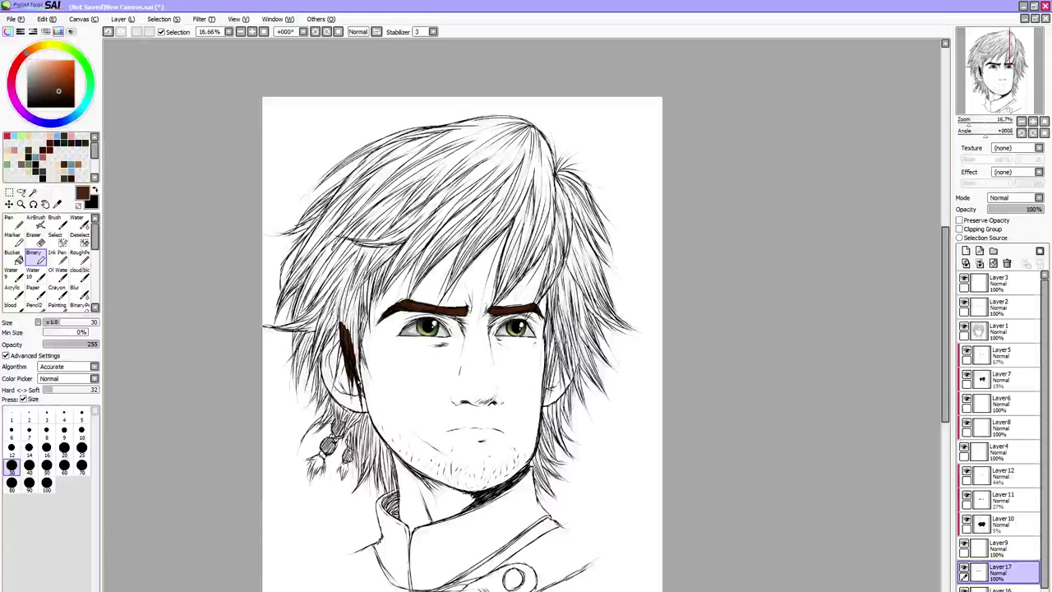
mouse_move(353, 337)
left_mouse_down()
mouse_move(358, 371)
mouse_move(357, 329)
mouse_move(358, 361)
mouse_move(368, 310)
left_mouse_up()
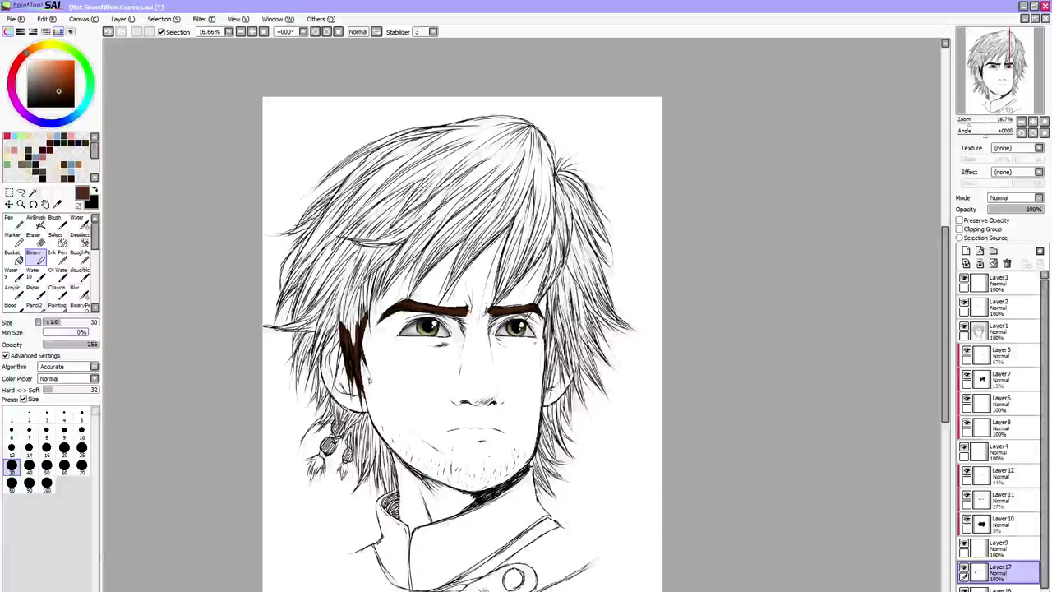
left_click_drag(343, 339, 338, 374)
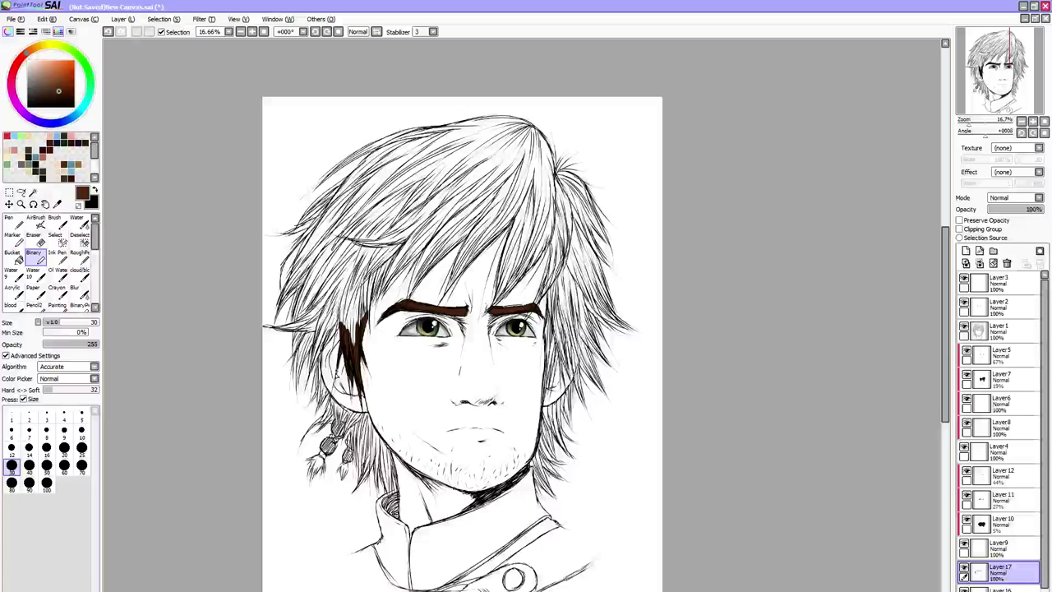
Fill the outer hair spikes behind the left-hand ear and the protruding pointed lock above them with dark brown at size 30
mouse_move(327, 337)
left_mouse_down()
mouse_move(321, 406)
mouse_move(317, 386)
left_mouse_up()
key("ctrl+z")
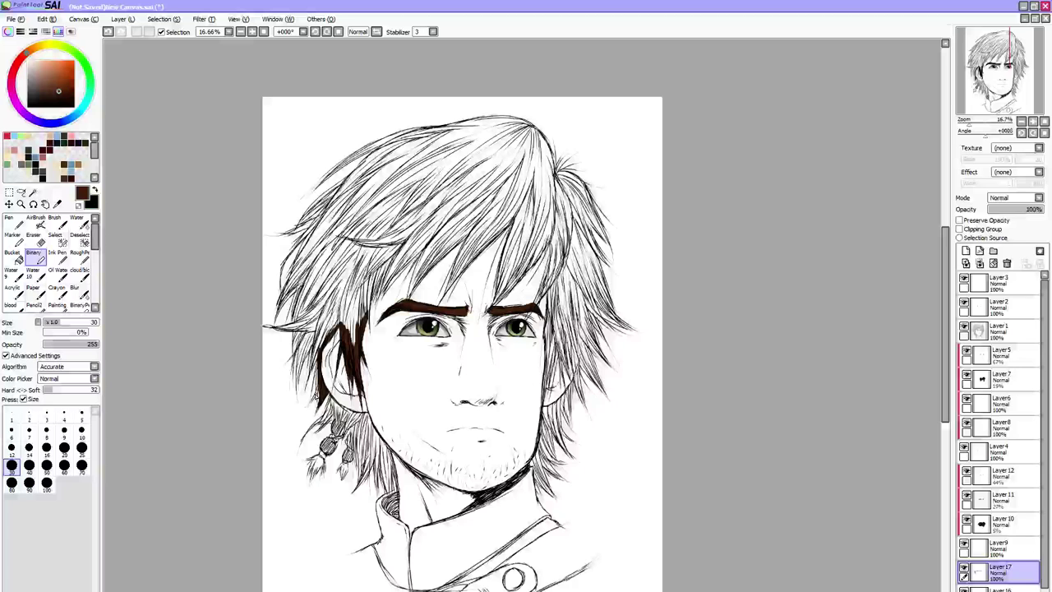
left_click_drag(322, 340, 319, 383)
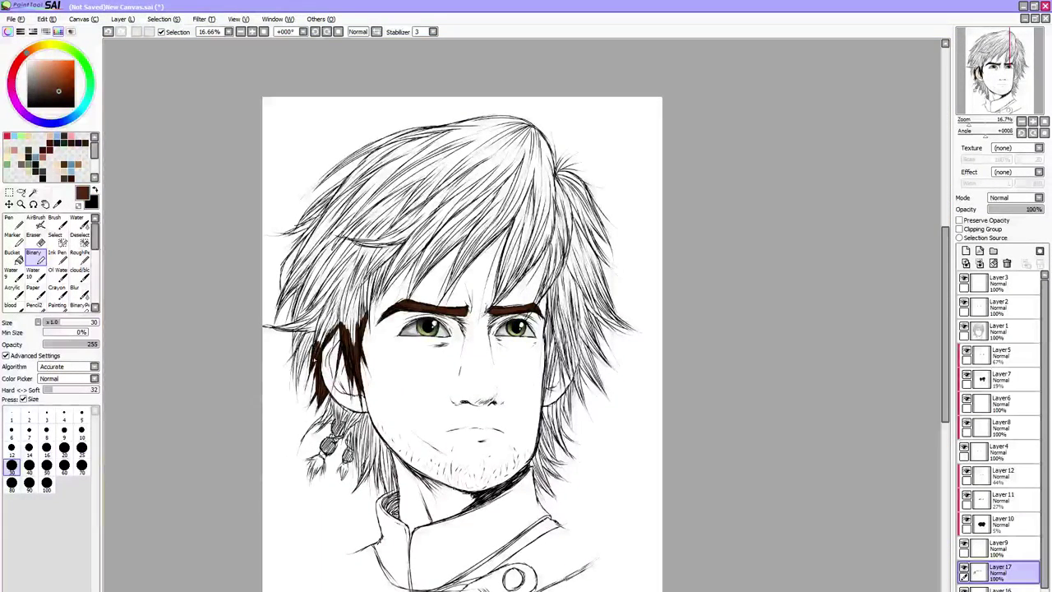
left_click_drag(320, 333, 315, 340)
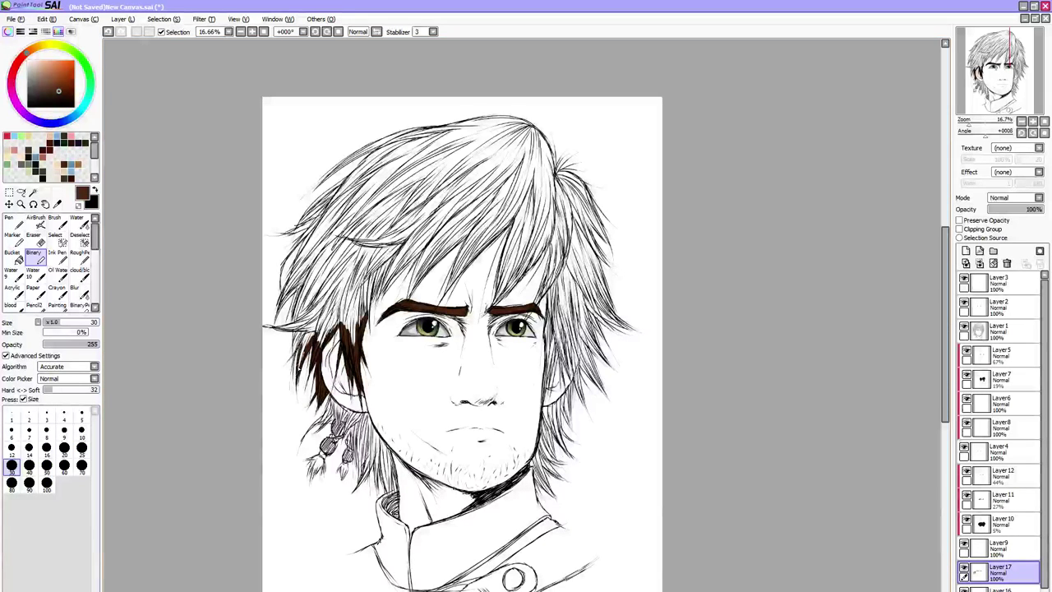
mouse_move(300, 369)
left_mouse_down()
mouse_move(305, 338)
mouse_move(293, 349)
left_mouse_up()
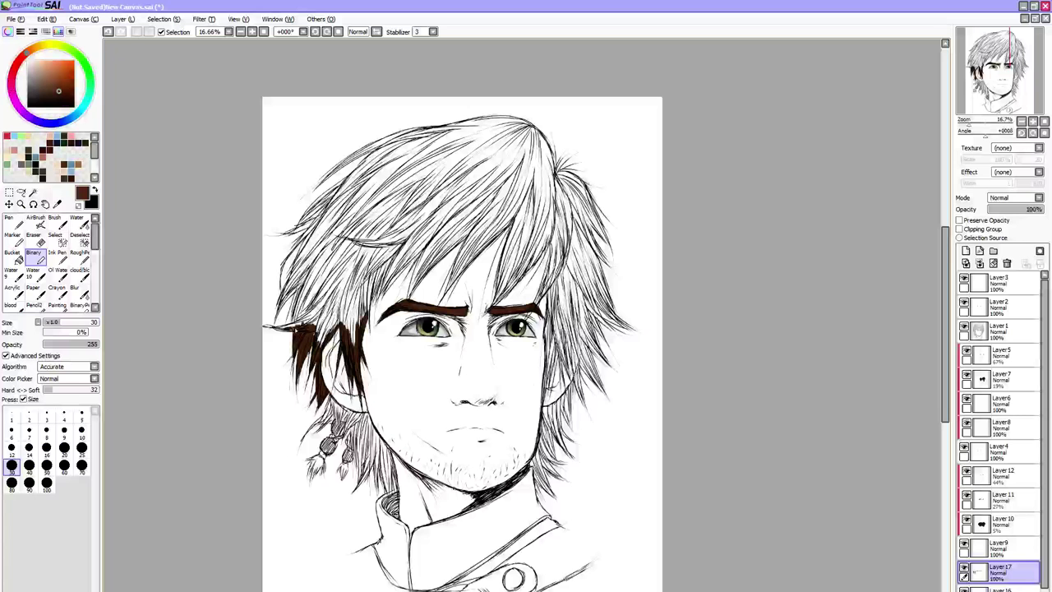
left_click_drag(274, 328, 292, 327)
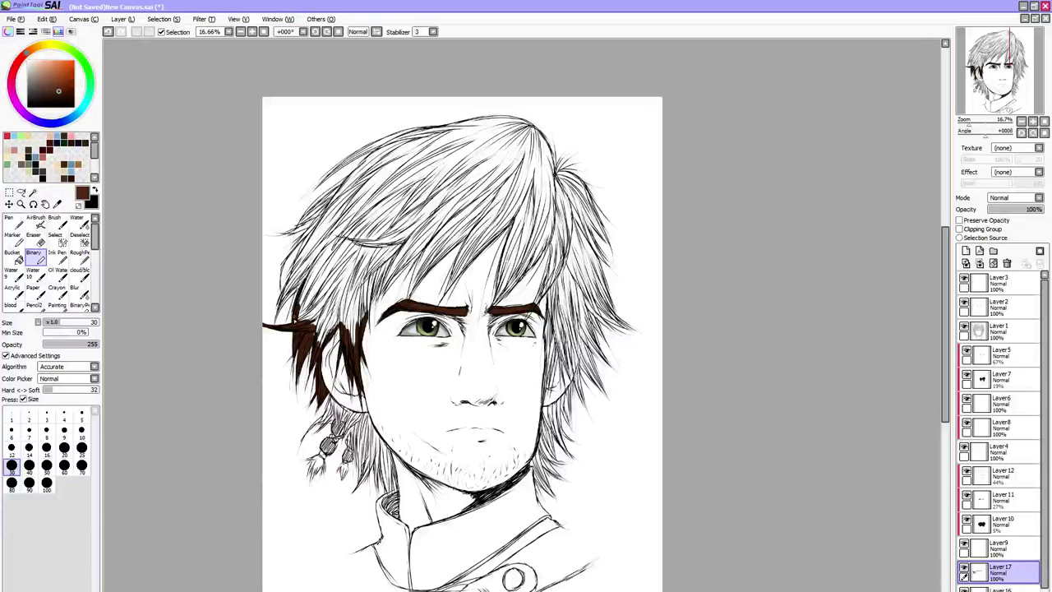
mouse_move(297, 316)
left_mouse_down()
mouse_move(303, 273)
mouse_move(277, 319)
left_mouse_up()
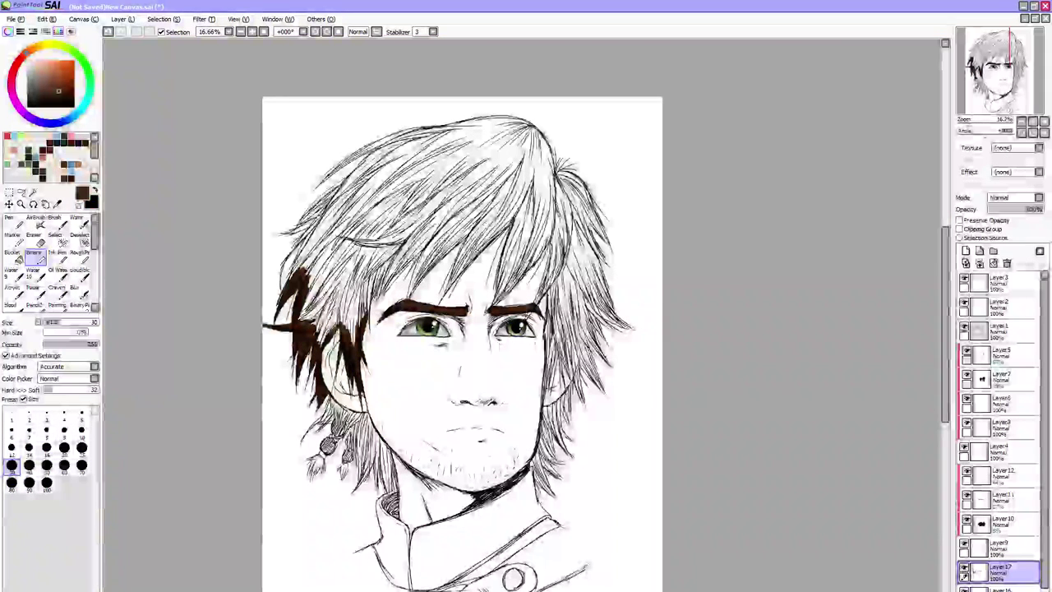
Fill the large hair mass above and behind the left-hand ear with dark brown at size 100
left_click(47, 483)
key("ctrl+z")
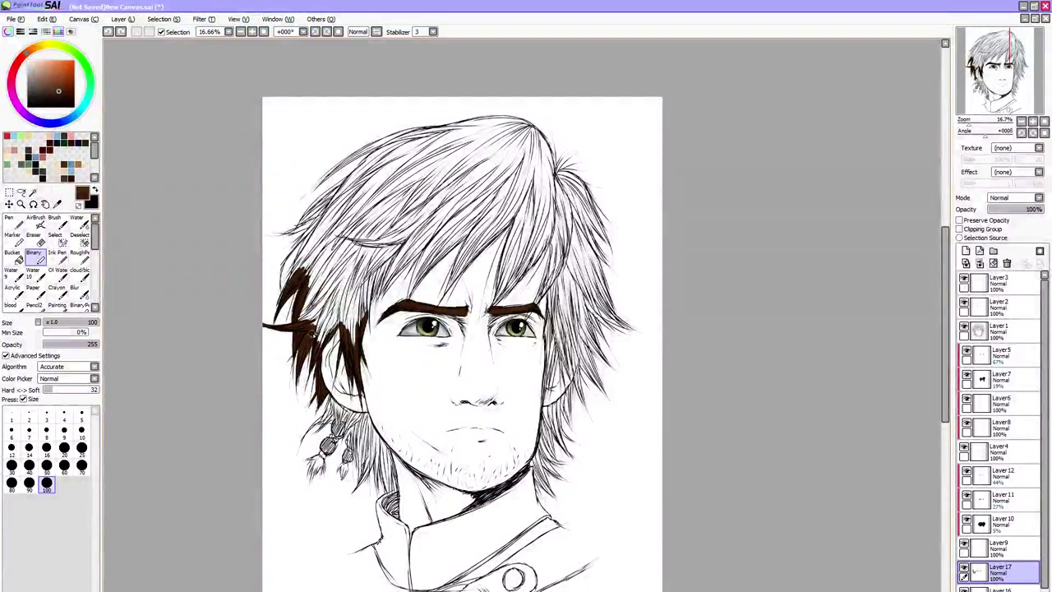
mouse_move(309, 344)
left_mouse_down()
mouse_move(350, 313)
mouse_move(353, 338)
mouse_move(316, 279)
mouse_move(328, 251)
mouse_move(300, 276)
mouse_move(294, 247)
mouse_move(325, 230)
left_mouse_up()
Fill the temple locks up to the curved strand above the left-hand eyebrow with dark brown at size 50
key("bracketleft")
key("bracketleft")
key("bracketleft")
key("bracketleft")
key("bracketleft")
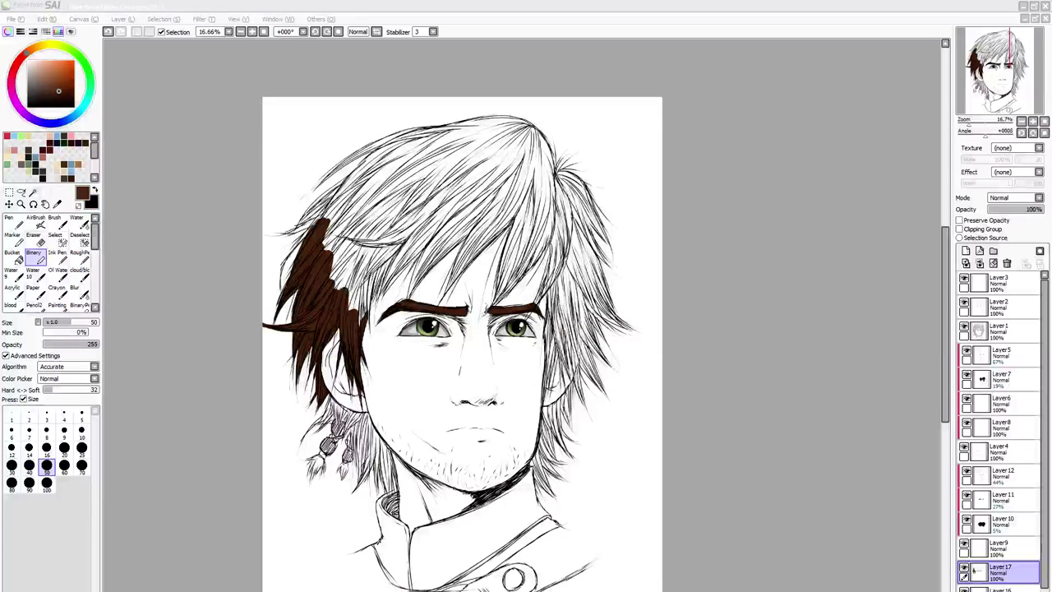
mouse_move(350, 288)
left_mouse_down()
mouse_move(361, 311)
mouse_move(368, 283)
mouse_move(369, 322)
mouse_move(375, 278)
mouse_move(396, 247)
left_mouse_up()
Fill the hair directly beneath the left-hand ear, above the braids, with dark brown at sizes 20 to 60
left_click(64, 467)
left_click(64, 448)
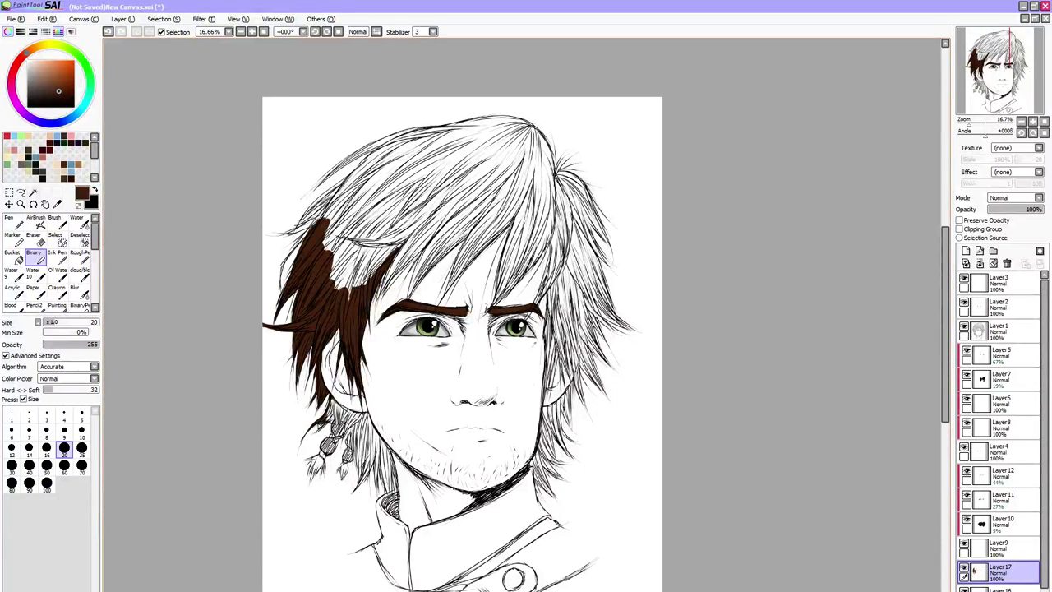
left_click(64, 467)
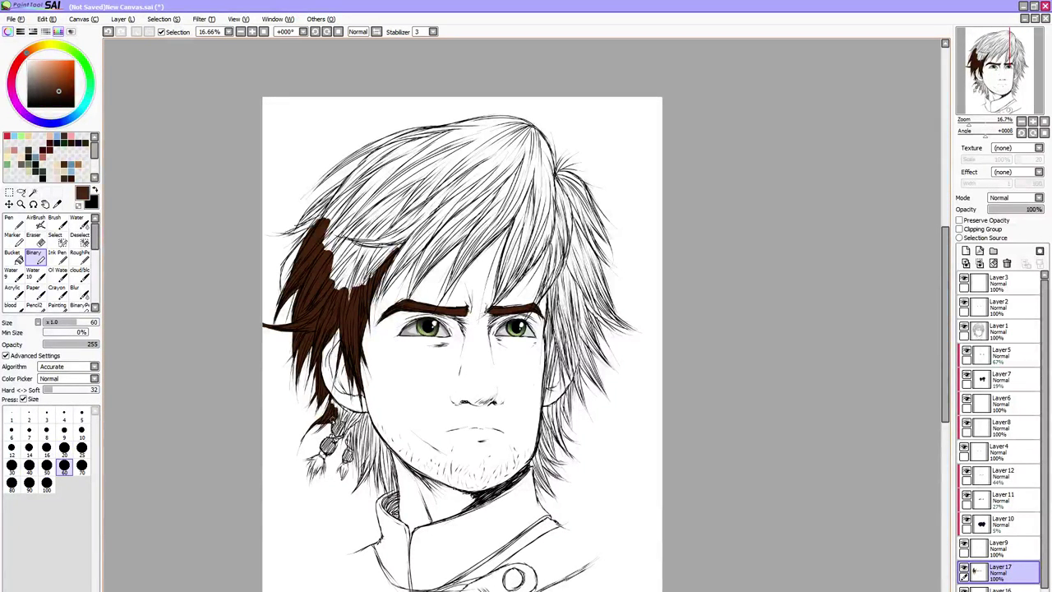
key("bracketleft")
key("bracketleft")
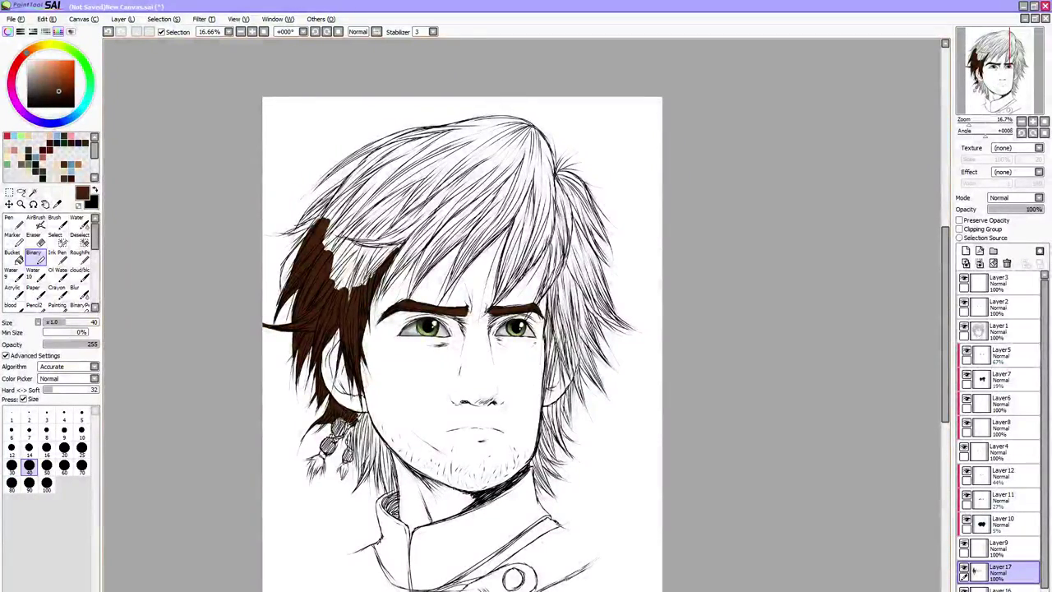
Fill the hair strands between the braids and the neck down to their pointed tips with dark brown at sizes 14 to 30
key("bracketleft")
key("bracketleft")
key("bracketleft")
key("bracketleft")
key("bracketleft")
key("bracketleft")
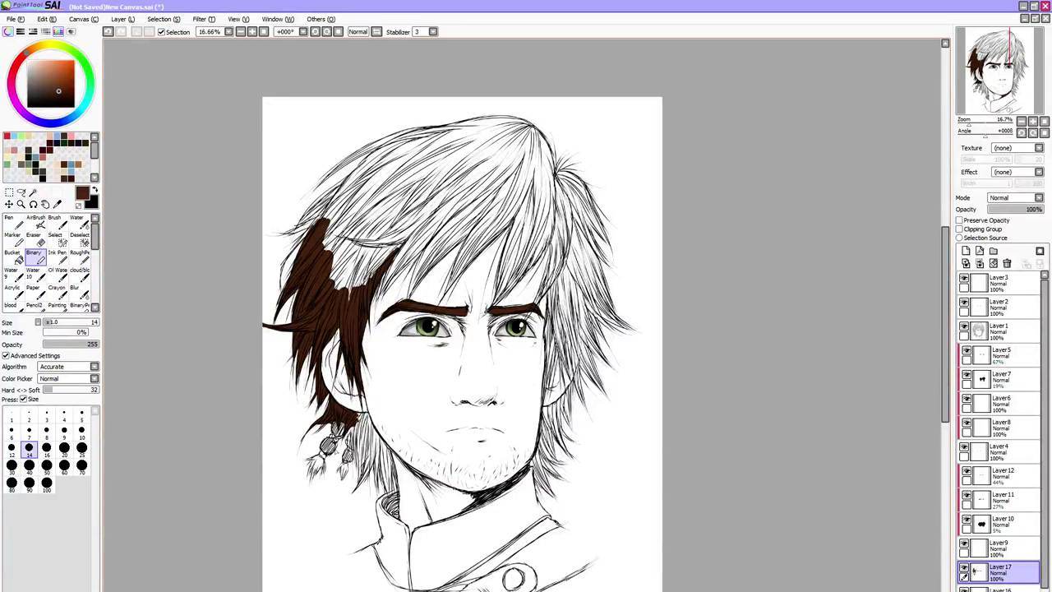
key("]")
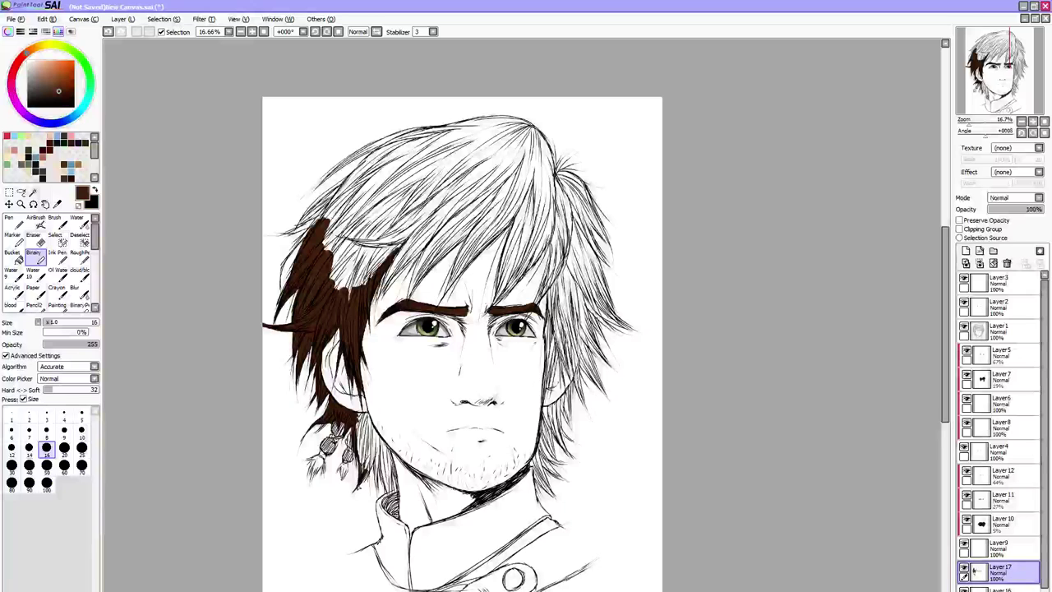
key("bracketright")
key("bracketright")
key("bracketright")
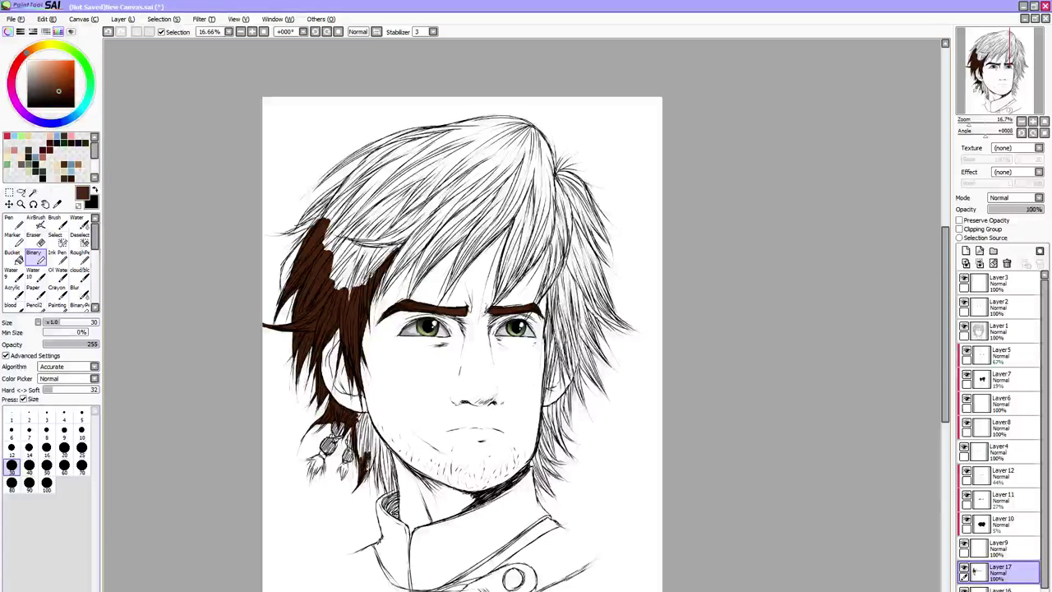
left_click_drag(369, 457, 369, 470)
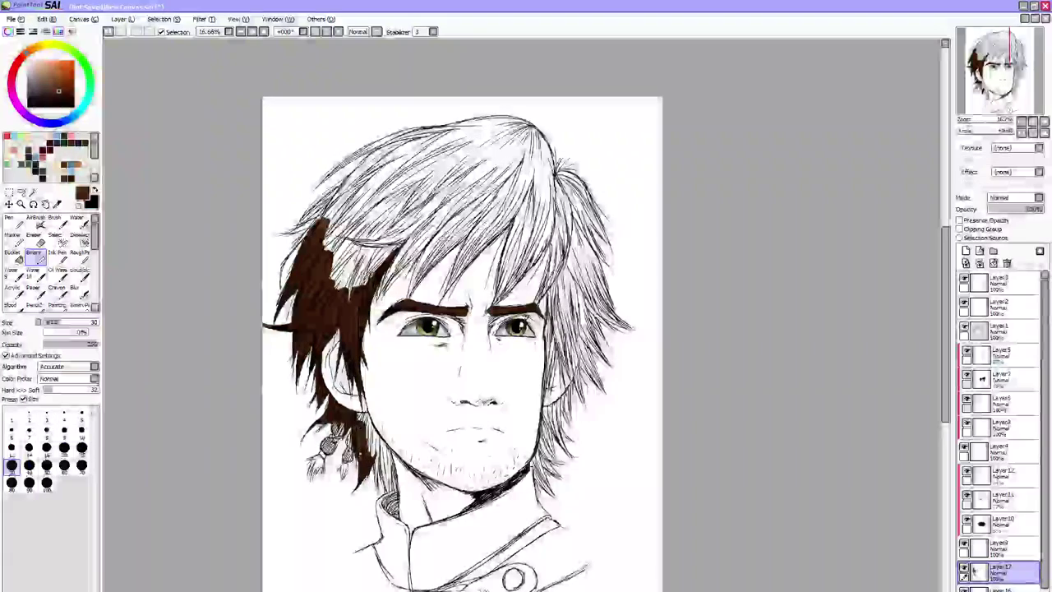
Fill the hair ends of the two small braids with dark brown at sizes 12 and 16
left_click(11, 450)
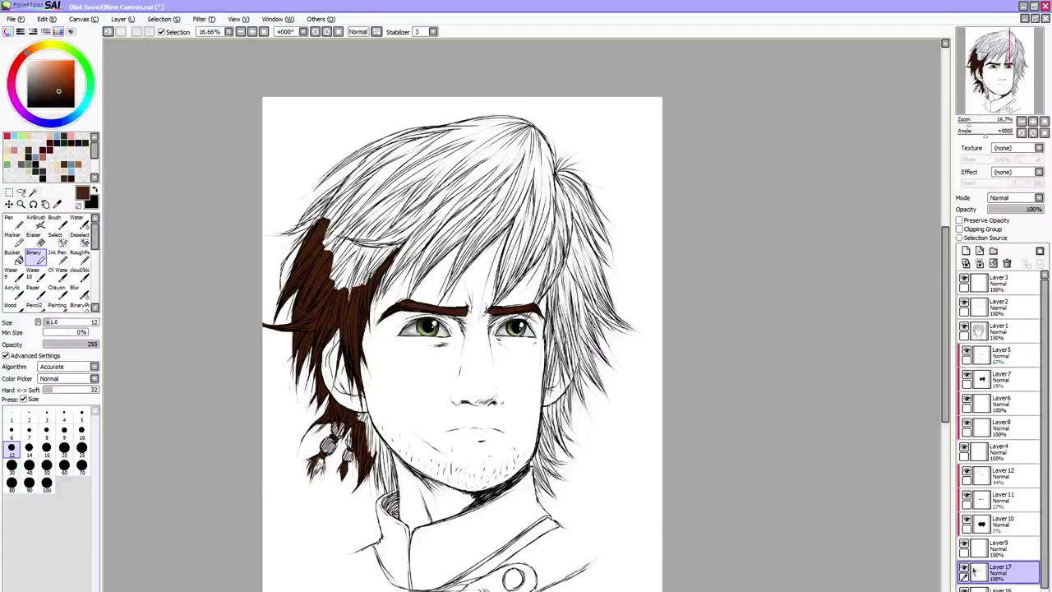
key("bracketright")
key("bracketright")
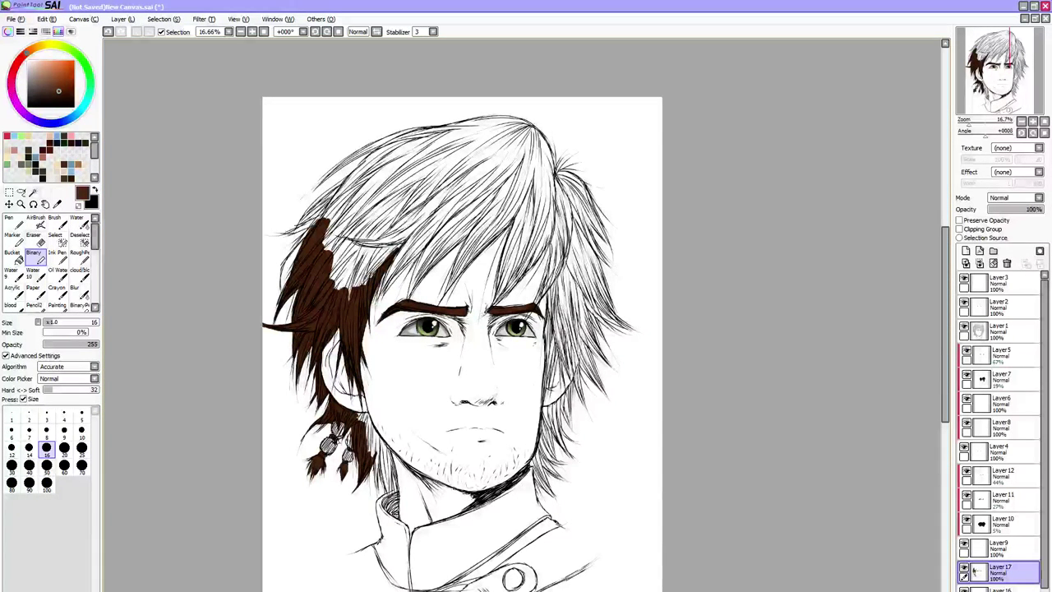
Fill the hair between the small braids and the left-hand jaw edge with dark brown at size 50
key("bracketright")
key("bracketright")
key("bracketright")
key("bracketright")
key("bracketright")
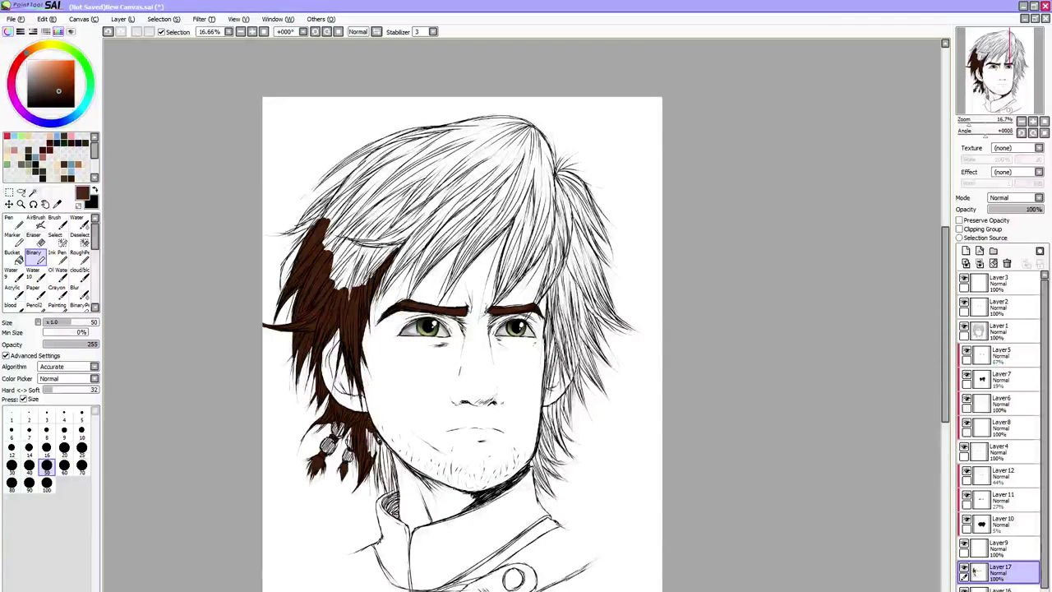
left_click_drag(374, 429, 379, 475)
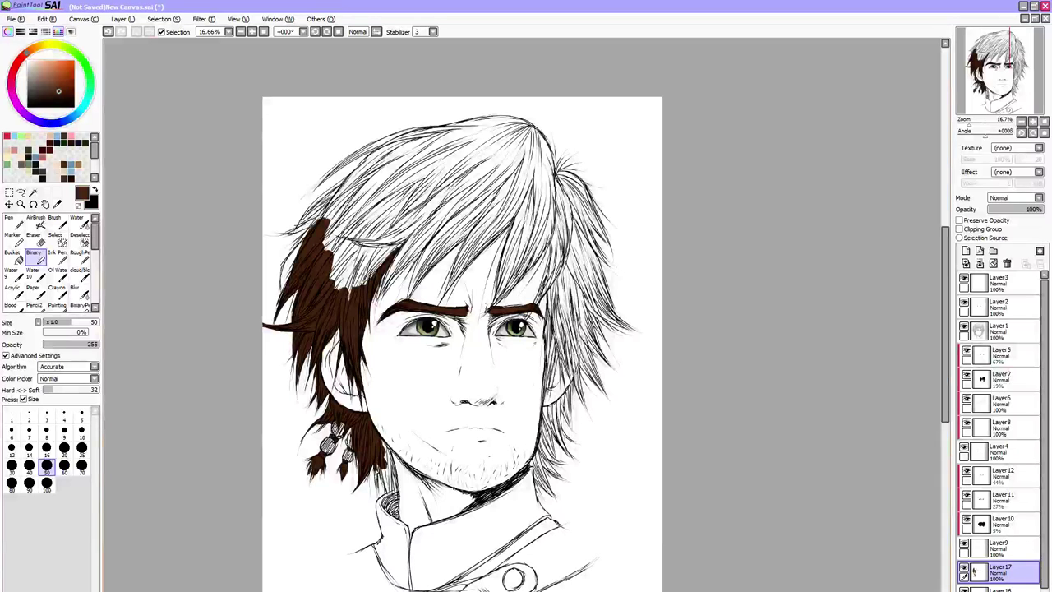
Fill the pointed strands beside the left-hand side of the neck down to the collar with dark brown at sizes 20 and 40
key("bracketleft")
key("bracketleft")
key("bracketleft")
key("bracketleft")
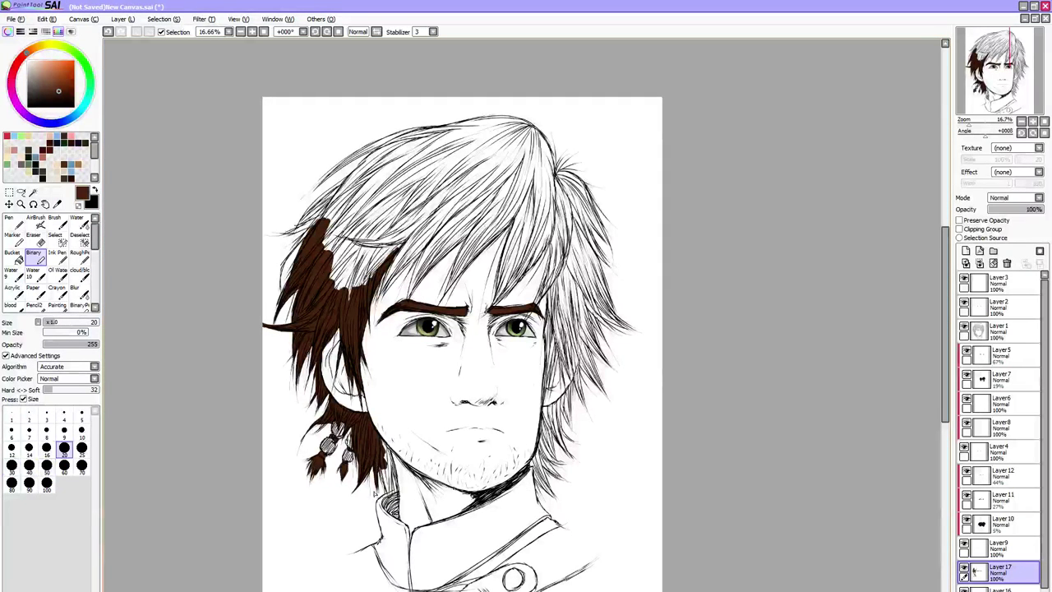
left_click_drag(380, 471, 387, 493)
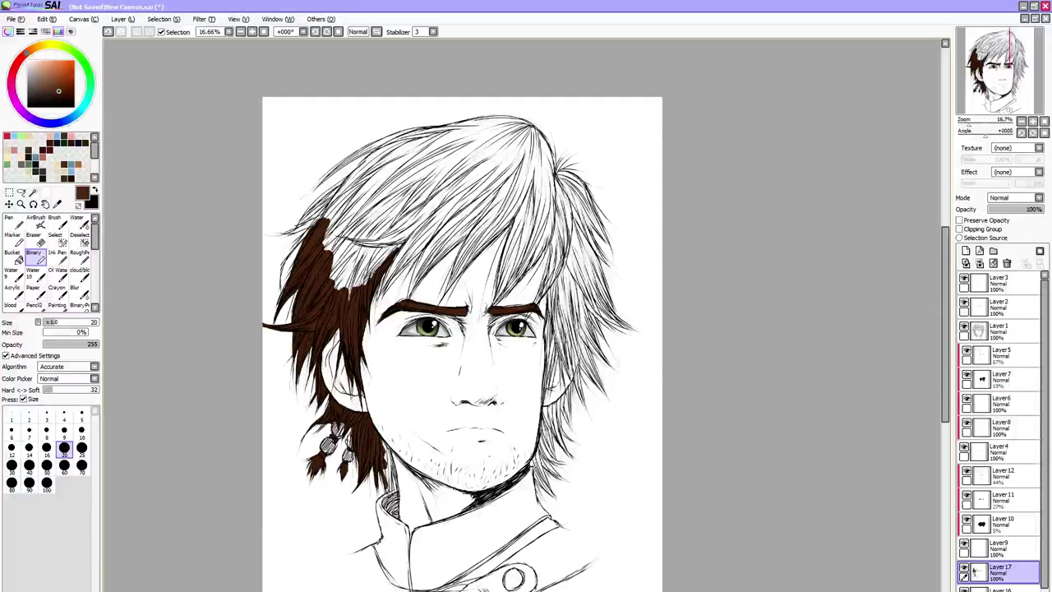
key("bracketright")
key("bracketright")
key("bracketright")
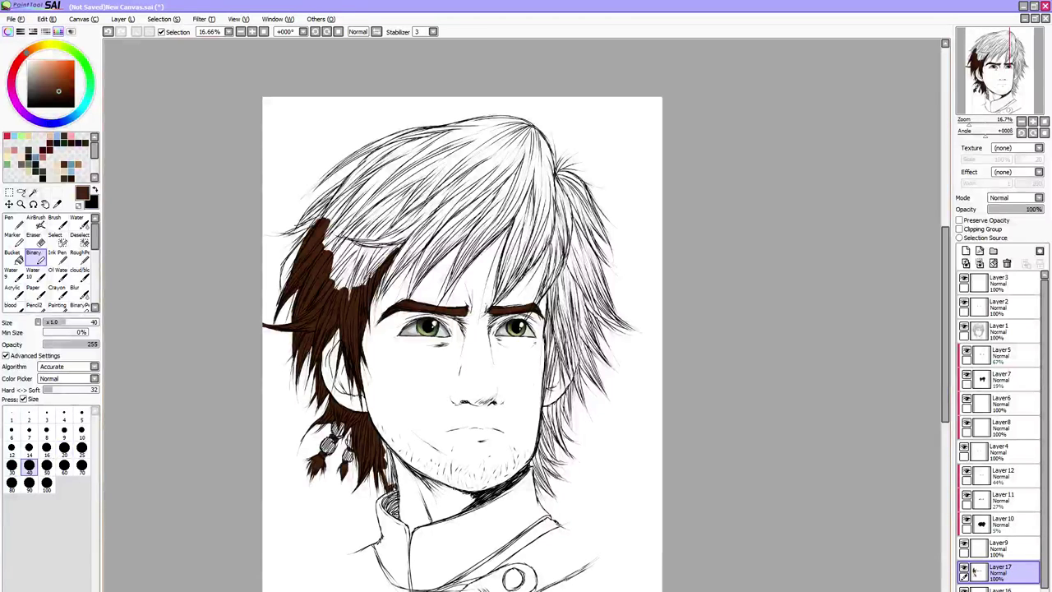
mouse_move(383, 464)
left_mouse_down()
mouse_move(397, 488)
mouse_move(392, 447)
left_mouse_up()
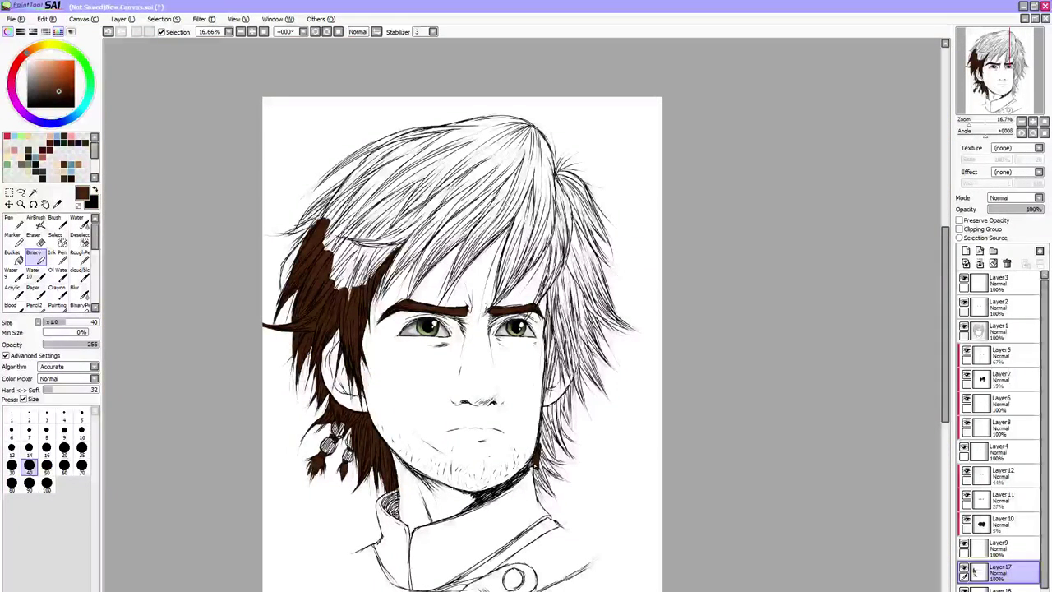
Fill the lowest hair tips between the right-hand jaw and the collar with dark brown at sizes 16 and 30
left_click(46, 448)
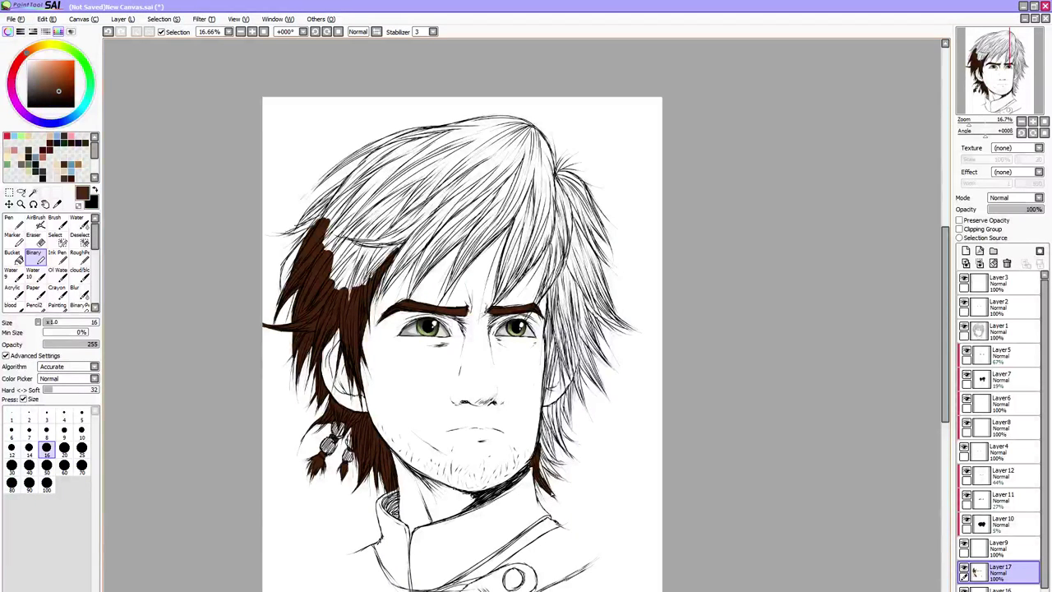
left_click_drag(548, 485, 555, 498)
left_click(47, 467)
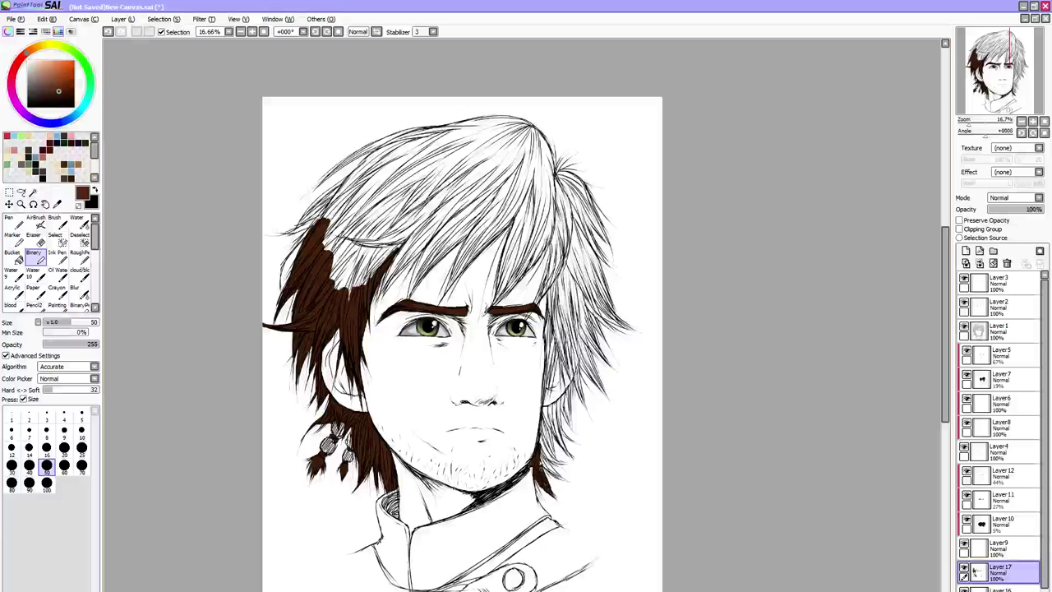
key("bracketleft")
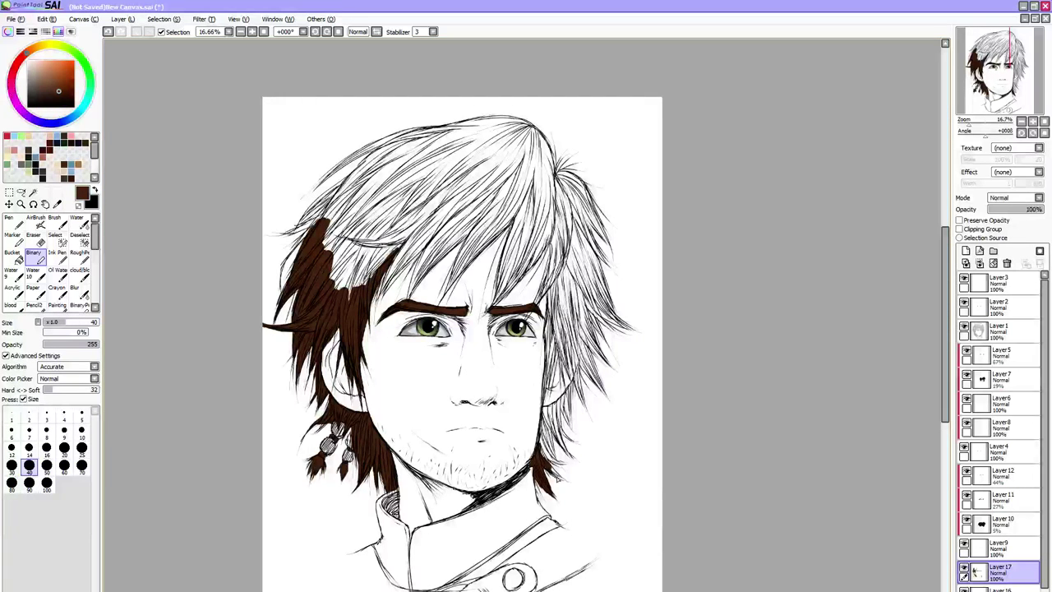
key("bracketleft")
left_click_drag(558, 478, 554, 467)
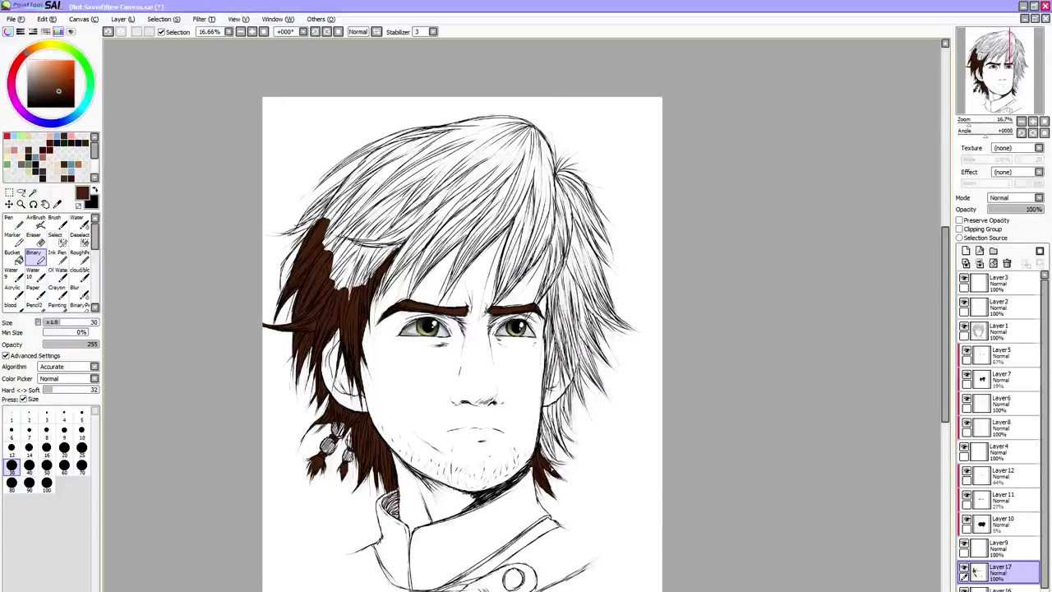
Fill the hair directly beneath the right-hand ear and its outer pointed strands with dark brown at sizes 50, 25 and 12
key("bracketright")
key("bracketright")
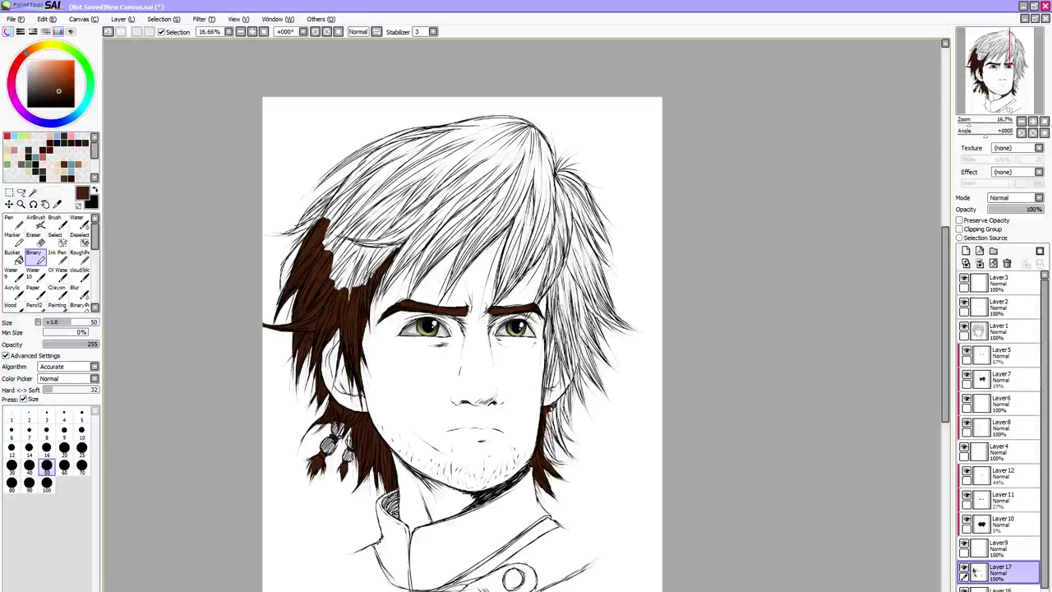
key("bracketleft")
key("bracketleft")
key("bracketleft")
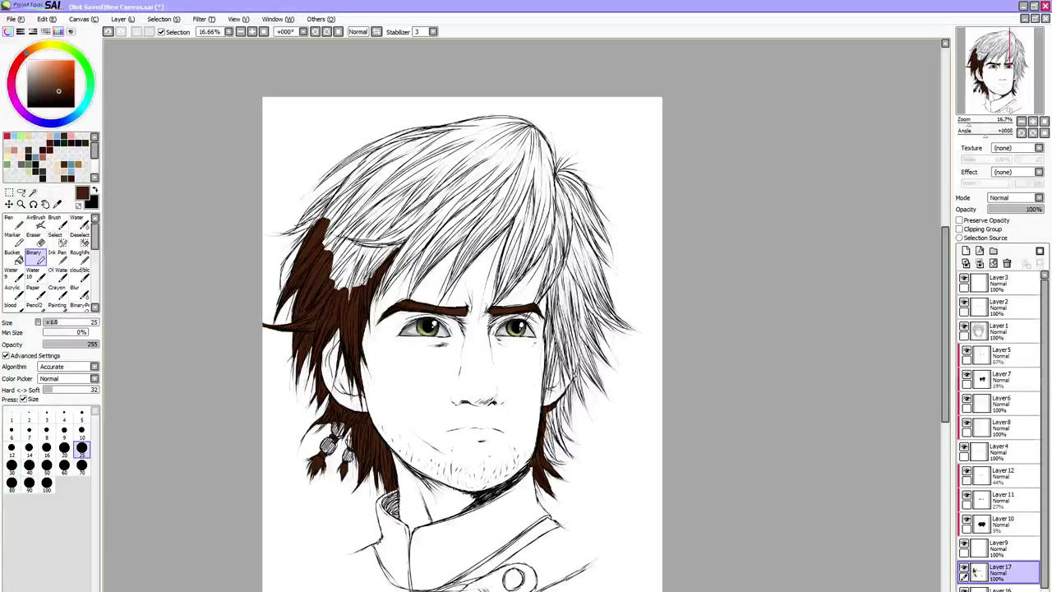
key("bracketleft")
key("bracketleft")
key("bracketleft")
key("bracketleft")
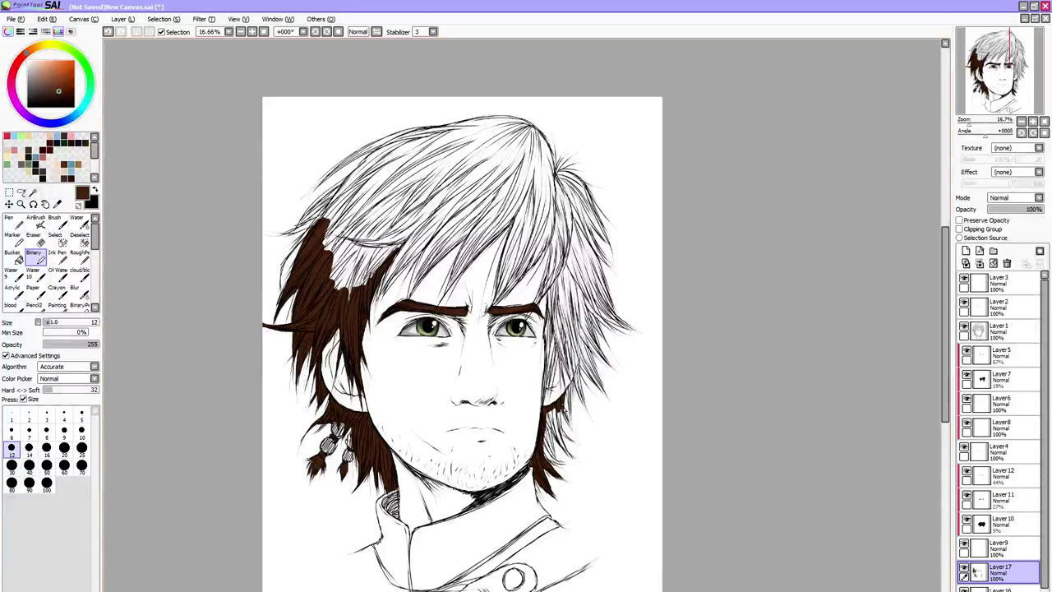
mouse_move(565, 413)
left_mouse_down()
mouse_move(559, 426)
mouse_move(574, 458)
left_mouse_up()
Fill the remaining gaps in the hair along the right-hand jaw, below the ear, with dark brown at size 30
key("bracketright")
key("bracketright")
key("bracketright")
key("bracketright")
key("bracketright")
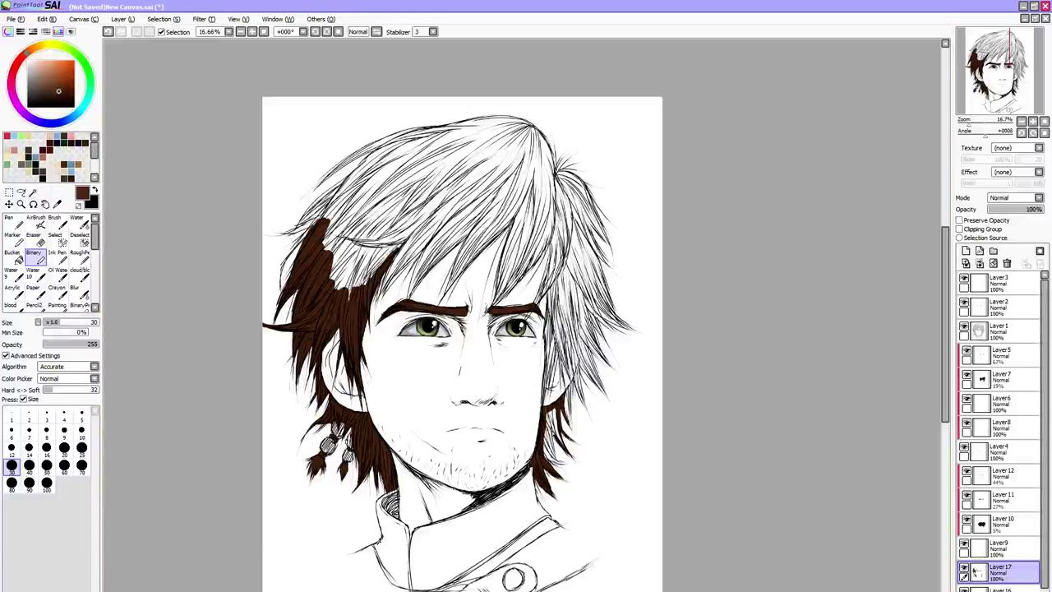
left_click_drag(548, 423, 552, 411)
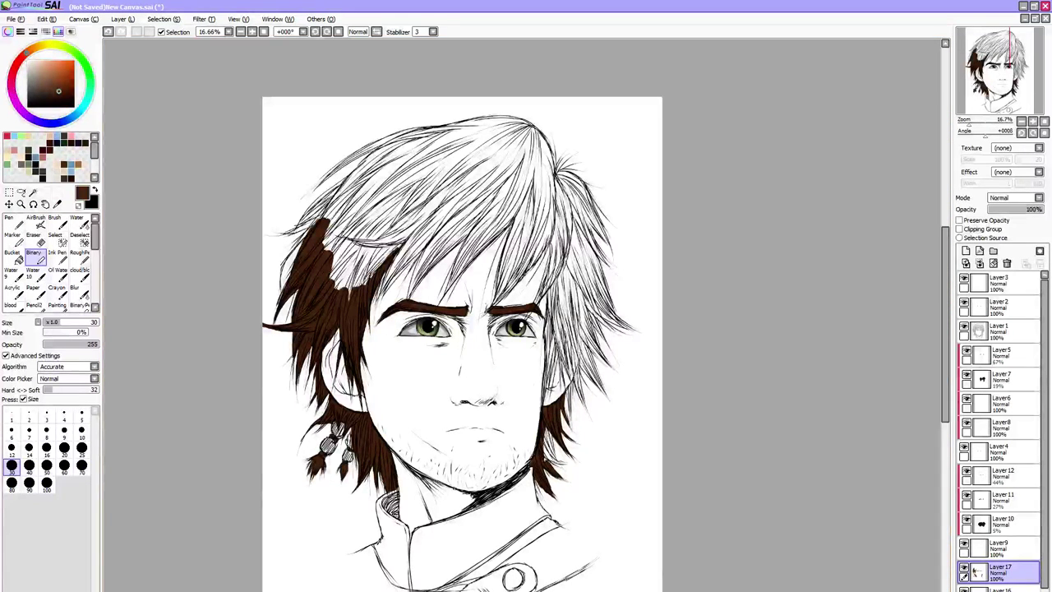
mouse_move(547, 459)
left_mouse_down()
mouse_move(550, 429)
mouse_move(549, 459)
left_mouse_up()
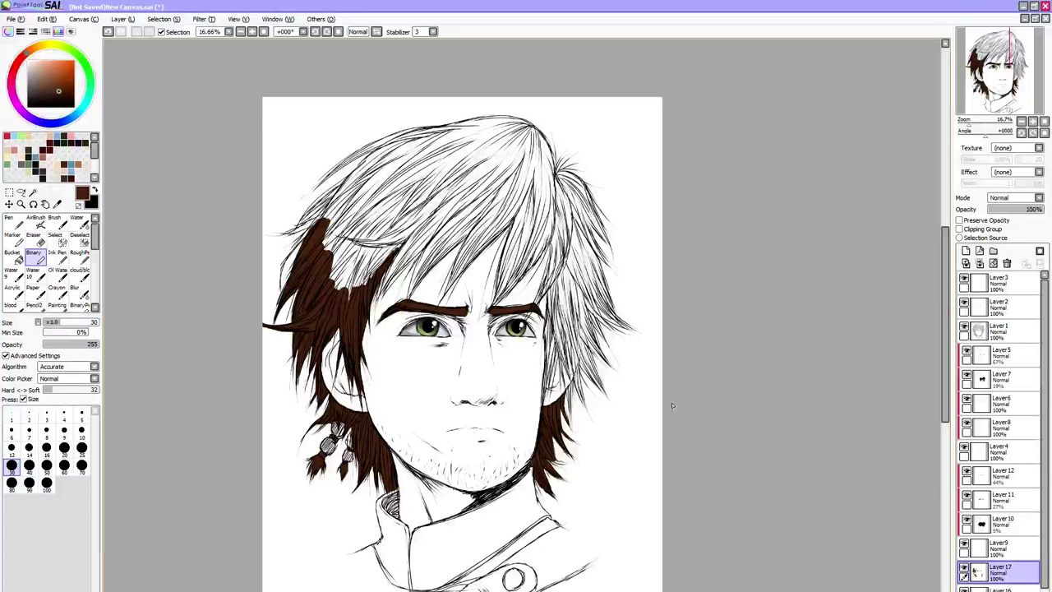
Fill the hair from the left side across the crown to the right of the fringe with dark brown, using a size 90 Binary brush
scroll(616, 398, "down", 2)
left_click_drag(549, 388, 557, 389)
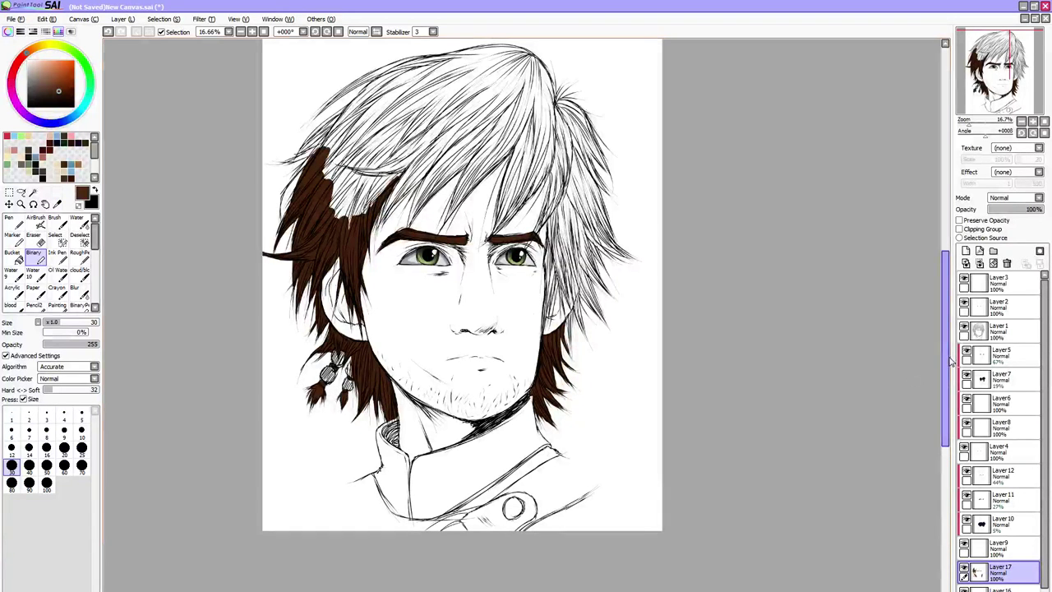
left_click_drag(952, 360, 957, 338)
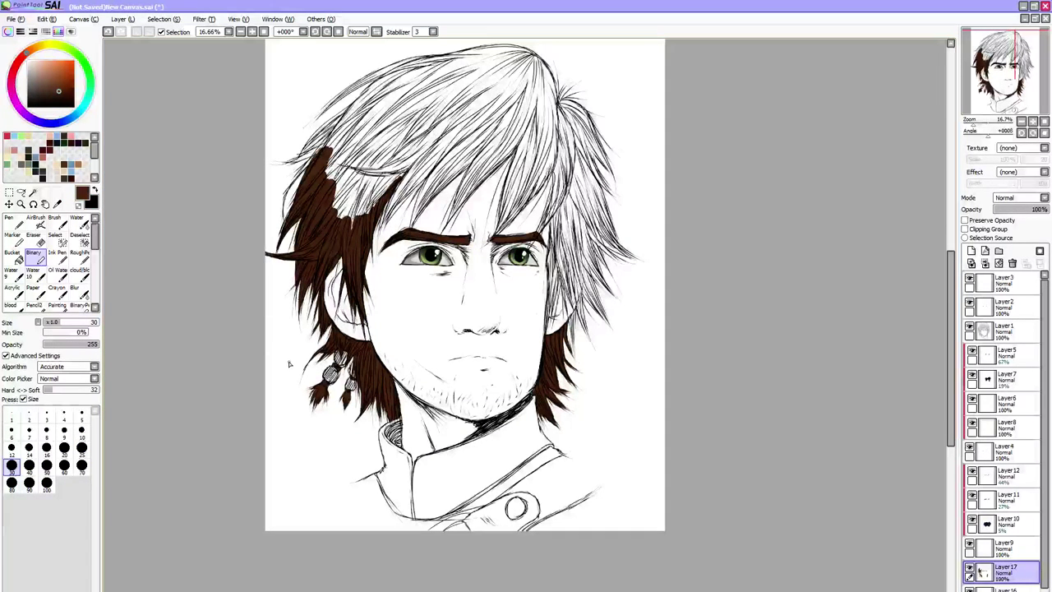
left_click_drag(950, 370, 951, 305)
left_click(64, 466)
key("bracketright")
key("bracketright")
key("bracketright")
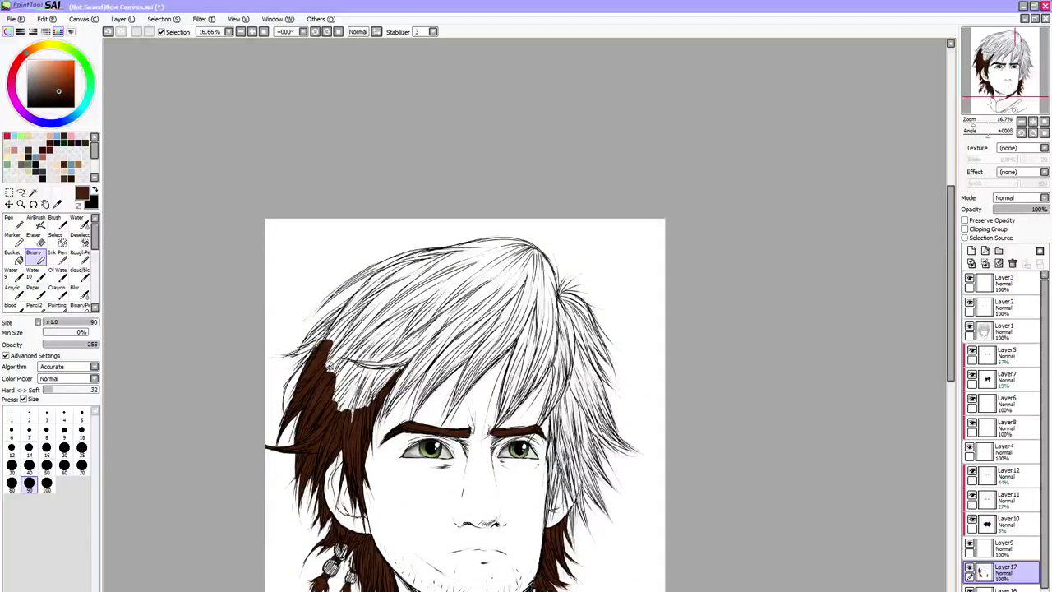
mouse_move(328, 366)
left_mouse_down()
mouse_move(386, 346)
mouse_move(411, 354)
mouse_move(370, 395)
mouse_move(387, 291)
mouse_move(403, 272)
mouse_move(448, 261)
mouse_move(381, 311)
mouse_move(497, 288)
mouse_move(533, 336)
mouse_move(554, 327)
mouse_move(585, 407)
mouse_move(574, 392)
mouse_move(563, 415)
mouse_move(559, 406)
mouse_move(556, 500)
left_mouse_up()
key("ctrl+z")
key("ctrl+z")
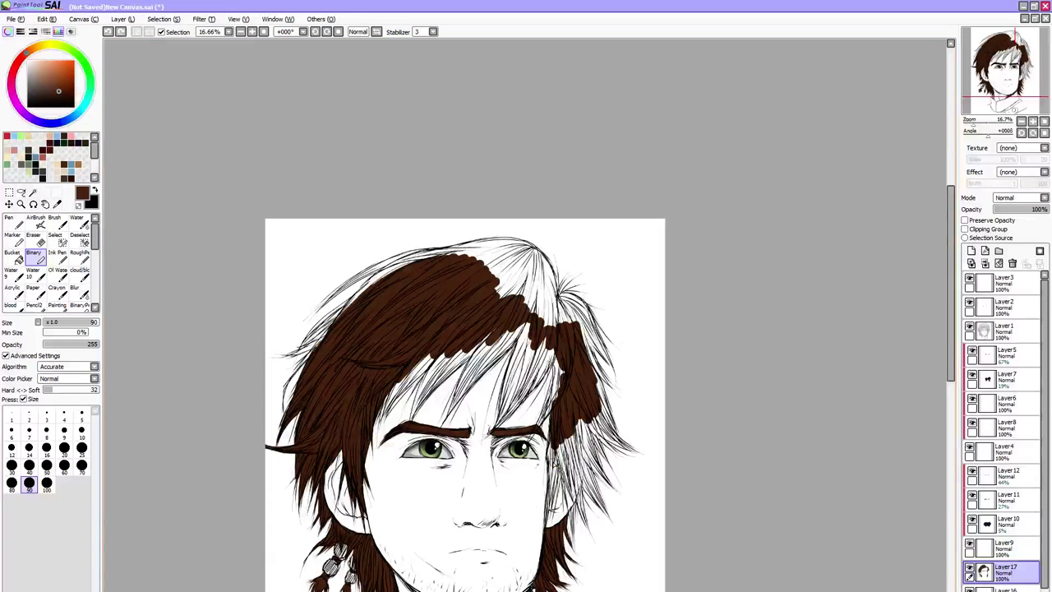
Paint the narrow hair strand between the right eye and right ear dark brown with the brush at size 25
left_click_drag(555, 457, 553, 445)
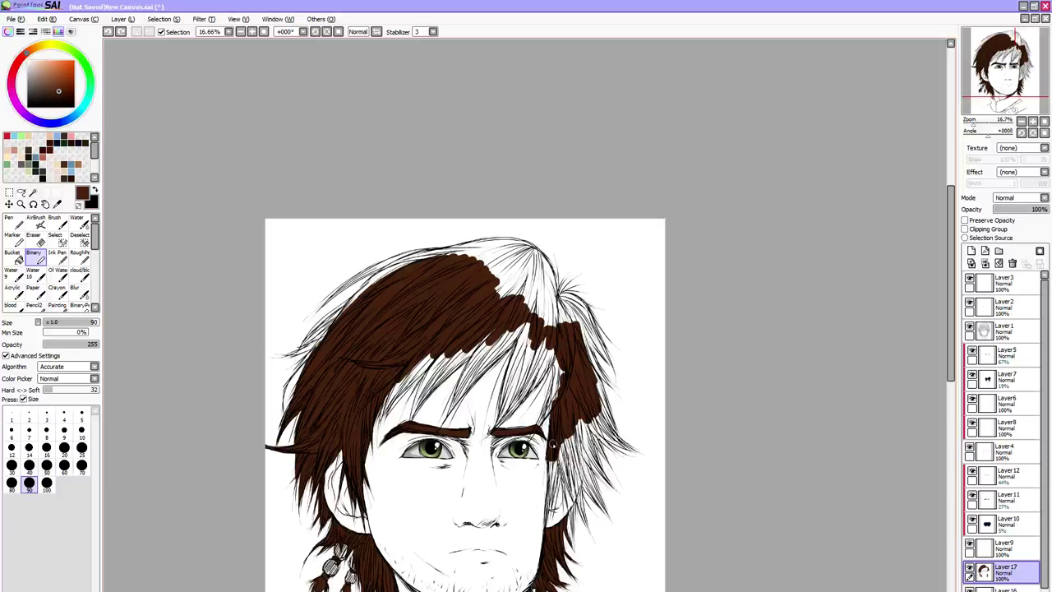
key("bracketleft")
key("bracketleft")
key("bracketleft")
key("bracketleft")
key("bracketleft")
key("bracketleft")
key("bracketleft")
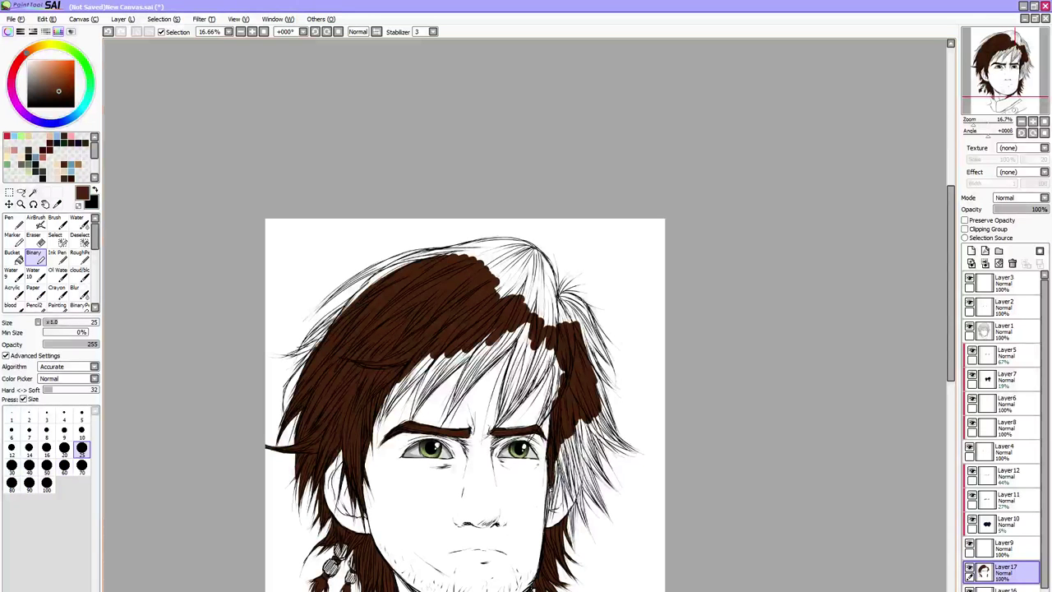
left_click_drag(551, 491, 545, 518)
mouse_move(557, 477)
left_mouse_down()
mouse_move(552, 499)
mouse_move(558, 452)
left_mouse_up()
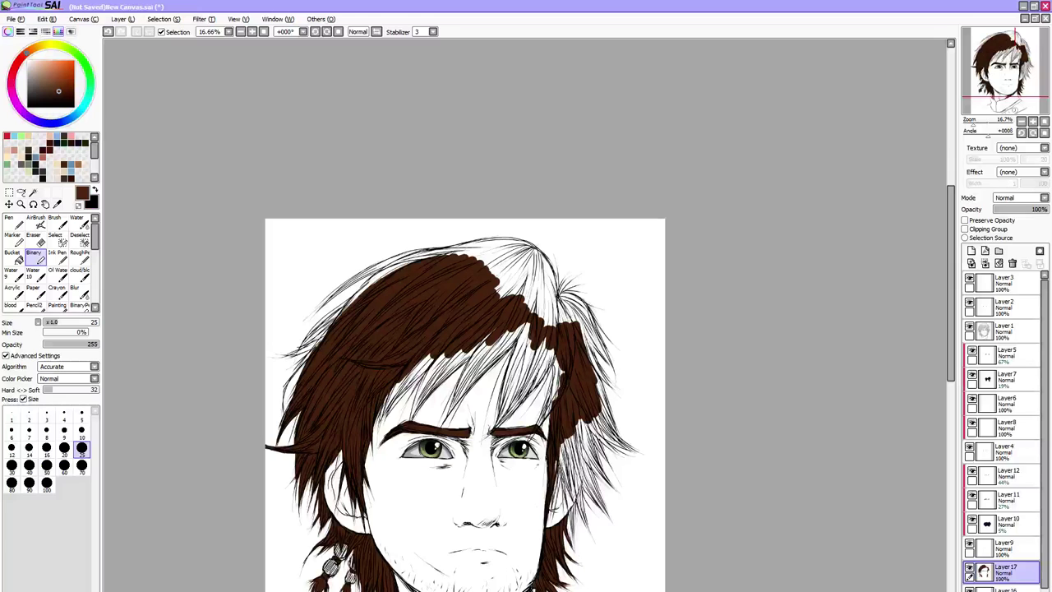
Refine the edges of the strand beside the right cheek with the brush at size 14
key("alt+Tab")
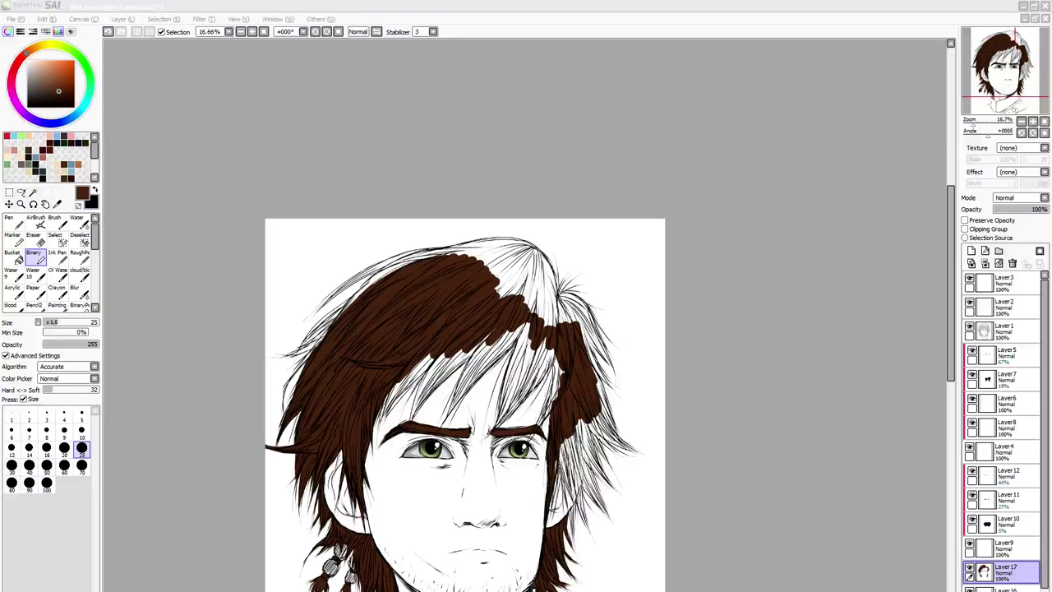
left_click_drag(948, 236, 945, 260)
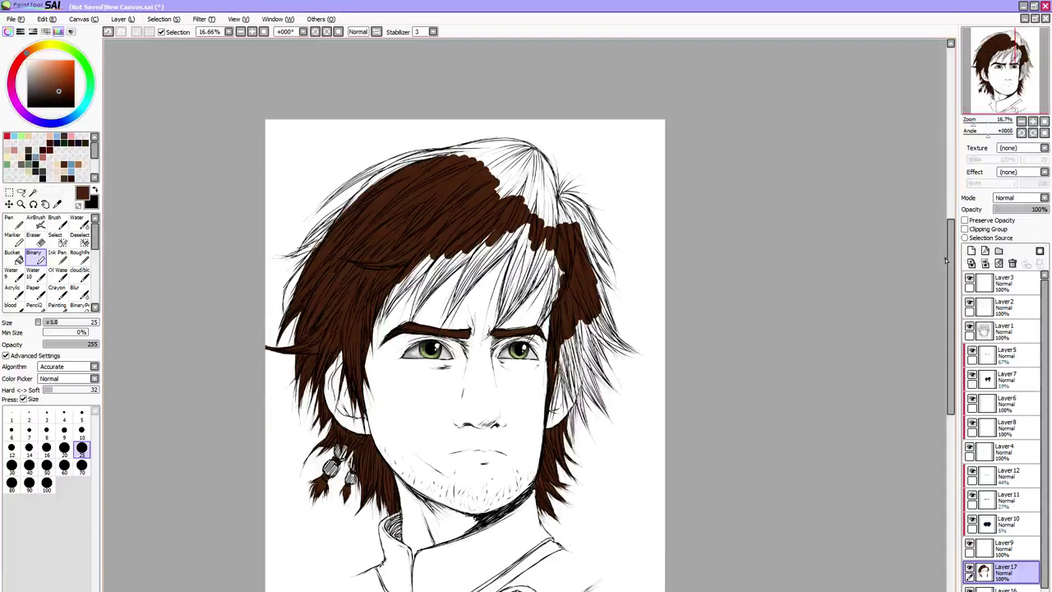
key("bracketleft")
key("bracketleft")
key("bracketleft")
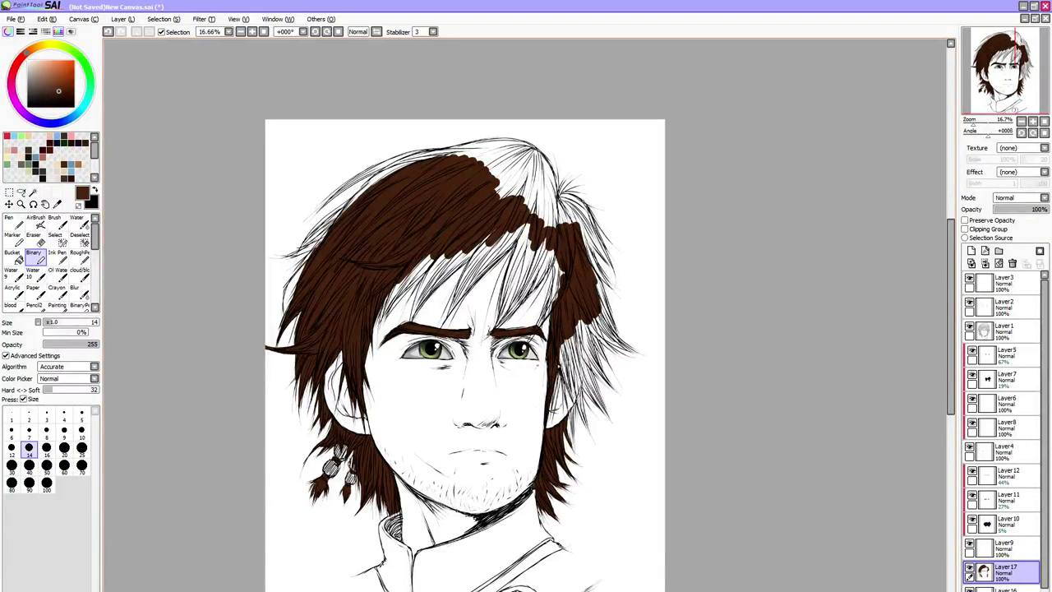
mouse_move(560, 367)
left_mouse_down()
mouse_move(566, 405)
mouse_move(559, 383)
mouse_move(549, 425)
left_mouse_up()
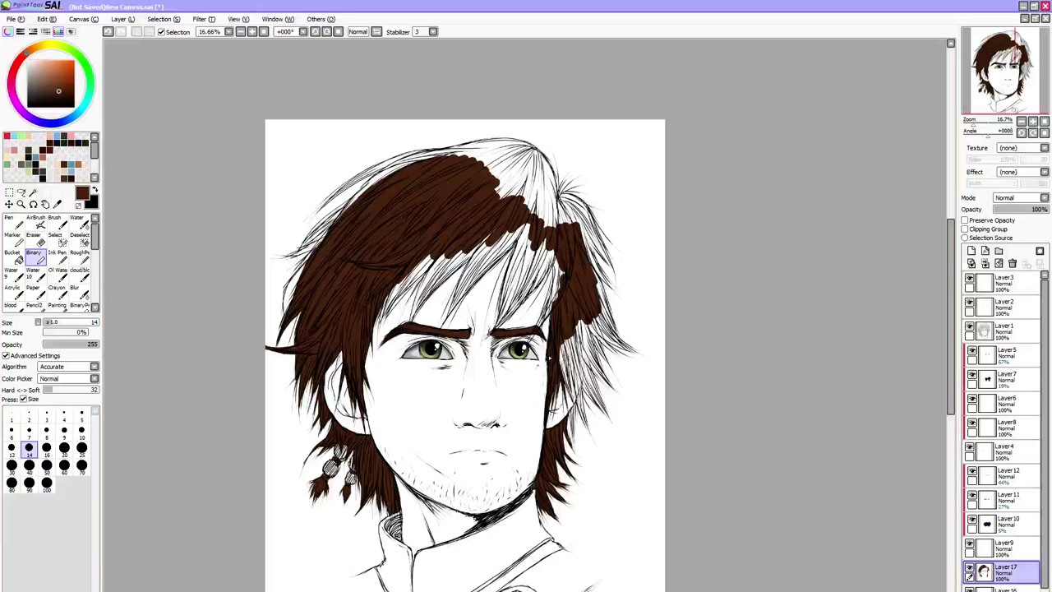
Colour the strands hanging over the right ear dark brown, widening the brush from size 20 to 40
left_click(65, 450)
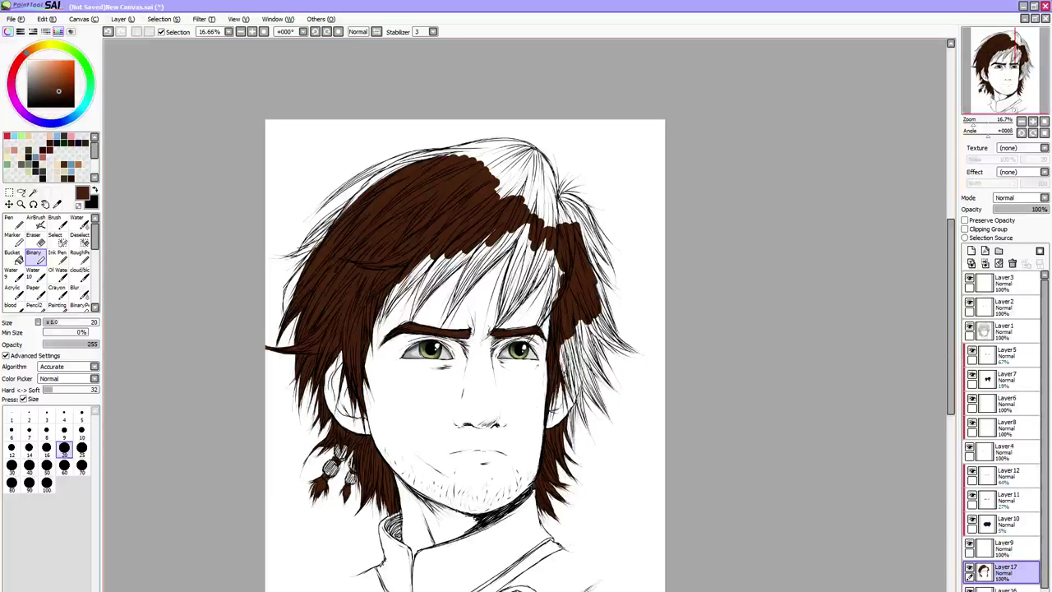
key("bracketright")
key("bracketright")
mouse_move(567, 353)
left_mouse_down()
mouse_move(574, 403)
mouse_move(573, 333)
mouse_move(597, 407)
left_mouse_up()
key("bracketright")
key("ctrl+z")
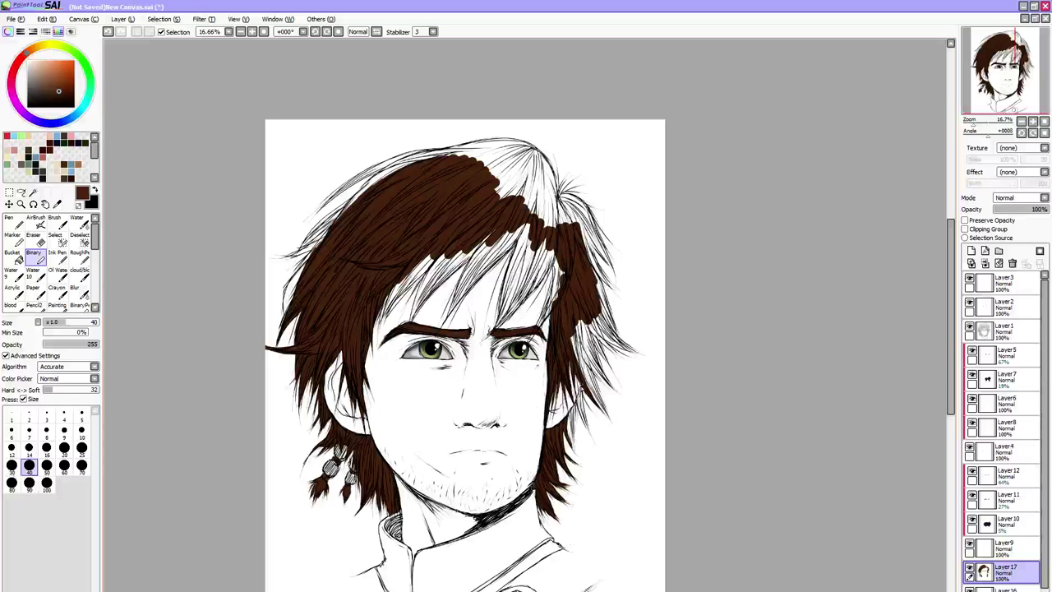
mouse_move(580, 404)
left_mouse_down()
mouse_move(587, 426)
mouse_move(576, 408)
mouse_move(574, 424)
left_mouse_up()
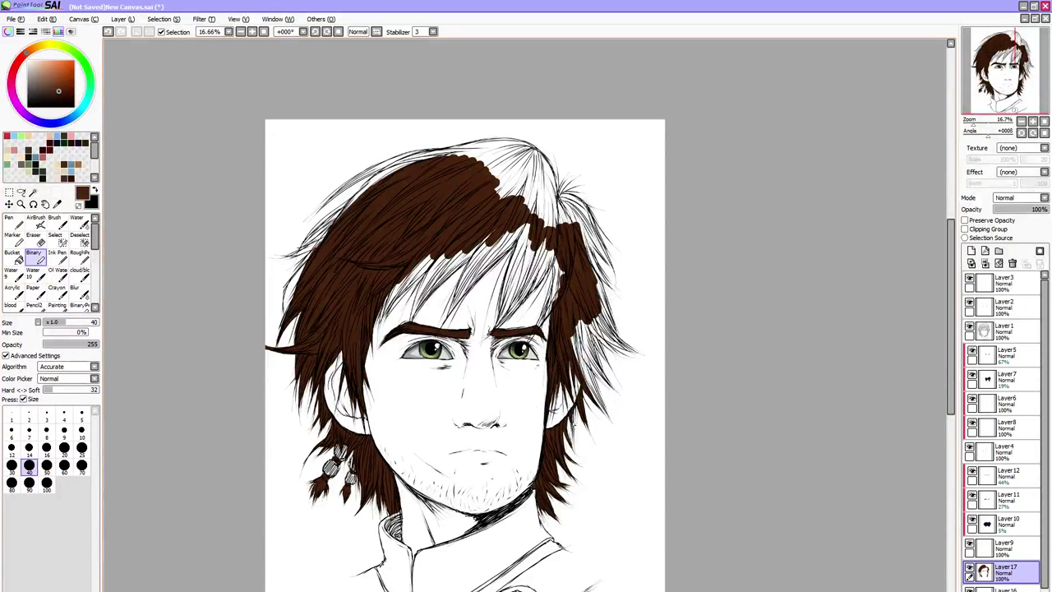
Fill the hair area above the right ear with dark brown, using the brush at size 70
key("bracketleft")
key("bracketleft")
key("bracketleft")
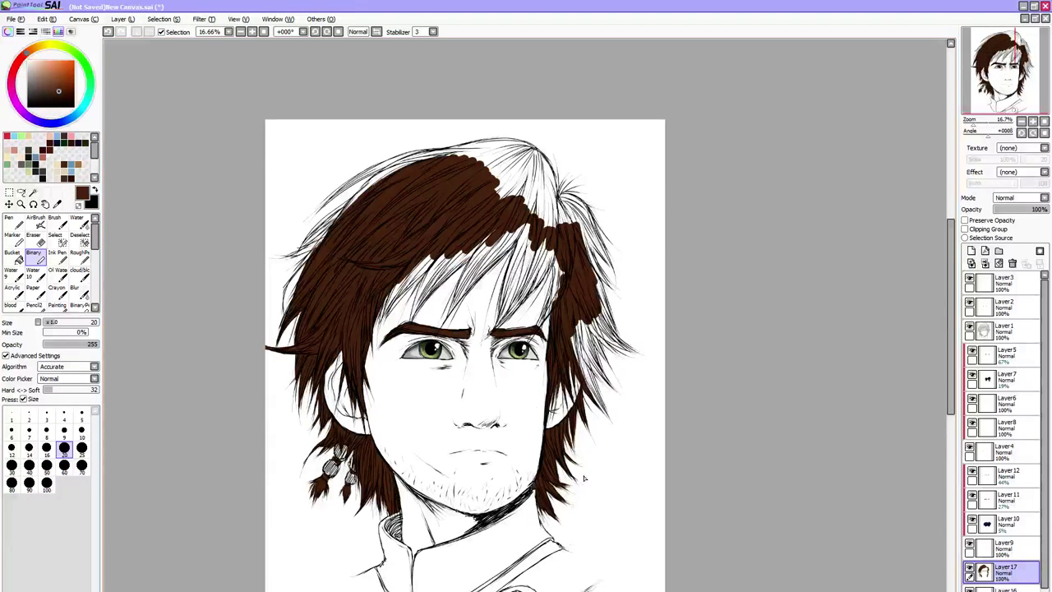
key("bracketright")
key("bracketright")
key("bracketright")
key("bracketright")
key("bracketright")
key("bracketright")
mouse_move(578, 359)
left_mouse_down()
mouse_move(580, 323)
mouse_move(586, 366)
left_mouse_up()
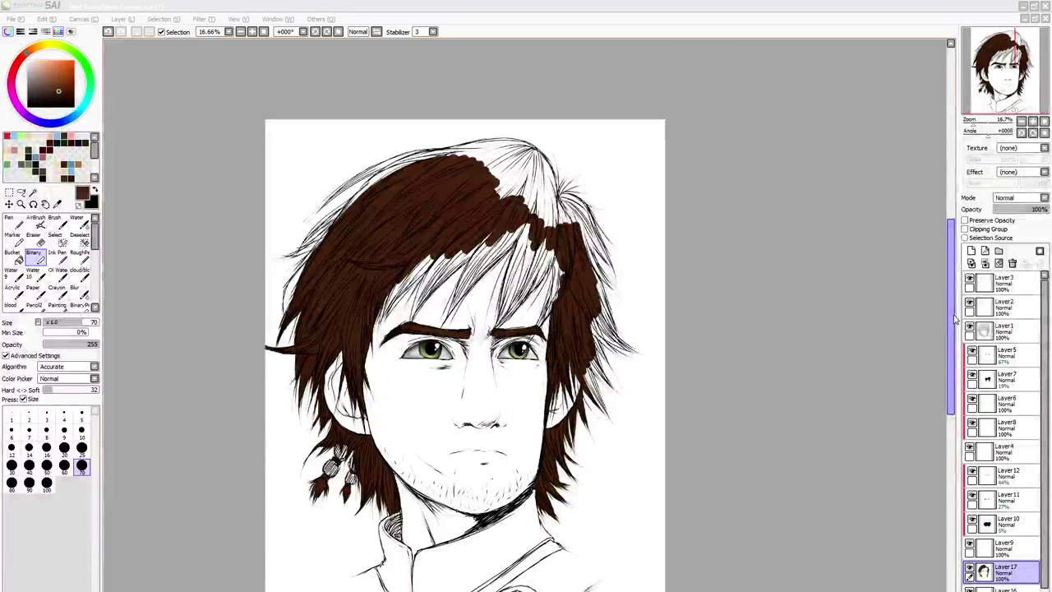
Colour the pointed strands just outside the right ear dark brown, narrowing the brush to size 20 for the tips
scroll(954, 320, "down", 1)
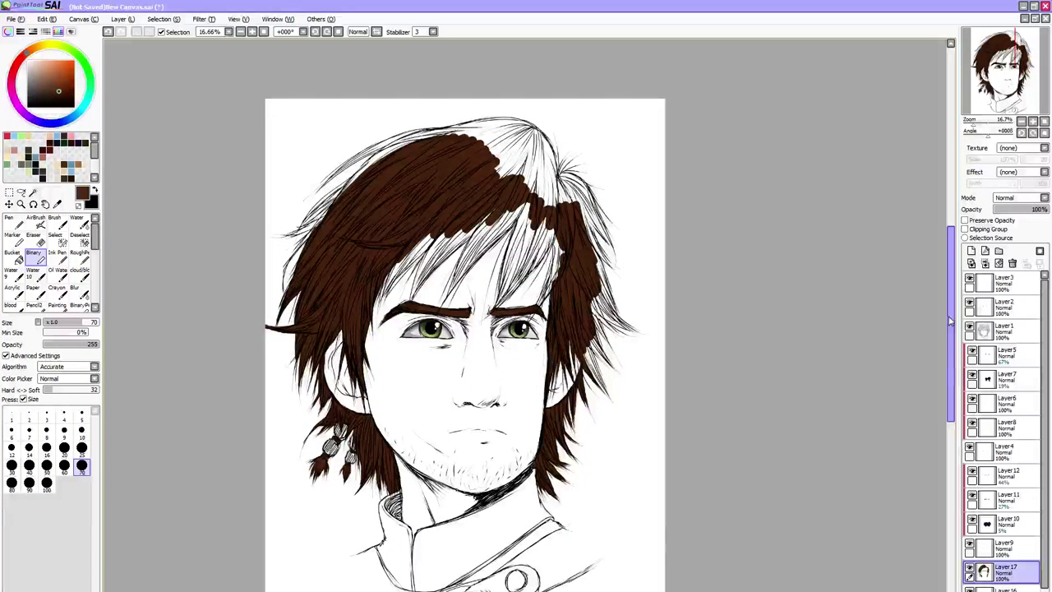
key("bracketleft")
left_click_drag(585, 331, 597, 375)
key("bracketleft")
key("bracketleft")
key("bracketleft")
key("bracketleft")
key("bracketleft")
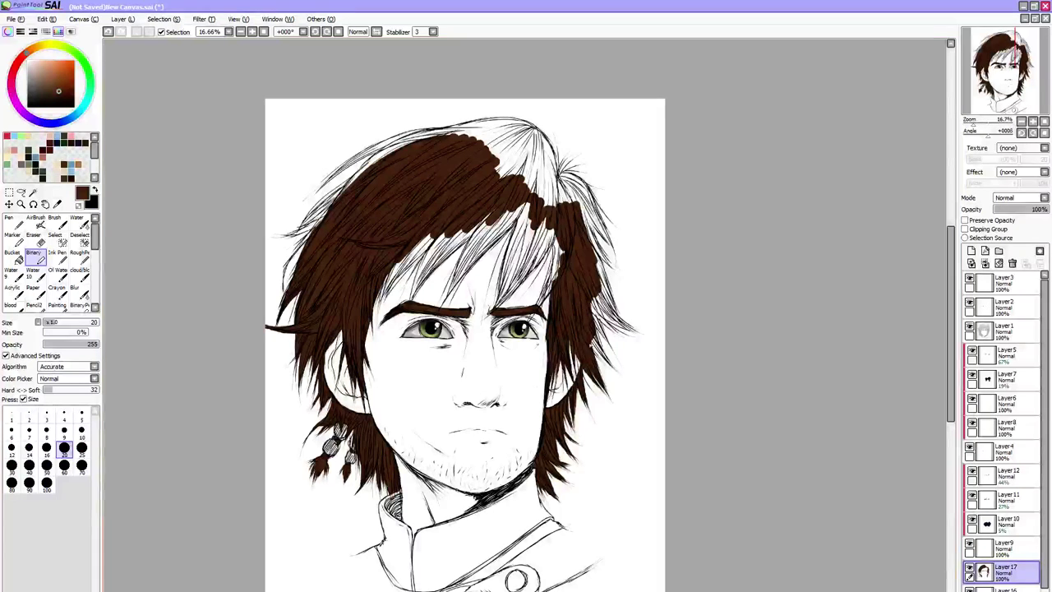
mouse_move(585, 337)
left_mouse_down()
mouse_move(616, 374)
mouse_move(594, 339)
mouse_move(609, 364)
mouse_move(603, 352)
left_mouse_up()
Paint the thin outer tip of the hair on the right, level with the nose, with the brush at size 14
key("bracketright")
key("bracketright")
key("bracketright")
key("bracketright")
key("bracketright")
key("bracketright")
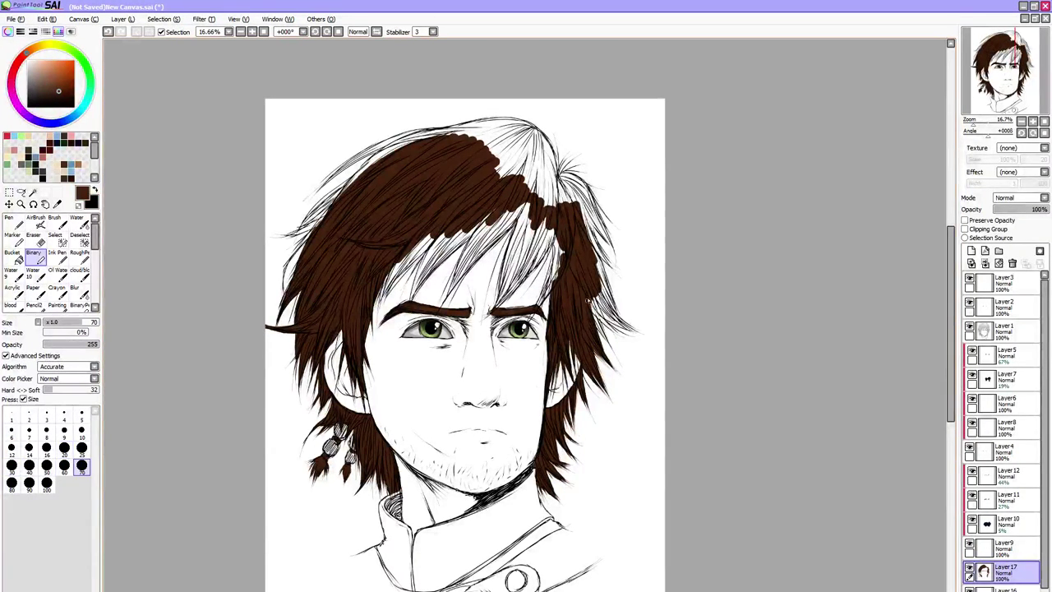
key("bracketleft")
key("bracketleft")
key("bracketleft")
key("bracketleft")
key("bracketleft")
key("bracketleft")
key("bracketleft")
key("bracketleft")
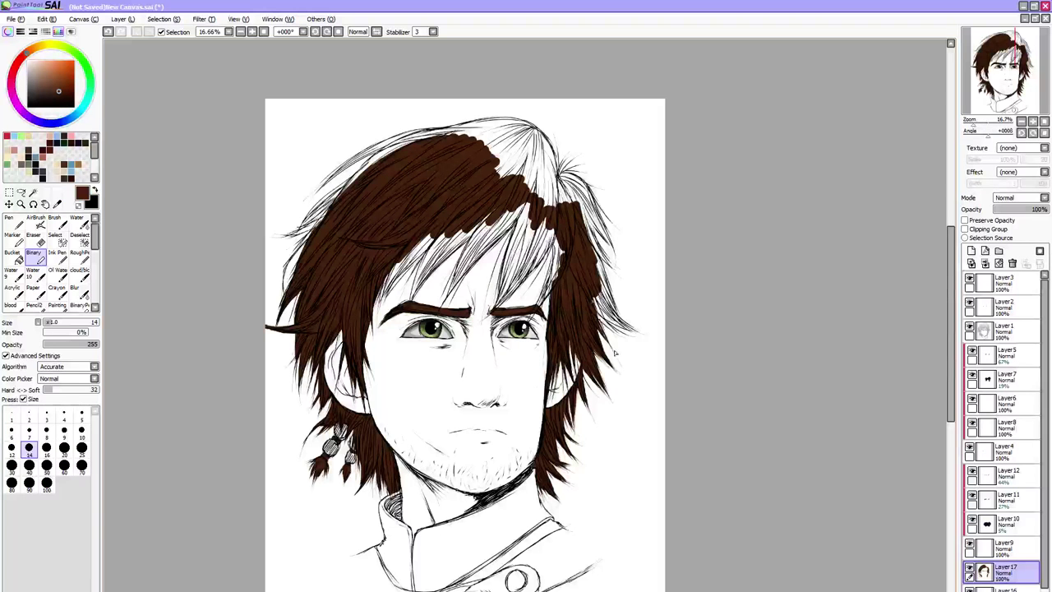
left_click_drag(605, 336, 611, 349)
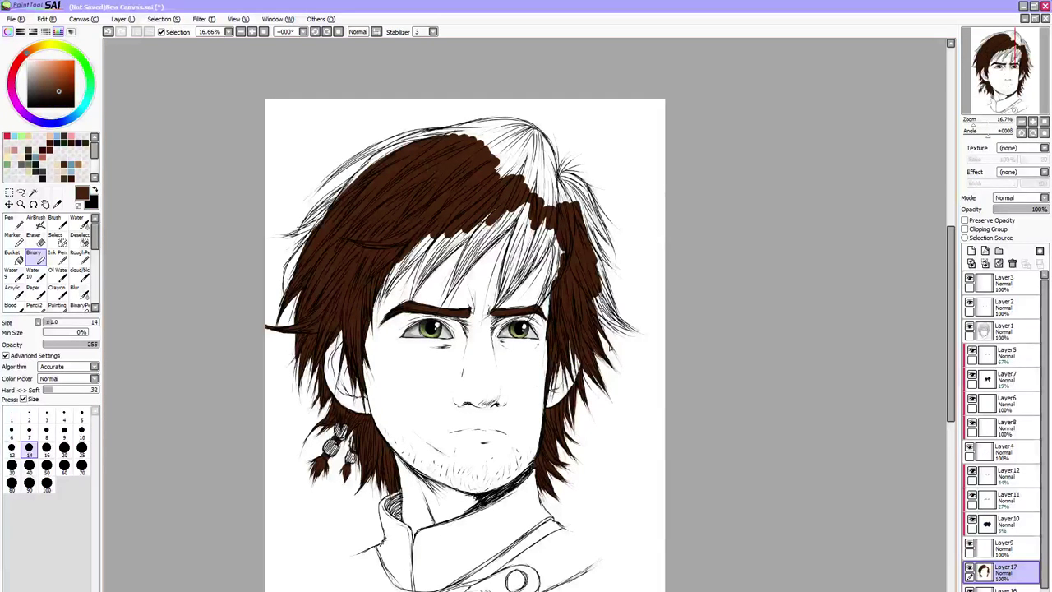
Colour the strands at the base of the right outward hair flick with the brush at size 30
key("bracketright")
key("bracketright")
key("bracketright")
key("bracketright")
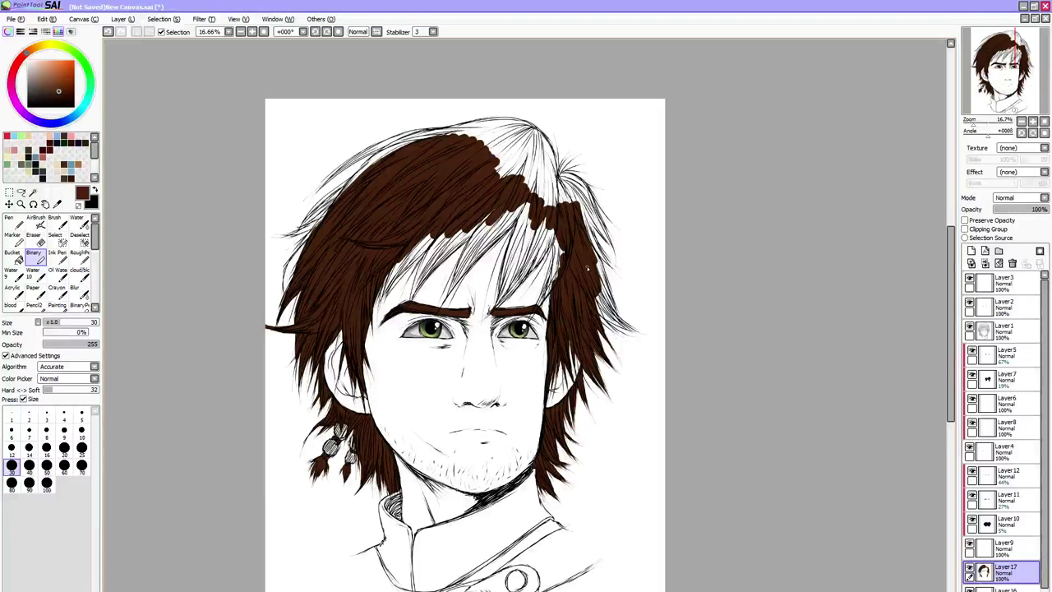
mouse_move(602, 310)
left_mouse_down()
mouse_move(603, 329)
mouse_move(606, 289)
mouse_move(610, 316)
left_mouse_up()
Fill the outer right edge of the hair above the flick with dark brown, using the brush at size 80
key("bracketright")
key("bracketright")
key("bracketright")
key("bracketright")
key("bracketright")
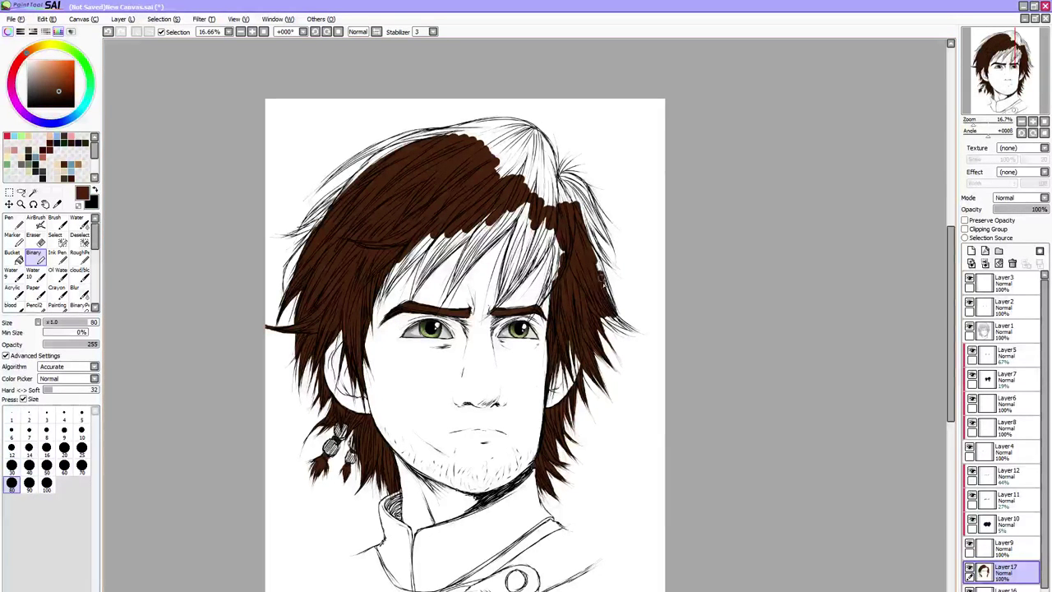
mouse_move(607, 280)
left_mouse_down()
mouse_move(613, 312)
mouse_move(590, 237)
left_mouse_up()
Paint the narrow strands of the right outward hair flick dark brown with the brush at size 16
key("bracketleft")
key("bracketleft")
key("bracketleft")
key("bracketleft")
key("bracketleft")
key("bracketleft")
key("bracketleft")
key("bracketleft")
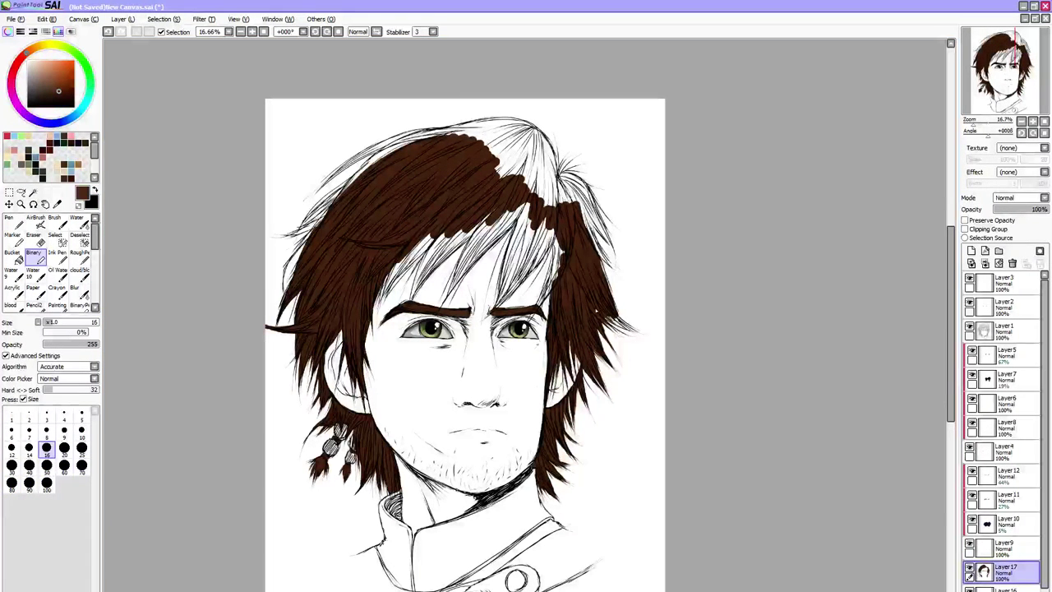
left_click_drag(608, 319, 631, 332)
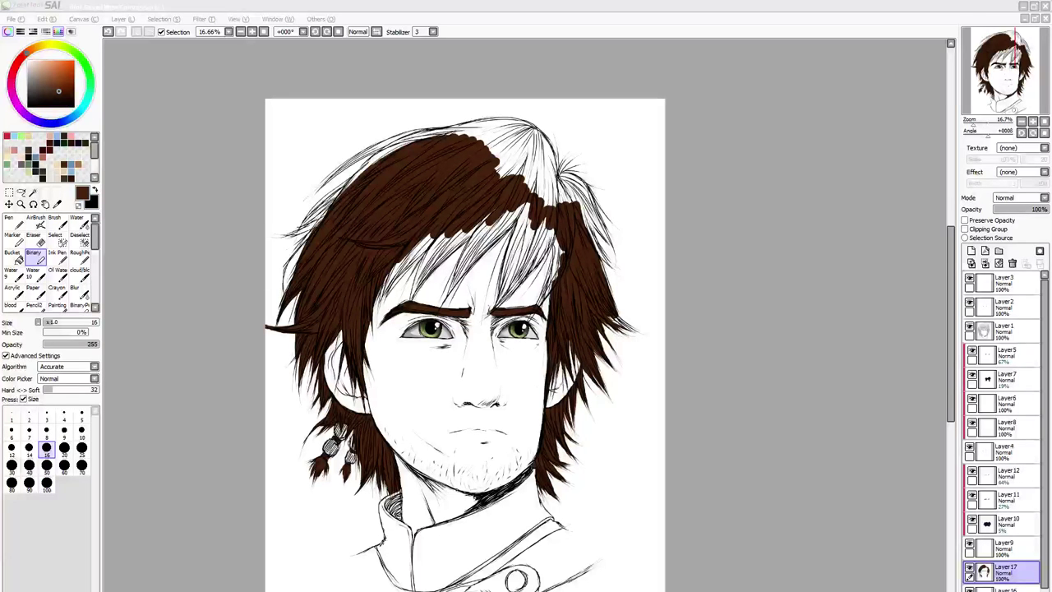
mouse_move(610, 319)
left_mouse_down()
mouse_move(643, 334)
mouse_move(633, 323)
left_mouse_up()
Colour the right hair flick out to its pointed end with the brush at size 20
key("bracketright")
key("bracketright")
key("bracketright")
key("bracketright")
key("bracketleft")
key("bracketleft")
key("bracketleft")
left_click_drag(618, 315, 638, 332)
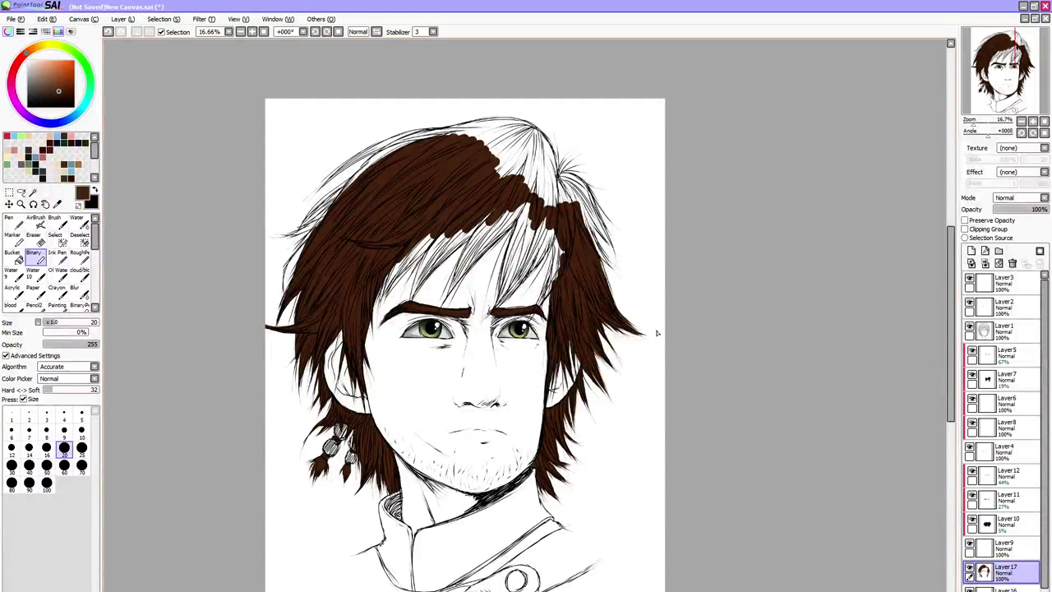
Paint the loose strand tips along the left edge of the hair dark brown with the brush at size 20
scroll(657, 332, "up", 3)
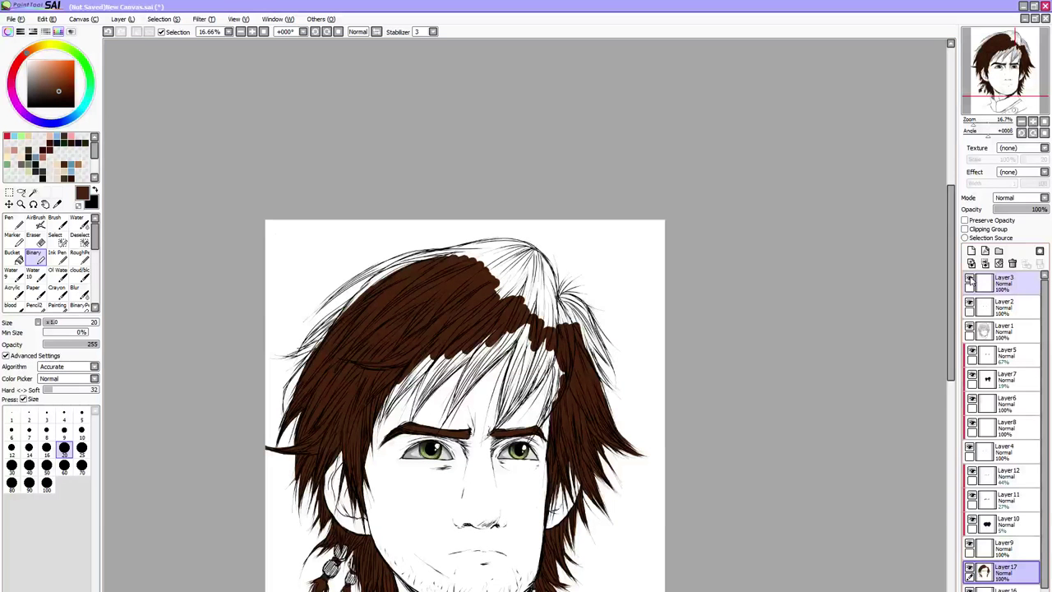
mouse_move(317, 344)
left_mouse_down()
mouse_move(282, 355)
mouse_move(285, 417)
mouse_move(311, 367)
mouse_move(274, 443)
mouse_move(298, 397)
mouse_move(304, 411)
mouse_move(288, 445)
mouse_move(310, 392)
mouse_move(284, 459)
left_mouse_up()
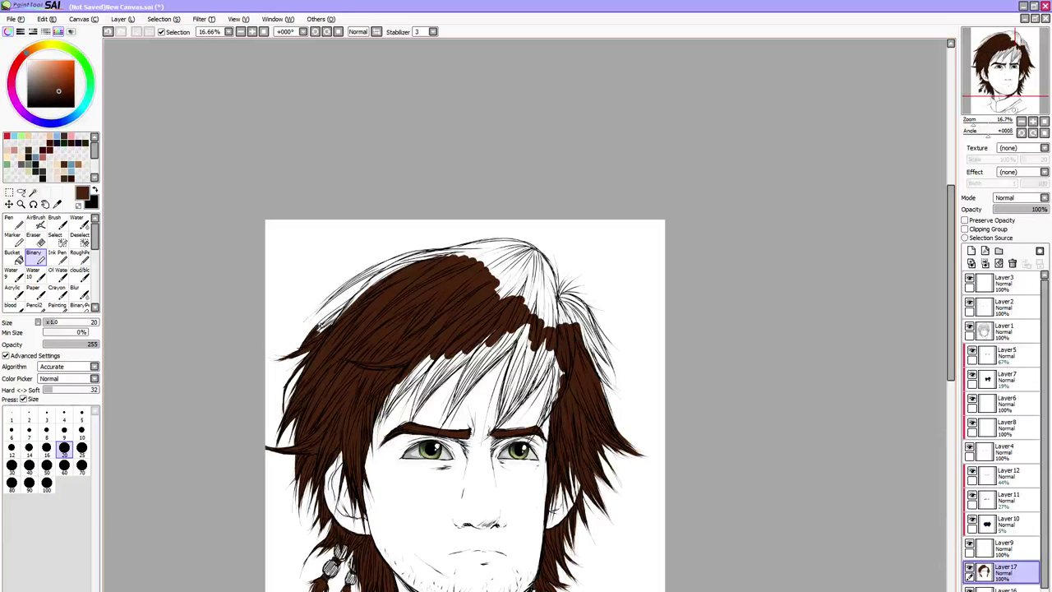
key("bracketright")
key("bracketright")
key("bracketright")
key("bracketright")
key("bracketright")
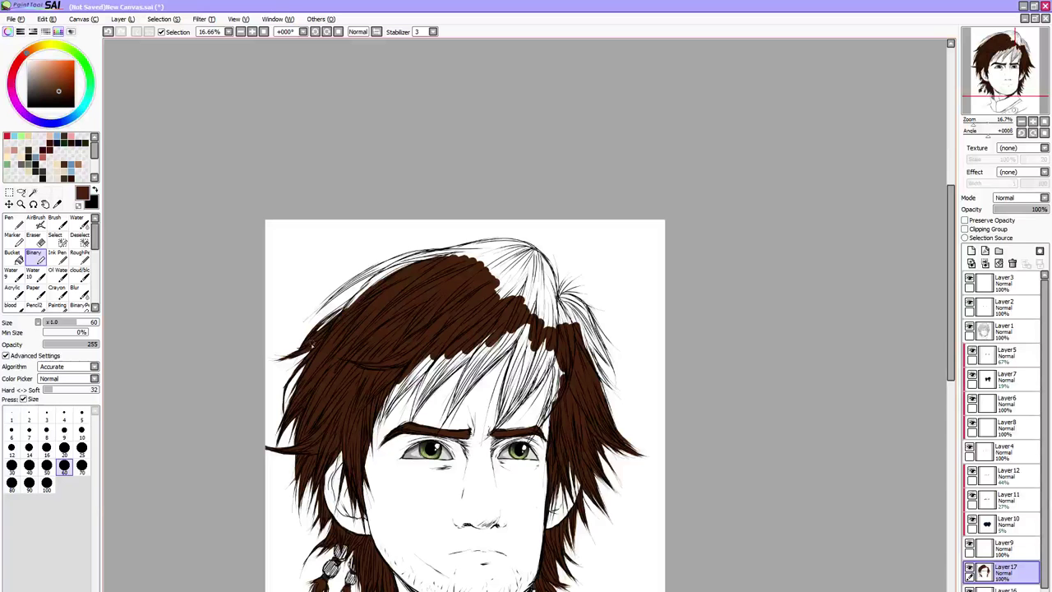
key("bracketleft")
key("bracketleft")
key("bracketleft")
key("bracketleft")
key("bracketleft")
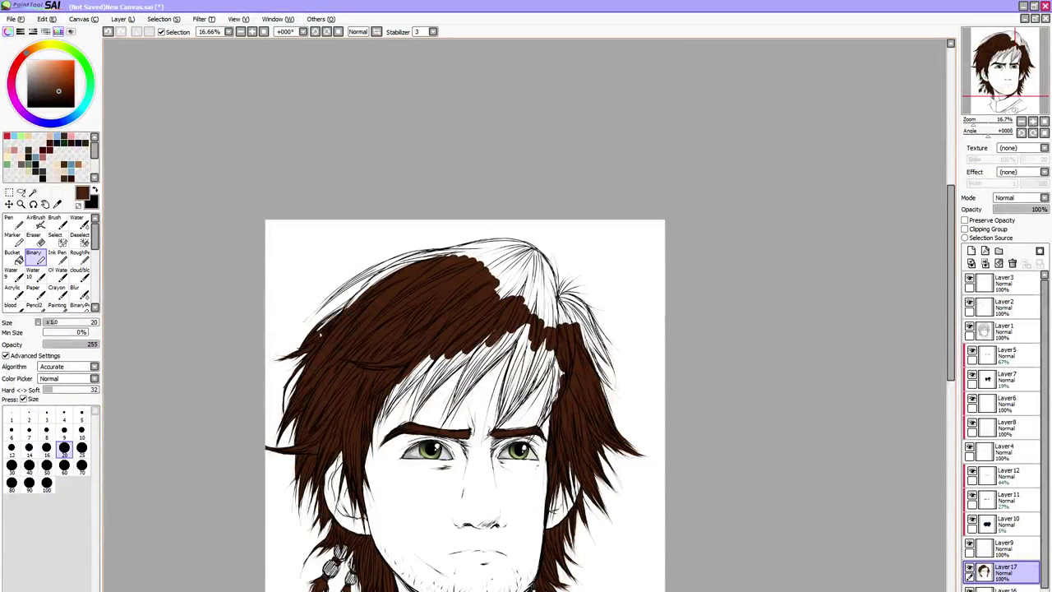
Colour the remaining outer strands from the upper left of the hair up towards the crown dark brown
mouse_move(337, 313)
left_mouse_down()
mouse_move(314, 337)
mouse_move(360, 296)
mouse_move(338, 316)
left_mouse_up()
mouse_move(377, 282)
left_mouse_down()
mouse_move(355, 302)
mouse_move(419, 265)
left_mouse_up()
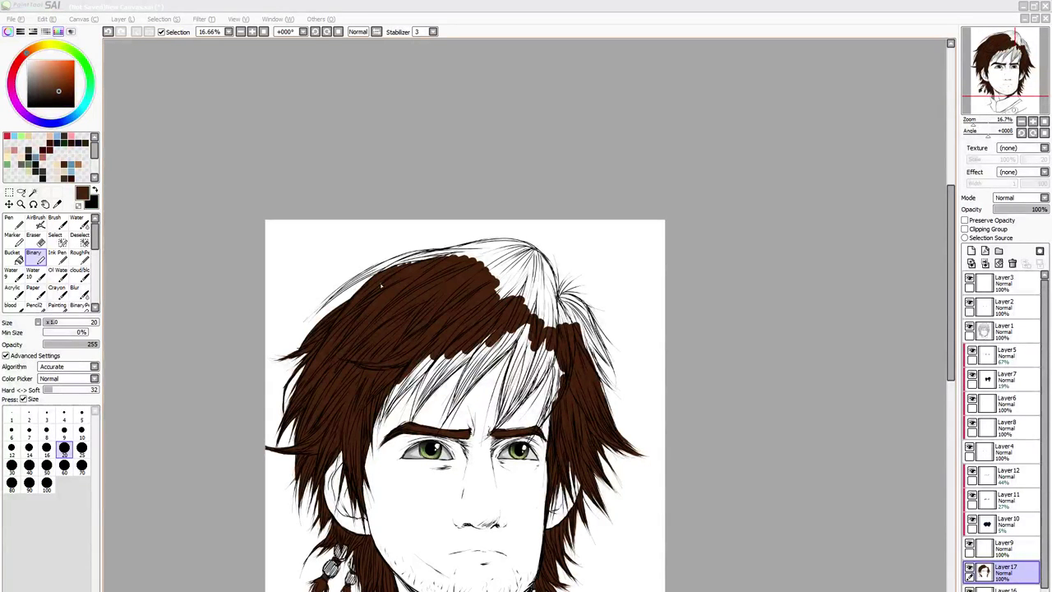
left_click_drag(331, 300, 339, 293)
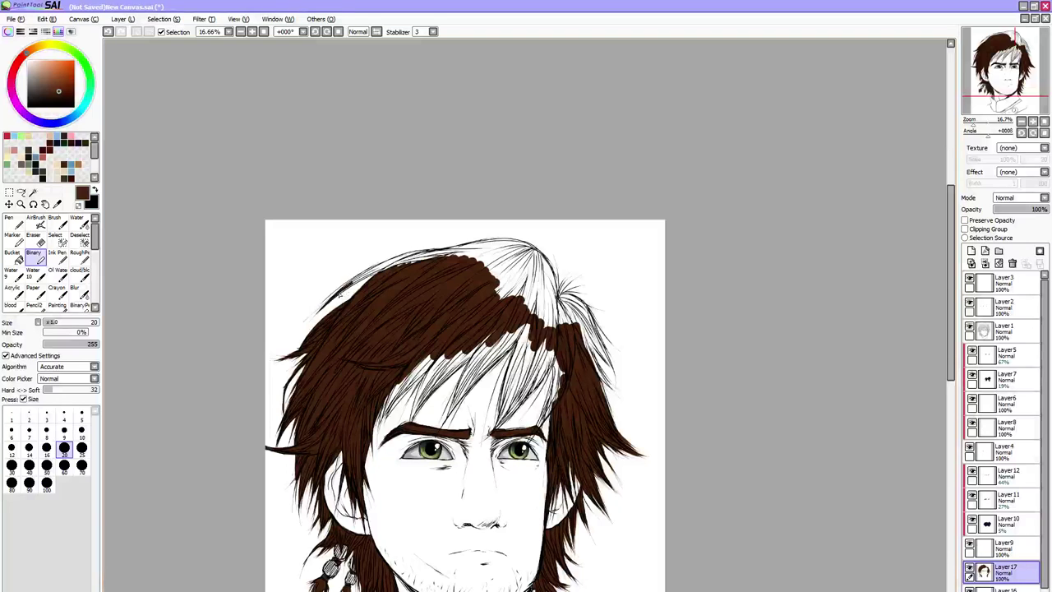
mouse_move(377, 277)
left_mouse_down()
mouse_move(352, 281)
mouse_move(409, 255)
mouse_move(400, 260)
mouse_move(470, 246)
mouse_move(454, 262)
left_mouse_up()
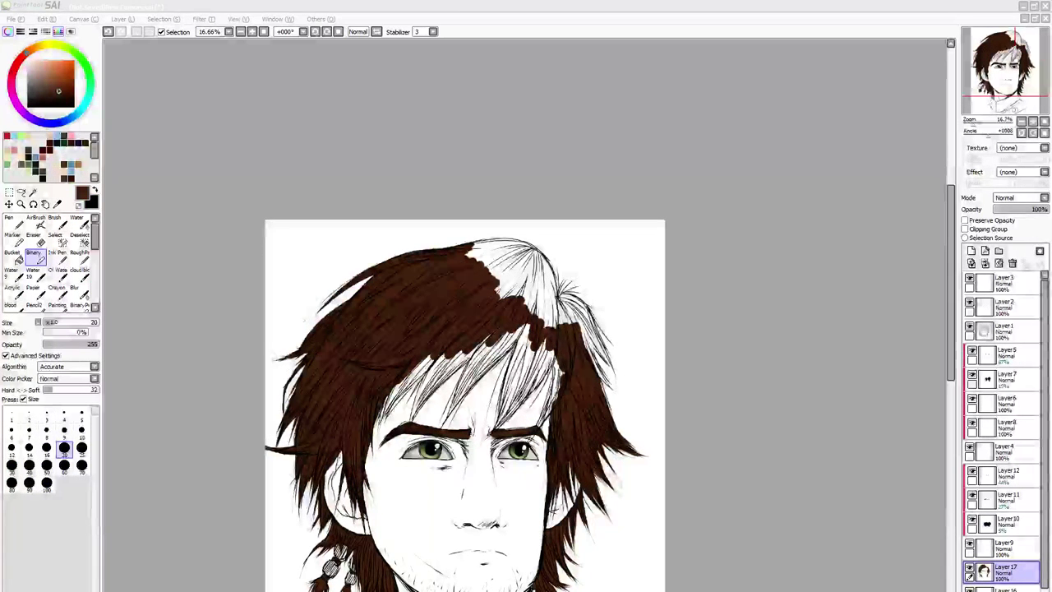
Fill the hair below and to the right of the parting with dark brown, using the brush at size 100
left_click(541, 316)
key("]")
key("]")
key("]")
key("]")
key("]")
key("]")
key("]")
key("]")
key("]")
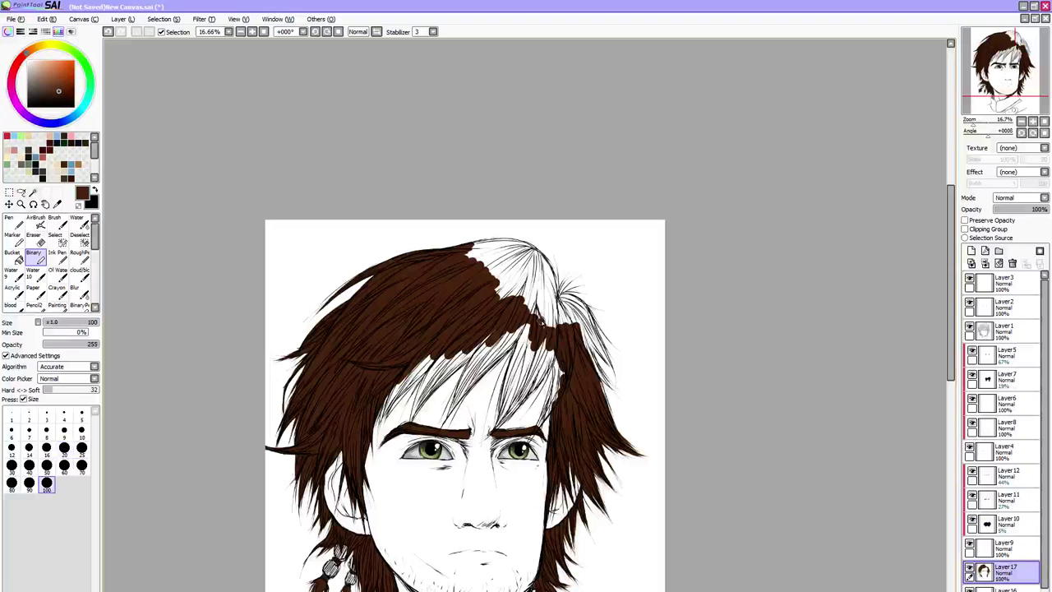
mouse_move(540, 320)
left_mouse_down()
mouse_move(540, 290)
mouse_move(564, 306)
mouse_move(549, 277)
mouse_move(557, 304)
mouse_move(579, 306)
mouse_move(585, 319)
mouse_move(577, 319)
left_mouse_up()
Fill the bare hair around the tuft to the right of the parting dark brown, using the brush at size 50
key("bracketleft")
key("bracketleft")
key("bracketleft")
key("bracketleft")
key("bracketleft")
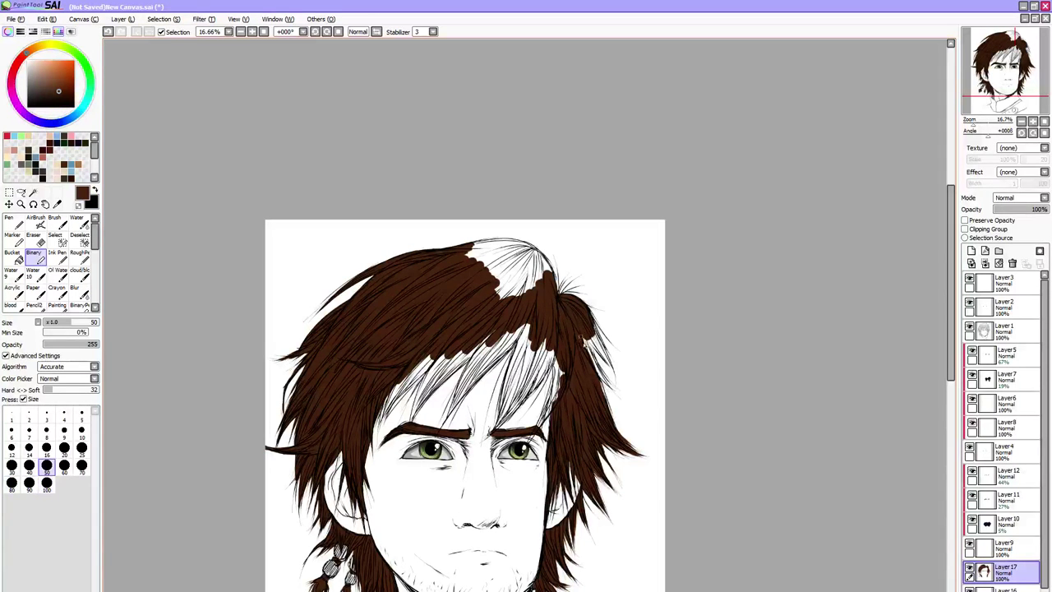
Colour the fine strands along the right outer edge of the hair dark brown with the brush at size 20
key("bracketleft")
key("bracketleft")
key("bracketleft")
key("bracketleft")
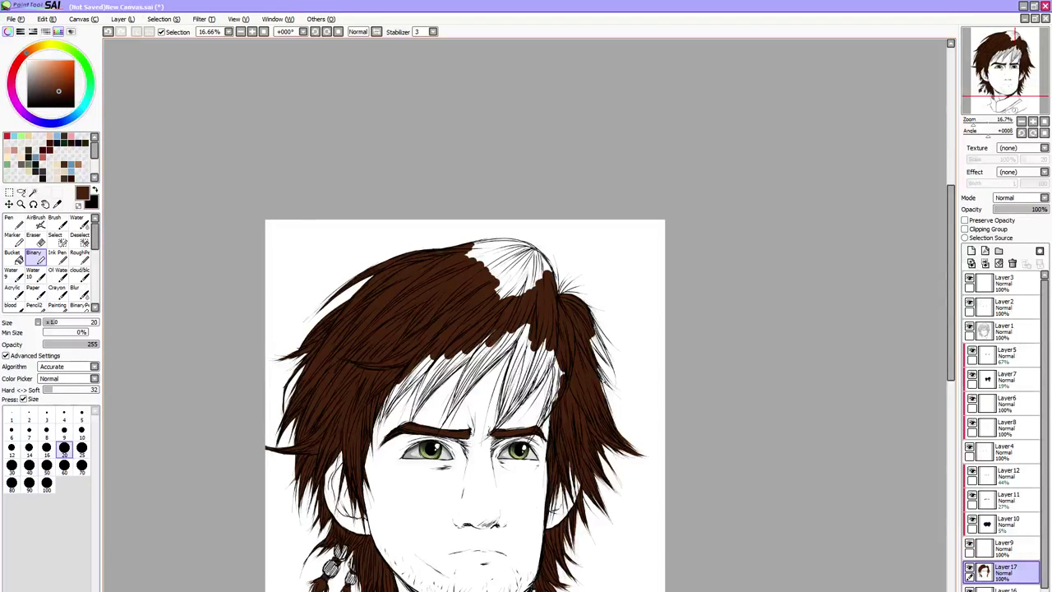
left_click_drag(597, 367, 610, 408)
left_click_drag(599, 364, 605, 373)
left_click_drag(593, 337, 608, 367)
left_click_drag(594, 333, 614, 374)
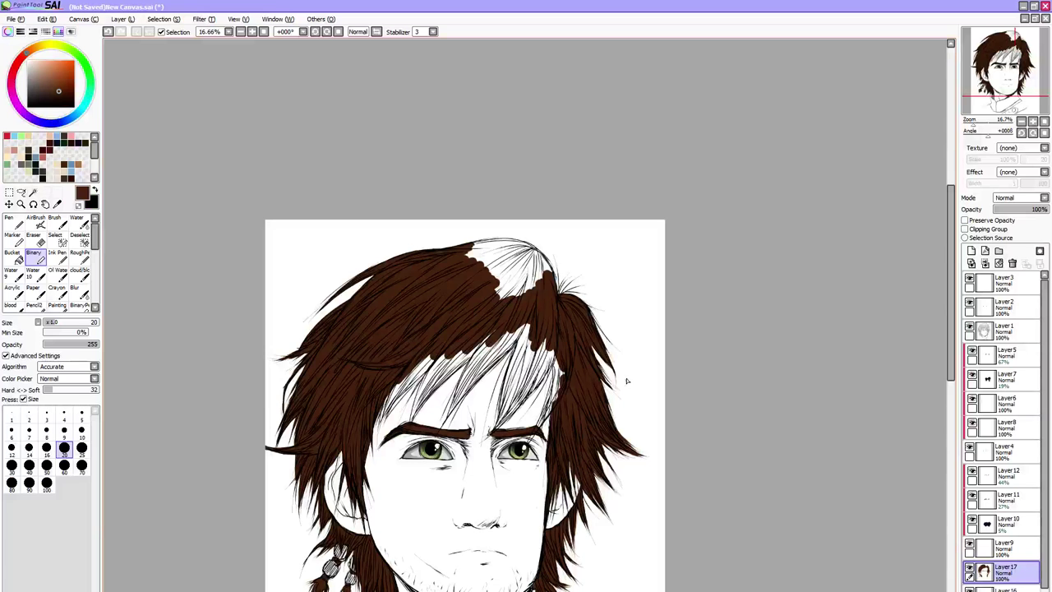
left_click_drag(590, 312, 610, 342)
Fill the bare patch at the crown dark brown, starting with the brush at size 70 and reducing it to size 10
left_click_drag(950, 282, 950, 265)
left_click(81, 466)
mouse_move(470, 310)
left_mouse_down()
mouse_move(508, 296)
mouse_move(508, 318)
mouse_move(480, 319)
mouse_move(516, 349)
mouse_move(526, 347)
mouse_move(513, 300)
mouse_move(540, 307)
mouse_move(563, 345)
left_mouse_up()
key("bracketright")
key("bracketright")
key("bracketright")
key("bracketleft")
key("bracketleft")
key("bracketleft")
key("bracketleft")
key("bracketleft")
key("bracketleft")
key("bracketleft")
key("bracketleft")
key("bracketright")
key("bracketright")
key("bracketright")
key("bracketright")
key("bracketright")
key("bracketright")
key("bracketleft")
key("bracketleft")
key("bracketleft")
key("bracketleft")
key("bracketleft")
key("bracketleft")
key("bracketleft")
key("bracketleft")
key("bracketleft")
key("bracketleft")
key("bracketleft")
key("bracketleft")
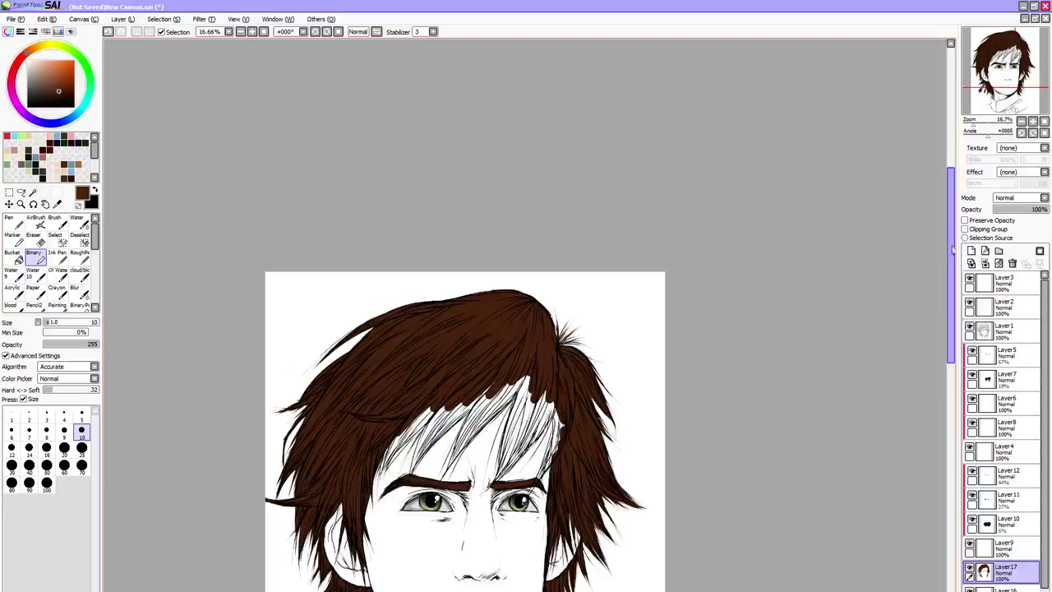
Paint the leftmost fringe strands above the left eyebrow dark brown, using brush sizes 30 and 20
left_click_drag(951, 273, 945, 309)
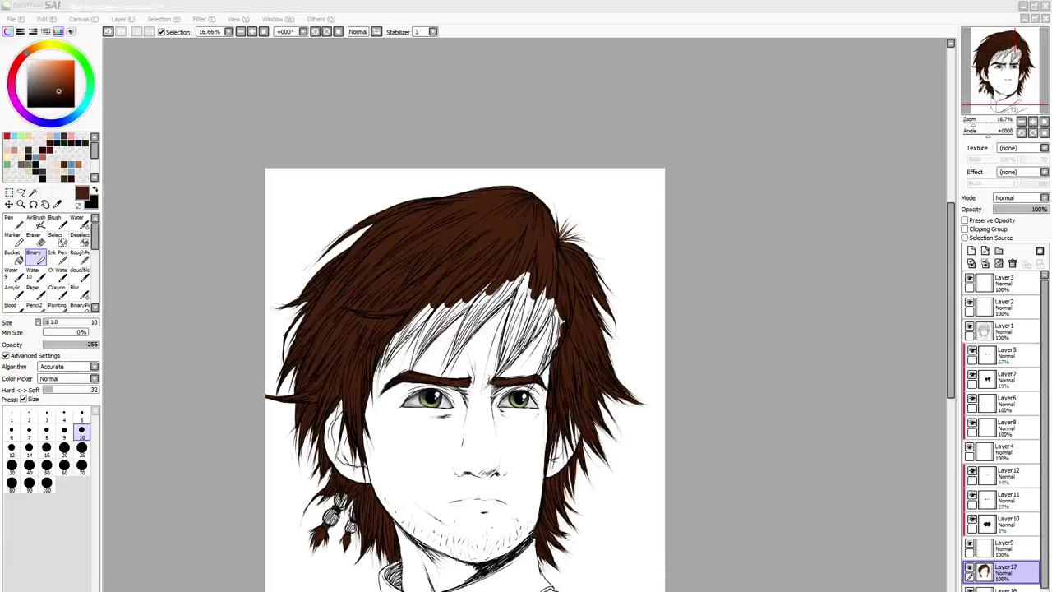
scroll(422, 351, "up", 1)
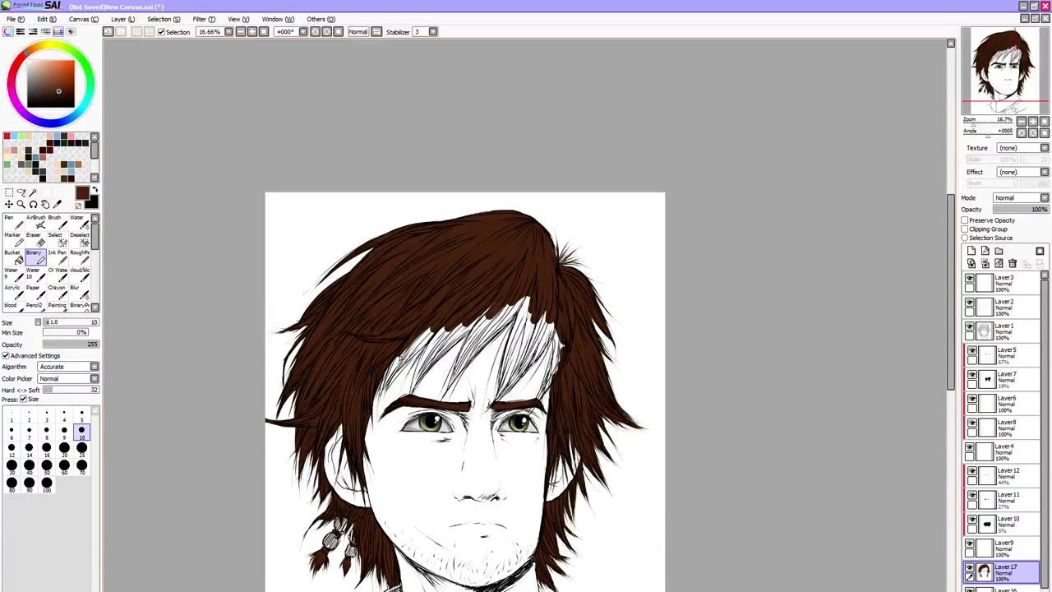
left_click(29, 448)
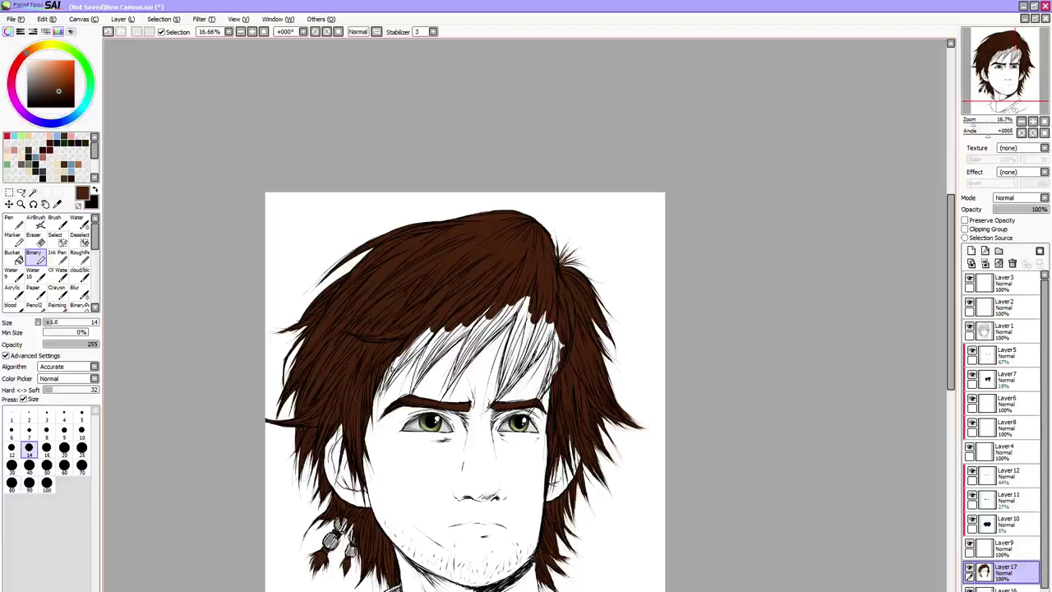
left_click(64, 448)
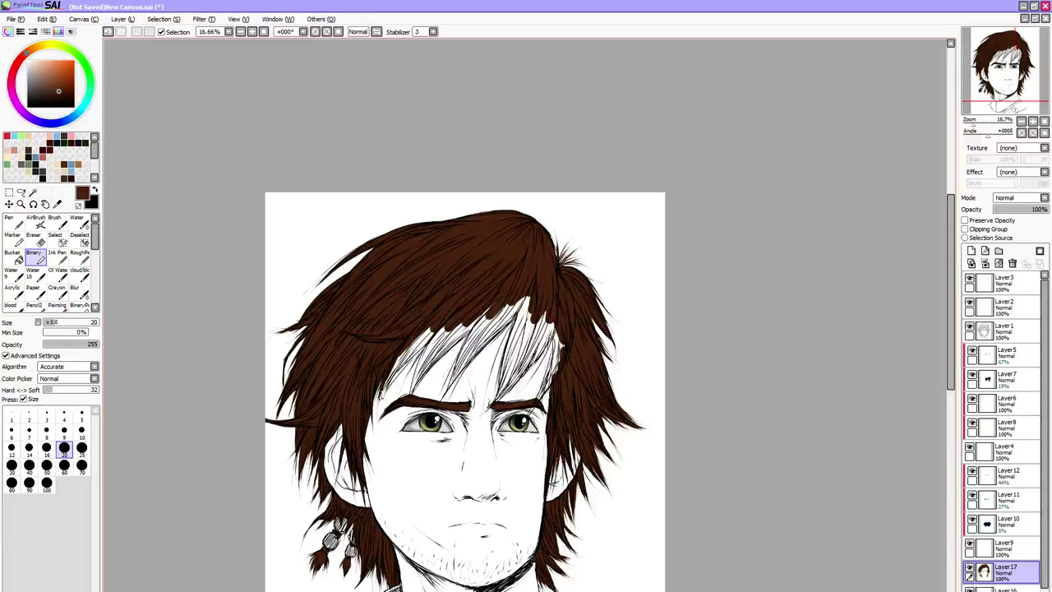
left_click(82, 466)
mouse_move(388, 383)
left_mouse_down()
mouse_move(434, 321)
mouse_move(411, 355)
left_mouse_up()
left_click(11, 466)
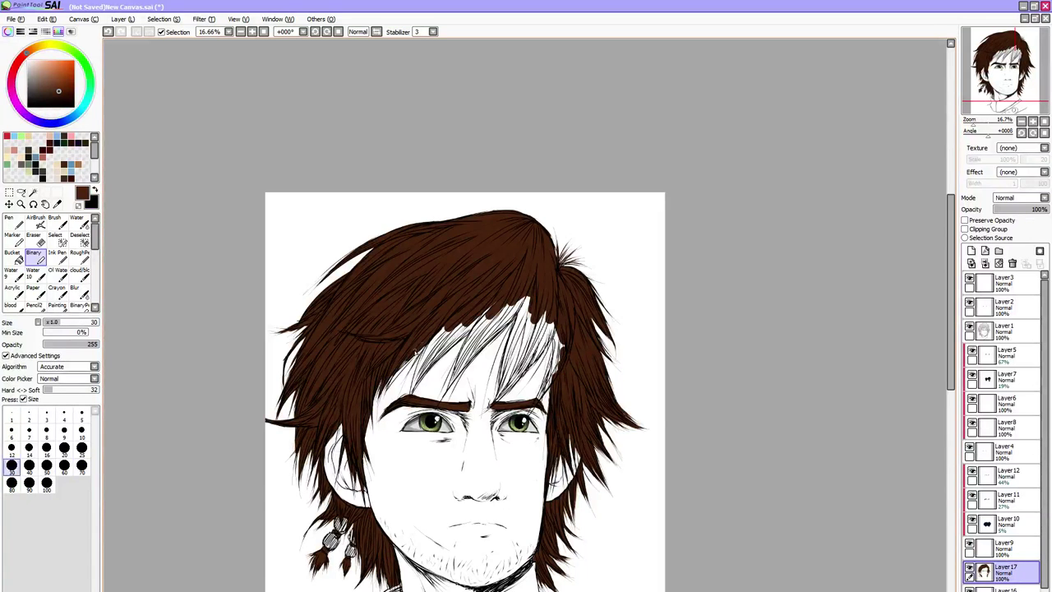
key("bracketleft")
key("bracketleft")
mouse_move(402, 371)
left_mouse_down()
mouse_move(394, 380)
mouse_move(400, 368)
left_mouse_up()
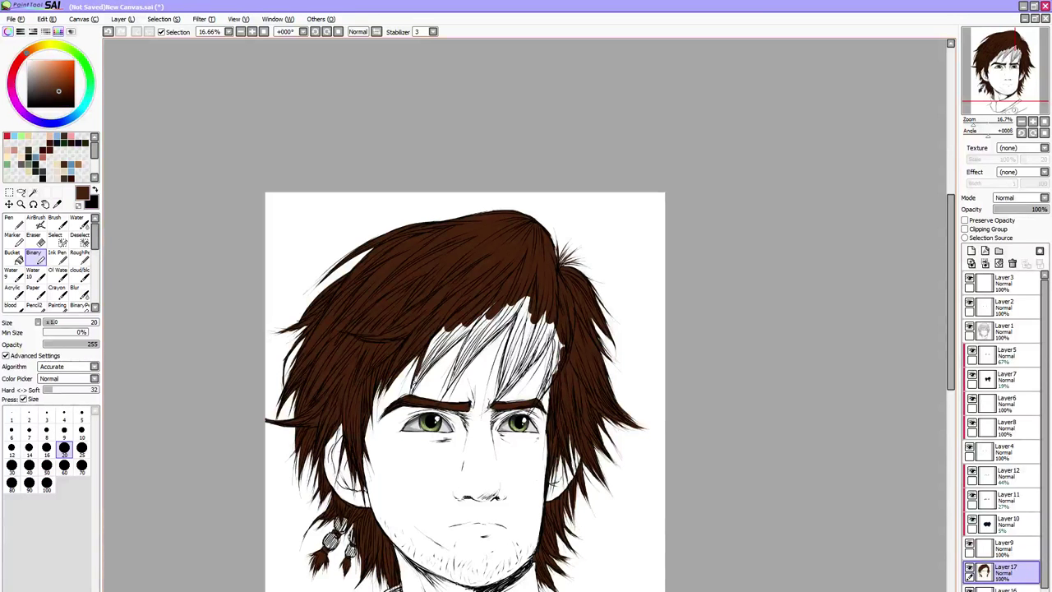
Colour the middle fringe strands dark brown, varying the brush size for tips and broad areas and ending at size 60
mouse_move(431, 356)
left_mouse_down()
mouse_move(412, 391)
mouse_move(434, 345)
mouse_move(439, 353)
mouse_move(455, 343)
mouse_move(508, 298)
mouse_move(471, 348)
mouse_move(481, 317)
mouse_move(449, 388)
mouse_move(487, 338)
mouse_move(482, 349)
left_mouse_up()
key("bracketright")
key("bracketright")
key("bracketright")
key("bracketright")
key("bracketleft")
key("bracketleft")
key("bracketleft")
key("bracketright")
key("bracketright")
key("bracketright")
key("bracketleft")
key("bracketleft")
key("bracketleft")
key("bracketleft")
key("bracketright")
key("bracketright")
key("bracketright")
key("bracketright")
key("bracketright")
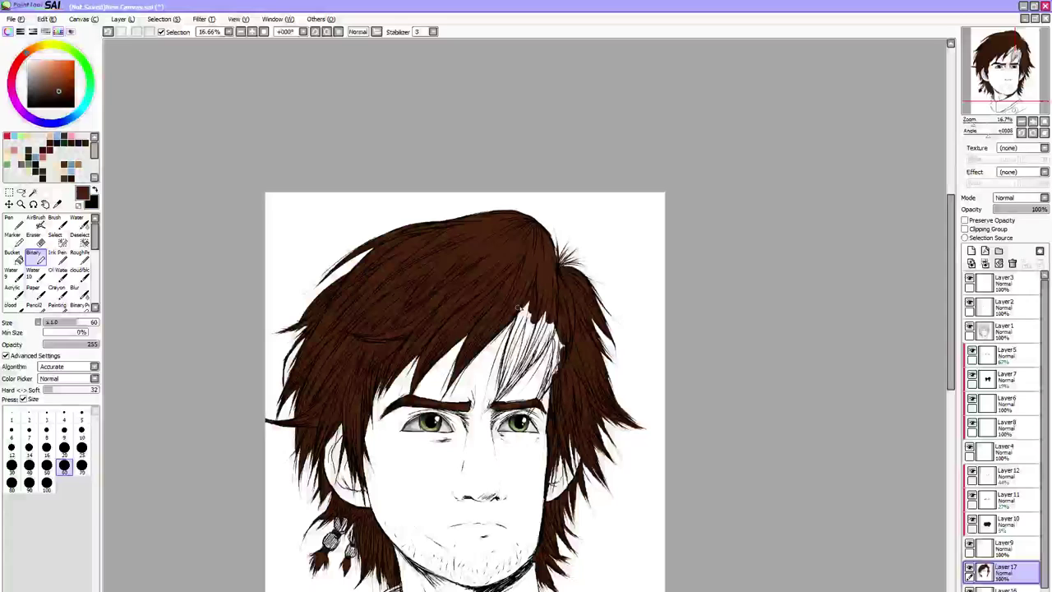
Fill the right part of the fringe below the parting dark brown with the brush at size 60
mouse_move(526, 298)
left_mouse_down()
mouse_move(500, 398)
mouse_move(550, 325)
mouse_move(530, 348)
left_mouse_up()
key("bracketleft")
key("bracketleft")
key("bracketleft")
key("bracketleft")
key("bracketright")
key("bracketright")
key("bracketright")
key("bracketright")
left_click_drag(556, 311, 516, 352)
left_click_drag(536, 309, 523, 335)
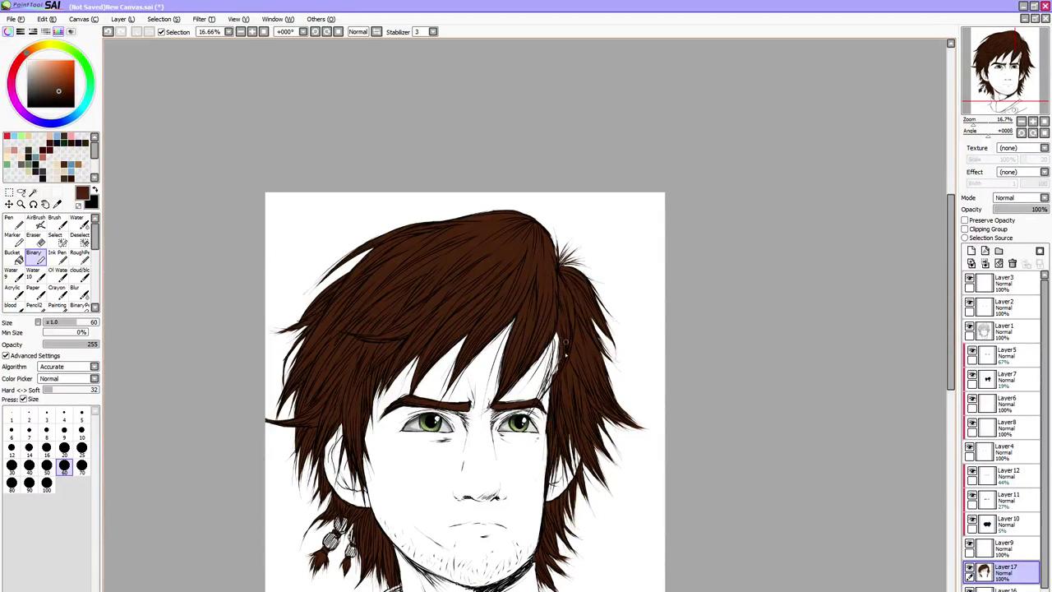
Paint the last bare strands between the right fringe and the side hair dark brown, ending at brush size 40
mouse_move(558, 366)
left_mouse_down()
mouse_move(556, 344)
mouse_move(538, 406)
left_mouse_up()
key("bracketleft")
key("bracketleft")
key("bracketleft")
key("bracketleft")
key("bracketleft")
key("bracketleft")
key("bracketright")
key("bracketright")
key("bracketright")
key("bracketright")
left_click_drag(558, 368, 548, 382)
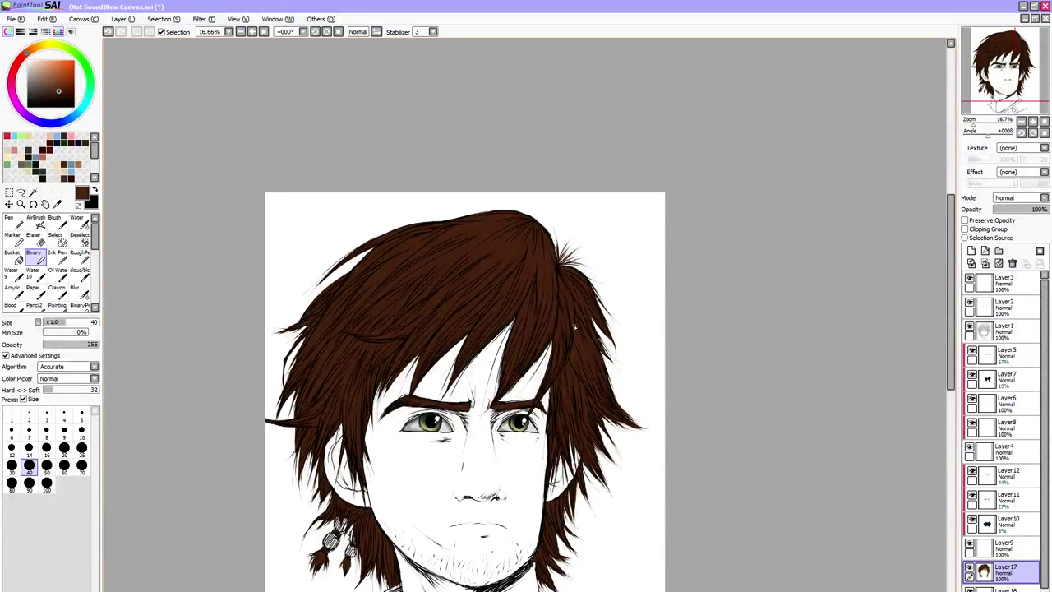
Save the canvas in the Pictures folder as a SAI file named hICCUP
scroll(551, 339, "down", 1)
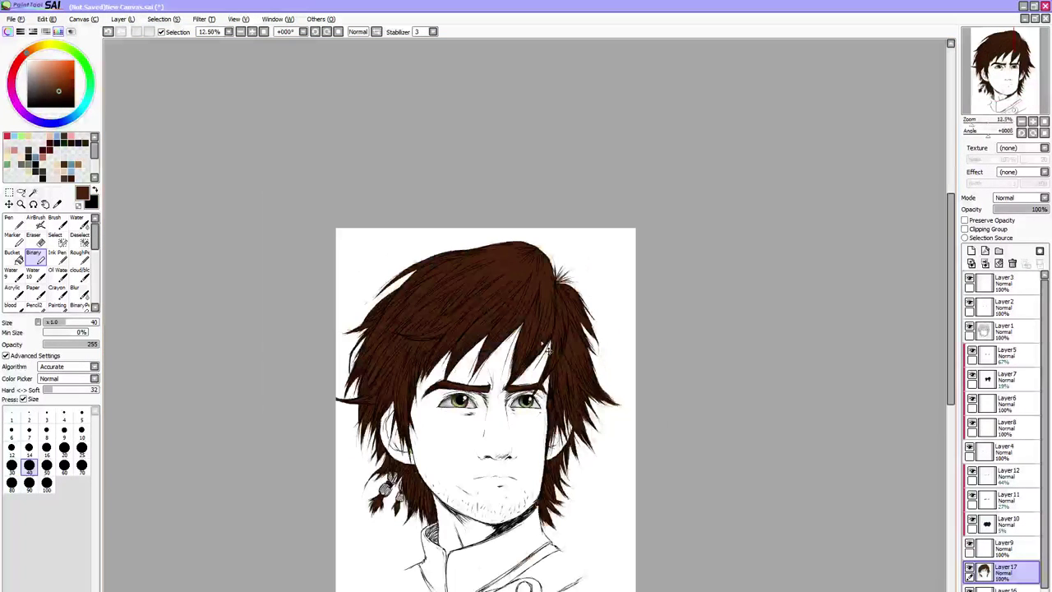
left_click(19, 19)
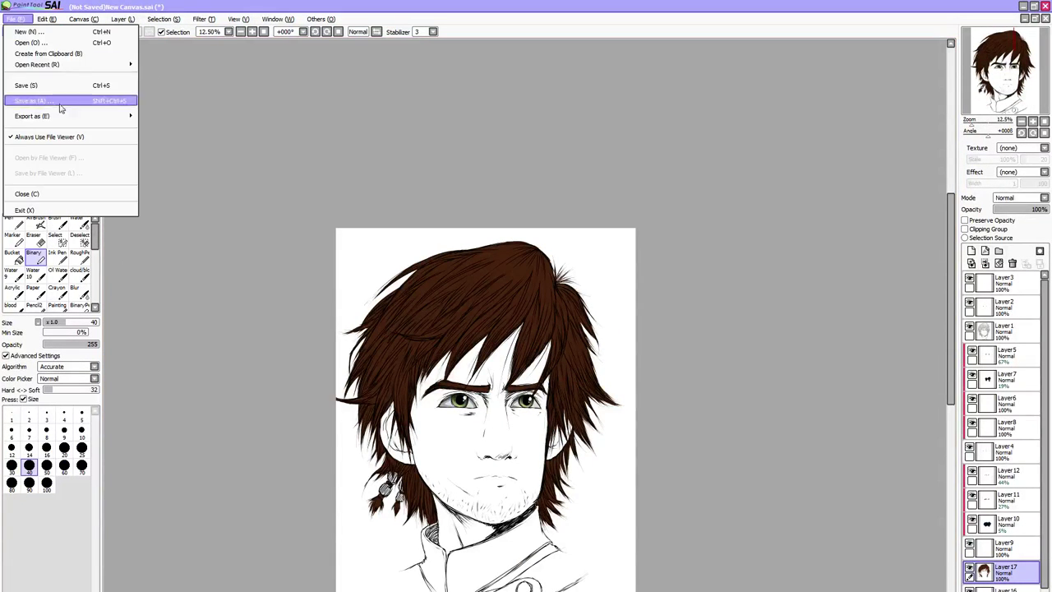
left_click(59, 103)
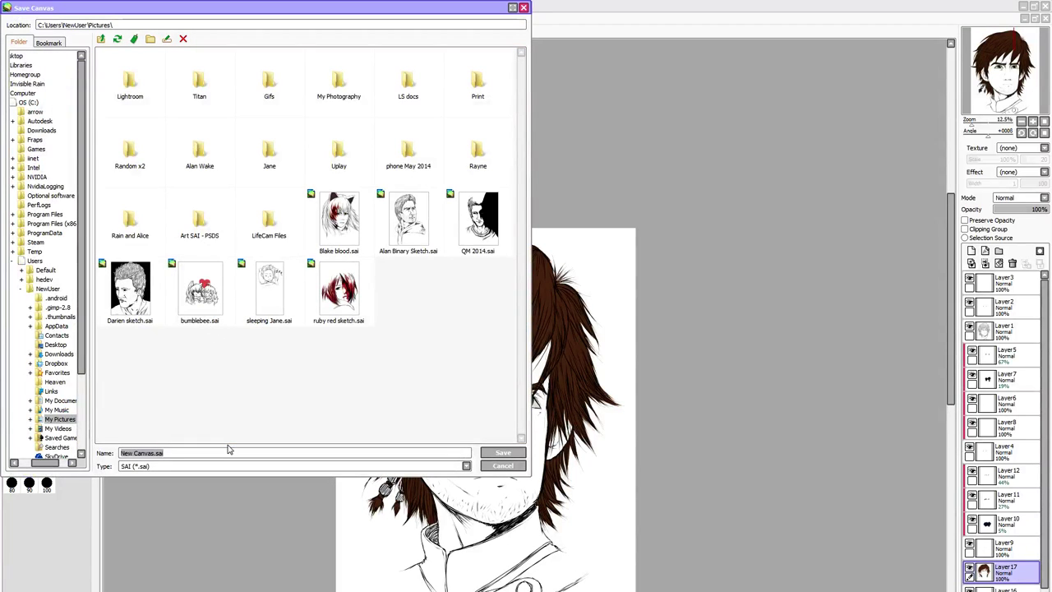
type("hi")
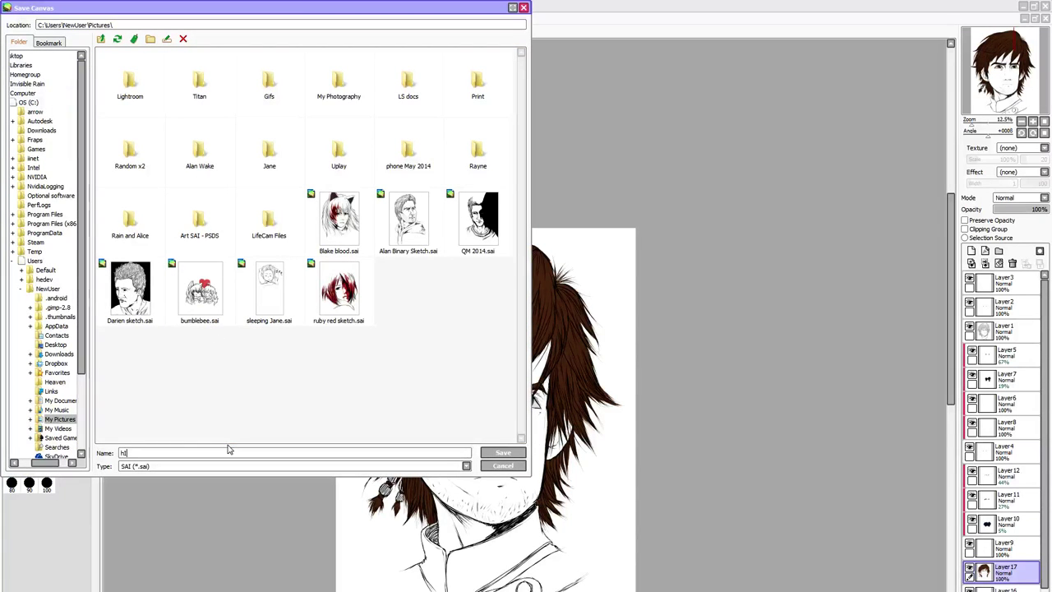
type("ccup")
left_click(503, 453)
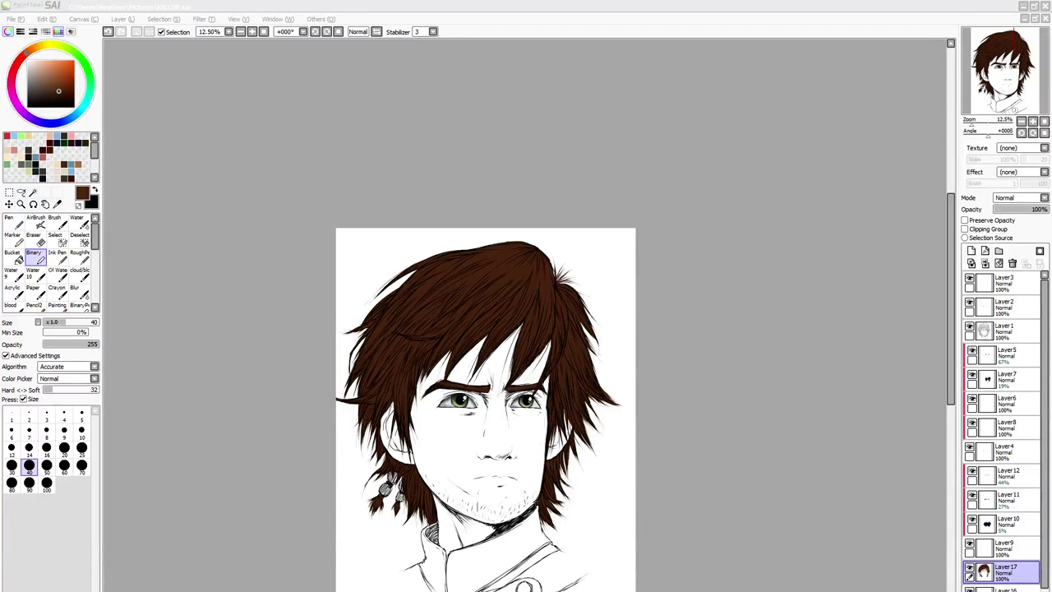
Sample a cheek tone from the reference image, try it on the portrait's face with the Pen, and undo the scribble
left_click(953, 334)
scroll(952, 337, "down", 2)
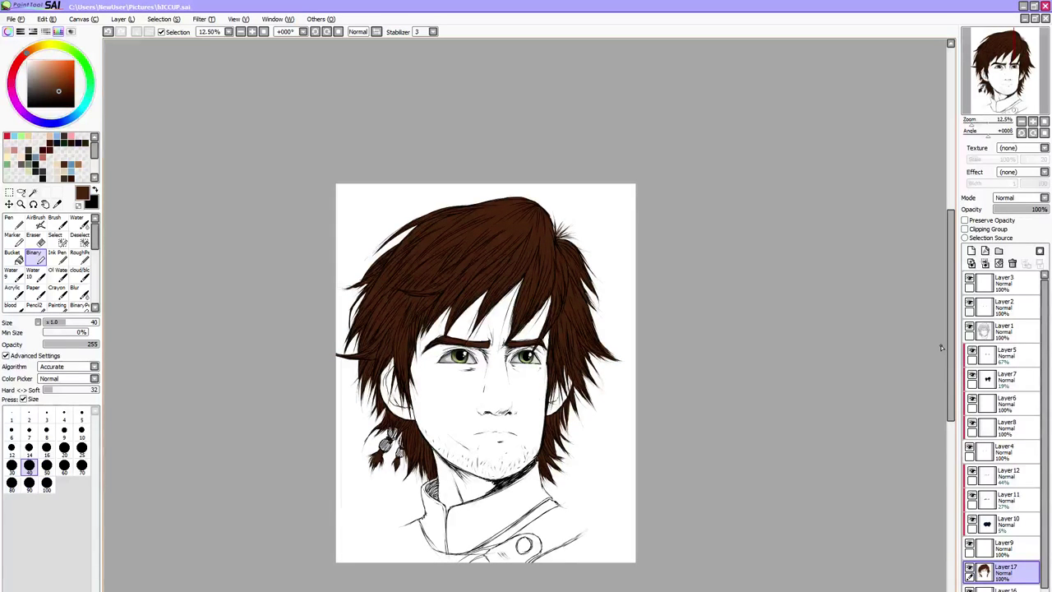
scroll(1048, 474, "down", 1)
scroll(1048, 474, "down", 1)
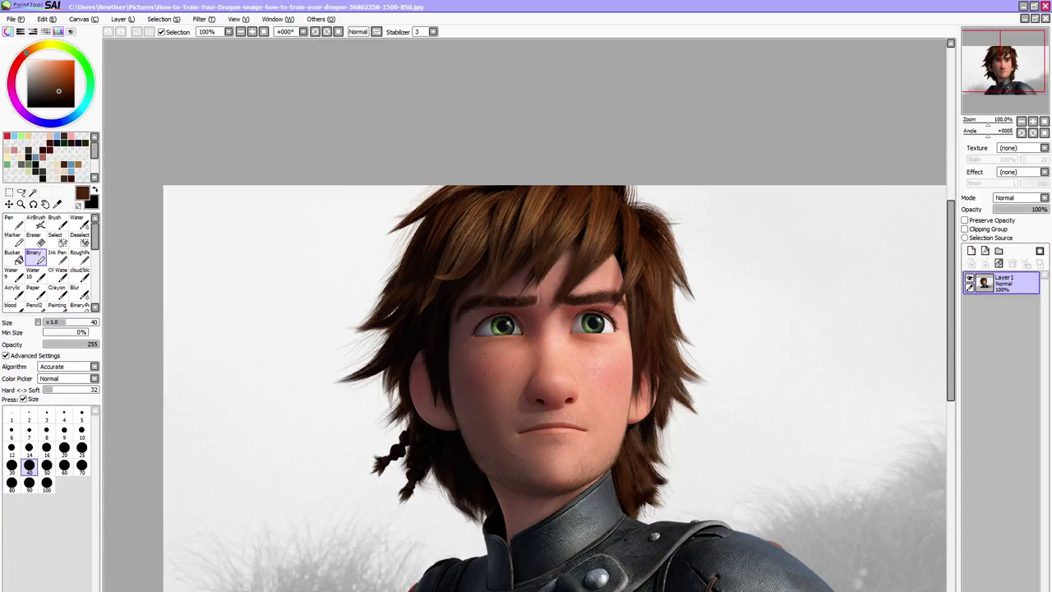
left_click(57, 204)
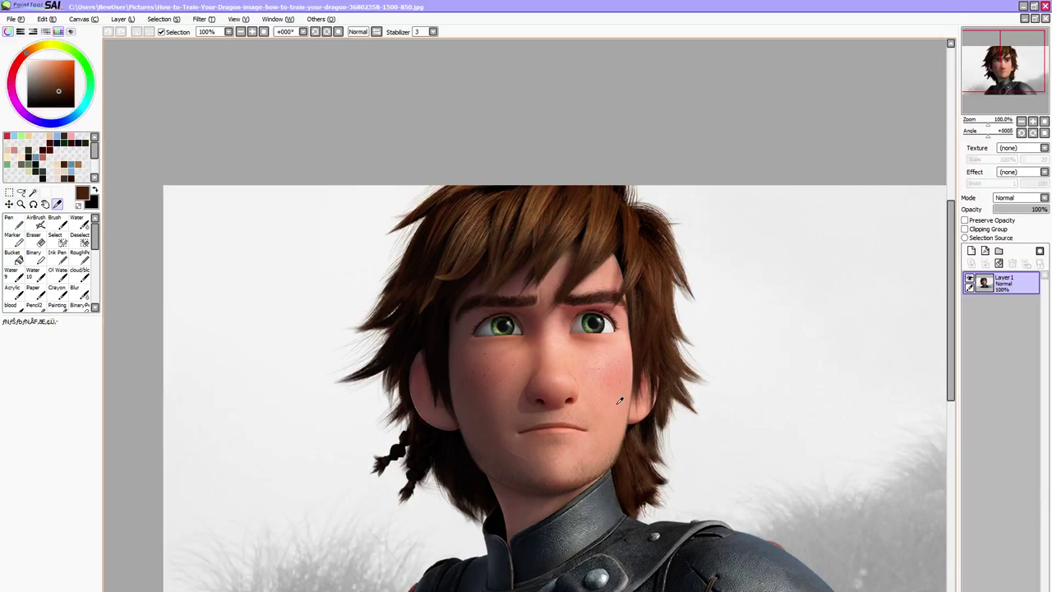
left_click(626, 340)
key("ctrl+Tab")
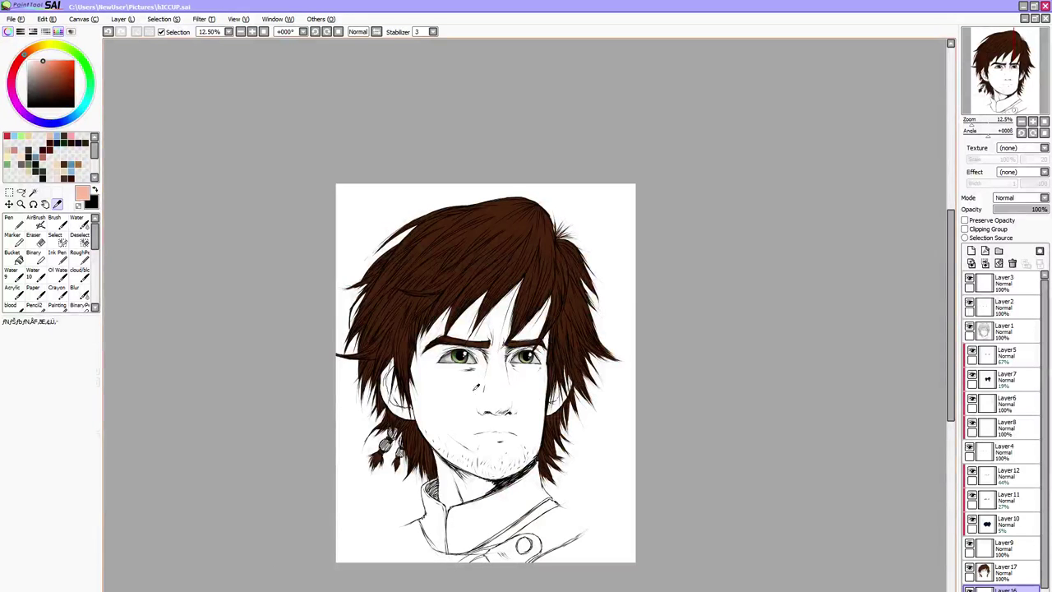
key("n")
left_click_drag(444, 370, 510, 431)
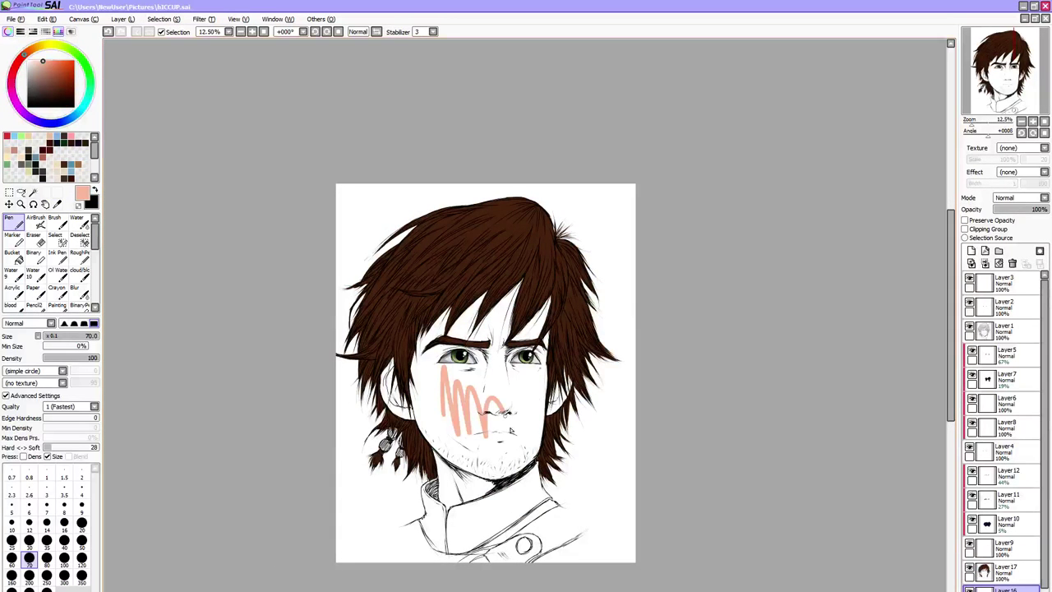
key("ctrl+z")
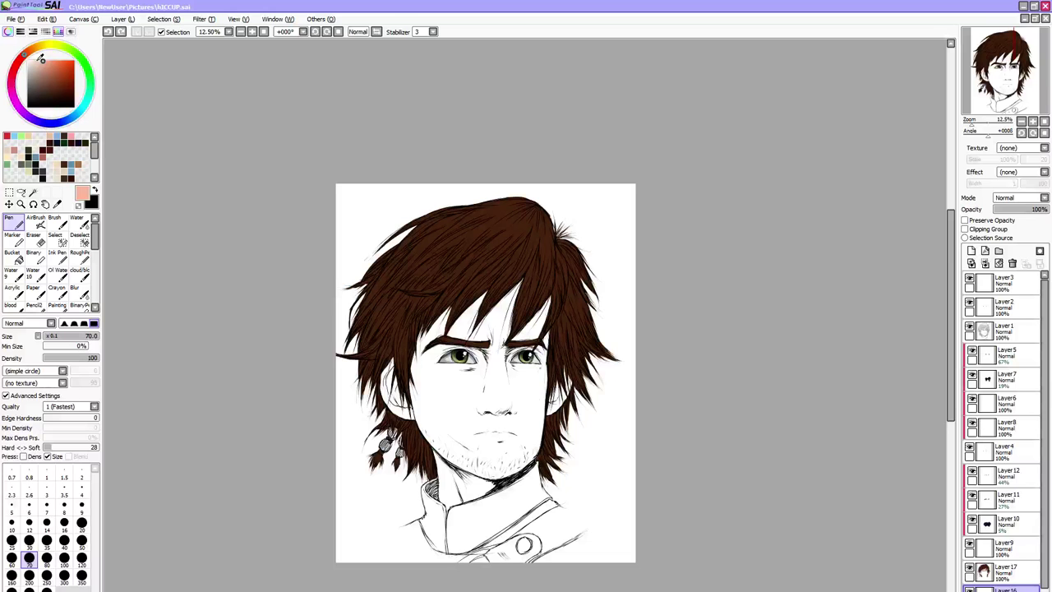
Try a paler pink skin tone on the face and undo the test strokes
left_click(36, 61)
mouse_move(467, 393)
left_mouse_down()
mouse_move(492, 426)
mouse_move(503, 393)
mouse_move(527, 394)
left_mouse_up()
key("ctrl+z")
key("ctrl+z")
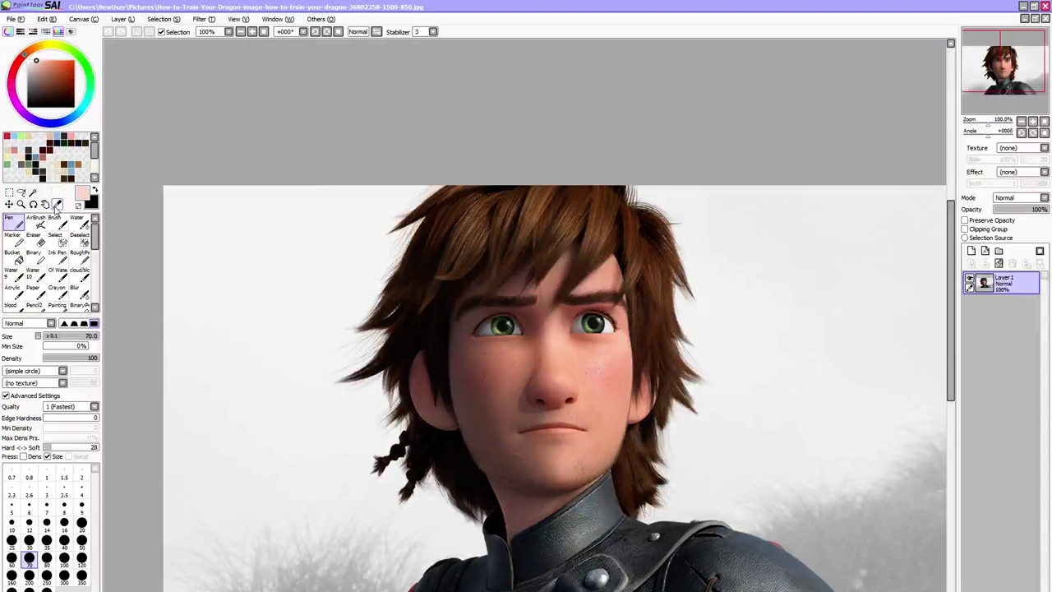
Sample the skin tone beside the nose in the reference image and scribble it over the portrait's face on Layer16 with the Pen
left_click(57, 203)
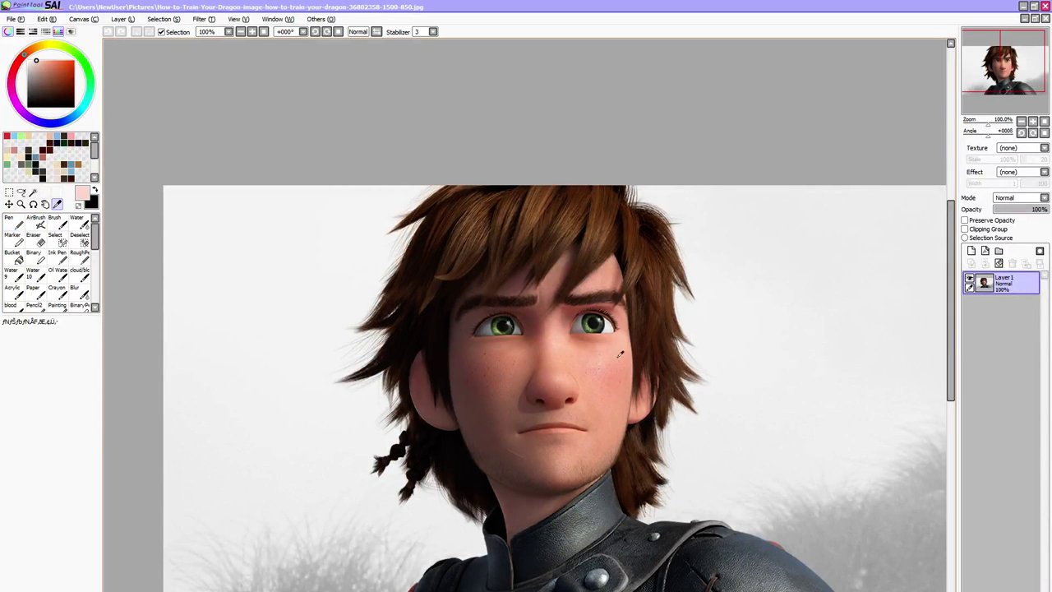
left_click(571, 354)
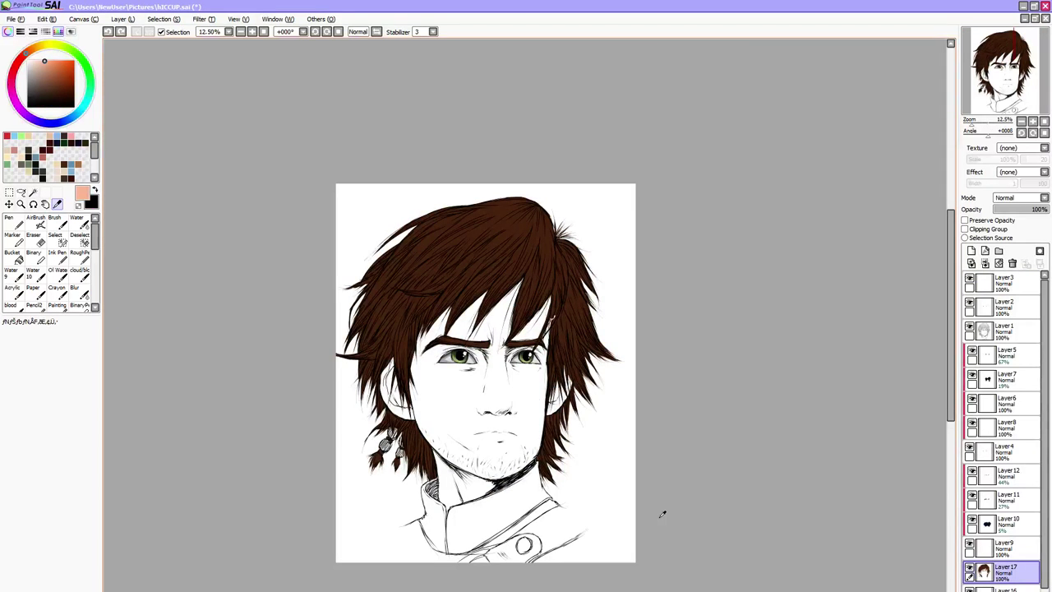
left_click(1004, 589)
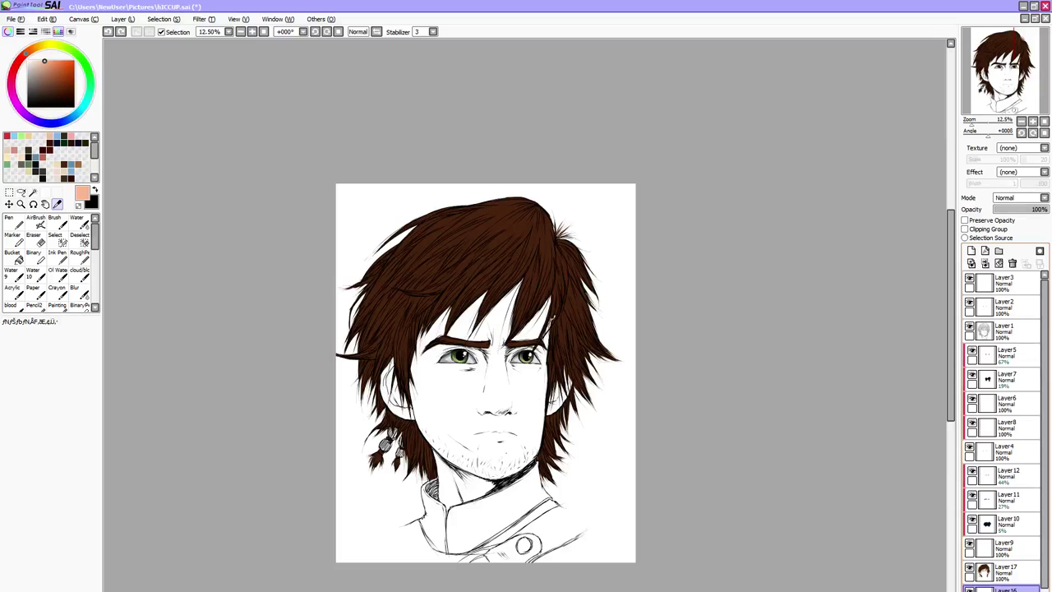
key("n")
left_click_drag(453, 397, 524, 395)
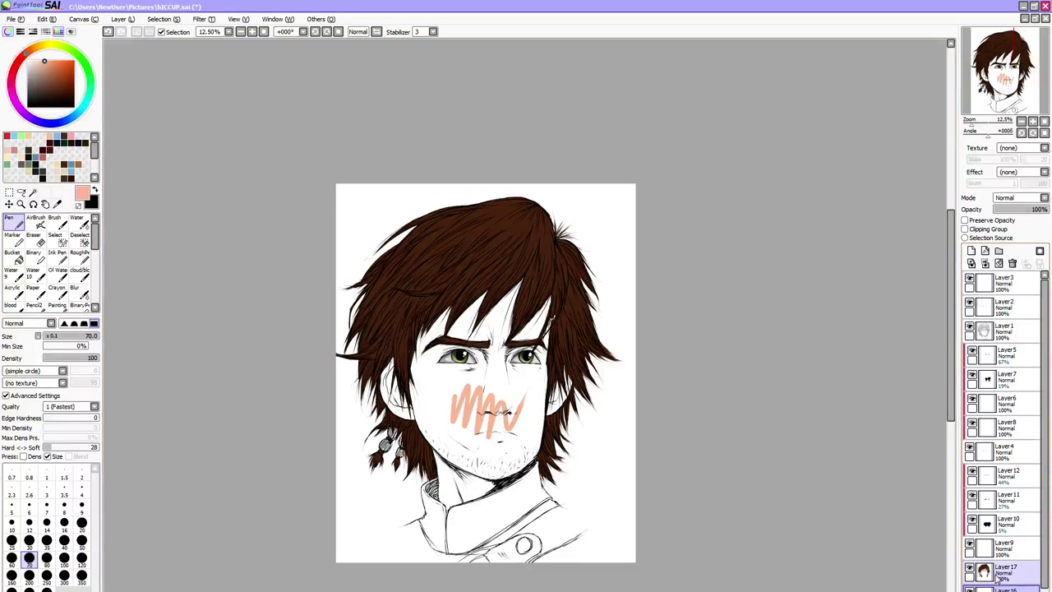
Sample the dark brown of the hair with Layer17 active and return to the Binary brush
left_click(990, 573)
left_click(57, 203)
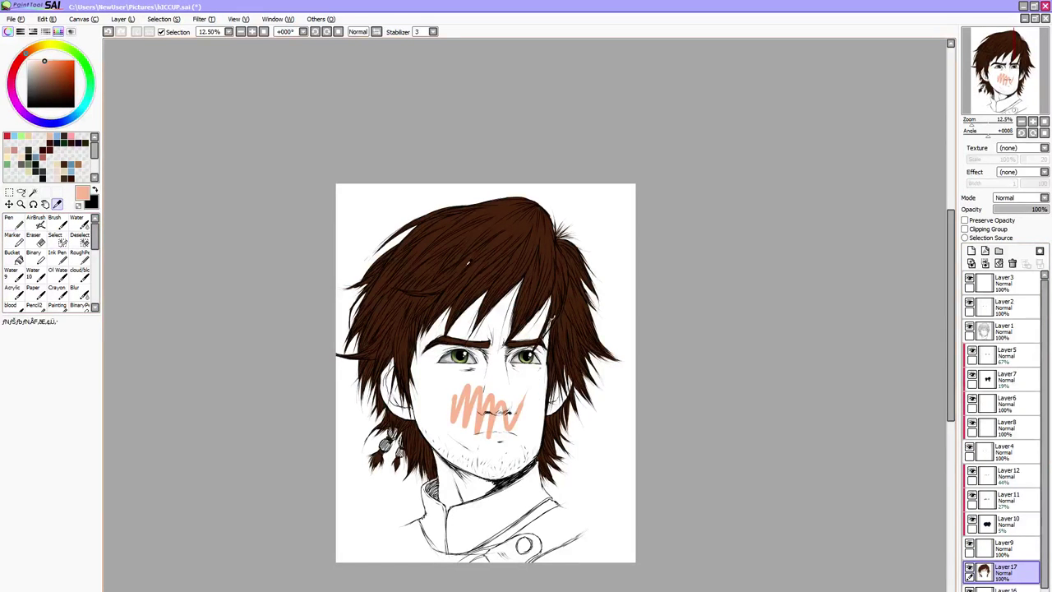
left_click(485, 224)
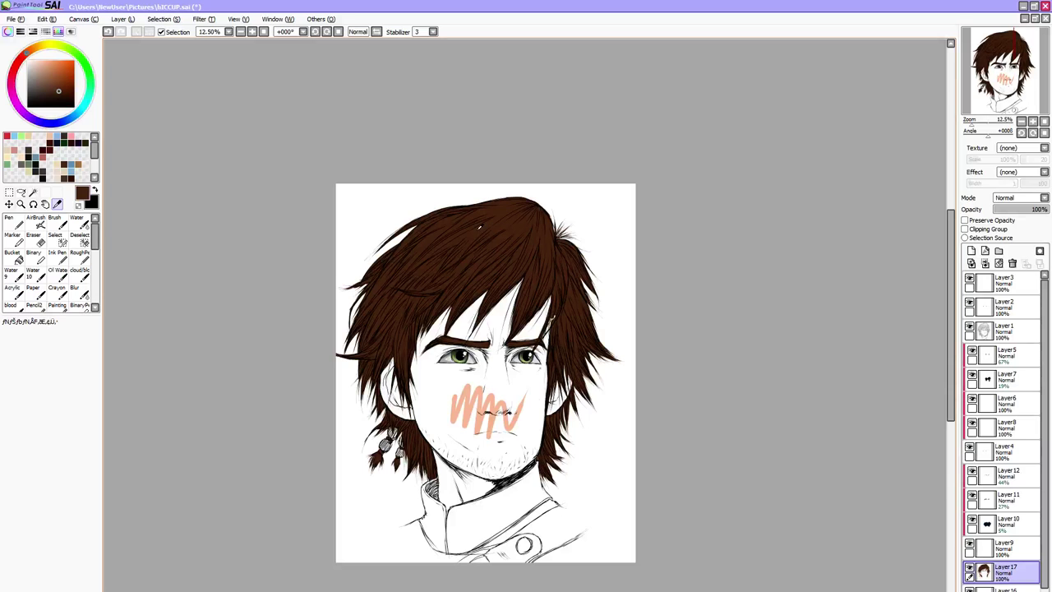
key("n")
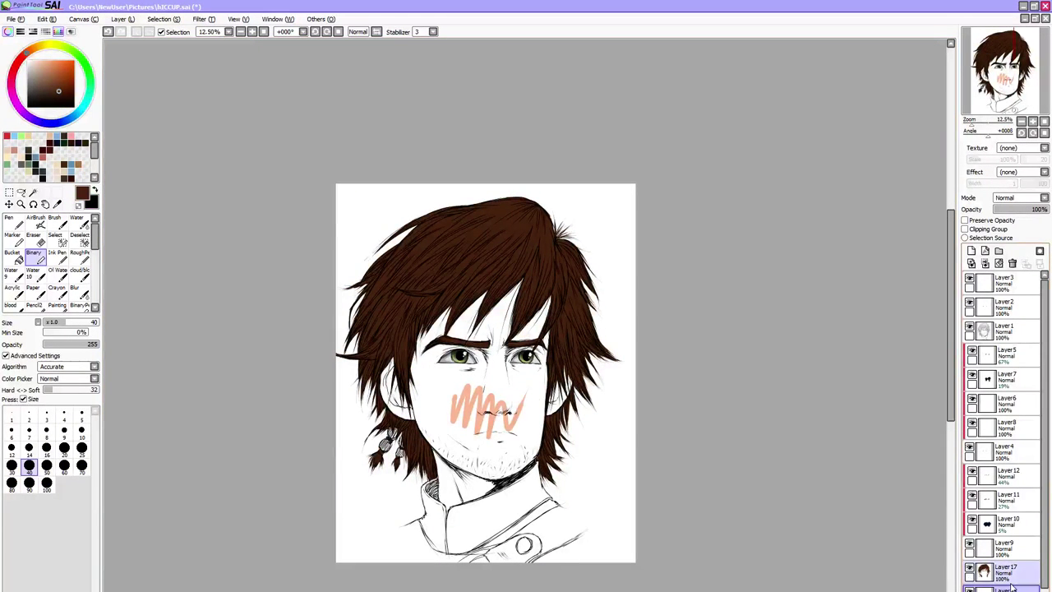
Resample the skin tone from the scribble and fill the lower face, ears and upper neck on Layer16 with the Pen at size 250
left_click(56, 205)
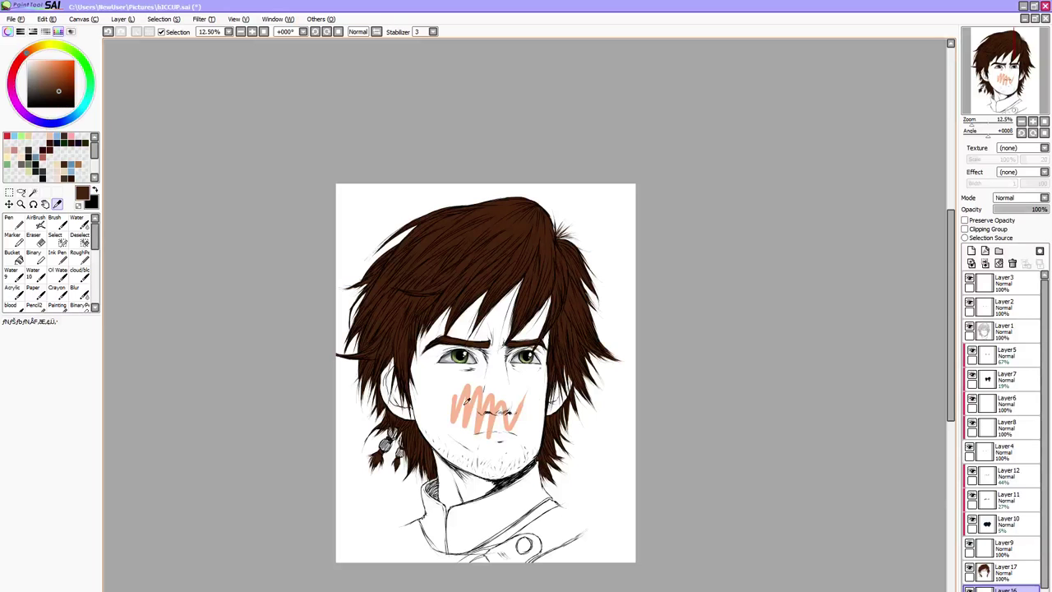
left_click(466, 402)
key("n")
key("bracketright")
key("bracketright")
key("bracketright")
key("bracketright")
key("bracketright")
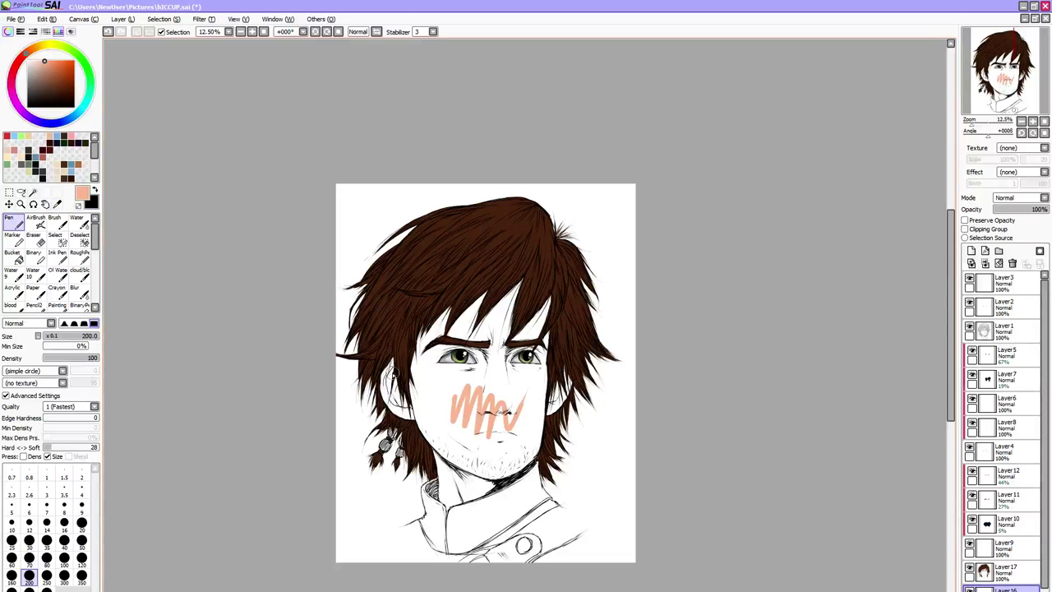
key("bracketright")
key("bracketright")
key("bracketright")
key("bracketleft")
key("bracketleft")
mouse_move(391, 363)
left_mouse_down()
mouse_move(393, 398)
mouse_move(407, 422)
mouse_move(405, 372)
mouse_move(429, 431)
mouse_move(434, 390)
mouse_move(546, 388)
mouse_move(547, 377)
mouse_move(436, 379)
left_mouse_up()
mouse_move(475, 448)
left_mouse_down()
mouse_move(454, 461)
mouse_move(435, 438)
mouse_move(507, 455)
mouse_move(488, 471)
mouse_move(532, 435)
left_mouse_up()
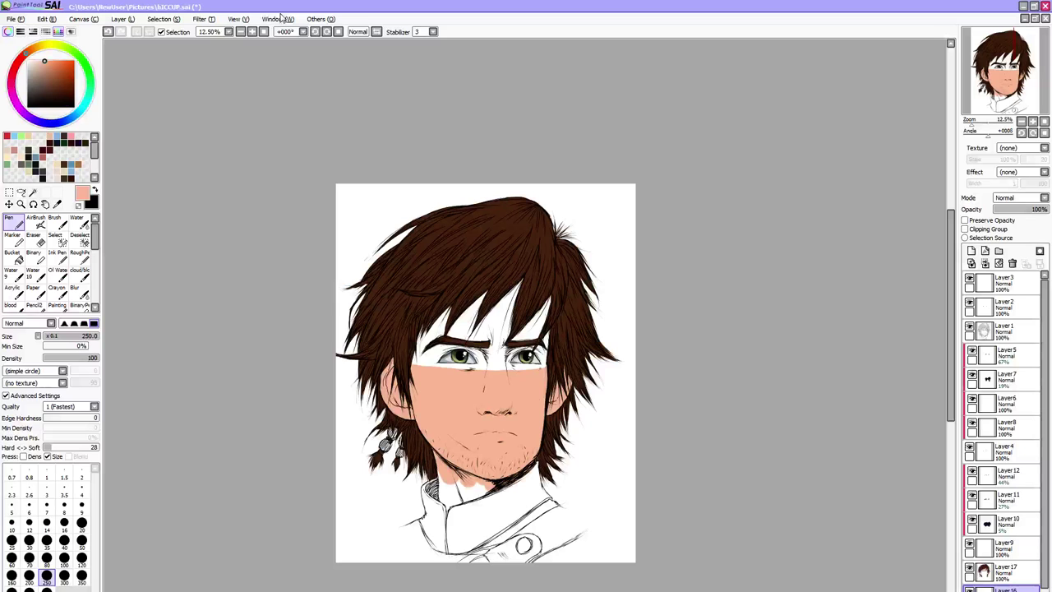
Lighten the skin colour on Layer16 with Hue and Saturation, raising the luminescence to +31
left_click(201, 18)
left_click(230, 30)
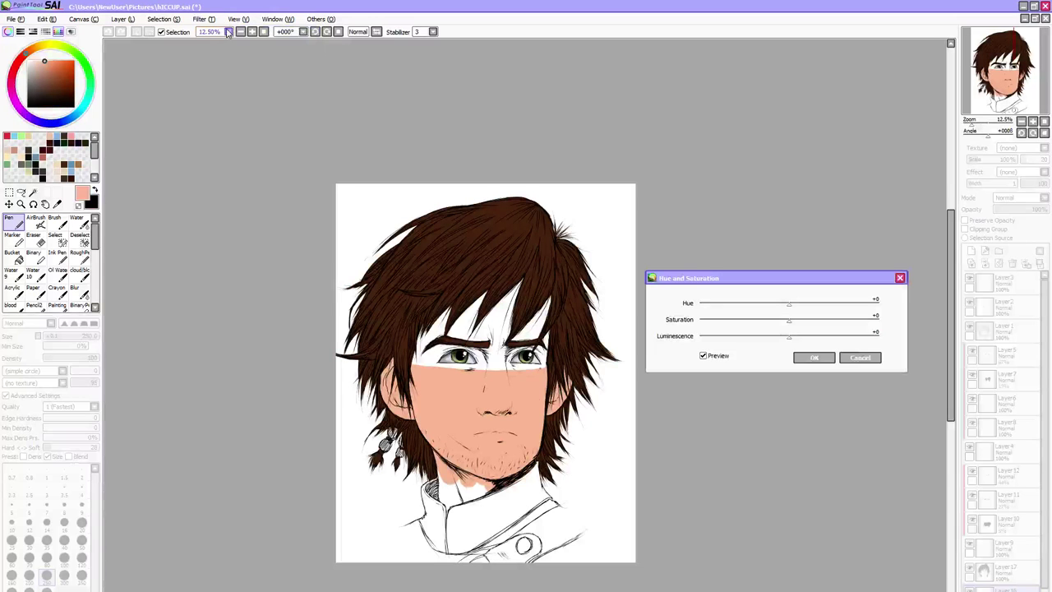
left_click_drag(802, 339, 818, 337)
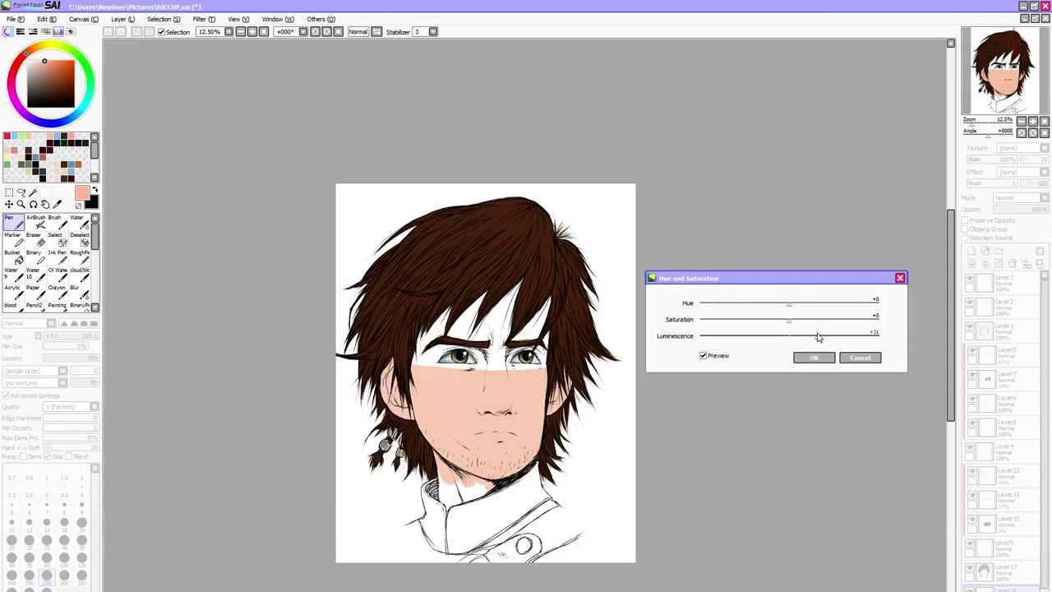
left_click(814, 358)
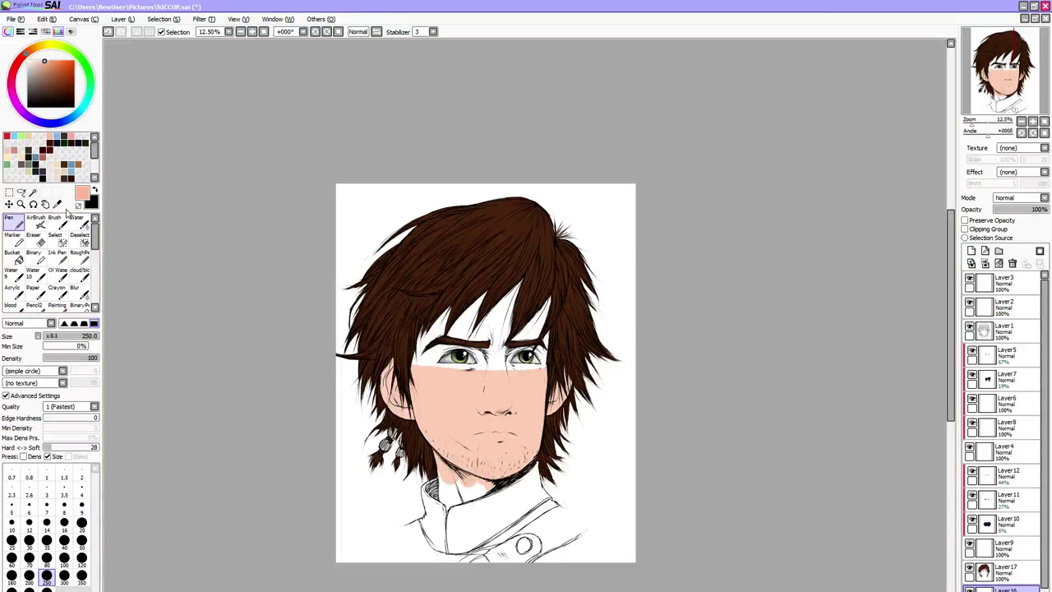
Sample the lightened skin tone and fill the forehead and the area around the eyes with the Binary brush
left_click(32, 255)
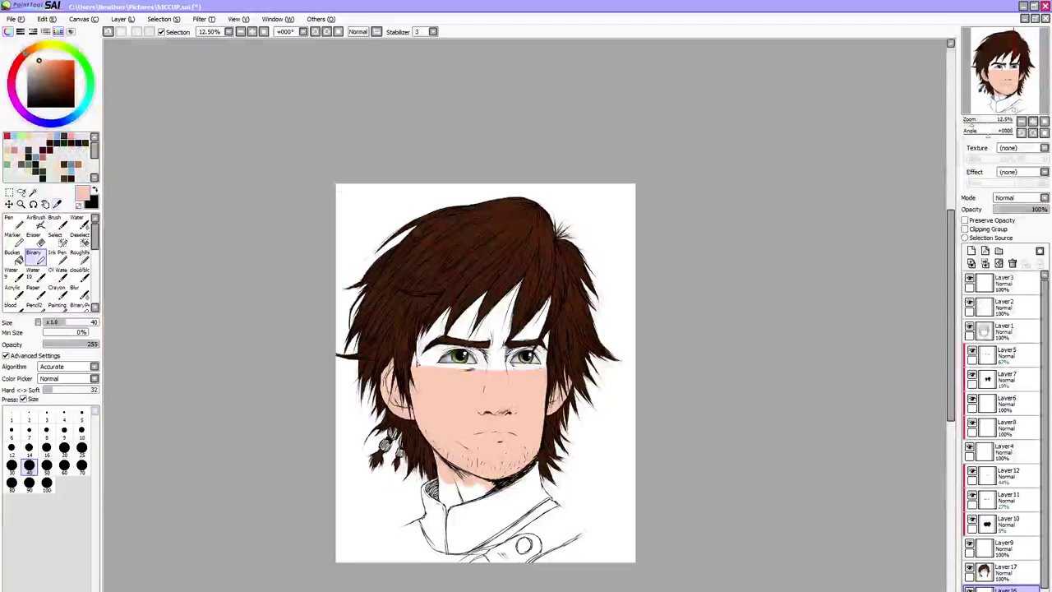
mouse_move(431, 315)
left_mouse_down()
mouse_move(464, 297)
mouse_move(474, 301)
mouse_move(454, 330)
mouse_move(497, 314)
mouse_move(486, 353)
left_mouse_up()
mouse_move(493, 301)
left_mouse_down()
mouse_move(492, 362)
mouse_move(513, 296)
mouse_move(505, 339)
mouse_move(532, 336)
left_mouse_up()
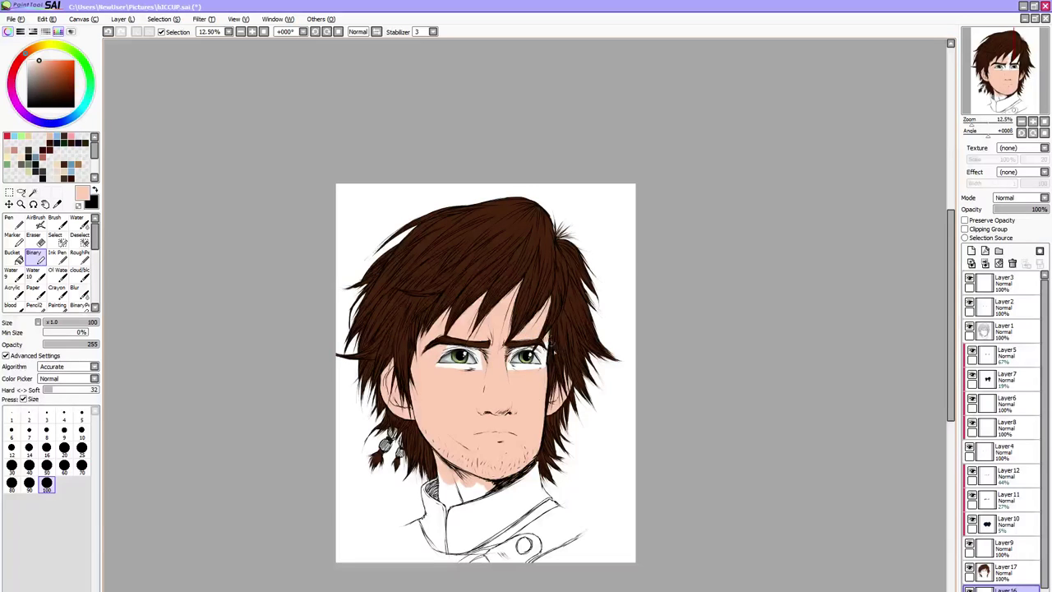
Fill the neck down to the collar and the gaps beneath the eyes with skin tone, using Binary brush sizes 30 and 70
left_click_drag(443, 484, 442, 470)
left_click(11, 465)
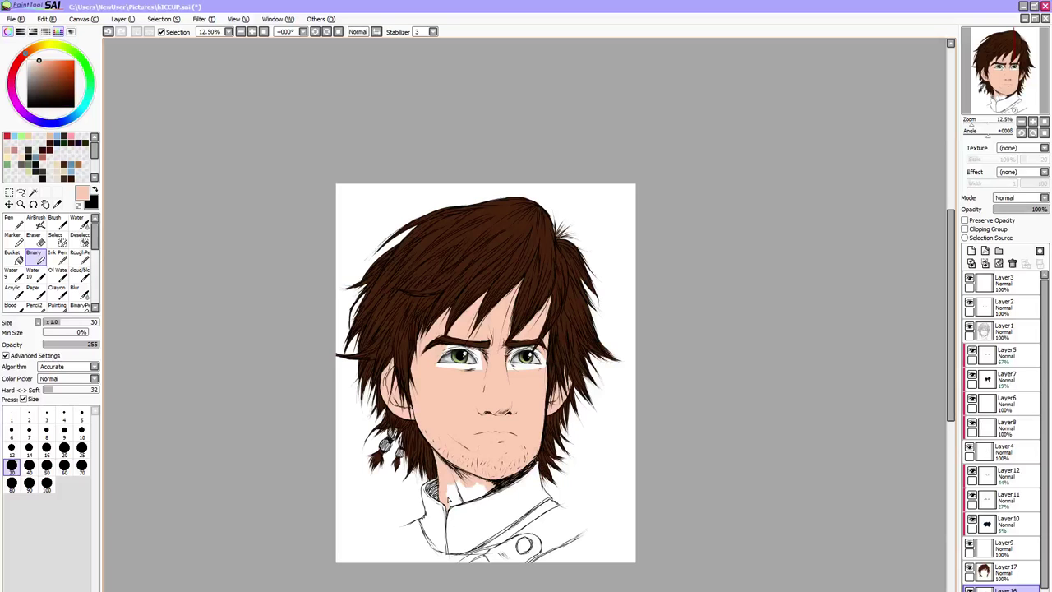
key("bracketright")
key("bracketright")
key("bracketright")
key("bracketright")
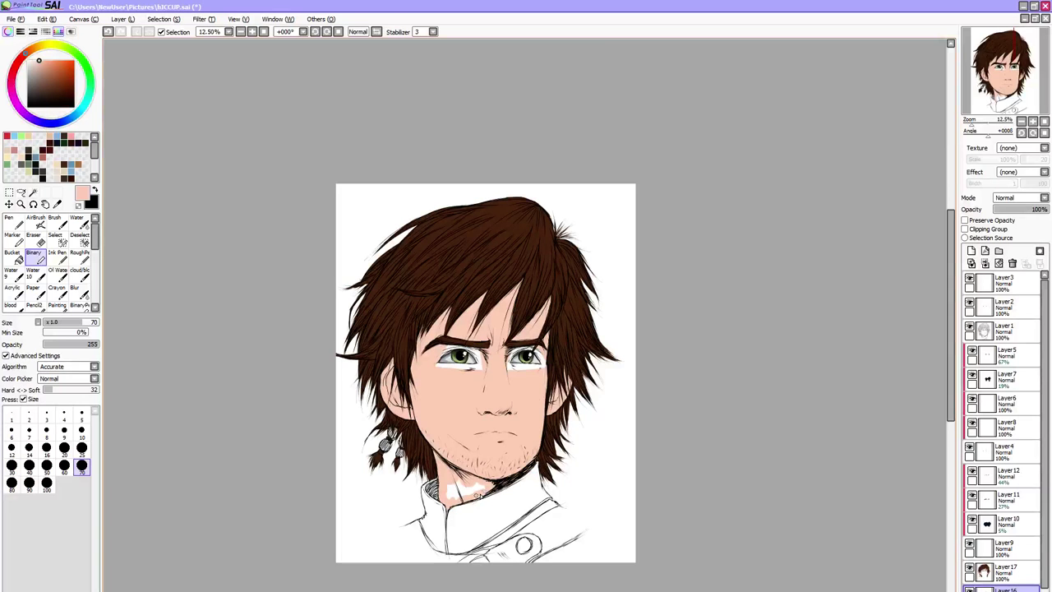
left_click_drag(454, 492, 448, 496)
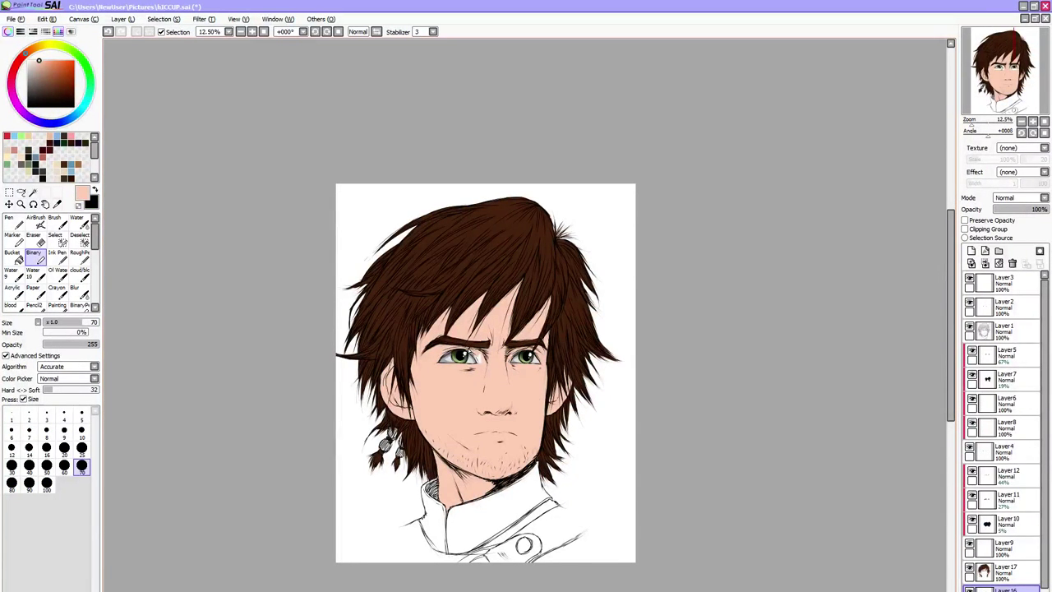
left_click_drag(468, 350, 481, 360)
Fill the beads of the small braids dark grey on Layer15 with the Binary brush
left_click(1031, 434)
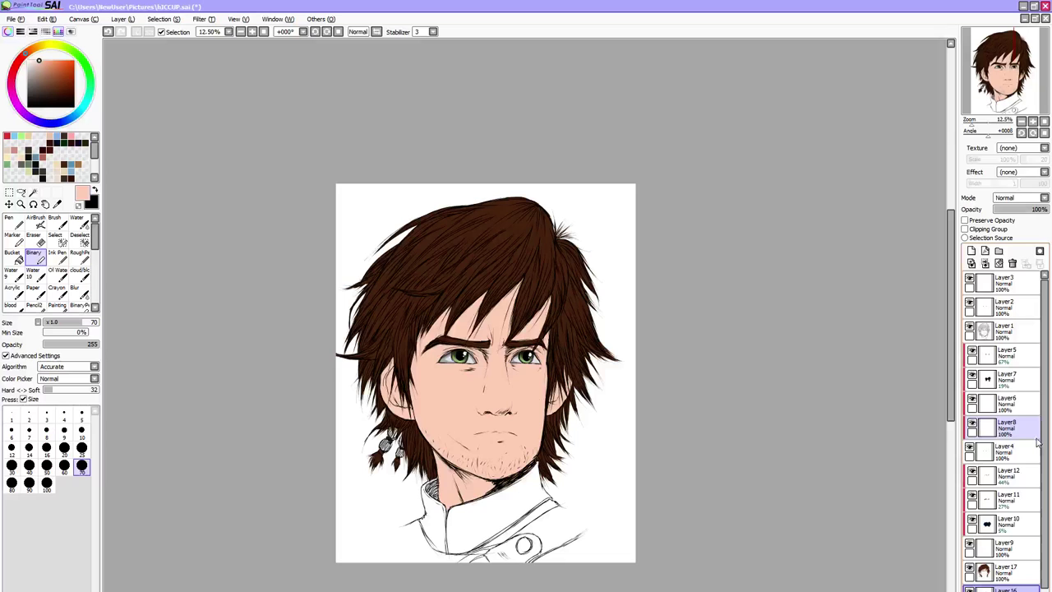
left_click_drag(1044, 444, 1044, 482)
left_click(1019, 576)
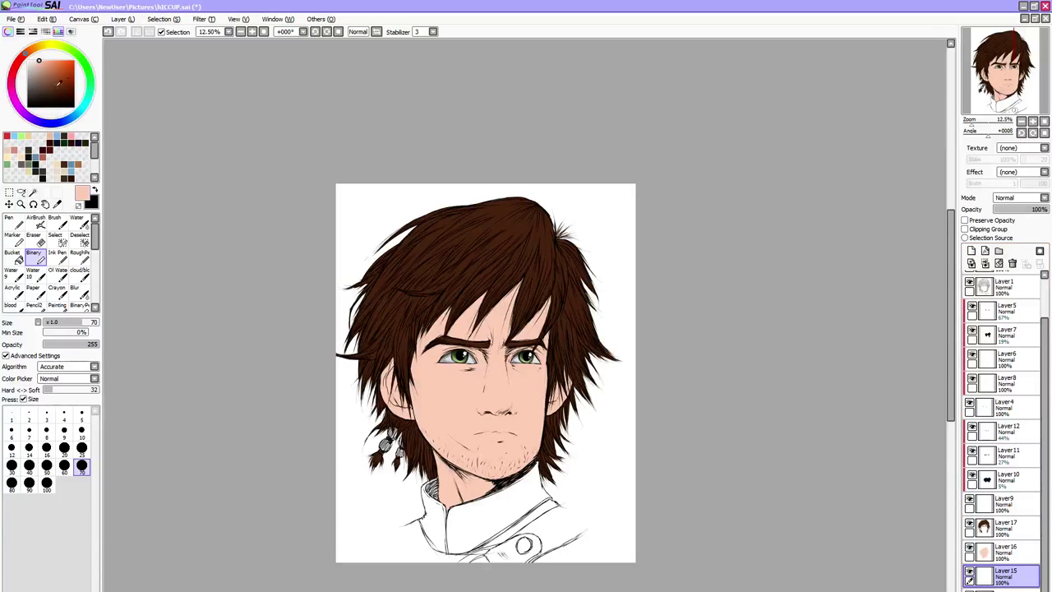
left_click_drag(37, 79, 15, 96)
mouse_move(391, 438)
left_mouse_down()
mouse_move(381, 452)
mouse_move(390, 443)
mouse_move(400, 461)
left_mouse_up()
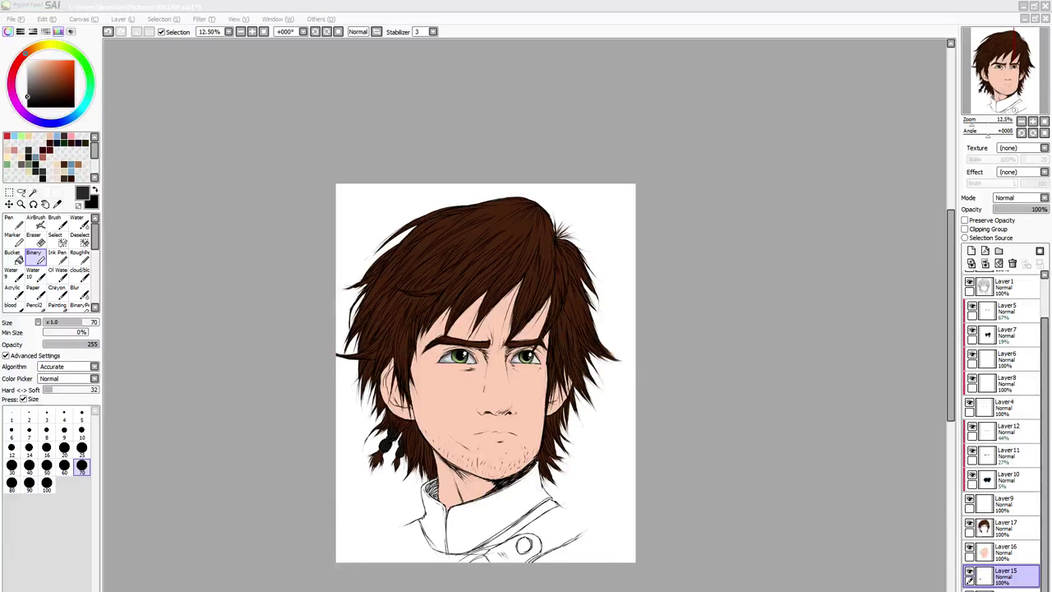
Slightly darken the skin on Layer16 with Hue and Saturation, trying a hue shift and setting the luminescence to -6
left_click(951, 383)
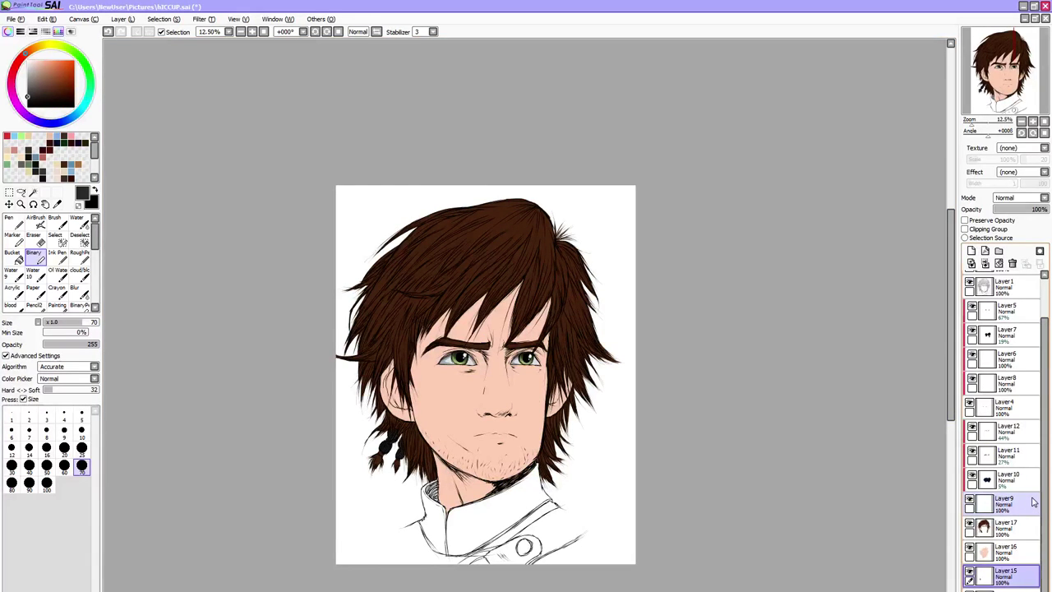
left_click(1015, 551)
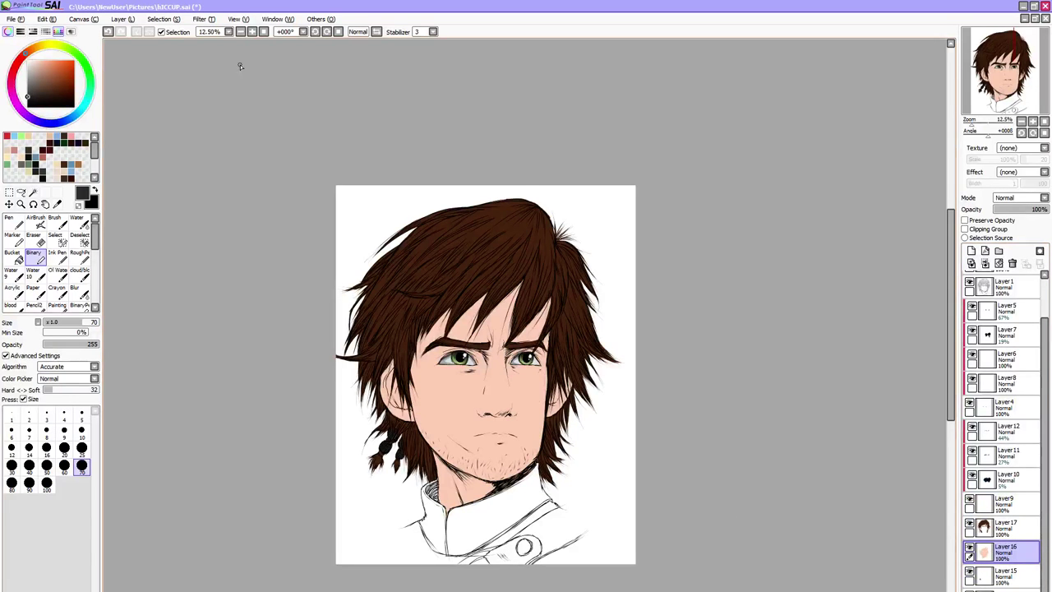
left_click(205, 18)
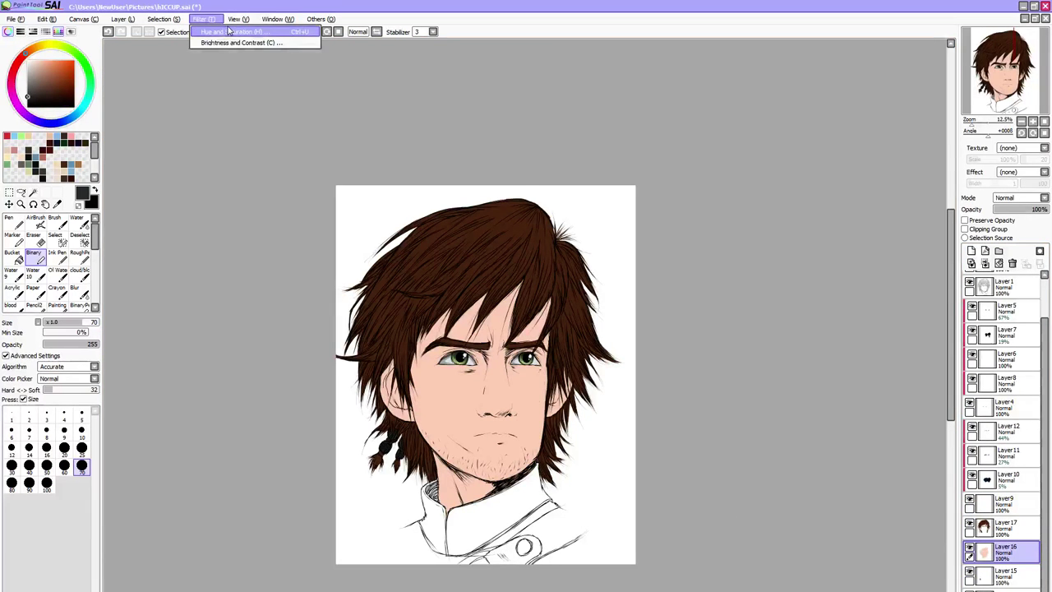
left_click(229, 31)
left_click_drag(792, 304, 794, 305)
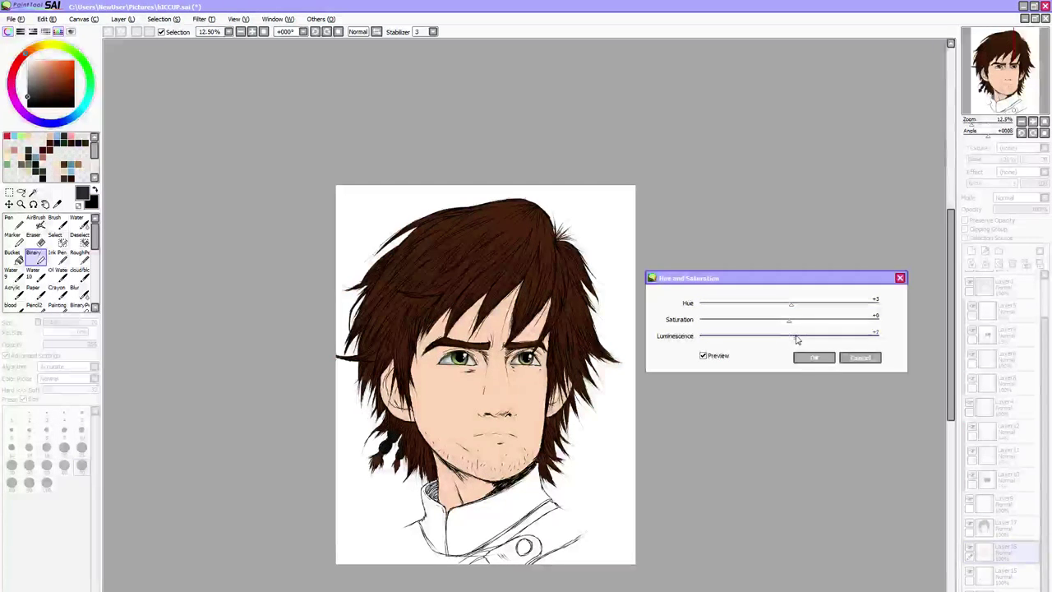
left_click(796, 339)
left_click(784, 338)
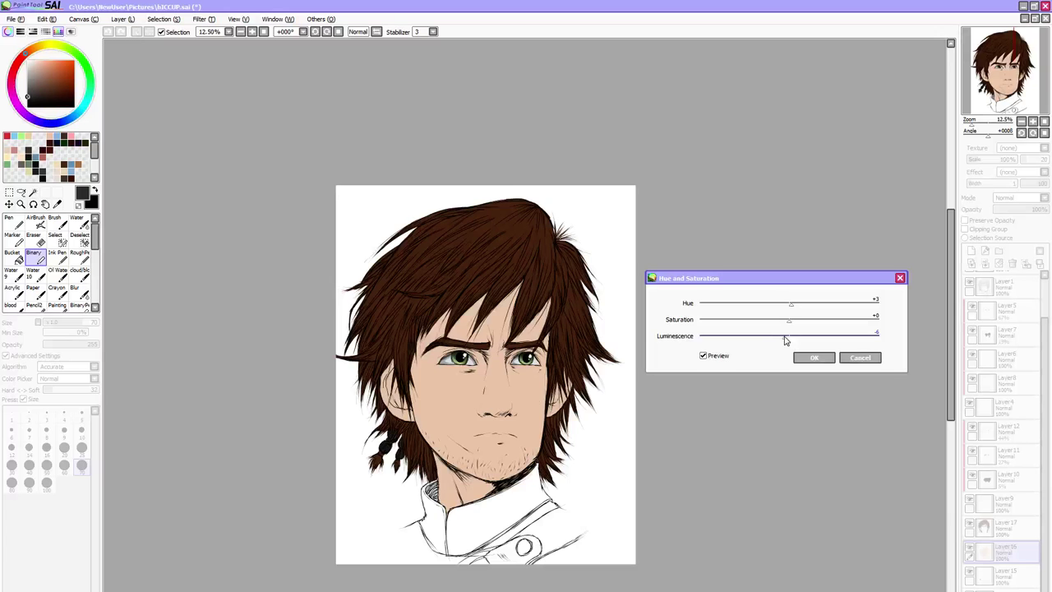
left_click(789, 305)
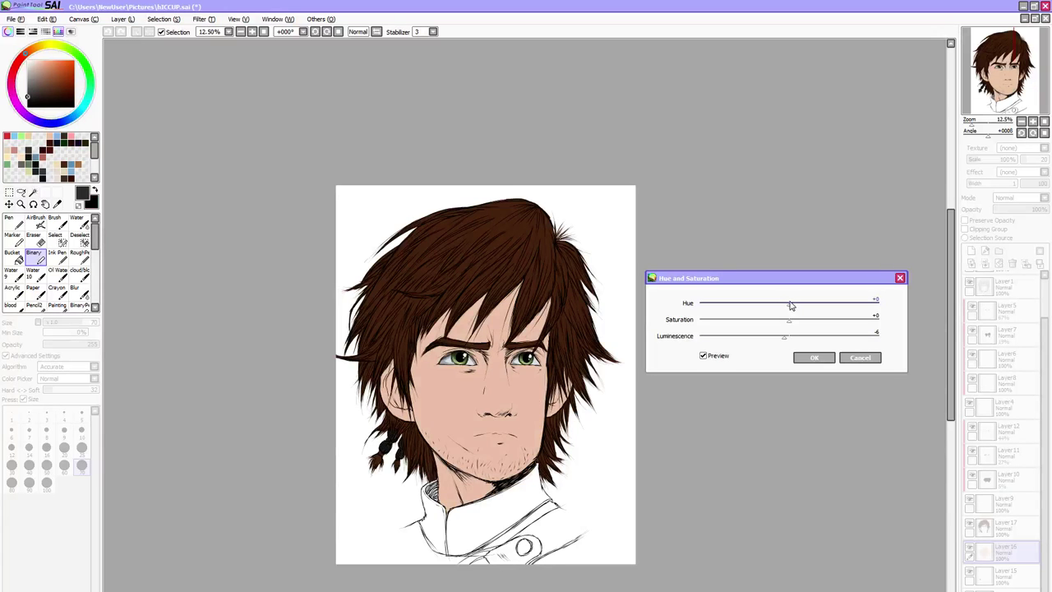
left_click(822, 356)
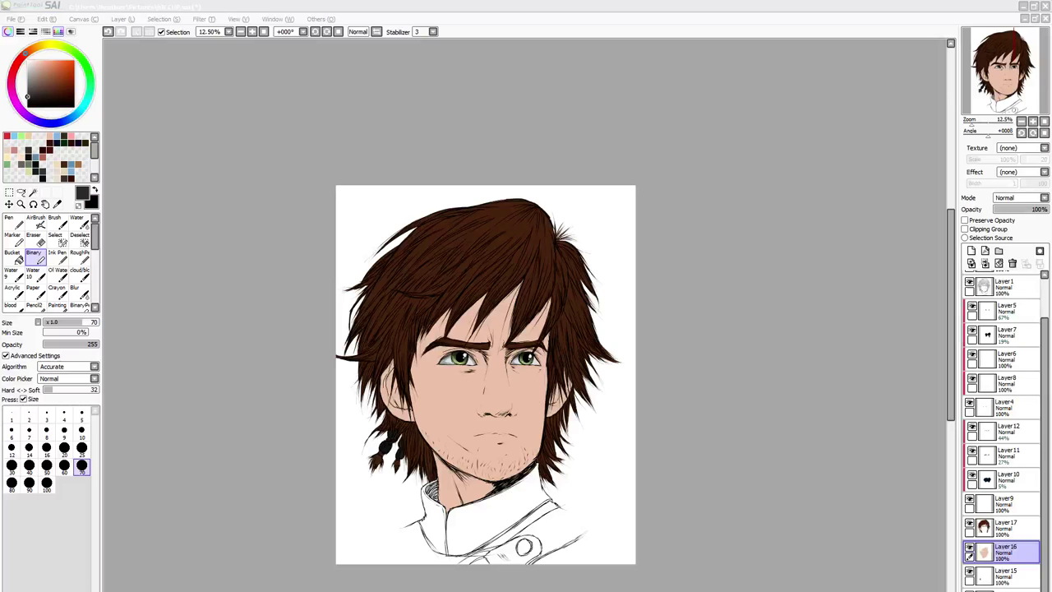
Block in the front of the collar in dark grey with the Pen on the layer below Layer15
left_click(978, 578)
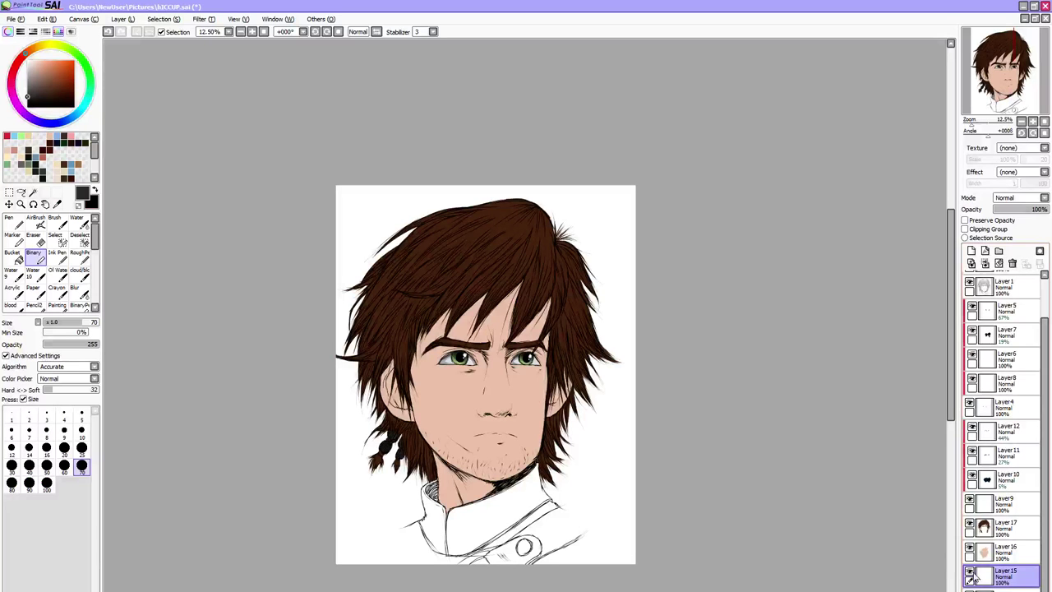
left_click(980, 589)
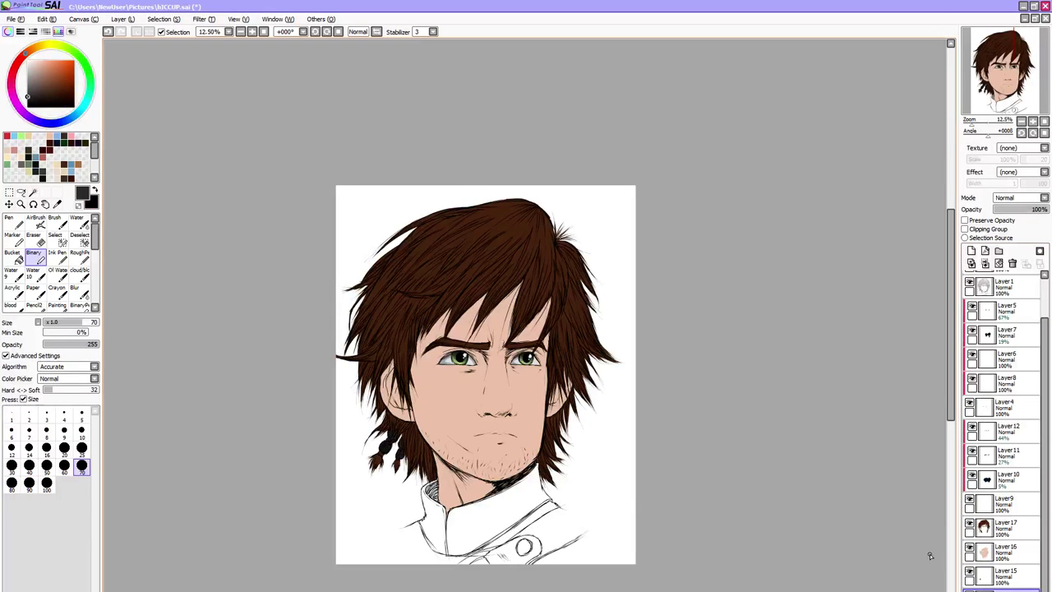
left_click_drag(28, 90, 17, 81)
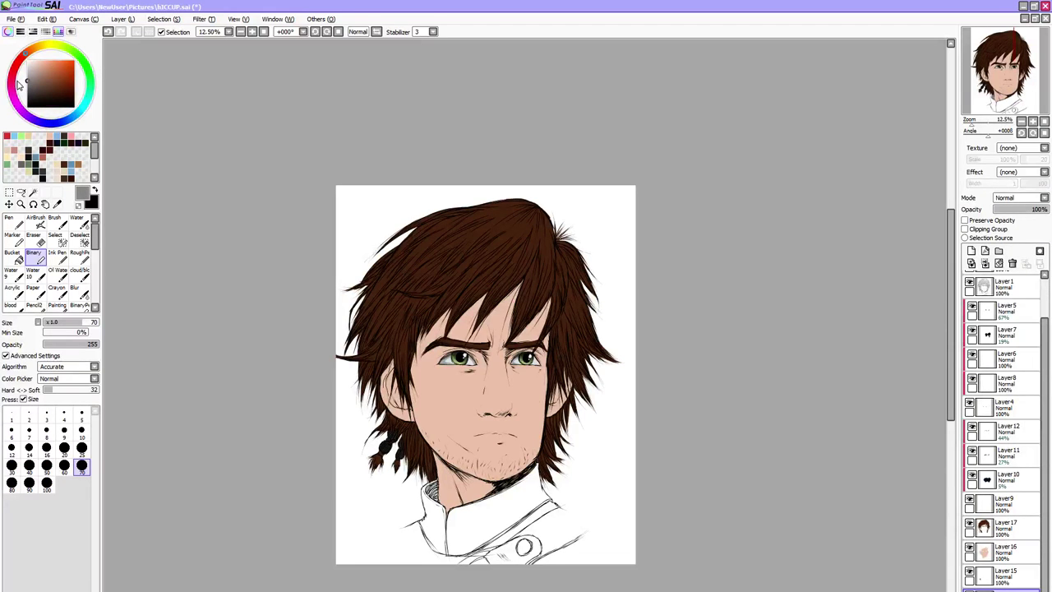
key("n")
mouse_move(475, 502)
left_mouse_down()
mouse_move(457, 536)
mouse_move(448, 514)
left_mouse_up()
left_click_drag(26, 80, 26, 92)
mouse_move(475, 506)
left_mouse_down()
mouse_move(459, 536)
mouse_move(449, 502)
mouse_move(440, 526)
left_mouse_up()
Reduce the Pen to size 40 and fill the collar's dark grey out to its outlines beside the neck
key("bracketleft")
key("bracketleft")
key("bracketleft")
key("bracketleft")
key("bracketleft")
key("bracketleft")
key("bracketleft")
key("bracketleft")
key("bracketleft")
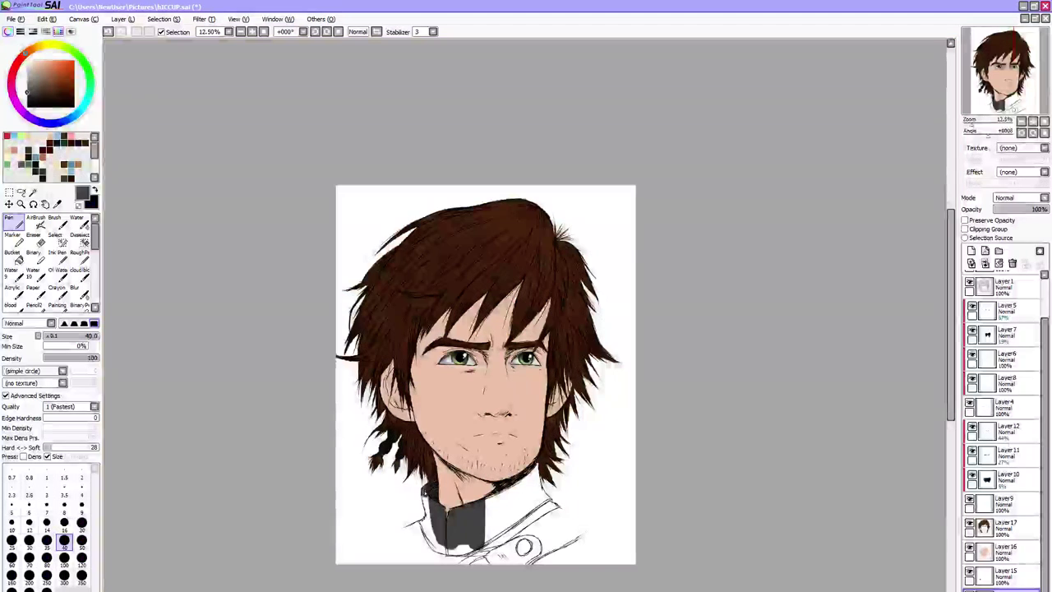
mouse_move(426, 490)
left_mouse_down()
mouse_move(480, 512)
mouse_move(484, 529)
mouse_move(511, 494)
mouse_move(519, 453)
mouse_move(527, 494)
mouse_move(532, 456)
mouse_move(532, 485)
mouse_move(540, 475)
mouse_move(556, 518)
mouse_move(574, 523)
mouse_move(530, 497)
mouse_move(560, 535)
mouse_move(540, 539)
mouse_move(505, 511)
mouse_move(489, 521)
mouse_move(533, 572)
mouse_move(470, 535)
mouse_move(483, 563)
left_mouse_up()
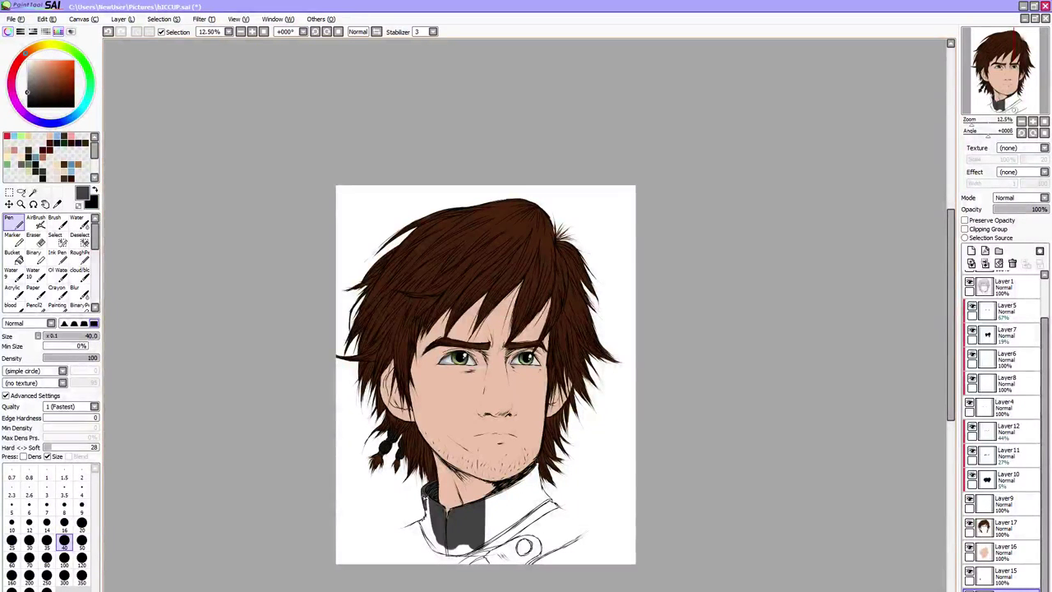
Fill the rest of the collar and the jacket front around the button dark grey, varying the Pen size for areas and edges
key("bracketright")
key("bracketright")
key("bracketright")
key("bracketright")
key("bracketright")
key("bracketright")
key("bracketright")
key("bracketright")
key("bracketright")
key("bracketleft")
key("bracketleft")
key("bracketleft")
key("bracketleft")
key("bracketleft")
key("bracketright")
key("bracketleft")
key("bracketleft")
key("bracketleft")
key("bracketleft")
key("bracketleft")
key("bracketleft")
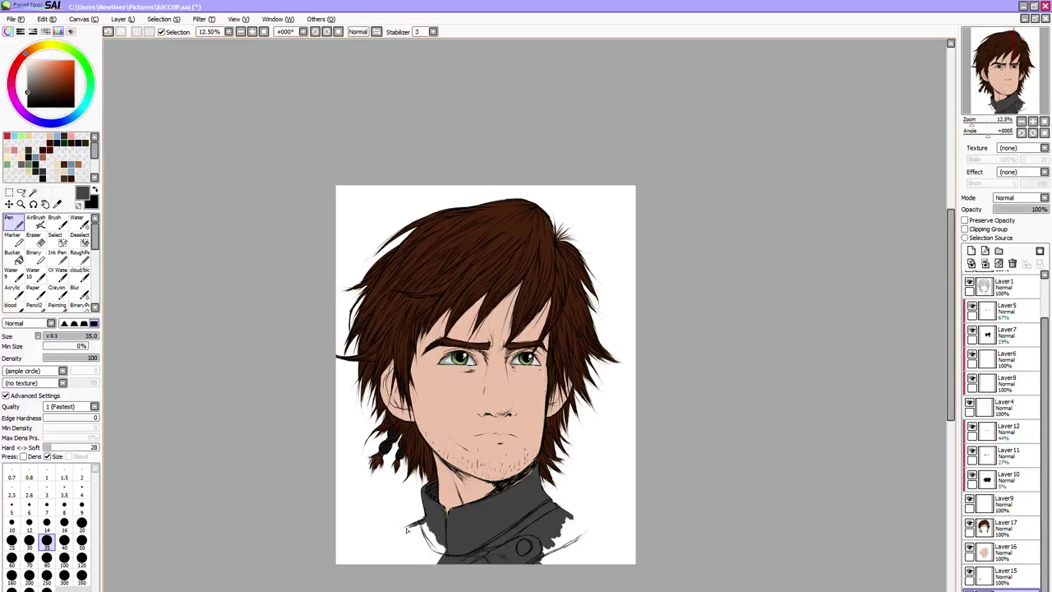
Fill the shoulder below the braids dark grey with a ragged outer edge, enlarging the Pen for the interior
mouse_move(407, 530)
left_mouse_down()
mouse_move(419, 536)
mouse_move(431, 518)
mouse_move(411, 542)
mouse_move(427, 540)
mouse_move(419, 553)
mouse_move(436, 544)
left_mouse_up()
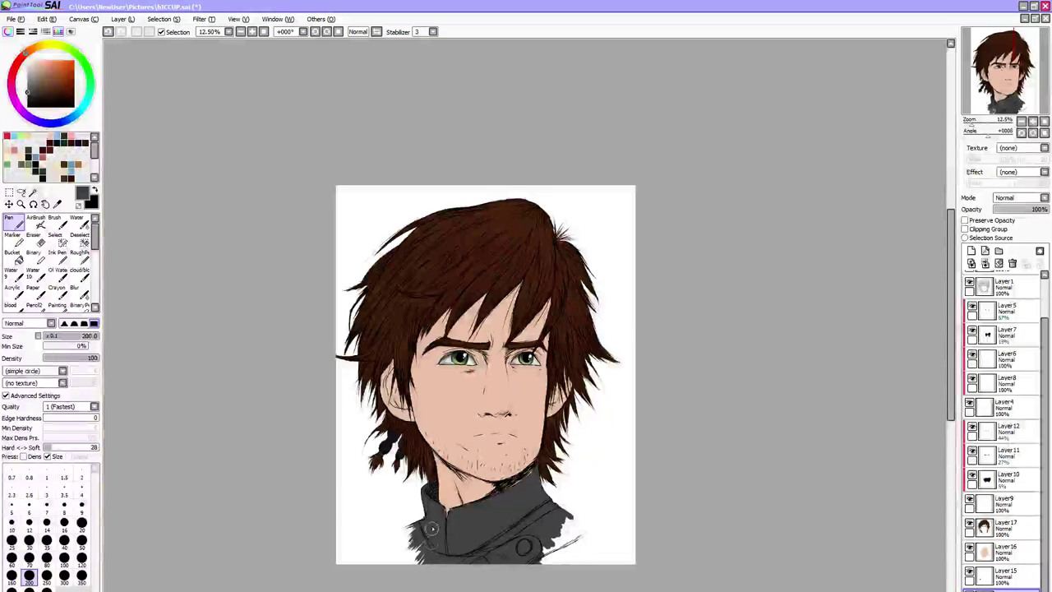
key("bracketright")
key("bracketright")
key("bracketright")
key("bracketright")
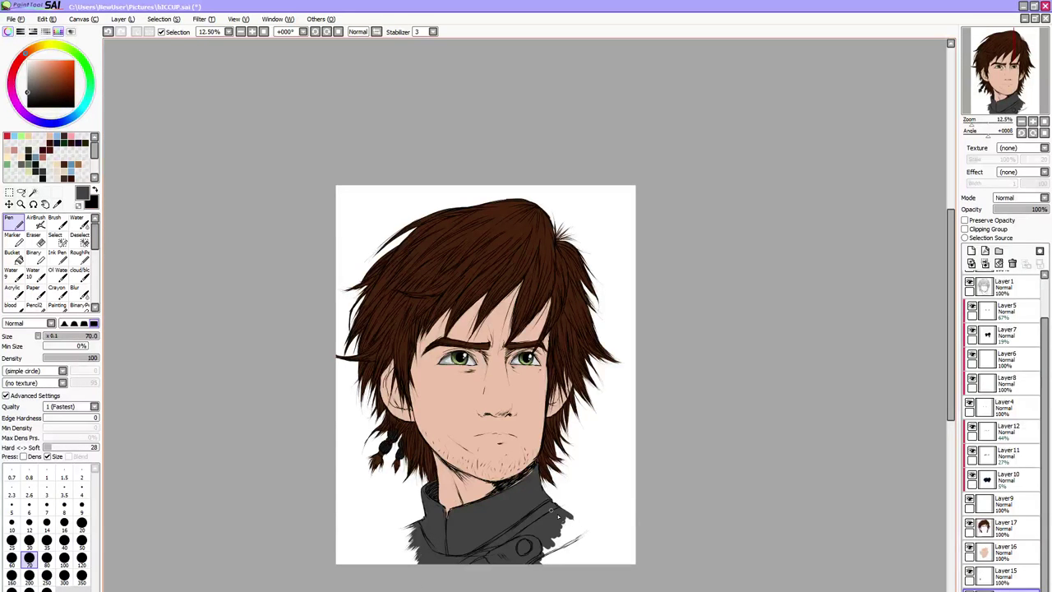
Fill the shoulder beyond the button dark grey with feathered outer strokes at Pen size 35, and save the file
key("bracketleft")
key("bracketleft")
key("bracketleft")
key("bracketleft")
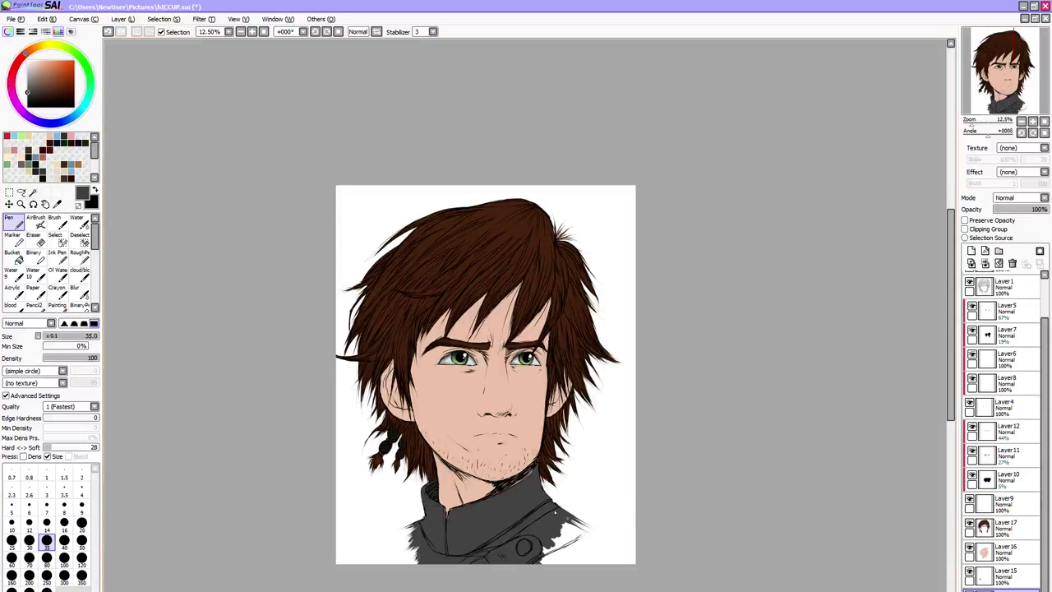
mouse_move(587, 536)
left_mouse_down()
mouse_move(579, 528)
mouse_move(603, 549)
mouse_move(572, 530)
mouse_move(616, 567)
left_mouse_up()
mouse_move(553, 537)
left_mouse_down()
mouse_move(593, 571)
mouse_move(541, 565)
left_mouse_up()
left_click_drag(590, 552, 572, 563)
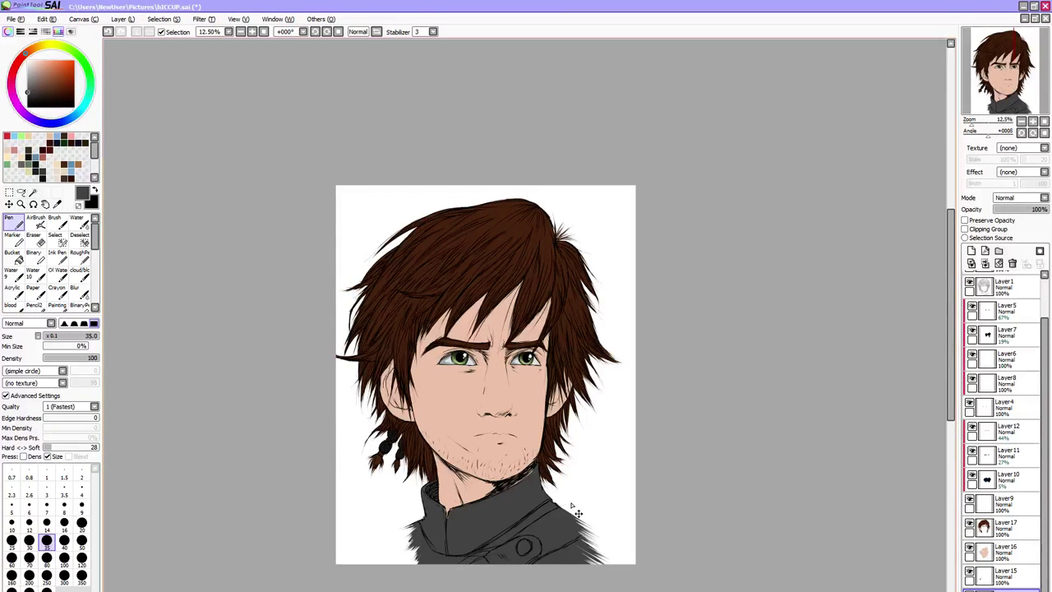
key("ctrl+s")
Erase the skin colour spilling over the collar's upper edge below the jaw on Layer16 with the Eraser at size 12
left_click(1009, 551)
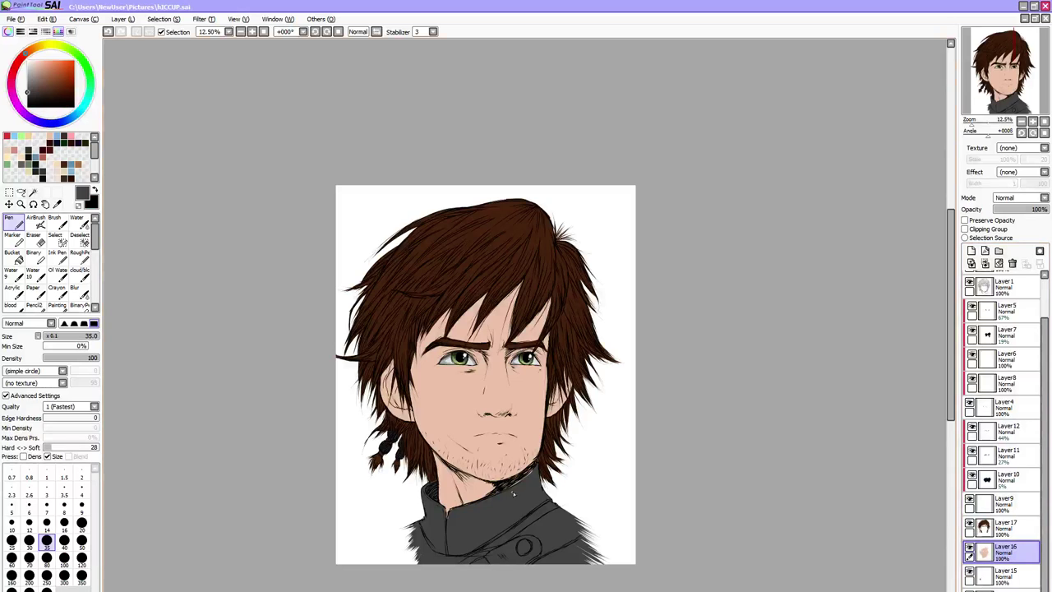
key("e")
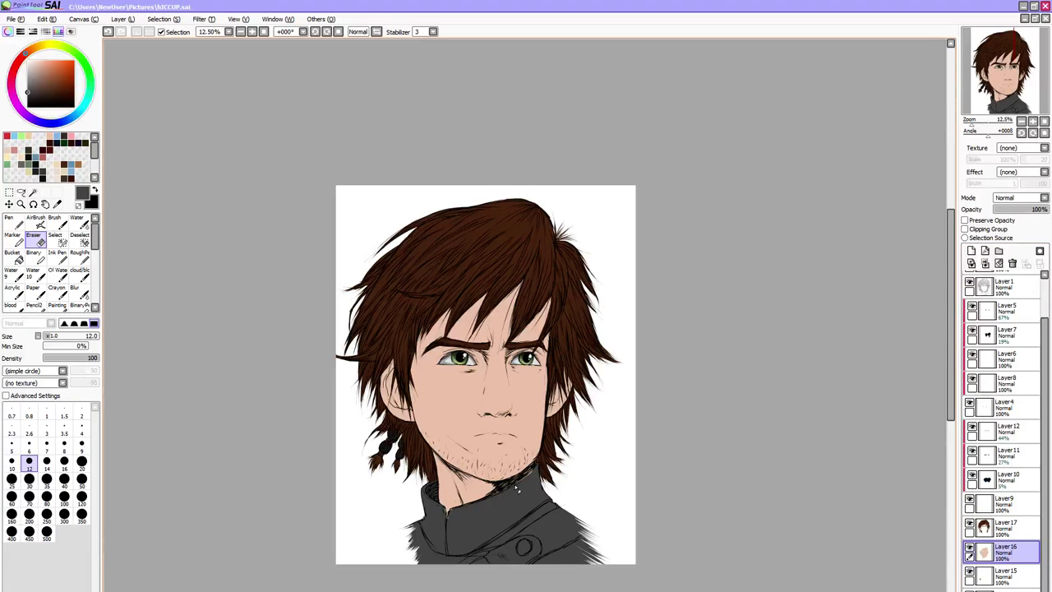
left_click_drag(518, 488, 533, 471)
left_click_drag(492, 498, 508, 491)
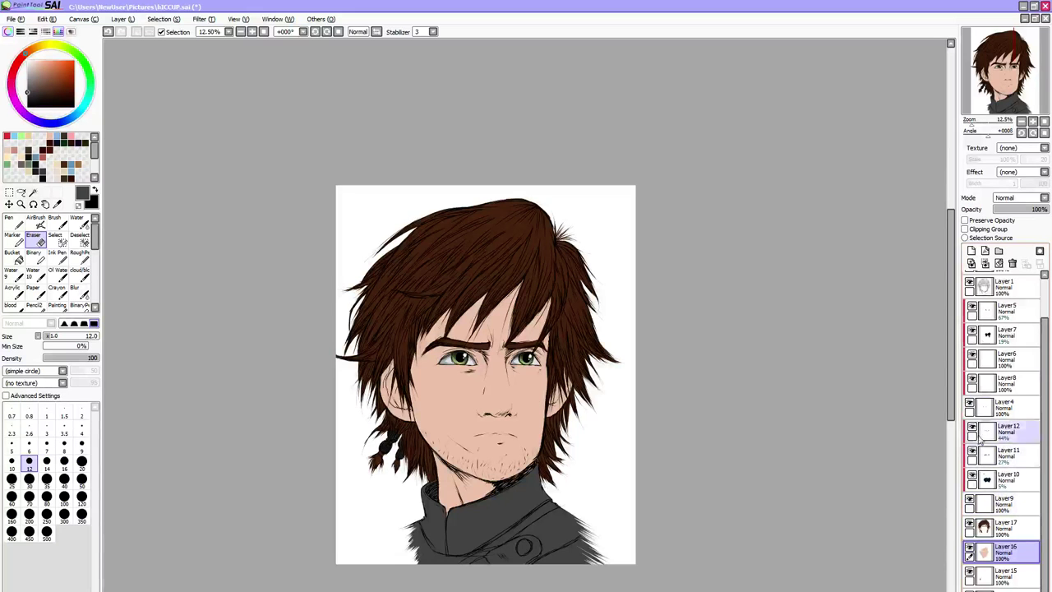
Add a new normal layer above Layer16, undoing a mistaken linework layer, clip it to the skin and choose a dark maroon swatch
left_click(985, 251)
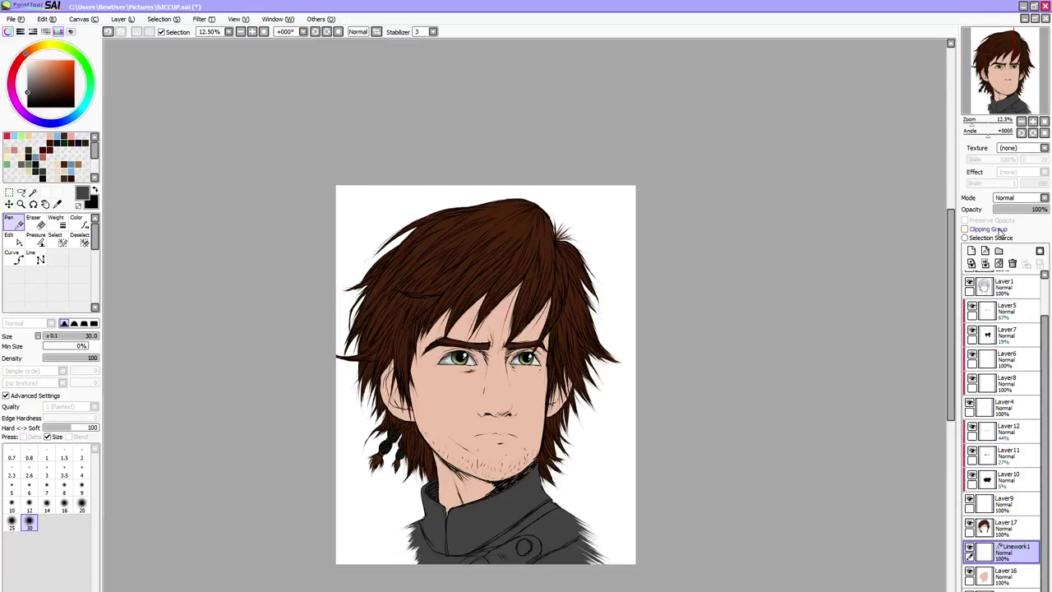
key("ctrl+z")
left_click(972, 251)
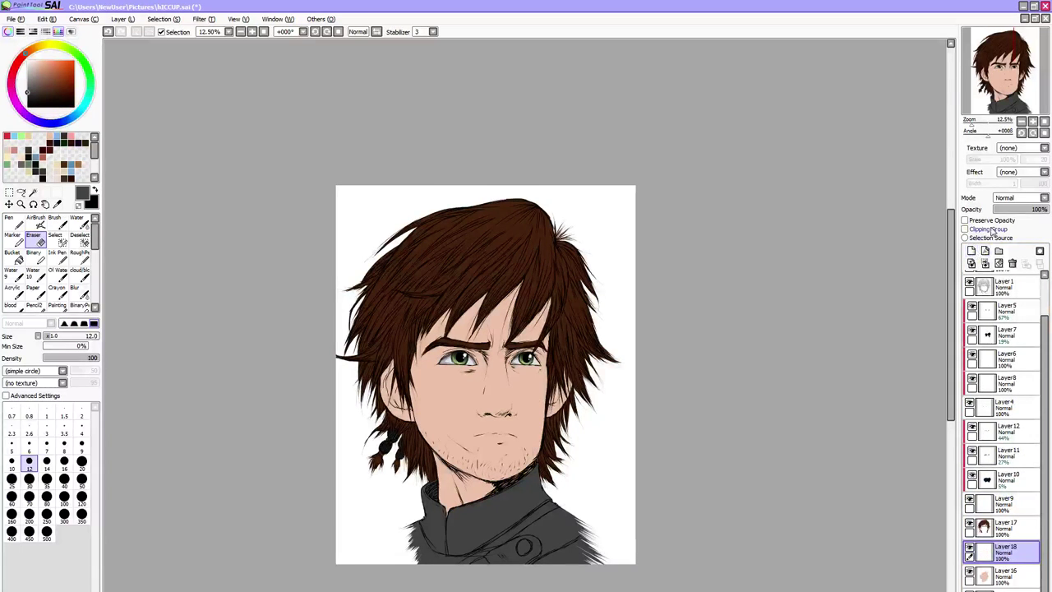
left_click(990, 230)
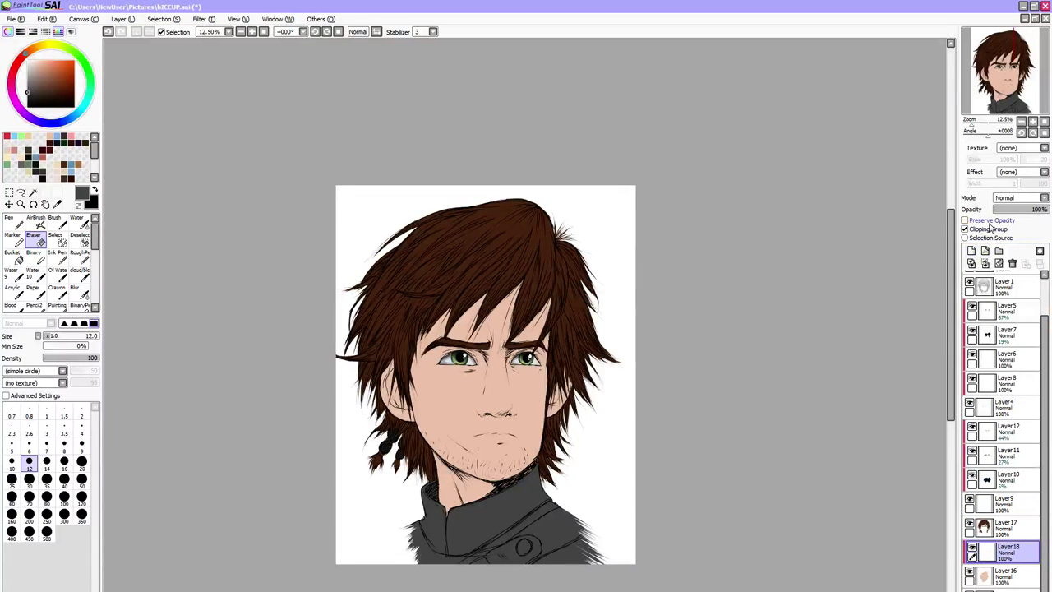
left_click(52, 136)
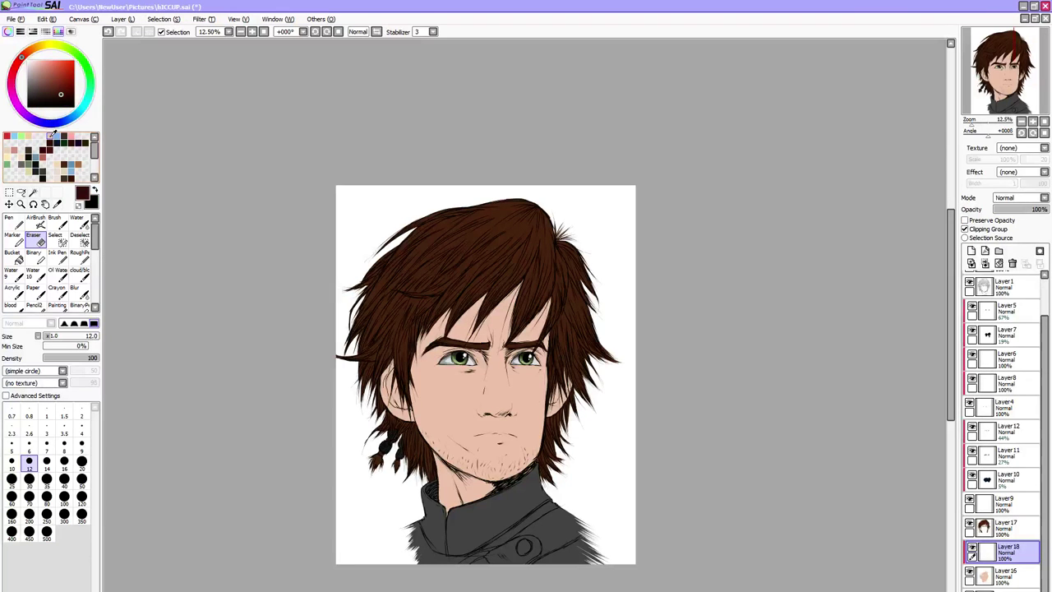
Paint a dark maroon shadow under the inner half of the eye nearest the braids with the Binary tool at size 40
key("b")
key("]")
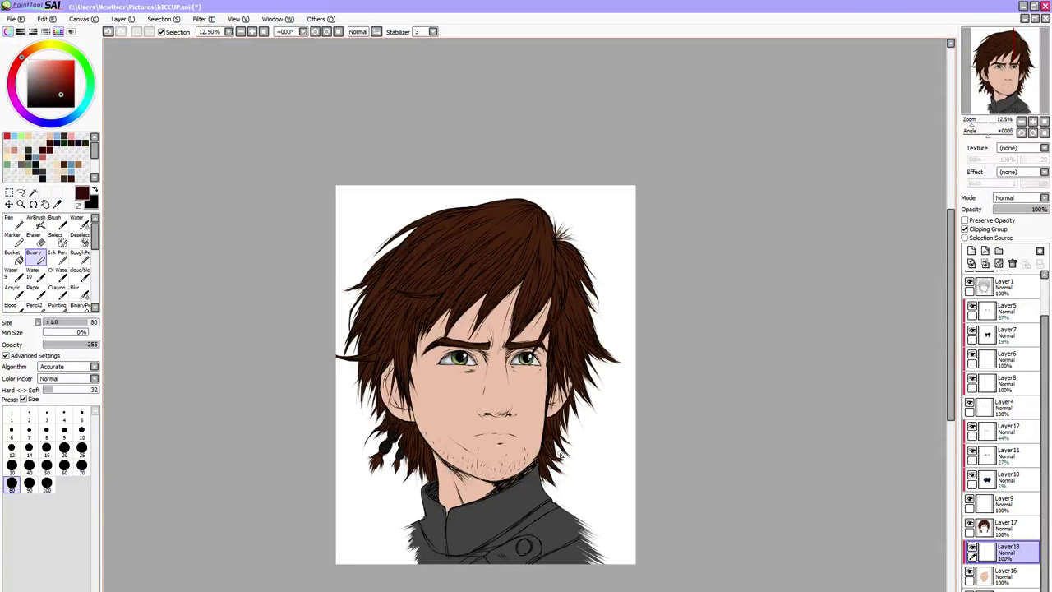
key("]")
key("bracketright")
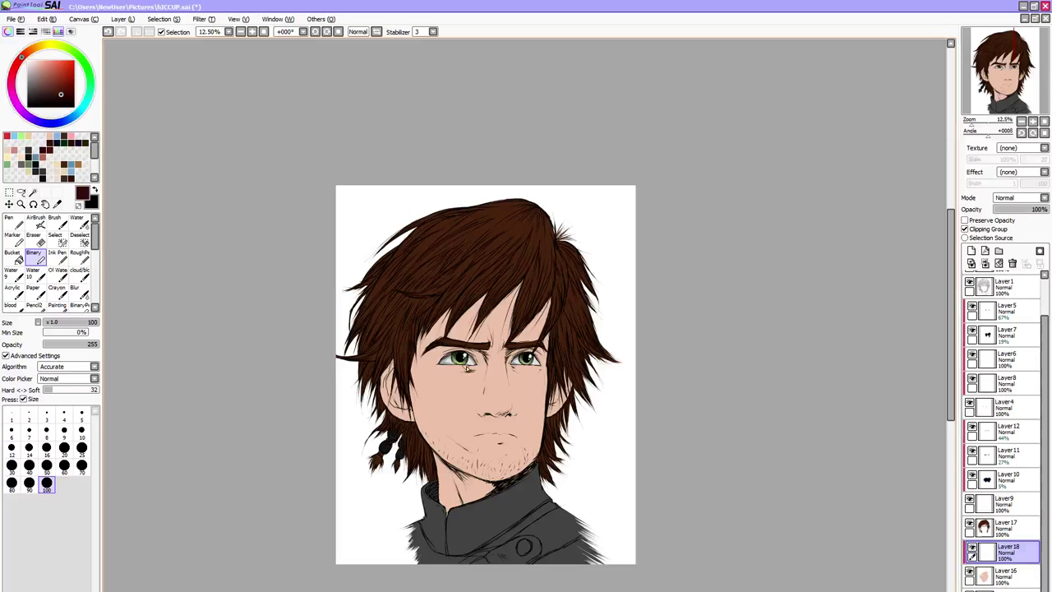
key("bracketleft")
key("bracketleft")
key("bracketleft")
key("bracketleft")
key("bracketleft")
key("bracketleft")
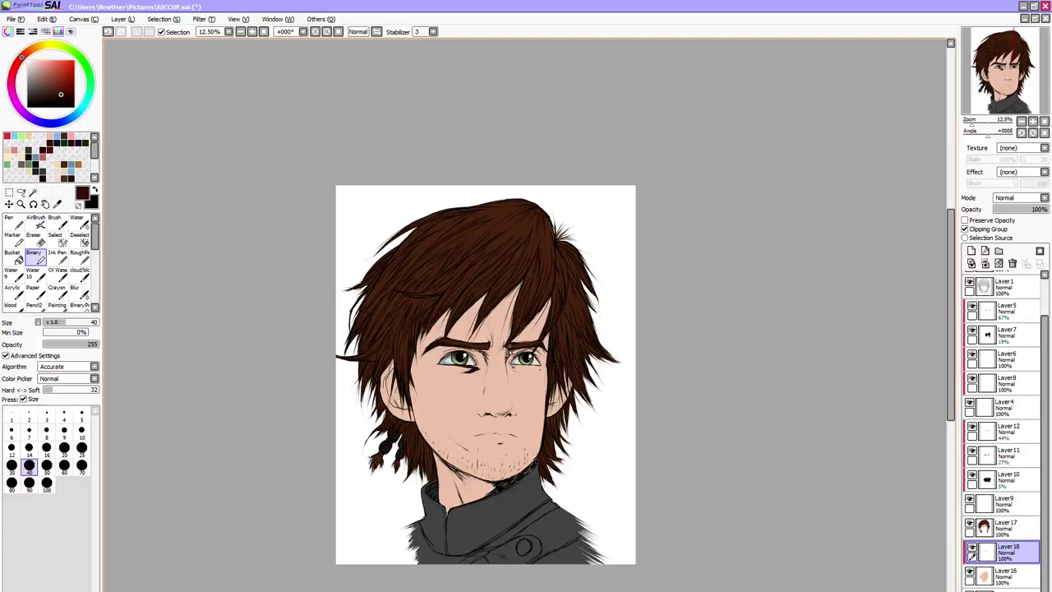
Fill the shadow between that eye and the nose bridge at size 80, undoing a stray stroke, and lower Layer18's opacity to 46%
mouse_move(477, 370)
left_mouse_down()
mouse_move(485, 400)
mouse_move(489, 364)
left_mouse_up()
key("ctrl+z")
key("bracketright")
key("bracketright")
key("bracketright")
key("bracketright")
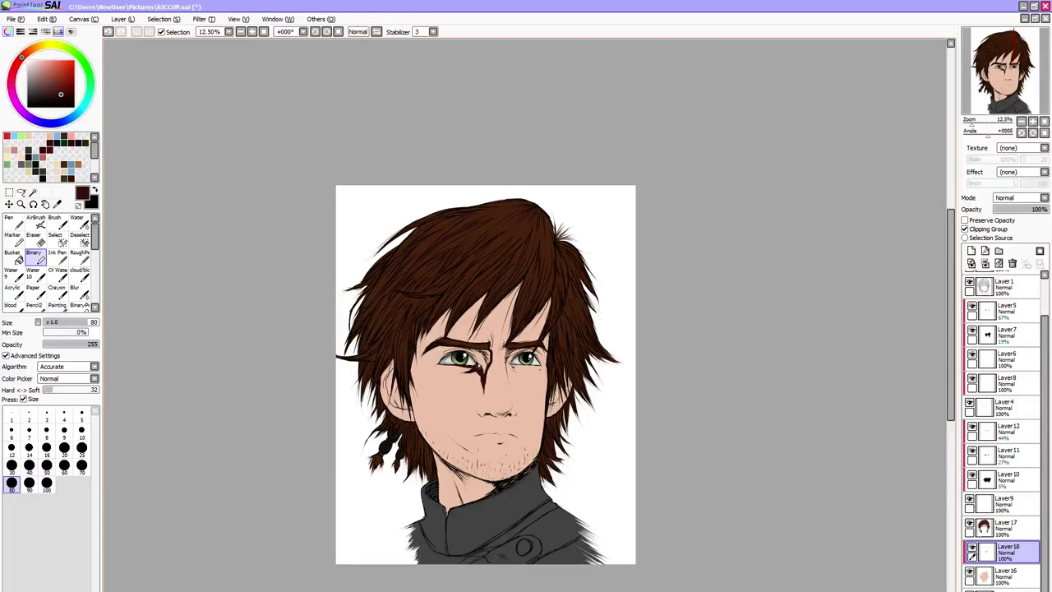
mouse_move(475, 355)
left_mouse_down()
mouse_move(483, 370)
mouse_move(489, 354)
mouse_move(463, 355)
mouse_move(473, 360)
left_mouse_up()
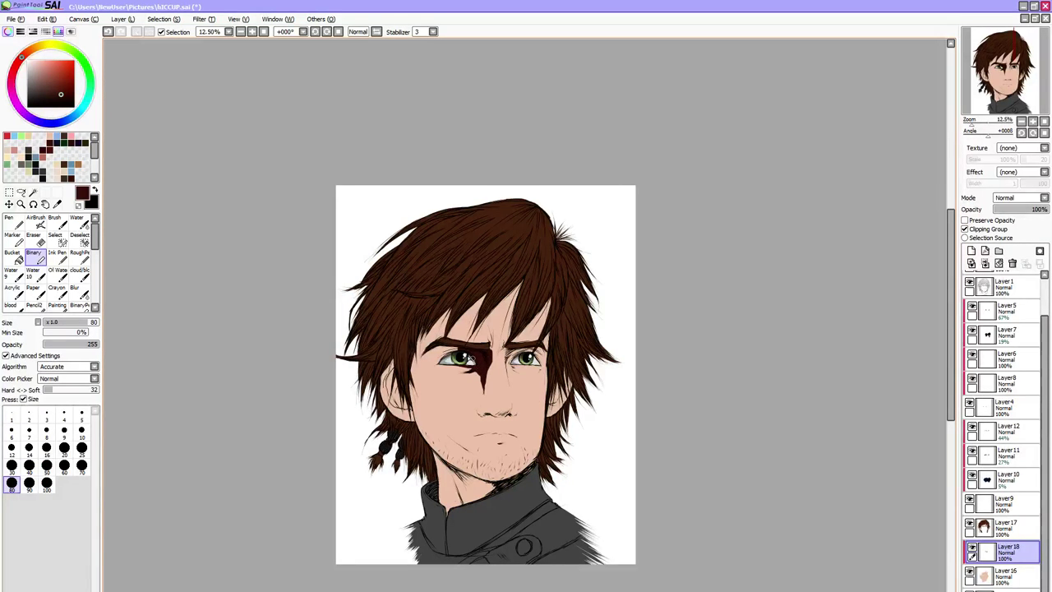
left_click_drag(1042, 209, 1017, 211)
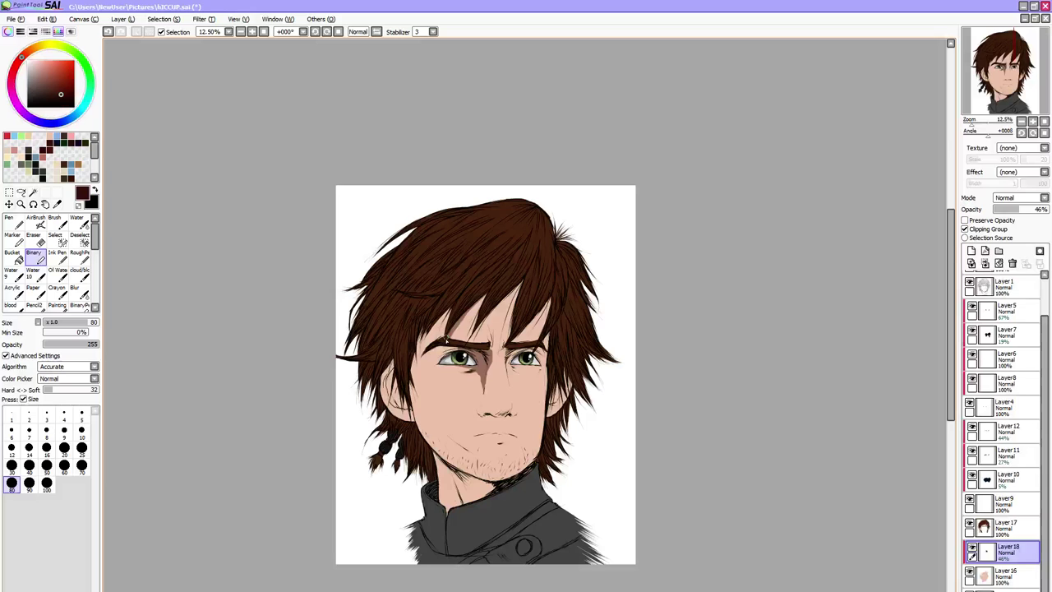
Paint a narrow forehead shadow along the fringe above the near eyebrow with the Binary tool at size 16
key("bracketleft")
key("bracketleft")
key("bracketleft")
key("bracketleft")
key("bracketleft")
key("bracketleft")
key("bracketleft")
key("bracketleft")
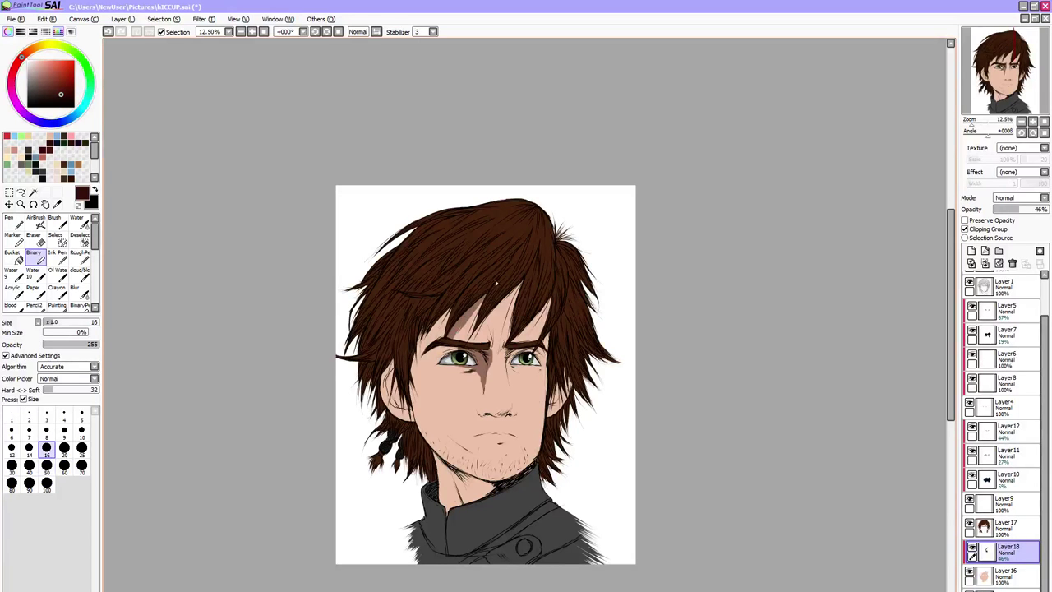
mouse_move(470, 334)
left_mouse_down()
mouse_move(485, 308)
mouse_move(476, 319)
left_mouse_up()
Extend the forehead shadow from the near eyebrow up between the fringe strands at brush size 60
key("bracketleft")
key("bracketleft")
key("bracketright")
key("bracketright")
key("bracketright")
key("bracketright")
key("bracketright")
key("bracketright")
key("bracketright")
key("bracketright")
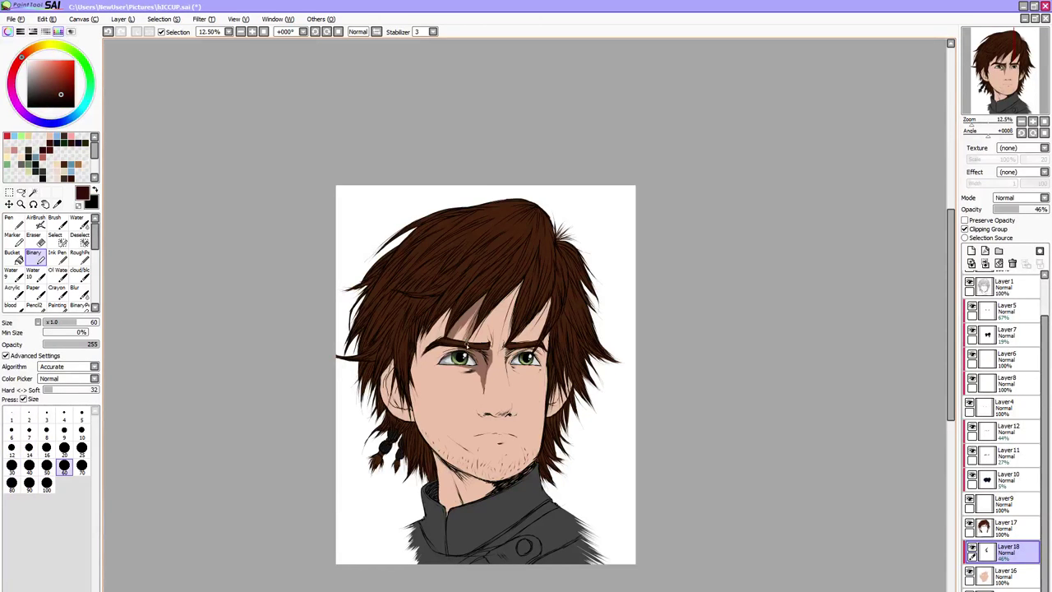
left_click_drag(467, 346, 504, 307)
Refine the tip of the forehead shadow in the gap between the middle fringe strands at brush size 14
key("bracketleft")
key("bracketleft")
key("bracketleft")
key("bracketleft")
key("bracketleft")
key("bracketleft")
key("bracketleft")
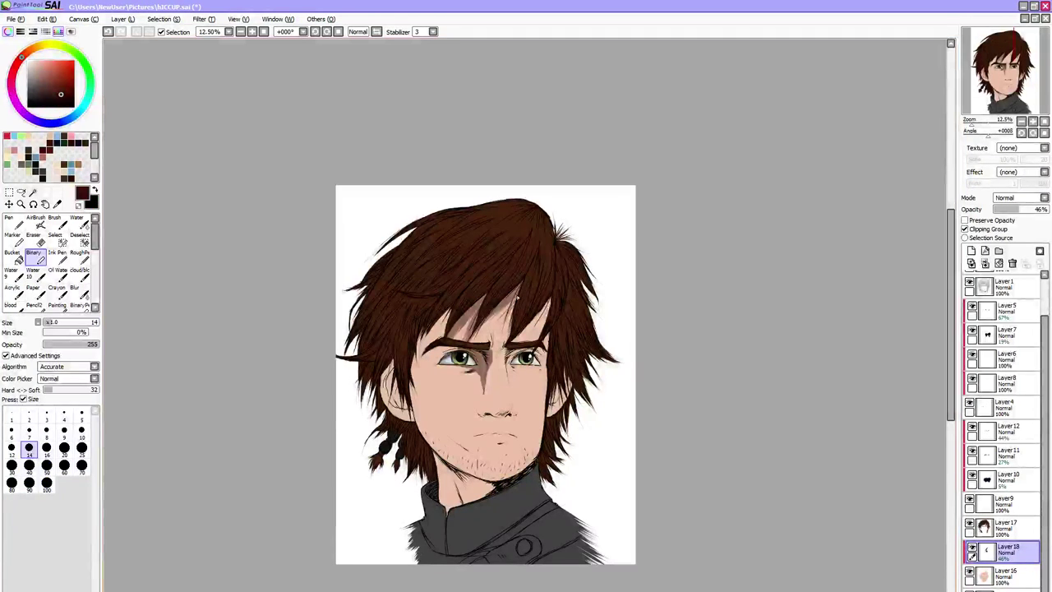
Shade the near temple and the skin around the near eyebrow and upper eyelid, using brush sizes 100 and 80
key("bracketright")
key("bracketright")
key("bracketright")
key("bracketright")
key("bracketright")
key("bracketright")
key("bracketright")
key("bracketright")
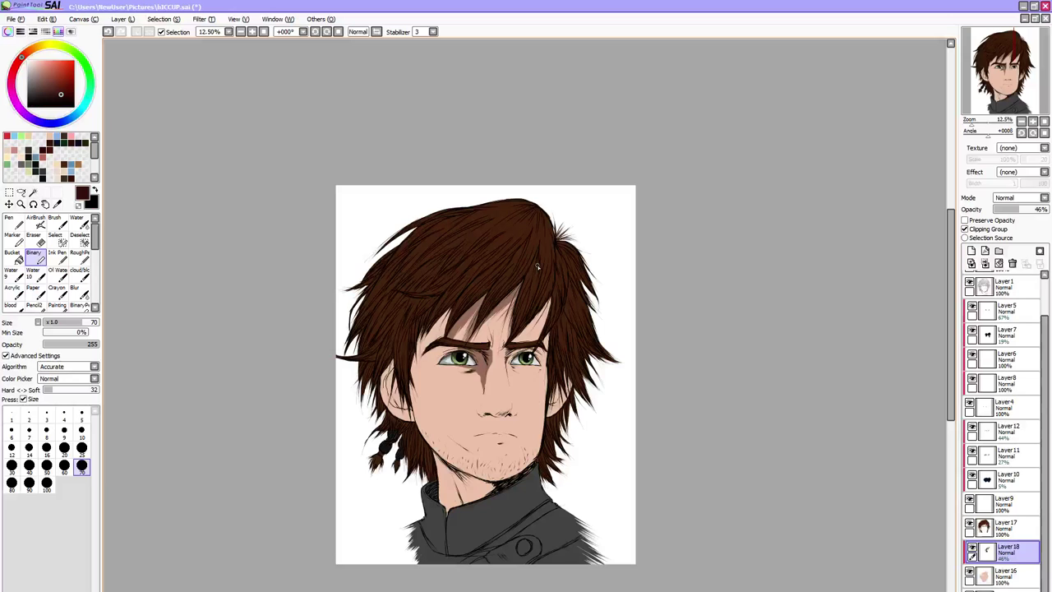
key("bracketright")
key("bracketright")
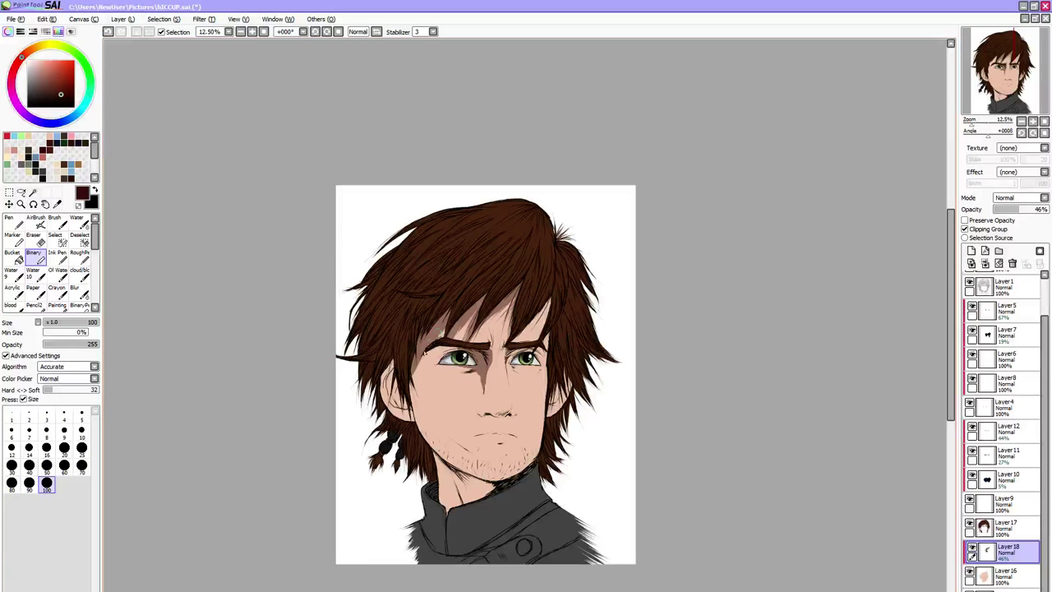
left_click_drag(438, 336, 449, 323)
key("bracketleft")
mouse_move(463, 350)
left_mouse_down()
mouse_move(433, 352)
mouse_move(412, 374)
mouse_move(444, 358)
left_mouse_up()
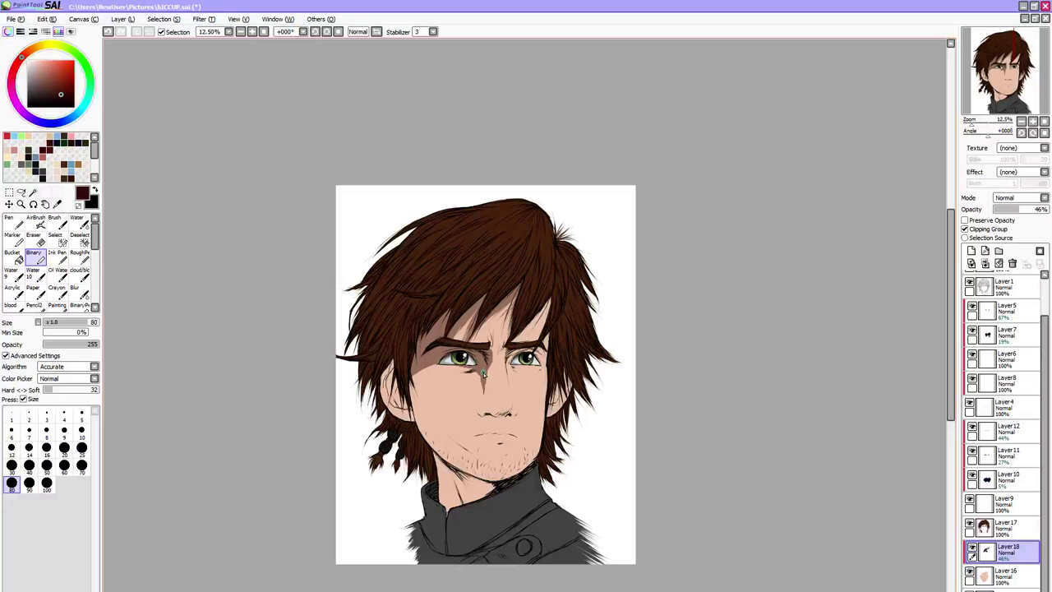
Shade the frown area between the eyebrows above the nose bridge, using brush sizes 25 and 60
key("bracketleft")
key("bracketleft")
key("bracketleft")
key("bracketleft")
key("bracketleft")
key("bracketleft")
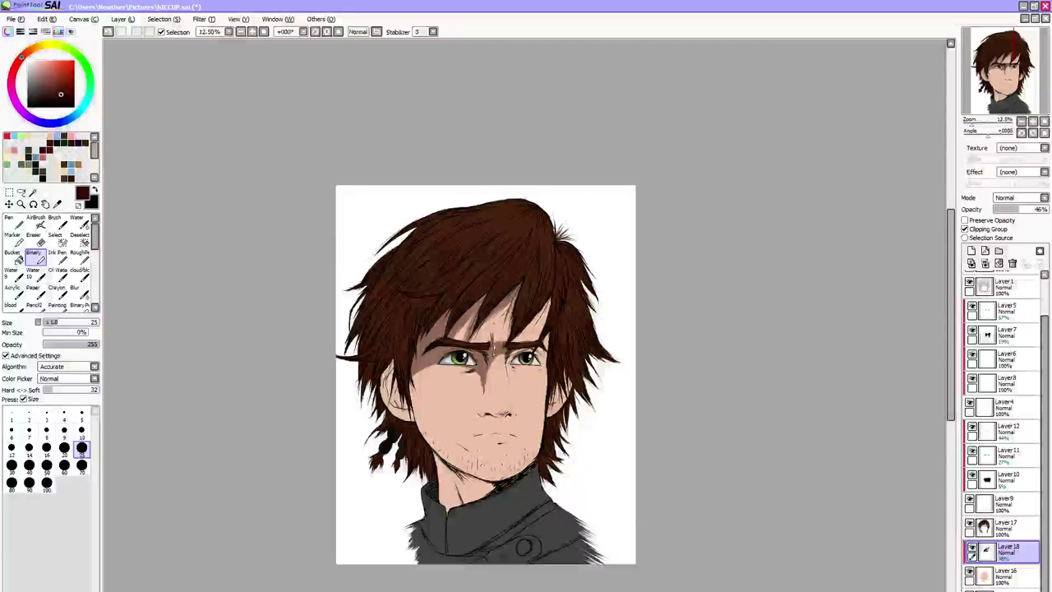
key("bracketright")
key("bracketright")
key("bracketright")
key("bracketright")
key("bracketright")
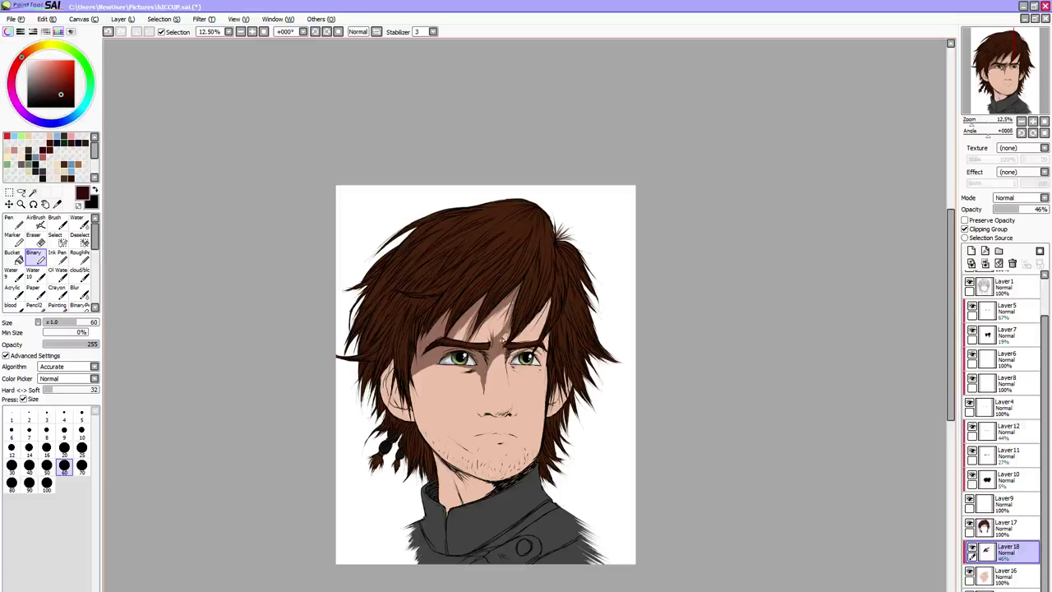
Shape the shadow cast by the central fringe strand on the forehead with brush sizes 50 and 25
key("bracketleft")
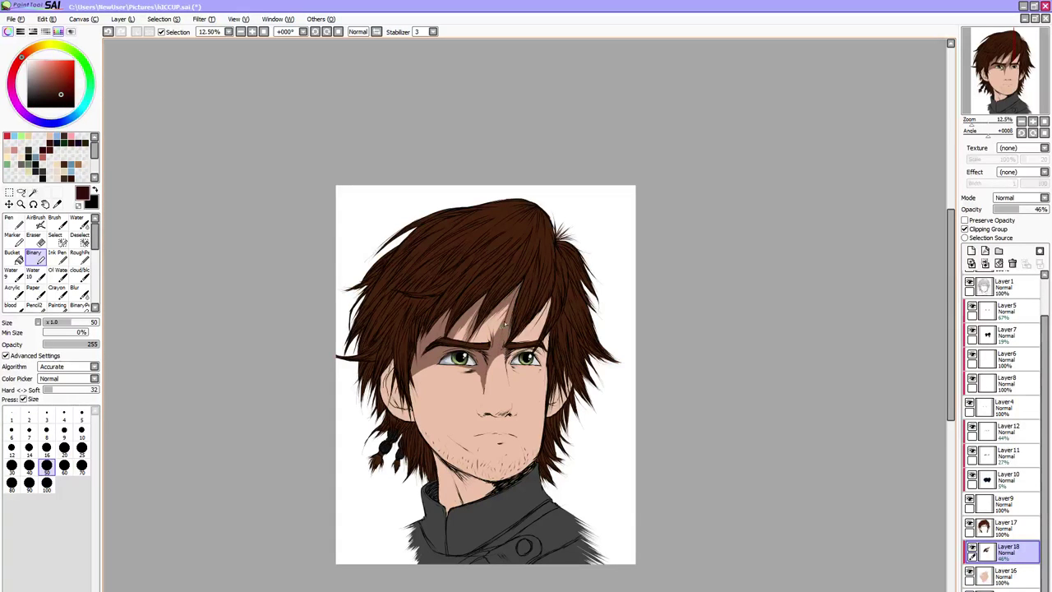
key("bracketleft")
key("bracketleft")
key("bracketleft")
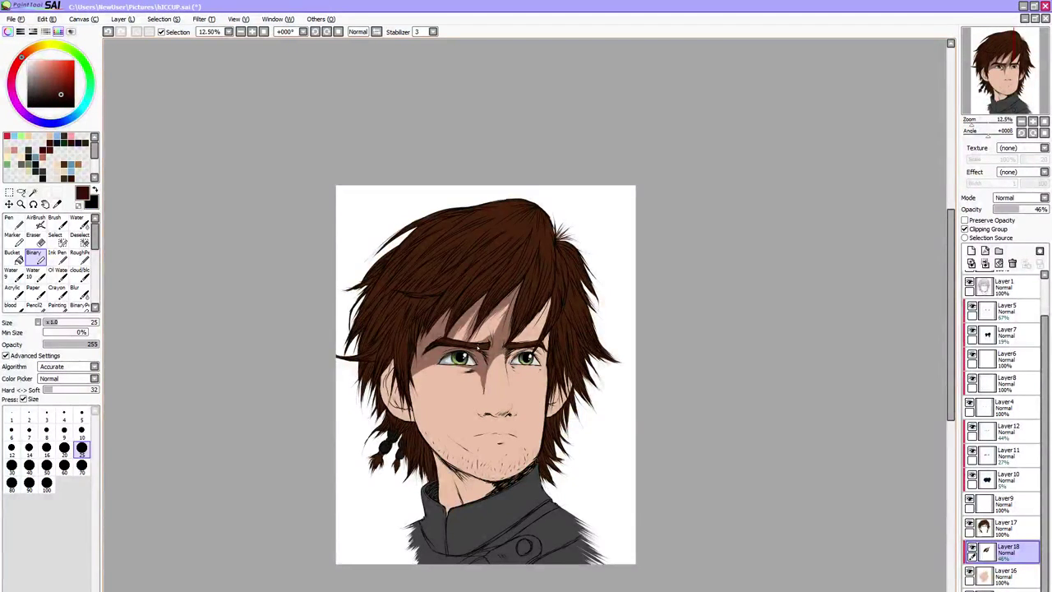
Shade the skin around the far eyebrow and eye, enlarging the brush to 50 and 100
key("bracketright")
key("bracketright")
key("bracketright")
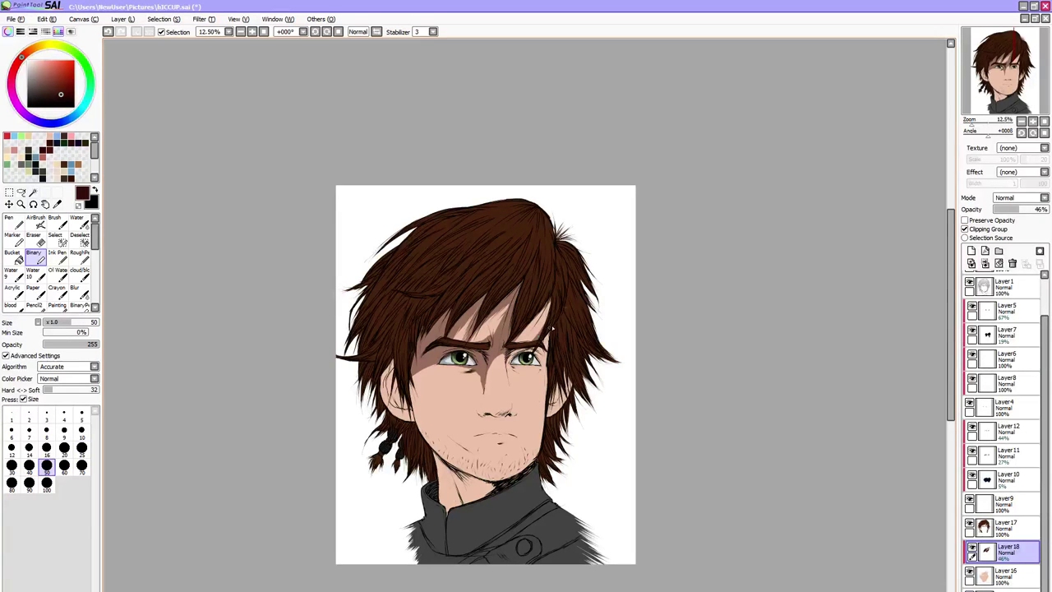
key("bracketright")
key("bracketright")
key("bracketright")
key("bracketright")
key("bracketright")
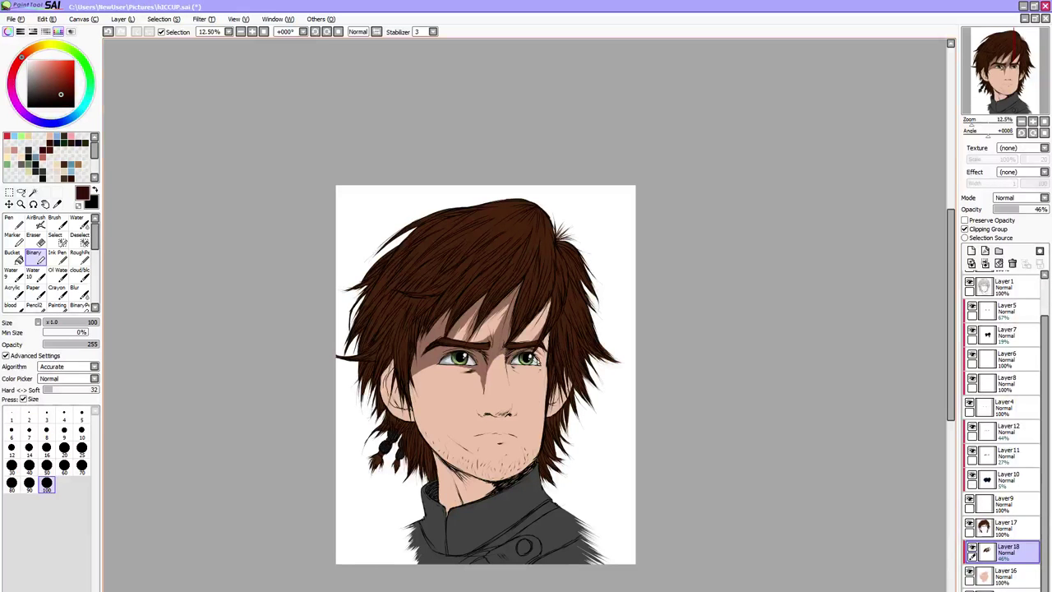
Refine the small shadow areas around the far eye with the Binary tool at size 20
key("bracketleft")
key("bracketleft")
key("bracketleft")
key("bracketleft")
key("bracketleft")
key("bracketleft")
key("bracketleft")
key("bracketleft")
key("bracketleft")
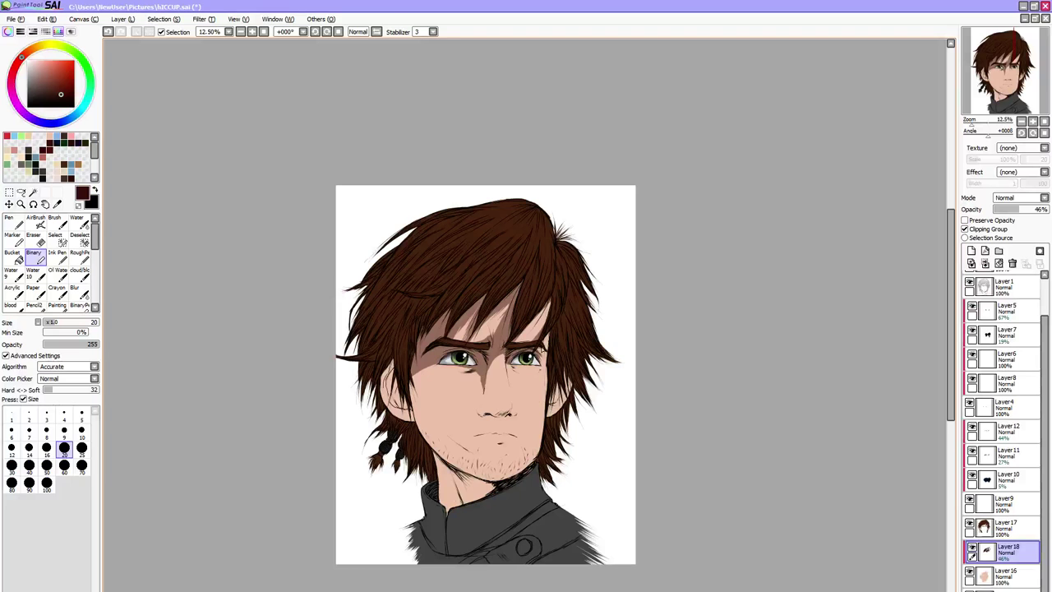
Shade the skin along the far hairline at brush size 70 and the near ear at size 100
key("bracketright")
key("bracketright")
key("bracketright")
key("bracketright")
key("bracketright")
key("bracketright")
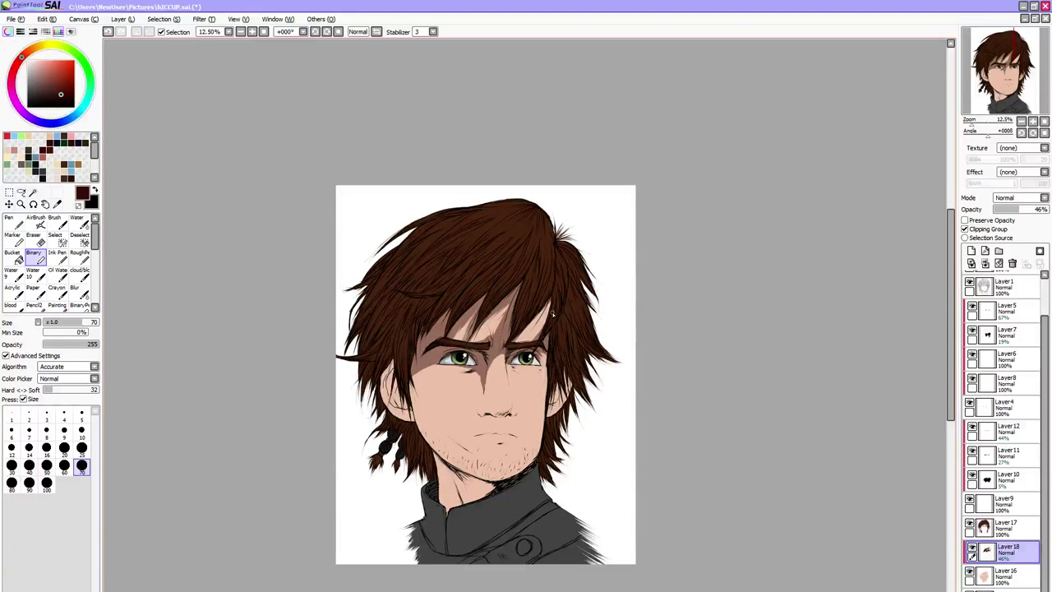
key("bracketright")
key("bracketright")
key("bracketright")
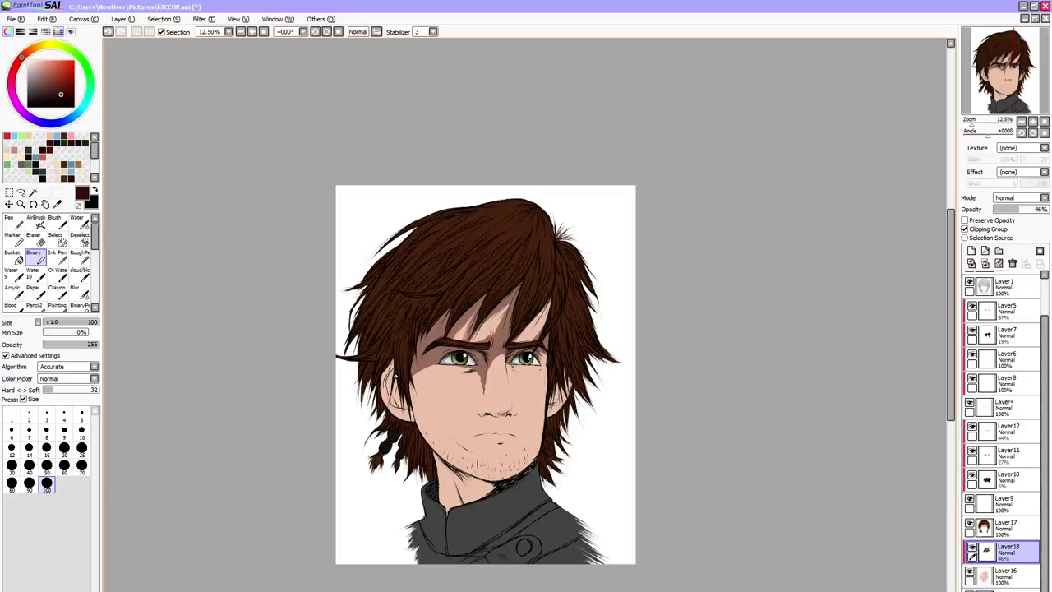
mouse_move(393, 370)
left_mouse_down()
mouse_move(395, 349)
mouse_move(412, 421)
left_mouse_up()
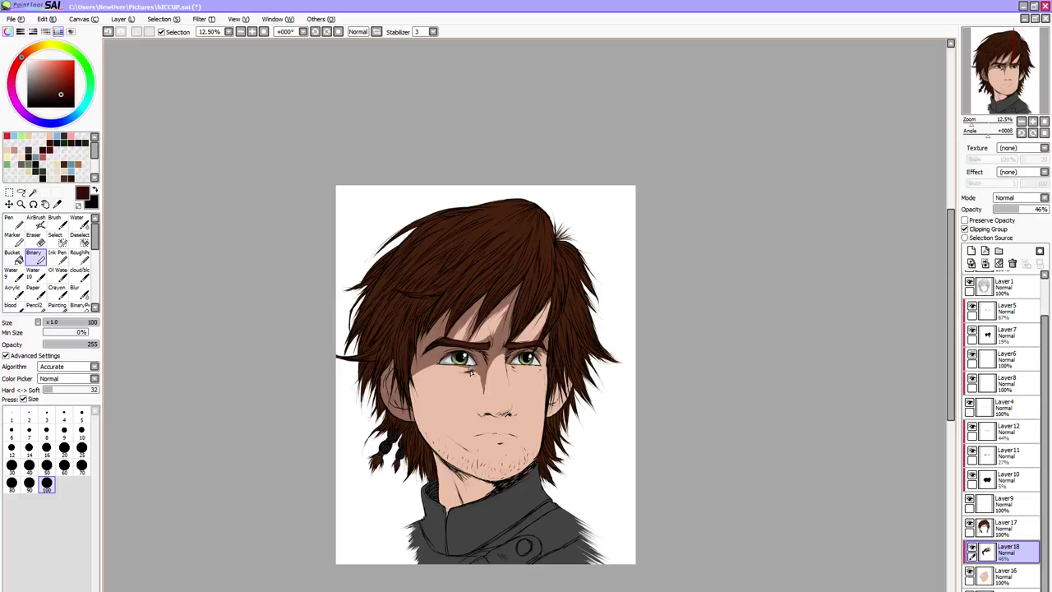
Paint a thin shadow beneath the lower lid of the near eye, using brush sizes 30 and 16
key("bracketleft")
key("bracketleft")
key("bracketleft")
key("bracketleft")
key("bracketleft")
key("bracketleft")
key("bracketleft")
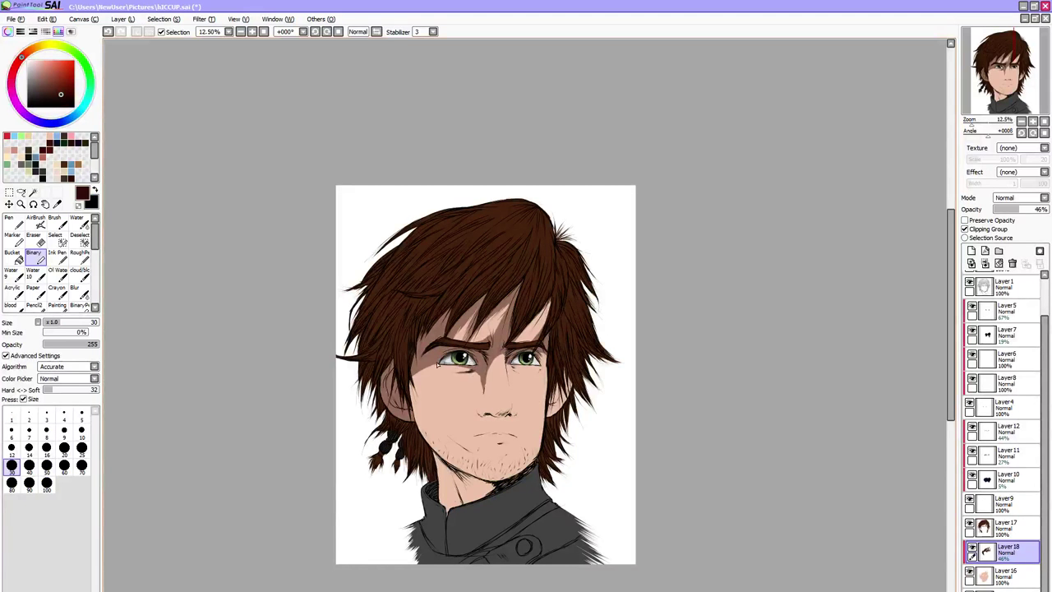
key("bracketleft")
key("bracketleft")
key("bracketleft")
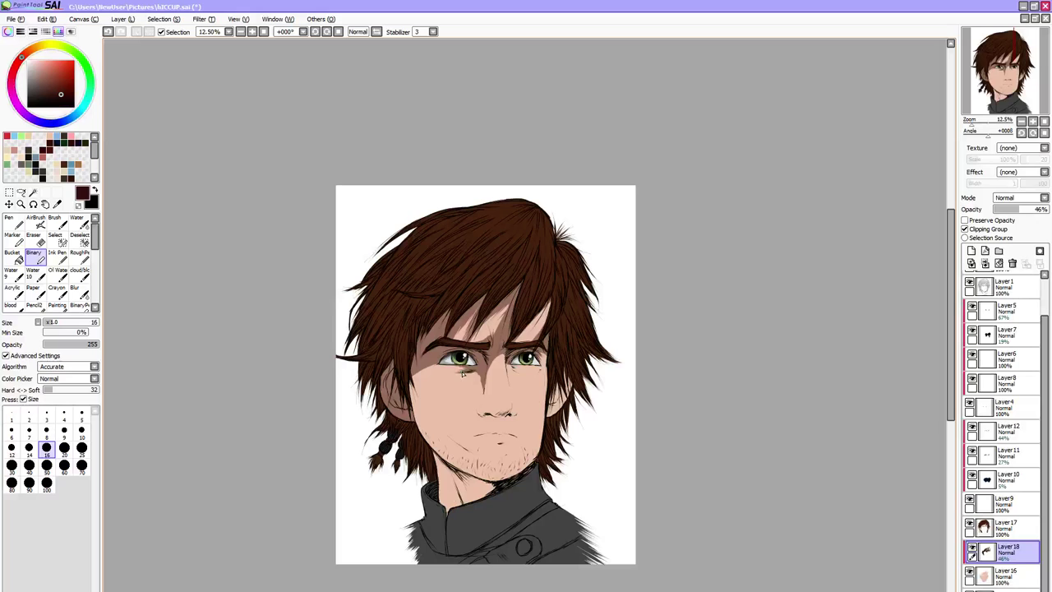
Extend the shadow down the side of the nose and fill it around the nostrils, enlarging the brush from 20 to 70
key("bracketright")
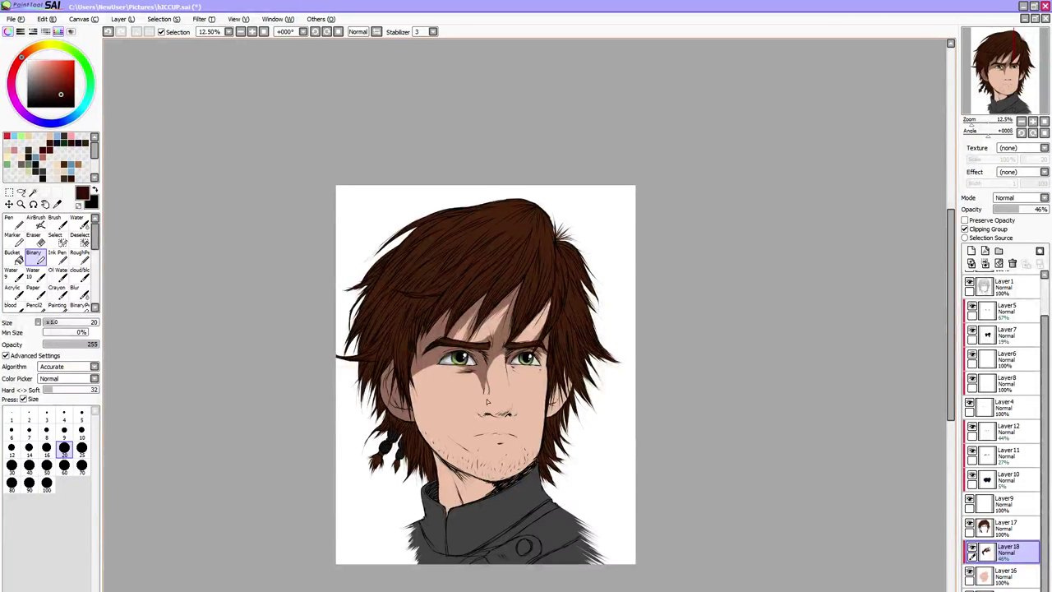
key("bracketright")
key("bracketright")
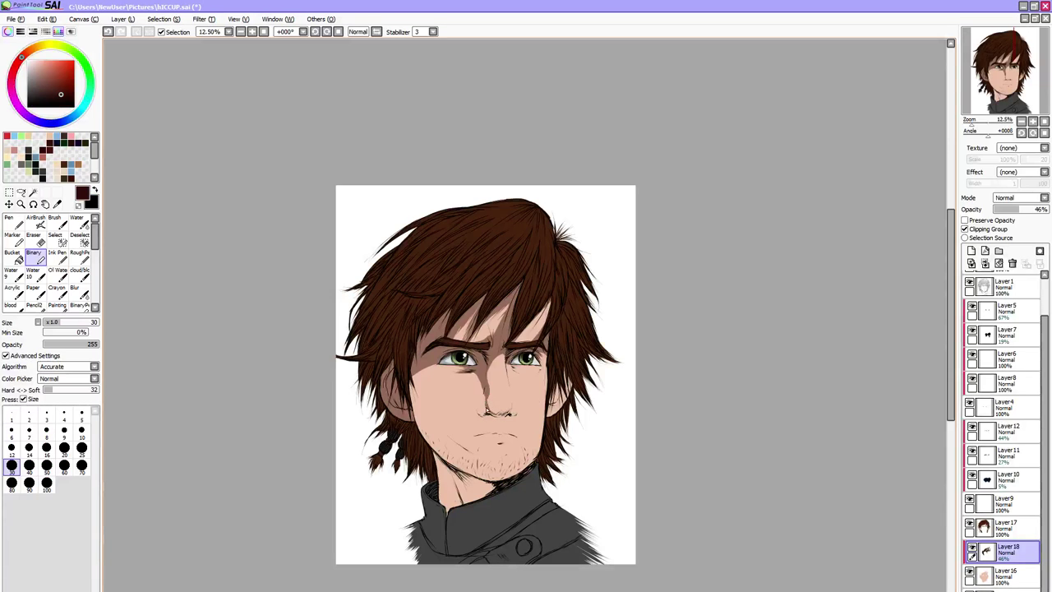
mouse_move(487, 410)
left_mouse_down()
mouse_move(510, 411)
mouse_move(495, 415)
left_mouse_up()
mouse_move(489, 409)
left_mouse_down()
mouse_move(495, 415)
mouse_move(485, 415)
mouse_move(498, 406)
mouse_move(485, 391)
mouse_move(479, 402)
left_mouse_up()
key("bracketright")
key("bracketright")
key("bracketright")
key("bracketright")
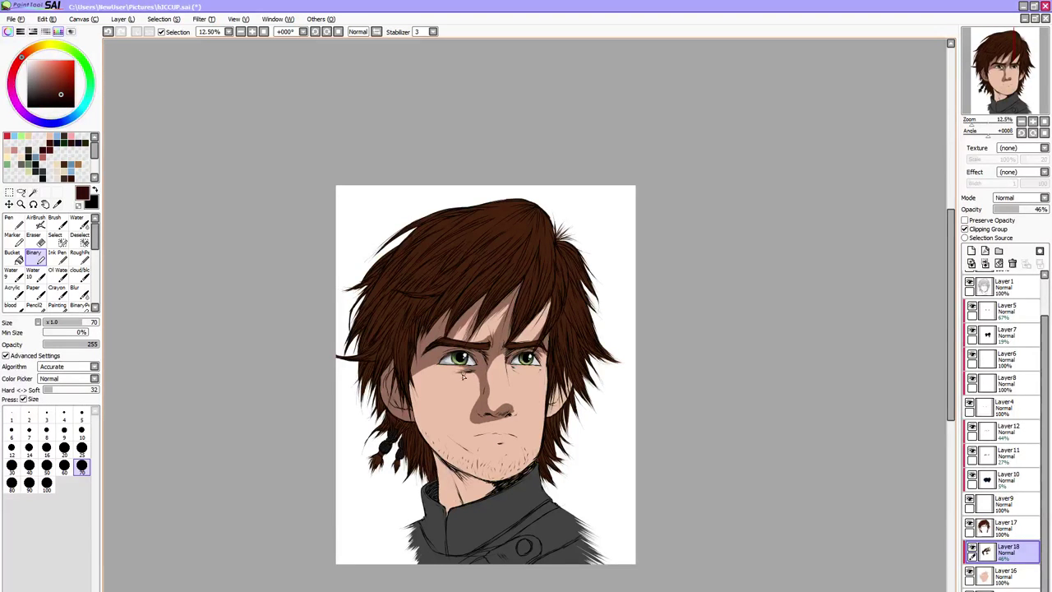
Outline a lit patch on the near cheek, from below the eye down towards the nostril, with shadow at brush size 30
key("bracketleft")
key("bracketleft")
key("bracketleft")
key("bracketleft")
left_click_drag(456, 375, 448, 415)
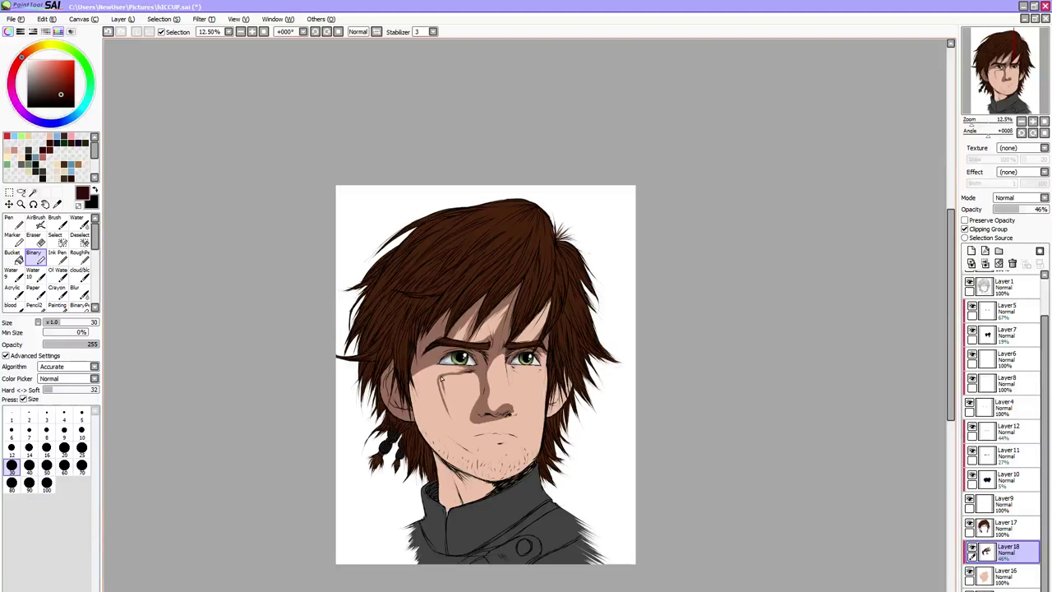
mouse_move(439, 379)
left_mouse_down()
mouse_move(449, 418)
mouse_move(481, 383)
mouse_move(466, 417)
left_mouse_up()
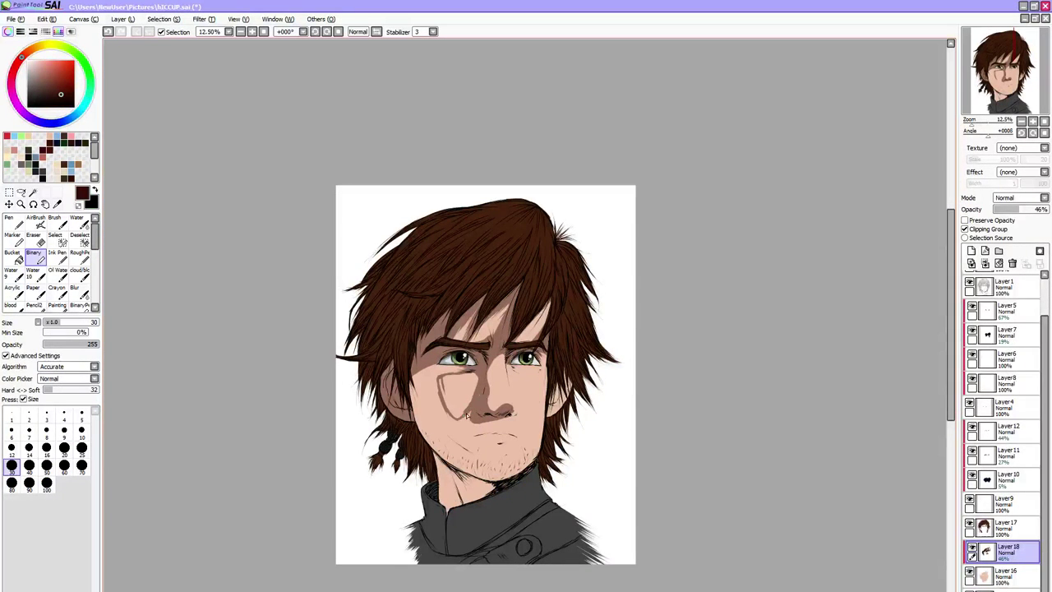
Fill the outer cheek and jaw around the lit patch with shadow, enlarging the brush from 25 to 100
key("bracketleft")
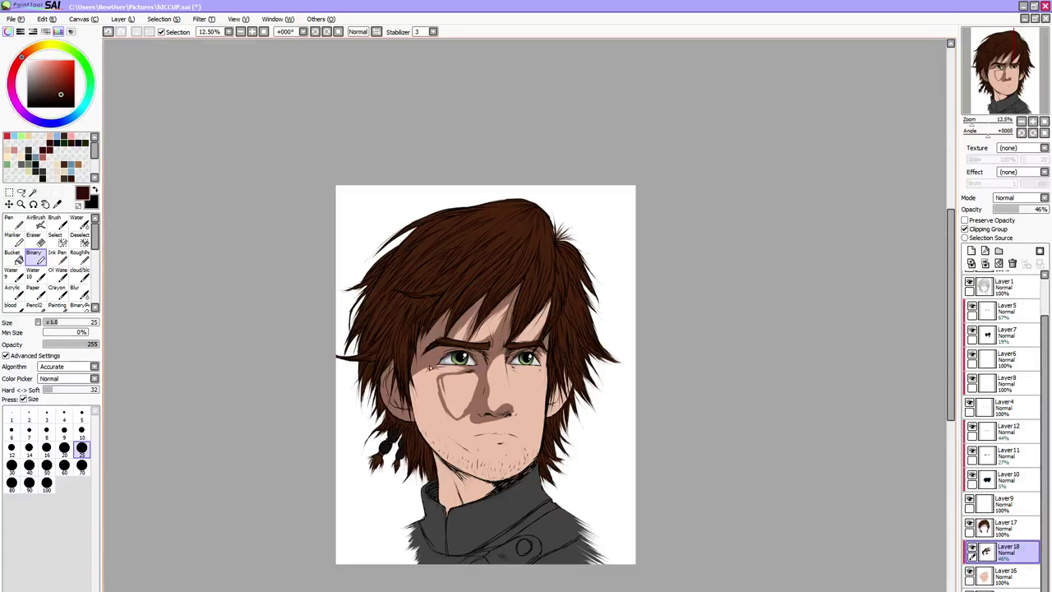
key("bracketright")
key("bracketright")
key("bracketright")
key("bracketright")
key("bracketright")
key("bracketright")
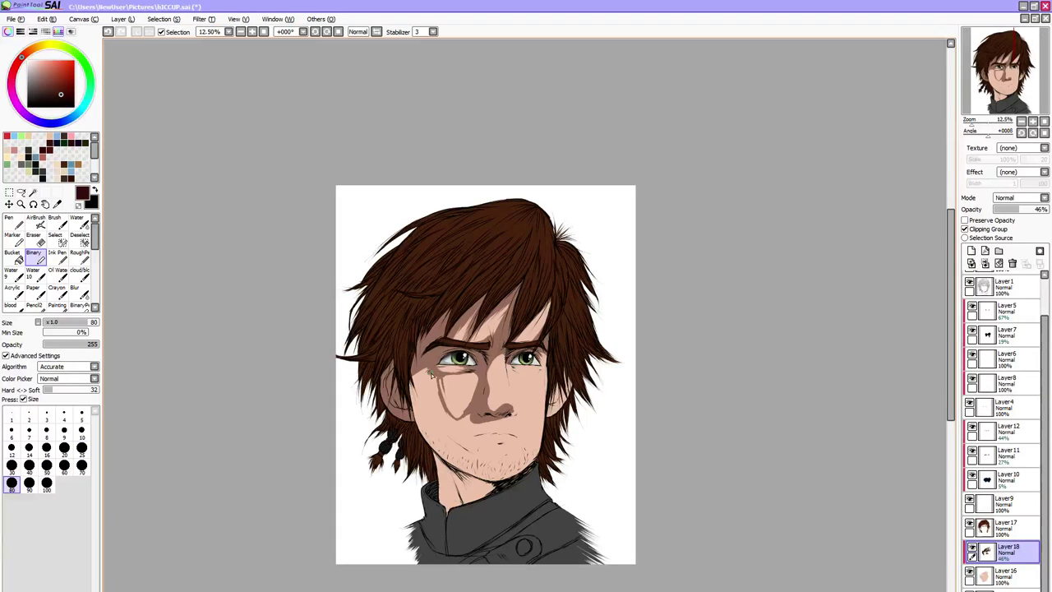
key("bracketright")
key("bracketright")
mouse_move(429, 373)
left_mouse_down()
mouse_move(422, 411)
mouse_move(439, 411)
mouse_move(456, 448)
mouse_move(436, 462)
mouse_move(420, 424)
left_mouse_up()
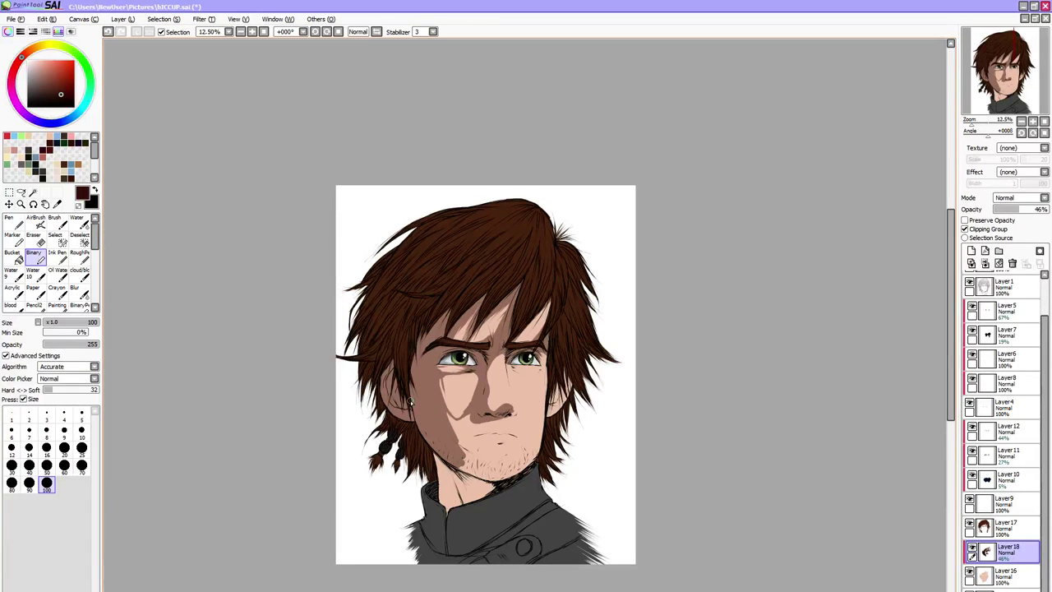
Fill the shadow from beneath the nose to the near mouth corner with the Binary tool at size 90
key("bracketleft")
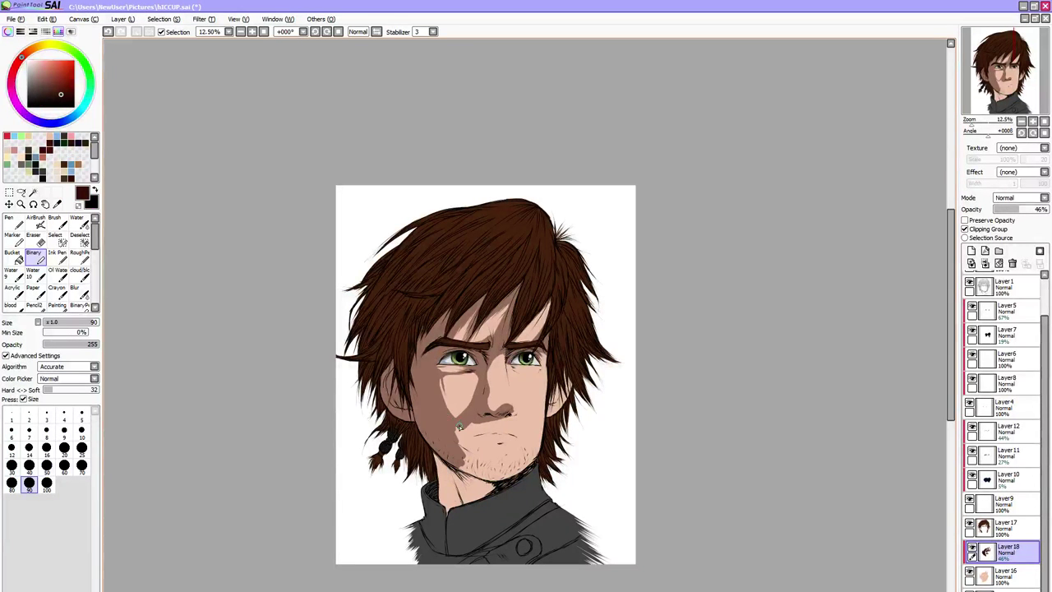
key("e")
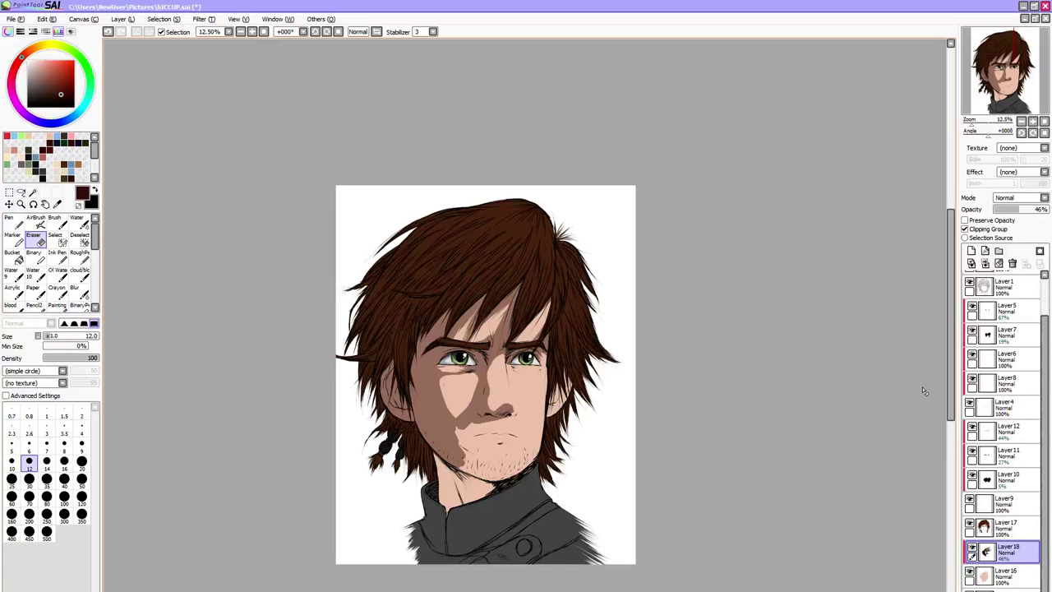
key("n")
left_click_drag(477, 423, 457, 441)
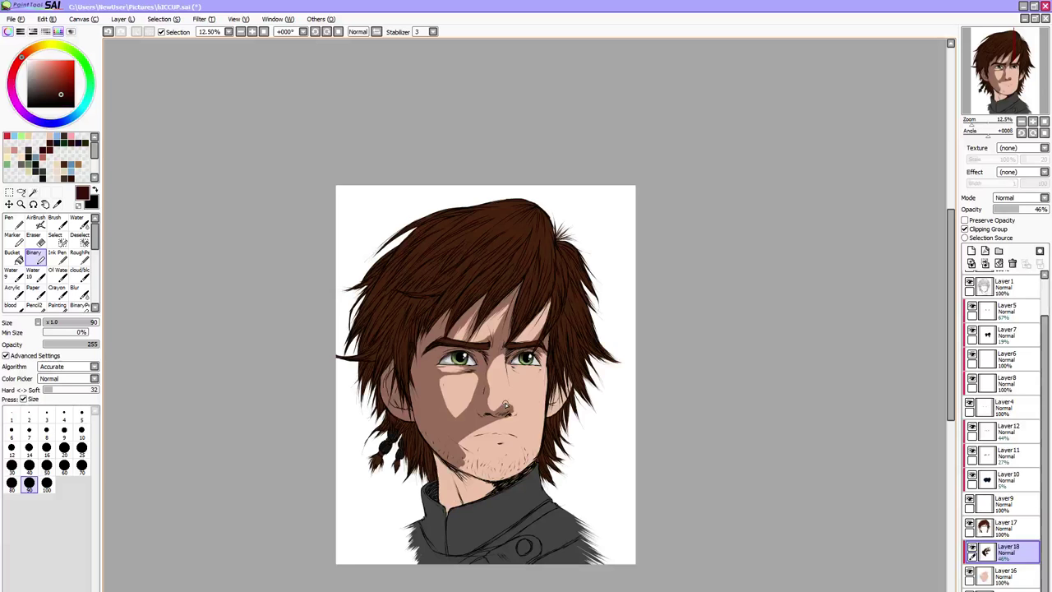
Shade the upper lip with the Binary tool at brush size 25
key("bracketleft")
key("bracketleft")
key("bracketleft")
key("bracketleft")
key("bracketleft")
key("bracketleft")
key("bracketleft")
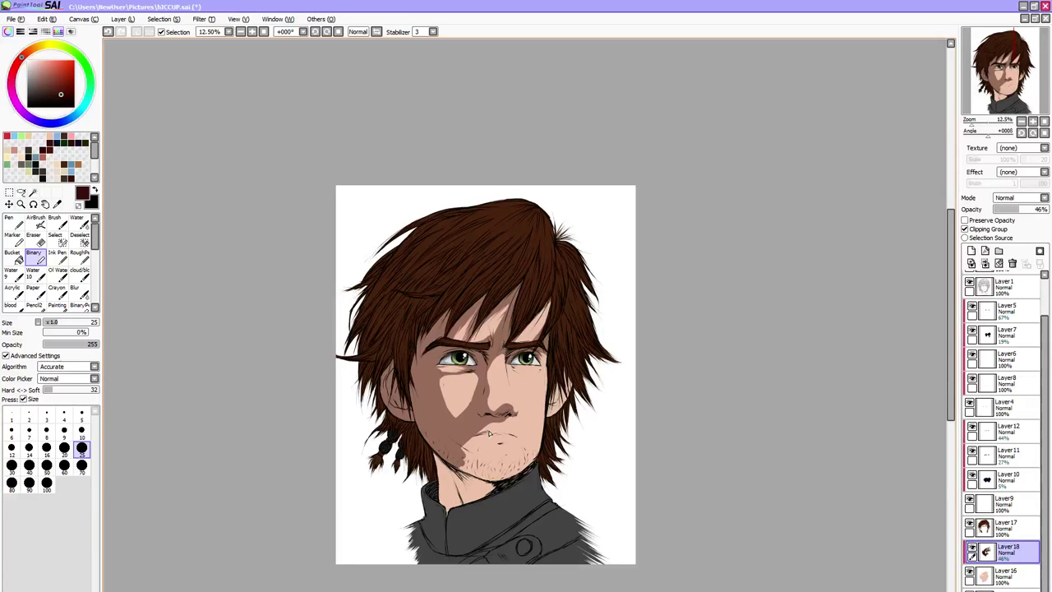
left_click_drag(481, 433, 502, 433)
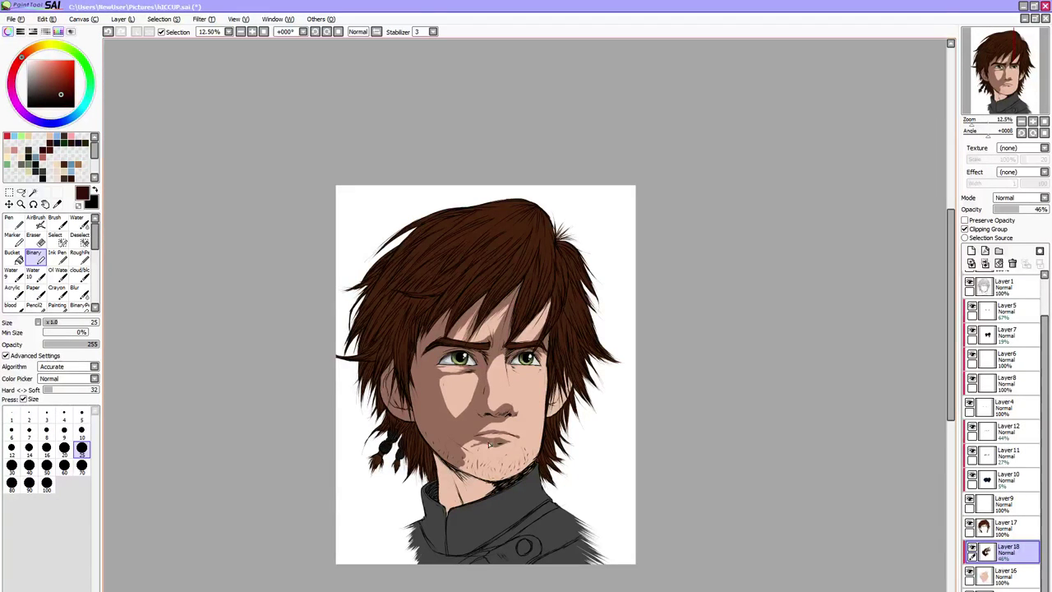
Extend the shadow from the near mouth corner down the side of the chin, enlarging the brush to 60
key("bracketright")
key("bracketright")
key("bracketright")
key("bracketright")
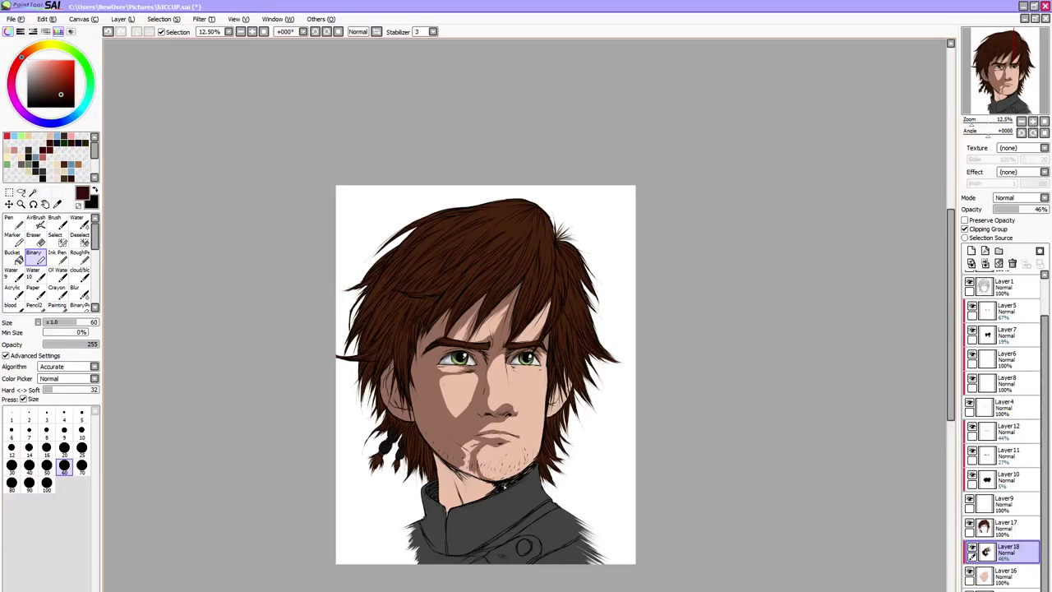
Fill the near side of the chin and the neck below the jaw with shadow at brush size 100
key("bracketright")
key("bracketright")
key("bracketright")
key("bracketright")
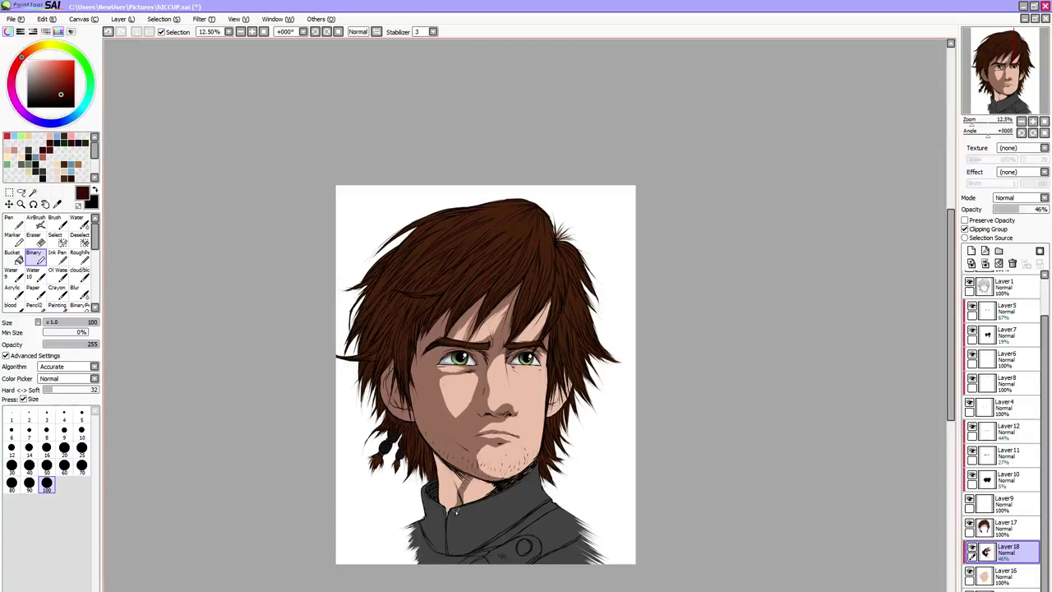
mouse_move(446, 459)
left_mouse_down()
mouse_move(441, 503)
mouse_move(464, 500)
left_mouse_up()
Shade beneath the far eye, reducing the brush to 10, and raise the shadow layer's opacity to 54%
key("bracketleft")
key("bracketleft")
key("bracketleft")
key("bracketleft")
key("bracketleft")
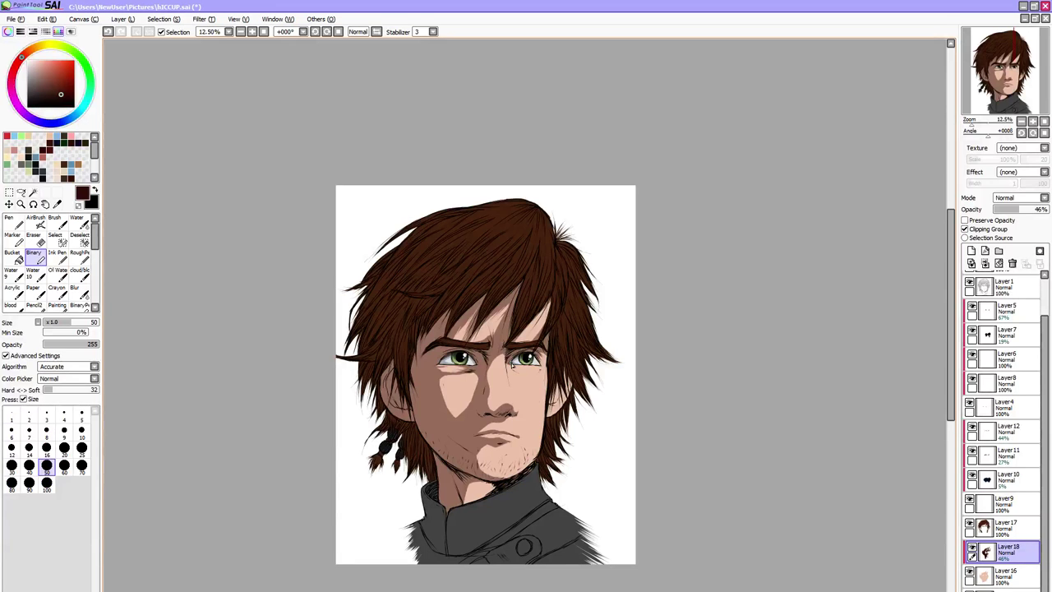
key("bracketleft")
key("bracketleft")
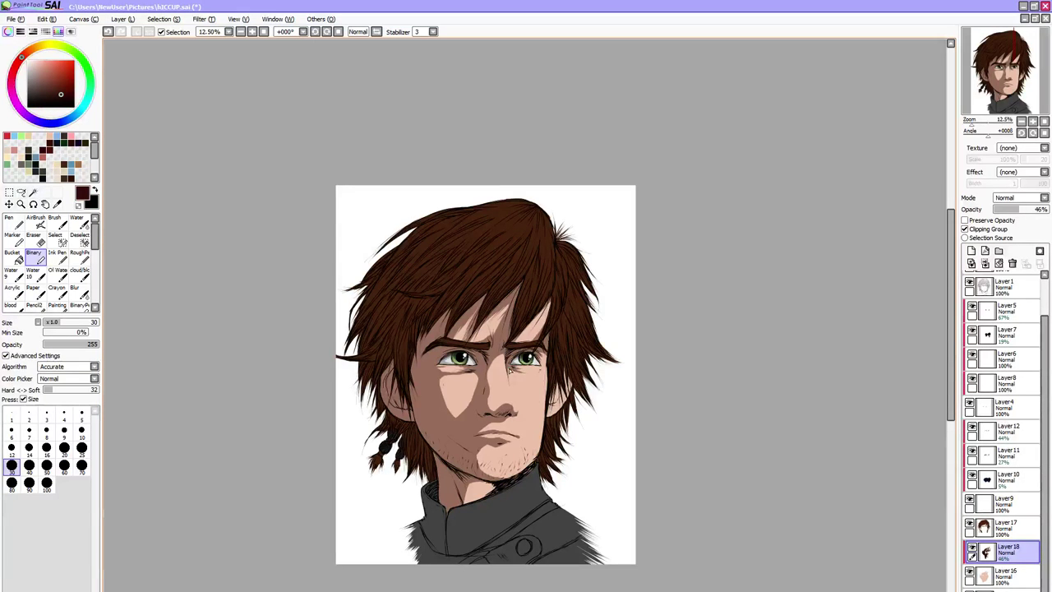
key("bracketleft")
key("bracketleft")
key("bracketleft")
key("bracketleft")
key("bracketleft")
key("bracketleft")
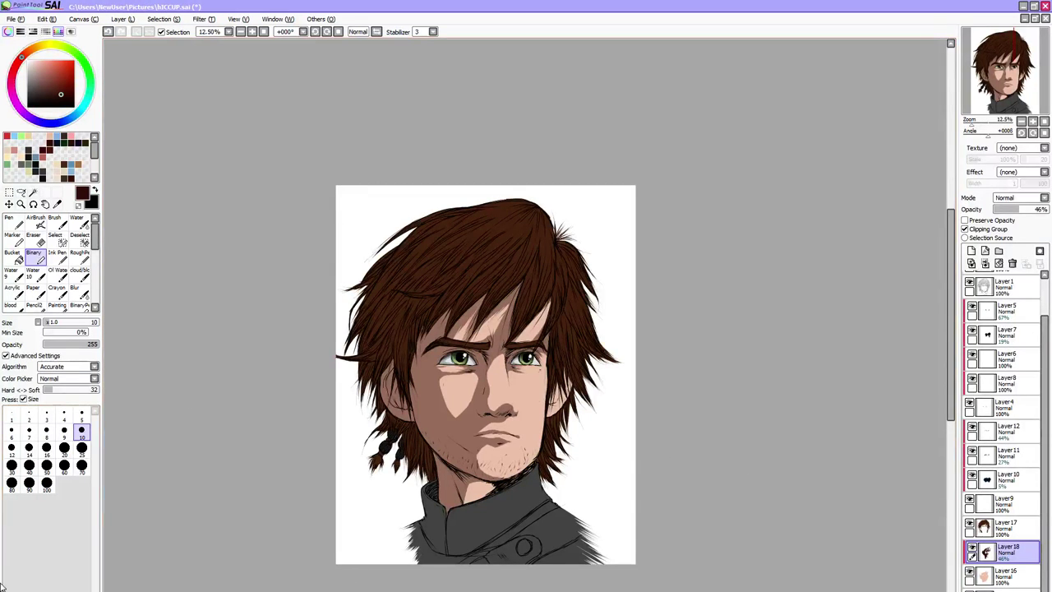
left_click_drag(1021, 211, 1012, 213)
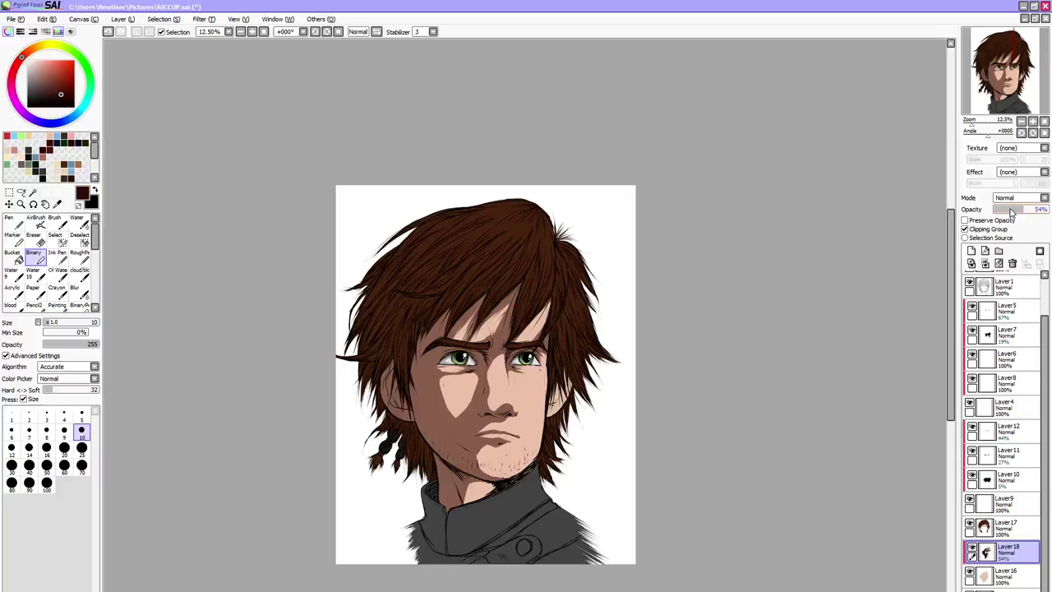
Erase a small lit patch from the shadow at the near mouth corner, using the Binary tool with transparent colour at size 7
key("e")
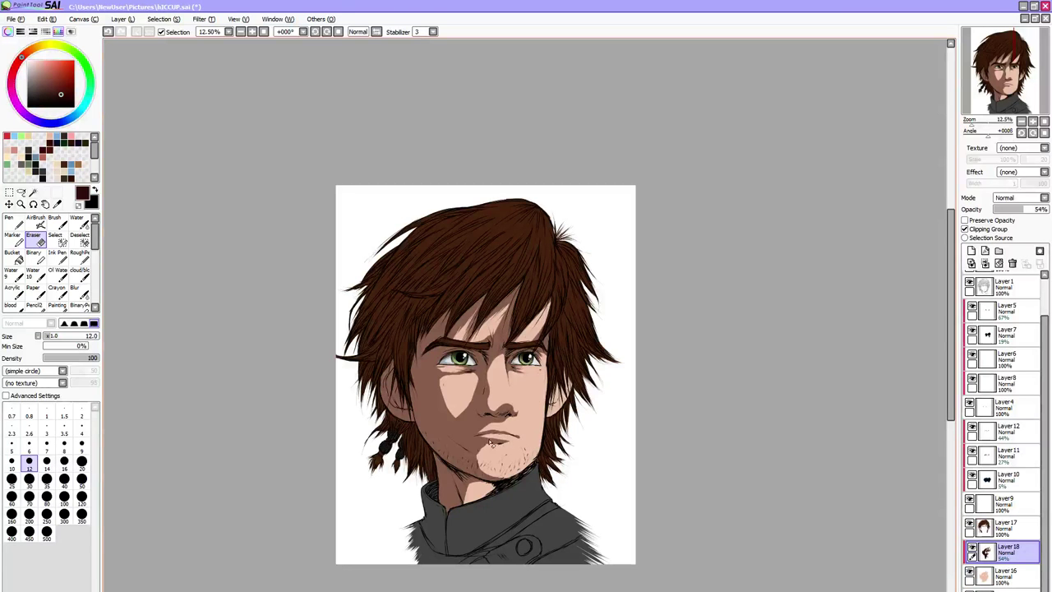
key("ctrl+z")
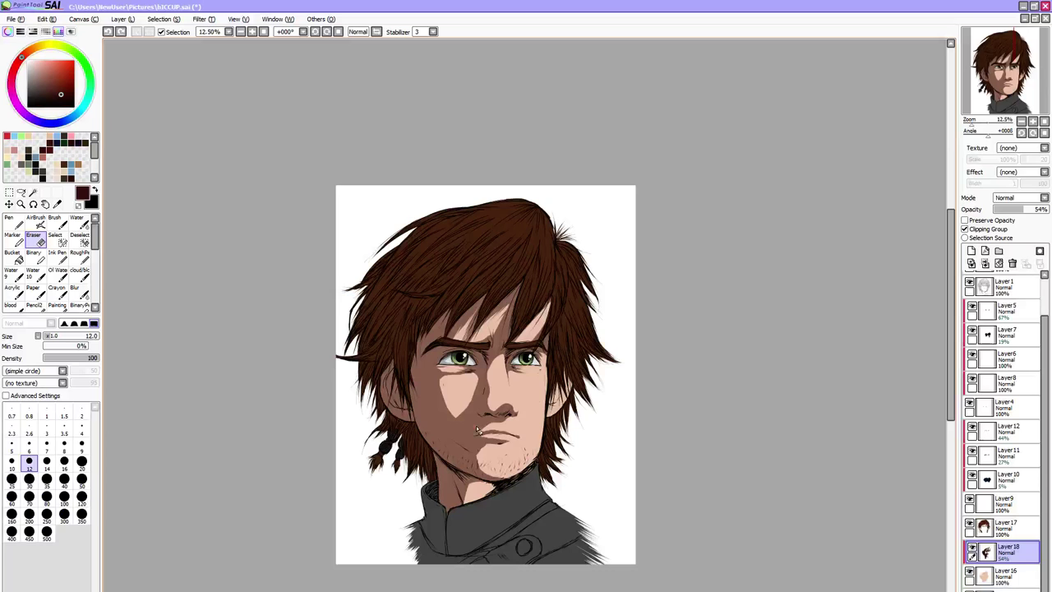
left_click_drag(477, 429, 474, 438)
left_click(34, 257)
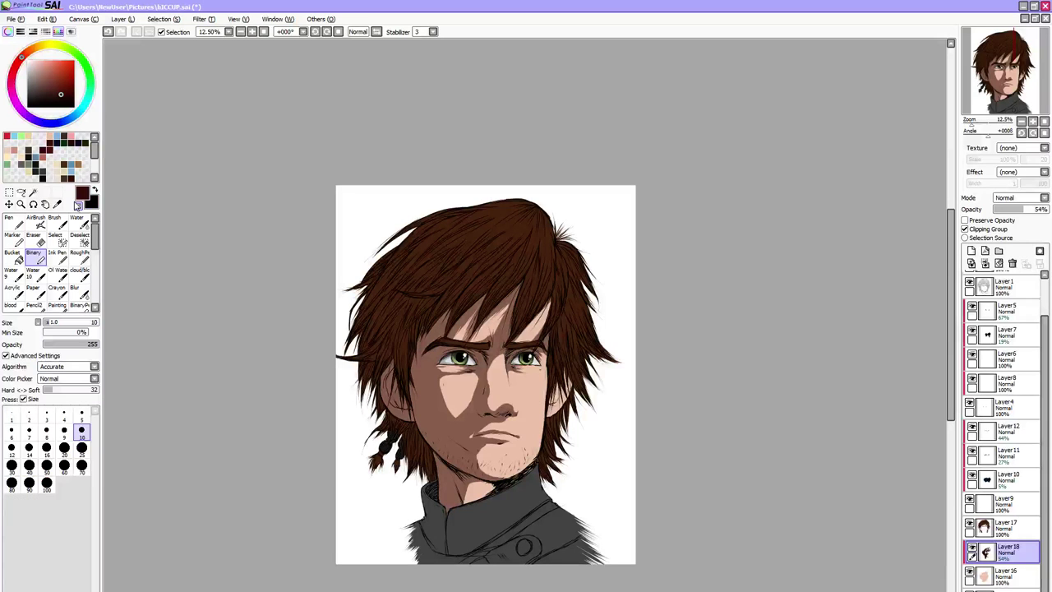
left_click(77, 205)
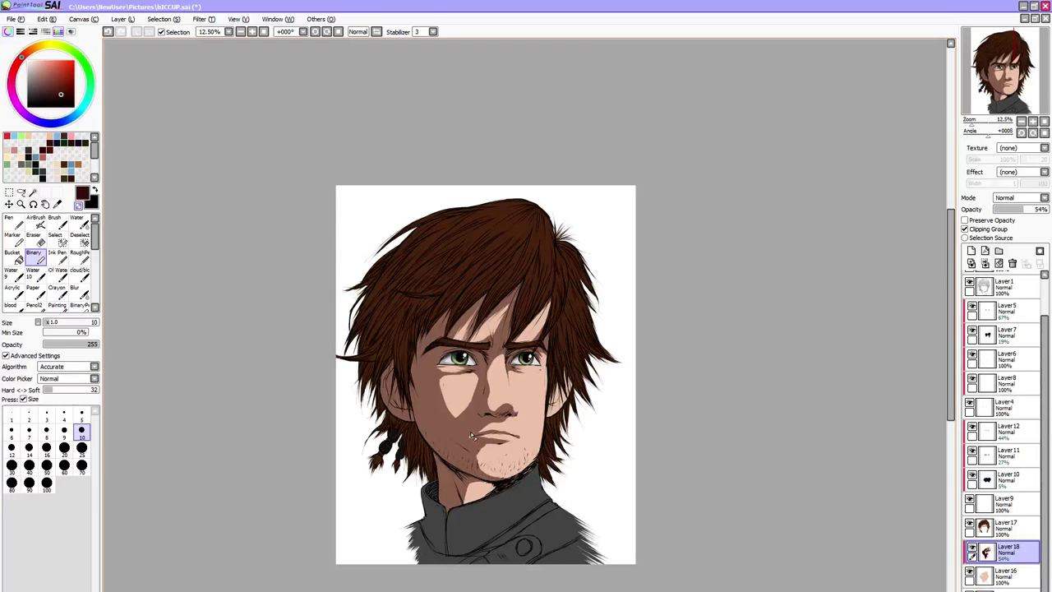
key("bracketleft")
key("bracketleft")
key("bracketleft")
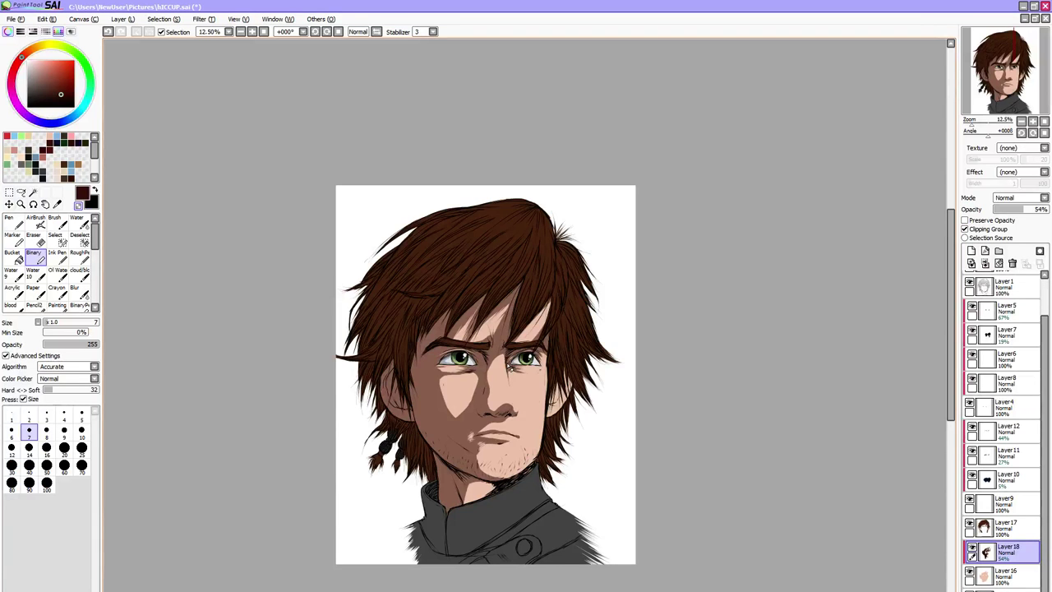
Clean the shadow edge on the chin below the mouth with the transparent Binary brush at sizes between 40 and 80
key("bracketright")
key("bracketright")
key("bracketright")
key("bracketright")
key("bracketright")
key("bracketright")
key("bracketright")
key("bracketright")
key("bracketright")
key("bracketright")
key("bracketright")
key("bracketright")
key("bracketright")
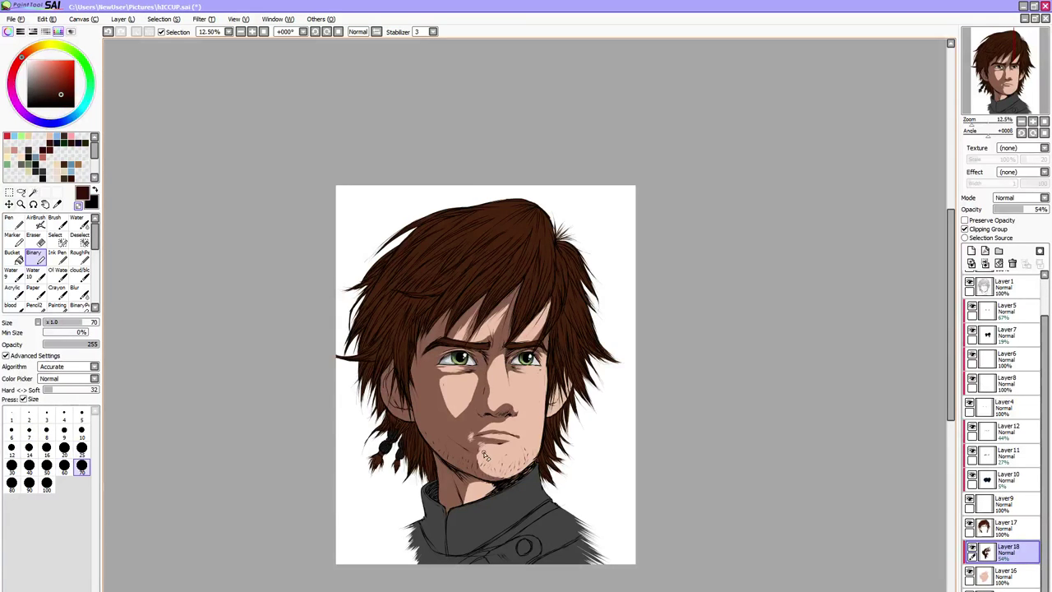
key("bracketleft")
key("bracketleft")
key("bracketleft")
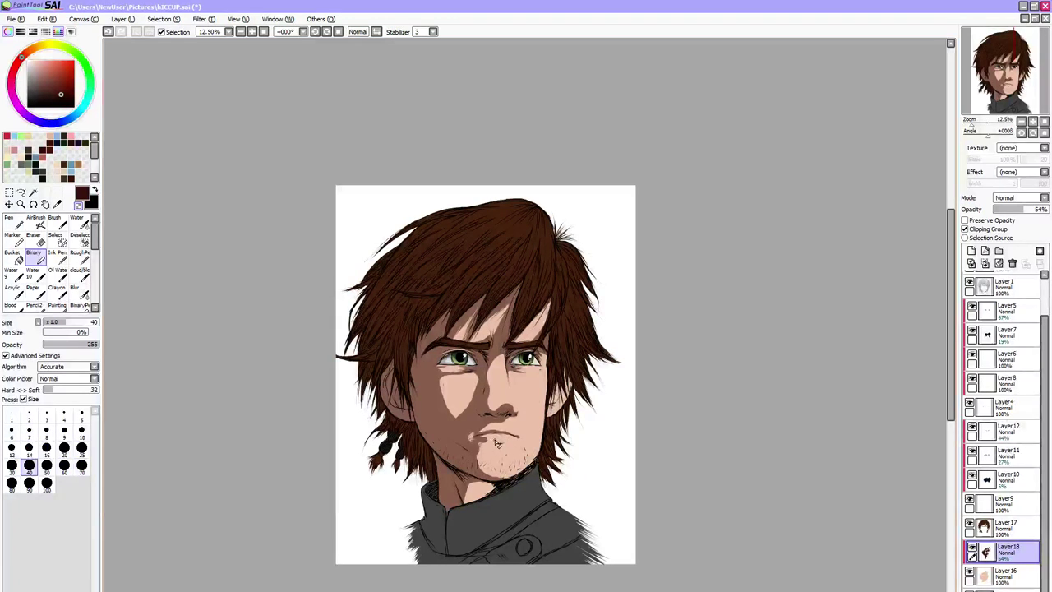
key("bracketright")
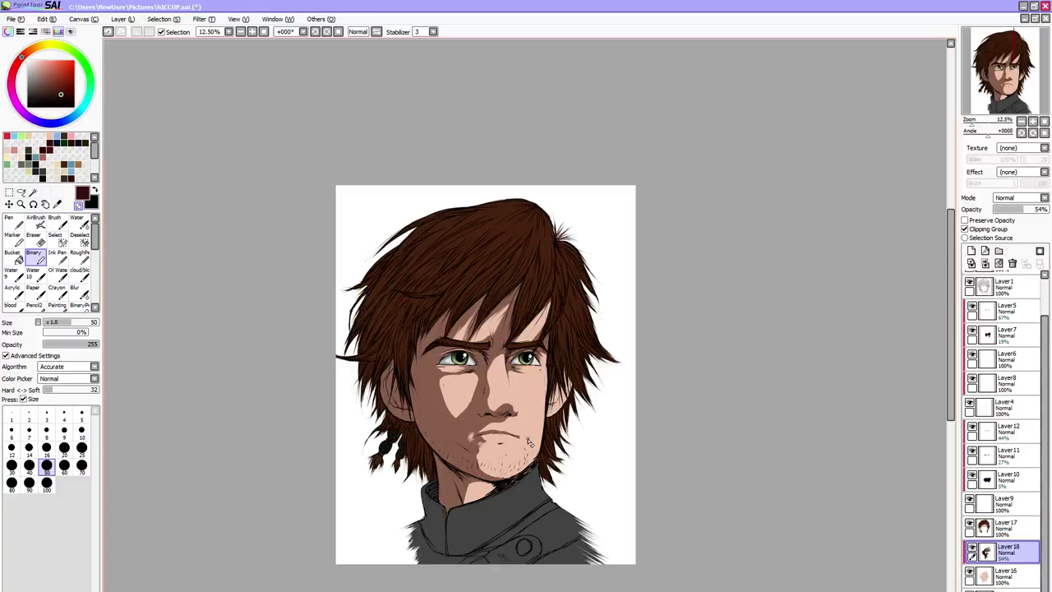
key("bracketright")
key("bracketright")
key("bracketright")
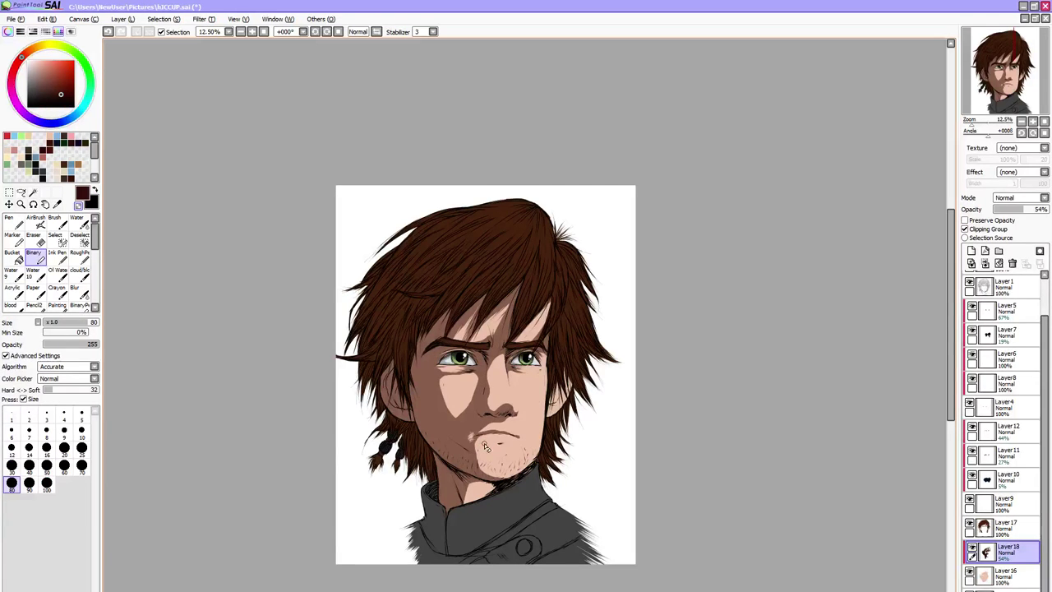
Switch back to the shadow colour, refill the near mouth corner at size 100 and refine its edge at size 14
key("bracketright")
key("bracketright")
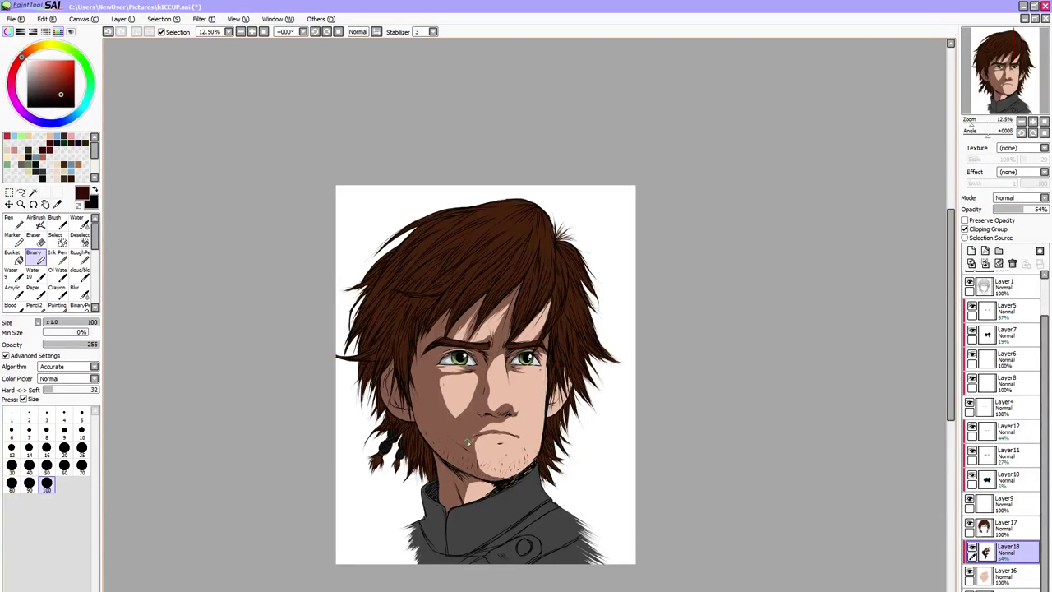
key("bracketleft")
key("bracketleft")
key("bracketleft")
key("bracketleft")
key("bracketleft")
key("bracketleft")
key("bracketleft")
key("bracketleft")
key("bracketleft")
key("bracketleft")
key("bracketleft")
key("bracketleft")
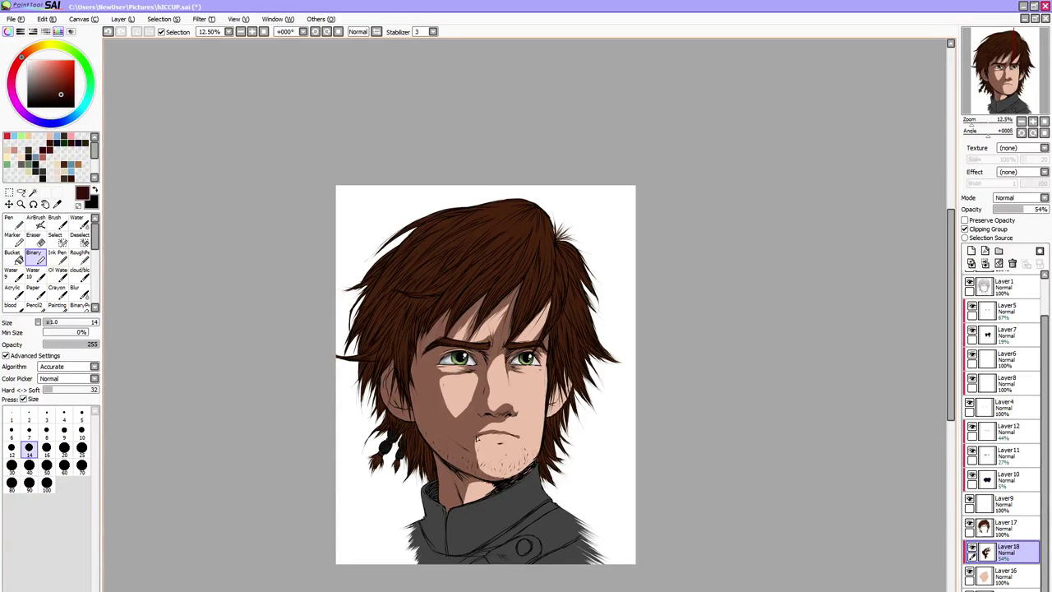
Shade the hollow beneath the lower lip, reducing the brush from 100 to 20
key("bracketright")
key("bracketright")
key("bracketright")
key("bracketright")
key("bracketright")
key("bracketright")
key("bracketright")
key("bracketright")
key("bracketright")
key("bracketright")
key("bracketright")
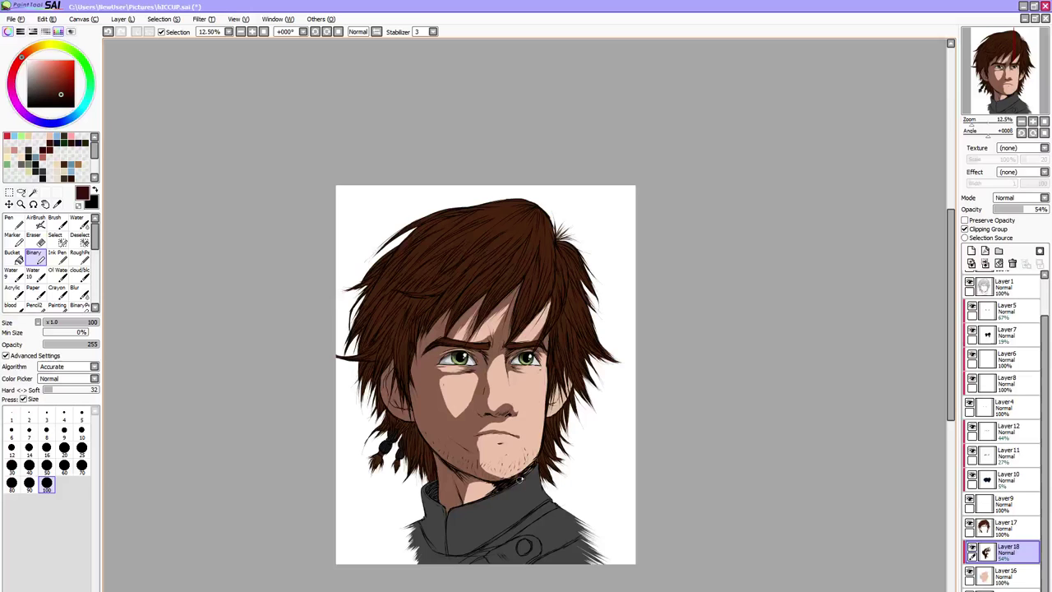
key("bracketleft")
key("bracketleft")
key("bracketleft")
key("bracketleft")
key("bracketleft")
key("bracketleft")
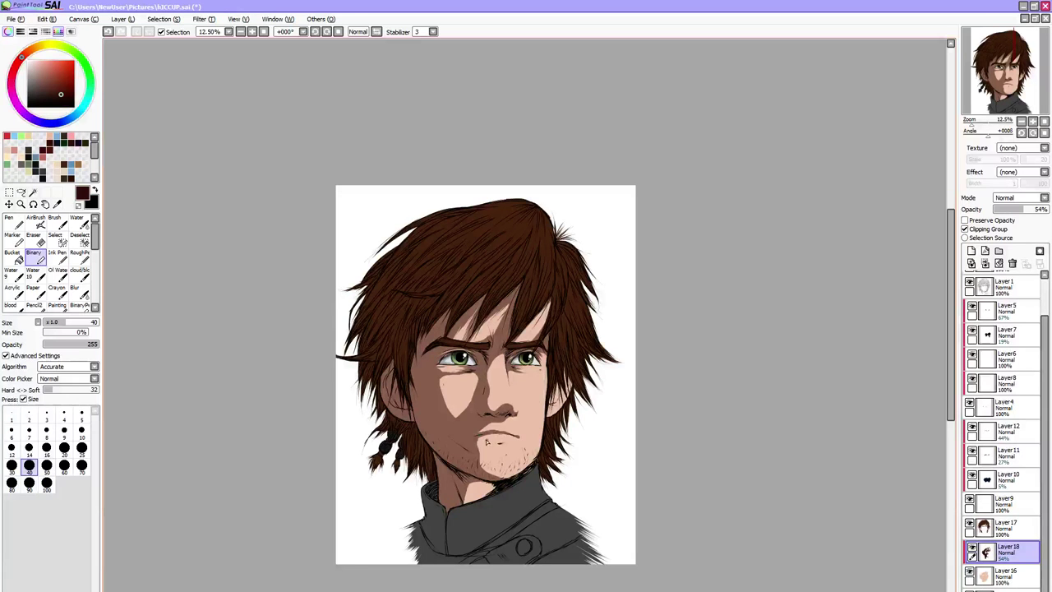
key("bracketleft")
key("bracketleft")
key("bracketleft")
key("bracketleft")
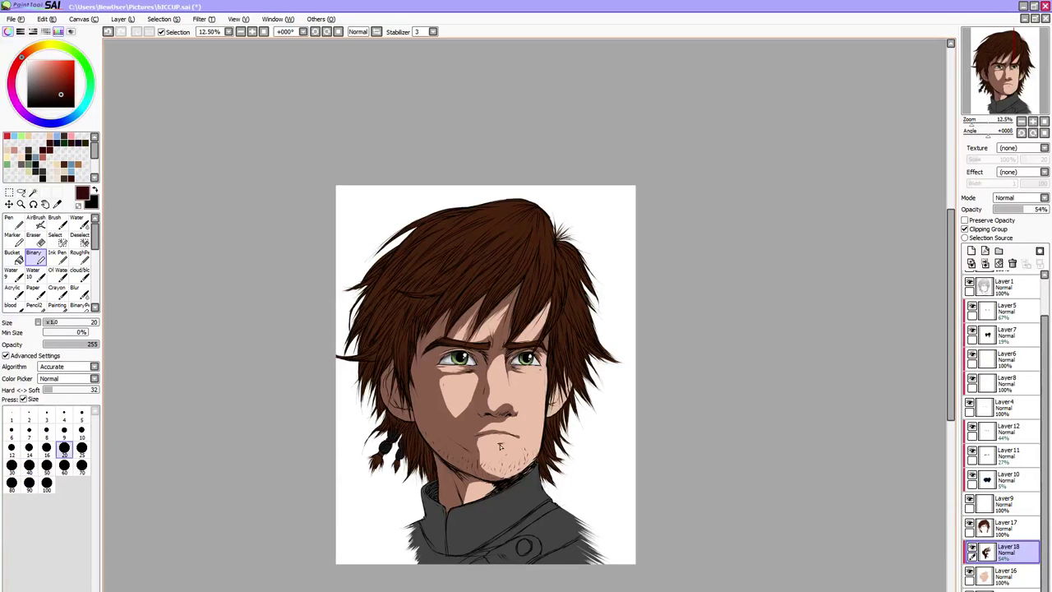
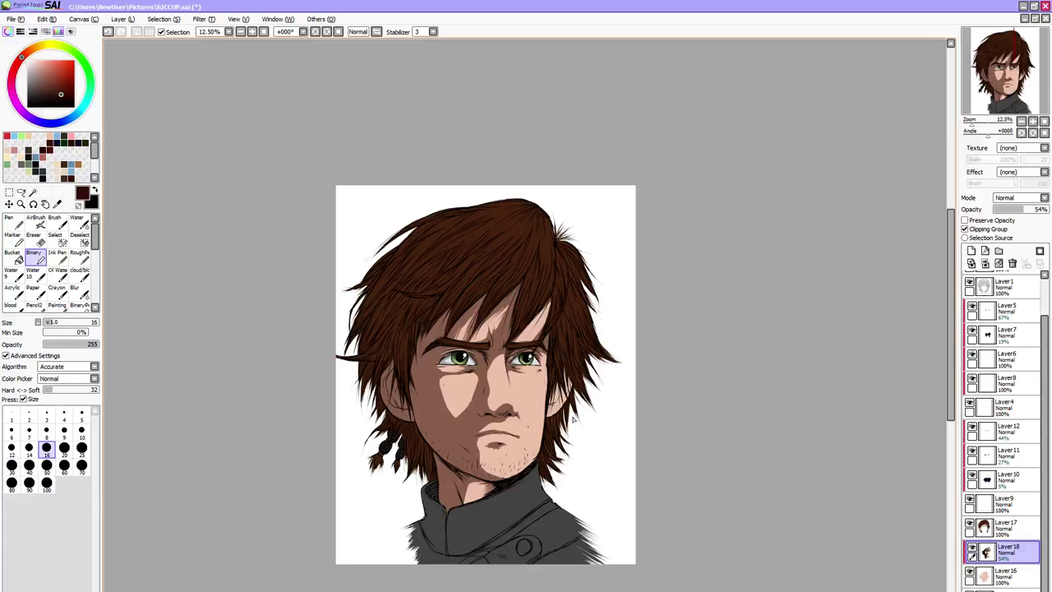
Fill the far ear with shadow at brush size 100
key("bracketright")
key("bracketright")
key("bracketright")
key("bracketright")
key("bracketright")
key("bracketright")
key("bracketright")
key("bracketright")
key("bracketright")
key("bracketright")
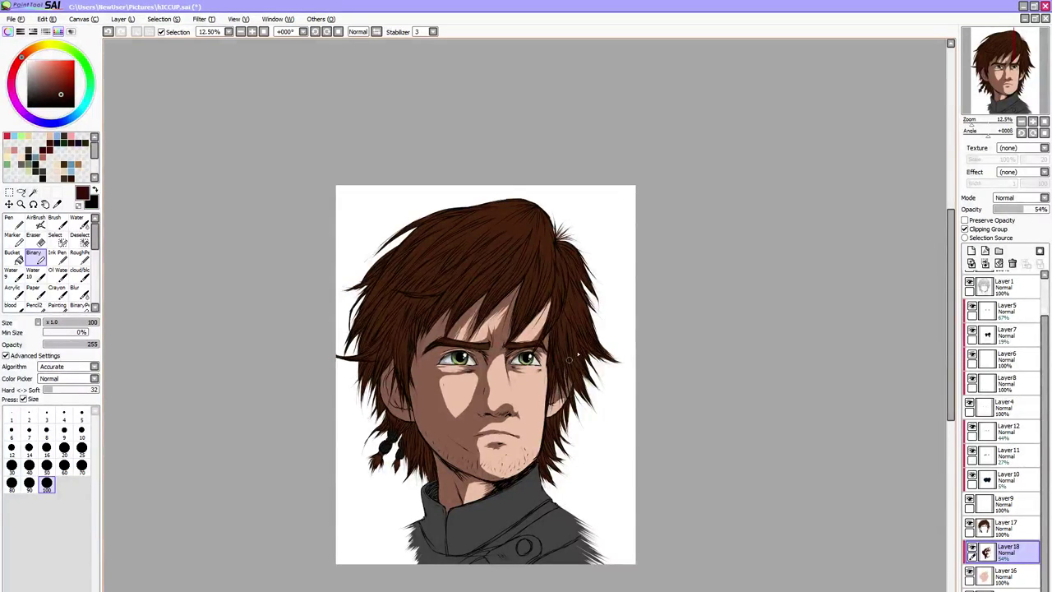
Refine the shadow on the lower part of the far ear, reducing the brush to 30 and then 10
key("bracketleft")
key("bracketleft")
key("bracketleft")
key("bracketleft")
key("bracketleft")
key("bracketleft")
key("bracketleft")
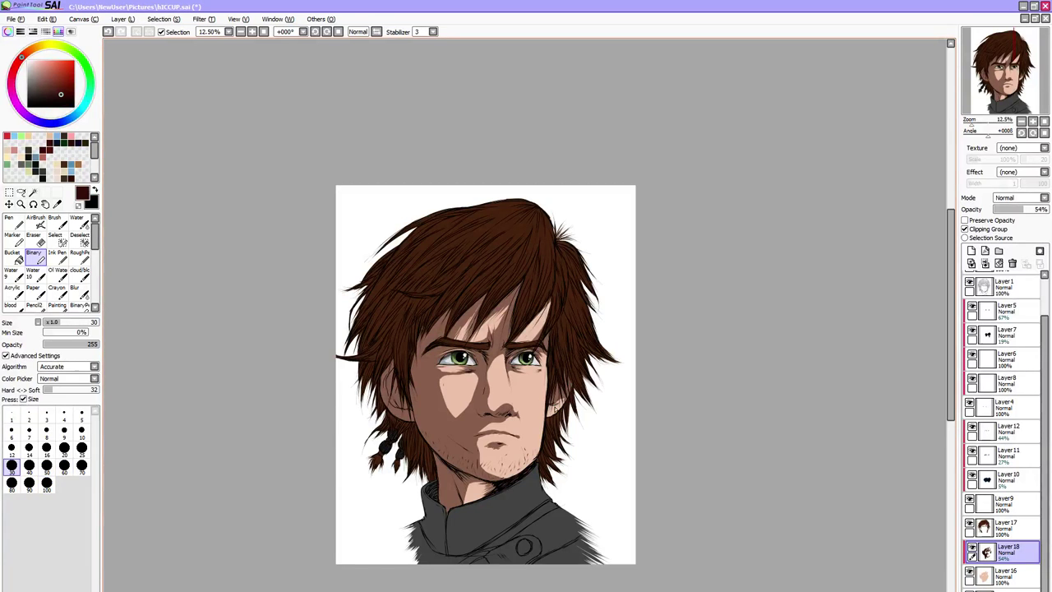
key("bracketleft")
key("bracketleft")
key("bracketleft")
key("bracketleft")
key("bracketleft")
key("bracketleft")
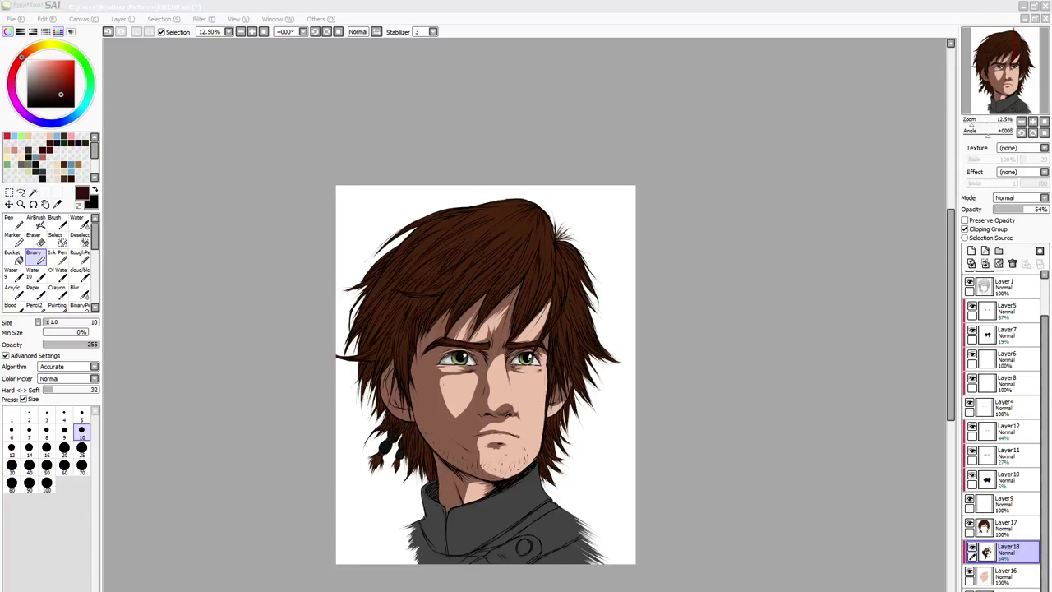
Identify the clipped shadow layer over the whites of the eyes, Layer10, and set its opacity to 26%
scroll(999, 513, "up", 2)
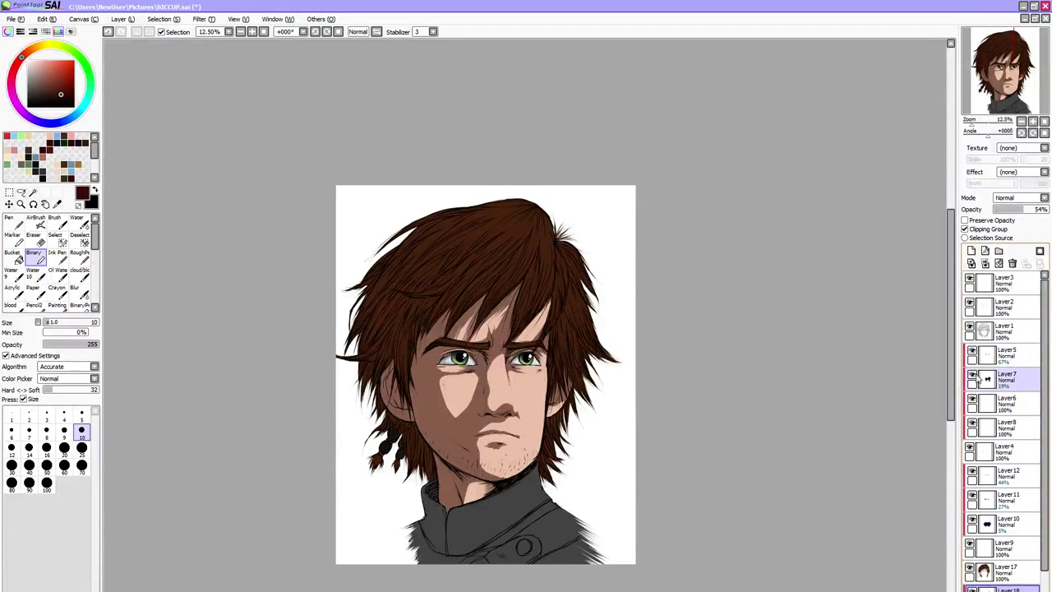
left_click(973, 376)
left_click(972, 376)
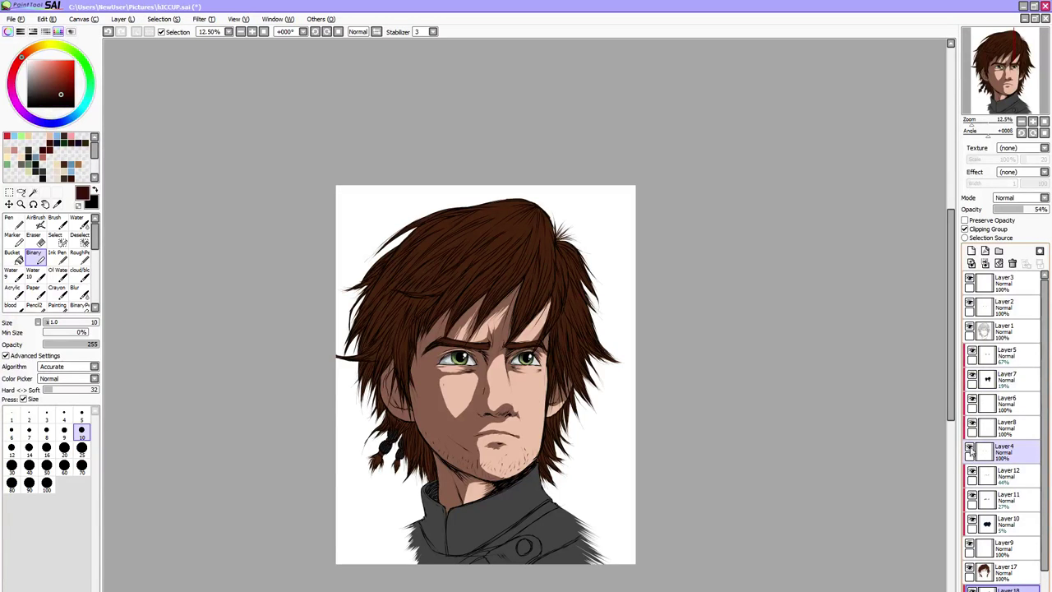
left_click(978, 523)
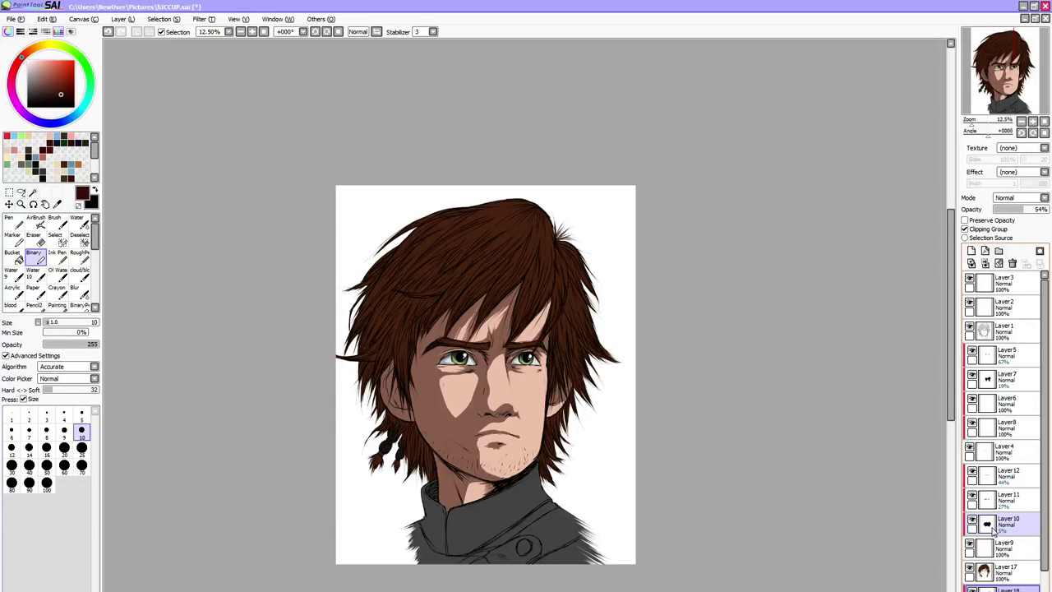
left_click(1008, 210)
left_click_drag(1006, 211, 1002, 210)
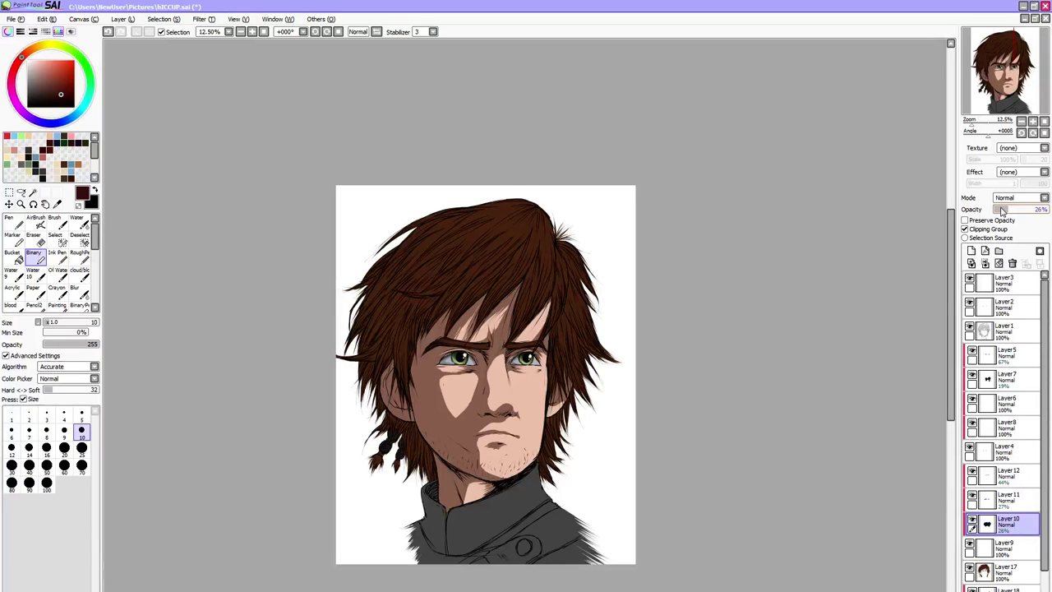
Try to add a new layer directly above the skin base on Layer16
scroll(998, 494, "down", 3)
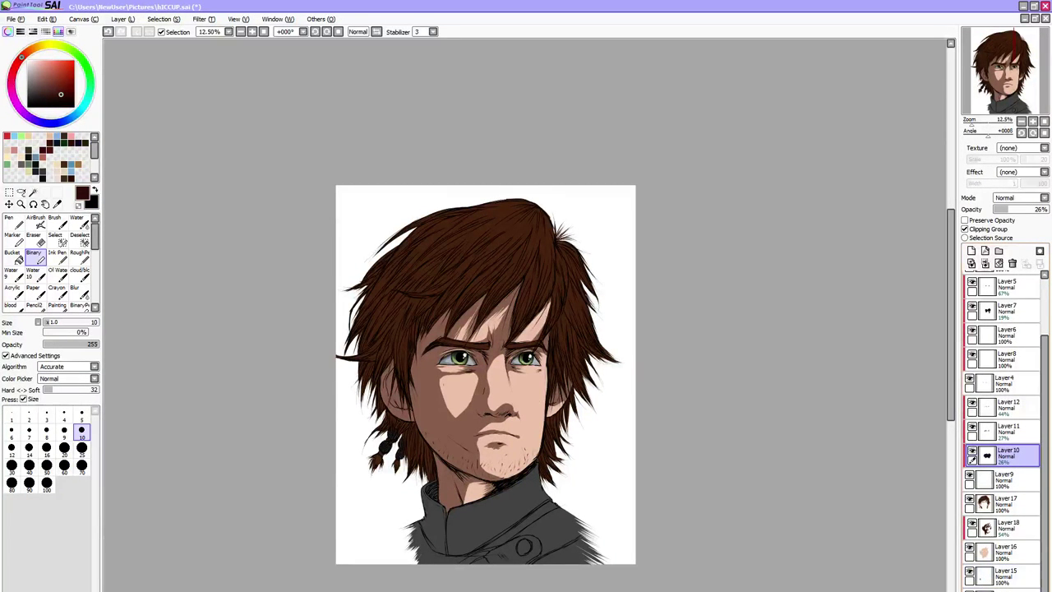
left_click(971, 551)
left_click(971, 551)
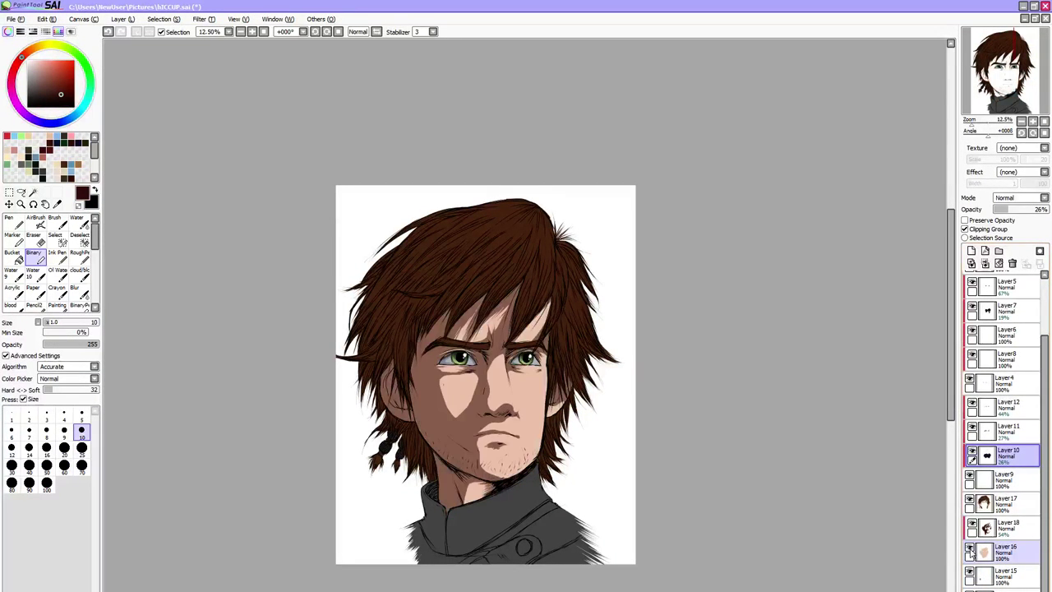
left_click(990, 550)
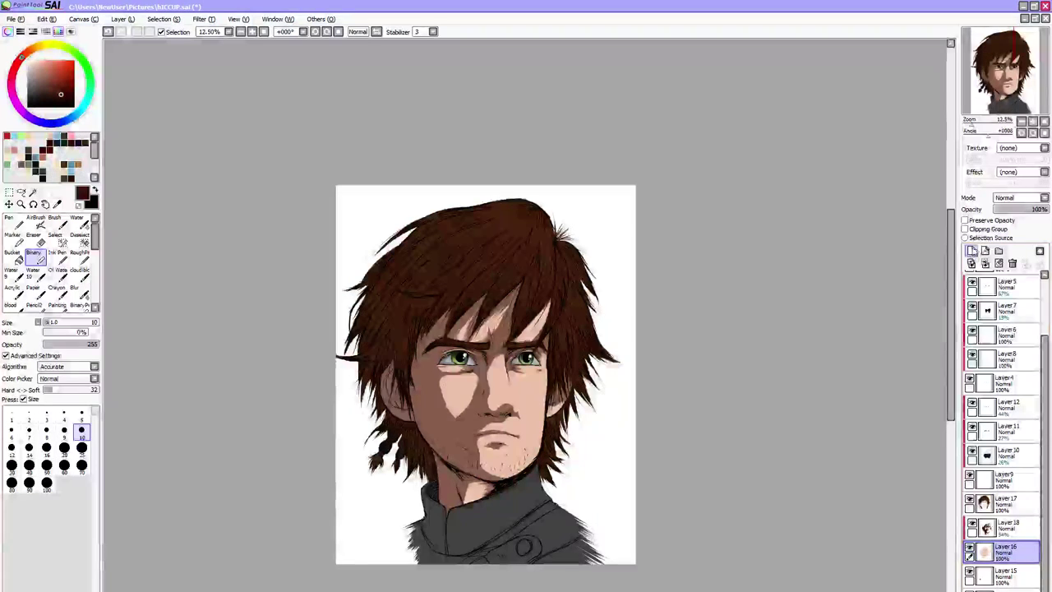
left_click(973, 250)
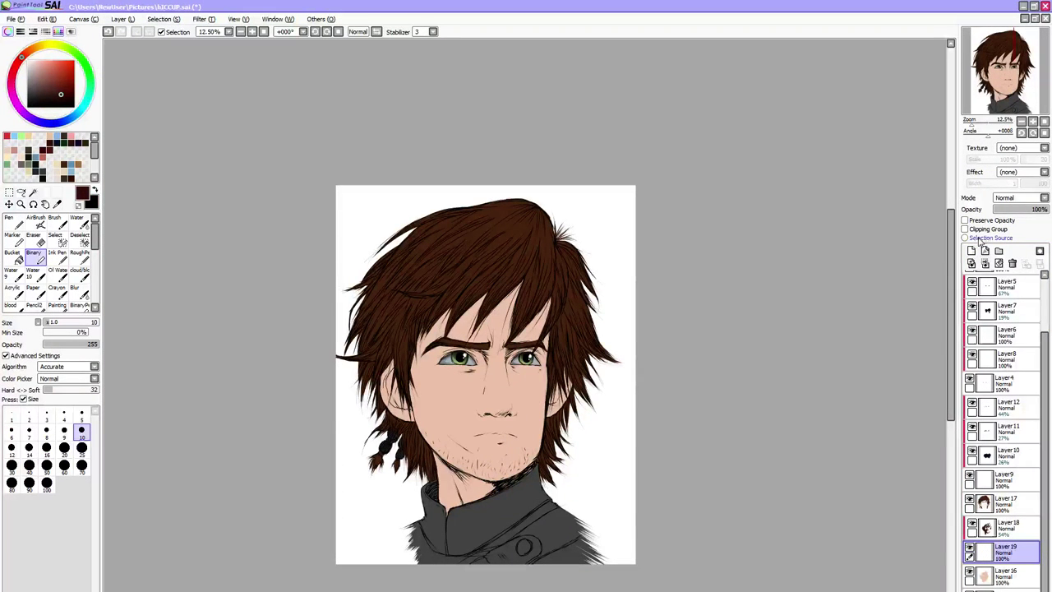
left_click(985, 264)
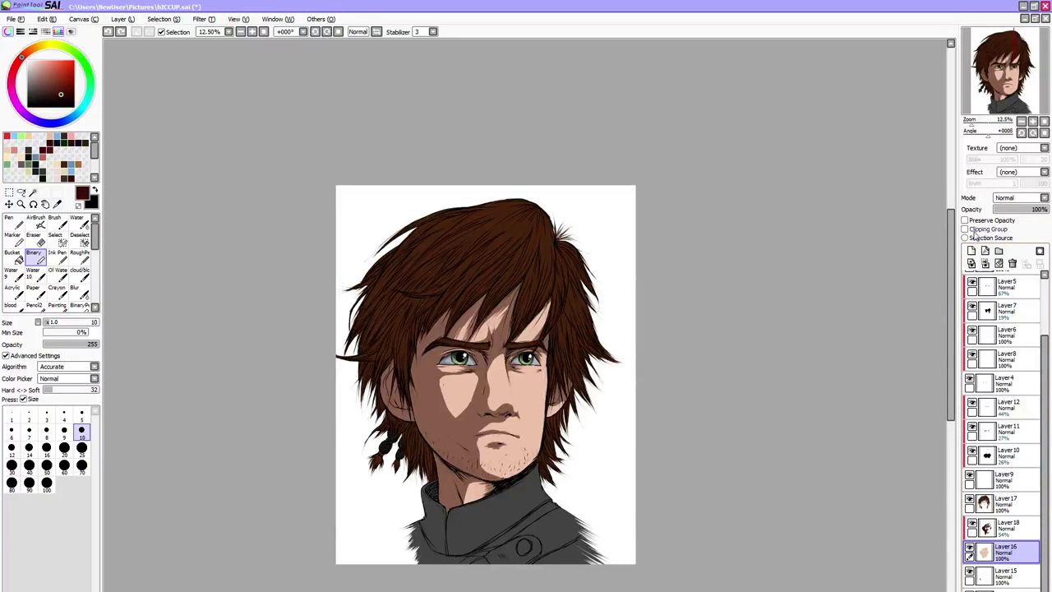
Add two new layers directly above the skin base, Layer16, and make both of them clipping layers
left_click(971, 250)
left_click(989, 229)
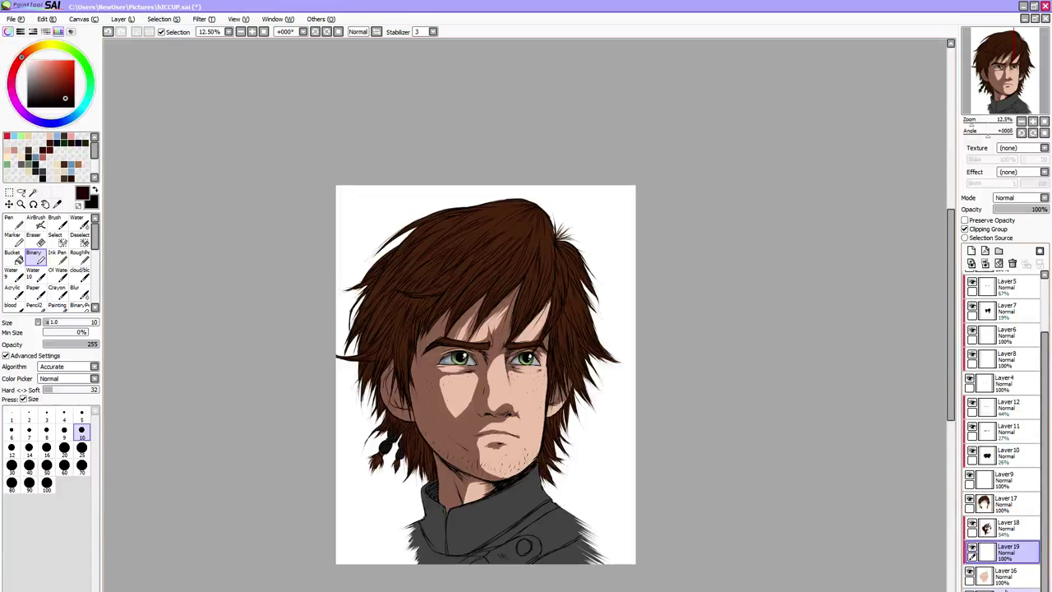
left_click(1007, 576)
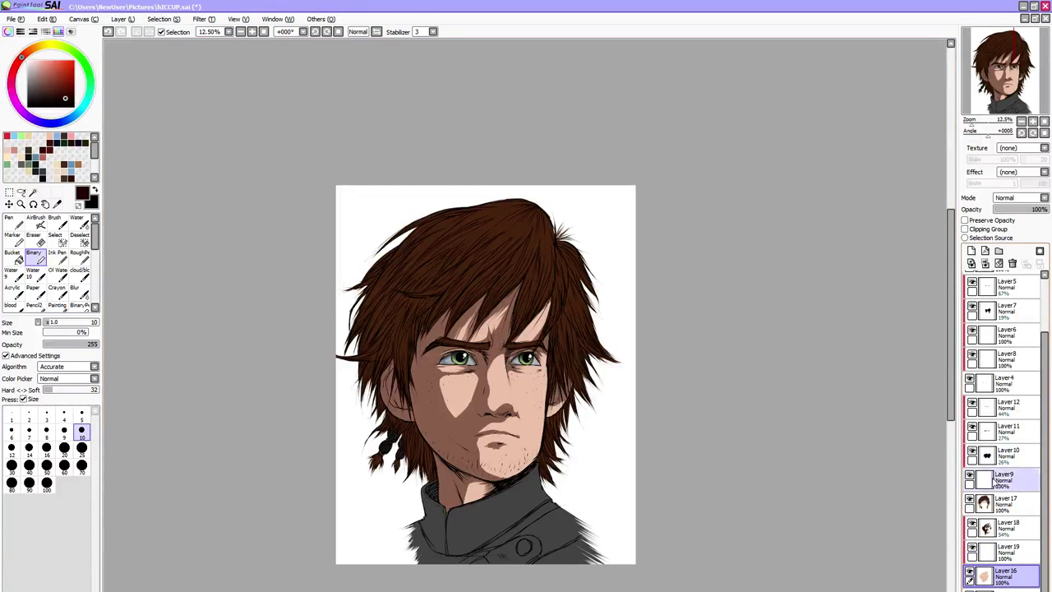
left_click(971, 251)
left_click(966, 230)
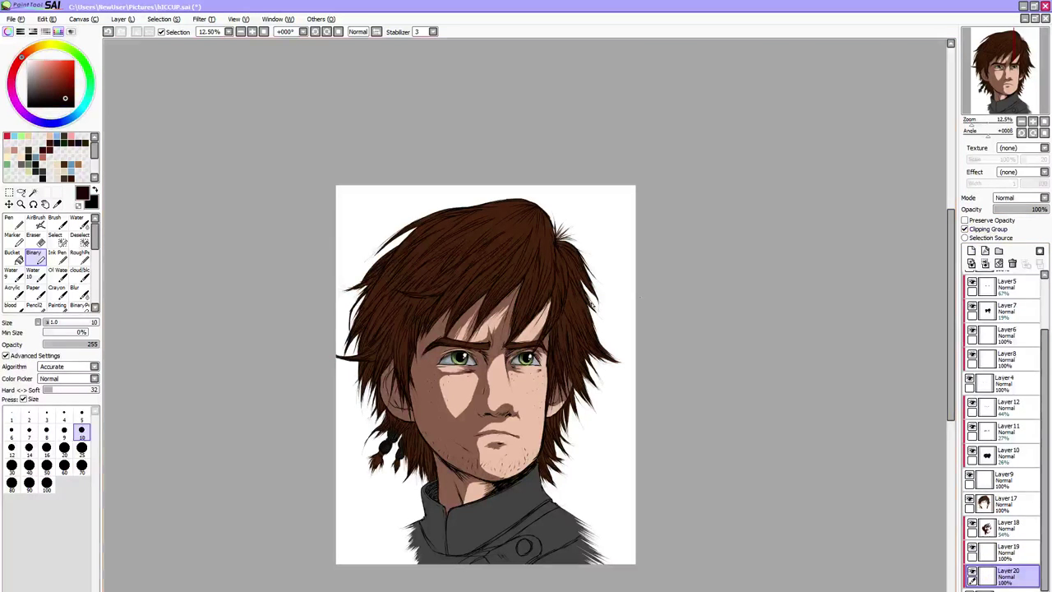
Paint a near-black shadow under the chin on the lower clipped layer at brush size 50, and set its opacity to 56%
left_click(74, 107)
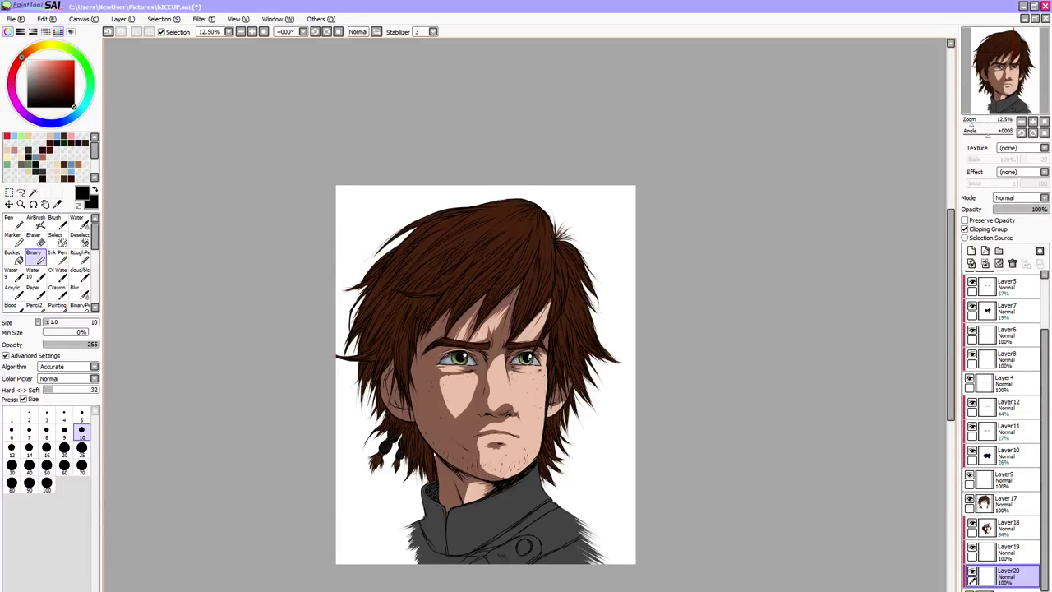
left_click(46, 465)
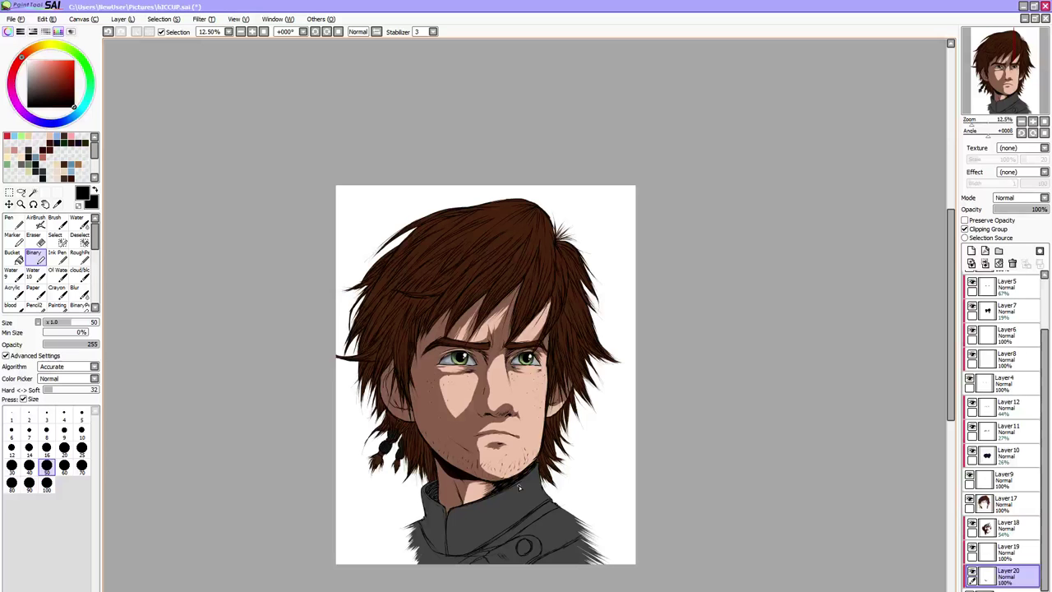
left_click_drag(1038, 209, 1023, 209)
Paint the deeper shadow inside the near ear, using brush size 14 for the edge and 40 for the fill
key("bracketleft")
key("bracketleft")
key("bracketleft")
key("bracketleft")
key("bracketleft")
key("bracketleft")
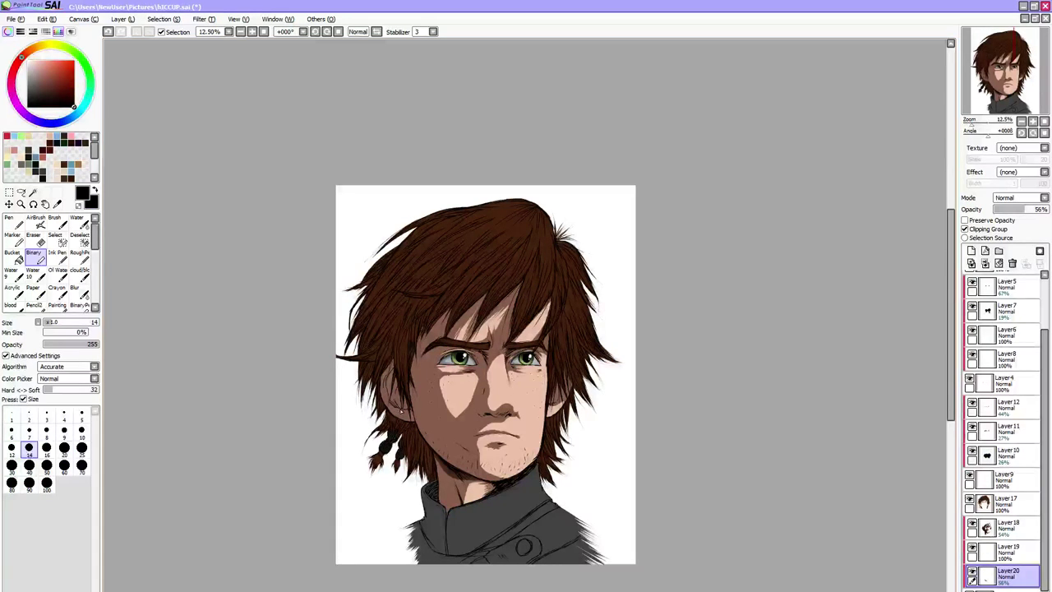
key("bracketright")
key("bracketright")
key("bracketright")
key("bracketright")
key("bracketright")
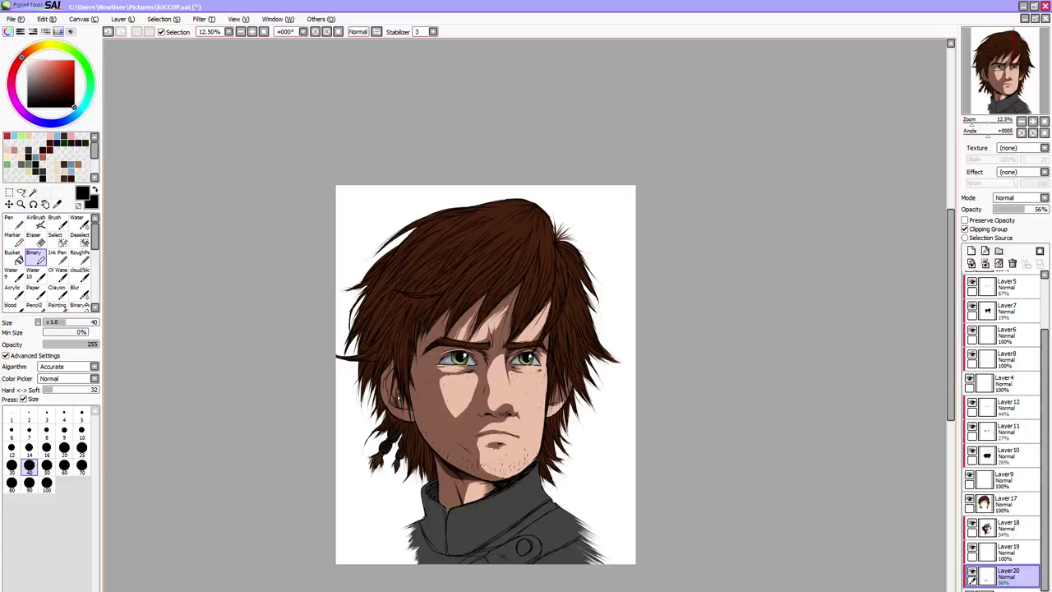
mouse_move(399, 397)
left_mouse_down()
mouse_move(412, 411)
mouse_move(388, 385)
mouse_move(393, 371)
left_mouse_up()
Extend the deep shadow into the upper part of the near ear with brush sizes 20 and 40
key("bracketleft")
key("bracketleft")
key("bracketleft")
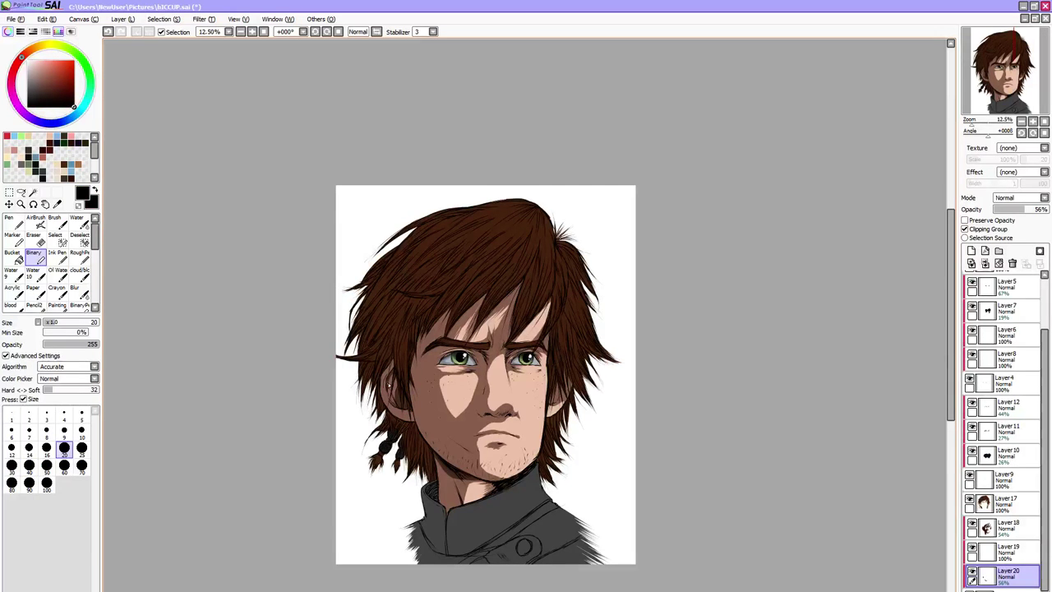
key("bracketright")
key("bracketright")
key("bracketright")
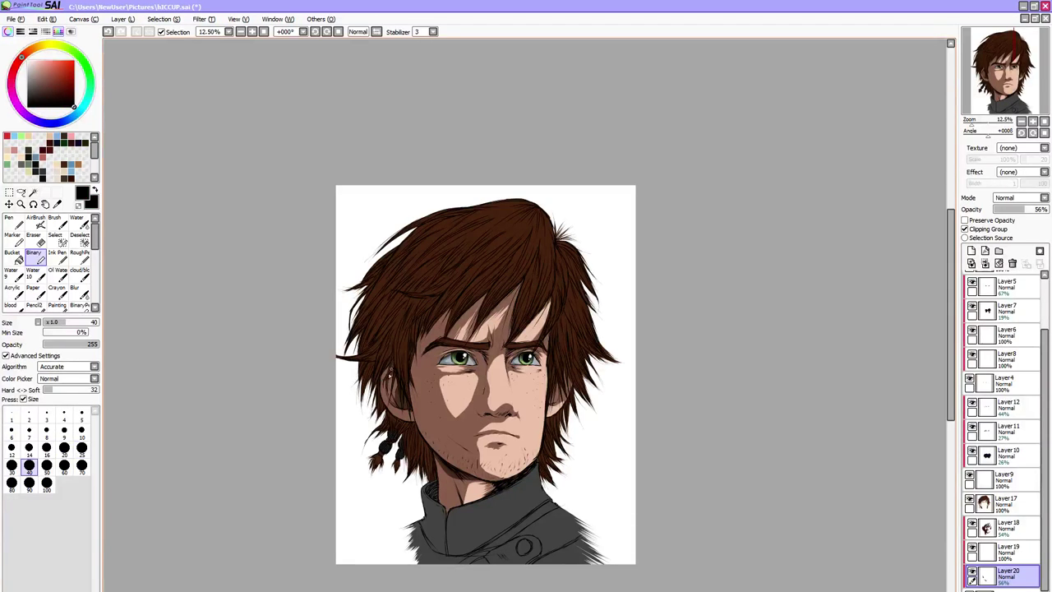
left_click_drag(389, 365, 384, 381)
Darken the inside of the far ear with deep shadow at brush size 80
key("bracketright")
key("bracketright")
key("bracketright")
key("bracketright")
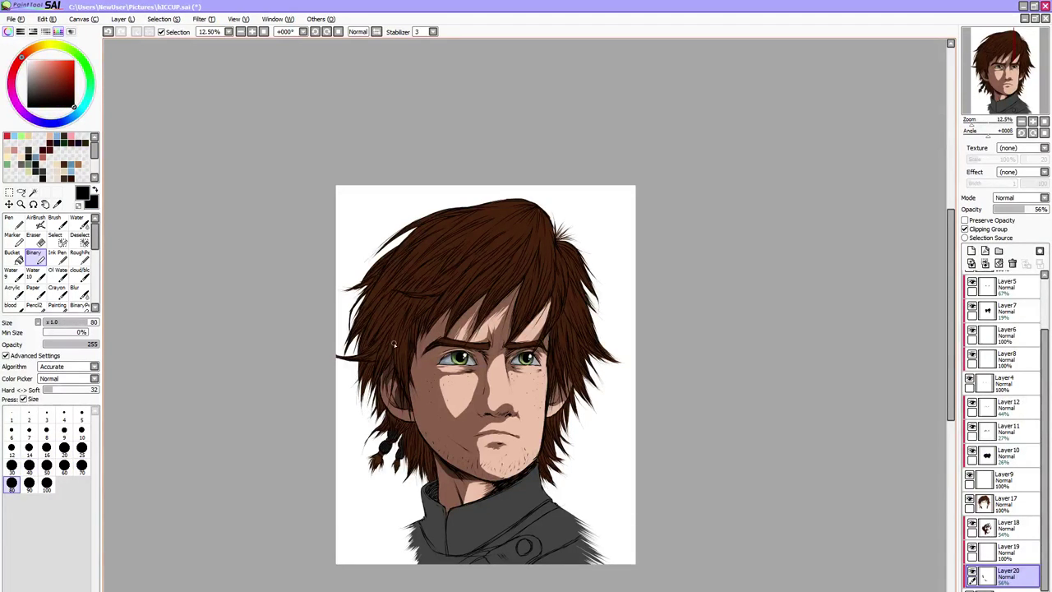
mouse_move(554, 390)
left_mouse_down()
mouse_move(552, 400)
mouse_move(567, 373)
left_mouse_up()
Shade along the mouth line and beneath the lower lip with deep shadow at brush size 9
key("bracketleft")
key("bracketleft")
key("bracketleft")
key("bracketleft")
key("bracketleft")
key("bracketleft")
key("bracketleft")
key("bracketleft")
key("bracketleft")
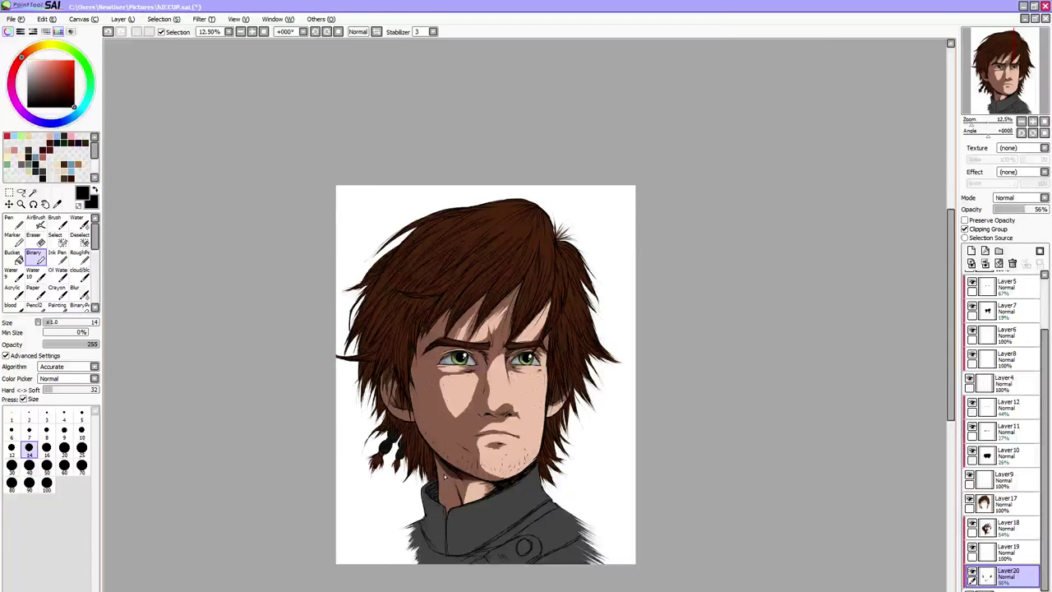
scroll(443, 474, "up", 1)
key("bracketleft")
key("bracketleft")
key("bracketleft")
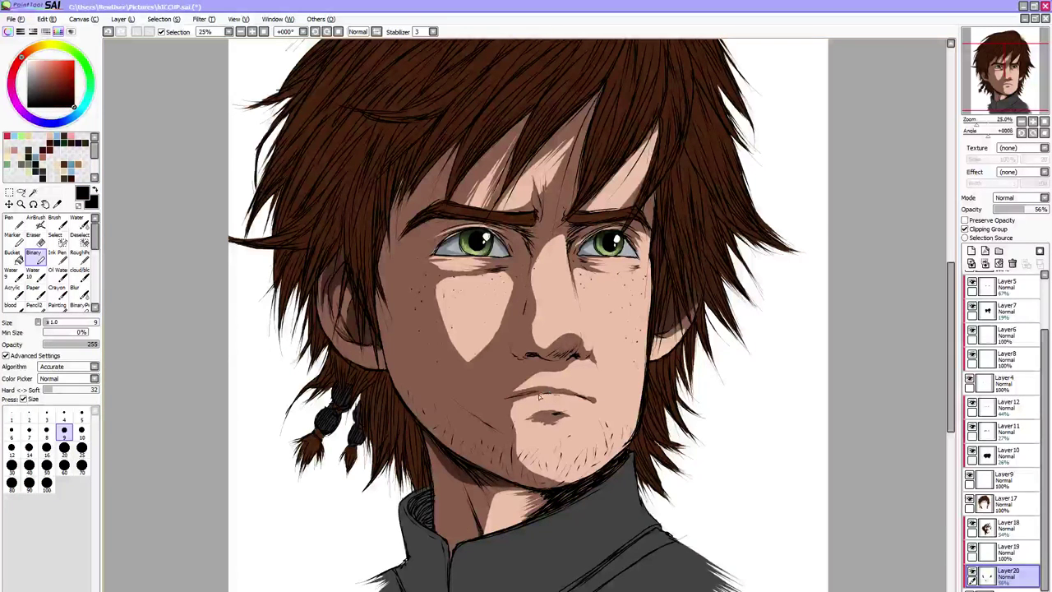
key("ctrl+z")
left_click_drag(529, 396, 516, 398)
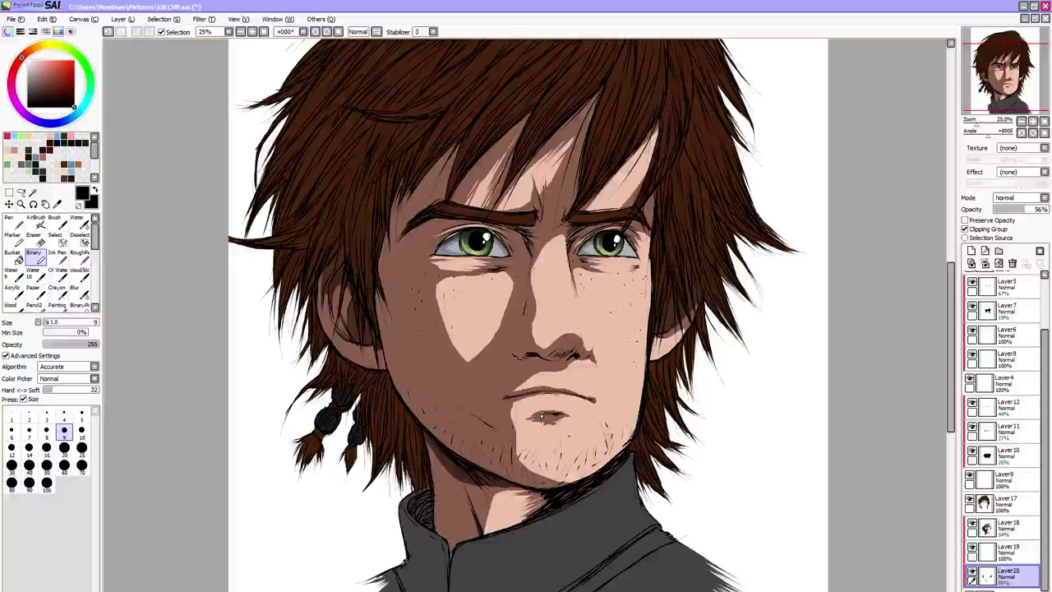
left_click_drag(542, 416, 566, 418)
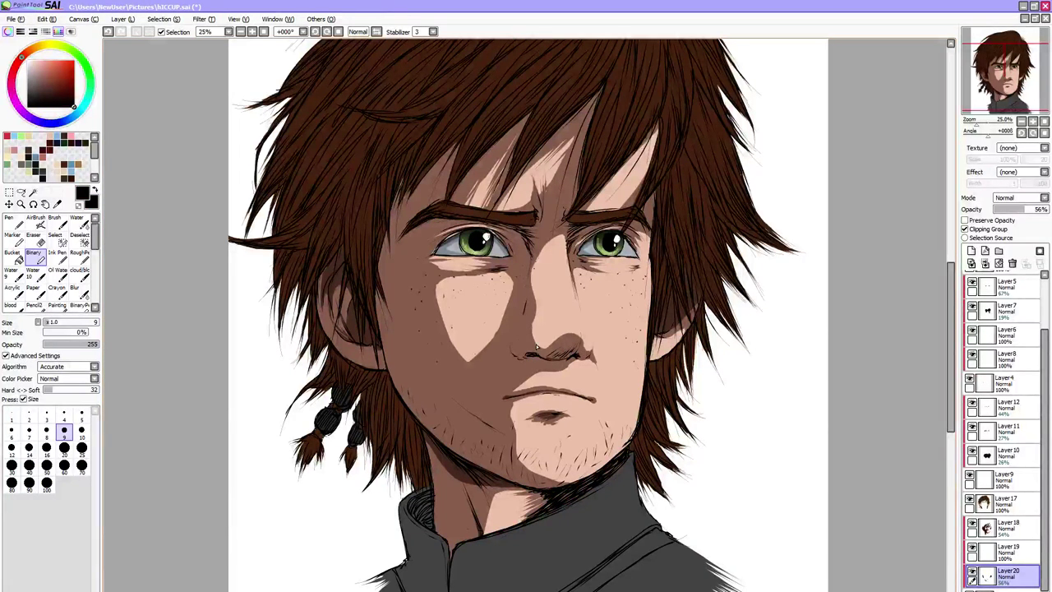
Outline the deep shadow beneath the near nostril at brush size 12 and enlarge the brush to 50 to fill it
key("bracketright")
key("bracketright")
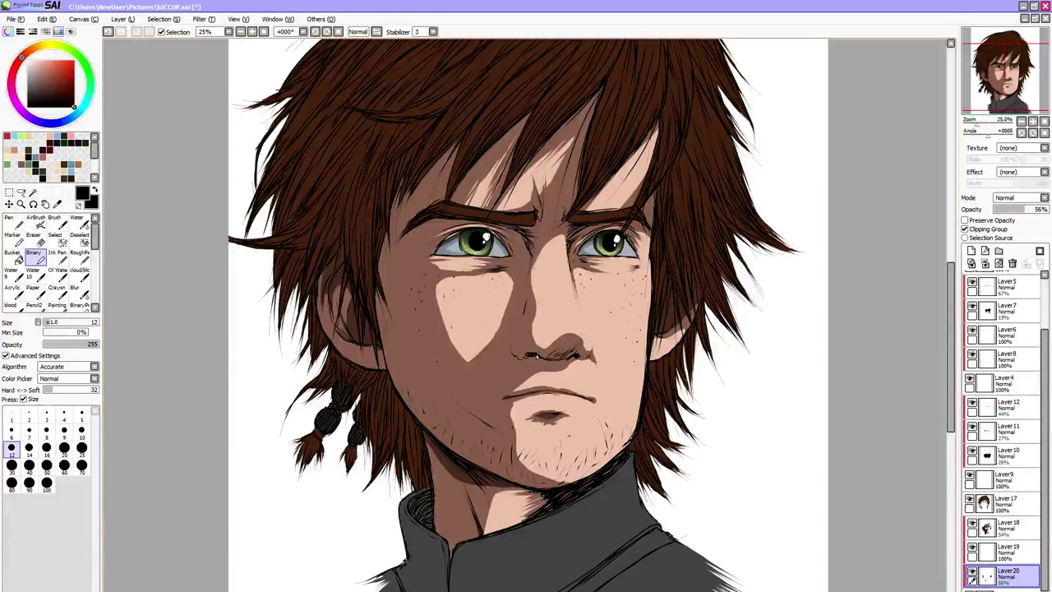
left_click_drag(534, 355, 509, 358)
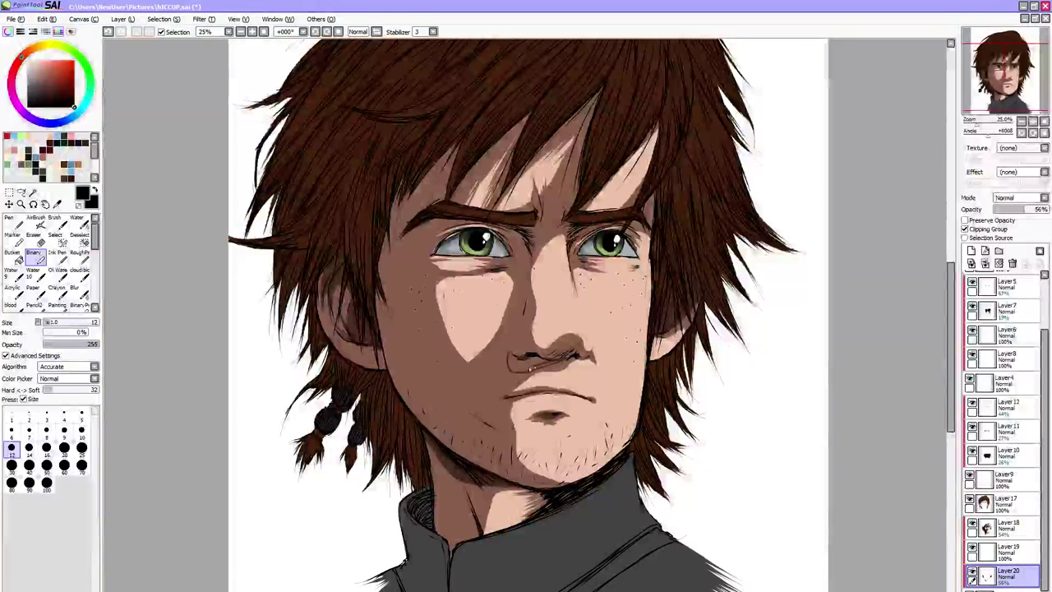
key("bracketright")
key("bracketright")
key("bracketright")
key("bracketright")
key("bracketright")
key("bracketright")
key("bracketright")
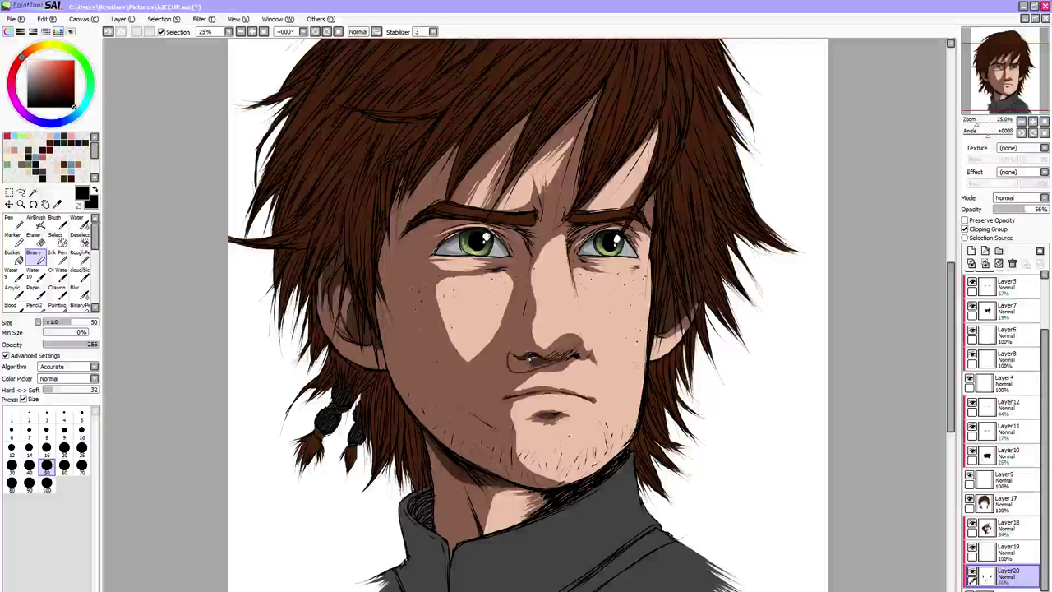
Extend the deep shadow under the nose toward the far nostril at brush size 14 and fill it at size 50
key("bracketleft")
key("bracketleft")
key("bracketleft")
key("bracketleft")
key("bracketleft")
key("bracketleft")
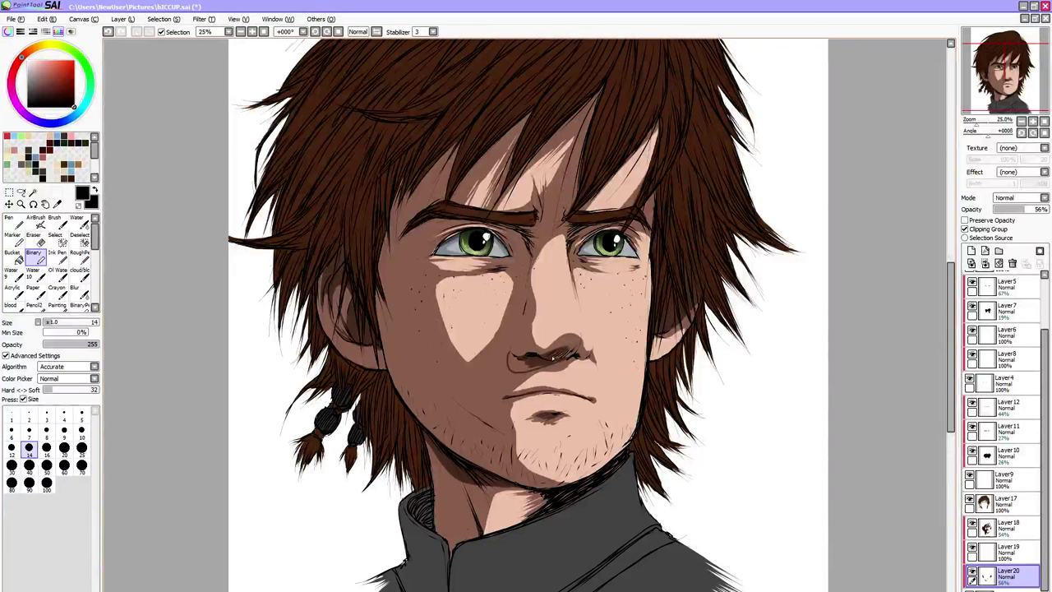
left_click_drag(553, 358, 575, 355)
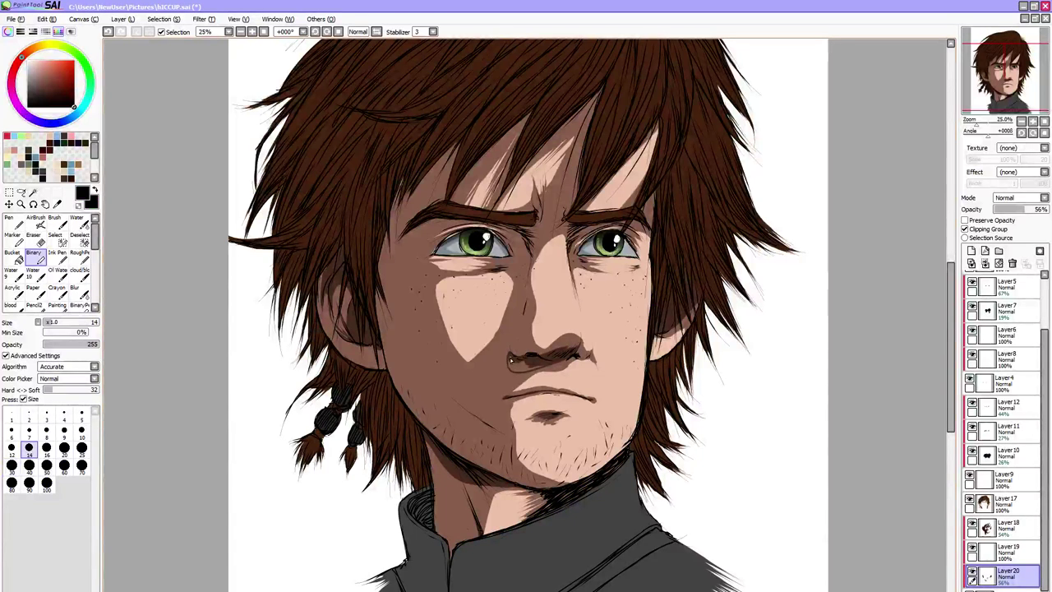
key("]")
key("]")
key("]")
key("]")
key("]")
key("]")
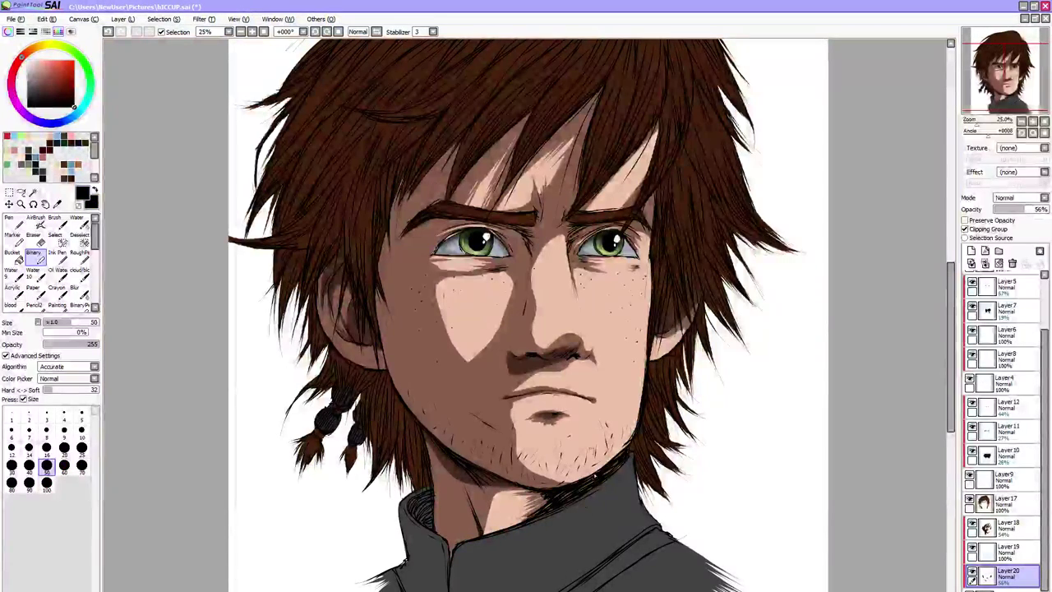
Extend the nose's deep shadow down toward the near corner of the mouth, outlining at brush size 16 and refining at 14
key("bracketleft")
key("bracketleft")
key("bracketleft")
key("bracketleft")
key("bracketleft")
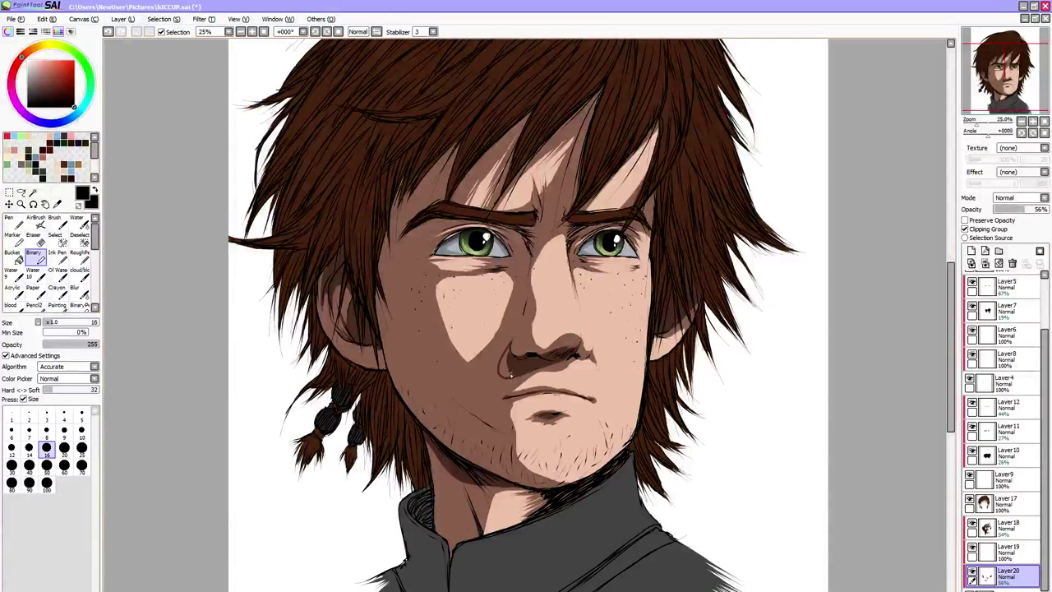
key("bracketright")
key("bracketright")
key("bracketright")
key("bracketright")
key("bracketright")
left_click(28, 447)
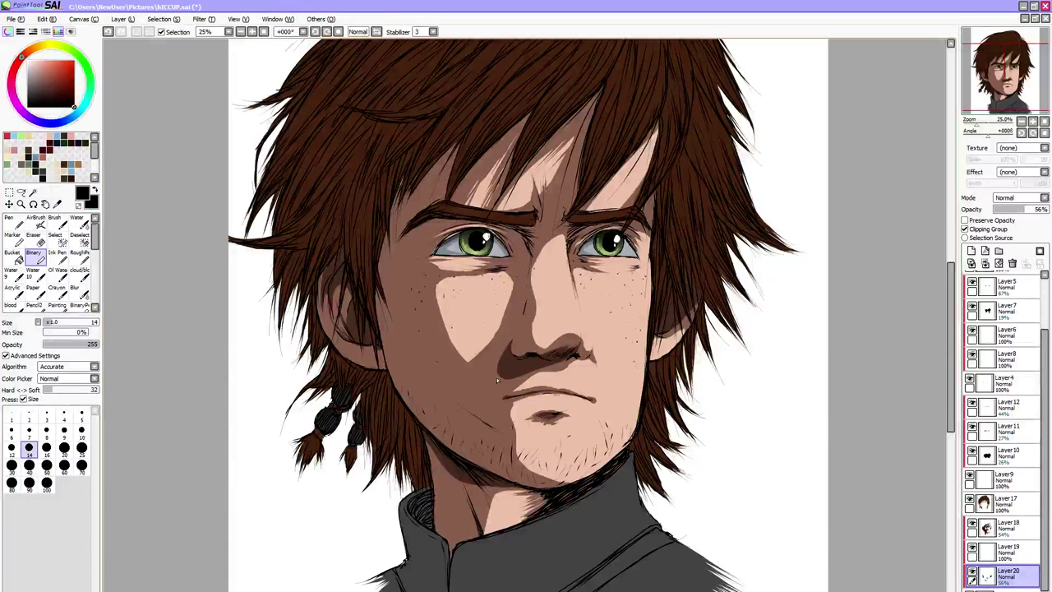
Add deep shadow above the near earlobe with brush sizes 12 and 16
key("bracketleft")
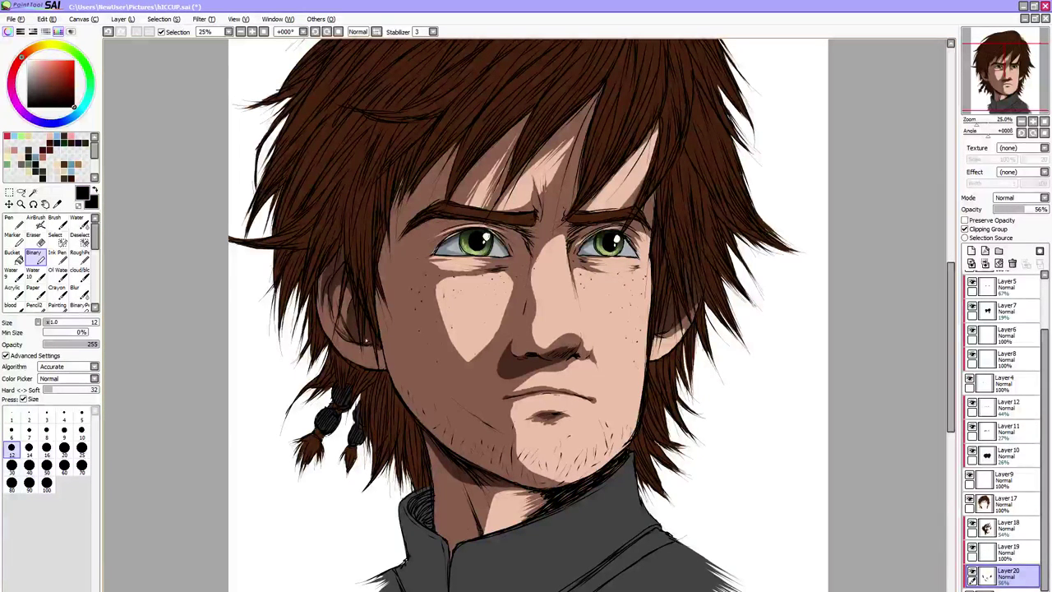
left_click_drag(348, 343, 374, 353)
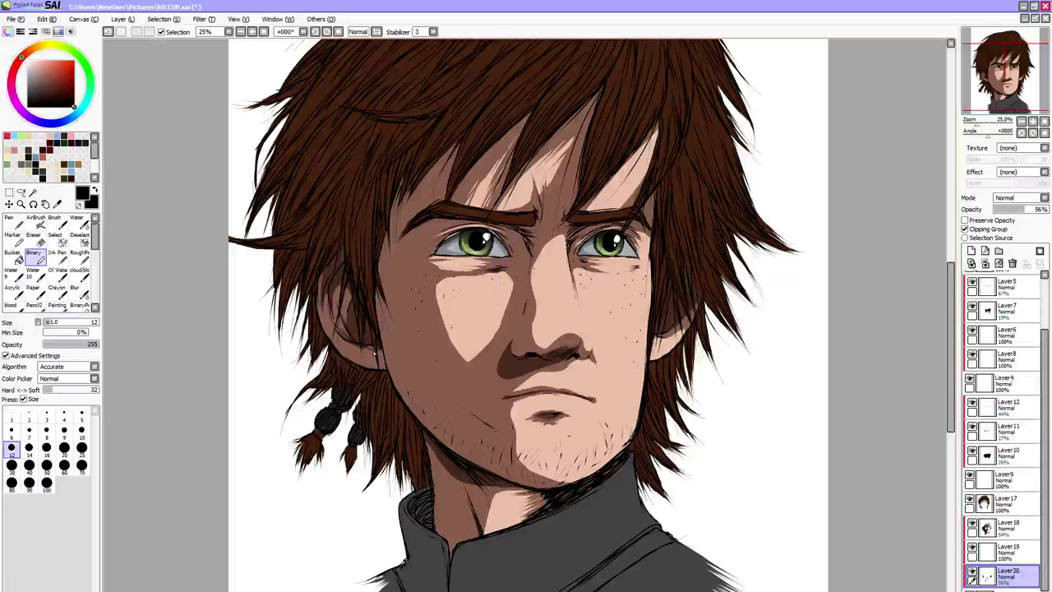
key("bracketright")
key("bracketright")
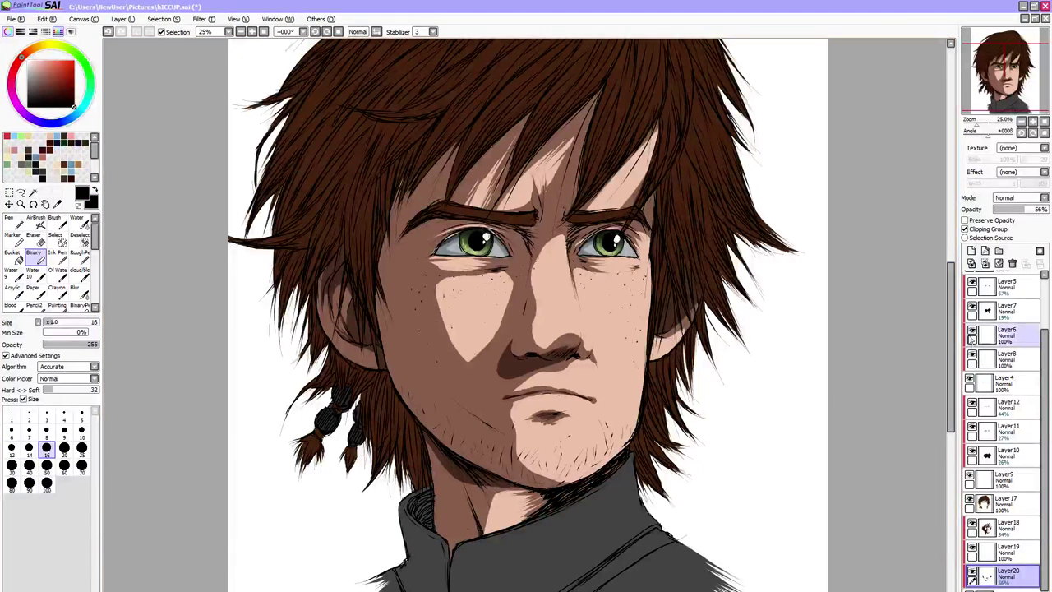
Darken the crease beneath the near eye at brush sizes 16 and 20, and the area between eye and brow at 60
left_click_drag(951, 345, 955, 309)
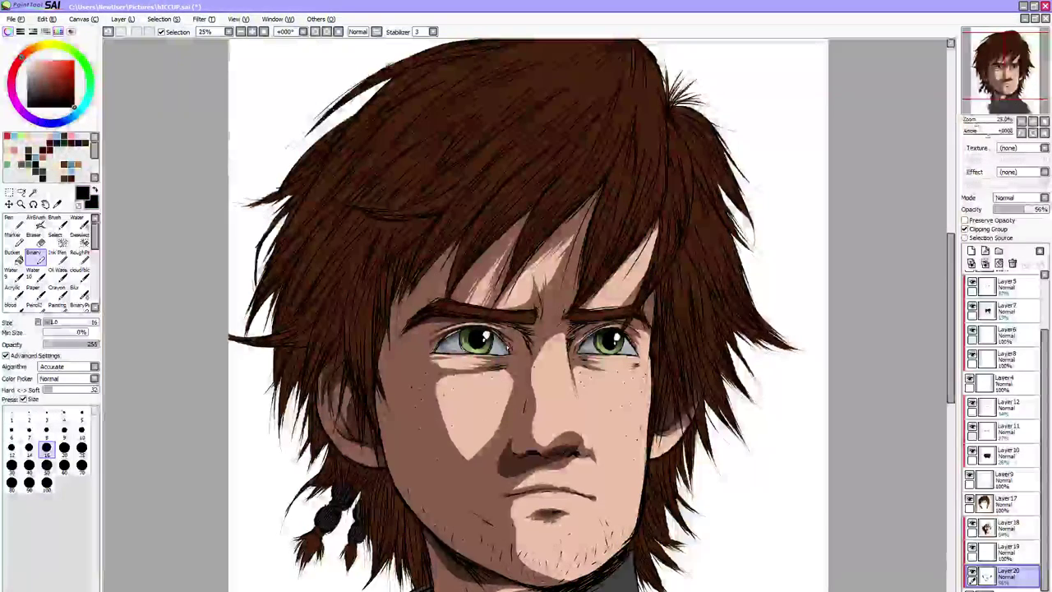
key("ctrl+z")
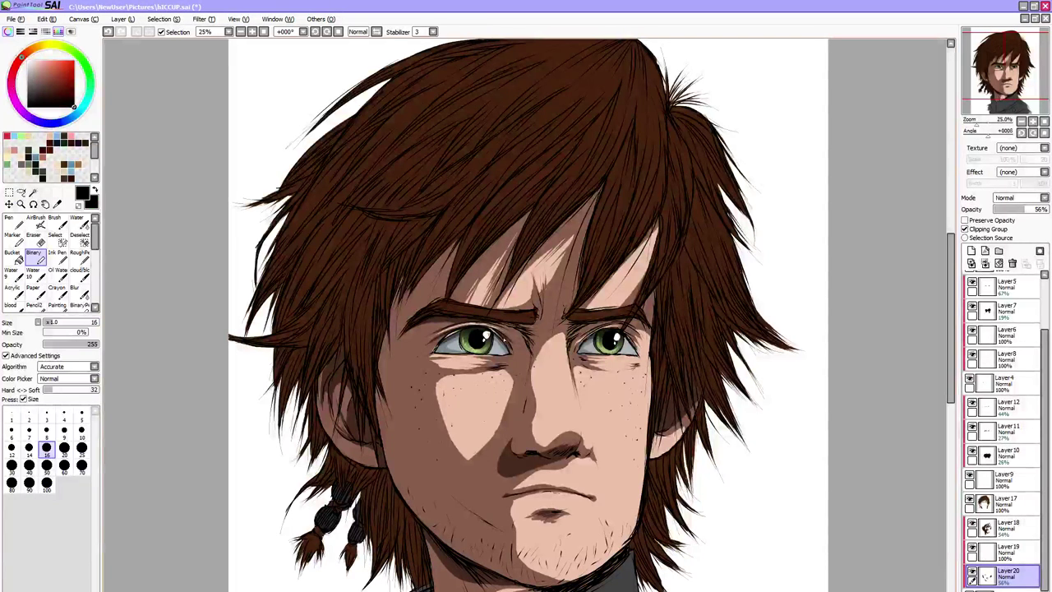
key("bracketright")
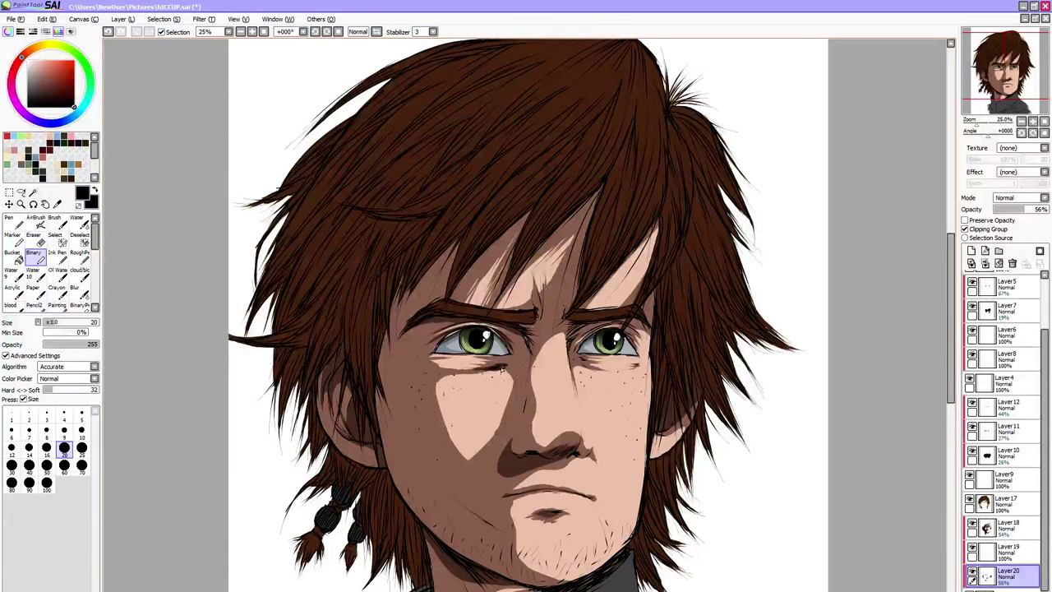
key("bracketright")
key("bracketright")
key("bracketright")
key("bracketright")
key("bracketright")
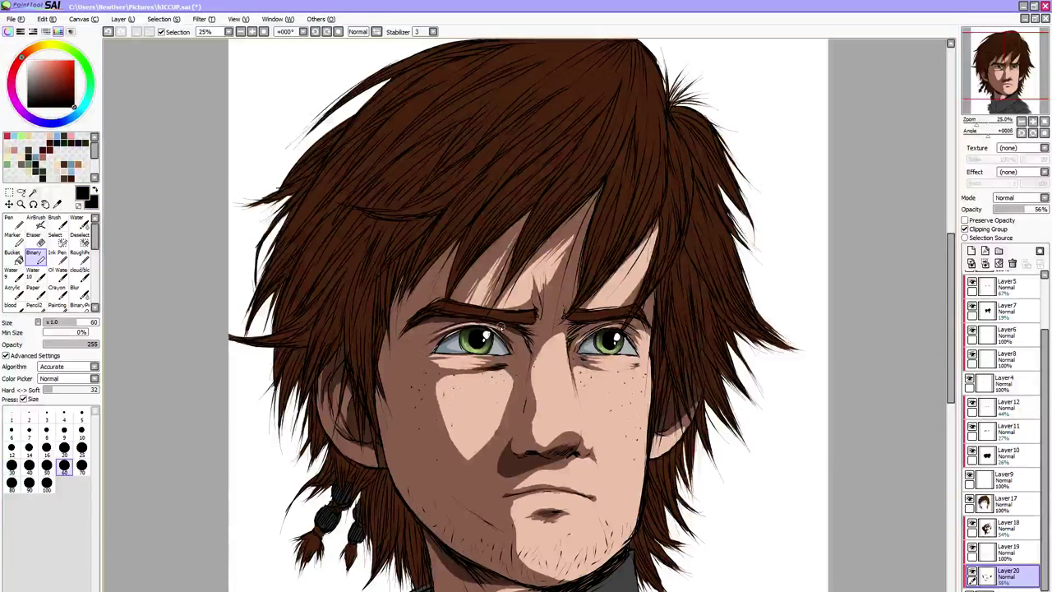
Refine the deep shadow at the inner corner of the near eye at brush size 10
key("bracketleft")
key("bracketleft")
key("bracketleft")
key("bracketleft")
key("bracketleft")
key("bracketleft")
key("bracketleft")
key("bracketleft")
key("bracketleft")
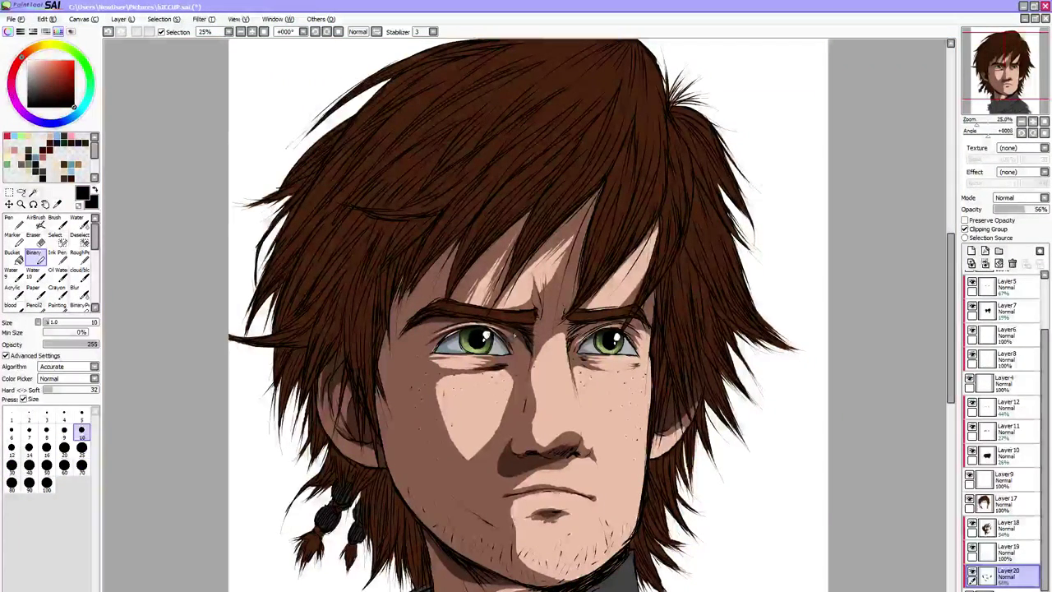
Add deep shadow at the far eye's inner corner at brush size 30 and beneath that eye at size 12
key("bracketright")
key("bracketright")
key("bracketright")
key("bracketright")
key("bracketright")
key("bracketright")
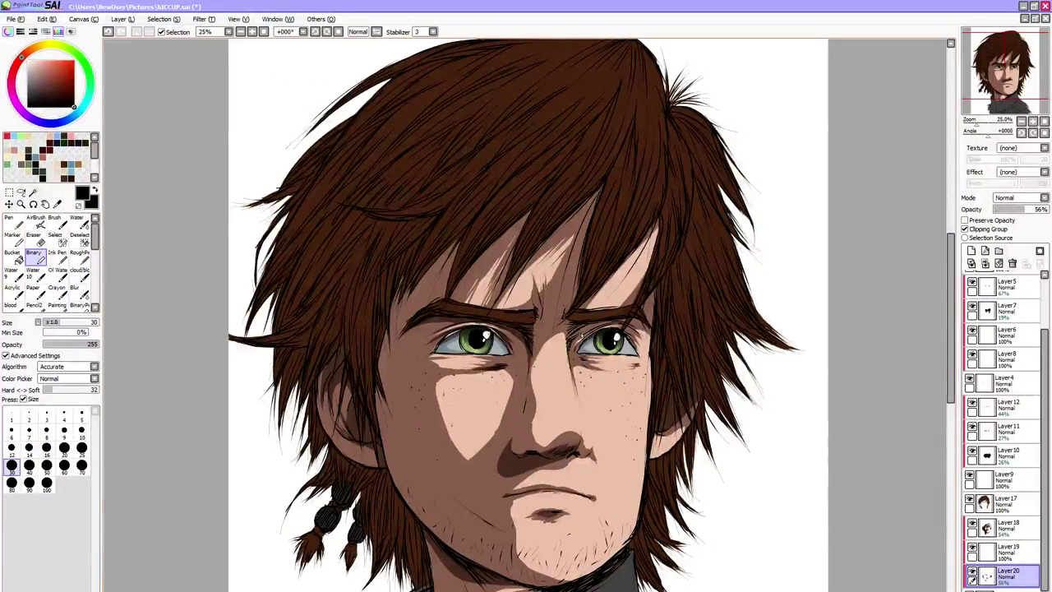
mouse_move(572, 320)
left_mouse_down()
mouse_move(568, 335)
mouse_move(574, 344)
mouse_move(582, 336)
mouse_move(573, 338)
left_mouse_up()
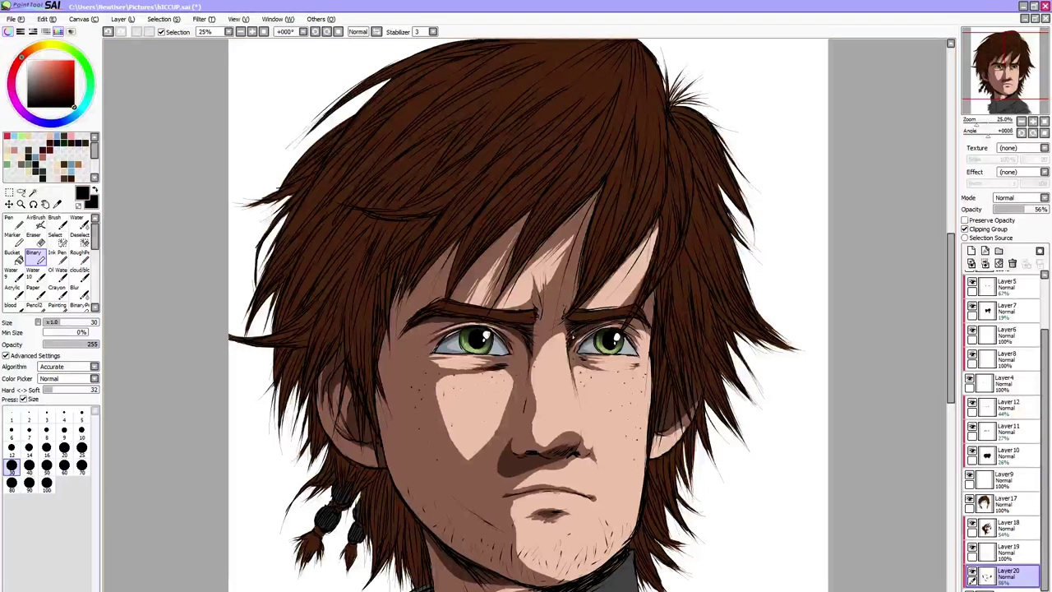
key("bracketleft")
key("bracketleft")
key("bracketleft")
key("bracketleft")
key("bracketleft")
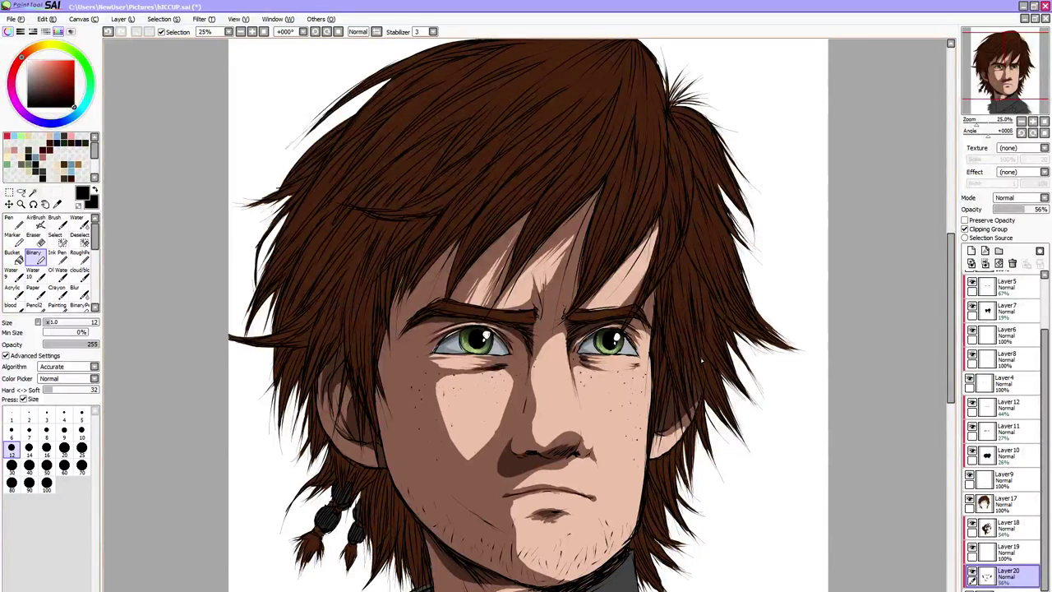
Paint deep shadow along the hairline at the near temple at brush size 70
key("bracketright")
key("bracketright")
key("bracketright")
key("bracketright")
key("bracketright")
key("bracketright")
key("bracketright")
key("bracketright")
key("bracketright")
key("bracketright")
key("bracketright")
key("bracketright")
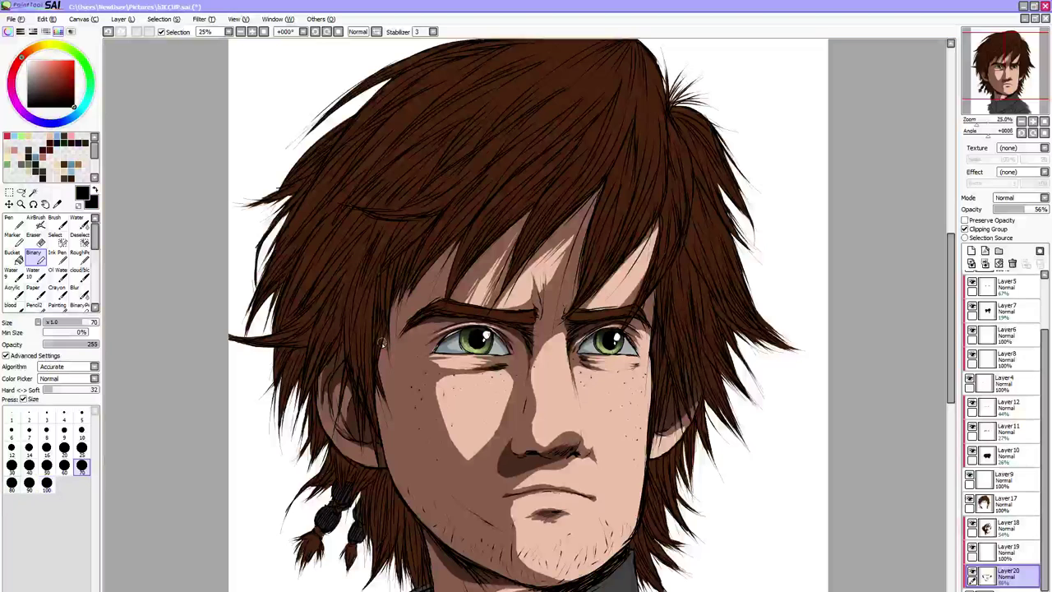
Refine the deep shadow along the near cheek's hairline at brush size 9
key("bracketleft")
key("bracketleft")
key("bracketleft")
key("bracketleft")
key("bracketleft")
key("bracketleft")
key("bracketleft")
key("bracketleft")
key("bracketleft")
key("bracketleft")
key("bracketleft")
key("bracketleft")
key("bracketleft")
key("bracketleft")
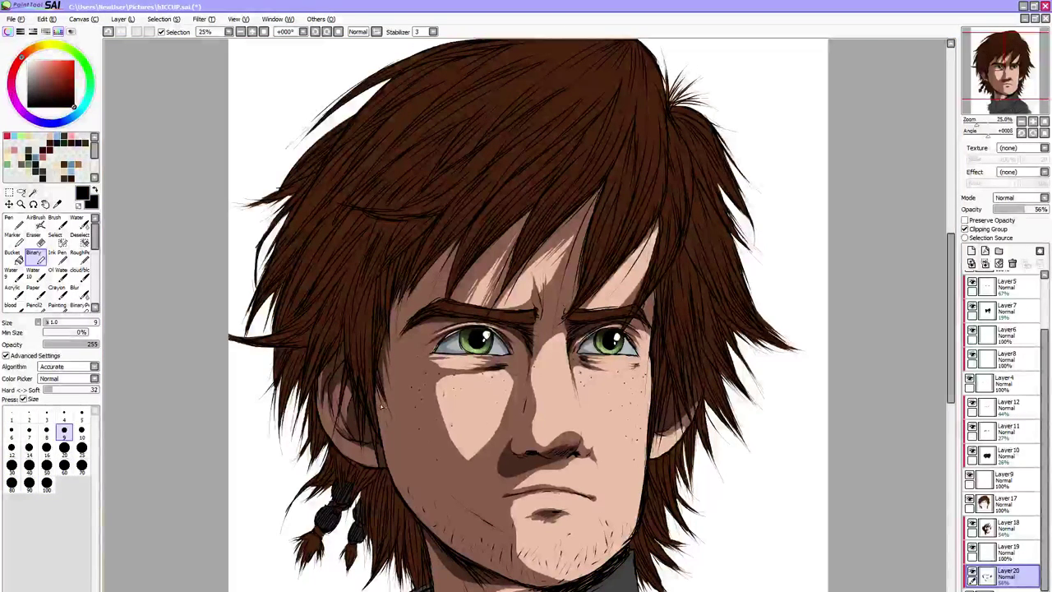
Paint deep shadow at the near temple and beneath the hair strands above the near eyebrow's outer half at brush size 30
key("bracketright")
key("bracketright")
key("bracketright")
key("bracketright")
key("bracketright")
key("bracketright")
key("bracketright")
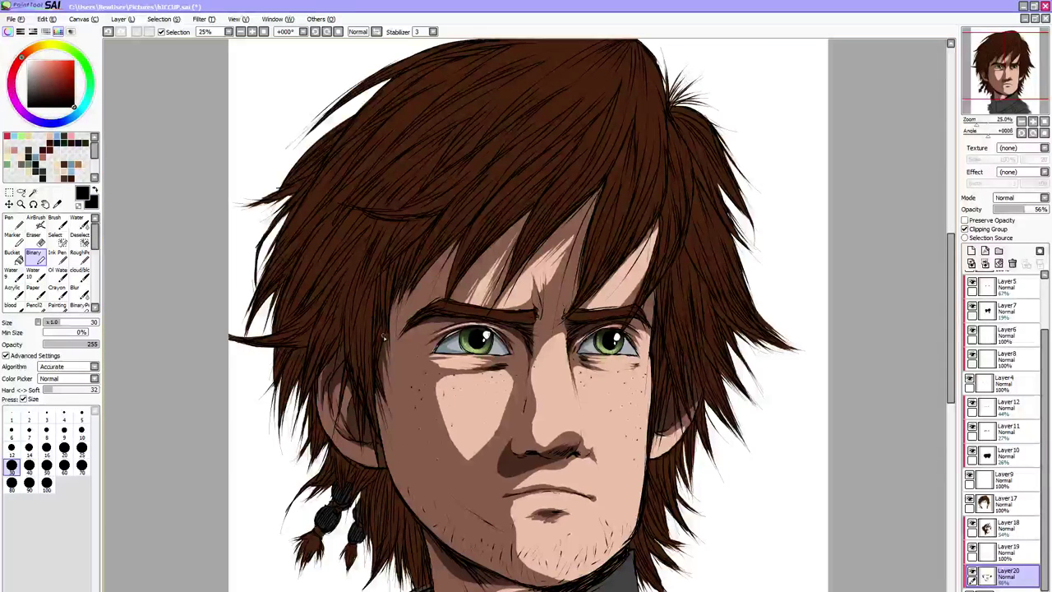
left_click_drag(458, 243, 435, 306)
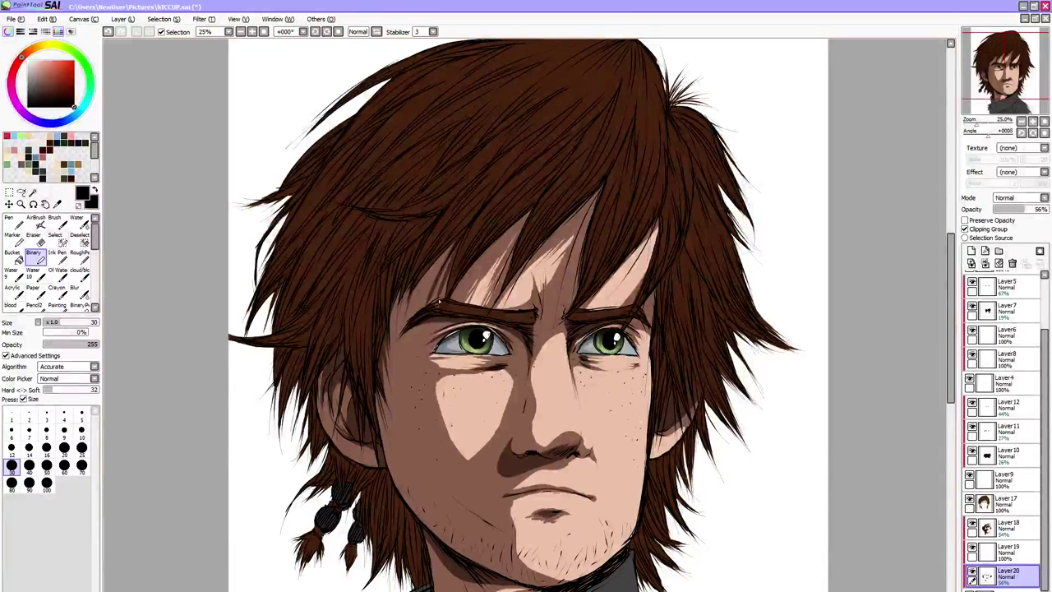
left_click_drag(452, 266, 444, 296)
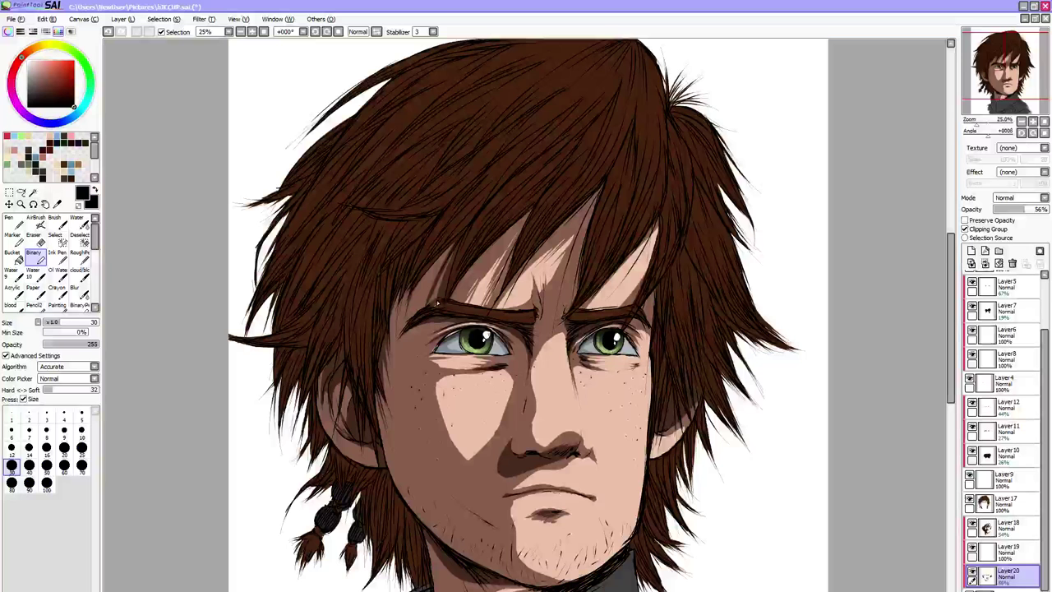
Add deep shadow beneath the fringe strand above the near eyebrow's inner half at brush size 16
key("bracketleft")
key("bracketleft")
key("bracketleft")
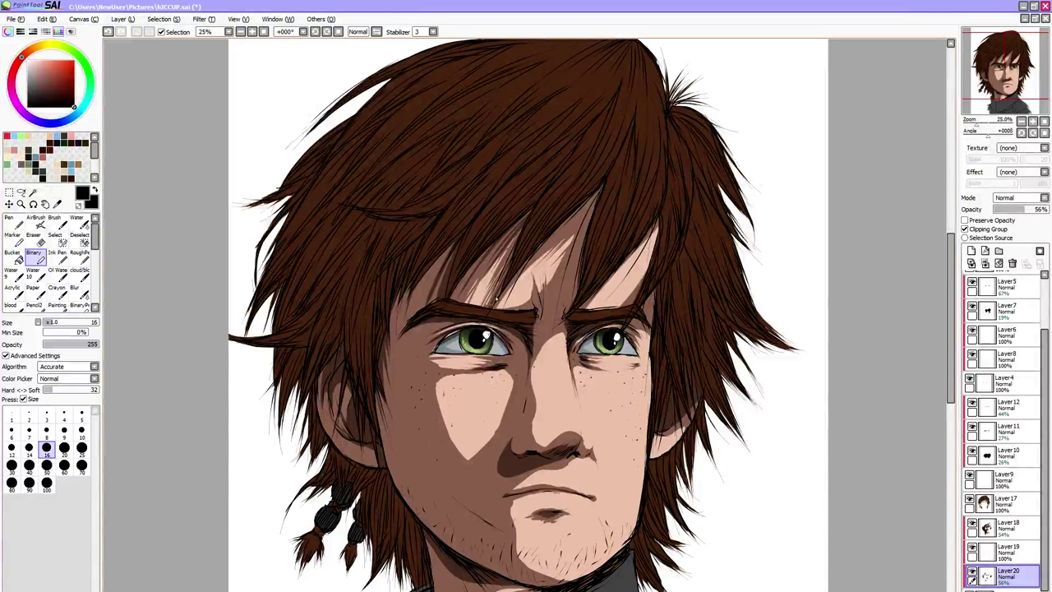
left_click_drag(503, 296, 491, 309)
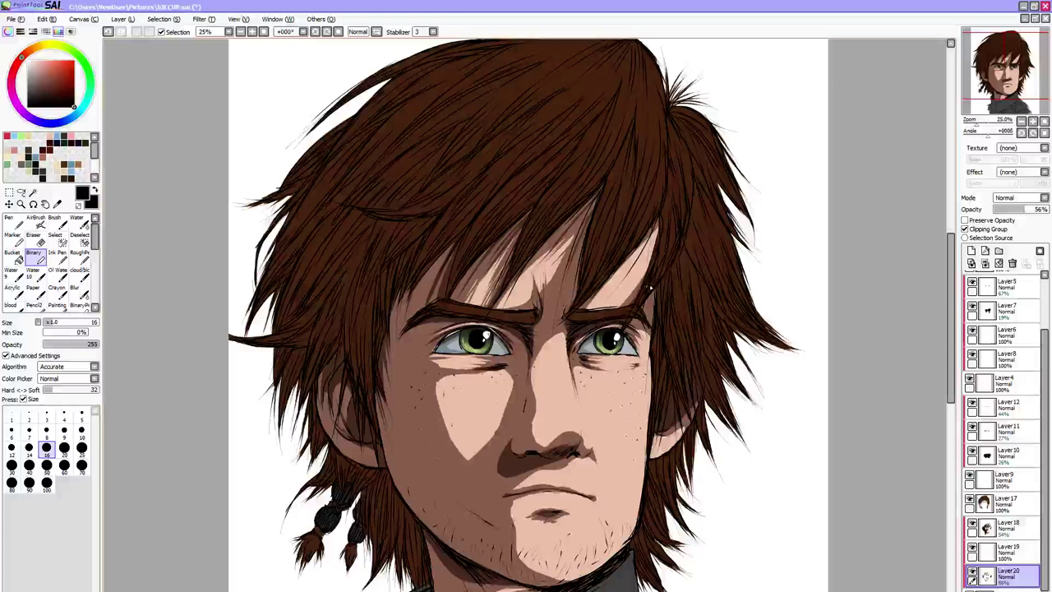
Paint deep shadow beneath the hair at the far temple, above the far eyebrow, at brush size 40
key("bracketright")
key("bracketright")
key("bracketright")
key("bracketright")
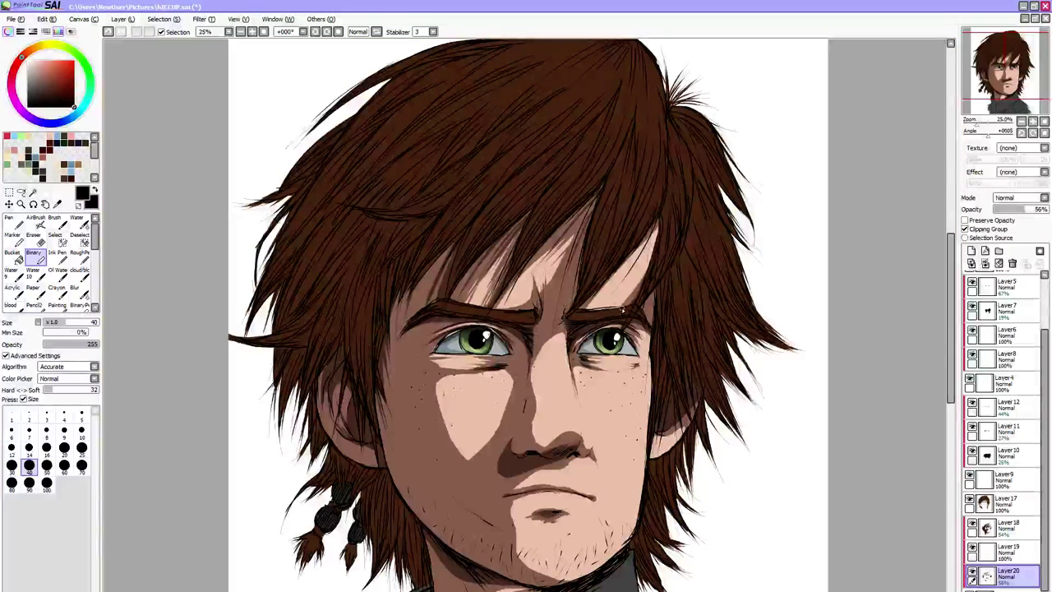
scroll(623, 309, "down", 3)
scroll(623, 309, "up", 2)
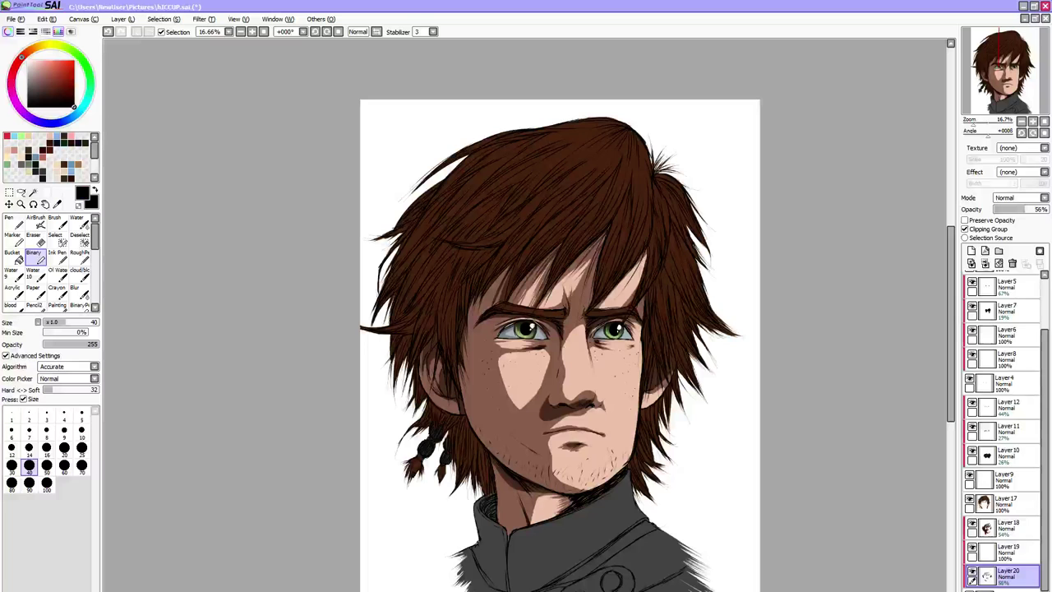
scroll(945, 351, "down", 2)
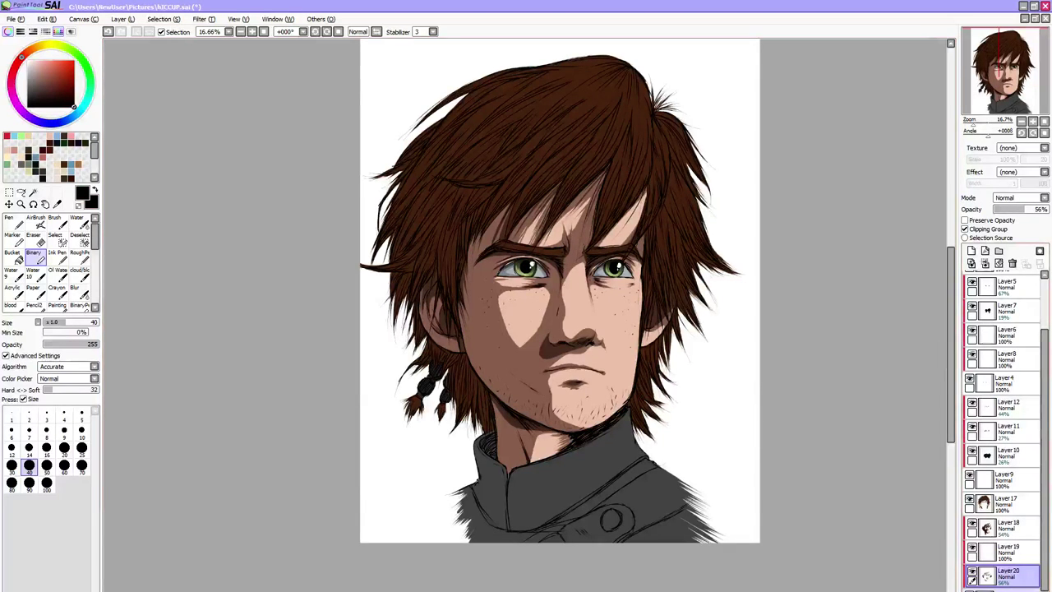
left_click(1005, 589)
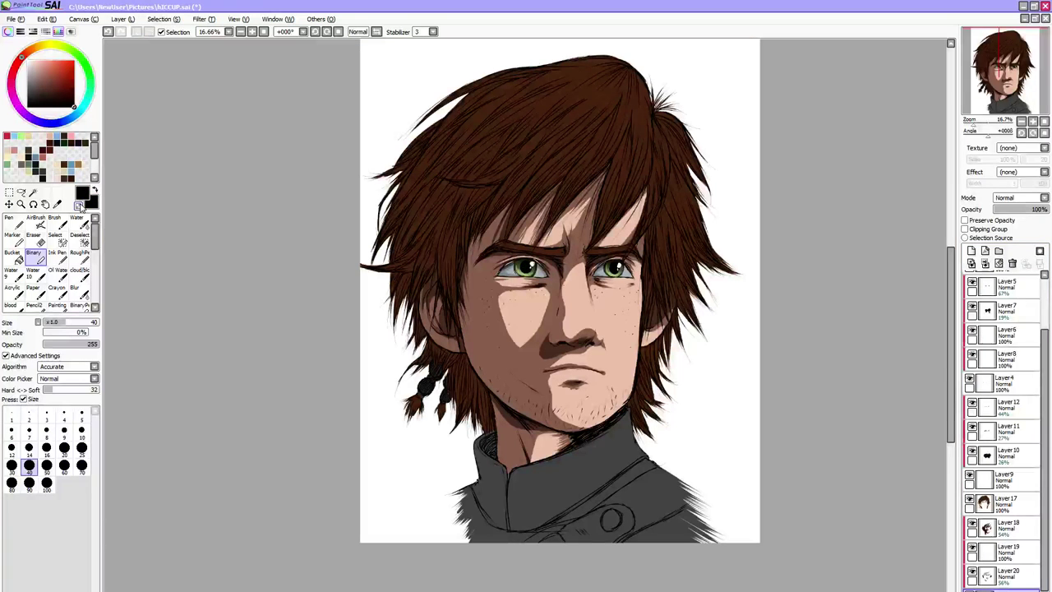
left_click(64, 432)
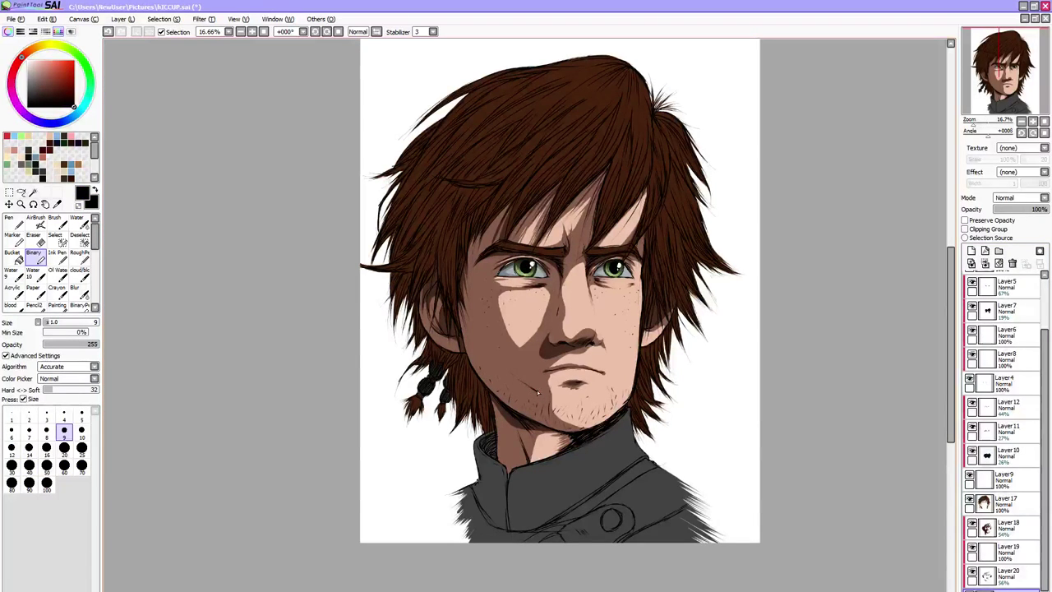
left_click_drag(536, 393, 508, 374)
key("ctrl+z")
key("ctrl+z")
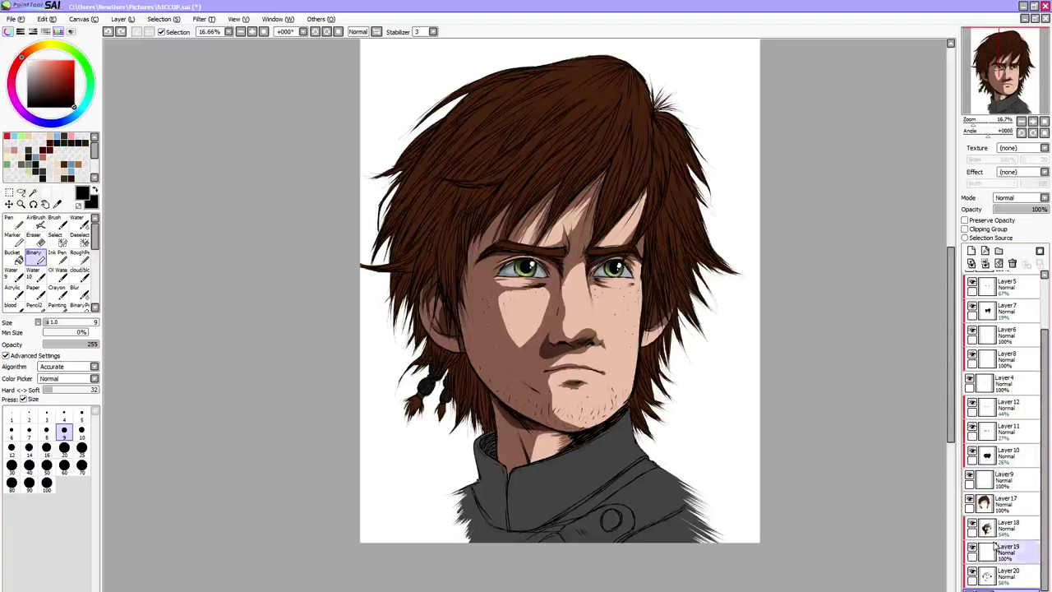
Create a new clipped layer and place it directly above Layer18
left_click(972, 251)
left_click(989, 229)
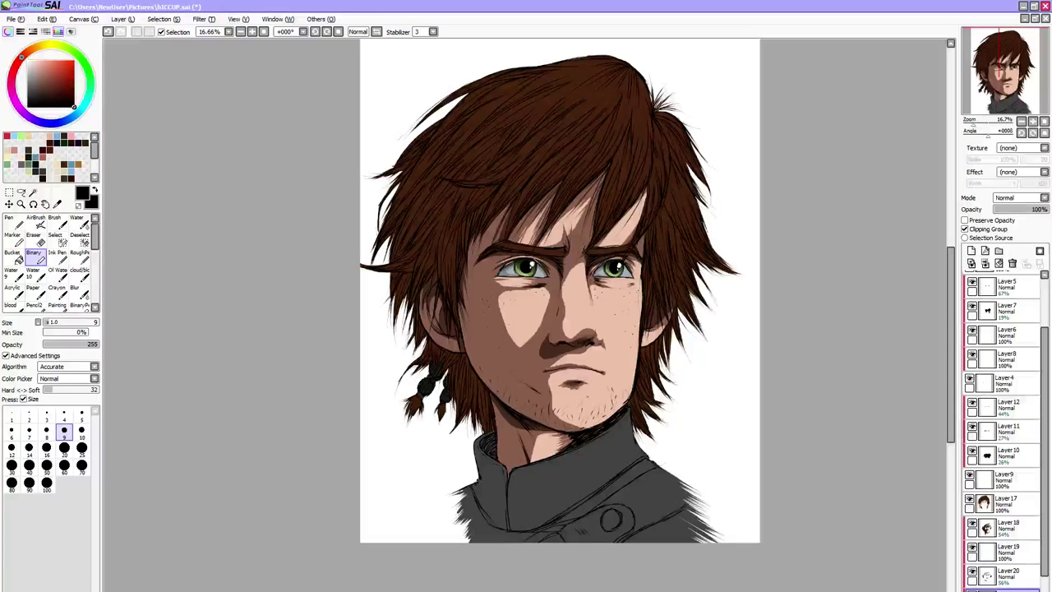
left_click_drag(1014, 589, 1010, 516)
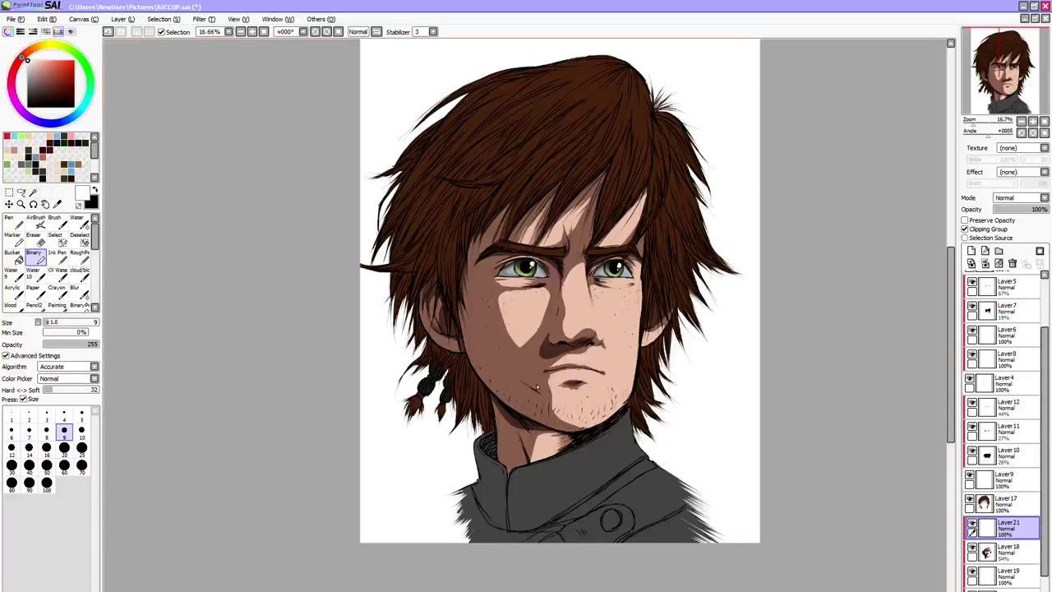
Paint a thin white highlight along the chin scar at brush size 6 and set the layer's opacity to 41%
key("bracketleft")
key("bracketleft")
key("bracketleft")
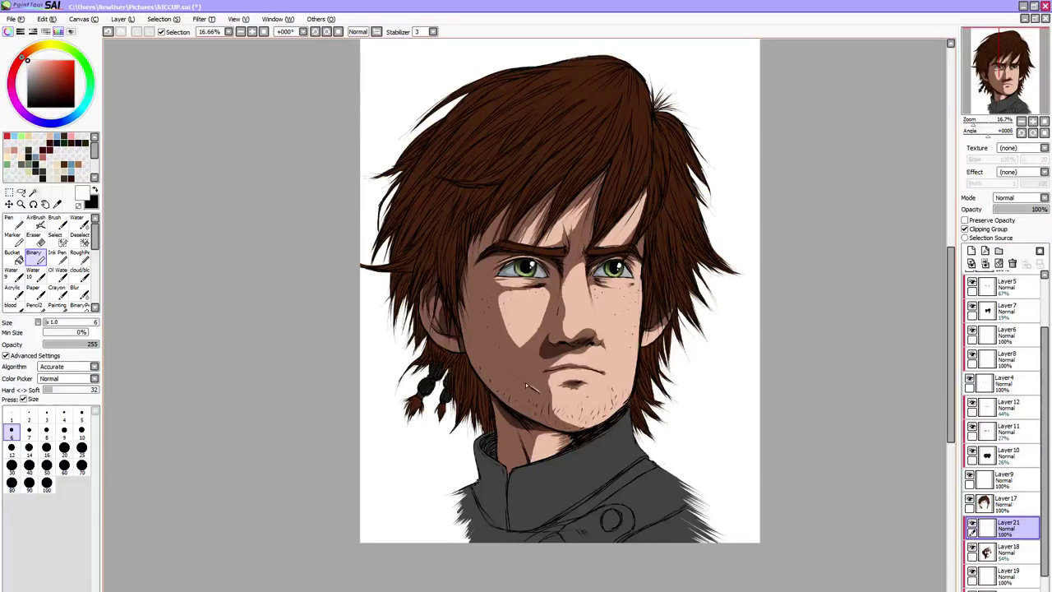
left_click_drag(526, 385, 521, 380)
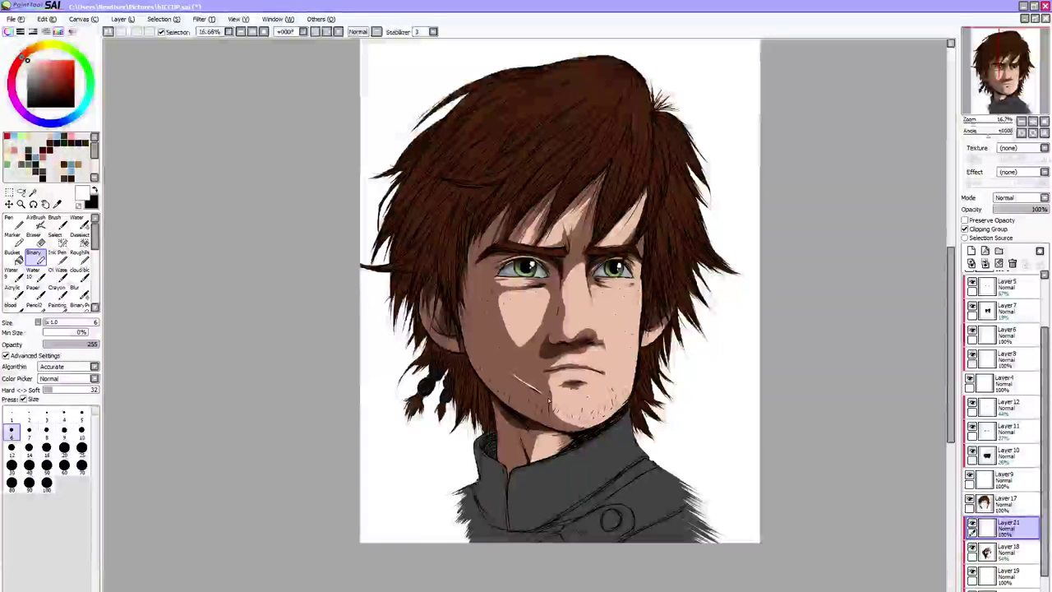
left_click_drag(1042, 211, 1017, 208)
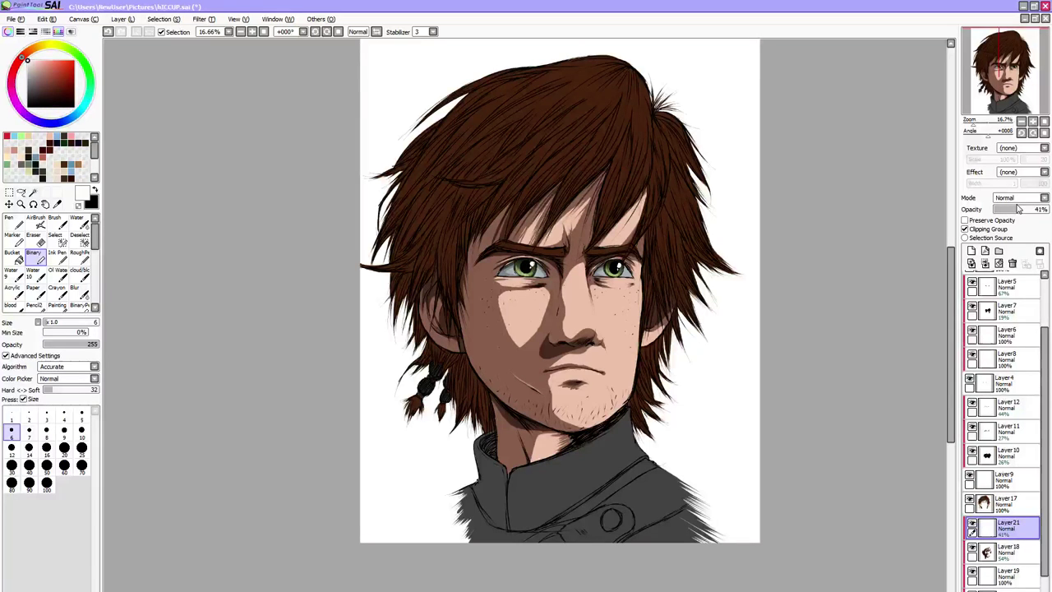
Create a new layer above Layer17, which holds the hair, and clip it to that layer
scroll(946, 353, "up", 2)
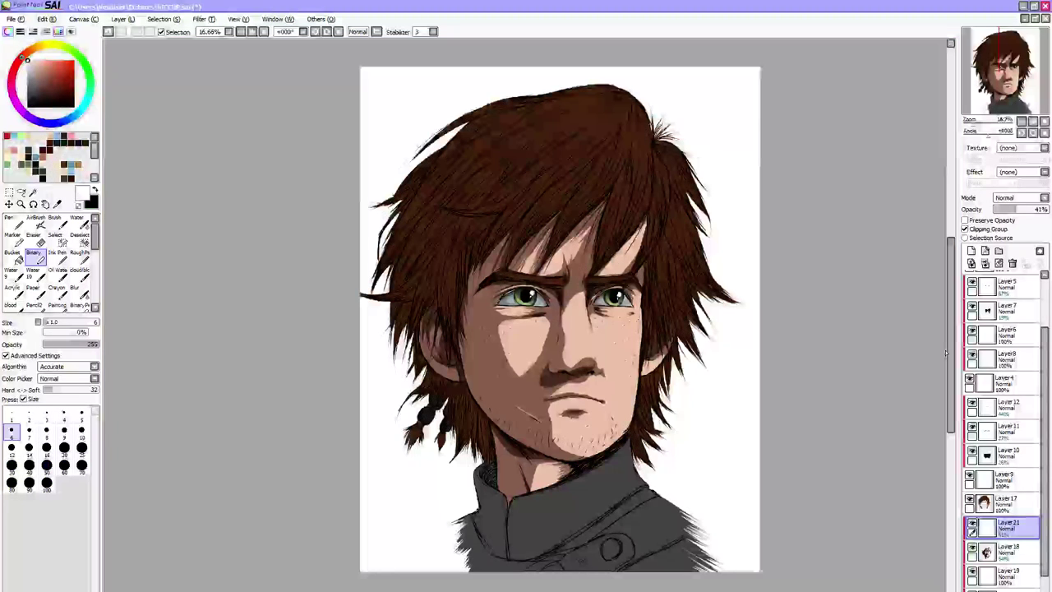
scroll(1026, 490, "down", 1)
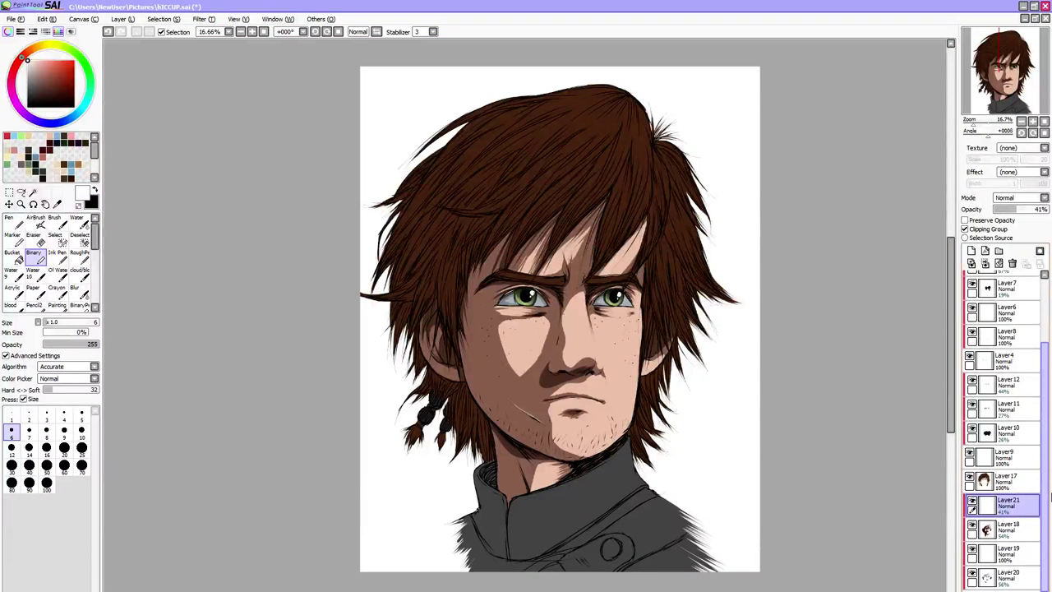
left_click(1026, 490)
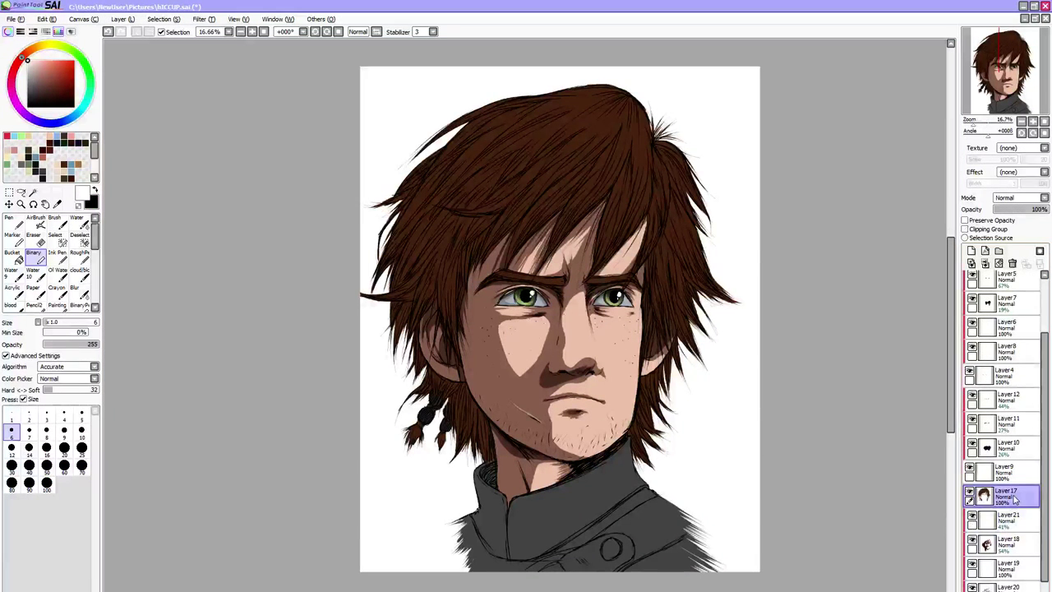
left_click(972, 251)
left_click(988, 229)
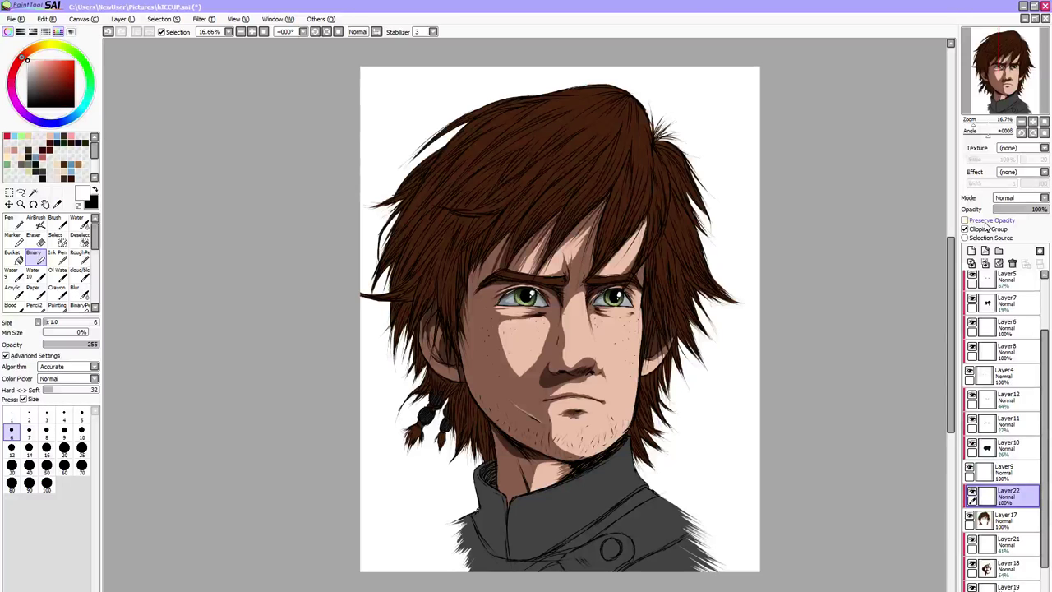
Paint both eyebrows black at brush size 80 and set the layer's opacity to 63%
key("x")
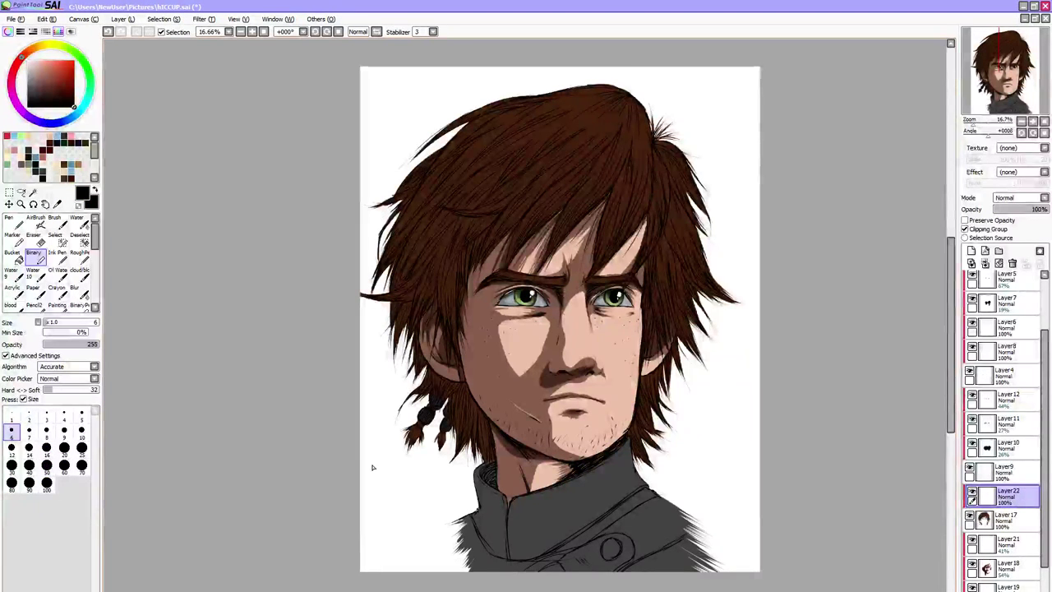
key("bracketright")
key("bracketright")
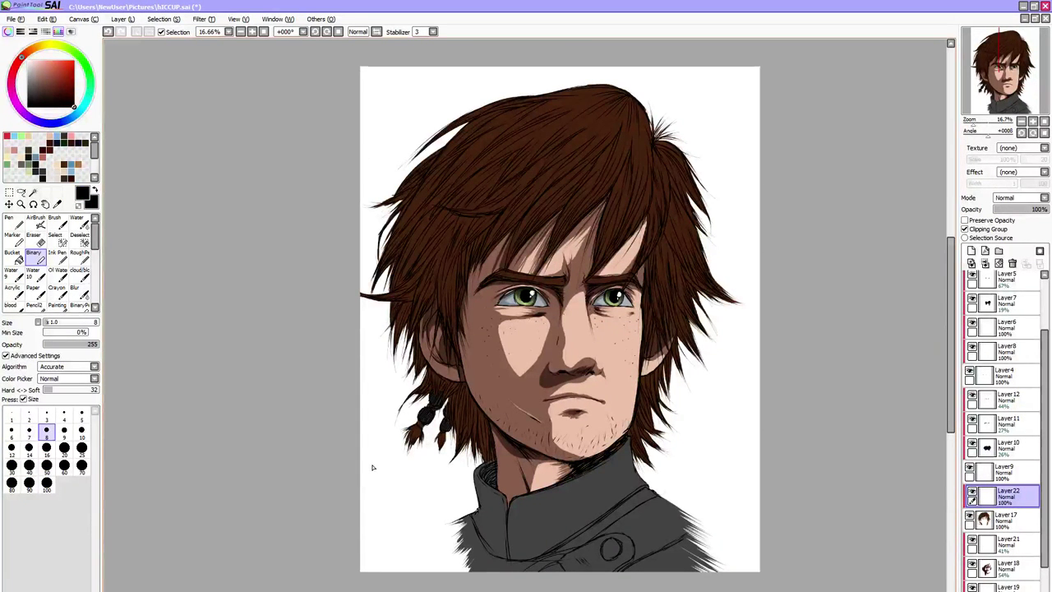
key("bracketright")
key("bracketright")
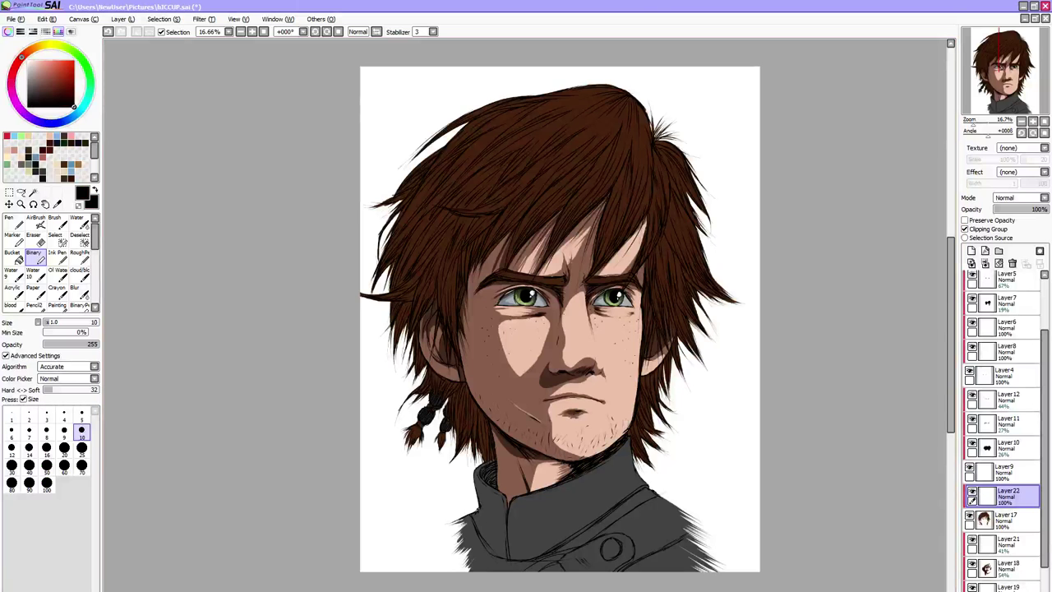
key("bracketright")
key("bracketright")
key("bracketright")
key("bracketright")
key("bracketright")
key("bracketright")
key("bracketright")
key("bracketright")
key("bracketright")
key("bracketright")
key("bracketright")
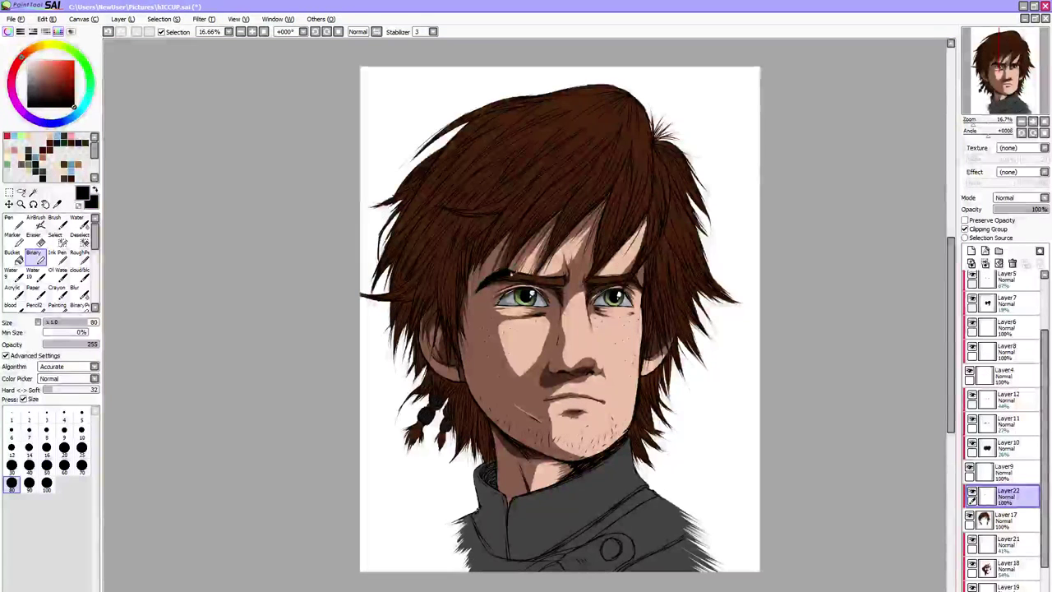
left_click_drag(526, 273, 639, 289)
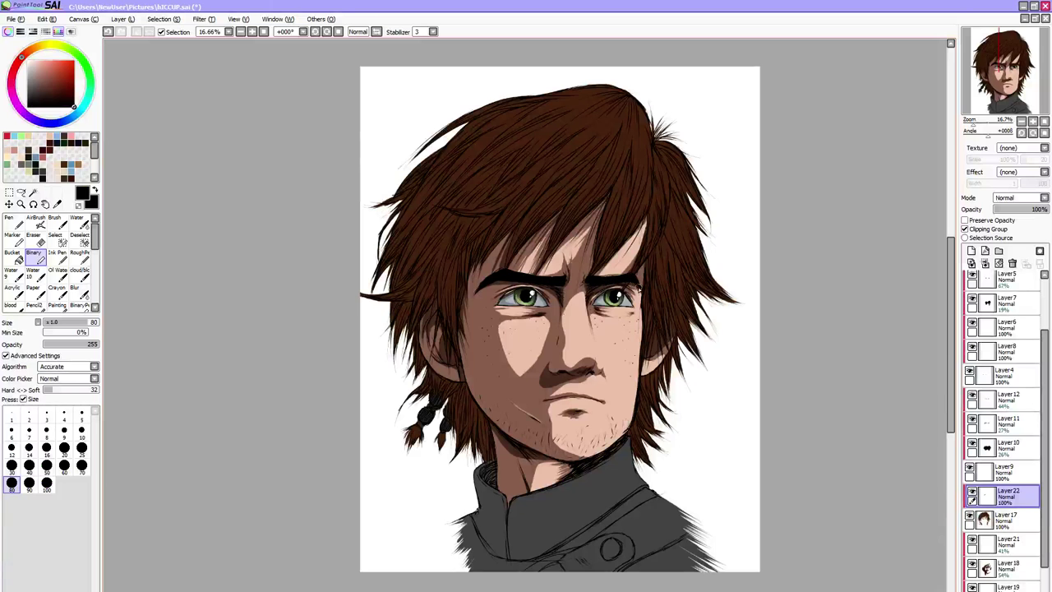
left_click_drag(1037, 209, 1015, 207)
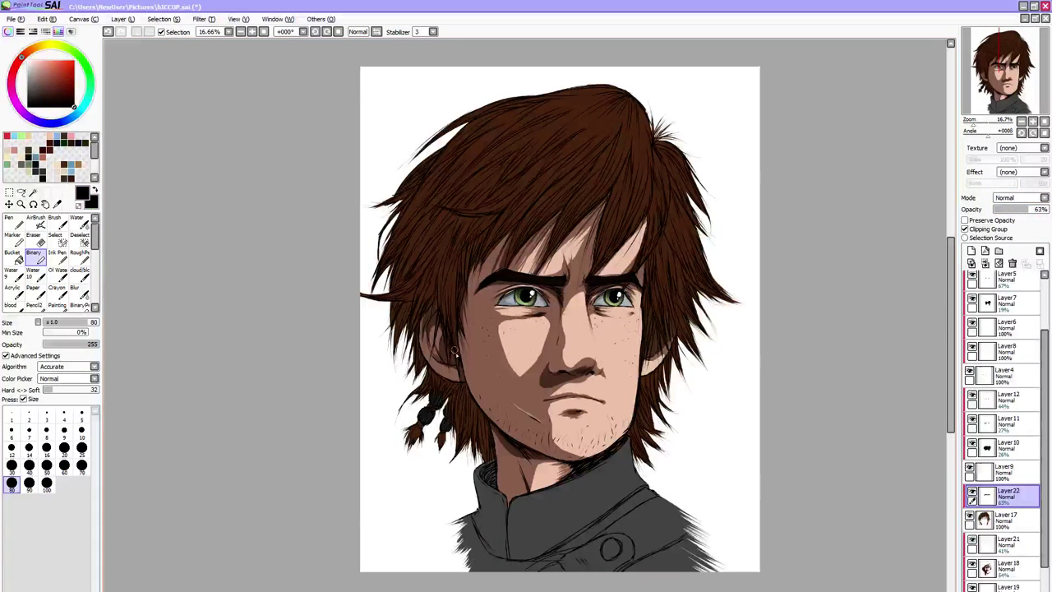
Shade the hair behind the near jaw and beside the neck at brush size 25
key("bracketleft")
key("bracketleft")
key("bracketleft")
key("bracketleft")
key("bracketleft")
key("bracketleft")
left_click_drag(465, 380, 465, 439)
left_click_drag(472, 403, 475, 448)
left_click_drag(476, 410, 490, 443)
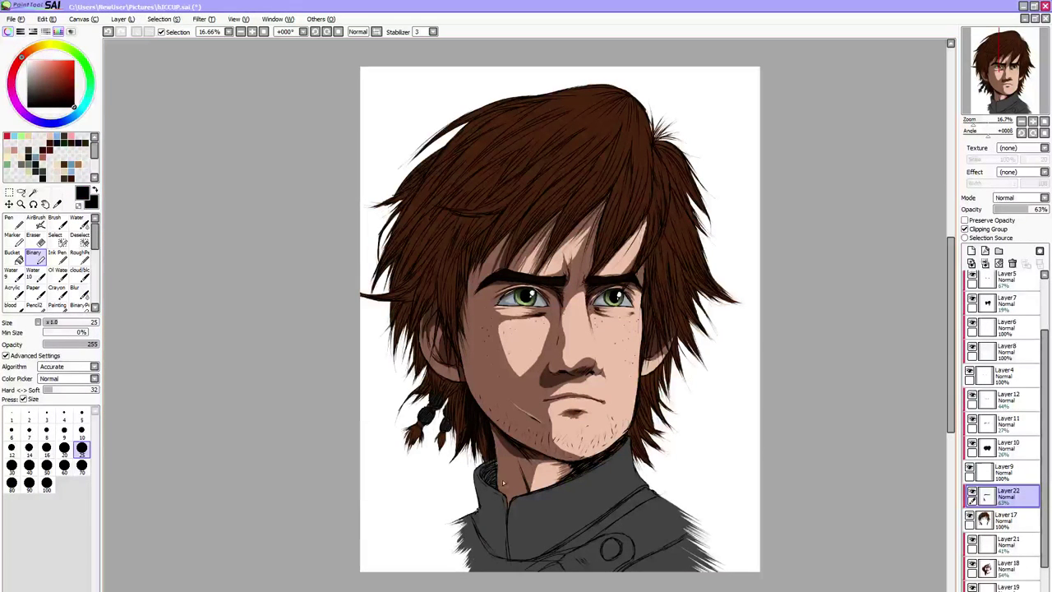
left_click_drag(453, 406, 458, 445)
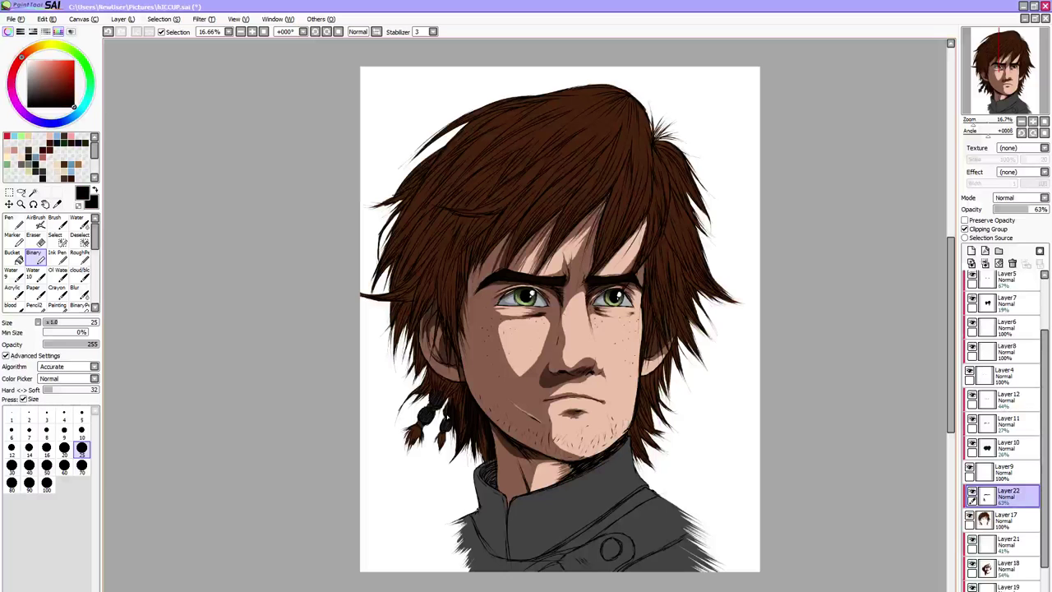
left_click_drag(460, 386, 457, 404)
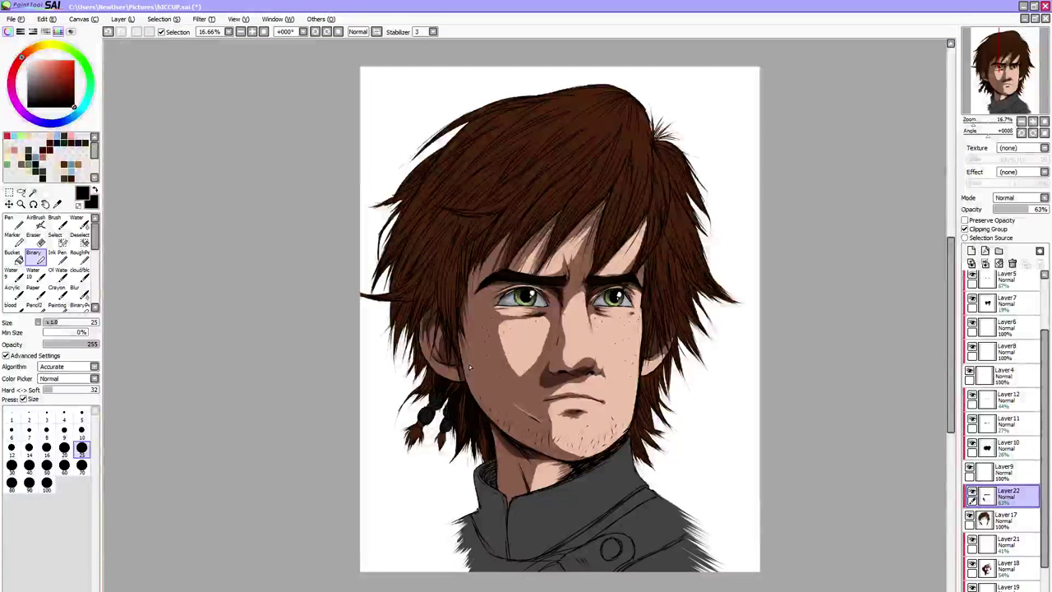
Shade the two small braids and their loose ends at brush sizes 20 and 30
key("bracketright")
key("bracketright")
key("bracketright")
key("bracketright")
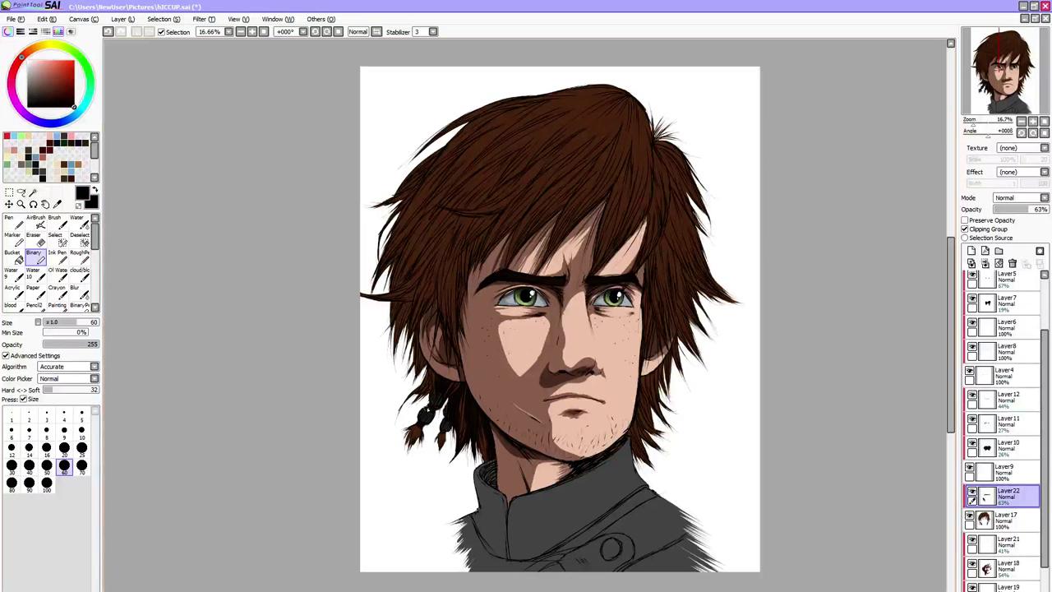
key("bracketleft")
key("bracketleft")
key("bracketleft")
key("bracketleft")
key("bracketleft")
left_click_drag(422, 428, 411, 446)
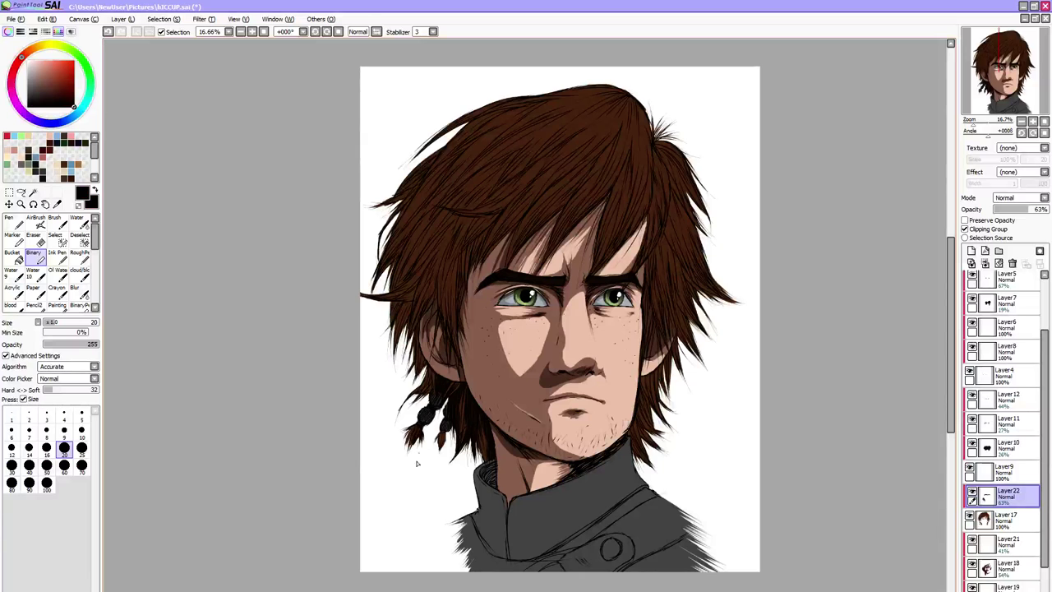
key("bracketright")
key("bracketright")
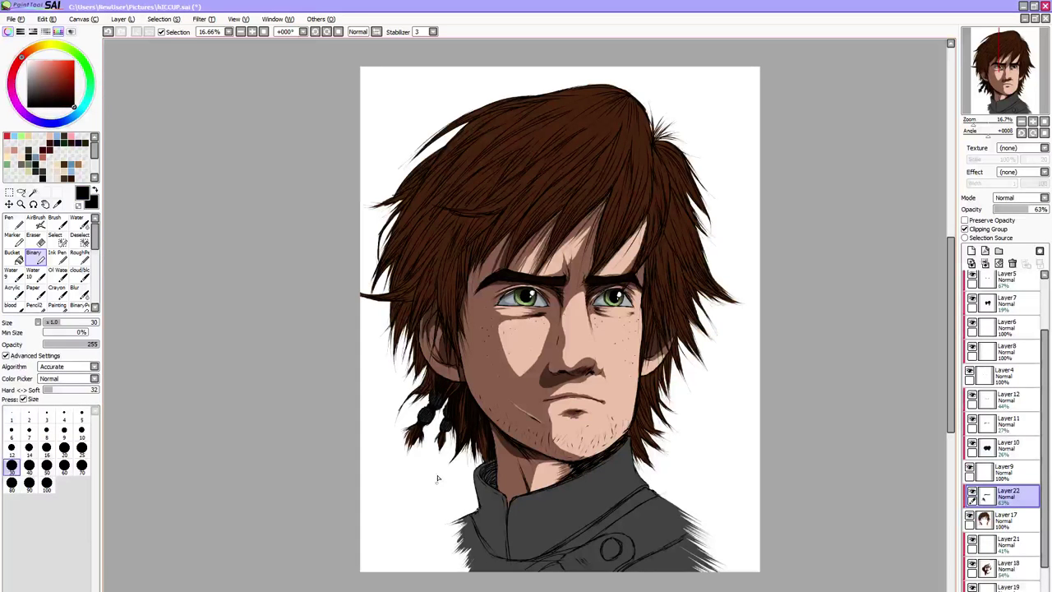
Shade the hair below the far ear and behind the far jaw at brush sizes 14 and 50
key("bracketleft")
key("bracketleft")
key("bracketleft")
key("bracketleft")
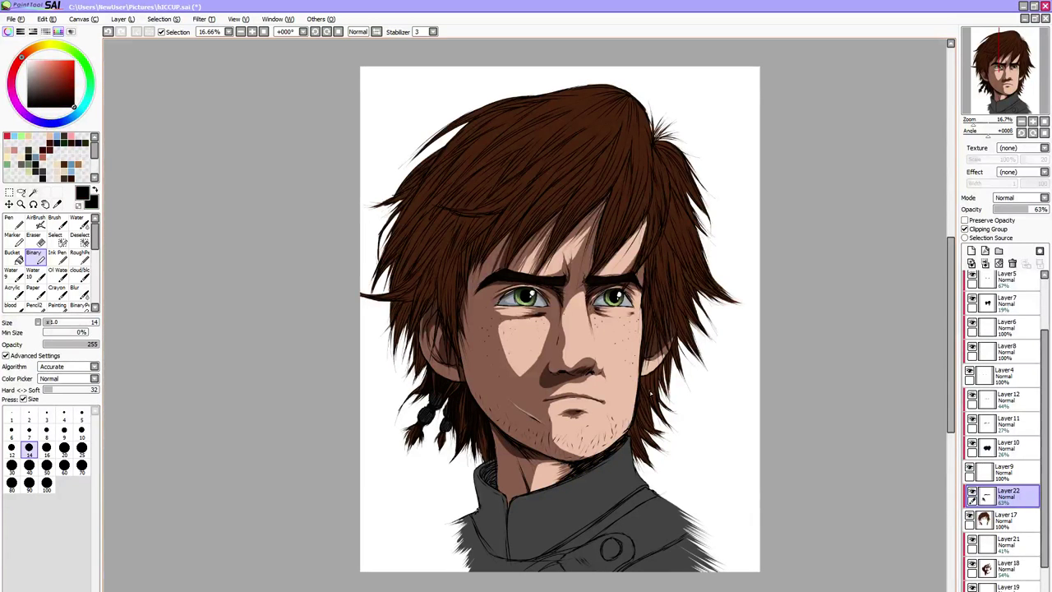
key("bracketright")
key("bracketright")
key("bracketright")
key("bracketright")
key("bracketright")
key("bracketright")
key("bracketright")
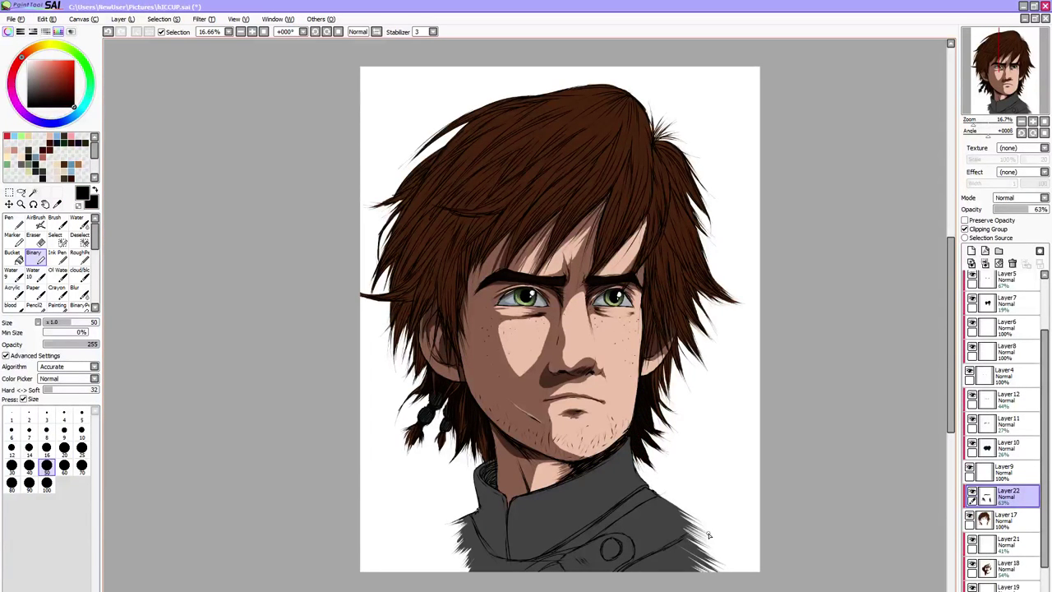
Shade the sideburn in front of the near ear, setting the brush size down from 50 to 20
left_click_drag(952, 335, 955, 320)
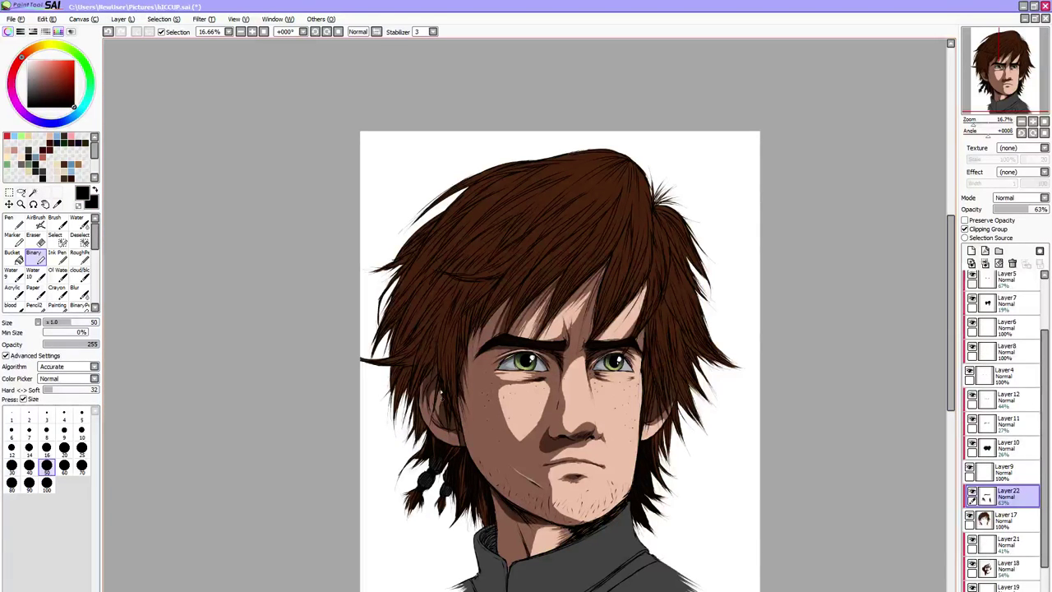
left_click_drag(444, 381, 455, 411)
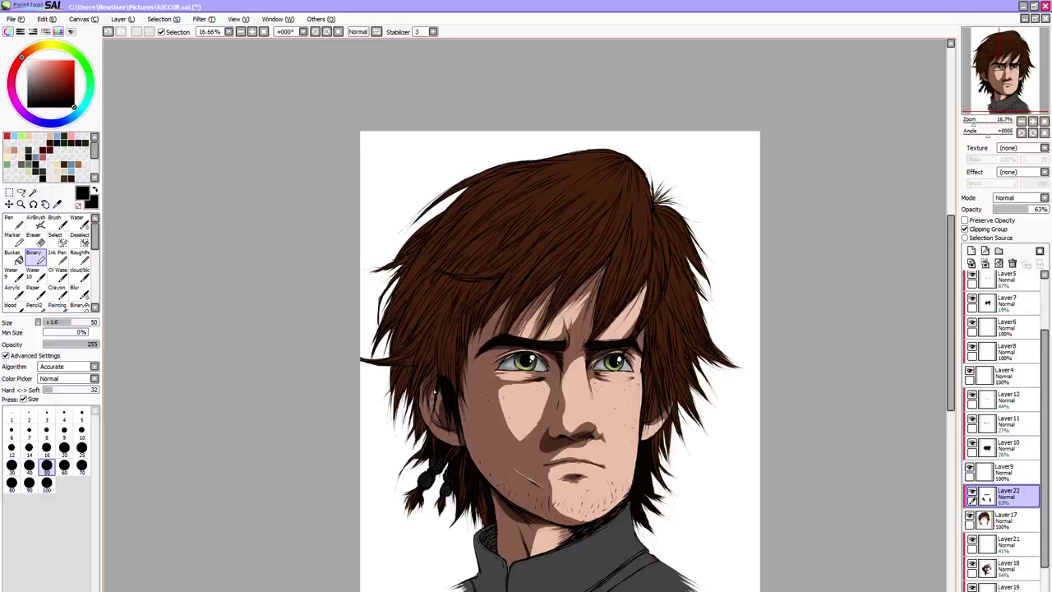
key("bracketleft")
key("bracketleft")
key("bracketleft")
key("bracketleft")
key("bracketleft")
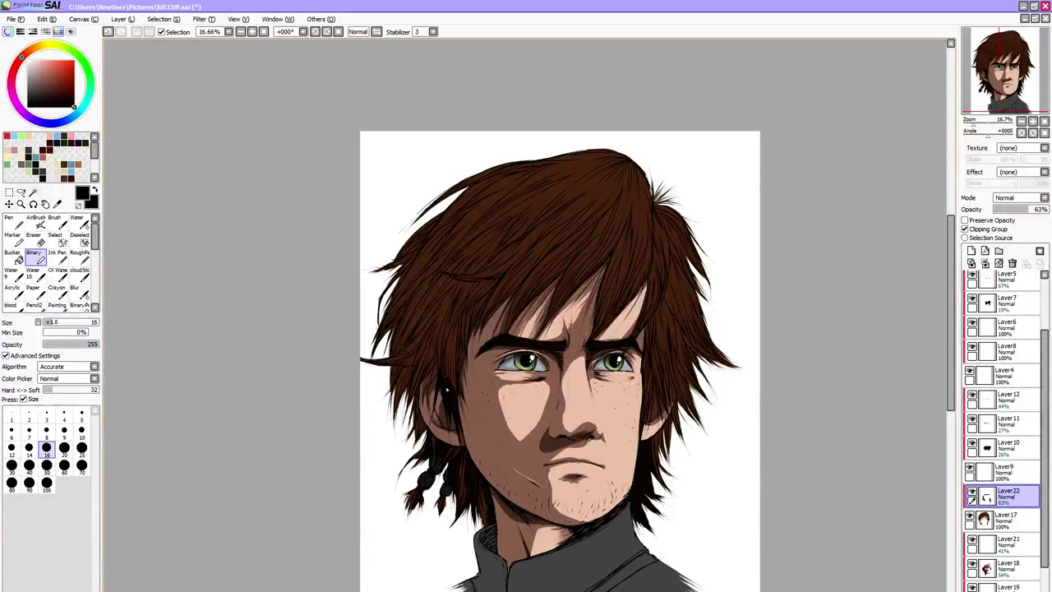
key("bracketright")
key("bracketright")
key("bracketright")
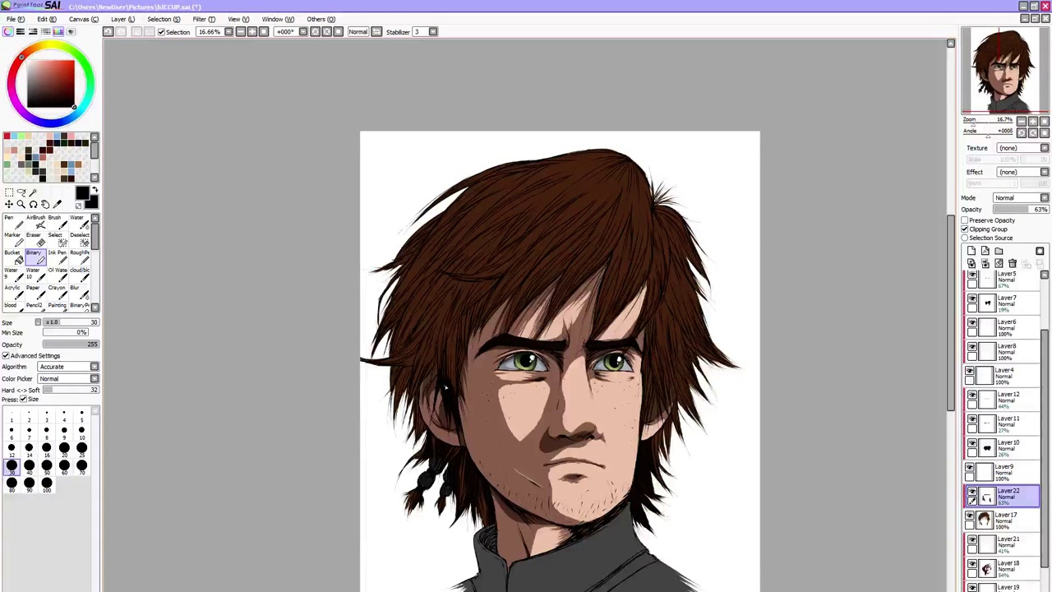
key("bracketleft")
key("bracketleft")
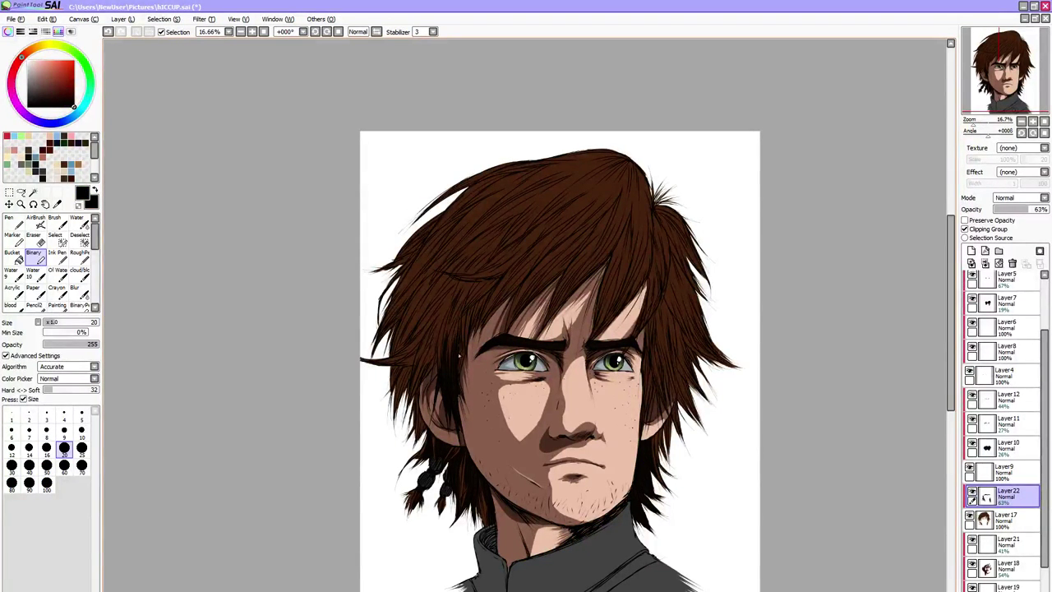
left_click_drag(463, 336, 454, 388)
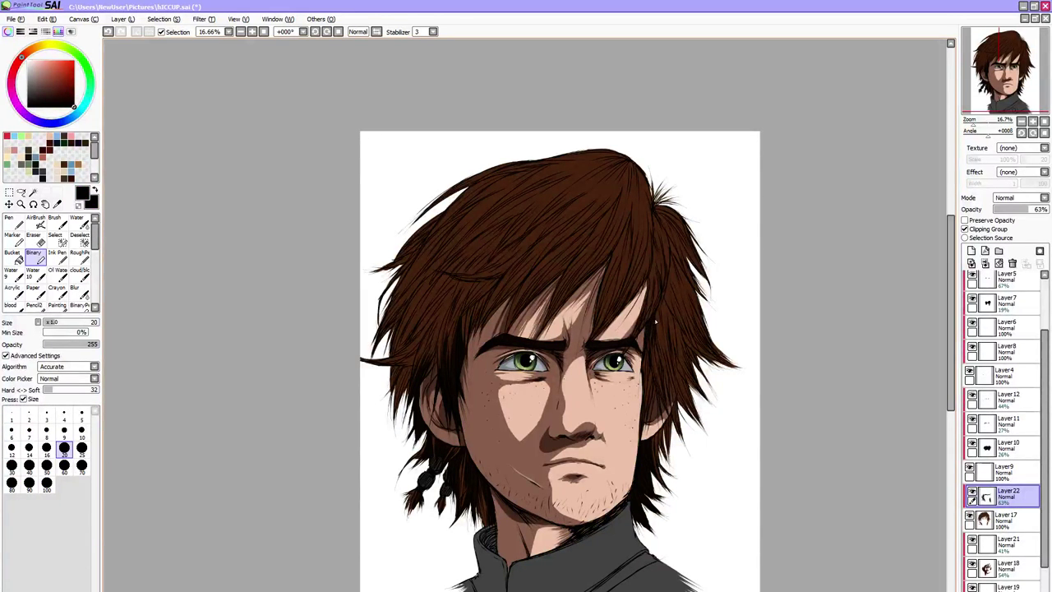
Shade the hair beside the far temple and in front of the far ear at brush size 40
key("bracketright")
key("bracketright")
key("bracketright")
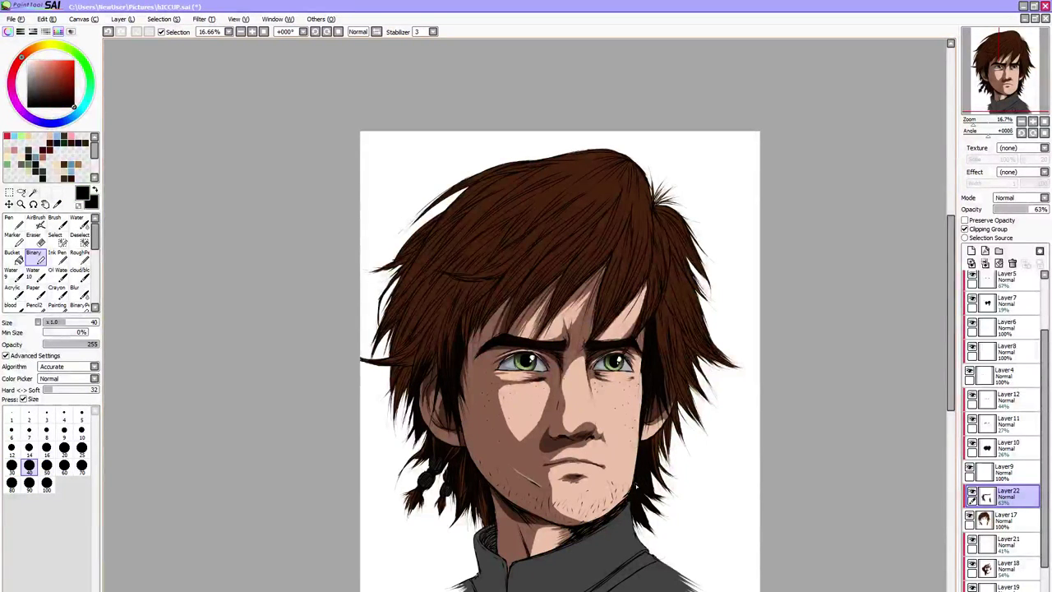
Shade the hair tips above and behind the near ear at brush size 30
left_click_drag(951, 355, 952, 343)
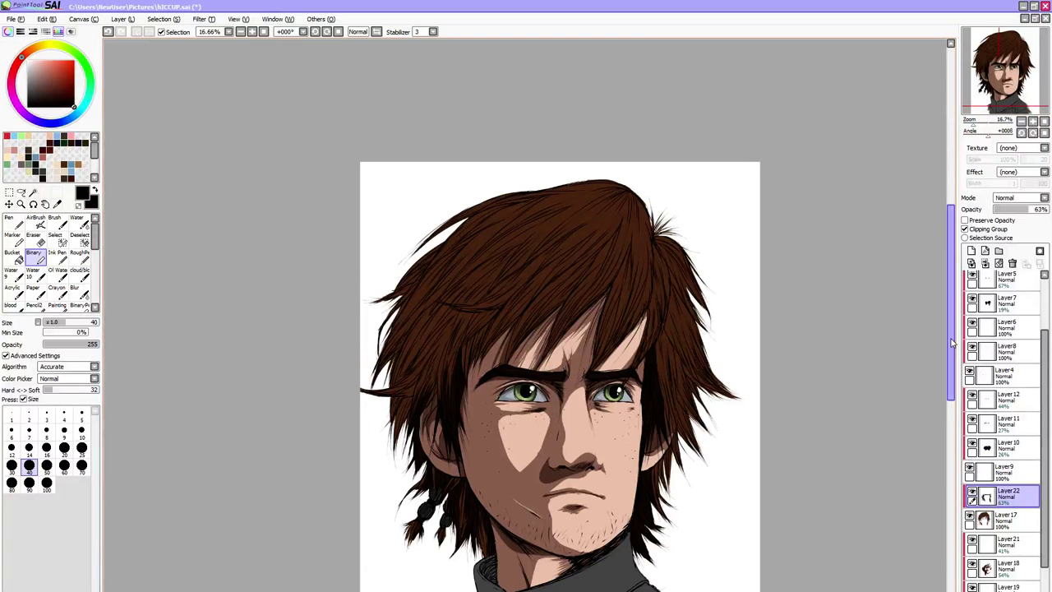
key("bracketleft")
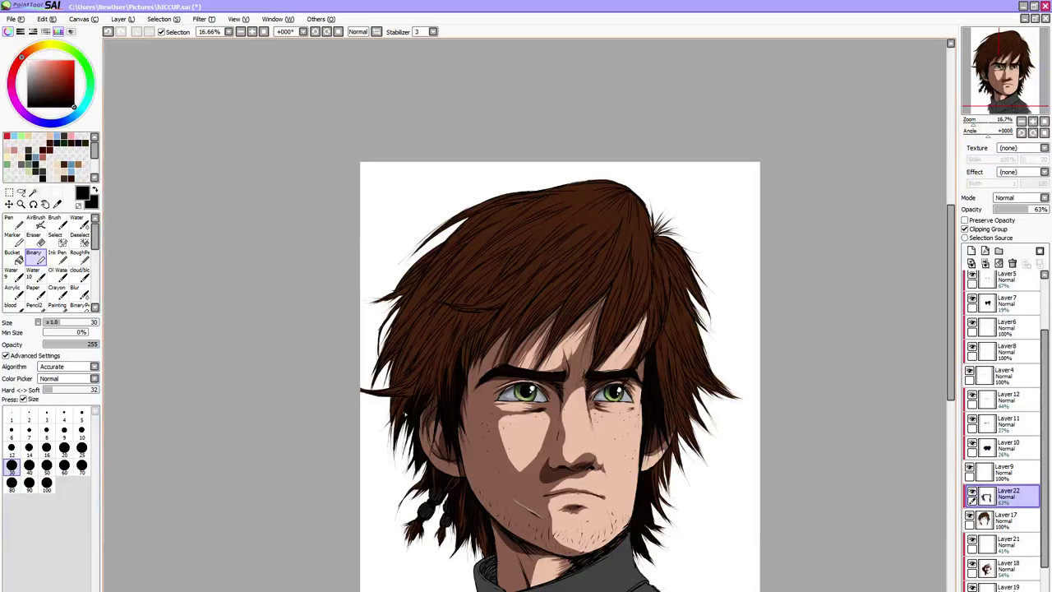
left_click_drag(398, 401, 391, 429)
mouse_move(410, 392)
left_mouse_down()
mouse_move(395, 400)
mouse_move(394, 426)
left_mouse_up()
left_click_drag(426, 374, 423, 396)
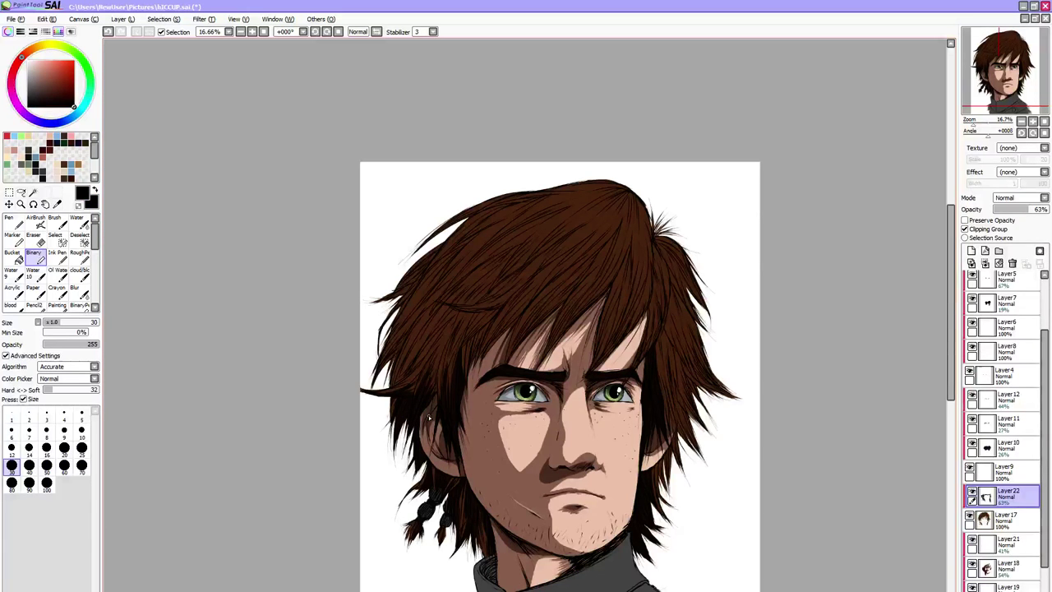
mouse_move(398, 381)
left_mouse_down()
mouse_move(422, 331)
mouse_move(400, 374)
left_mouse_up()
left_click_drag(433, 333, 413, 368)
Shade the fringe strands over the near side of the forehead at brush size 20 and dismiss the tablet driver message
key("bracketleft")
key("bracketleft")
key("bracketleft")
key("bracketleft")
key("bracketleft")
key("bracketright")
key("bracketright")
key("bracketright")
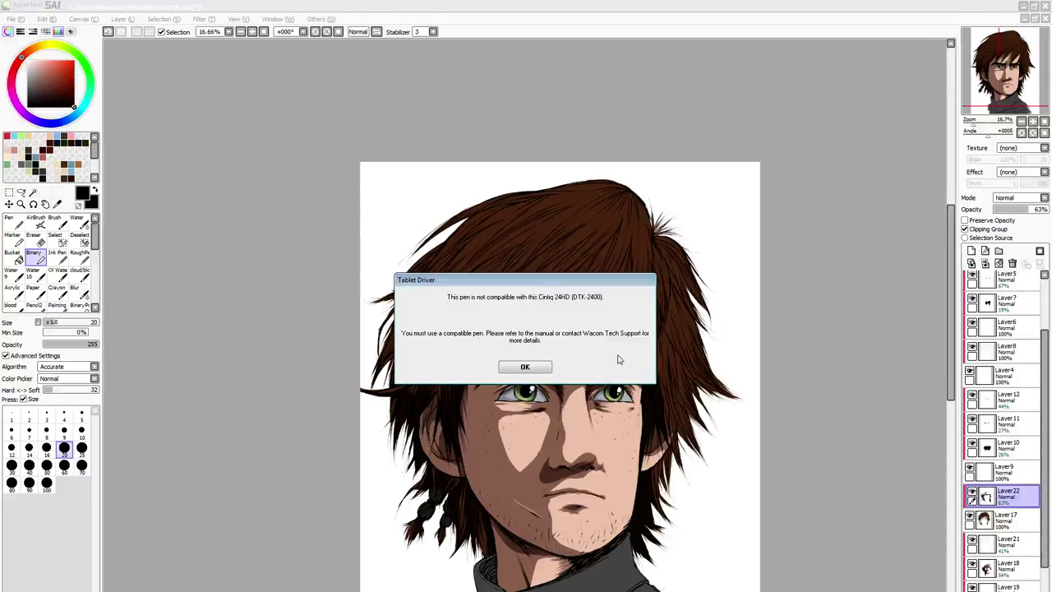
left_click(526, 366)
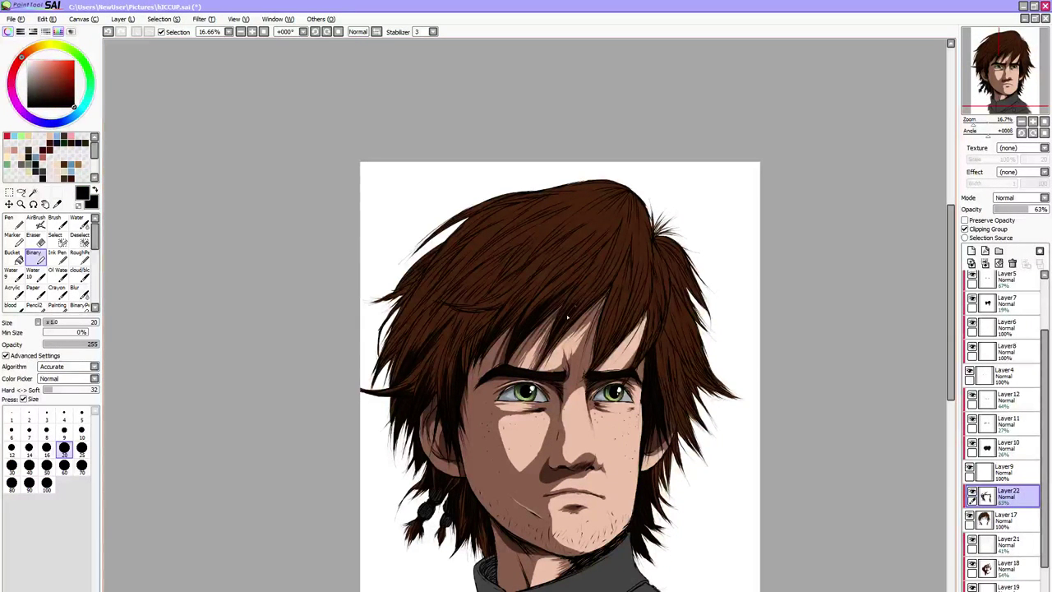
Undo the last stroke and shade the fringe strands over the middle and far side of the forehead at brush size 25
key("ctrl+z")
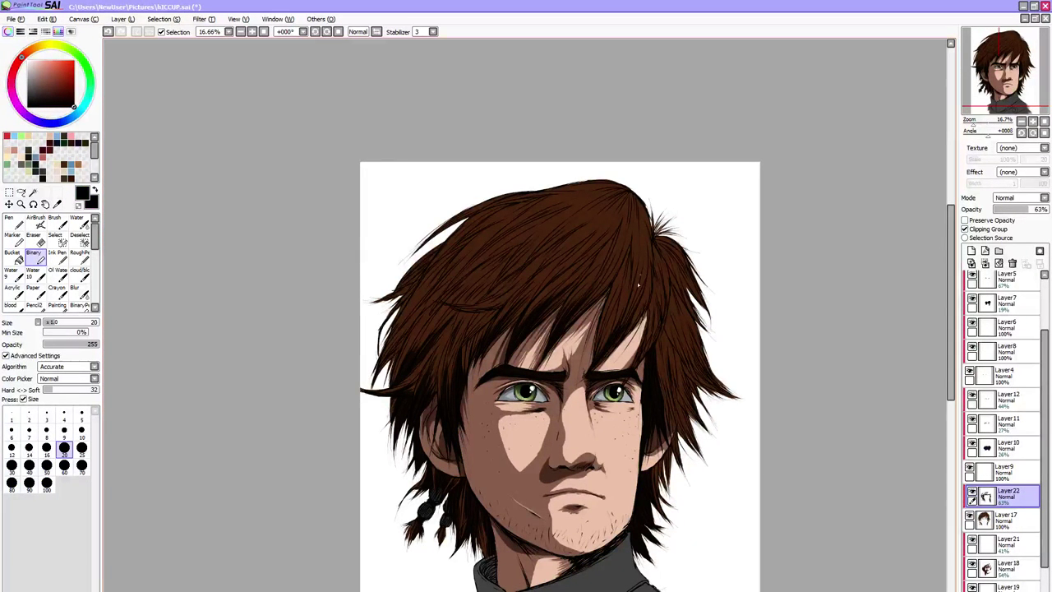
key("bracketright")
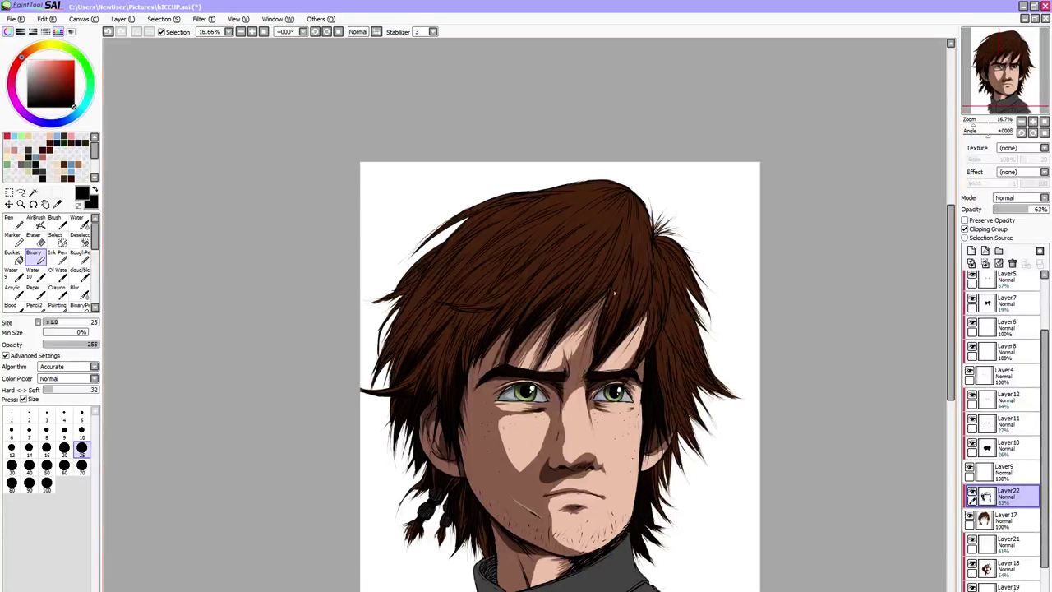
left_click_drag(620, 274, 607, 302)
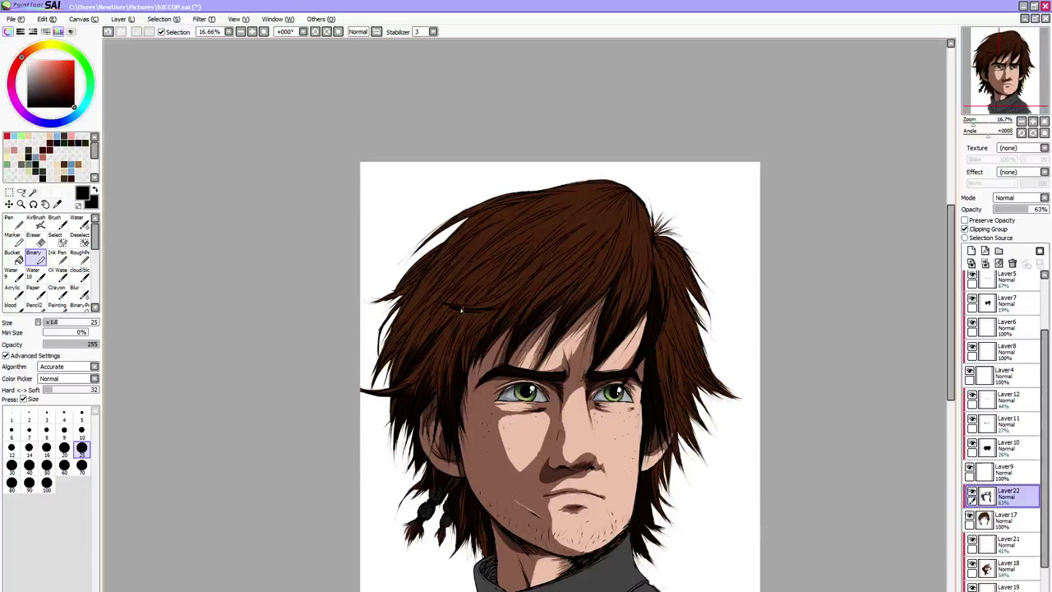
Shade beneath the crossing lock above the near temple and along the strands hanging below it
left_click_drag(462, 310, 491, 314)
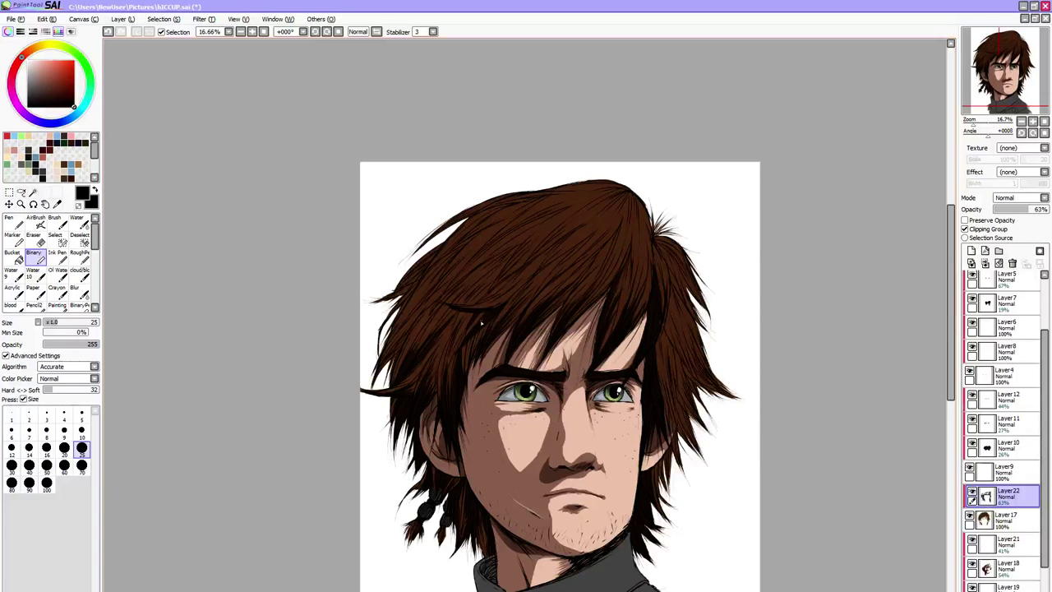
left_click_drag(482, 323, 465, 369)
mouse_move(456, 327)
left_mouse_down()
mouse_move(441, 361)
mouse_move(446, 344)
left_mouse_up()
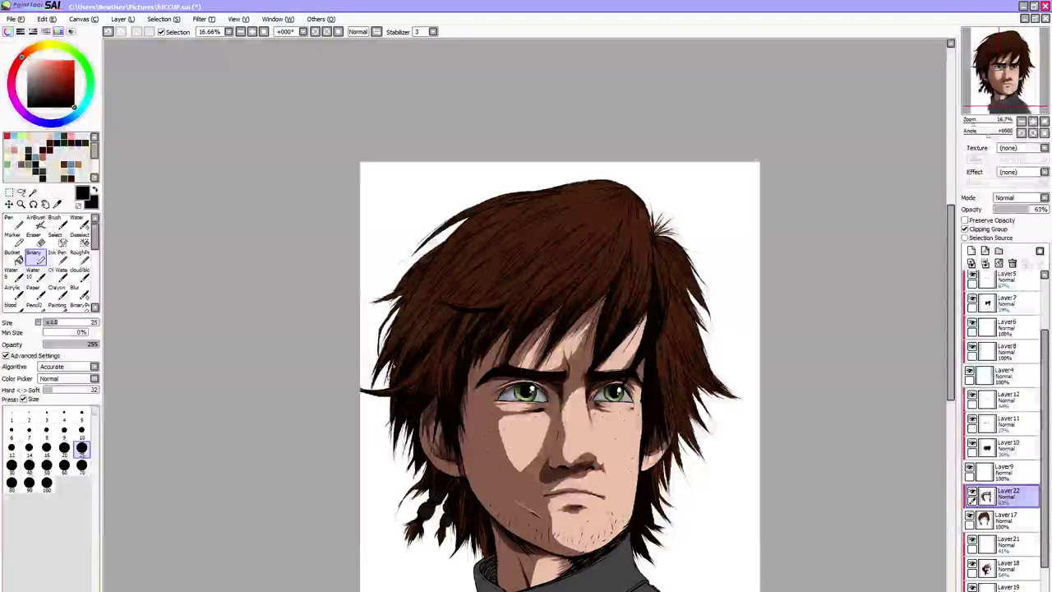
left_click_drag(422, 316, 401, 353)
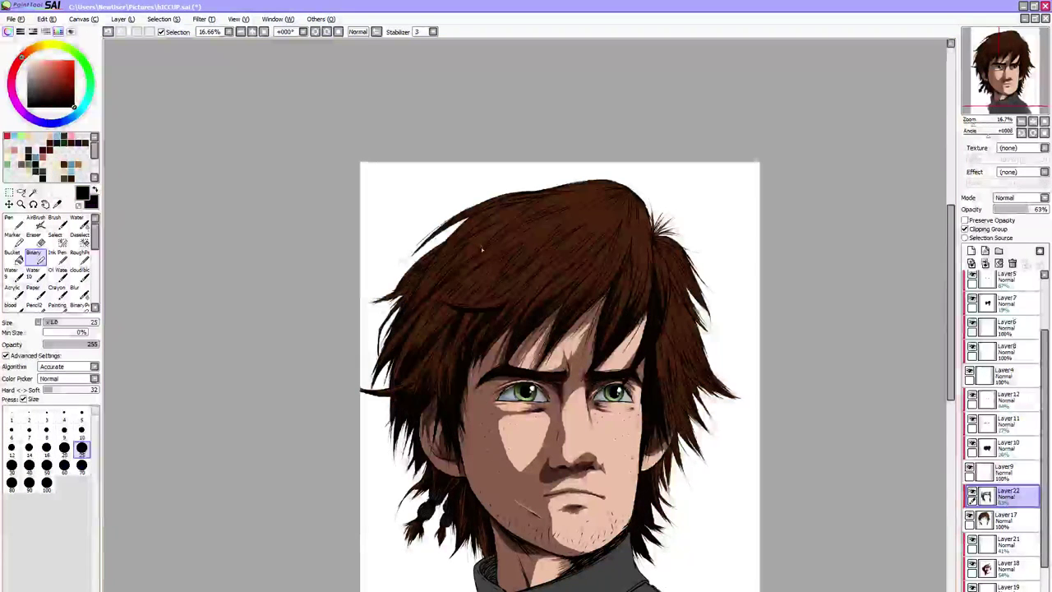
Paint long shadow strands through the near-side hair, running up past the crossing lock toward the crown
left_click_drag(438, 296, 473, 261)
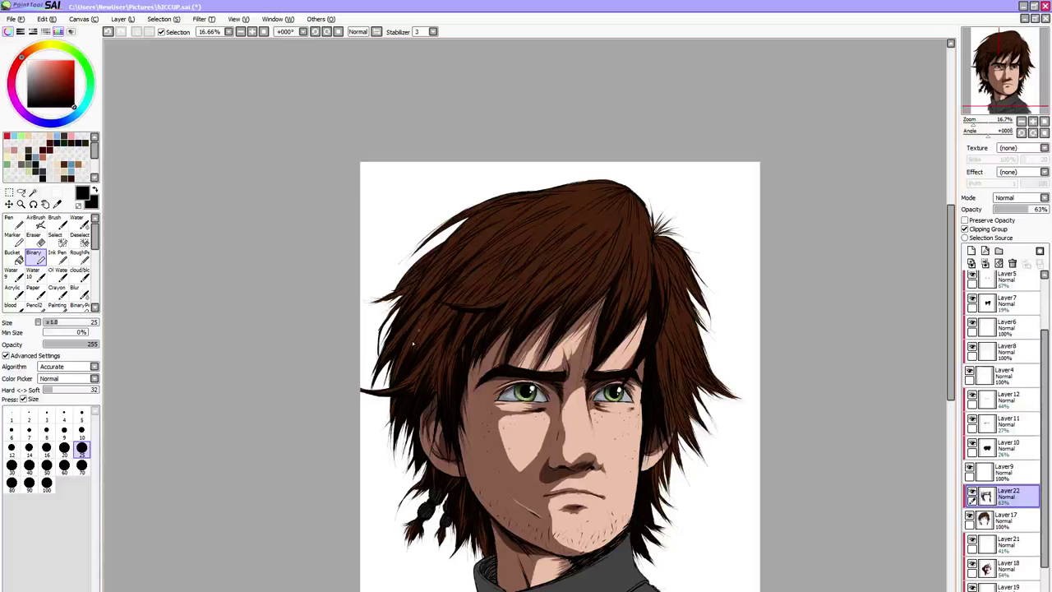
mouse_move(412, 344)
left_mouse_down()
mouse_move(456, 290)
mouse_move(496, 261)
left_mouse_up()
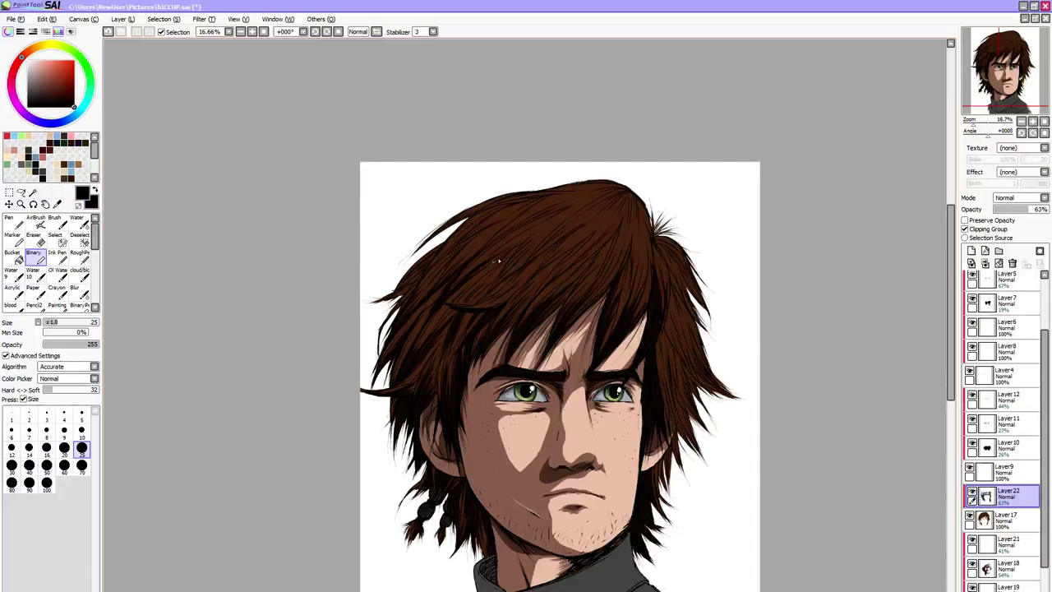
left_click_drag(448, 301, 501, 261)
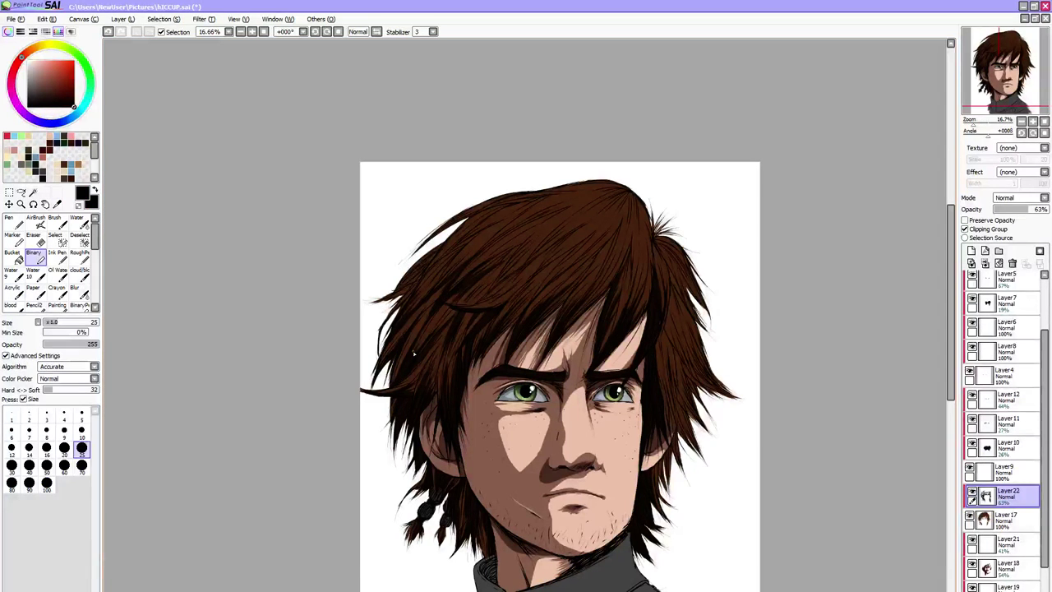
Undo the last stroke and build up dark tapered shadows just above the crossing lock, from the fringe toward the crown
left_click_drag(953, 327, 953, 299)
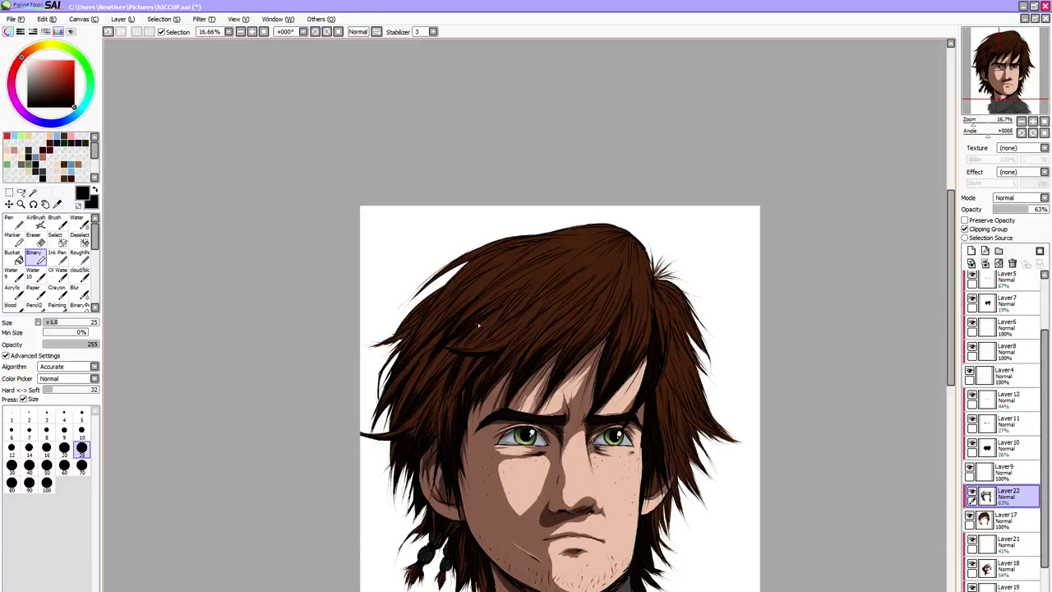
key("ctrl+z")
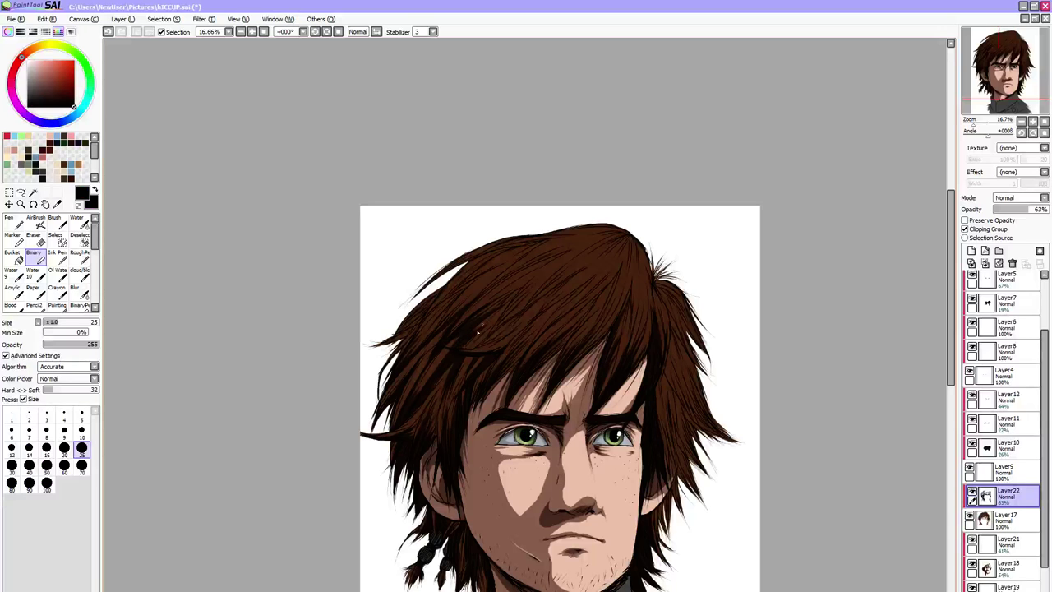
left_click_drag(495, 320, 462, 352)
left_click_drag(501, 323, 467, 351)
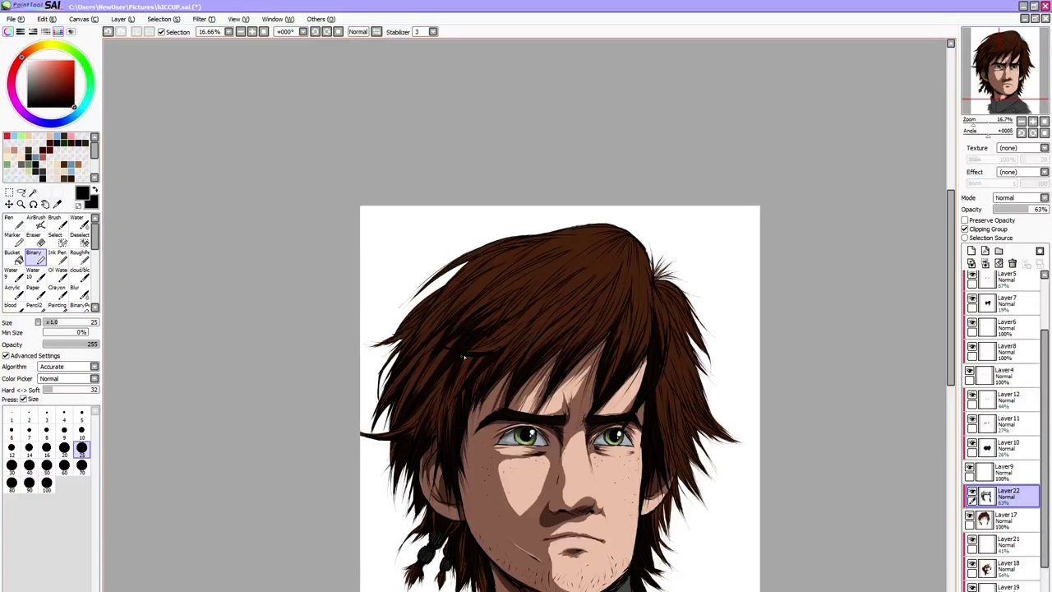
left_click_drag(509, 324, 478, 351)
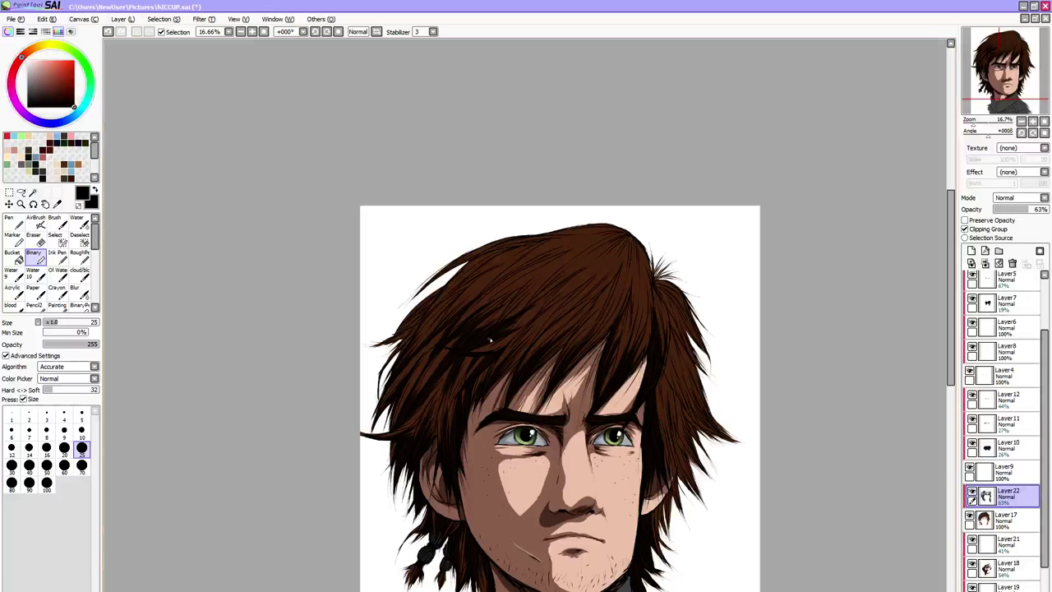
mouse_move(523, 300)
left_mouse_down()
mouse_move(490, 327)
mouse_move(497, 318)
left_mouse_up()
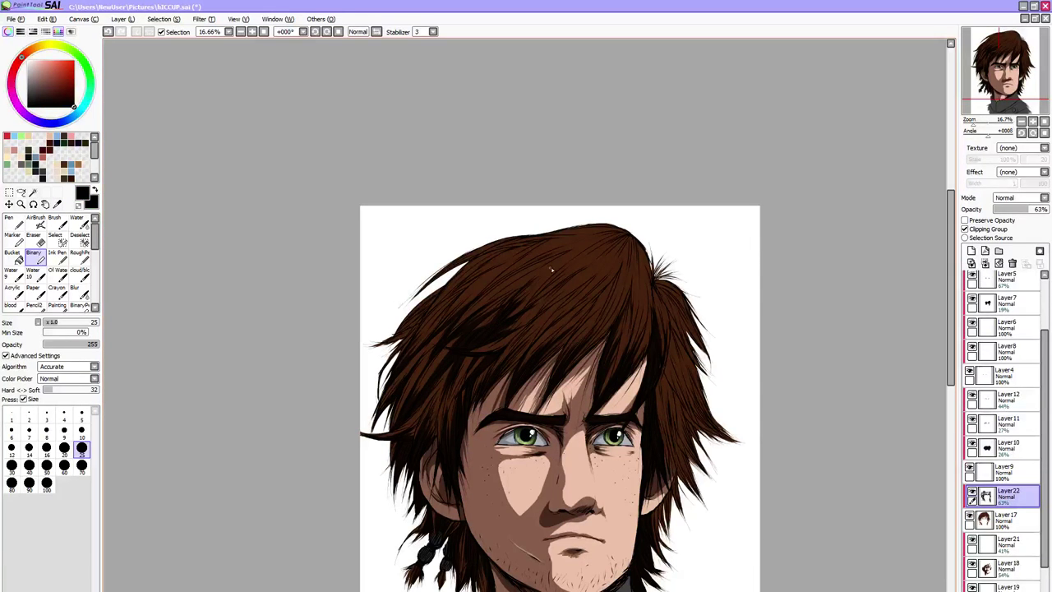
left_click_drag(546, 289, 510, 315)
left_click_drag(486, 377, 528, 332)
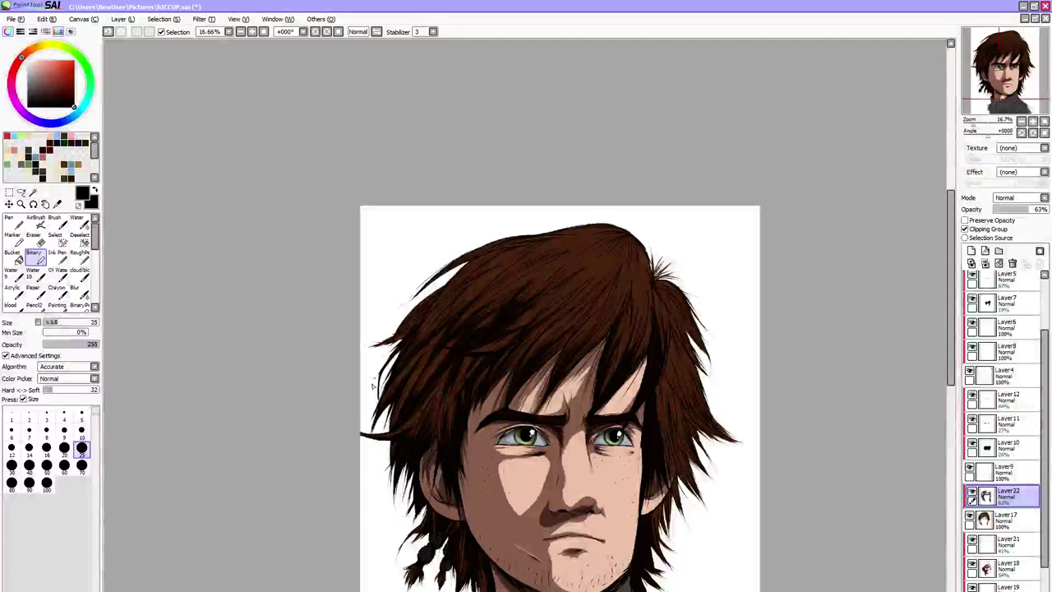
Shade the outer near-side hair from the pointed tips up toward the crown, and save the drawing
left_click_drag(414, 322, 398, 334)
mouse_move(429, 303)
left_mouse_down()
mouse_move(411, 318)
mouse_move(485, 269)
mouse_move(464, 275)
mouse_move(520, 255)
left_mouse_up()
left_click_drag(473, 281, 506, 265)
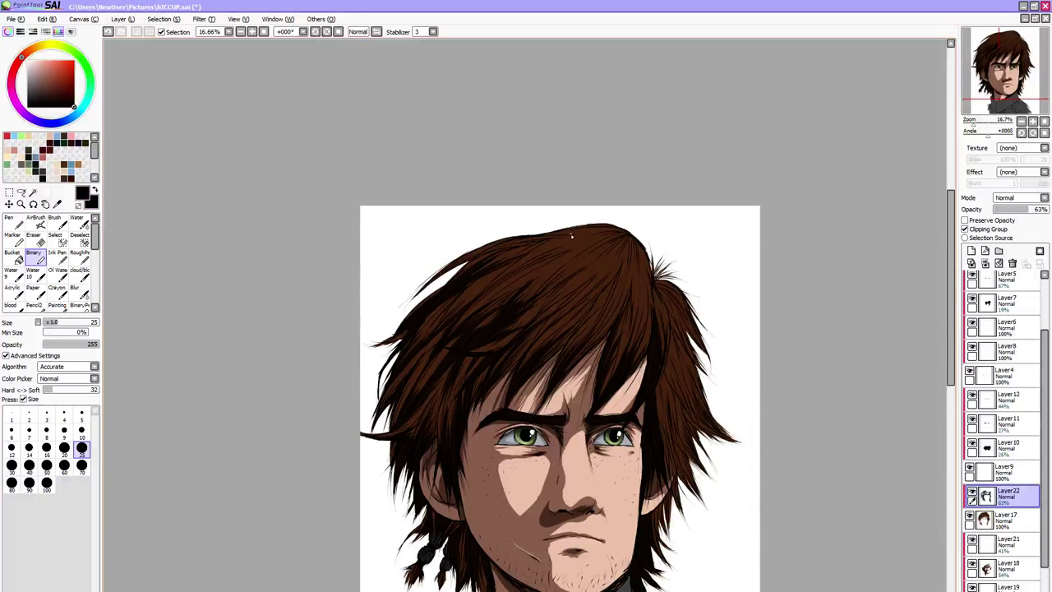
mouse_move(432, 319)
left_mouse_down()
mouse_move(459, 294)
mouse_move(445, 312)
mouse_move(463, 302)
left_mouse_up()
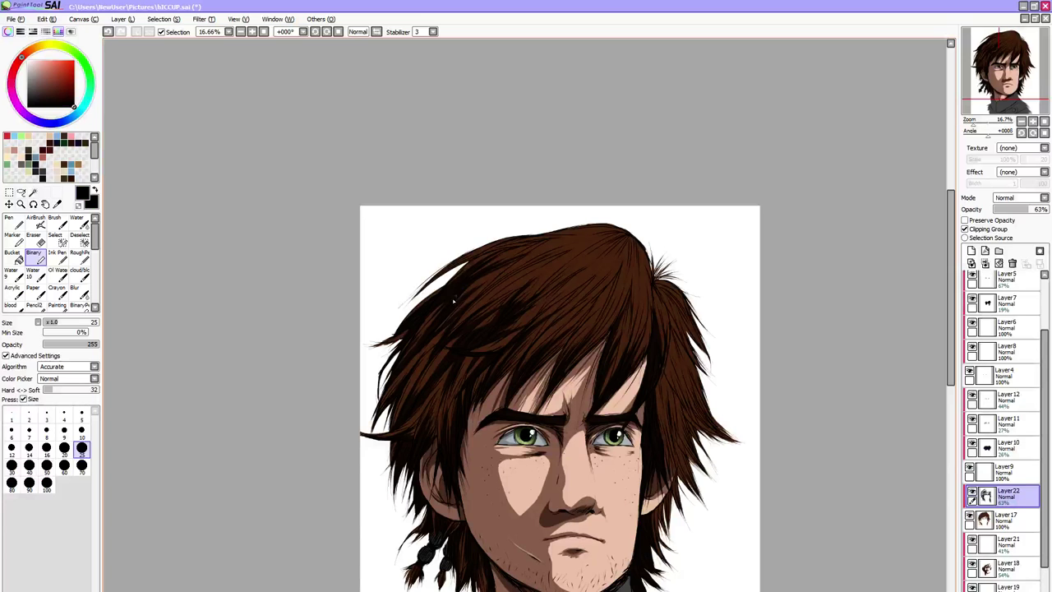
left_click_drag(433, 337, 522, 267)
left_click_drag(952, 306, 951, 330)
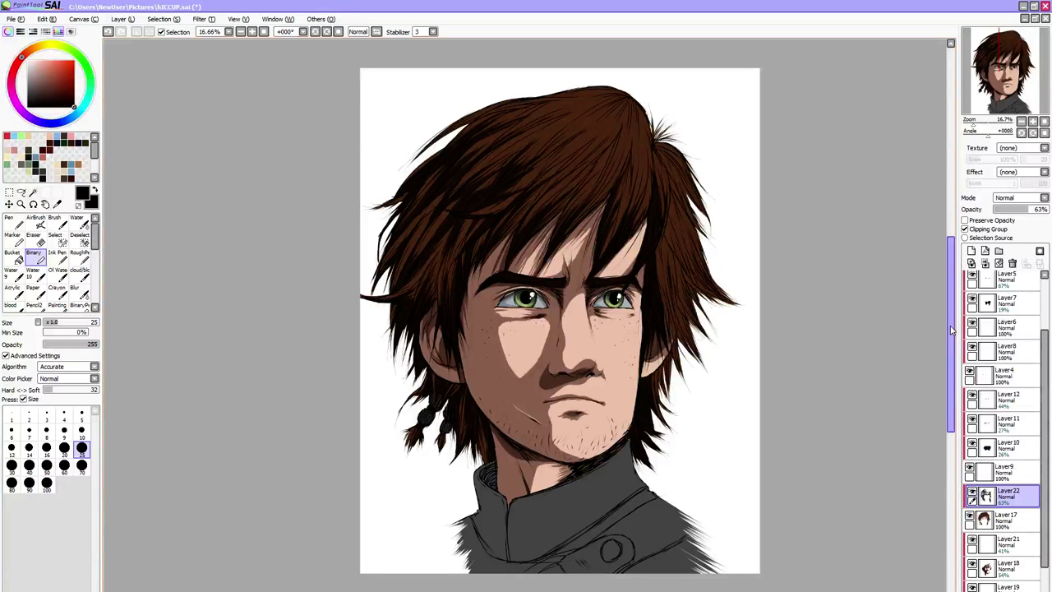
key("ctrl+s")
Shade the outer far-side hair from the cowlick down to the outward-pointing tips at brush size 25
left_click_drag(952, 331, 951, 306)
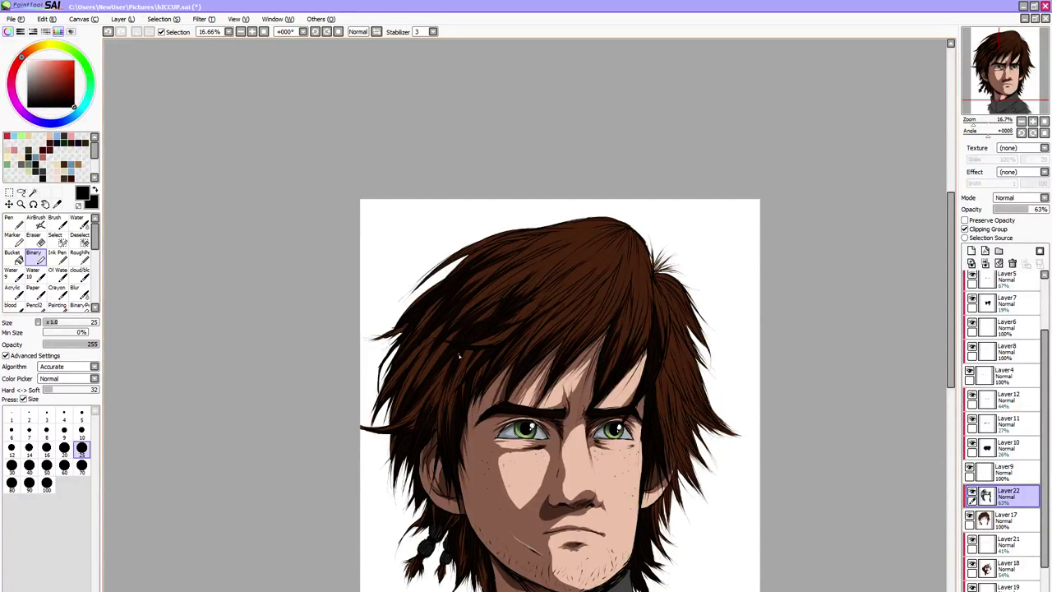
left_click_drag(612, 591, 656, 591)
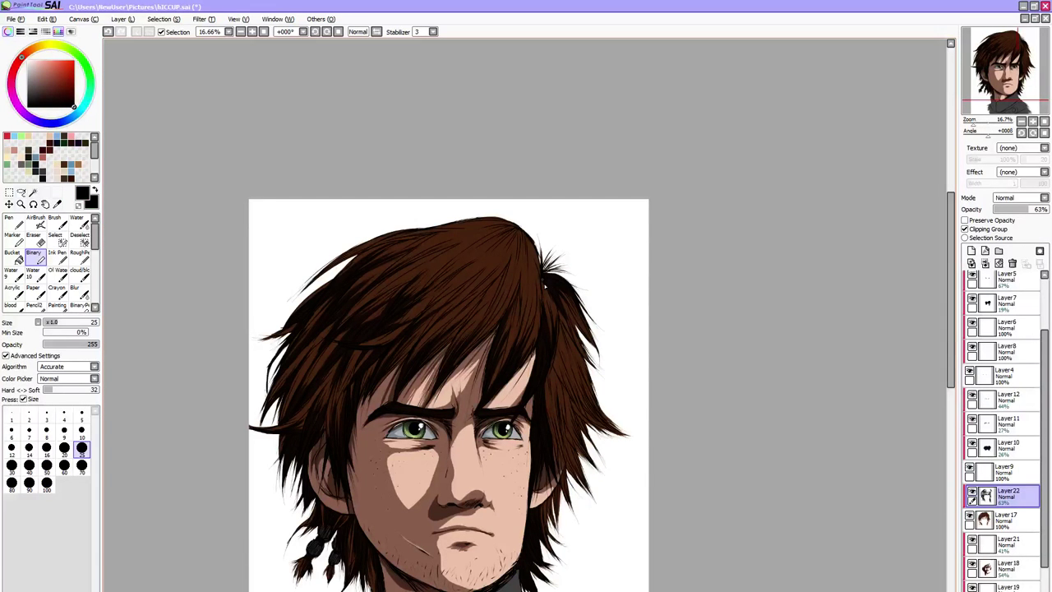
mouse_move(544, 285)
left_mouse_down()
mouse_move(549, 362)
mouse_move(568, 386)
mouse_move(550, 350)
mouse_move(588, 408)
left_mouse_up()
left_click_drag(562, 366, 597, 417)
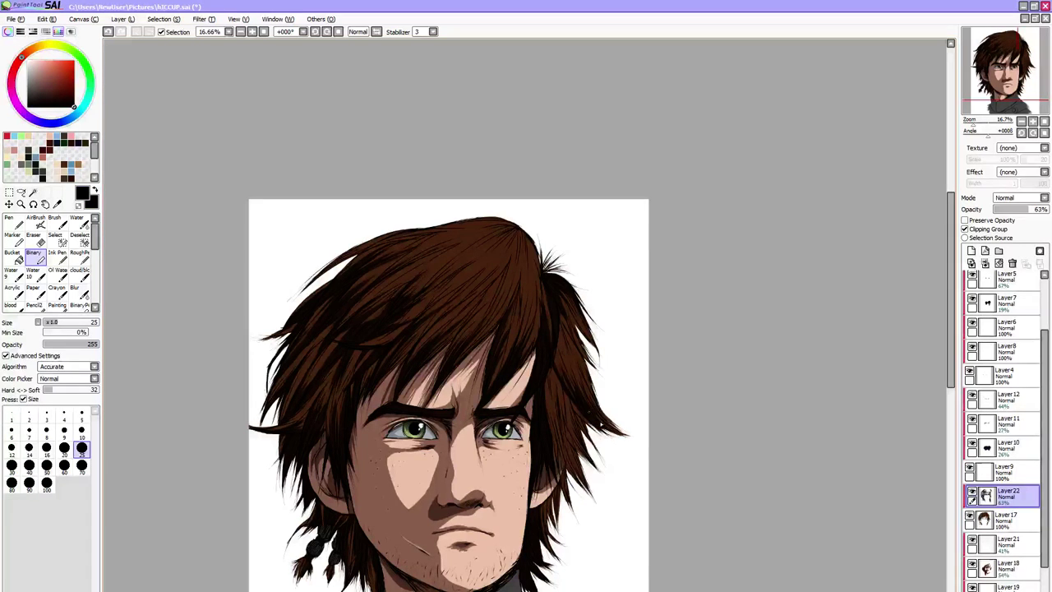
left_click_drag(573, 365, 623, 437)
left_click_drag(564, 334, 594, 367)
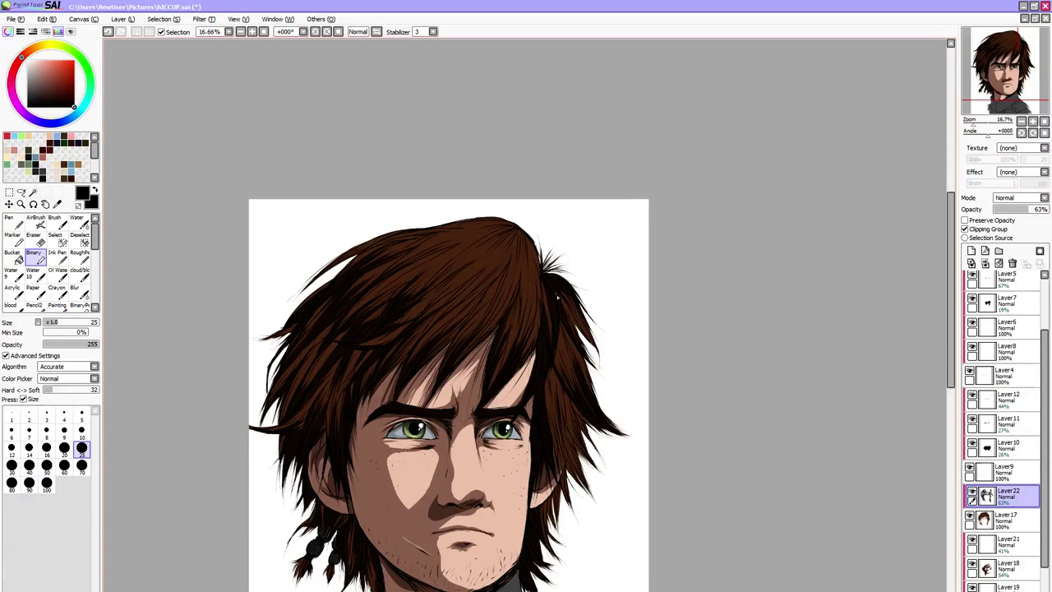
Deepen the shadow beneath the cowlick and extend it down the inner far-side strands beside the temple
left_click_drag(556, 287, 582, 330)
mouse_move(563, 289)
left_mouse_down()
mouse_move(594, 348)
mouse_move(573, 355)
mouse_move(557, 409)
left_mouse_up()
mouse_move(553, 370)
left_mouse_down()
mouse_move(565, 411)
mouse_move(558, 428)
mouse_move(545, 415)
left_mouse_up()
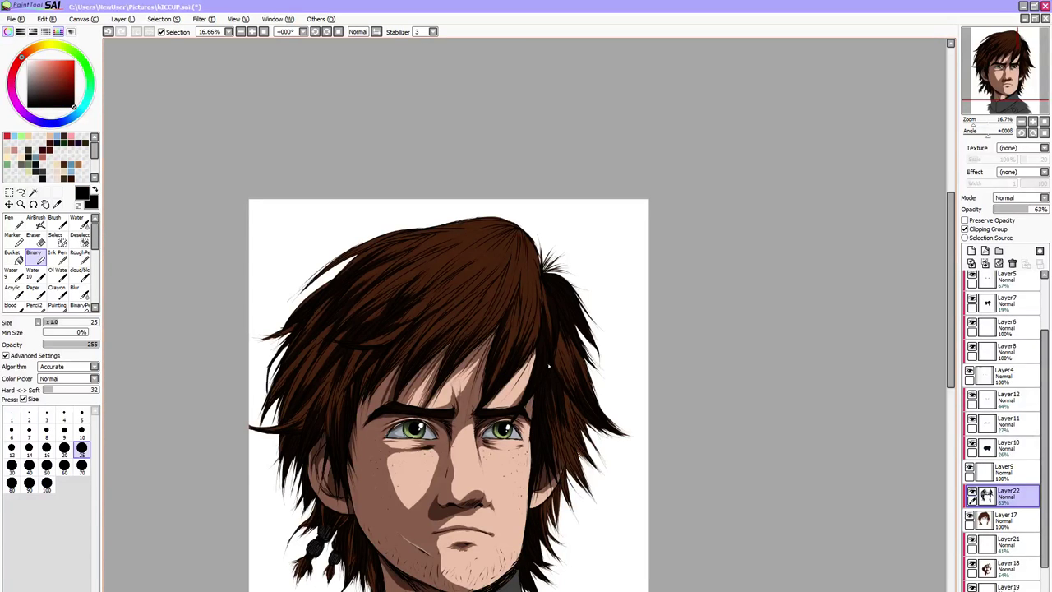
Darken the lower far-side strands, then shade the near-side hair from the upper contour down toward the outer tips
left_click_drag(565, 393, 590, 436)
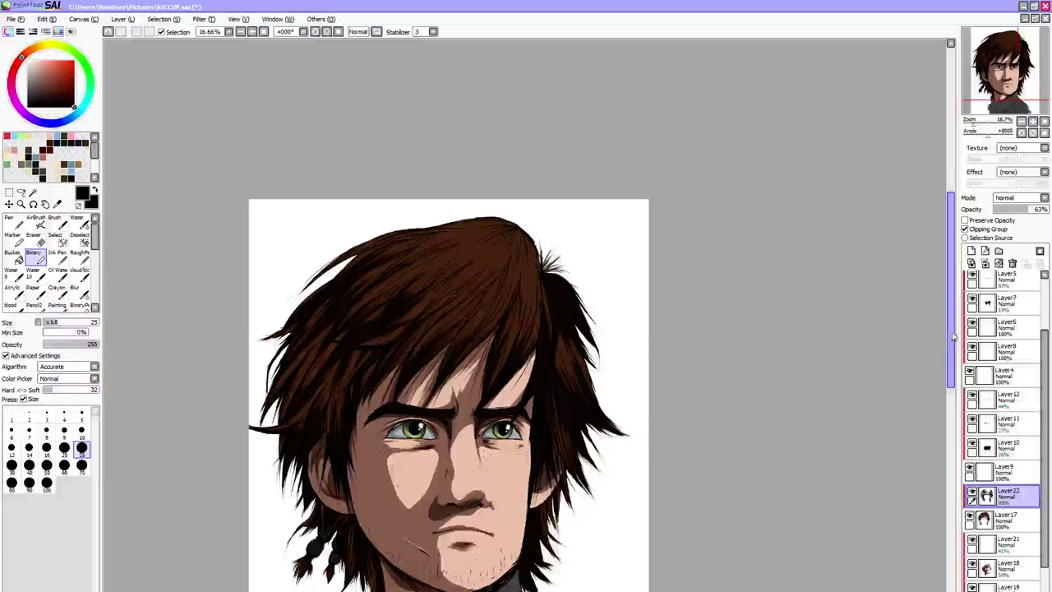
left_click_drag(954, 336, 954, 314)
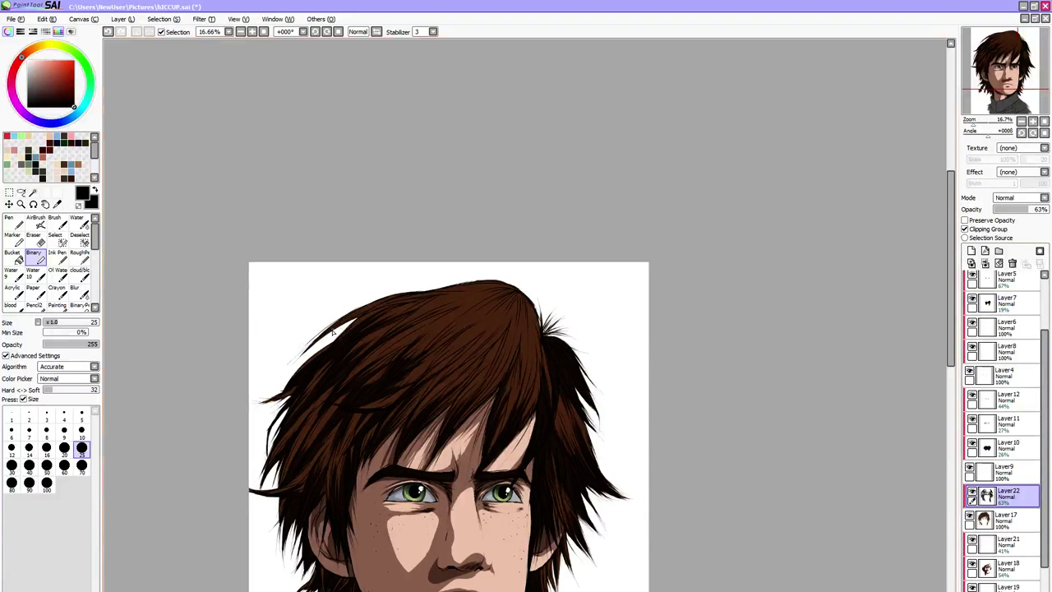
mouse_move(370, 309)
left_mouse_down()
mouse_move(348, 319)
mouse_move(418, 298)
left_mouse_up()
left_click_drag(327, 347, 284, 392)
left_click_drag(404, 304, 375, 317)
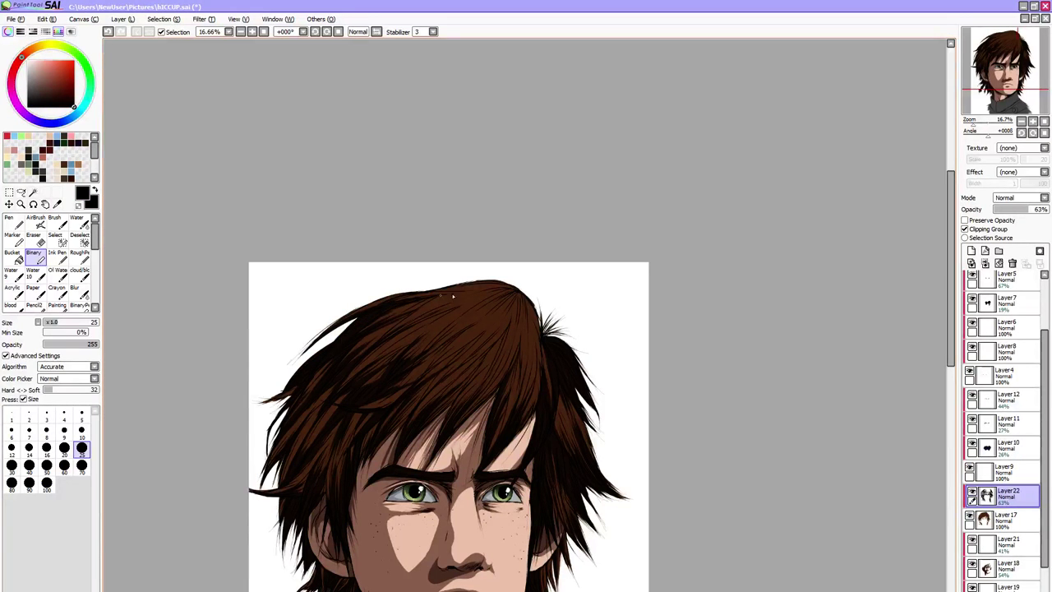
mouse_move(439, 299)
left_mouse_down()
mouse_move(378, 319)
mouse_move(360, 337)
mouse_move(465, 297)
mouse_move(367, 351)
mouse_move(460, 302)
mouse_move(375, 355)
left_mouse_up()
mouse_move(422, 329)
left_mouse_down()
mouse_move(337, 399)
mouse_move(424, 336)
mouse_move(371, 370)
left_mouse_up()
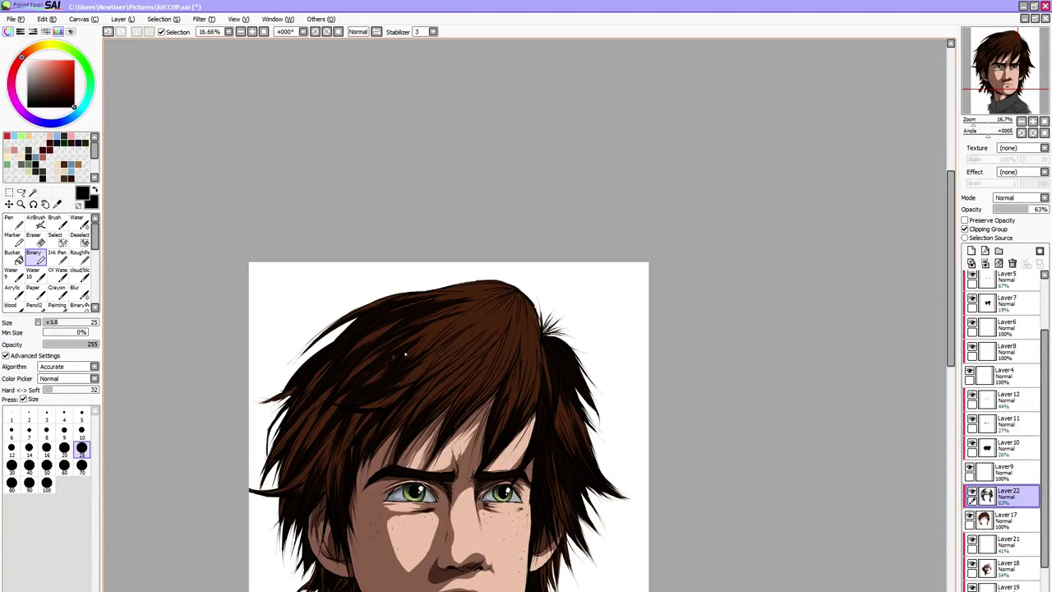
Add tapered black shadow strands across the middle of the crown and down the fringe toward the parting
mouse_move(439, 330)
left_mouse_down()
mouse_move(406, 358)
mouse_move(432, 349)
left_mouse_up()
mouse_move(480, 326)
left_mouse_down()
mouse_move(462, 332)
mouse_move(471, 328)
left_mouse_up()
mouse_move(452, 339)
left_mouse_down()
mouse_move(398, 384)
mouse_move(438, 370)
mouse_move(405, 376)
left_mouse_up()
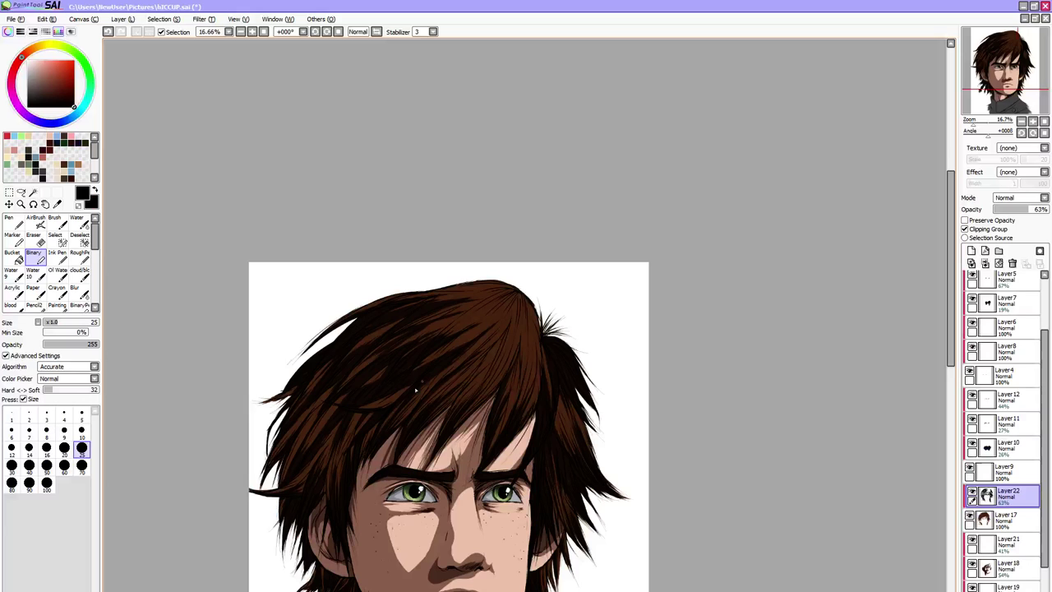
left_click_drag(440, 373, 477, 348)
mouse_move(465, 411)
left_mouse_down()
mouse_move(500, 392)
mouse_move(523, 350)
left_mouse_up()
left_click_drag(519, 395, 530, 368)
left_click_drag(530, 377, 522, 421)
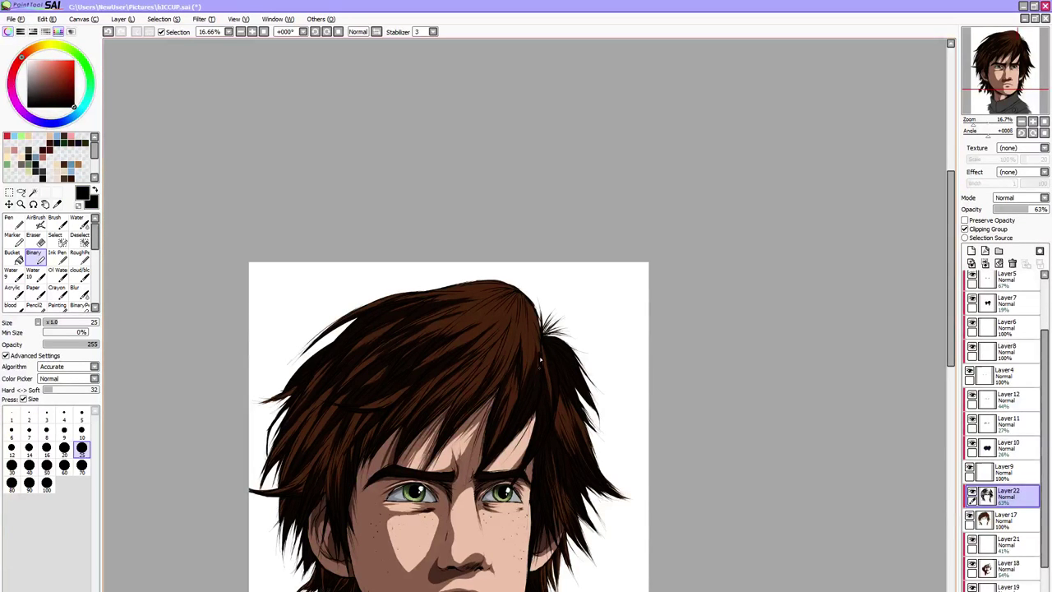
Deepen the shadow along the parting beside the cowlick and add more dark strands on the upper near-side crown
left_click_drag(541, 332, 535, 365)
left_click_drag(529, 315, 537, 332)
mouse_move(418, 300)
left_mouse_down()
mouse_move(476, 287)
mouse_move(429, 292)
mouse_move(452, 310)
left_mouse_up()
left_click_drag(390, 351, 419, 335)
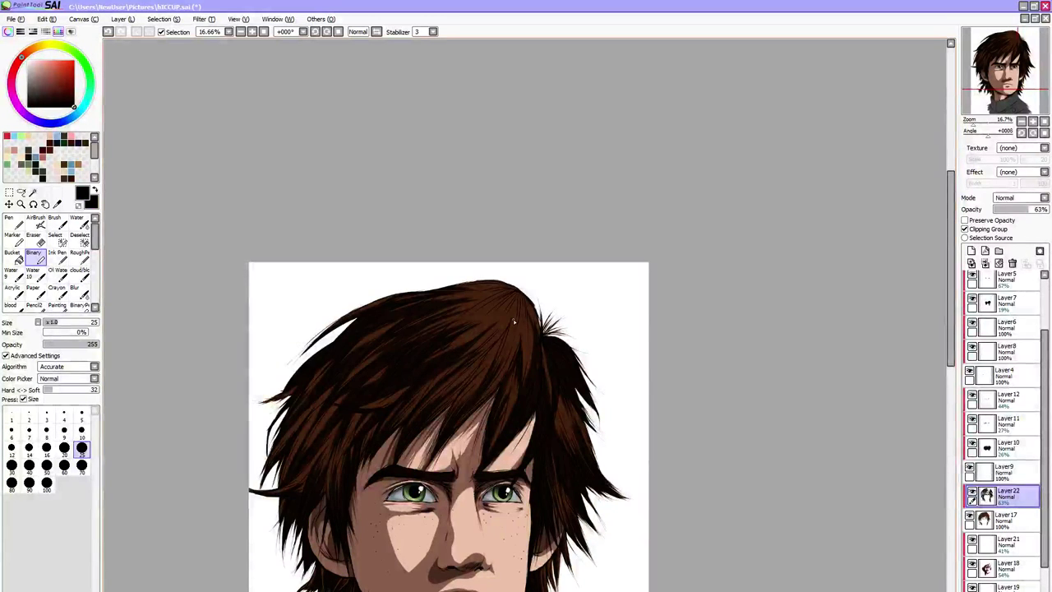
Add a new clipped layer directly above the hair base layer and choose a pale peach colour for the Binary brush
scroll(516, 322, "down", 1)
left_click_drag(951, 333, 951, 383)
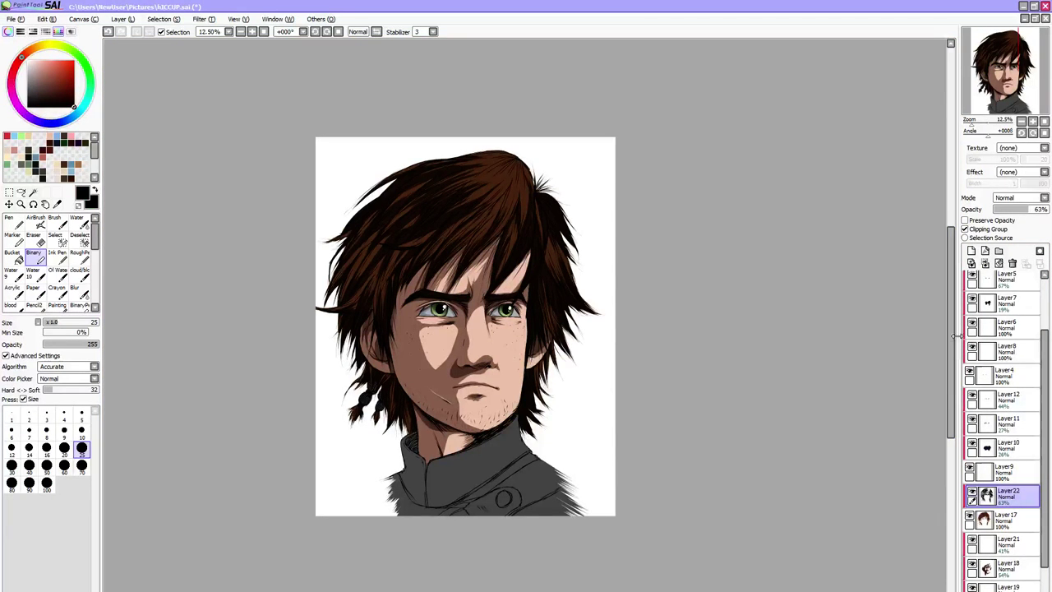
left_click(972, 250)
left_click(997, 229)
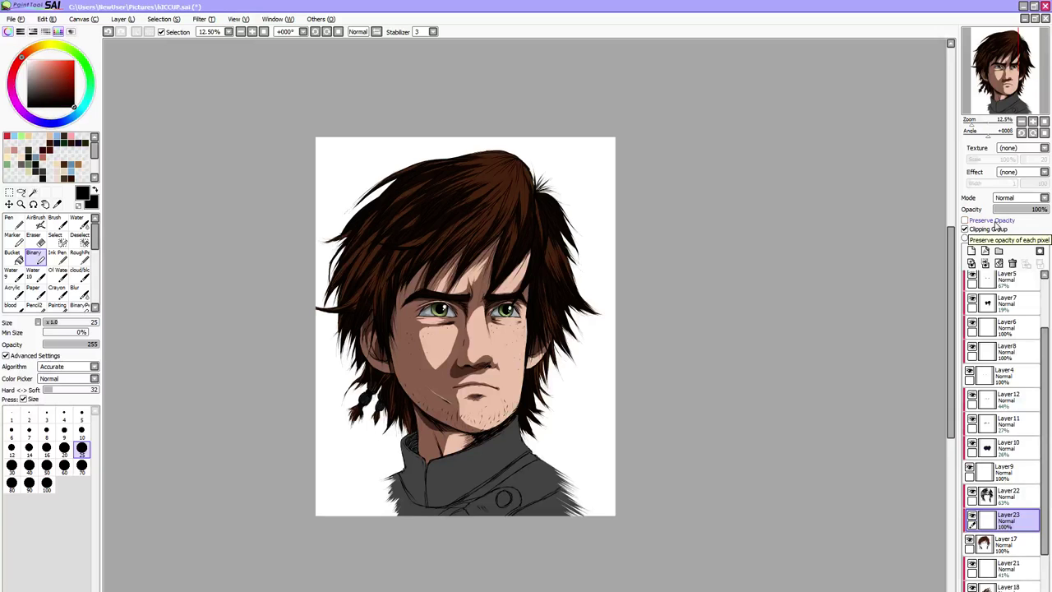
left_click(58, 203)
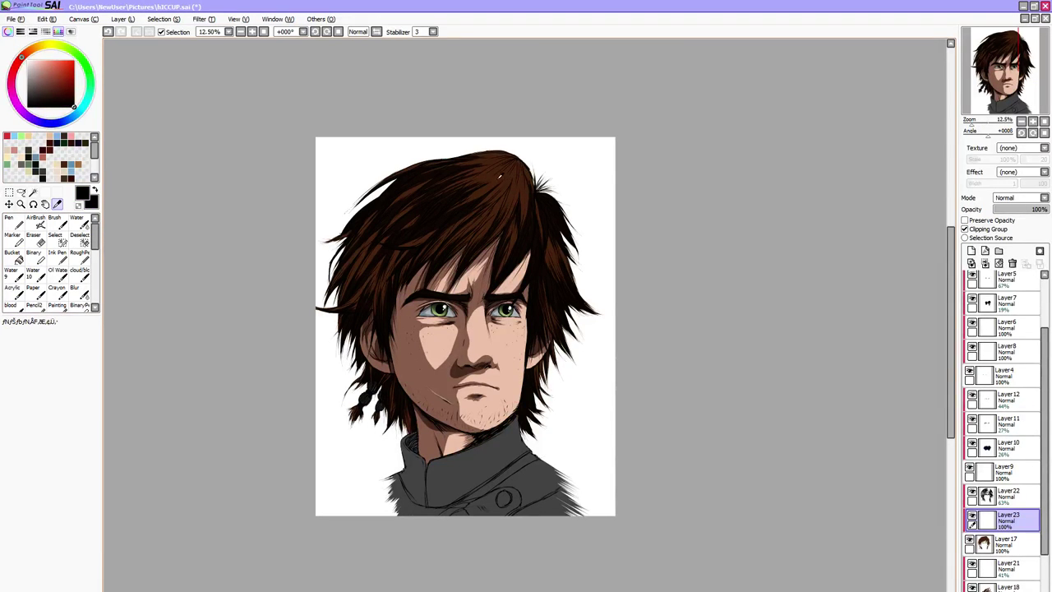
left_click(494, 171)
left_click(38, 63)
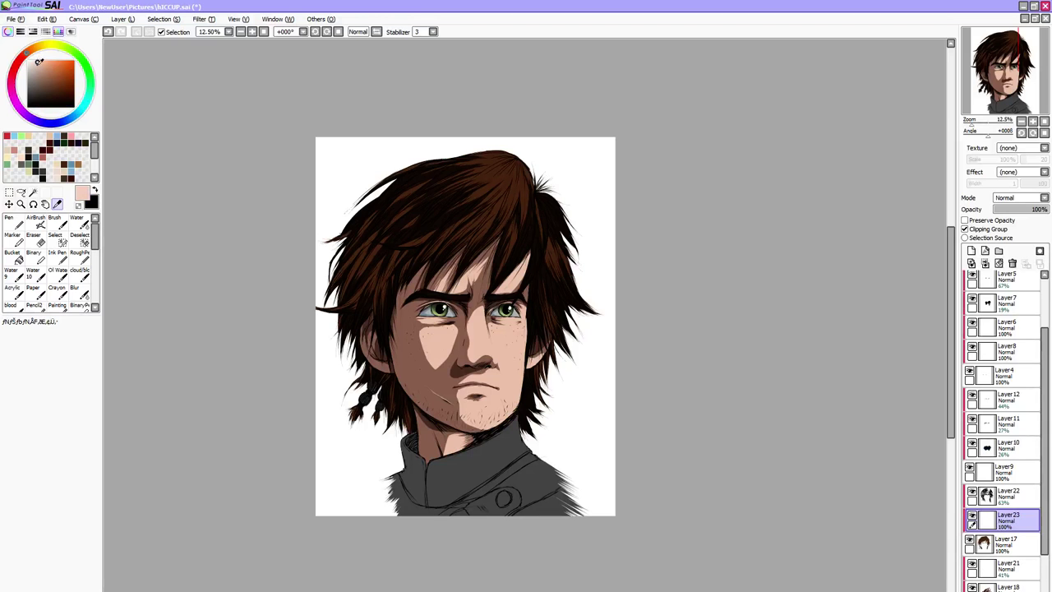
key("b")
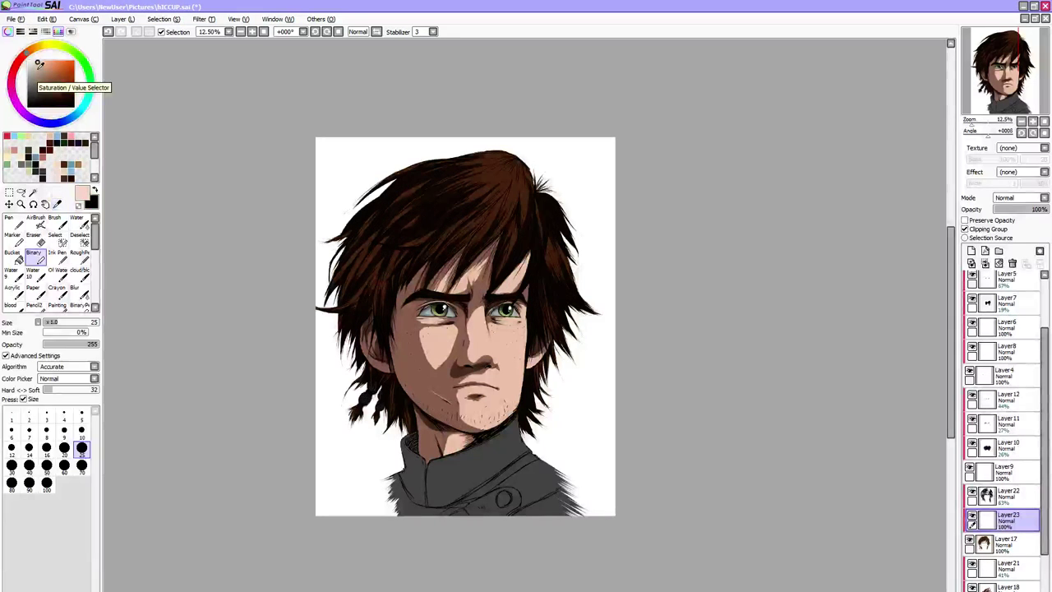
Paint fine pale highlight strands over the fringe and the far-side hair at brush size 7
scroll(942, 316, "up", 3)
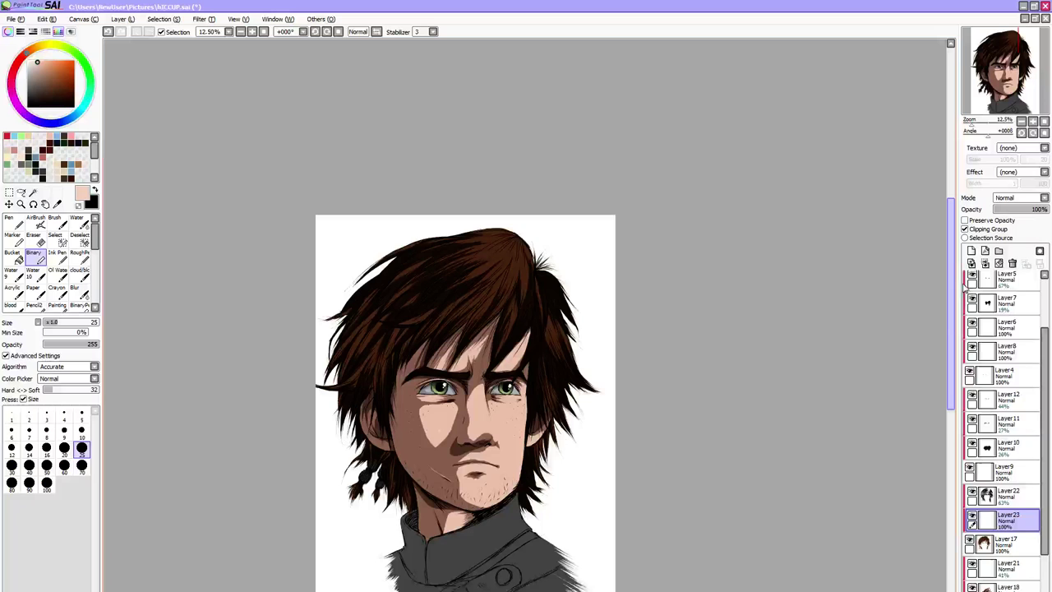
scroll(458, 345, "up", 1)
key("bracketleft")
key("bracketleft")
key("bracketleft")
key("bracketleft")
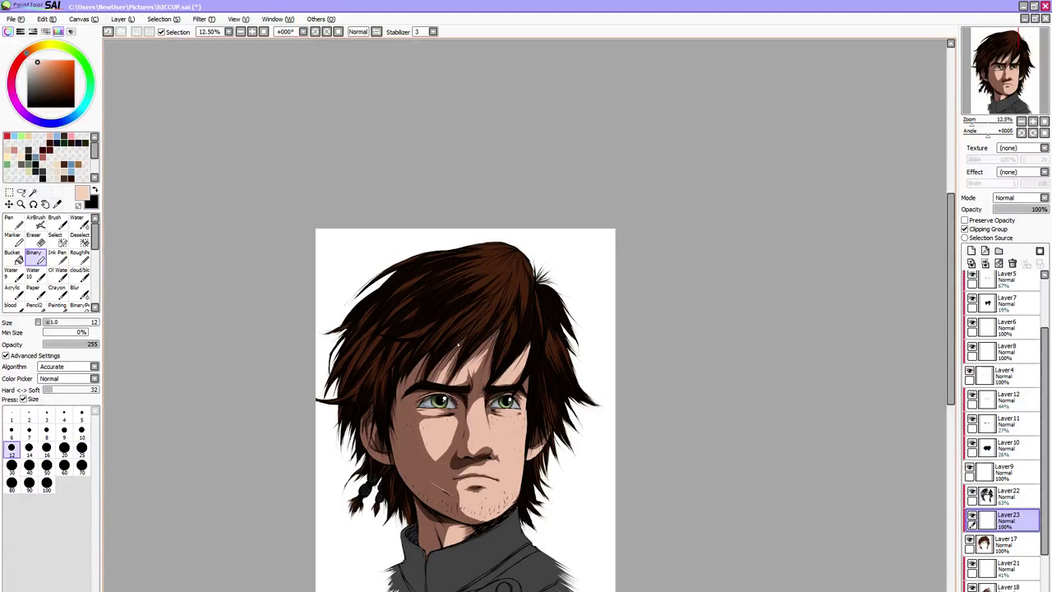
key("bracketleft")
key("bracketleft")
key("bracketleft")
key("bracketleft")
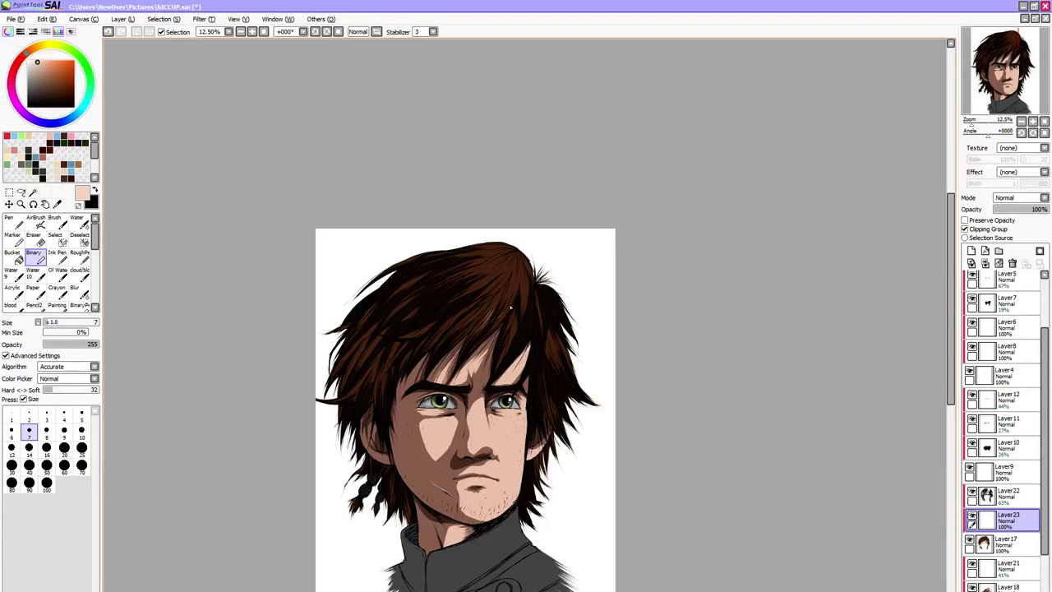
mouse_move(511, 308)
left_mouse_down()
mouse_move(489, 333)
mouse_move(509, 332)
left_mouse_up()
mouse_move(521, 307)
left_mouse_down()
mouse_move(508, 342)
mouse_move(541, 312)
left_mouse_up()
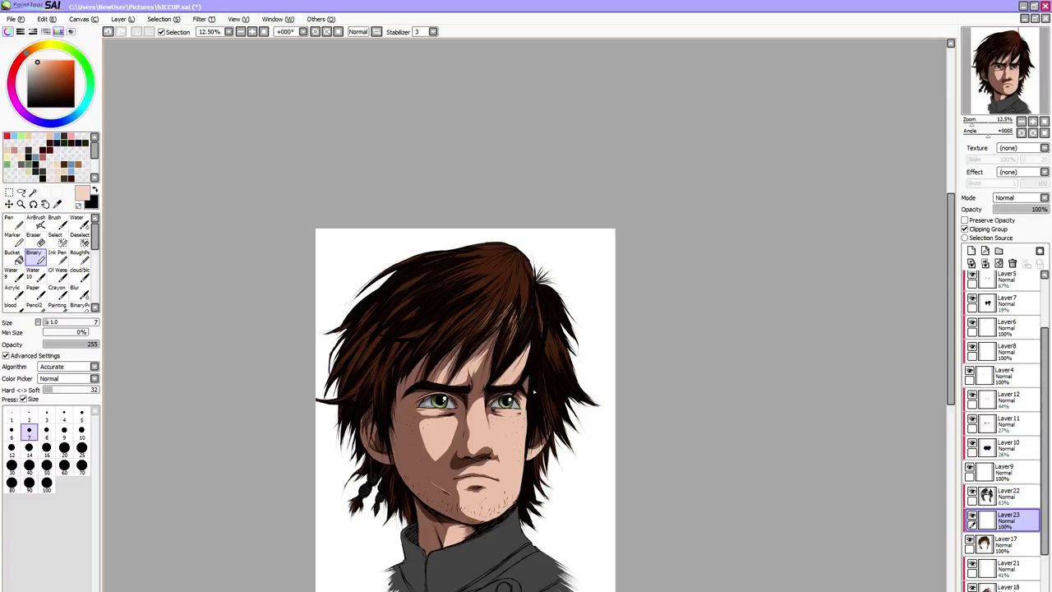
Move the highlight layer above the 63% hair shadow layer and extend the fine highlights across the crown and near-side hair
left_click_drag(1008, 518, 1007, 467)
key("ctrl+z")
left_click_drag(1016, 519, 1009, 491)
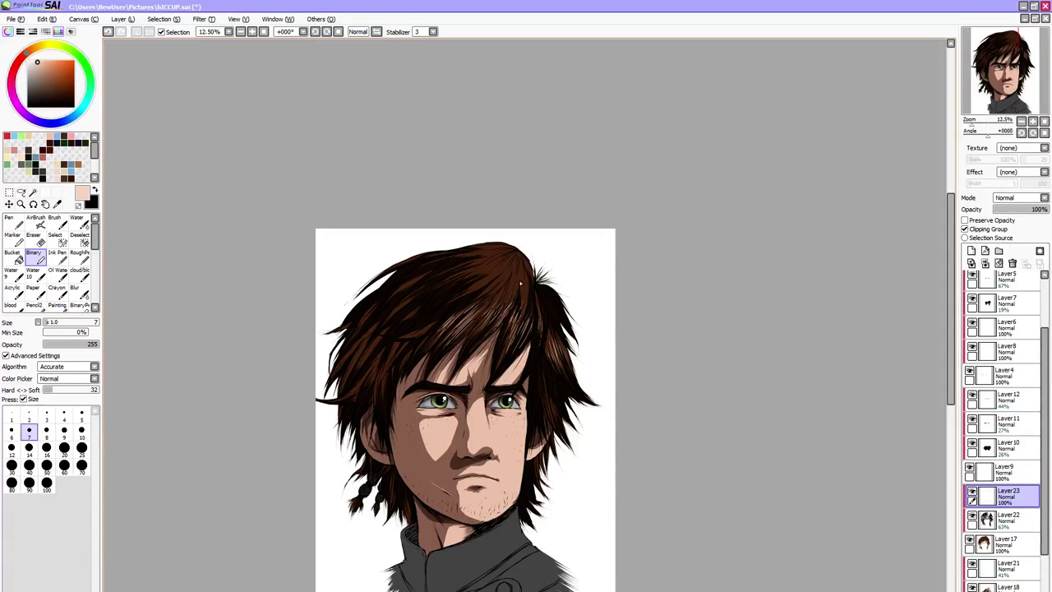
left_click_drag(519, 284, 505, 313)
left_click_drag(400, 336, 420, 331)
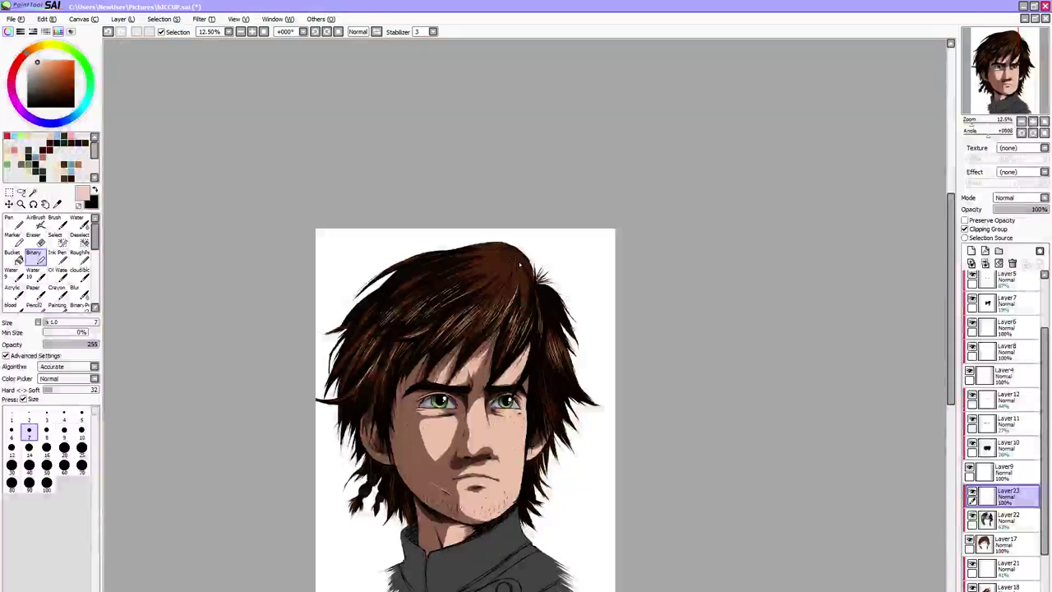
Try the Multiply blending mode on the hair highlight layer and set it to Screen
left_click(1044, 200)
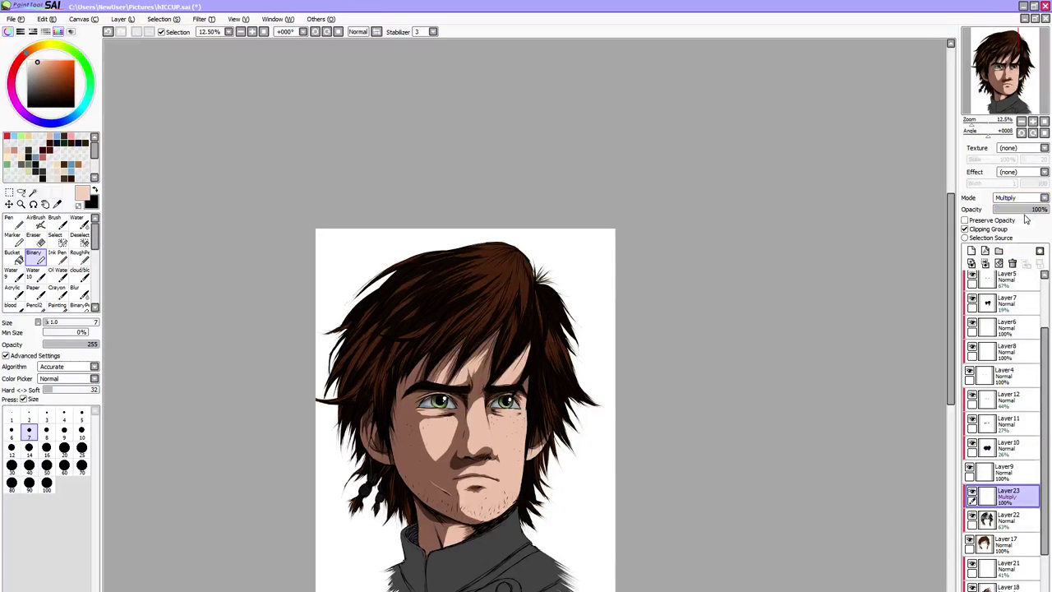
left_click(1026, 217)
left_click(1044, 200)
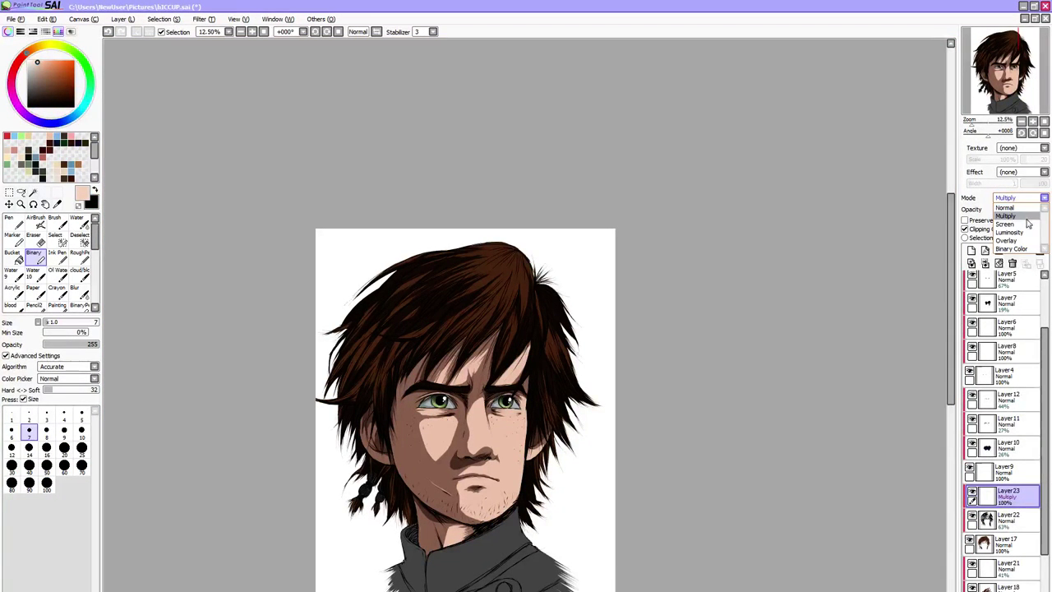
left_click(1019, 224)
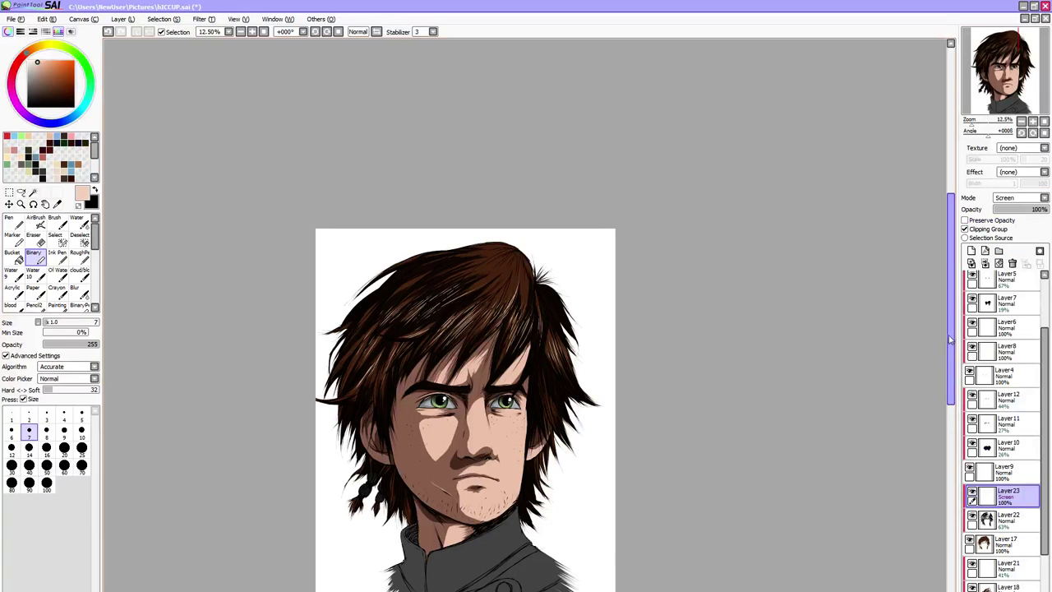
Create a new clipped layer directly above the skin base layer, Layer16
left_click_drag(952, 341, 949, 366)
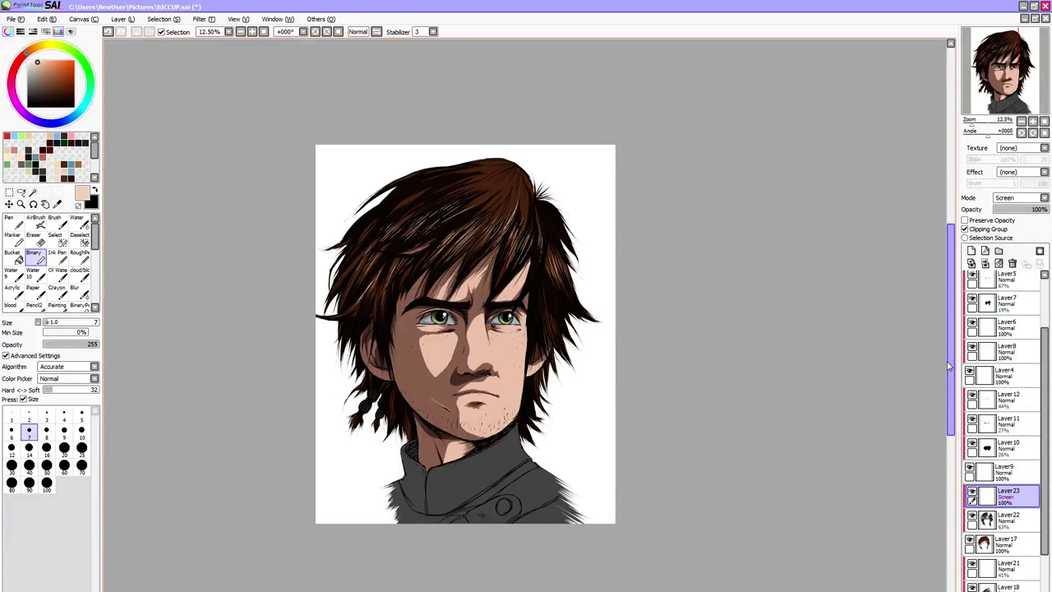
scroll(1021, 550, "down", 3)
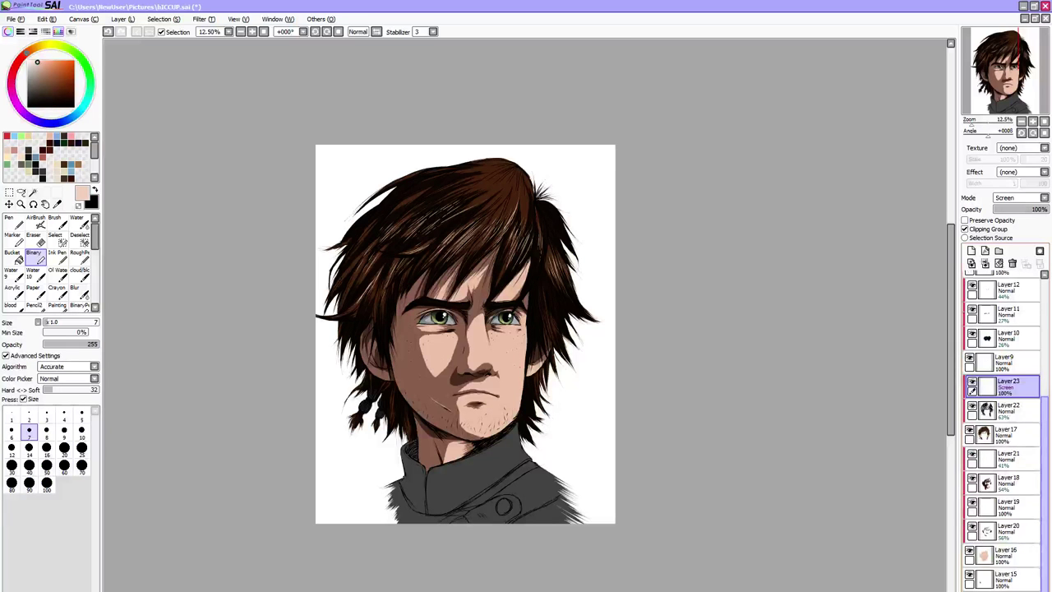
left_click(1018, 555)
left_click(972, 251)
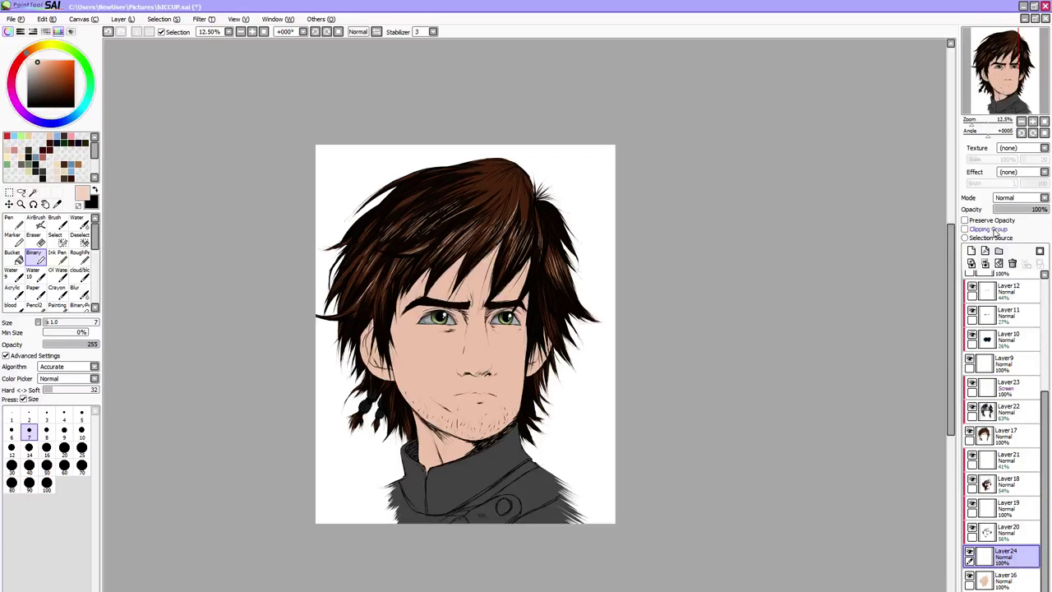
left_click(966, 228)
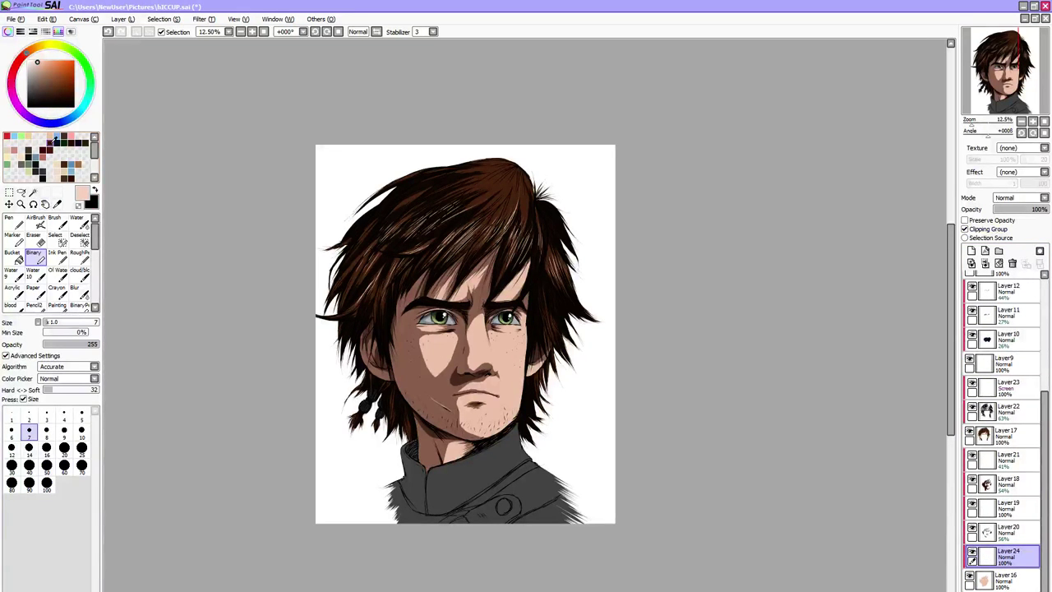
Cover all the skin with dark reddish brown using the Pen at size 500, and lower the layer's opacity to 27%
left_click(49, 146)
left_click(46, 483)
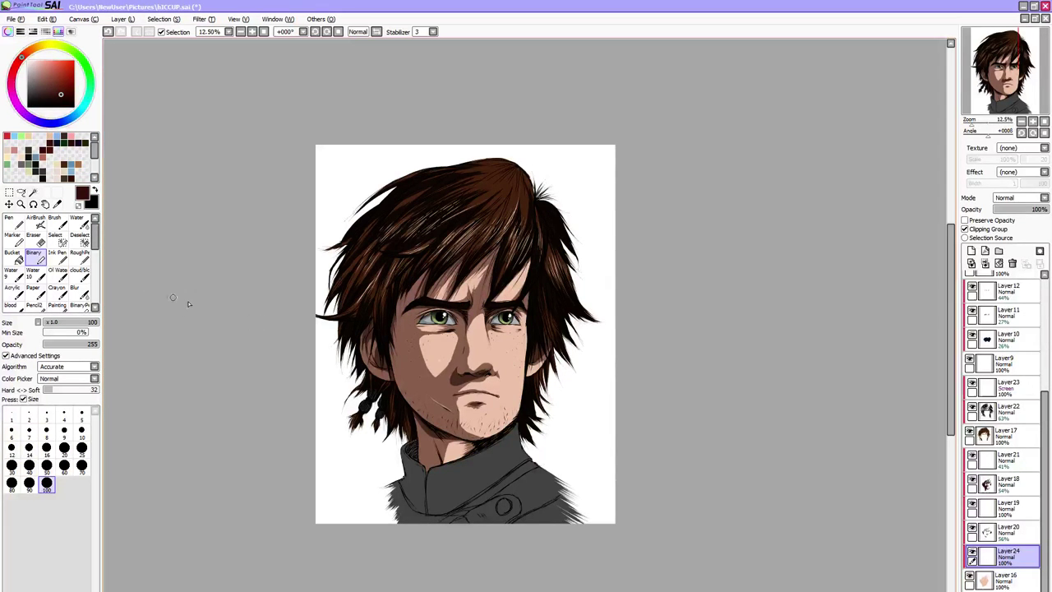
key("bracketleft")
key("bracketleft")
key("bracketleft")
key("bracketleft")
key("bracketleft")
key("bracketleft")
key("bracketleft")
key("e")
key("n")
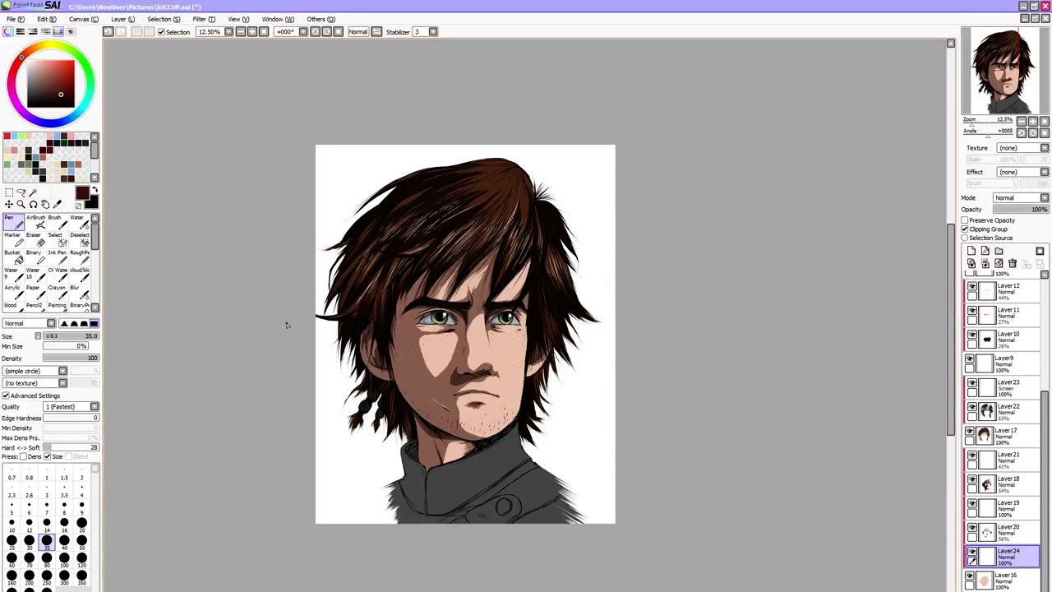
key("bracketright")
key("bracketright")
key("bracketright")
key("bracketright")
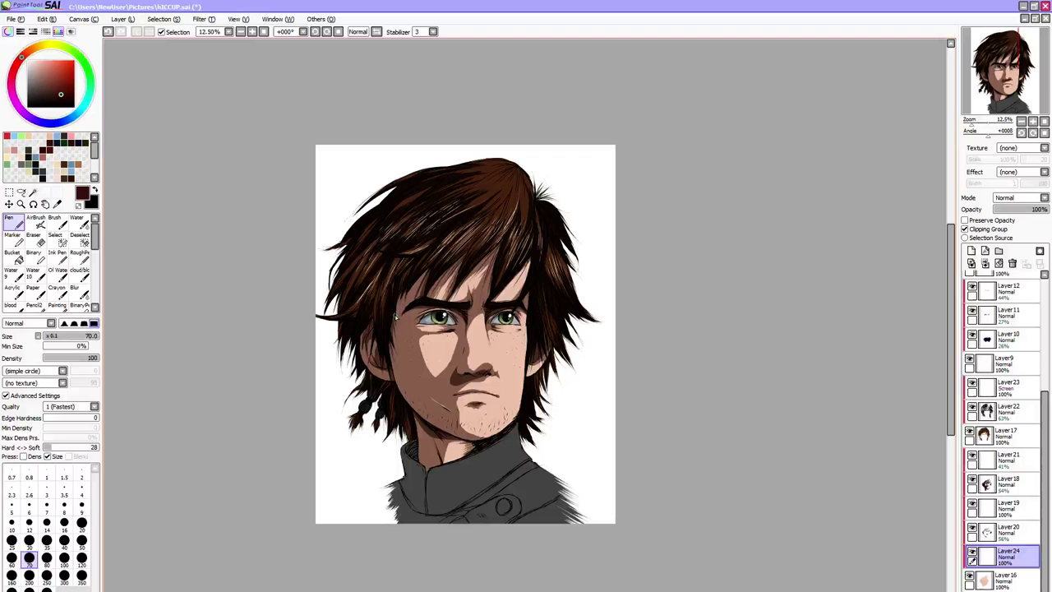
key("bracketright")
key("bracketright")
key("bracketright")
key("bracketright")
key("bracketright")
key("bracketright")
key("bracketright")
key("bracketright")
key("bracketright")
key("bracketright")
key("bracketright")
mouse_move(396, 316)
left_mouse_down()
mouse_move(346, 405)
mouse_move(370, 437)
mouse_move(510, 257)
mouse_move(505, 298)
mouse_move(591, 249)
mouse_move(493, 346)
mouse_move(569, 292)
mouse_move(583, 257)
mouse_move(526, 339)
mouse_move(539, 302)
mouse_move(462, 426)
mouse_move(452, 492)
mouse_move(518, 489)
left_mouse_up()
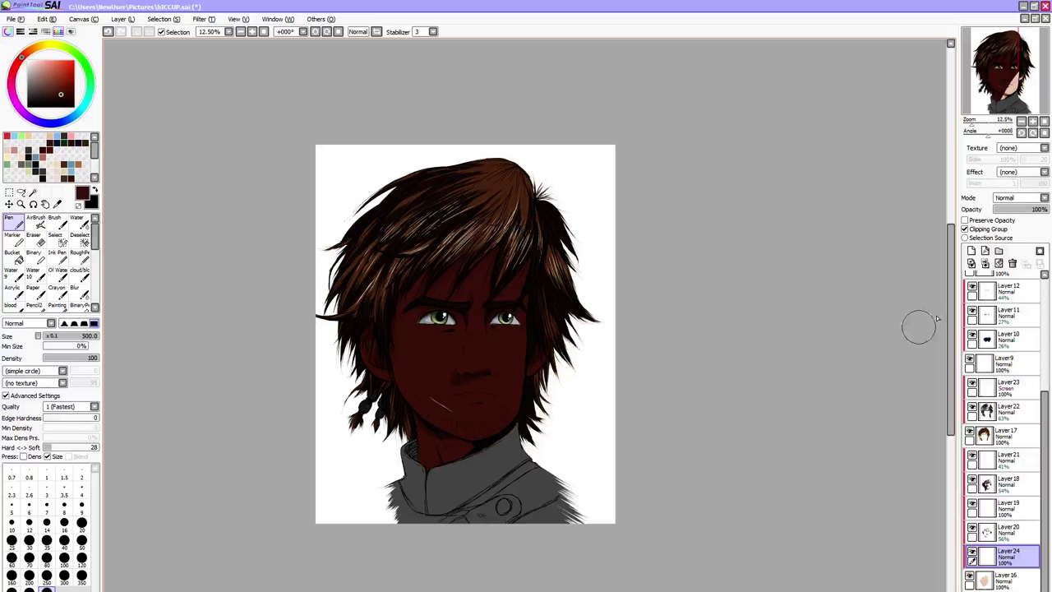
left_click_drag(1028, 209, 994, 212)
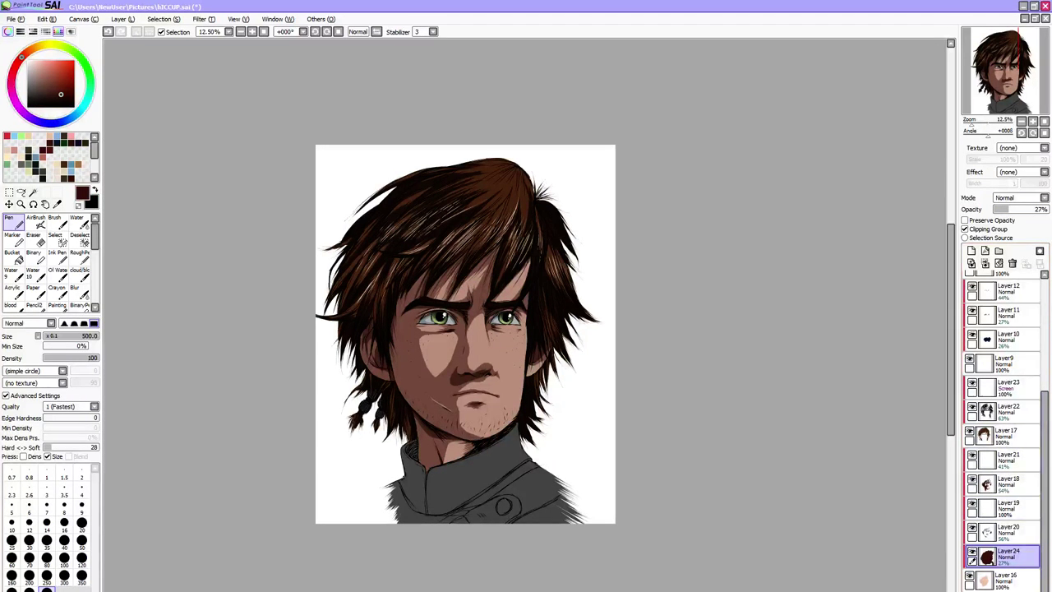
Cover the whole layer behind the character with light blue using the Pen at size 500
scroll(989, 517, "down", 1)
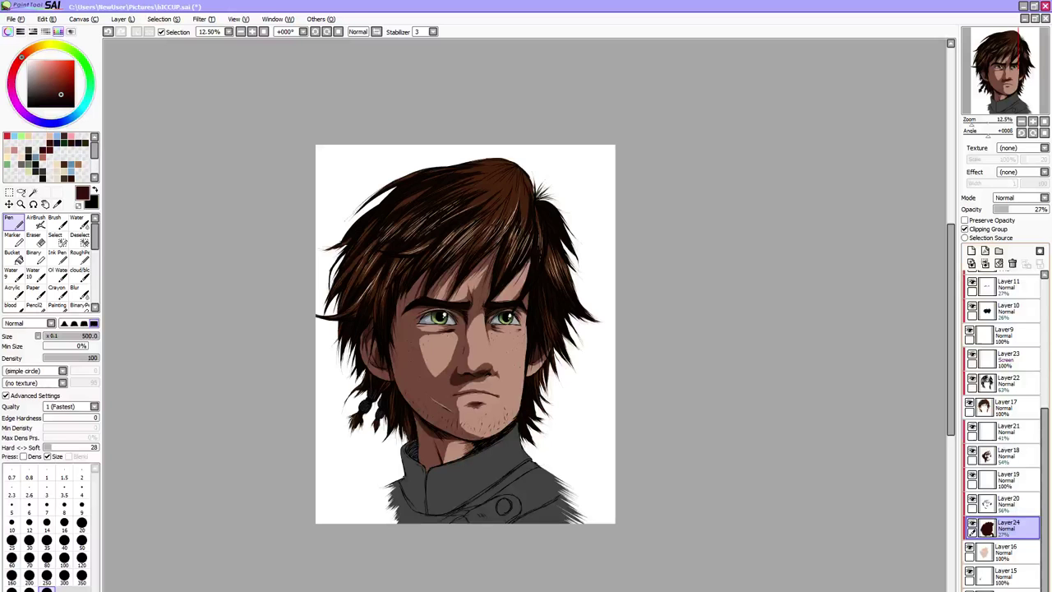
left_click(1003, 589)
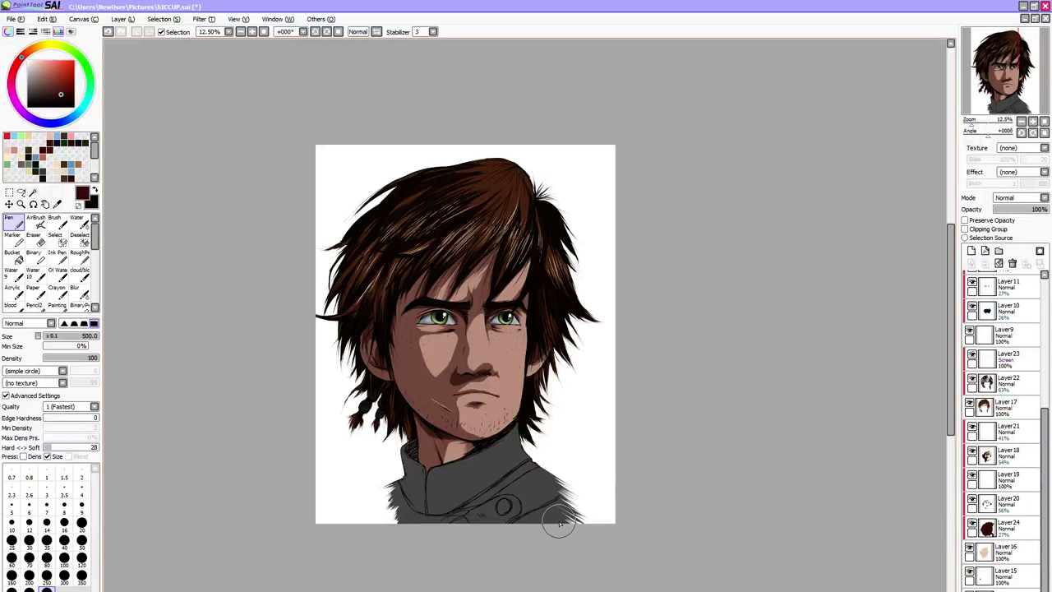
left_click(62, 133)
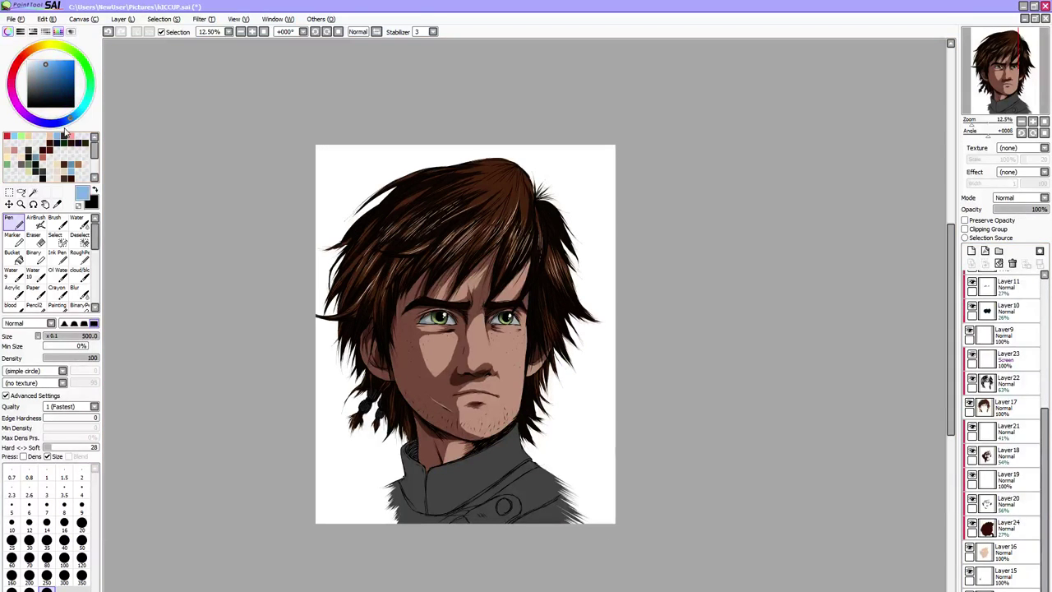
key("e")
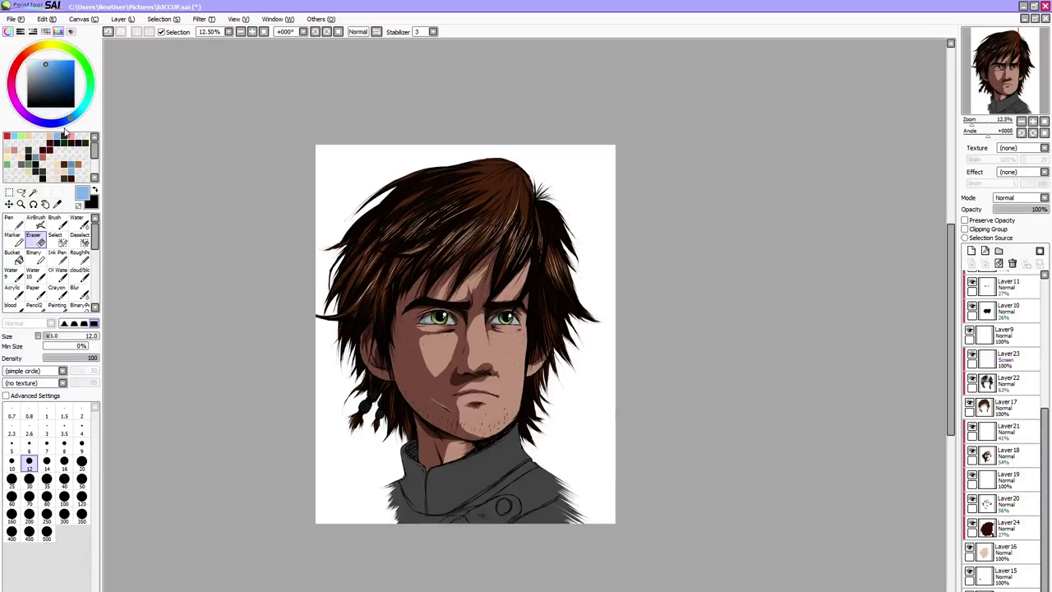
key("bracketright")
key("bracketright")
key("bracketright")
key("bracketright")
key("bracketright")
key("bracketright")
key("bracketright")
key("bracketright")
key("bracketright")
key("bracketright")
key("bracketright")
key("bracketright")
key("bracketright")
key("bracketright")
key("bracketright")
key("bracketright")
key("bracketright")
key("bracketright")
key("bracketright")
key("bracketright")
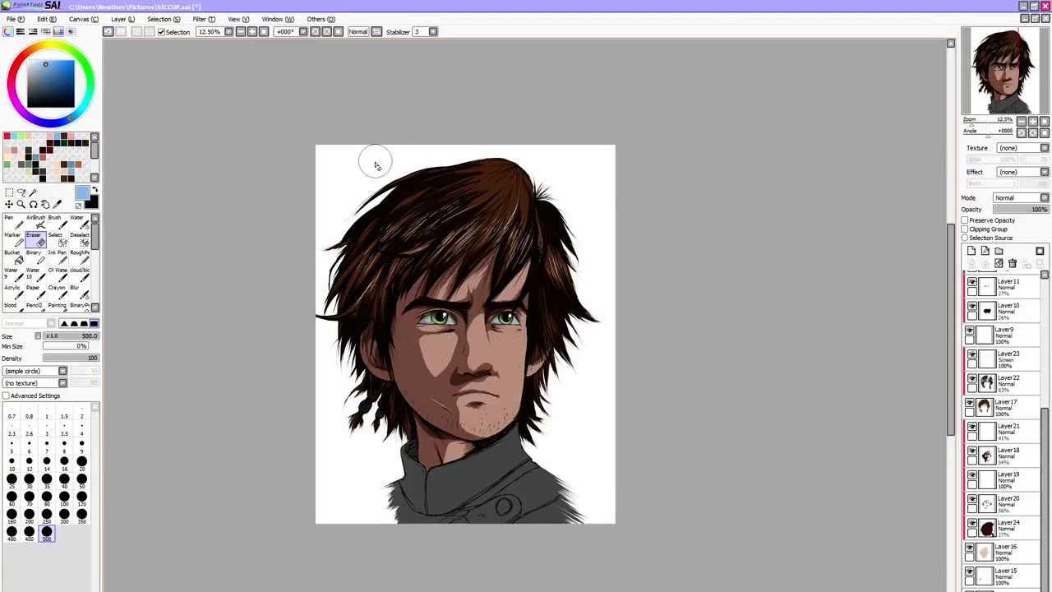
key("n")
mouse_move(375, 163)
left_mouse_down()
mouse_move(356, 169)
mouse_move(463, 123)
mouse_move(407, 356)
mouse_move(609, 172)
mouse_move(590, 246)
mouse_move(595, 329)
mouse_move(539, 480)
mouse_move(613, 555)
left_mouse_up()
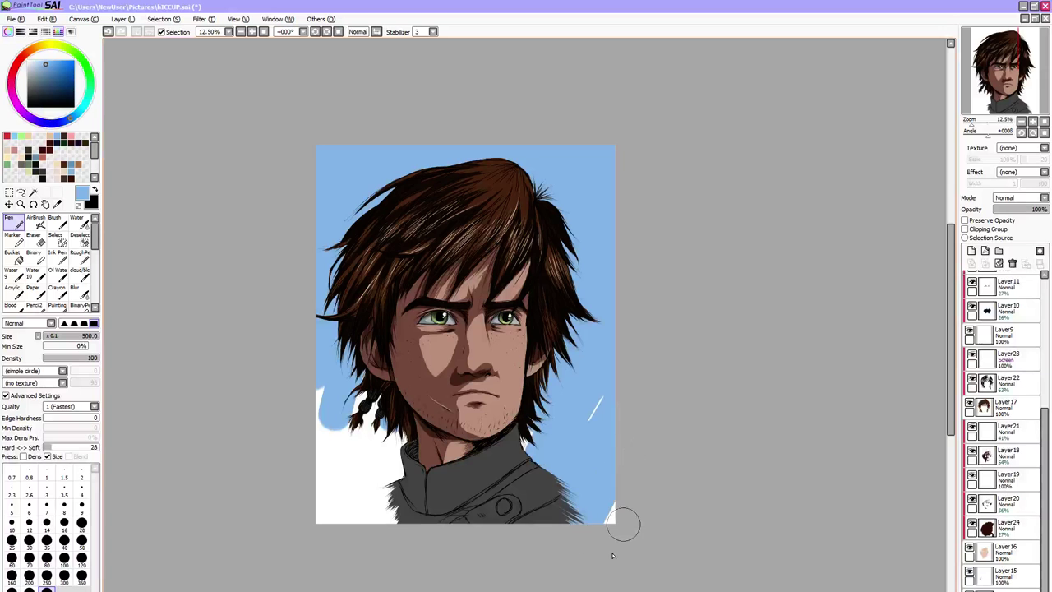
mouse_move(443, 477)
left_mouse_down()
mouse_move(406, 424)
mouse_move(396, 504)
mouse_move(372, 496)
mouse_move(347, 513)
mouse_move(316, 507)
left_mouse_up()
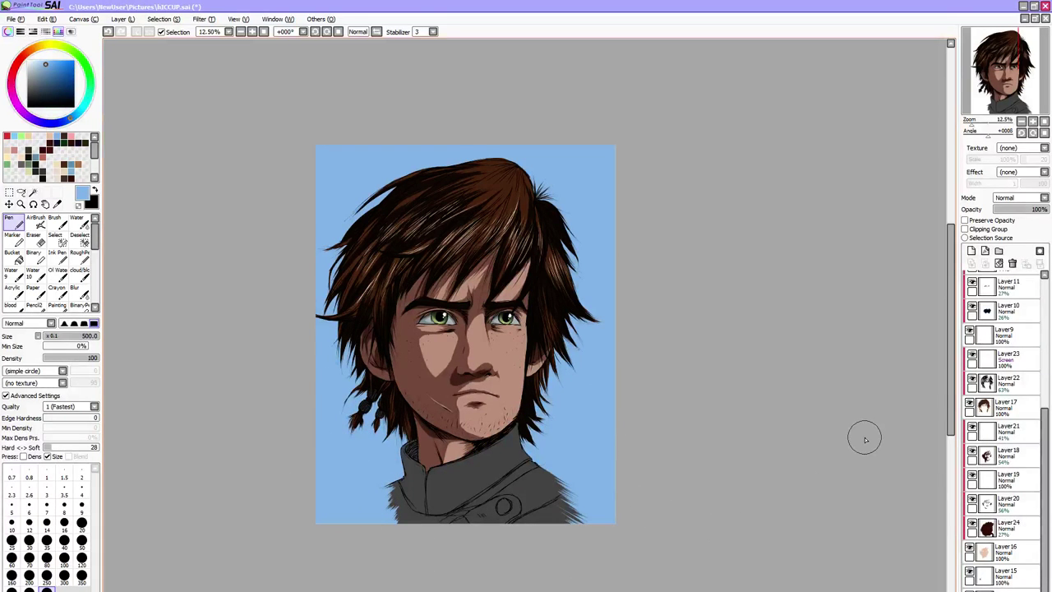
Try two deeper blue shades over the lower-left part of the background with the Pen
left_click(63, 76)
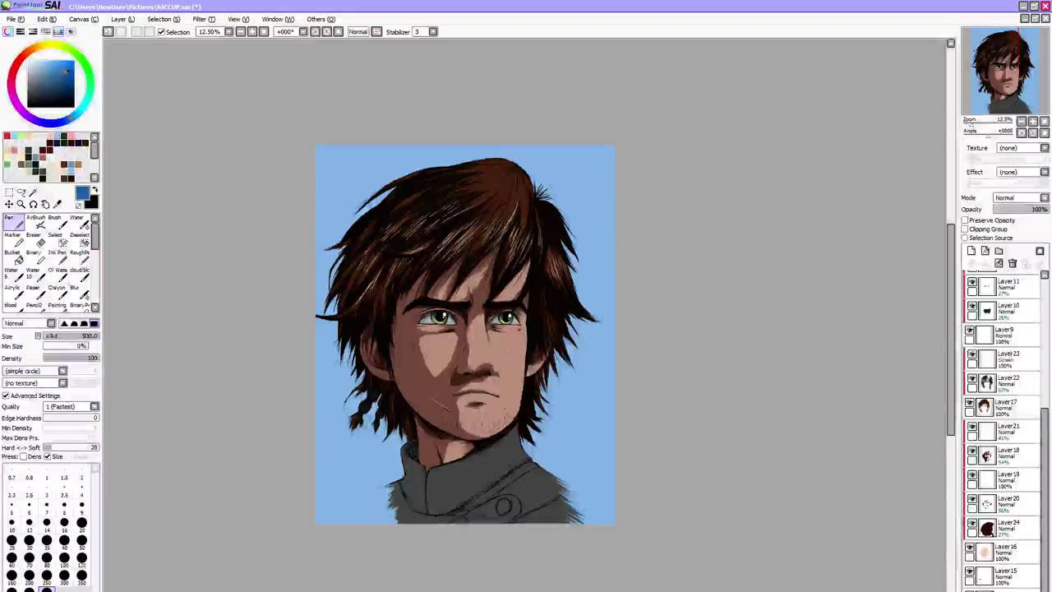
mouse_move(313, 322)
left_mouse_down()
mouse_move(319, 428)
mouse_move(345, 545)
mouse_move(372, 469)
mouse_move(399, 457)
left_mouse_up()
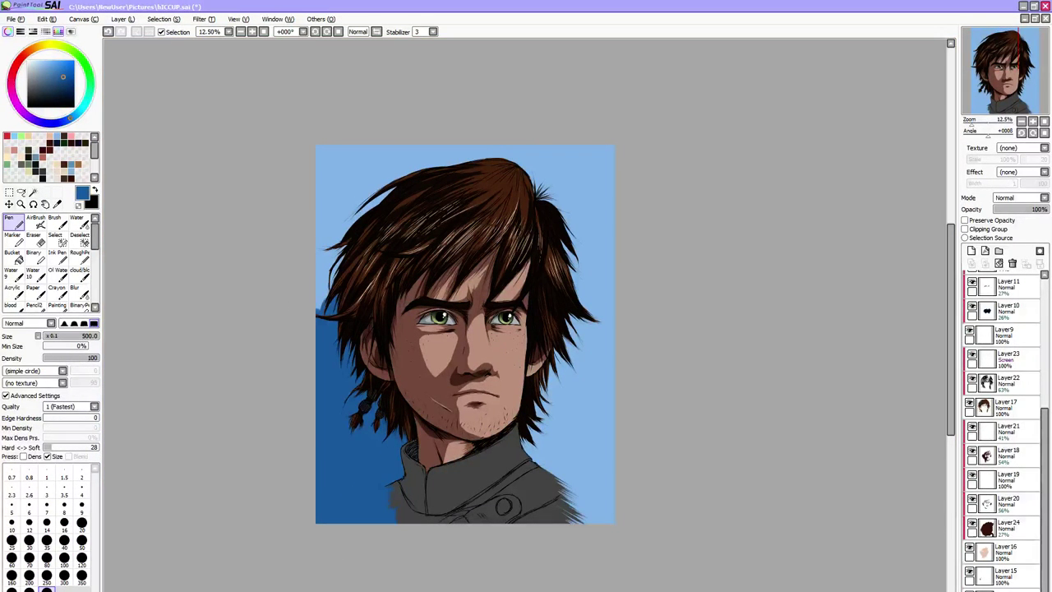
key("ctrl+z")
left_click(65, 81)
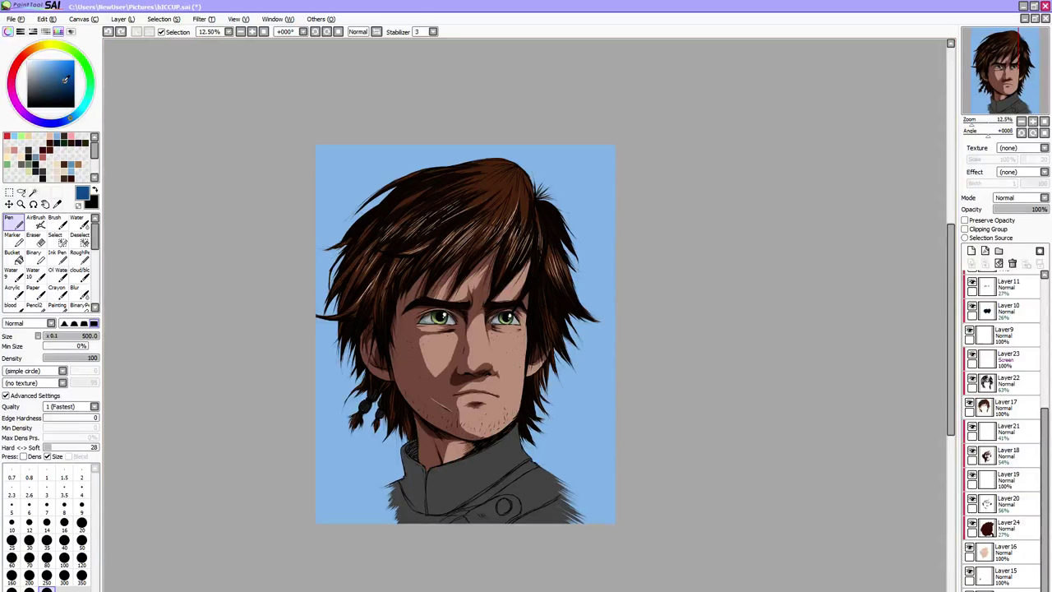
mouse_move(321, 374)
left_mouse_down()
mouse_move(331, 500)
mouse_move(388, 507)
mouse_move(371, 513)
left_mouse_up()
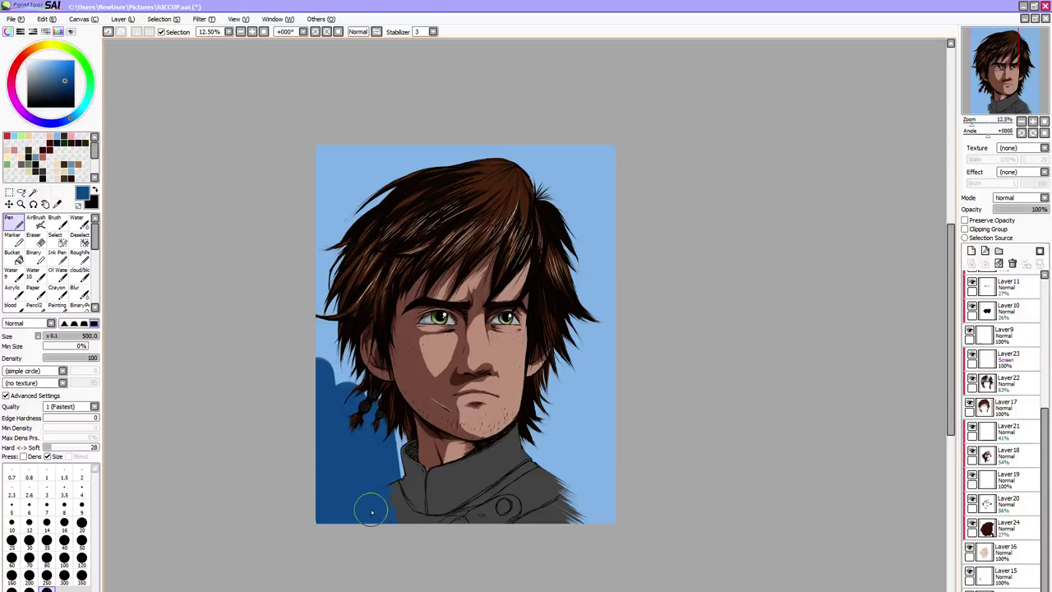
key("ctrl+z")
Paint the lower background dark navy and blend its upper edge into the light blue with the Water brush at size 500
left_click(59, 92)
mouse_move(324, 355)
left_mouse_down()
mouse_move(350, 486)
mouse_move(418, 532)
mouse_move(517, 469)
mouse_move(595, 400)
mouse_move(609, 493)
left_mouse_up()
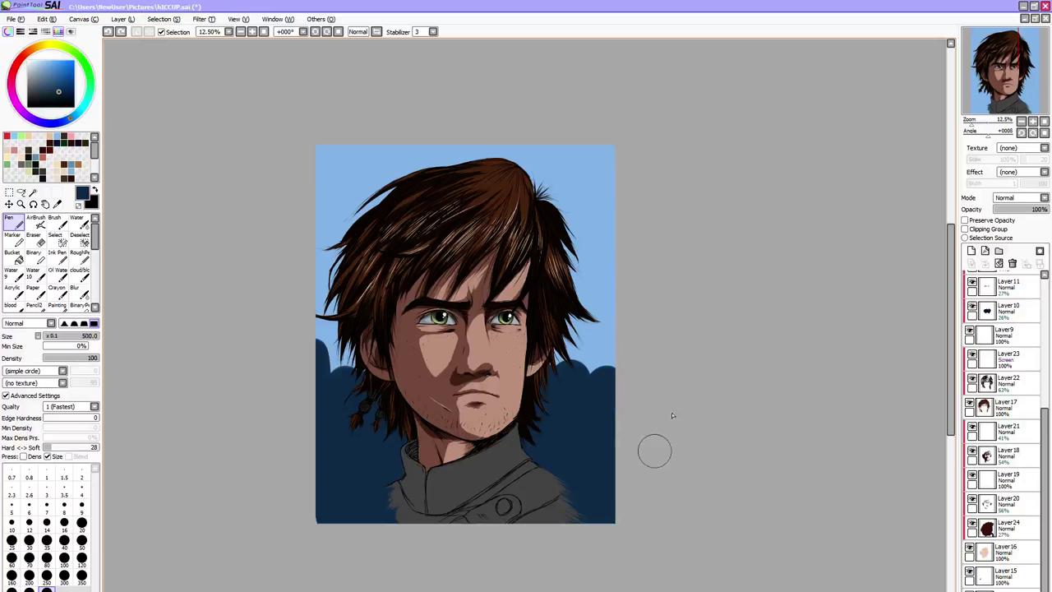
left_click(77, 222)
key("bracketright")
key("bracketright")
key("bracketright")
key("bracketright")
key("bracketright")
key("bracketright")
key("bracketright")
key("bracketright")
key("bracketright")
key("bracketright")
key("bracketright")
mouse_move(317, 336)
left_mouse_down()
mouse_move(321, 309)
mouse_move(375, 356)
mouse_move(333, 400)
mouse_move(325, 331)
mouse_move(341, 378)
left_mouse_up()
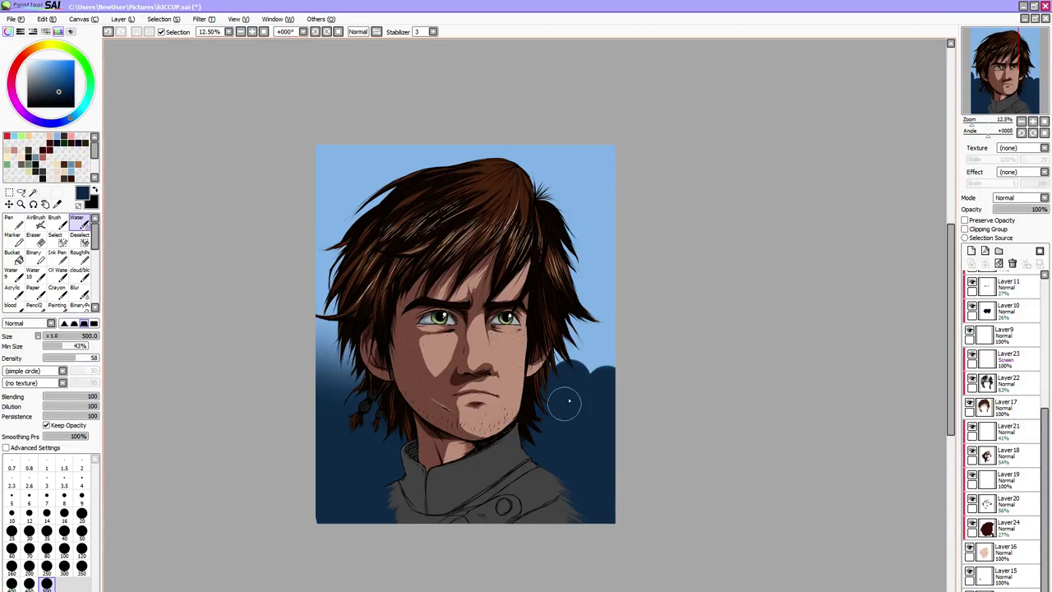
mouse_move(577, 359)
left_mouse_down()
mouse_move(551, 370)
mouse_move(606, 357)
left_mouse_up()
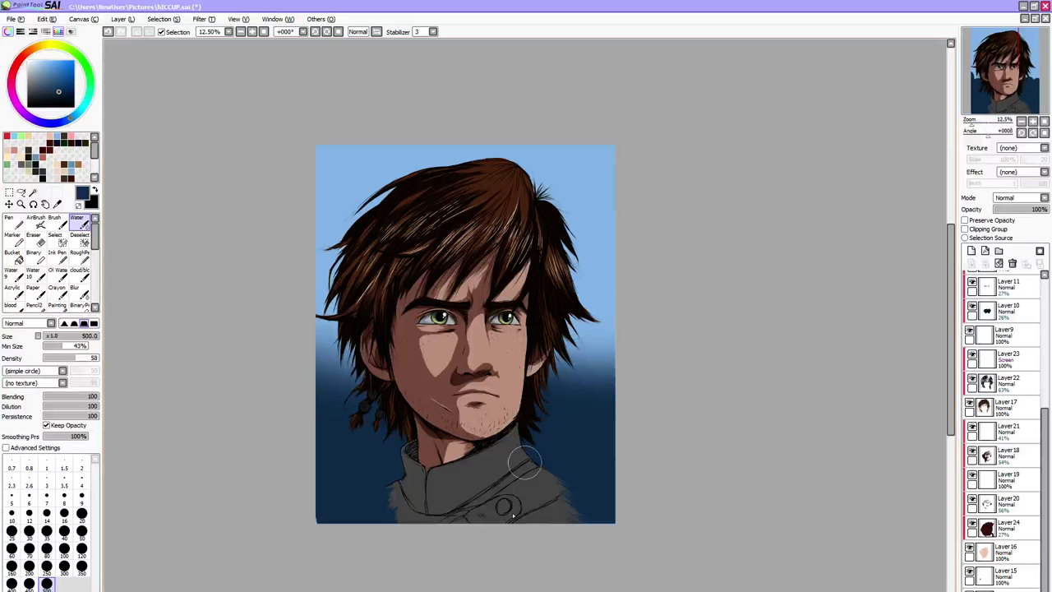
left_click(1038, 210)
left_click_drag(1038, 210, 1050, 210)
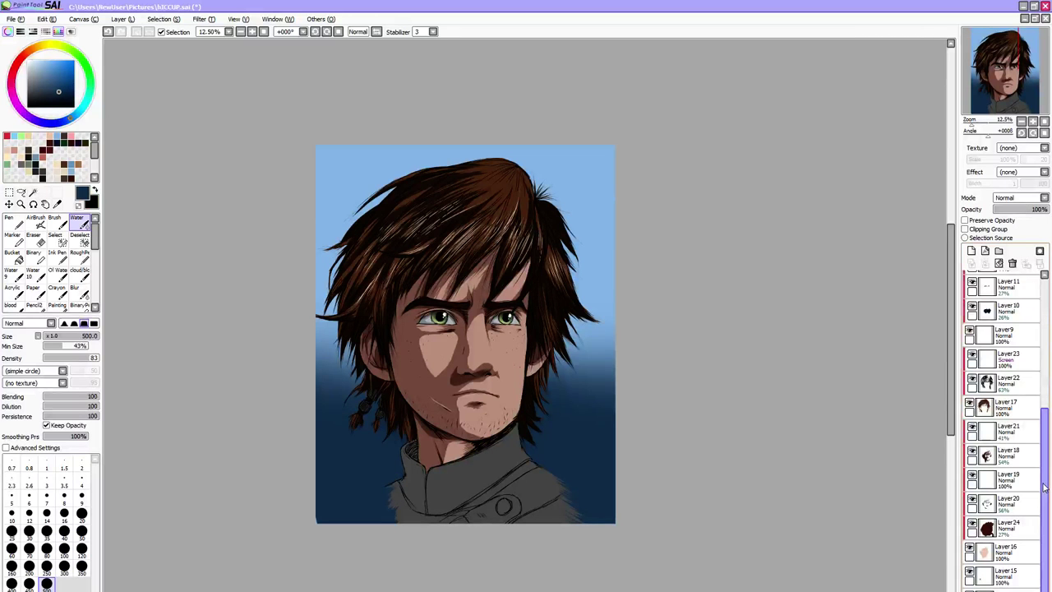
Raise the opacity of Layer11 to 51% and of Layer12 to 46%
left_click_drag(1046, 487, 1048, 483)
scroll(1049, 487, "up", 7)
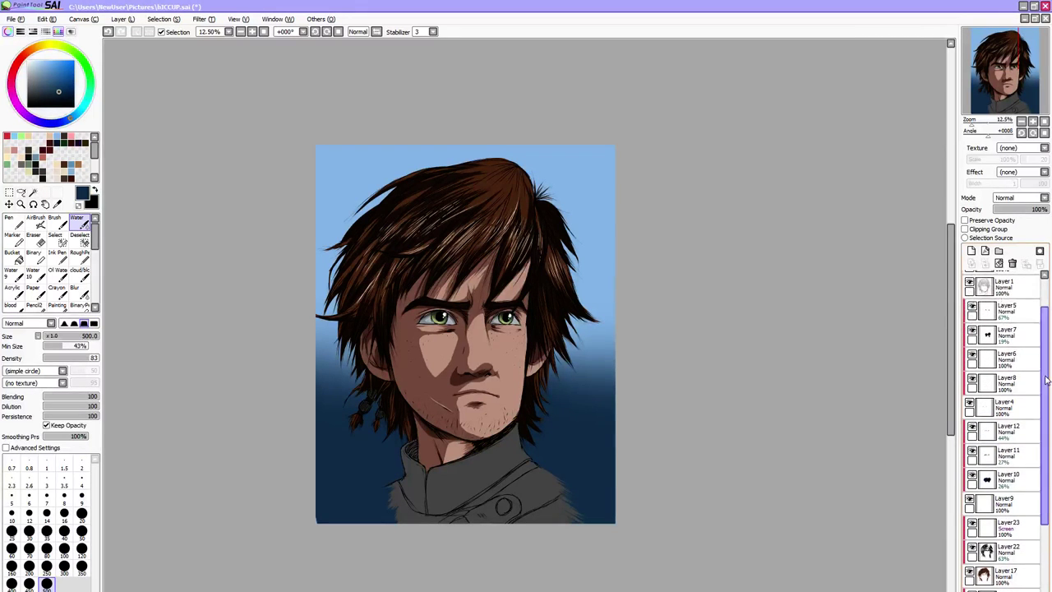
left_click(1008, 454)
left_click(1017, 209)
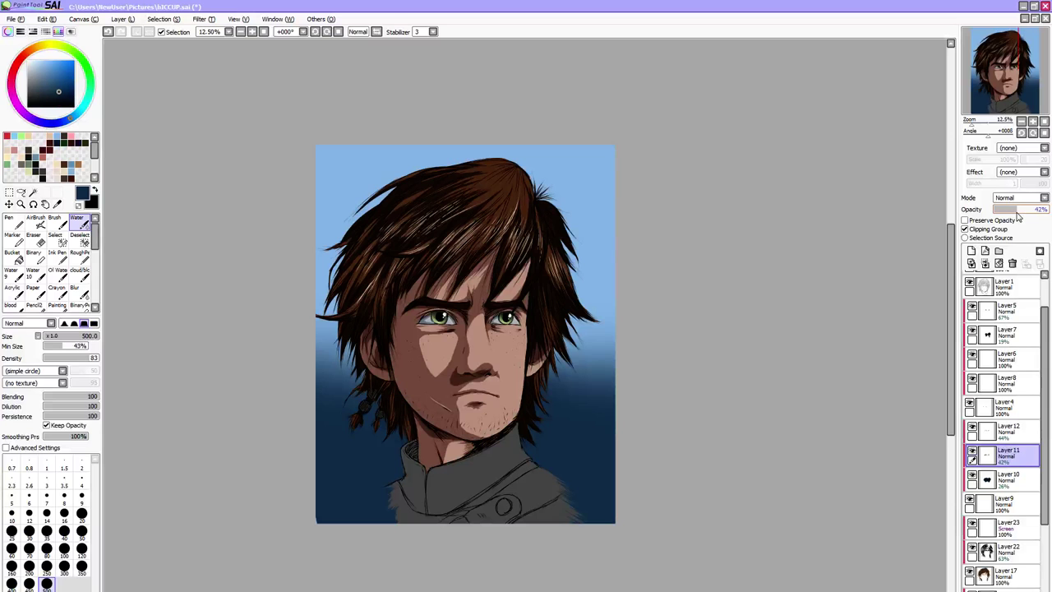
mouse_move(1017, 214)
left_mouse_down()
mouse_move(1038, 217)
mouse_move(1019, 214)
left_mouse_up()
left_click(1016, 431)
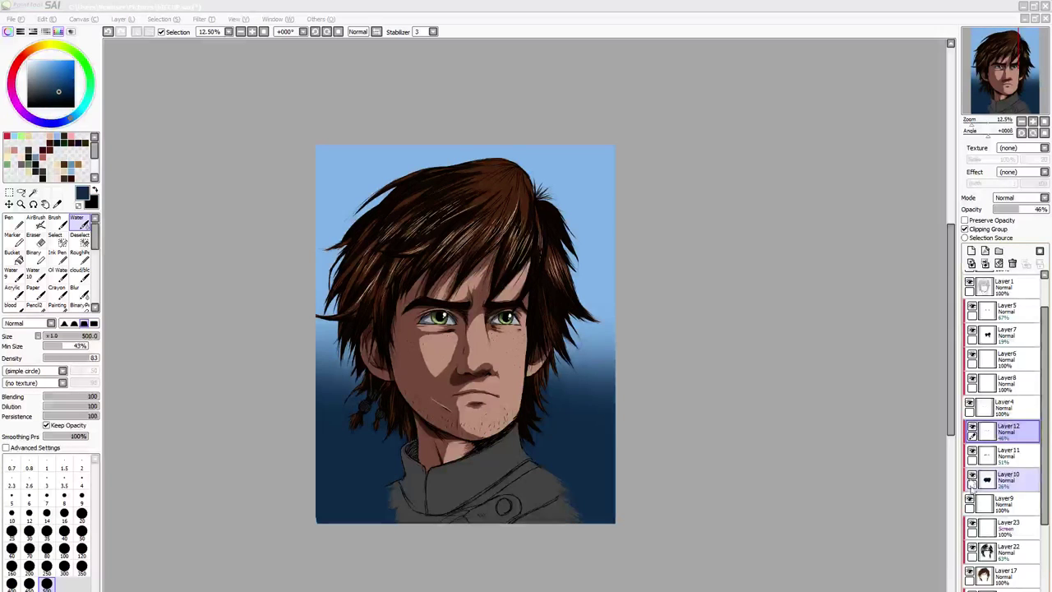
Create a new layer clipped to the blue background layer and set up the Binary brush with white
left_click_drag(1046, 481, 1046, 583)
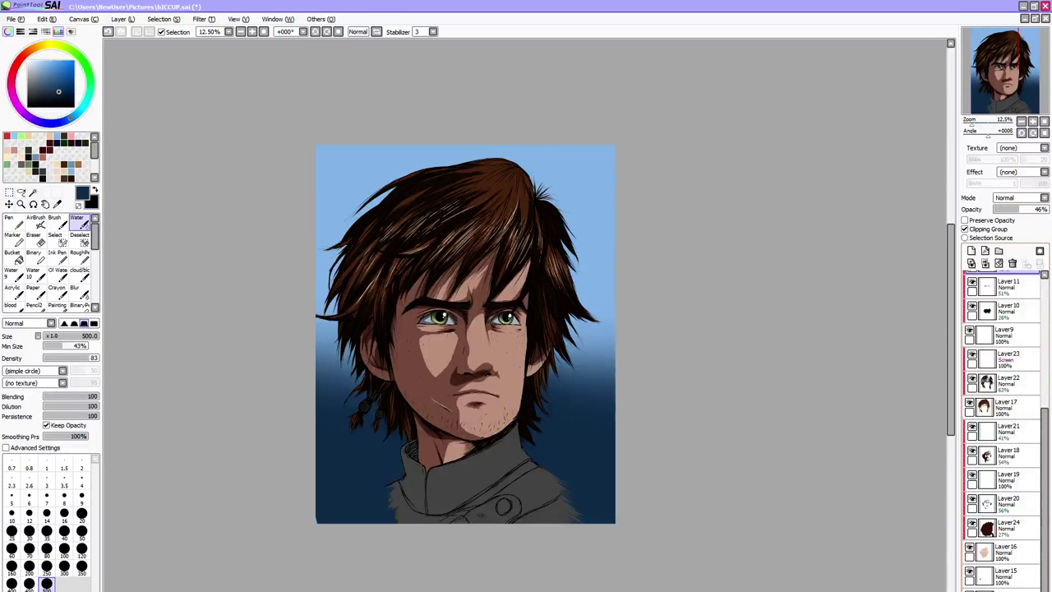
left_click(1005, 589)
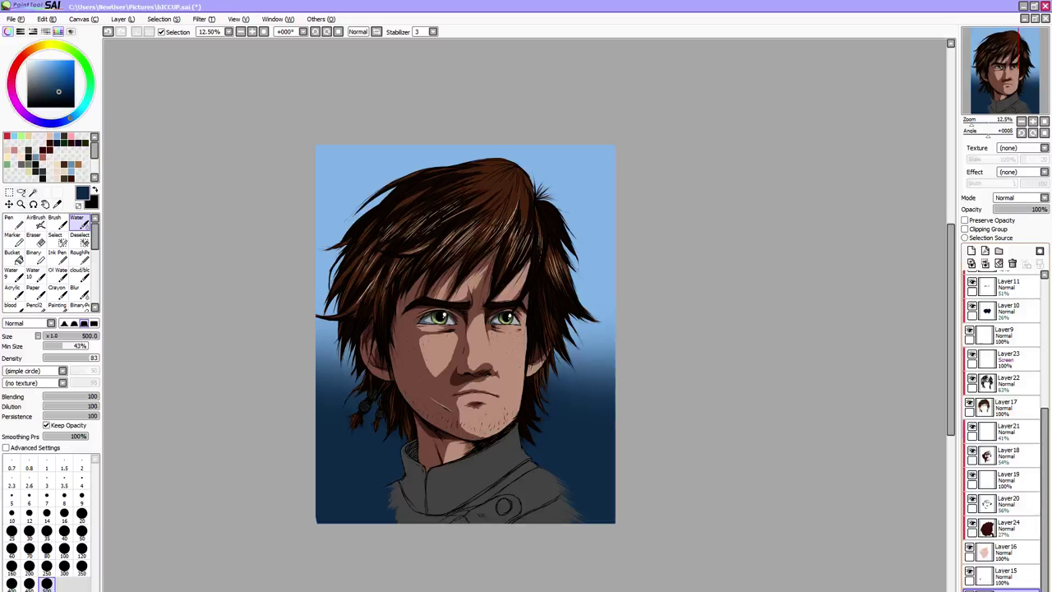
left_click(1000, 231)
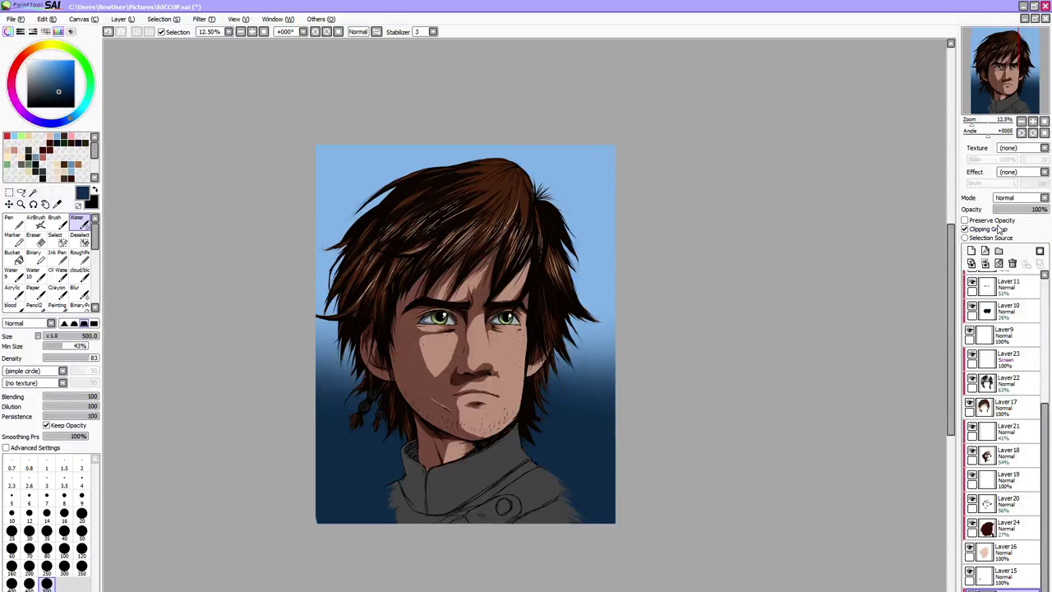
left_click(28, 61)
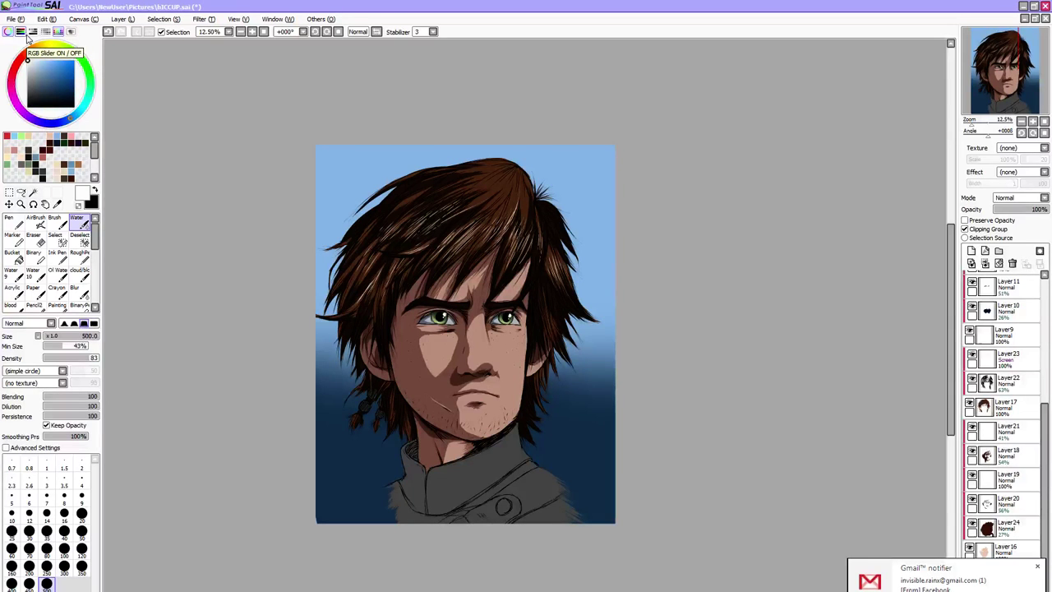
key("b")
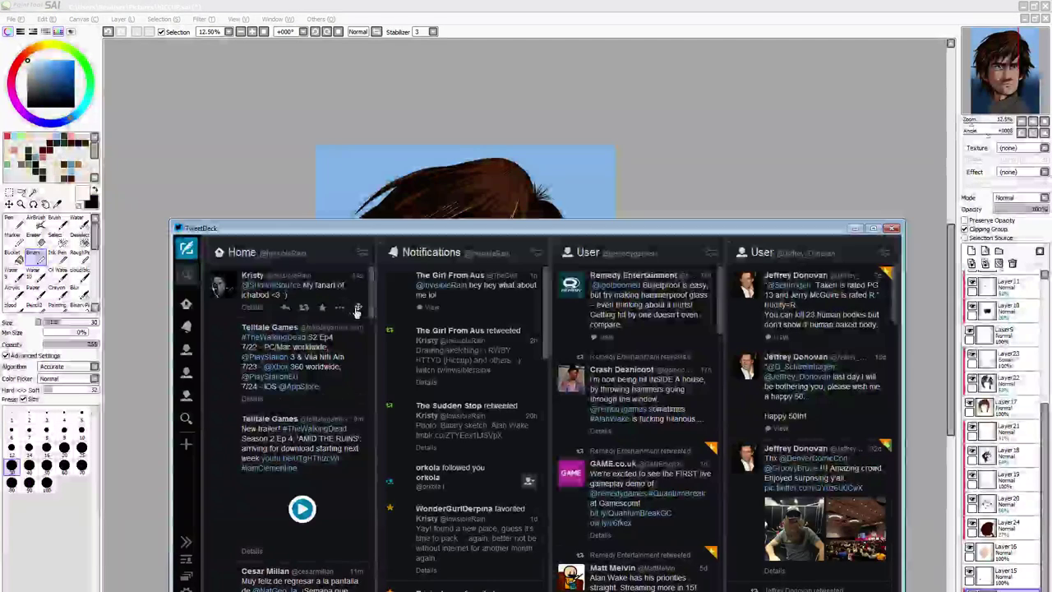
Delete the artist's newest Ichabod fanart tweet in TweetDeck and return to the painting
left_click(340, 309)
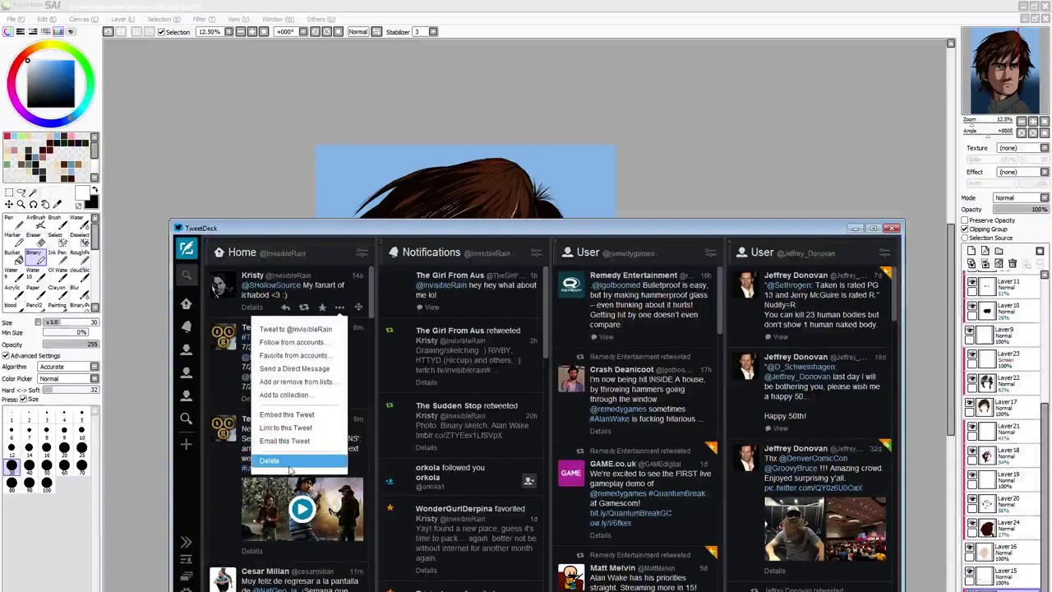
left_click(290, 468)
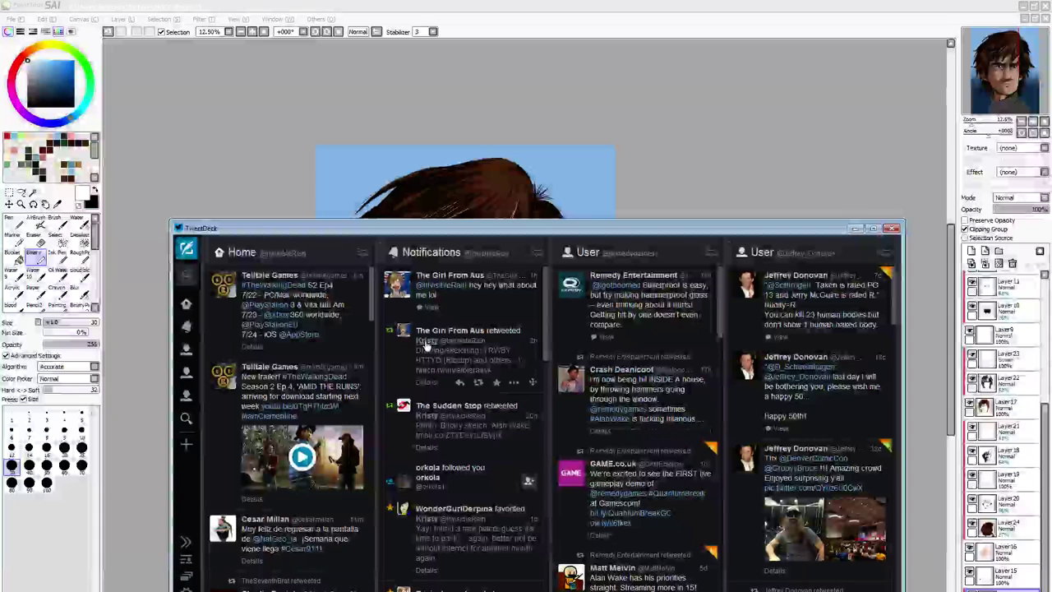
left_click(855, 229)
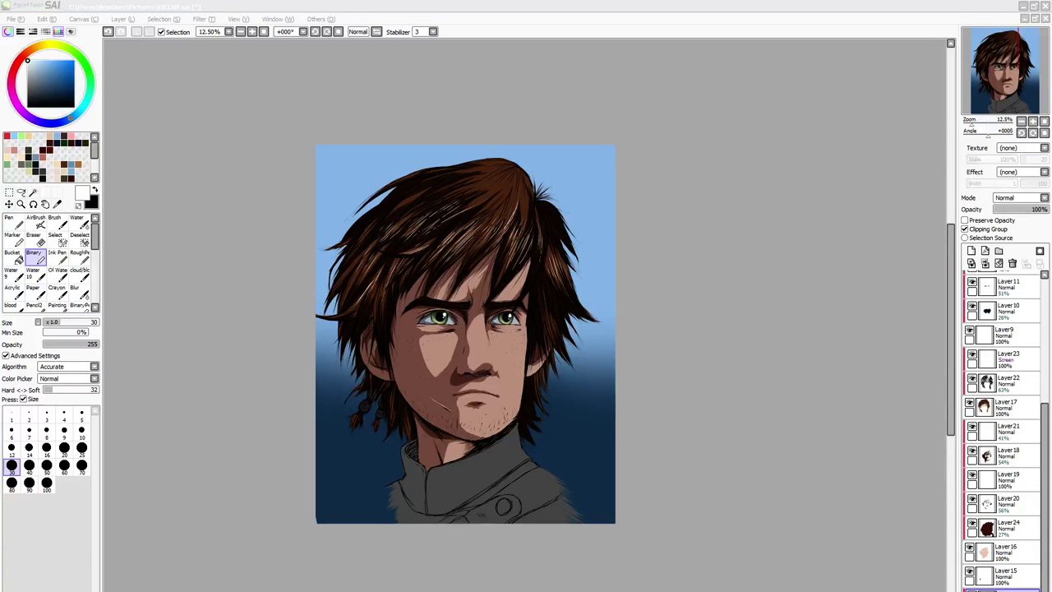
Switch to TweetDeck, favorite SleepyHollowSource's tweet and reply to it with the copied Tumblr post link and "link if preffered :)"
key("alt+Tab")
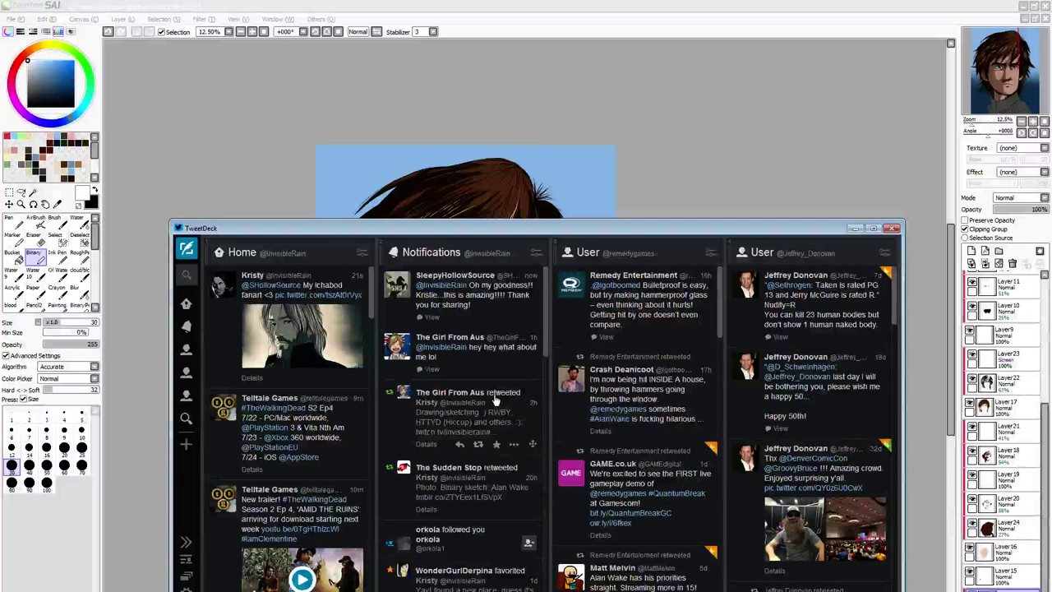
left_click(496, 317)
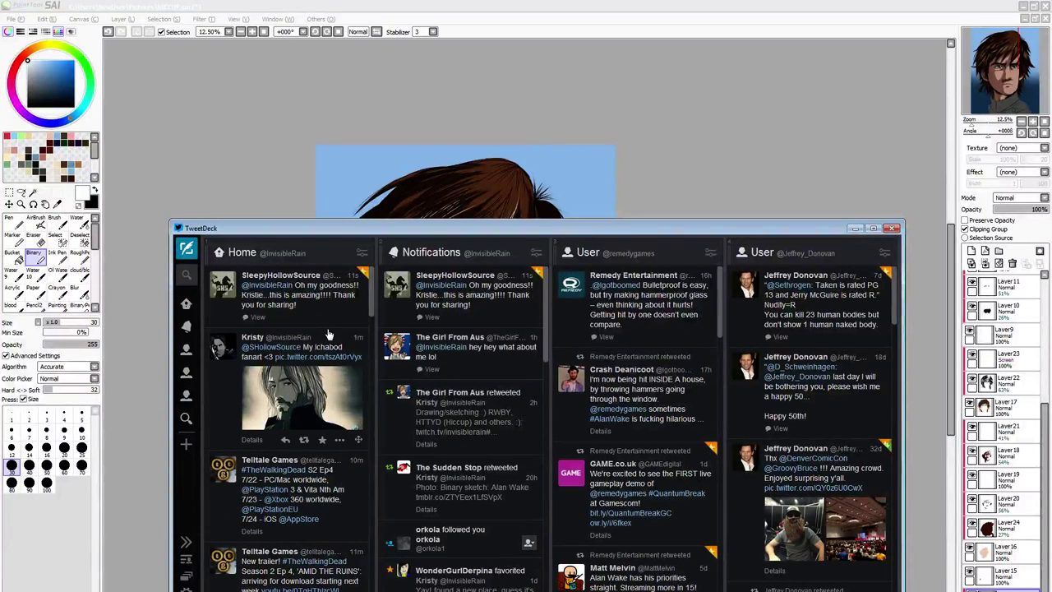
left_click(285, 441)
key("ctrl+v")
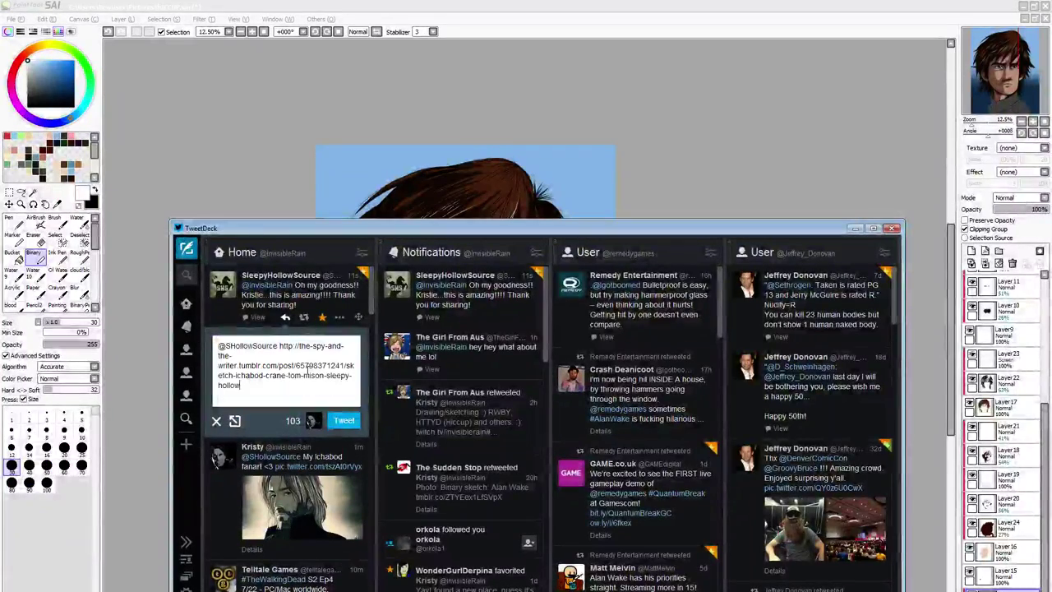
type("link if")
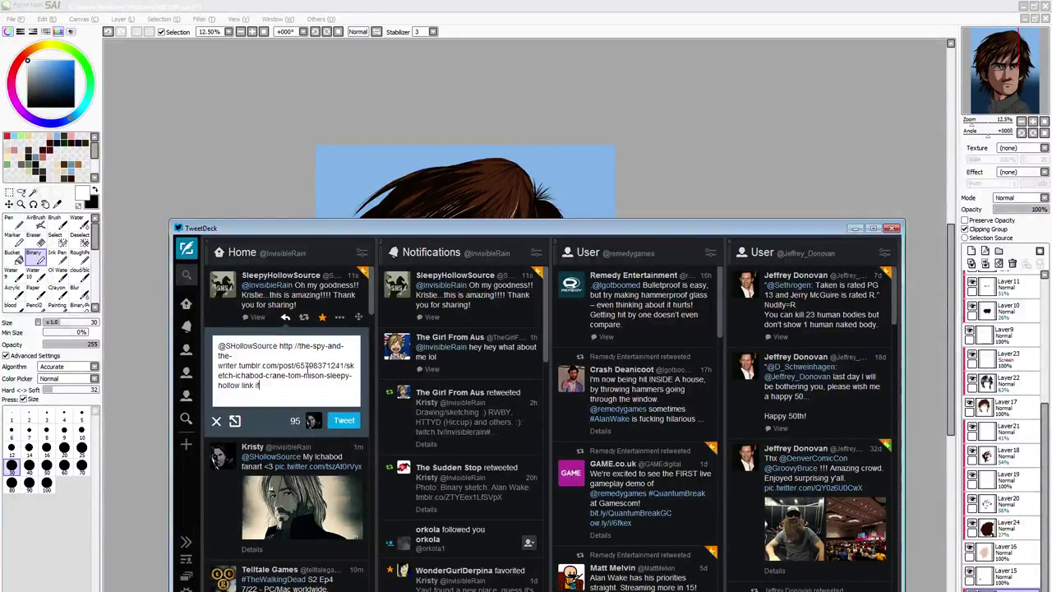
type(" prefe")
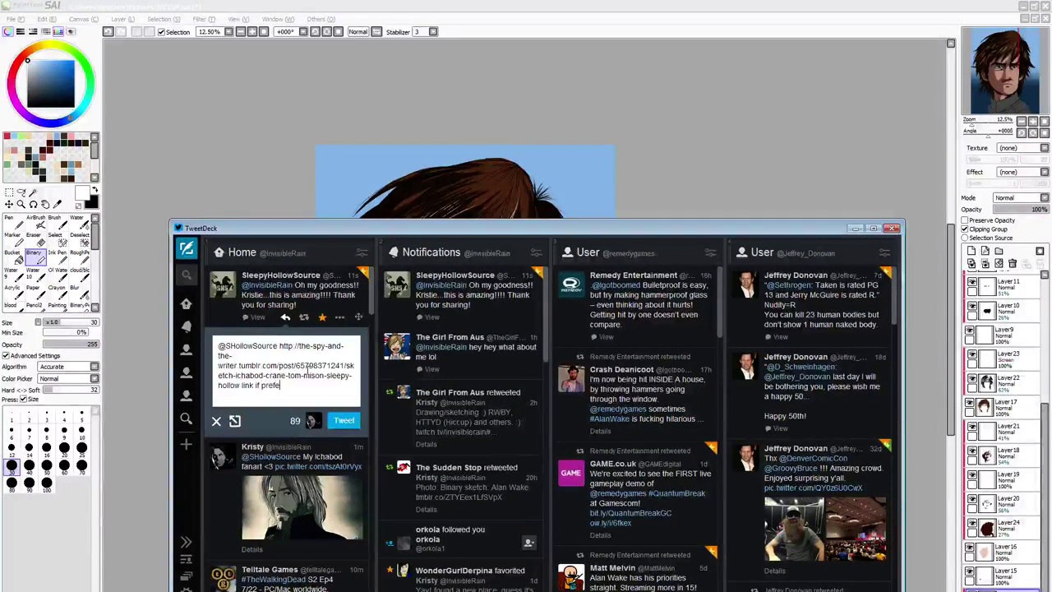
key("BackSpace")
type("fered ")
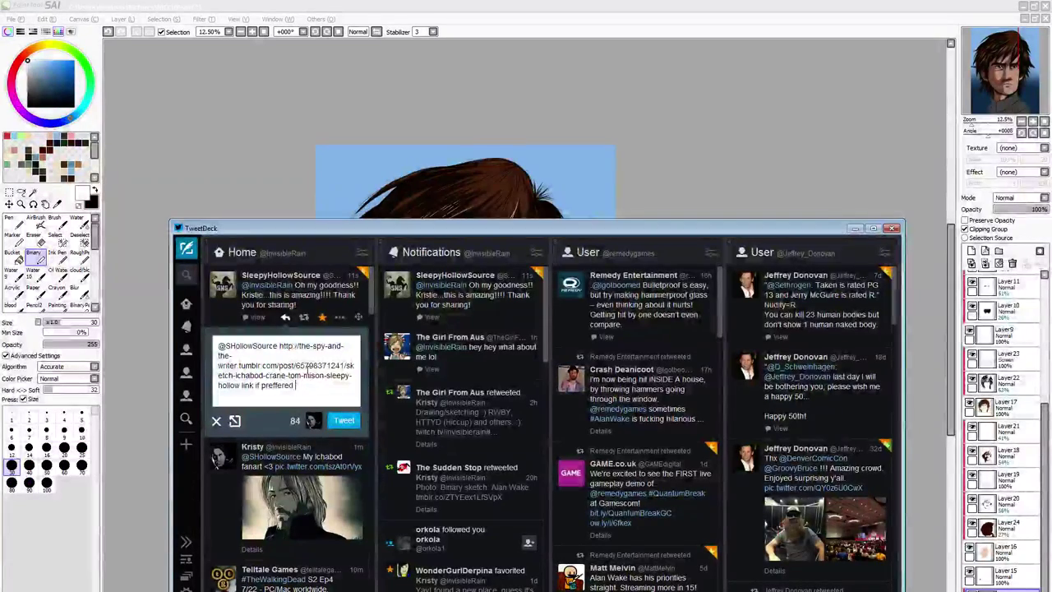
type(":)")
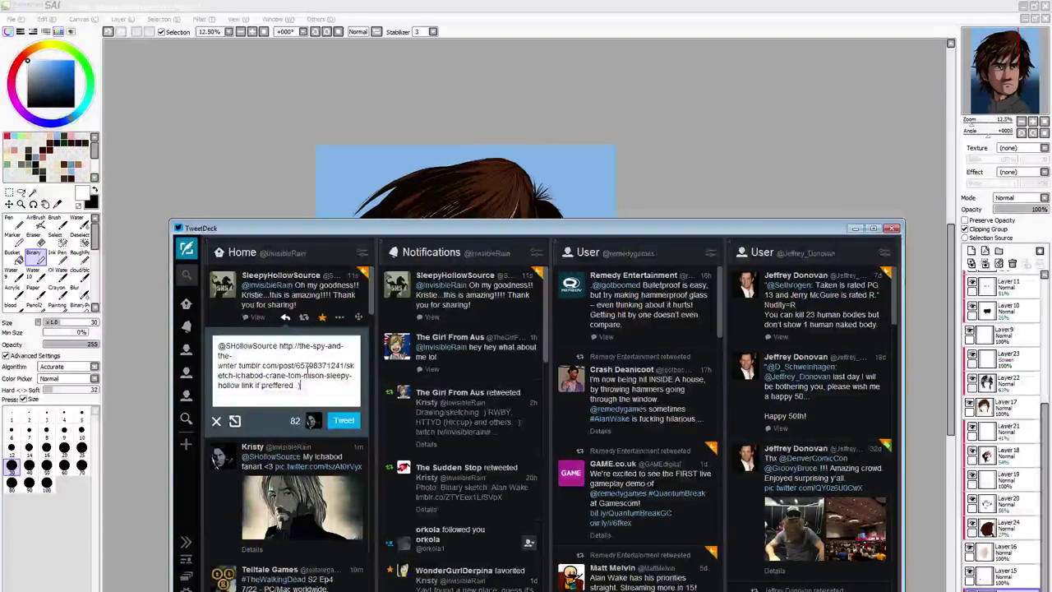
left_click(335, 422)
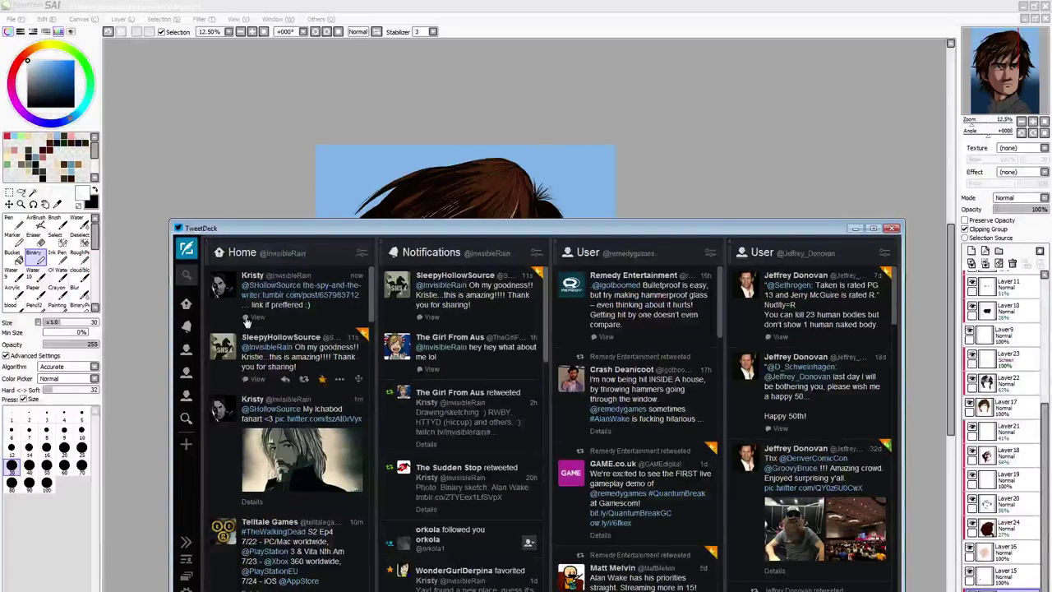
Reply to SleepyHollowSource's tweet with "Awwh thank you very much babe :D <3" and send it
left_click(284, 379)
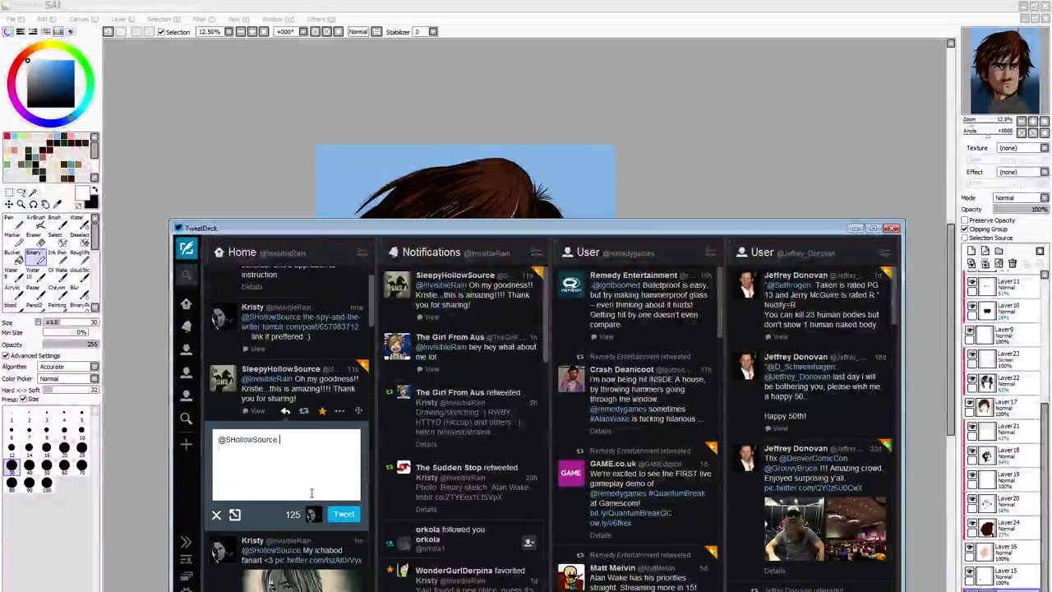
type("Awwh thank ")
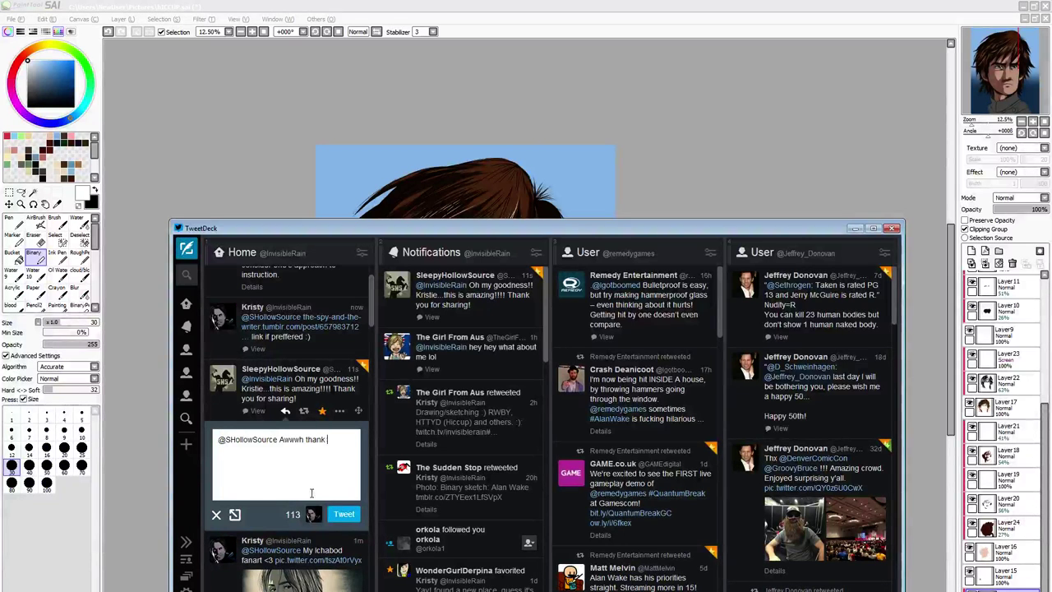
type("you ve")
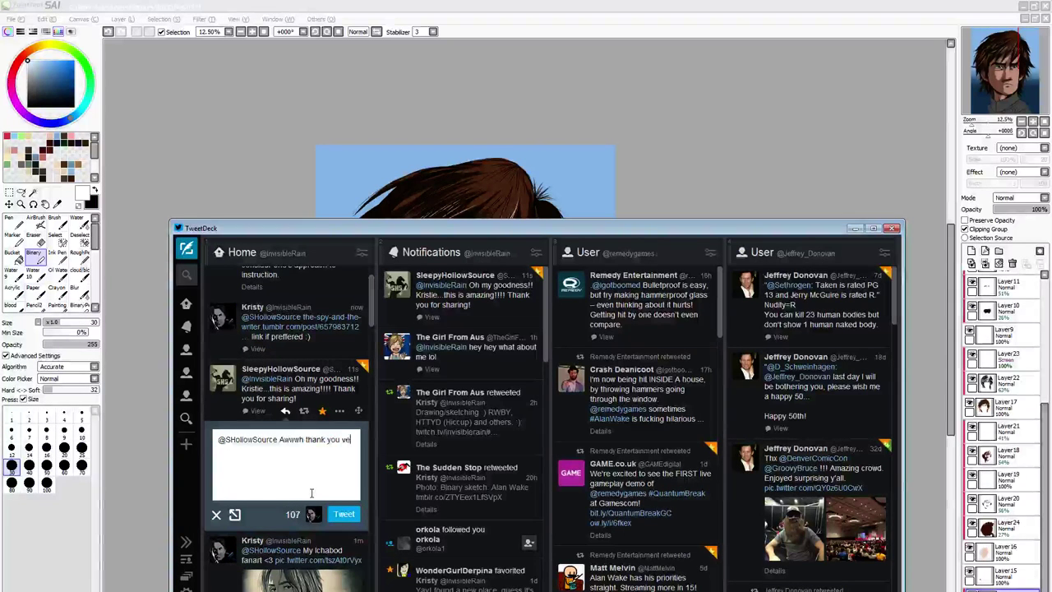
type("ry much babe :D")
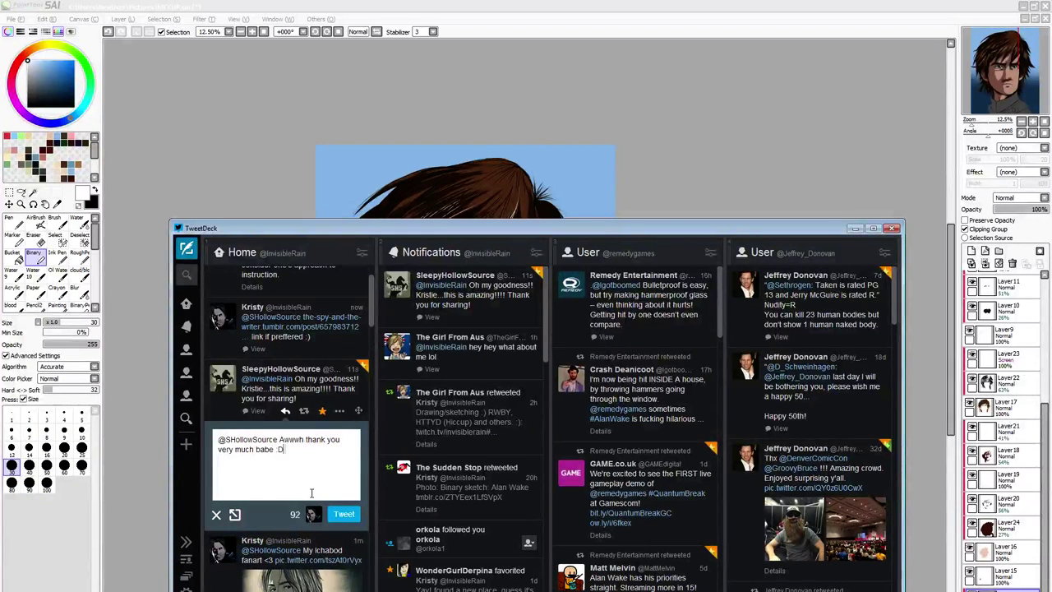
type(" <3")
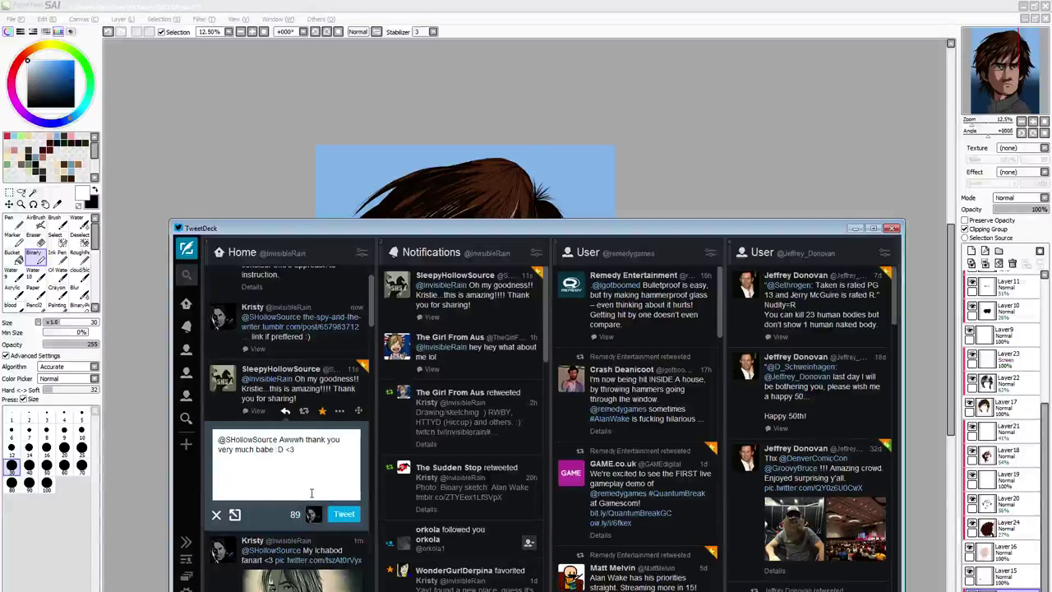
left_click(343, 513)
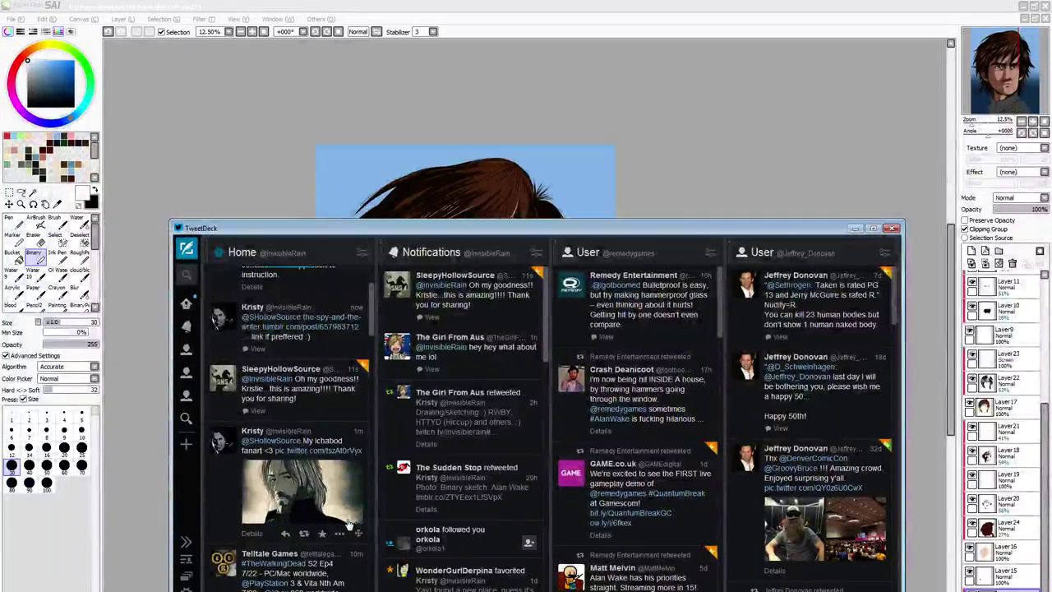
Move the TweetDeck window off the painting, return to PaintTool SAI, and restore and re-maximize its window
left_click_drag(677, 229, 1051, 207)
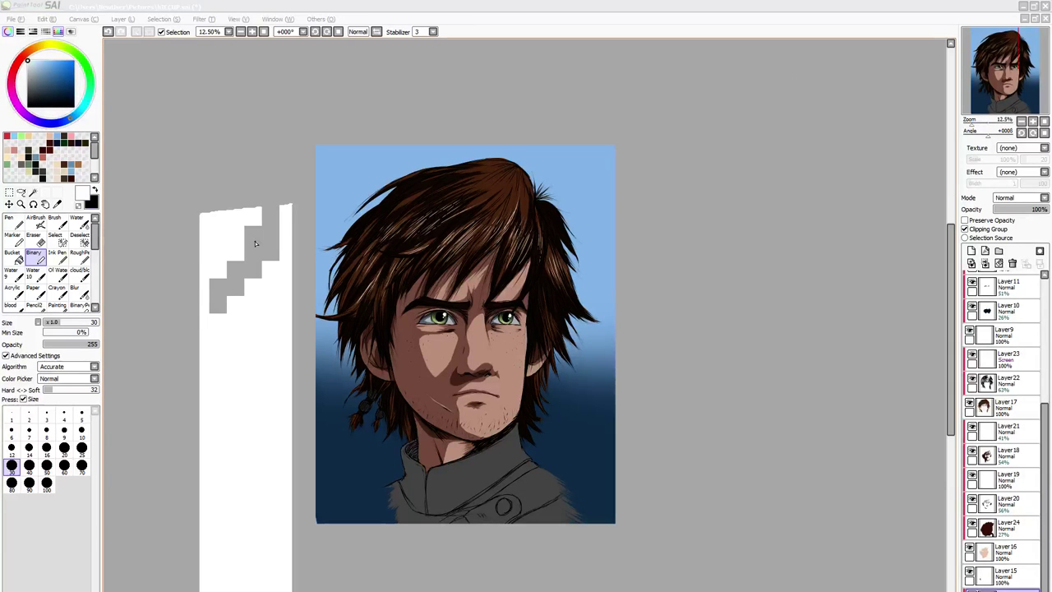
left_click_drag(255, 243, 216, 271)
left_click(1034, 7)
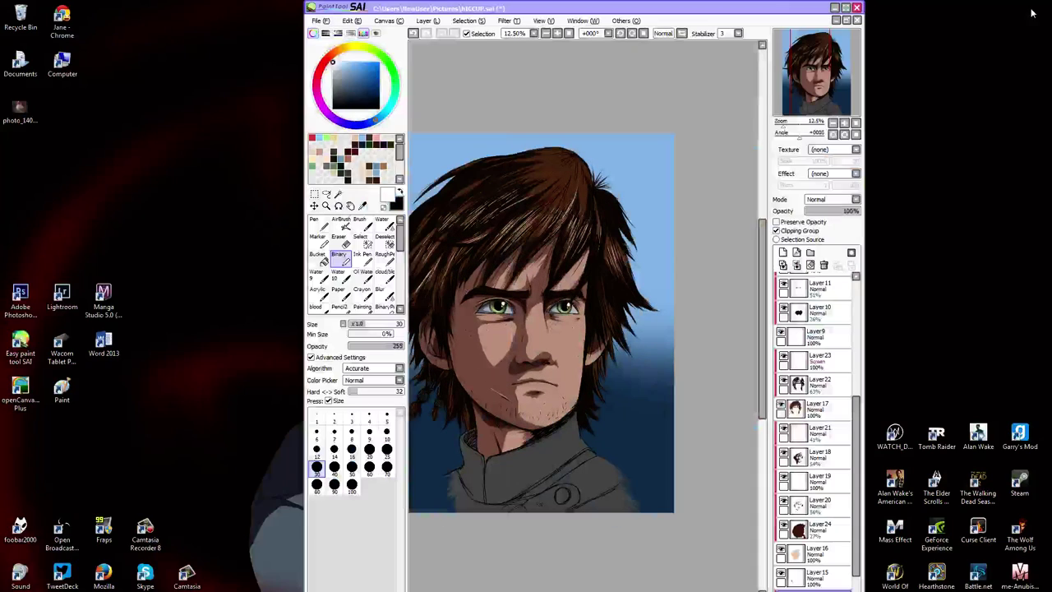
left_click(846, 9)
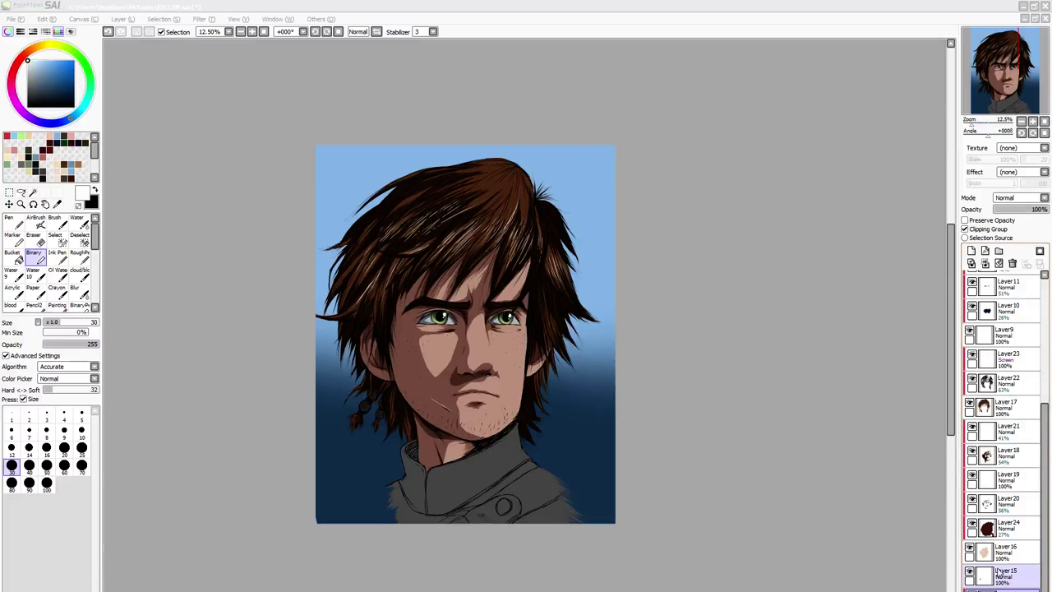
Paint white highlight strokes on the front of the grey collar at brush size 14 and set Layer25's opacity to 43%
left_click_drag(1048, 529, 1049, 543)
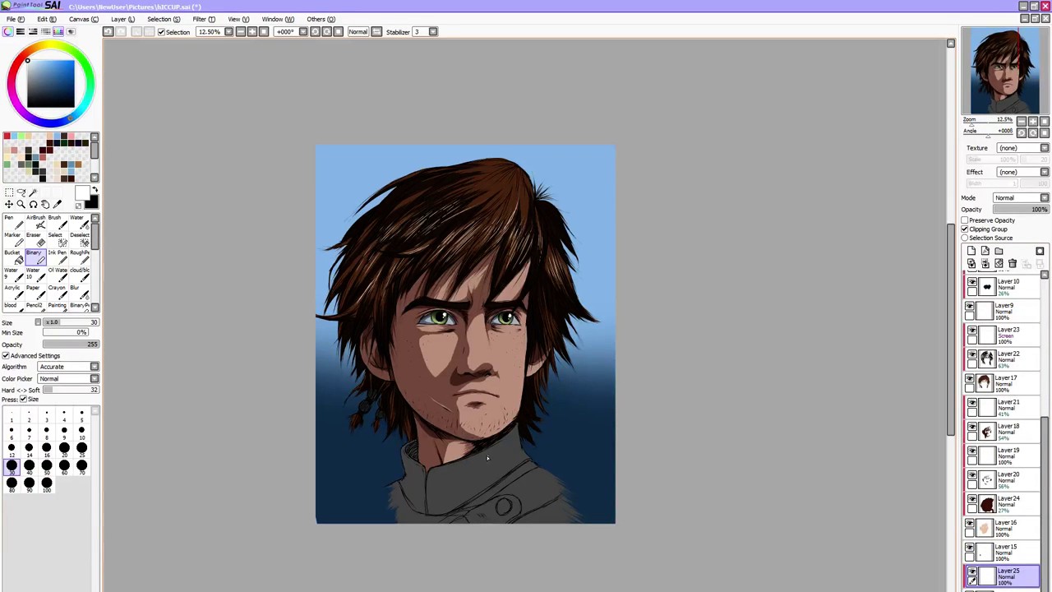
key("bracketleft")
key("bracketleft")
key("bracketleft")
key("bracketleft")
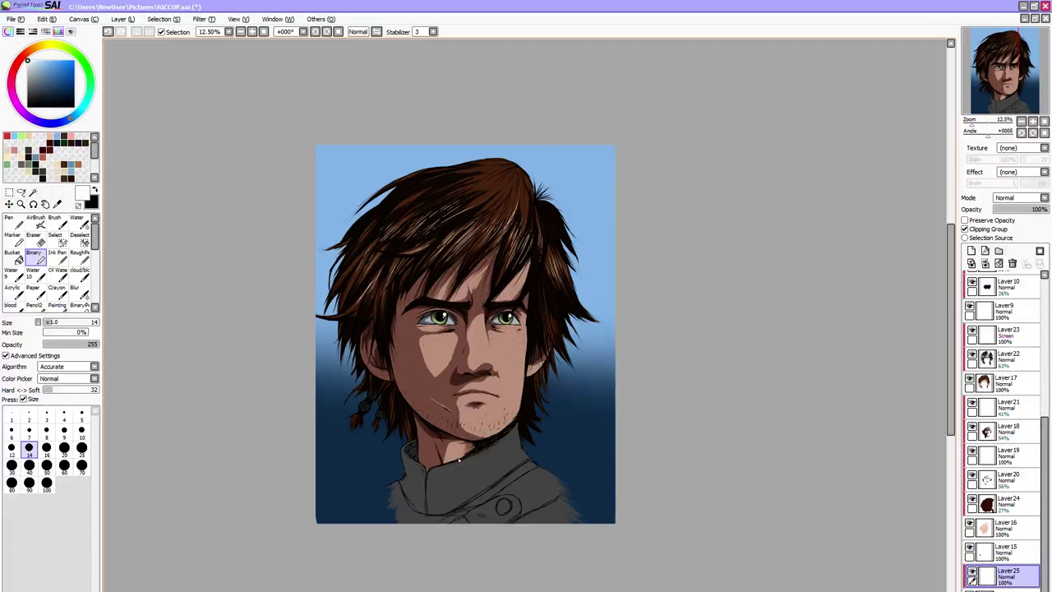
left_click_drag(467, 457, 485, 451)
left_click_drag(1029, 209, 1016, 209)
mouse_move(472, 470)
left_mouse_down()
mouse_move(502, 459)
mouse_move(455, 493)
mouse_move(485, 475)
left_mouse_up()
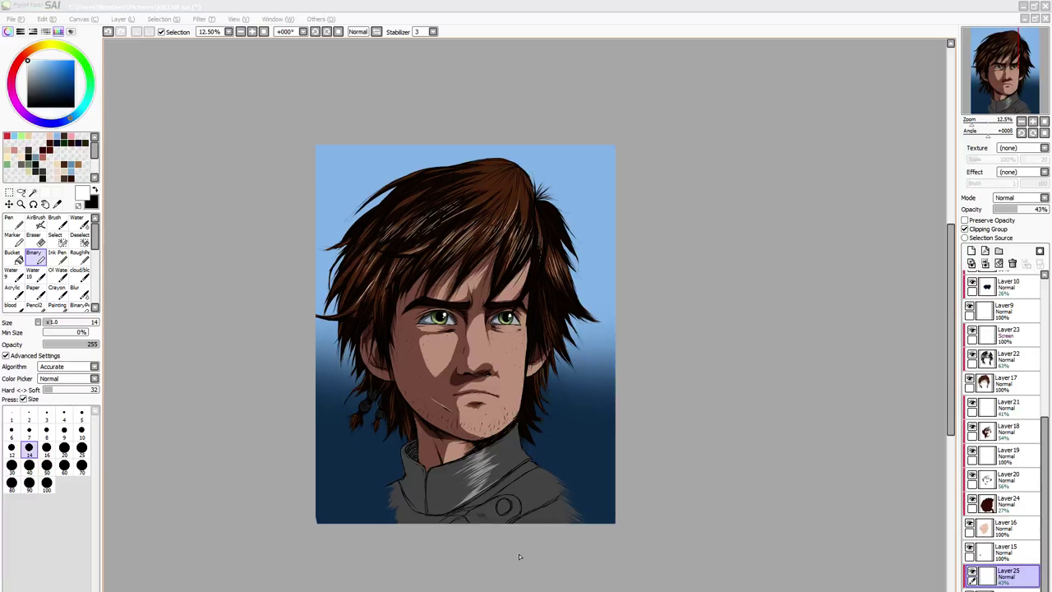
Extend the white collar highlights and trace thin white lines along the collar's front seam and upper-left rim
left_click(474, 457)
left_click(481, 492)
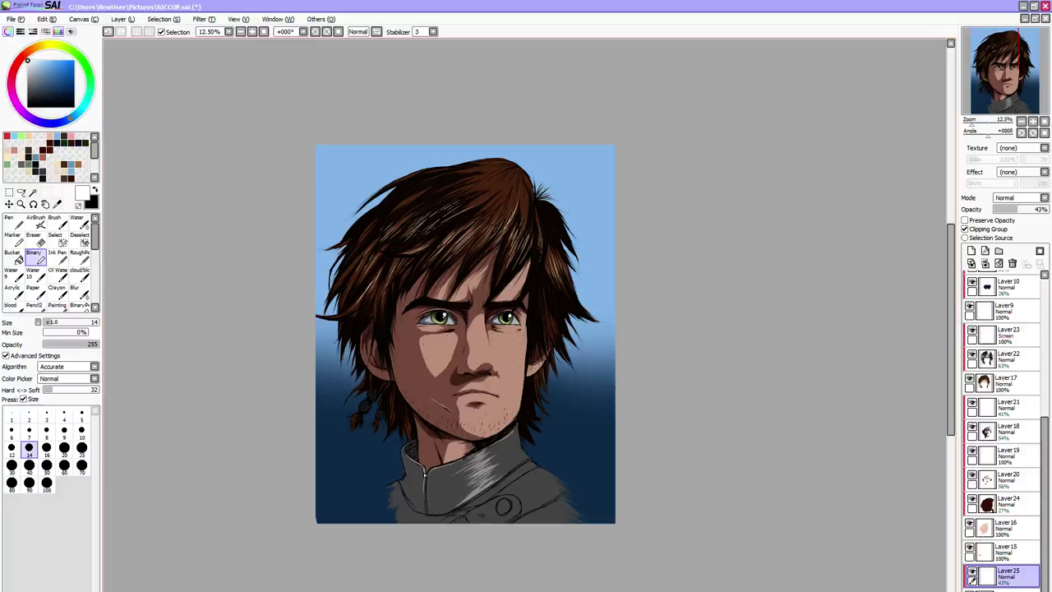
left_click_drag(425, 474, 426, 515)
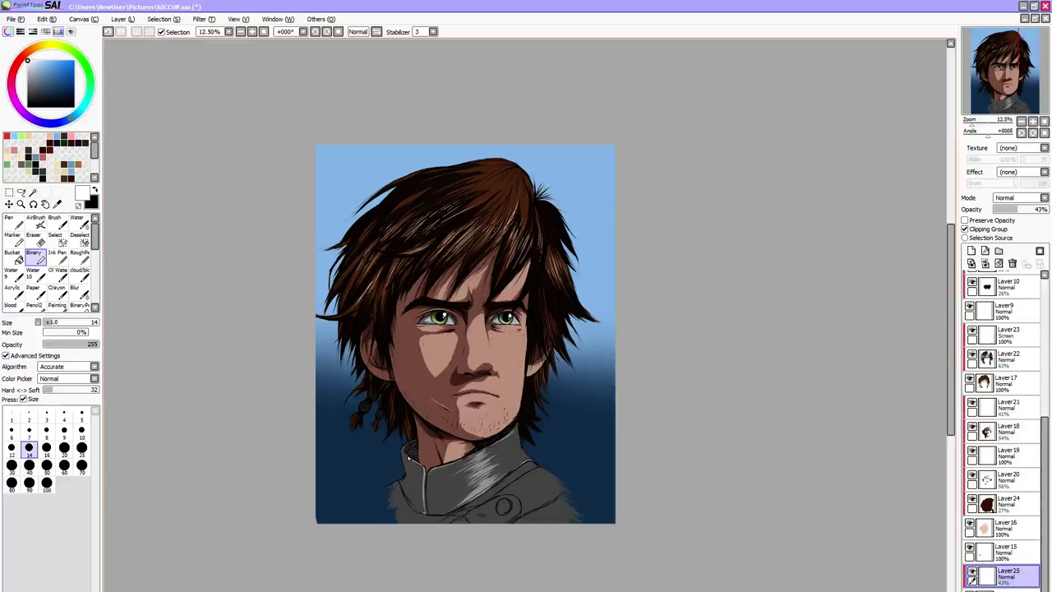
left_click_drag(404, 447, 417, 465)
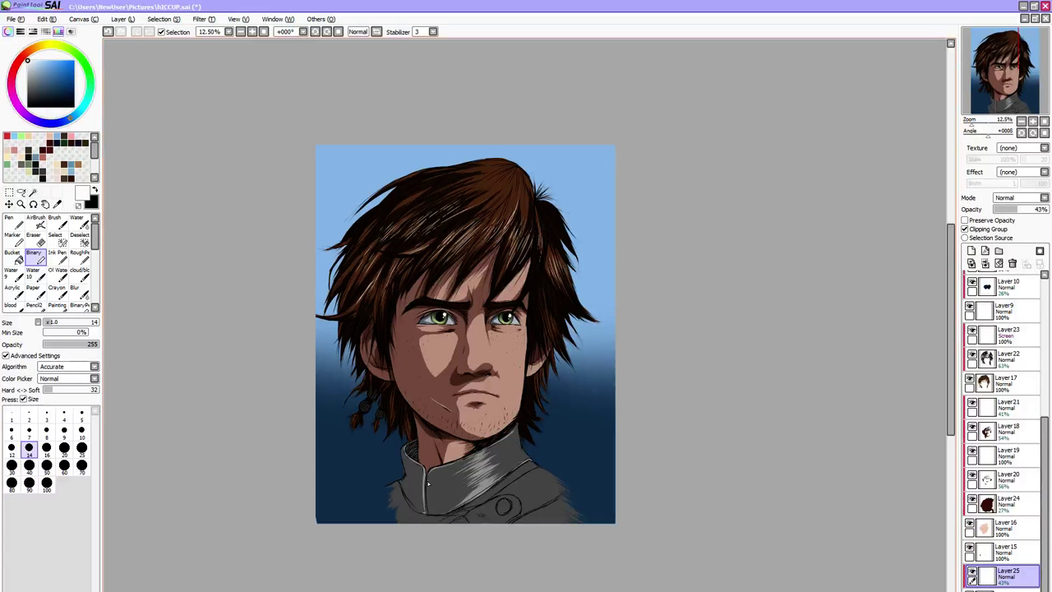